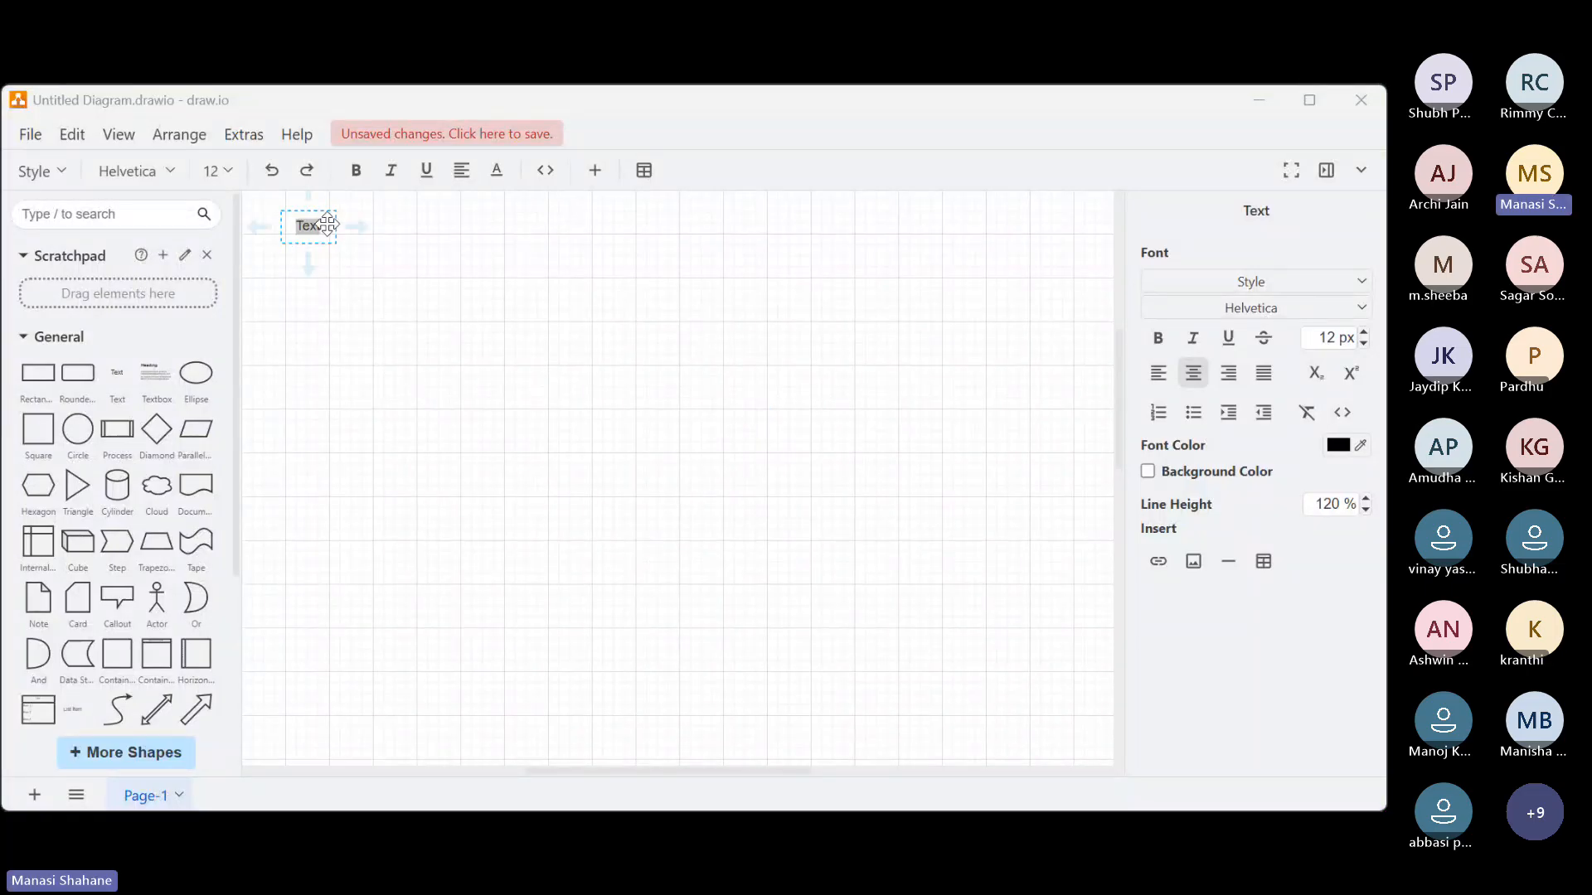
# Delete the placeholder text from the canvas and search the shape library for "databases"
pyautogui.press('Delete')
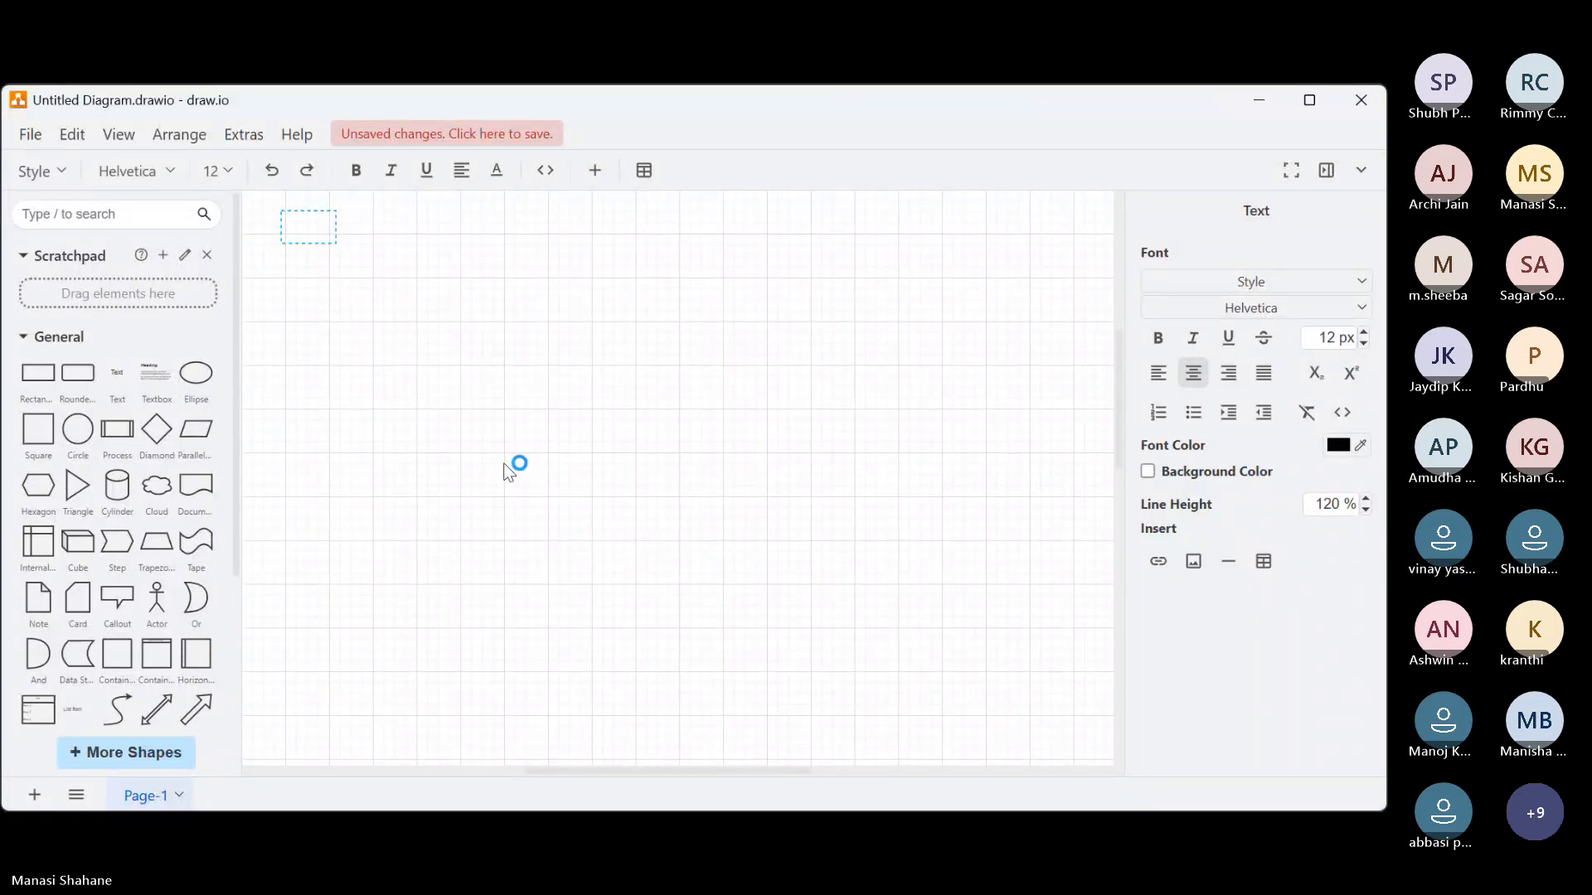
pyautogui.click(345, 355)
pyautogui.click(141, 213)
pyautogui.write('db')
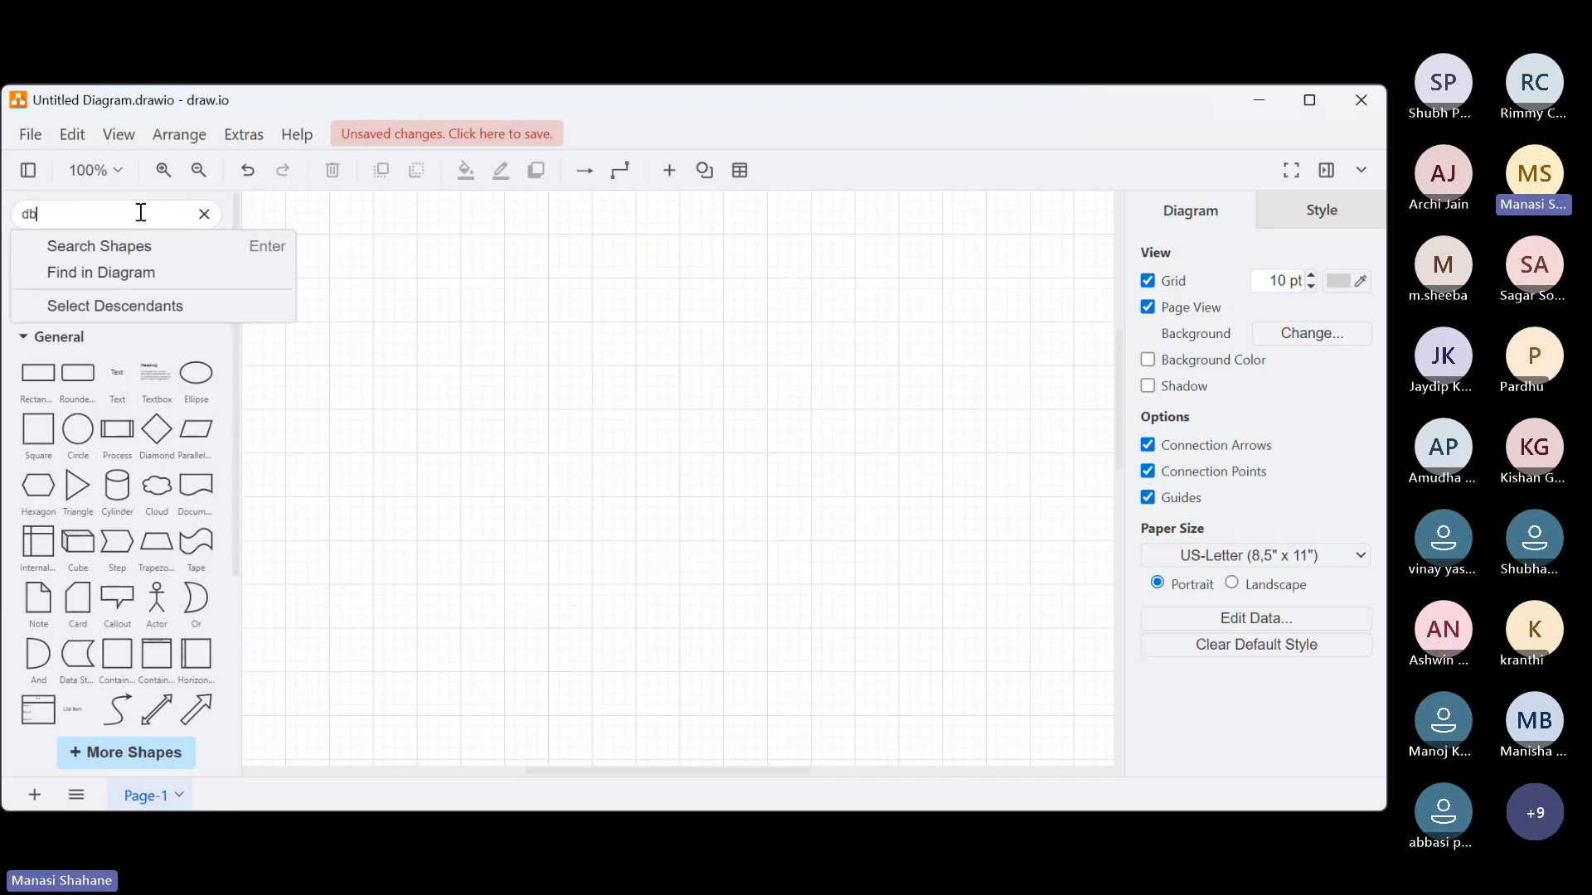
pyautogui.press('BackSpace')
pyautogui.write('a')
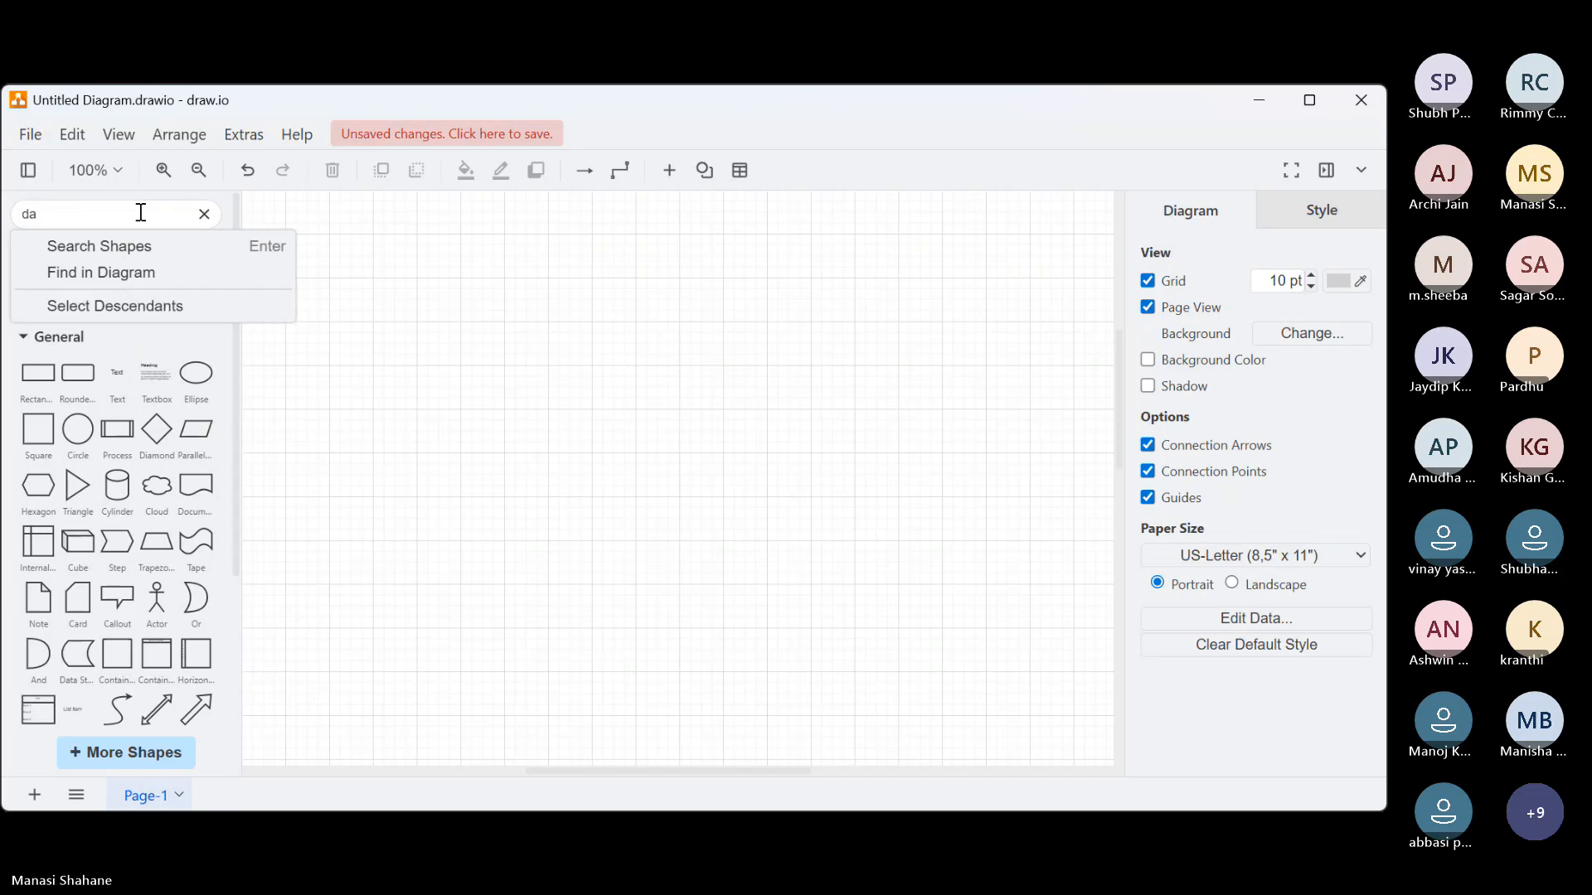
pyautogui.write('tabae')
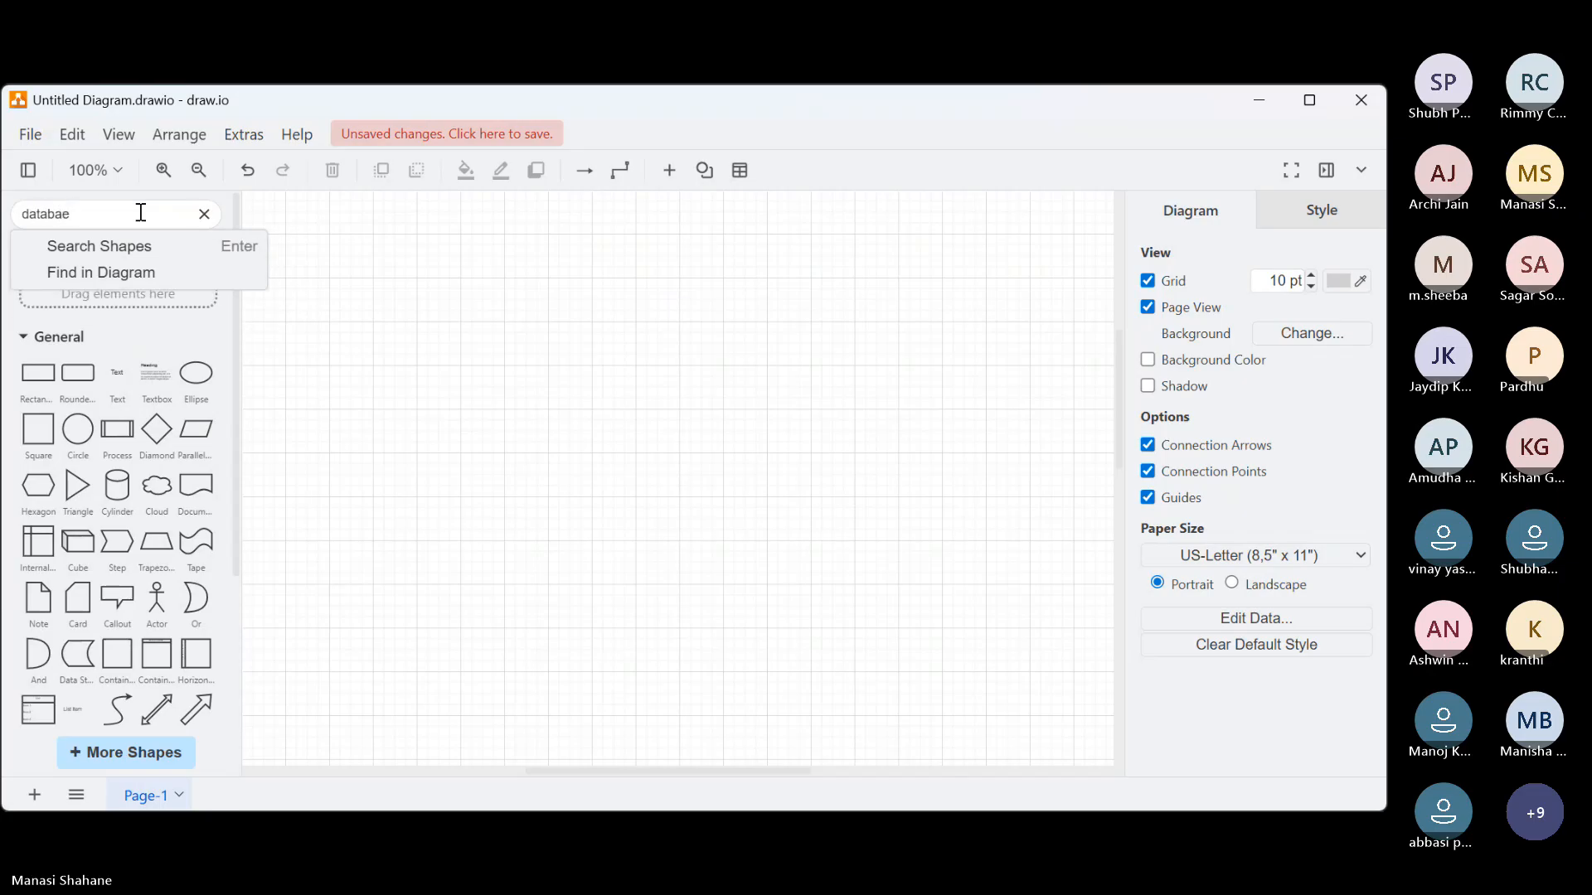
pyautogui.press('BackSpace')
pyautogui.write('ses')
pyautogui.press('Return')
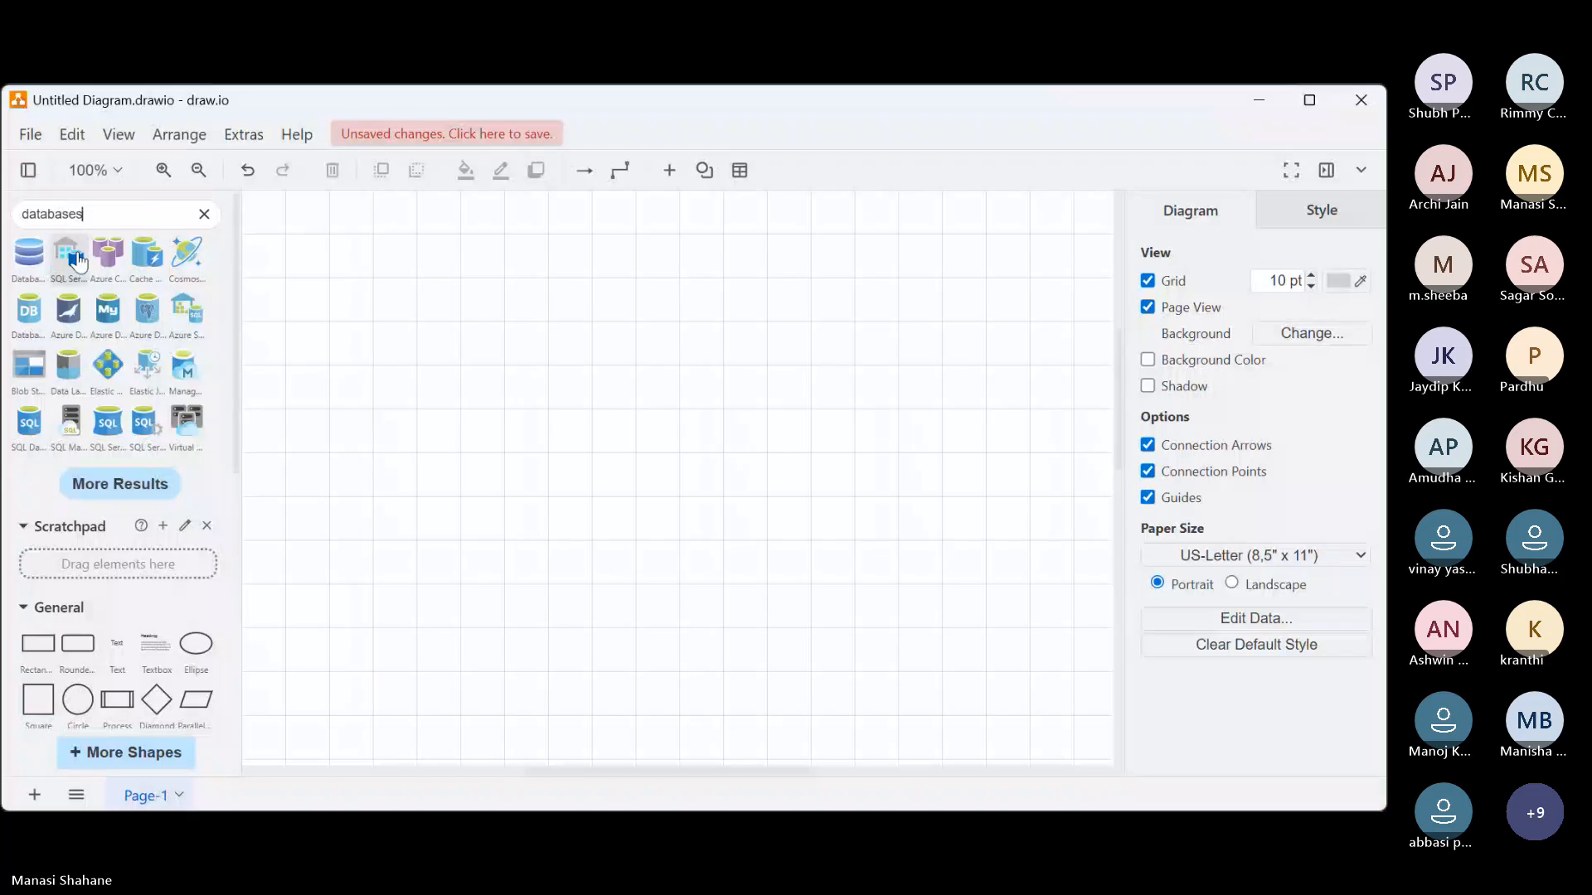
# Add the blue database cylinder icon, enlarge it and place it in the page's upper-left corner
pyautogui.click(25, 264)
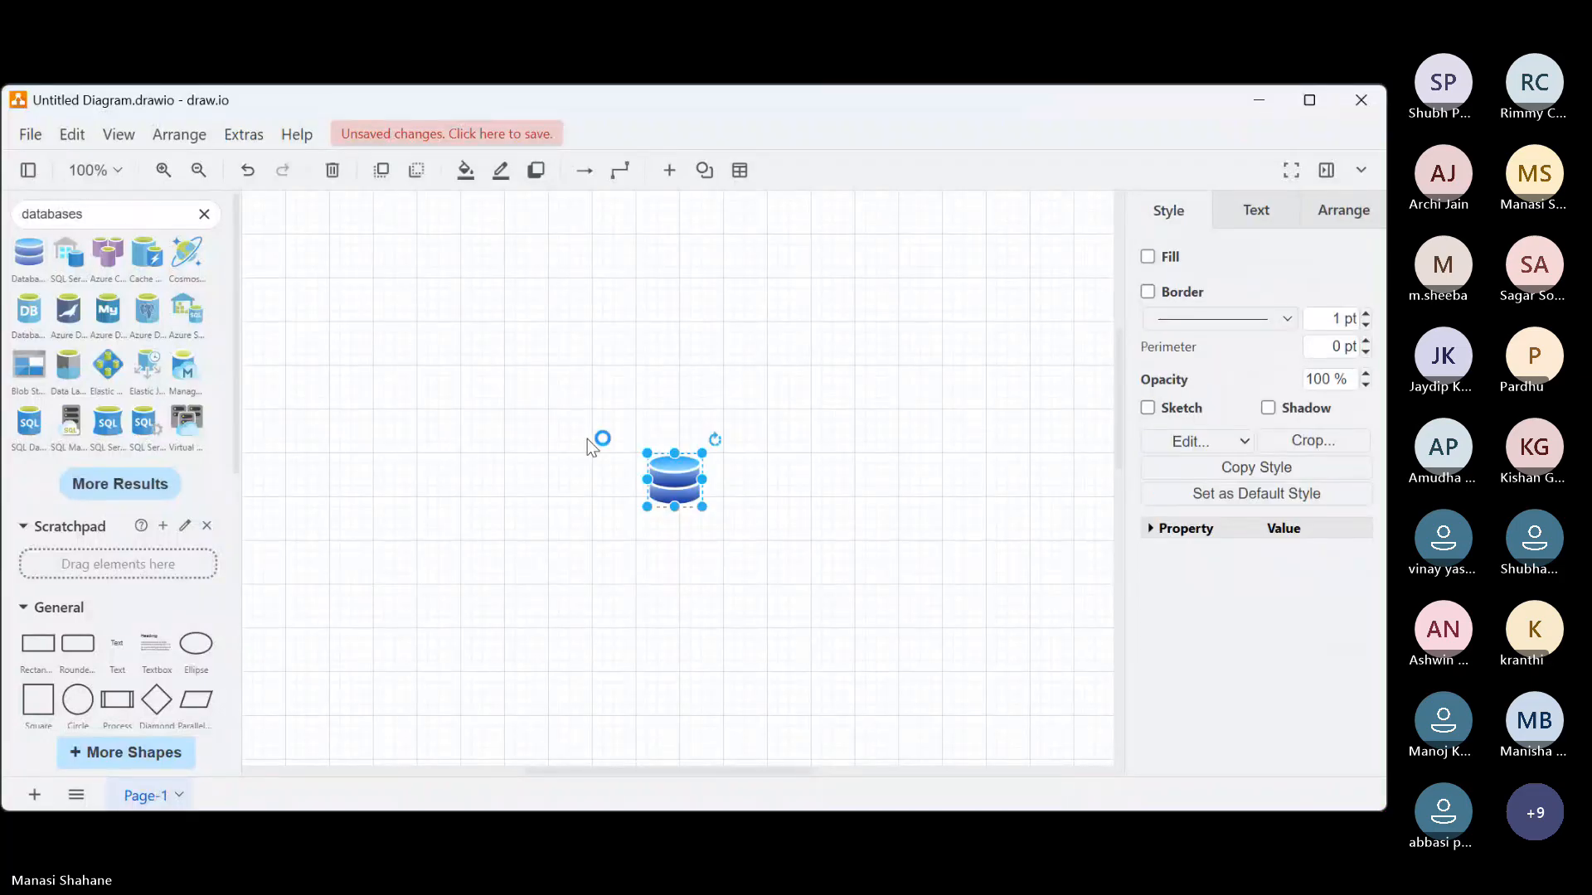
pyautogui.moveTo(645, 474); pyautogui.dragTo(347, 249)
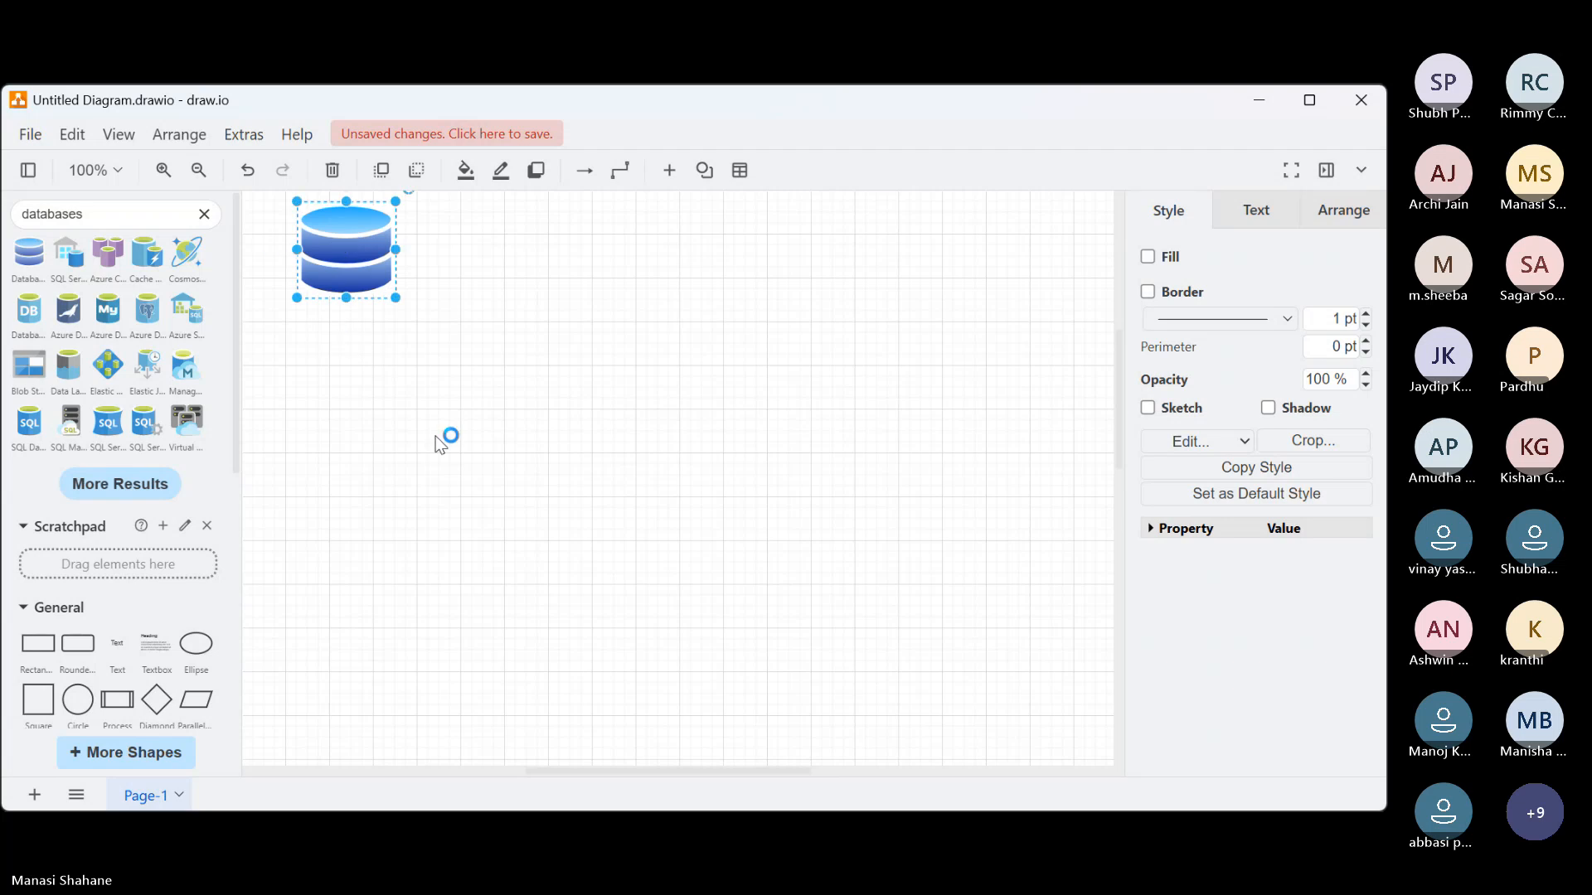
pyautogui.click(444, 436)
# Search the shape library for "iot sensors" and place the blue cloud Sensor icon directly below the database icon
pyautogui.click(204, 215)
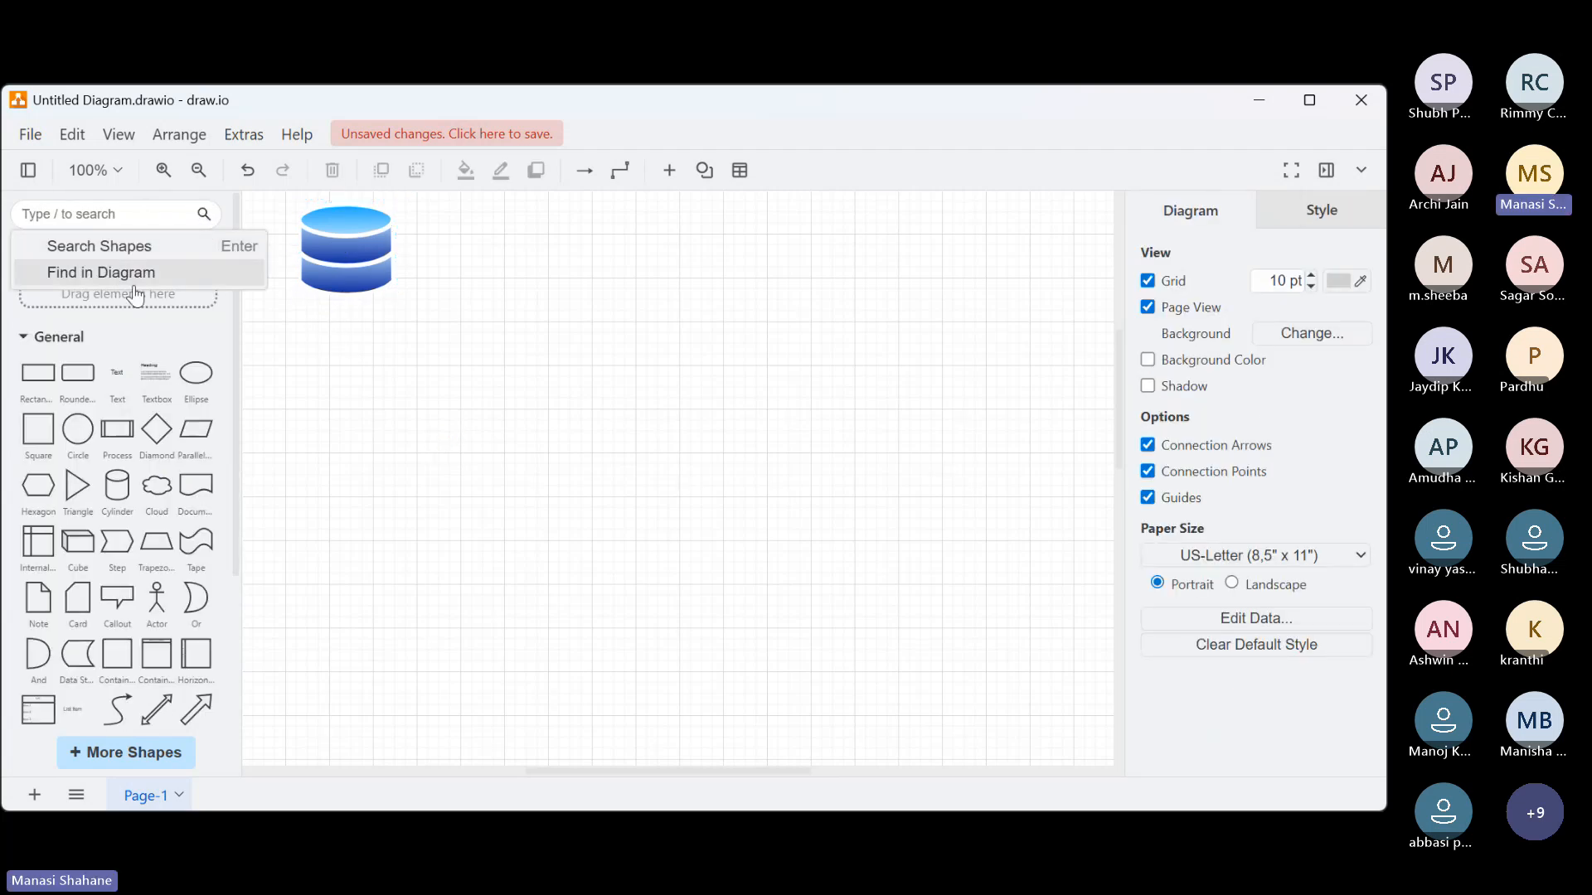
pyautogui.write('iot')
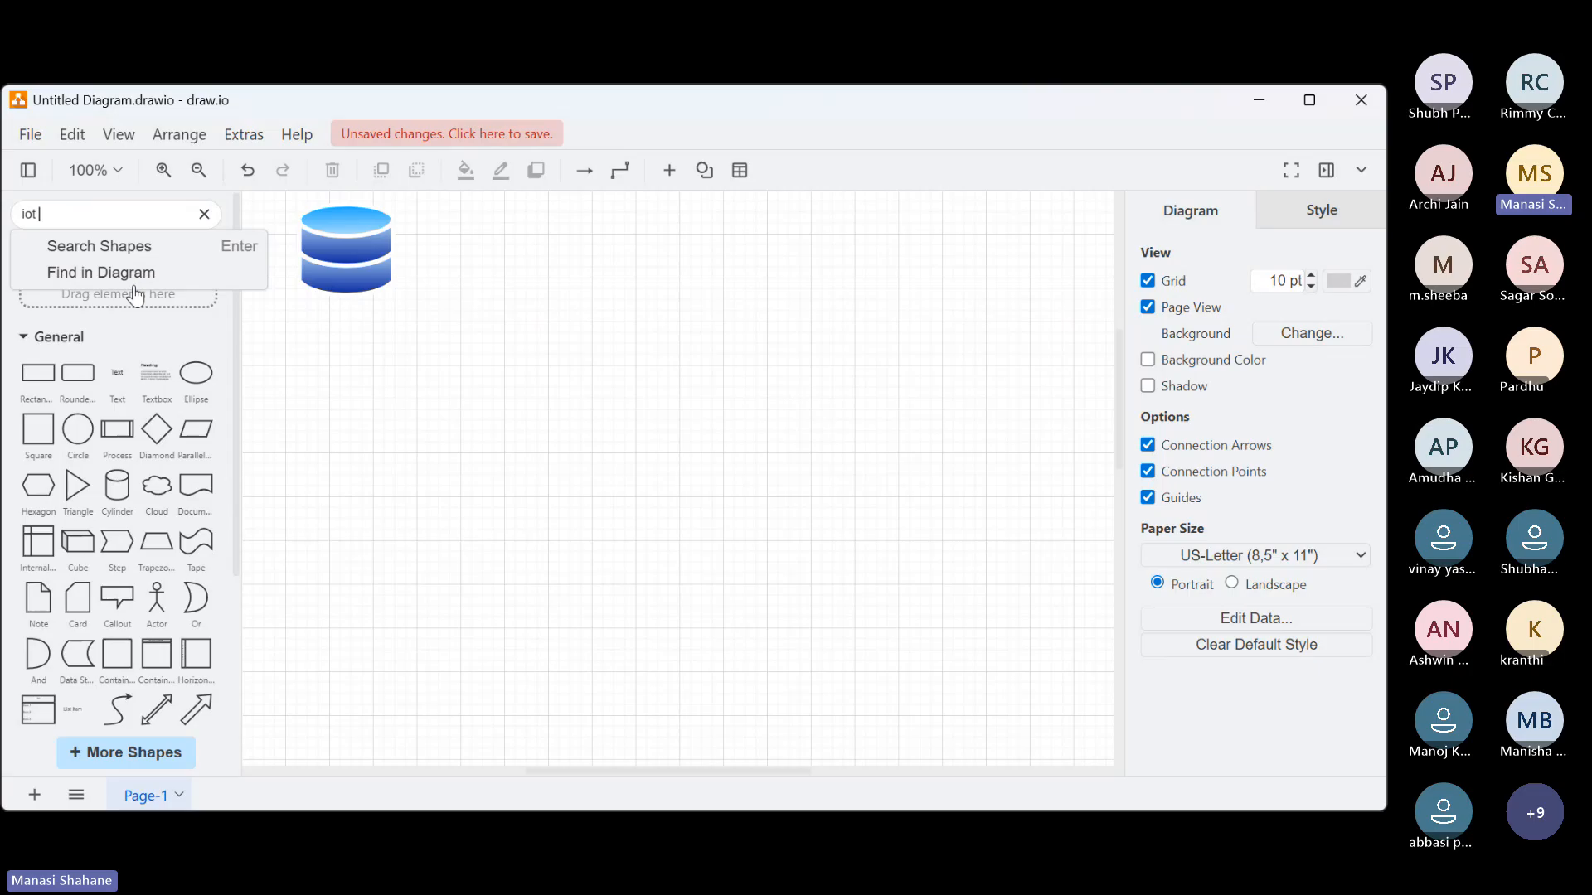
pyautogui.write(' sensors')
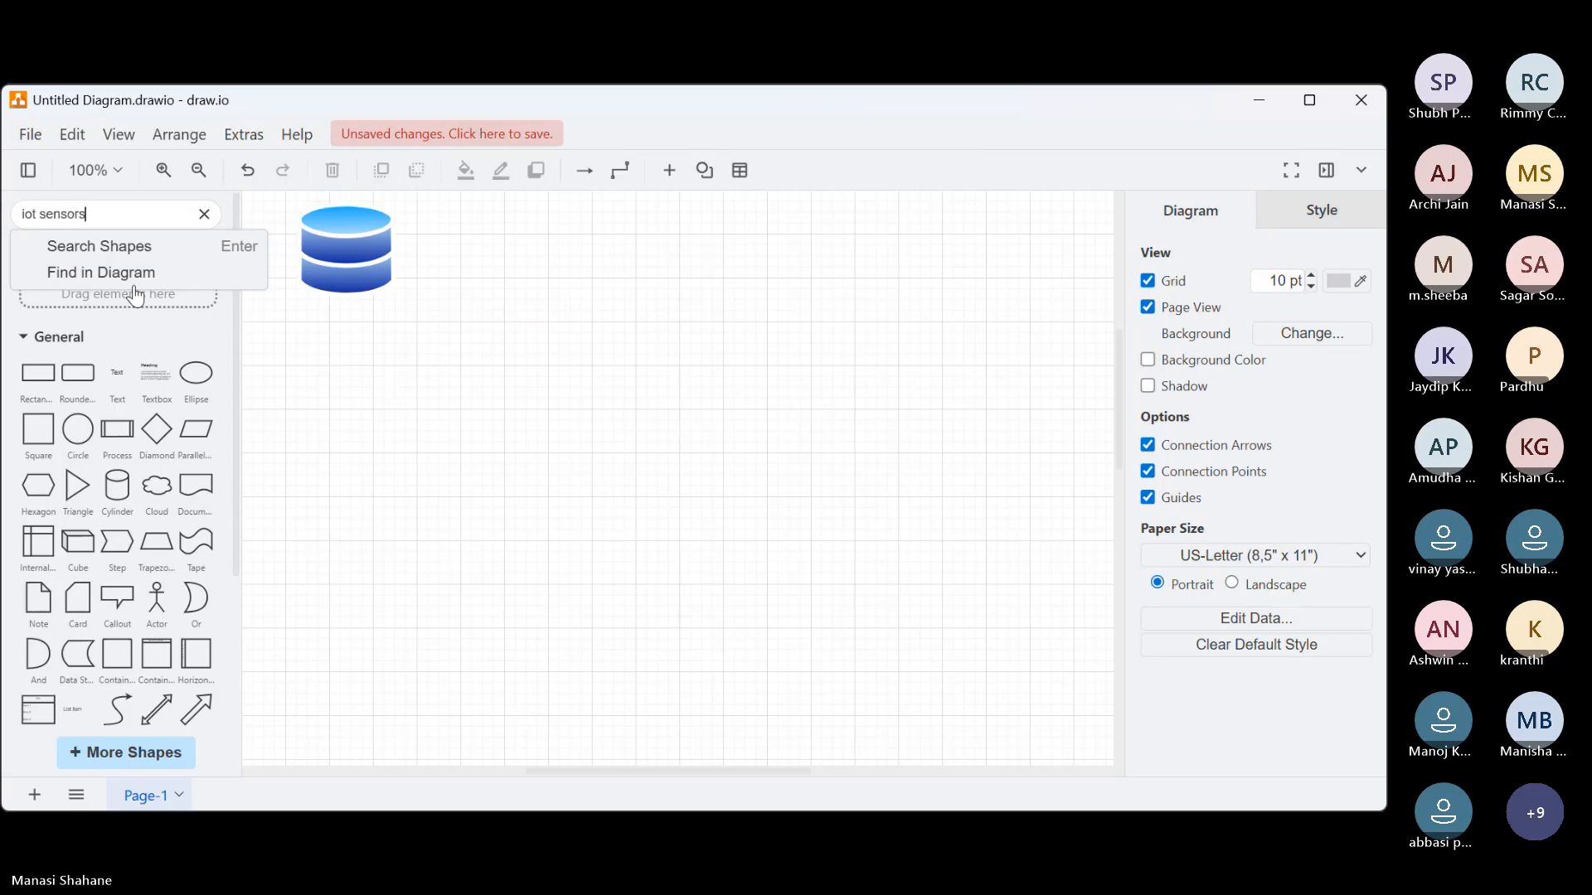
pyautogui.press('Return')
pyautogui.moveTo(34, 261)
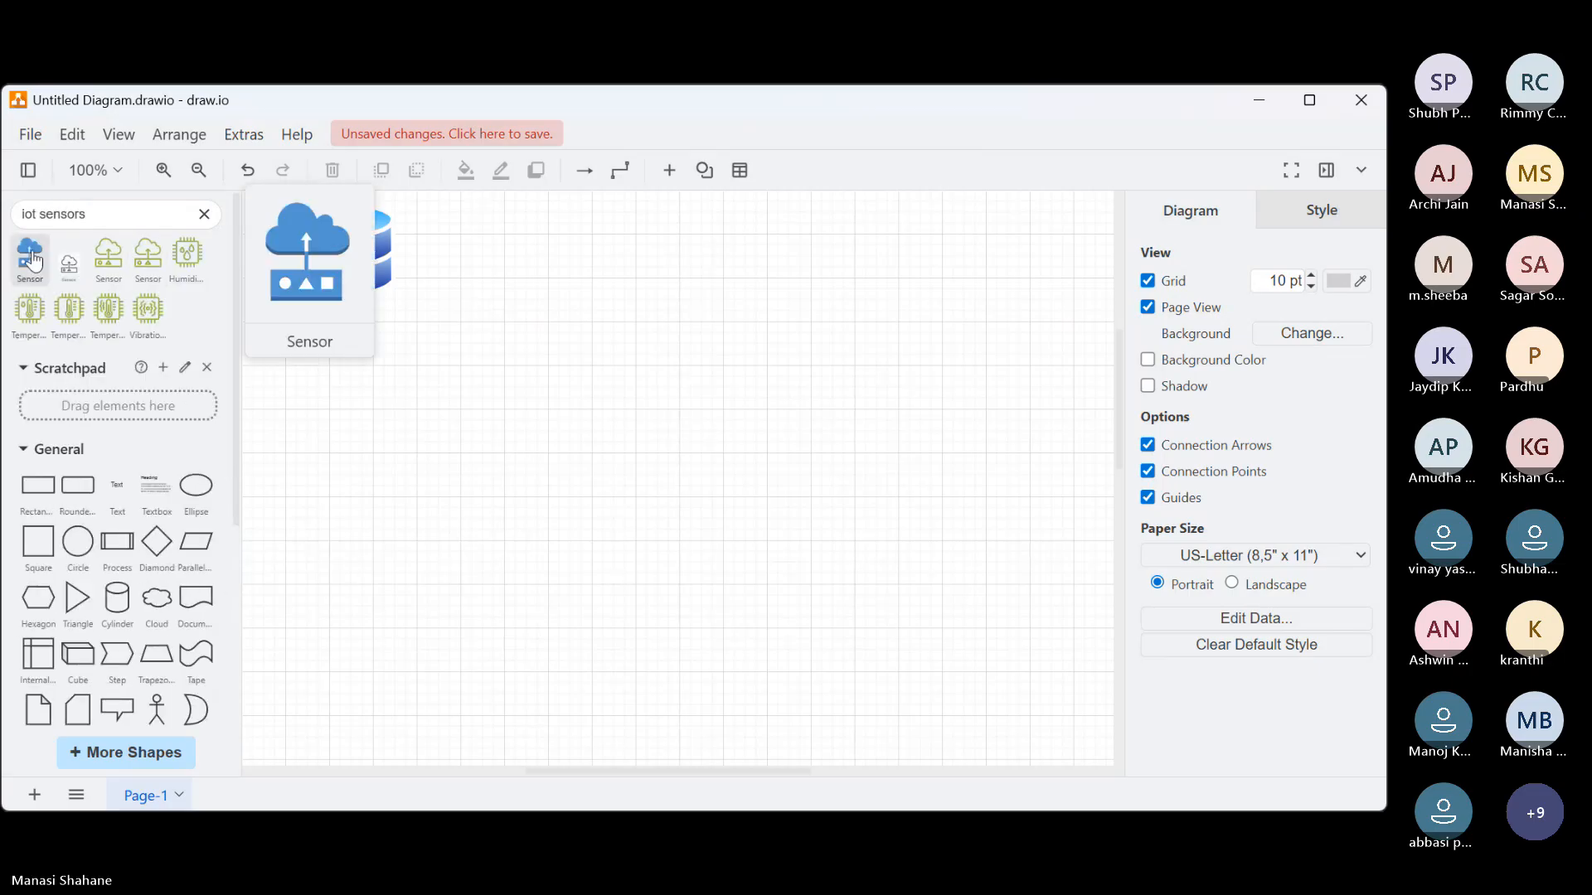
pyautogui.moveTo(33, 261); pyautogui.dragTo(341, 370)
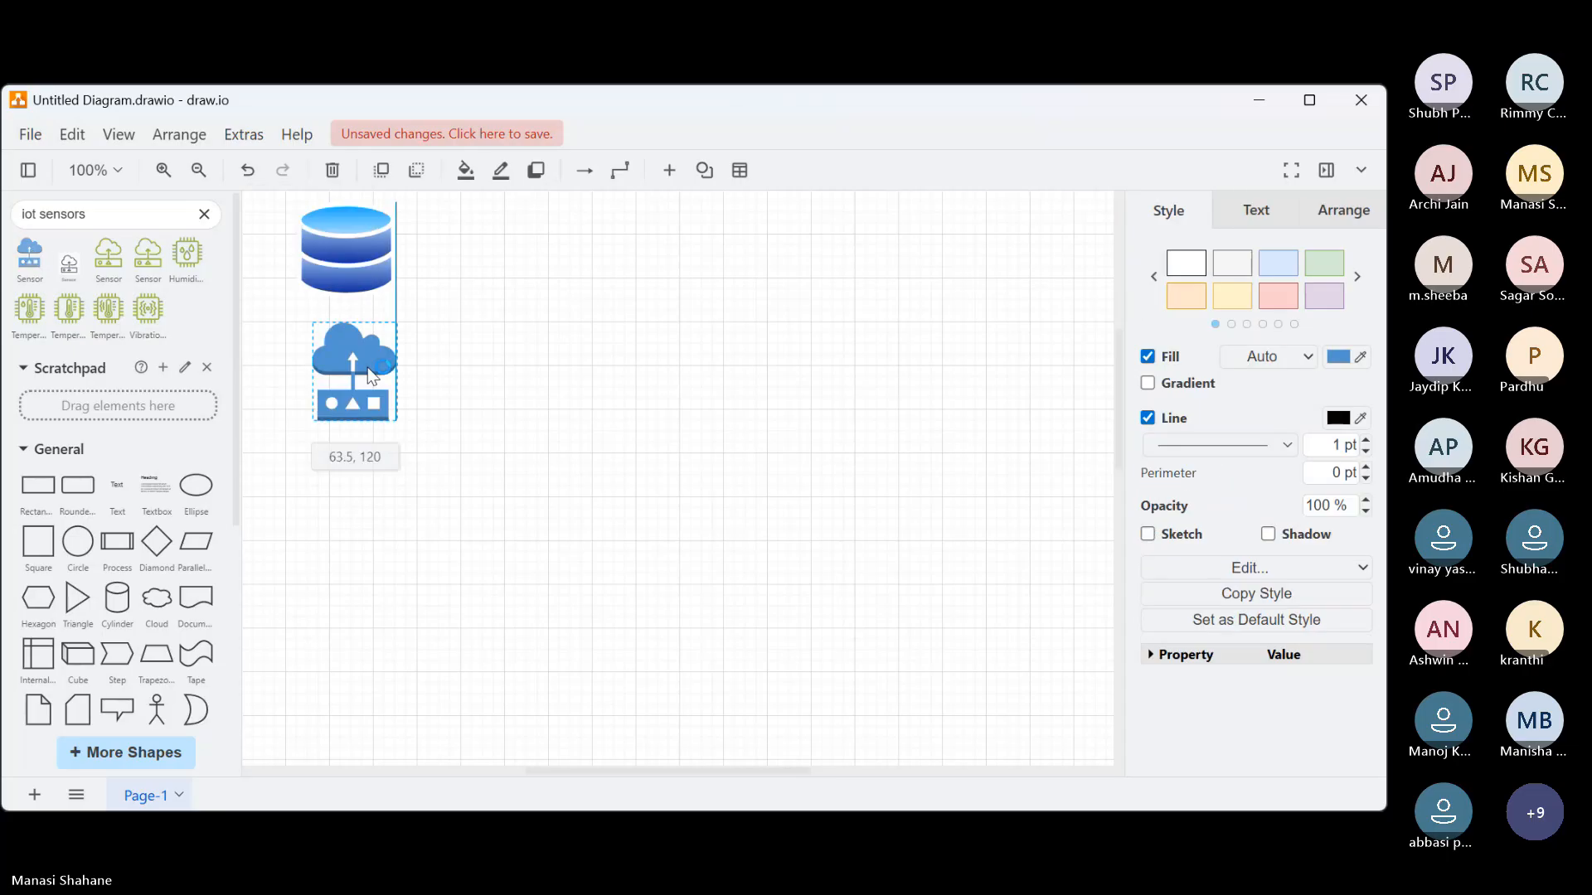
pyautogui.click(595, 492)
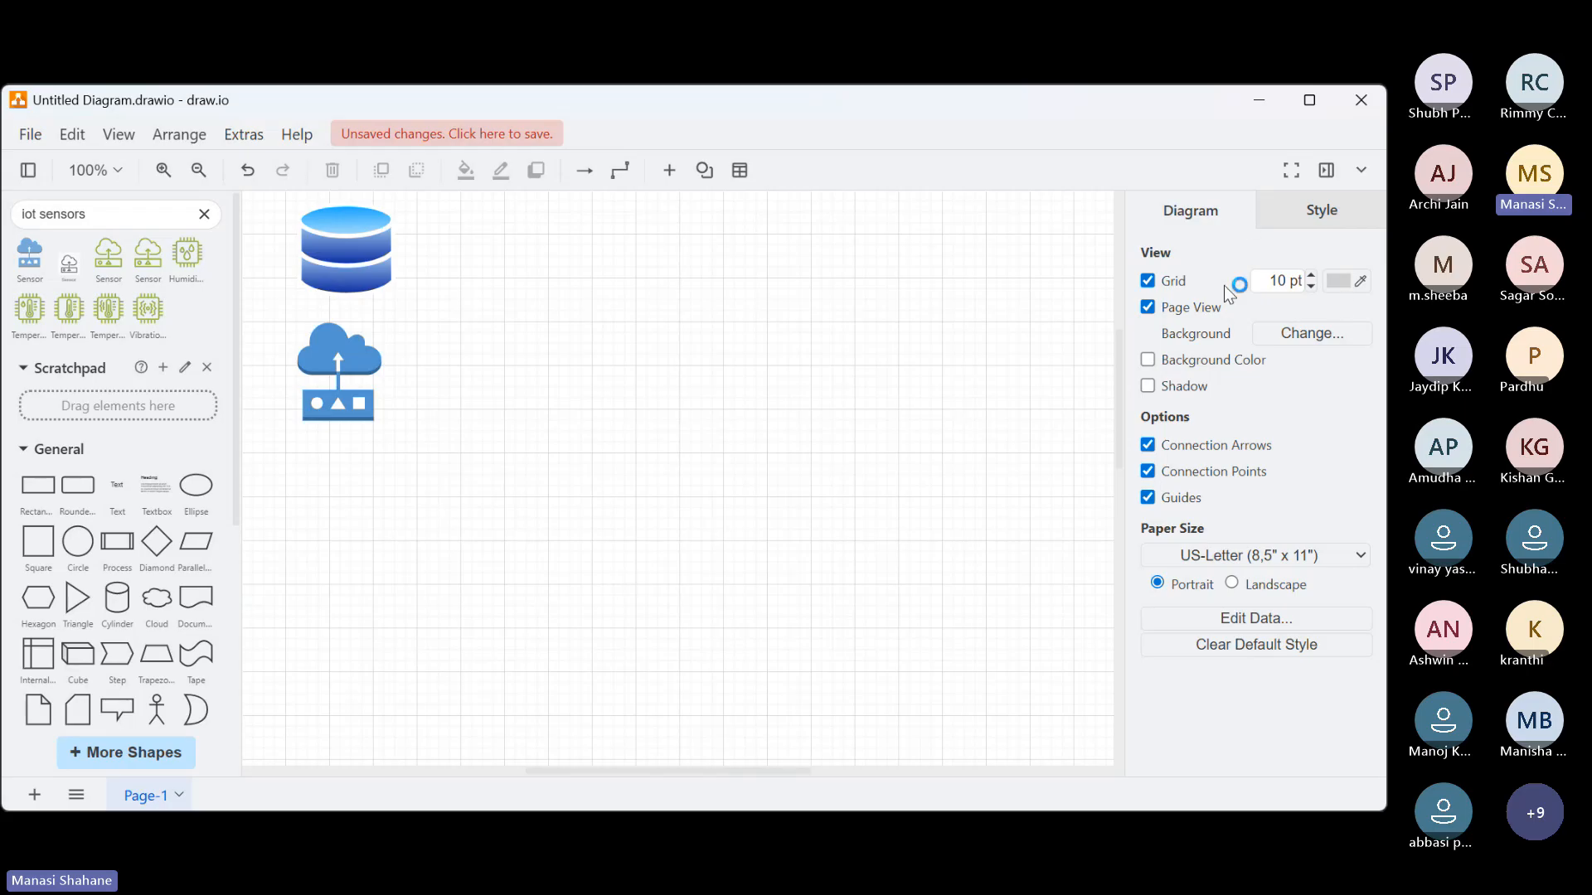
# Search the shape library for "websites" and place the orange monitor-with-globe icon, enlarged, below the sensor icon
pyautogui.click(206, 229)
pyautogui.click(203, 215)
pyautogui.write('w')
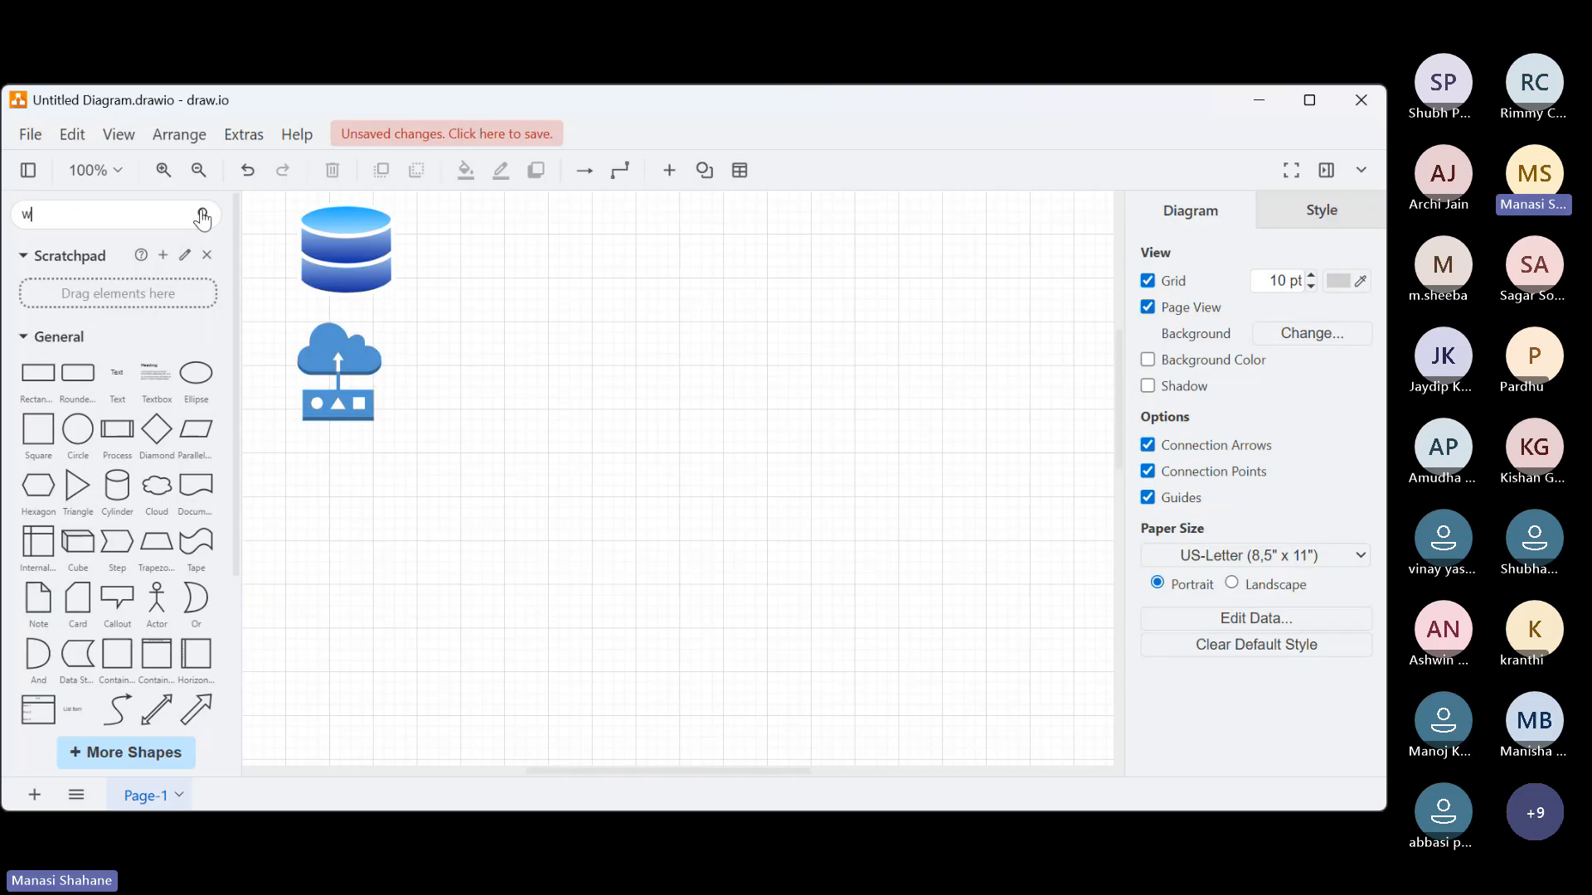
pyautogui.write('ebsites')
pyautogui.press('Return')
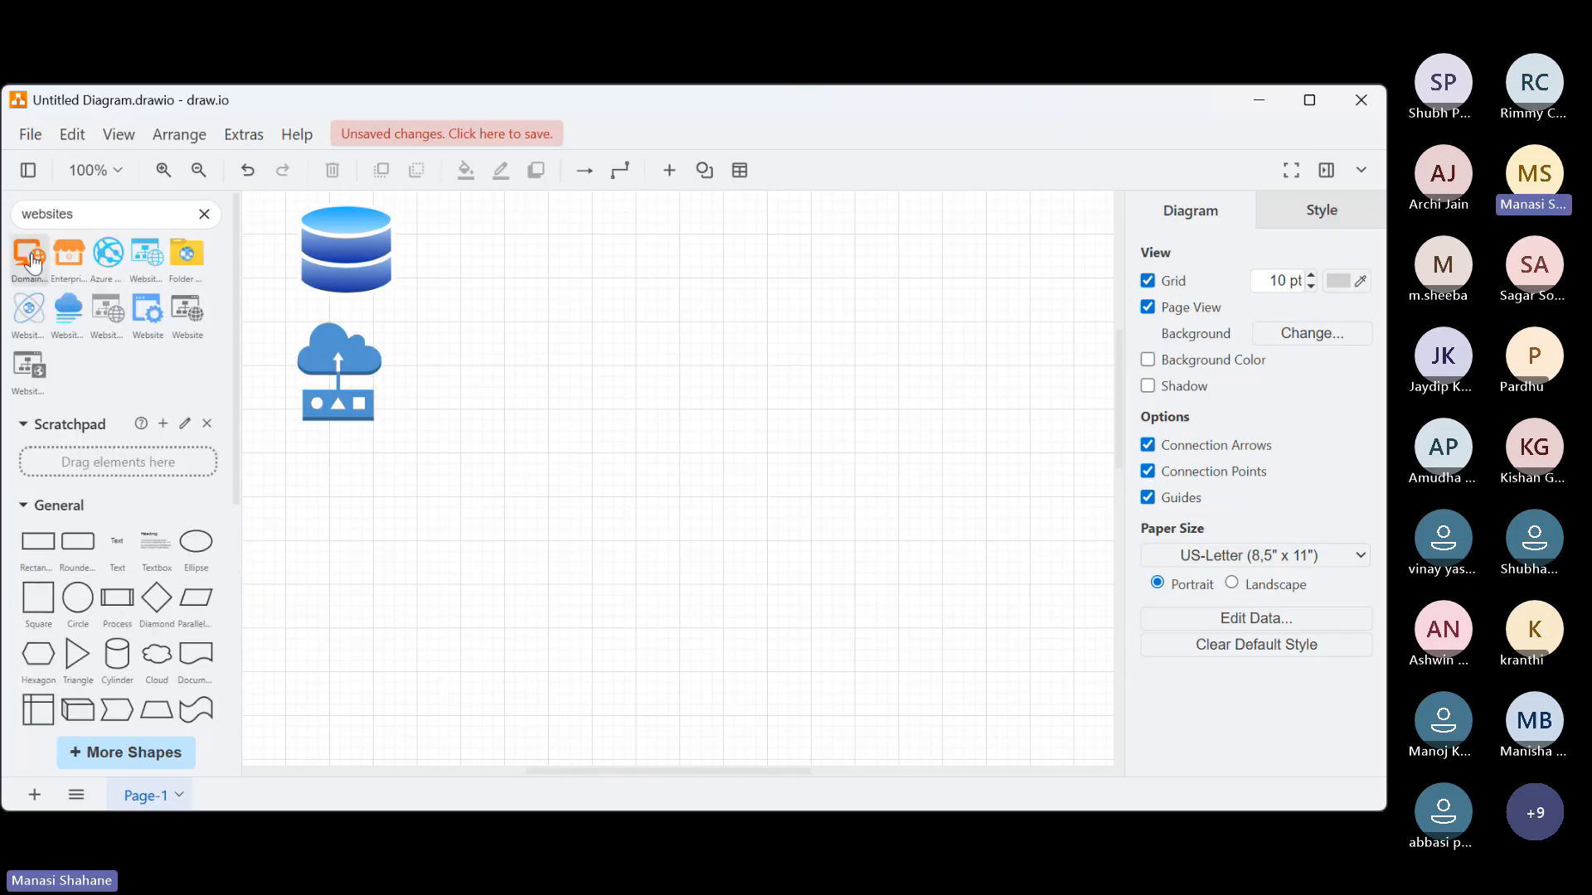
pyautogui.click(31, 263)
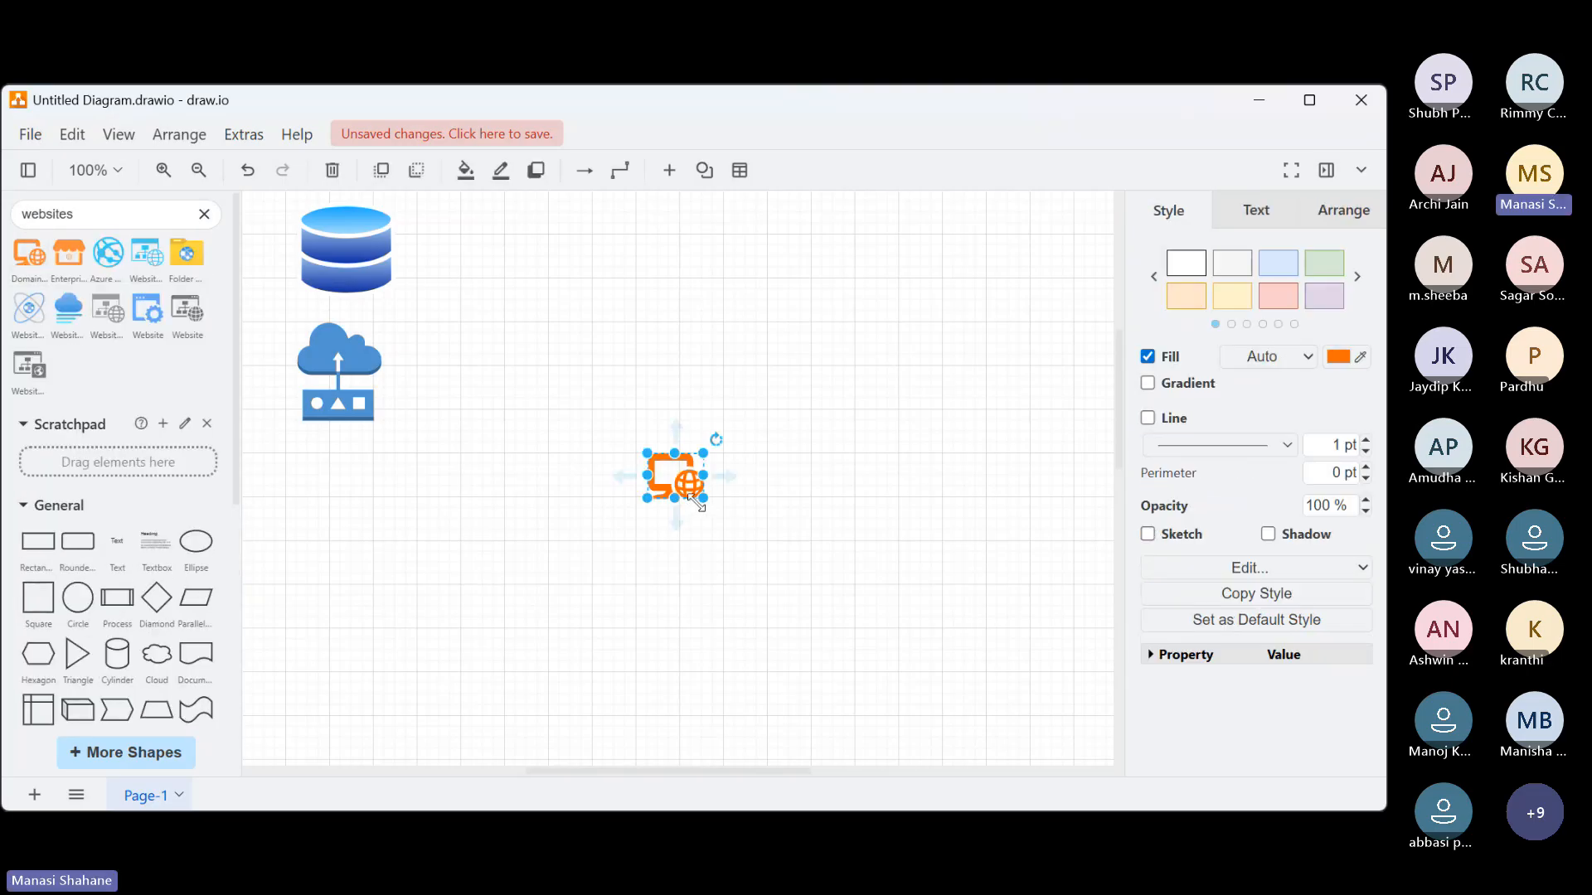
pyautogui.moveTo(695, 499); pyautogui.dragTo(336, 527)
pyautogui.click(743, 578)
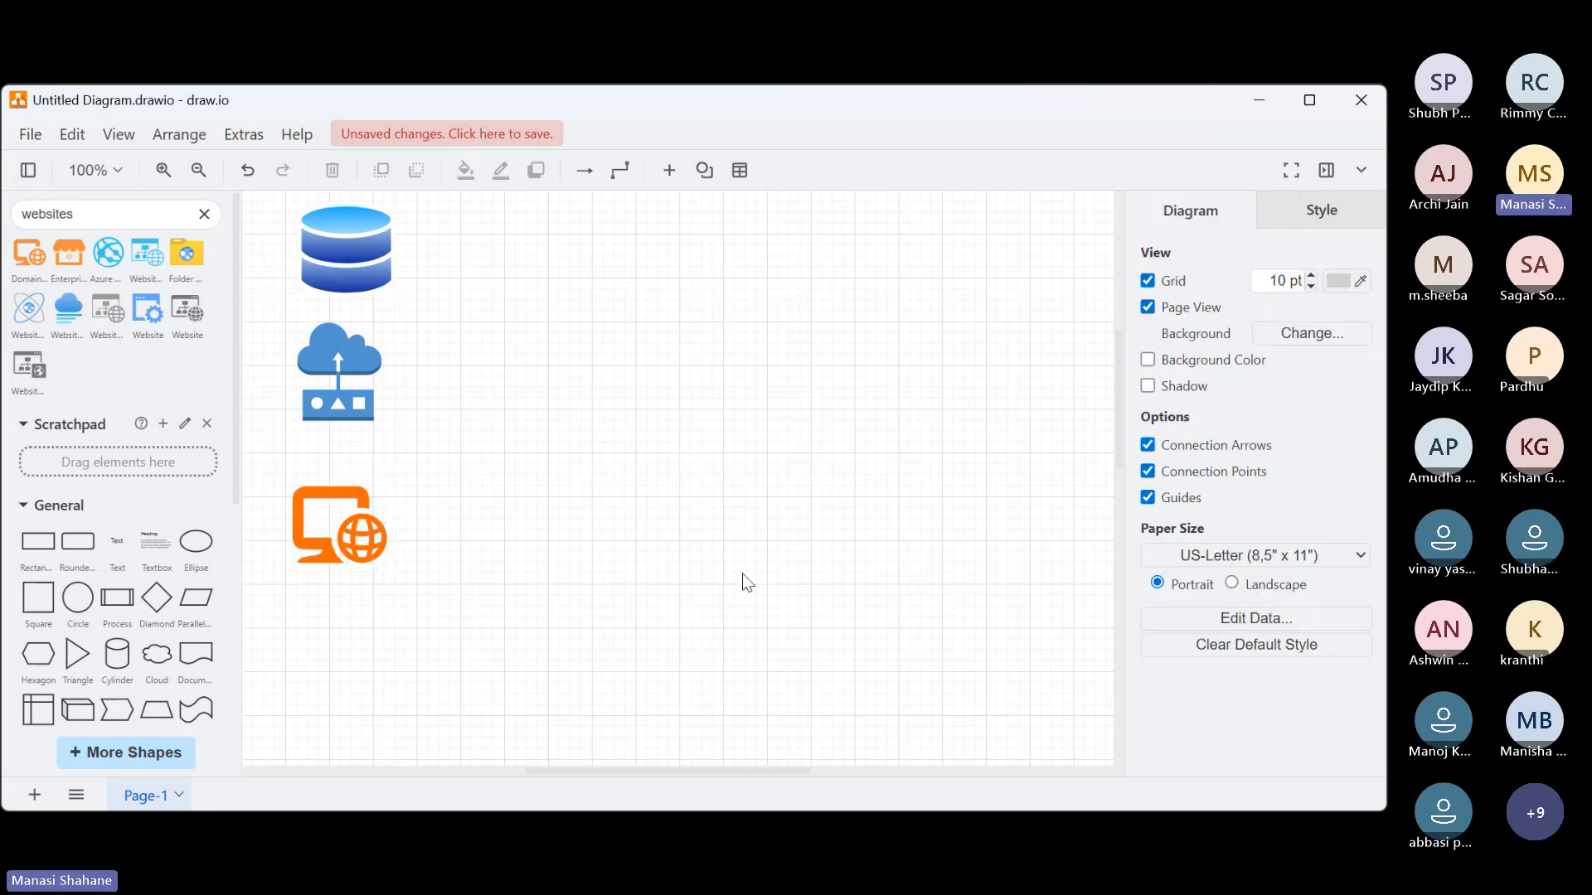
pyautogui.click(743, 575)
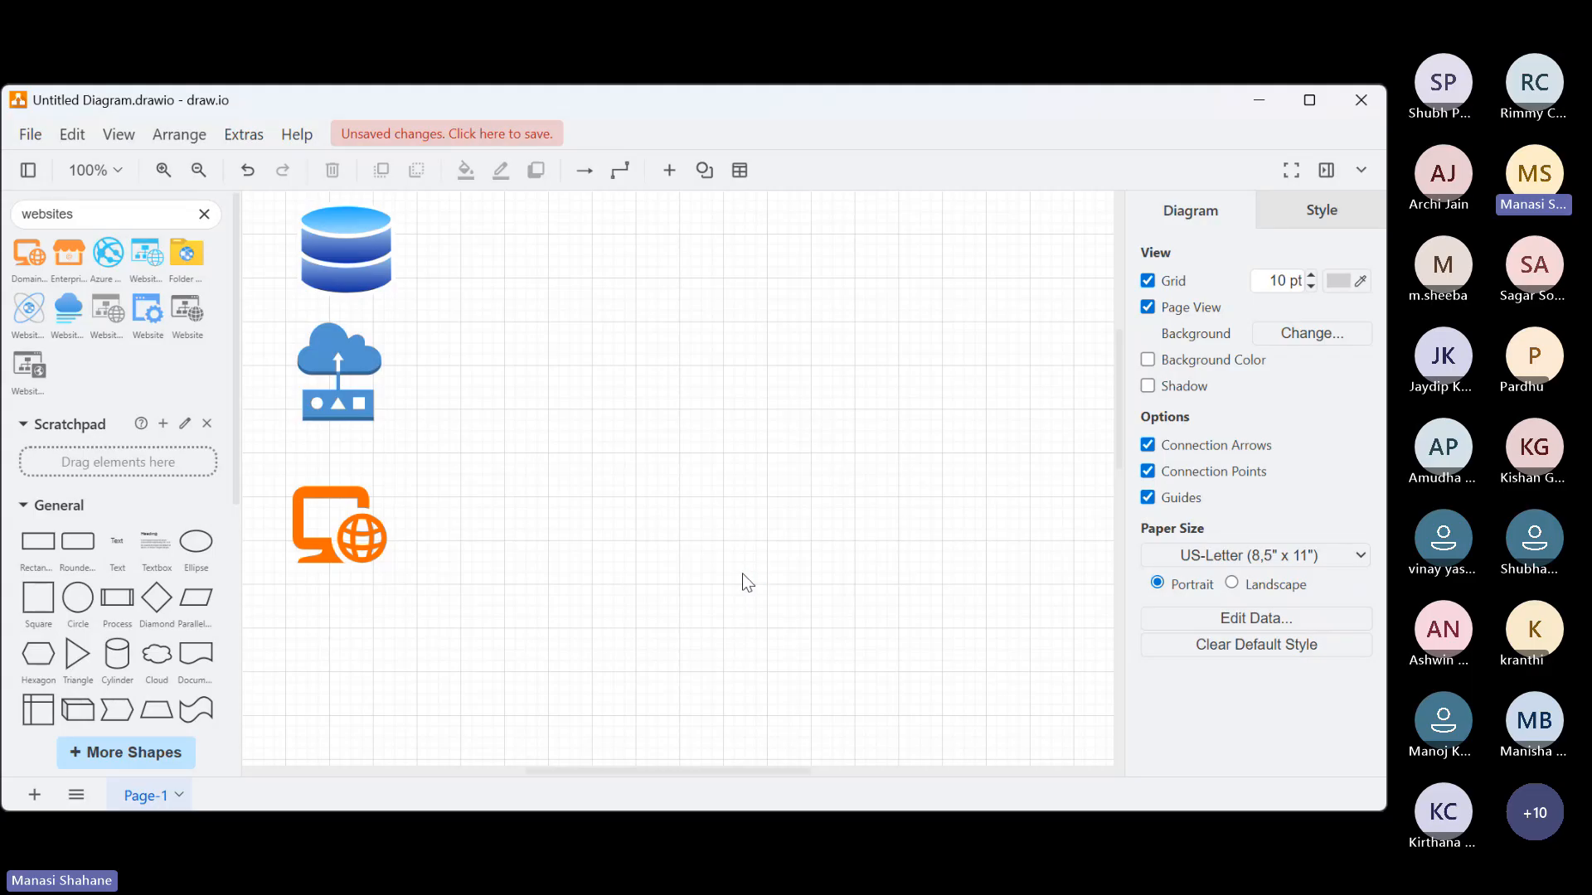
pyautogui.click(743, 577)
pyautogui.click(743, 577)
pyautogui.click(744, 576)
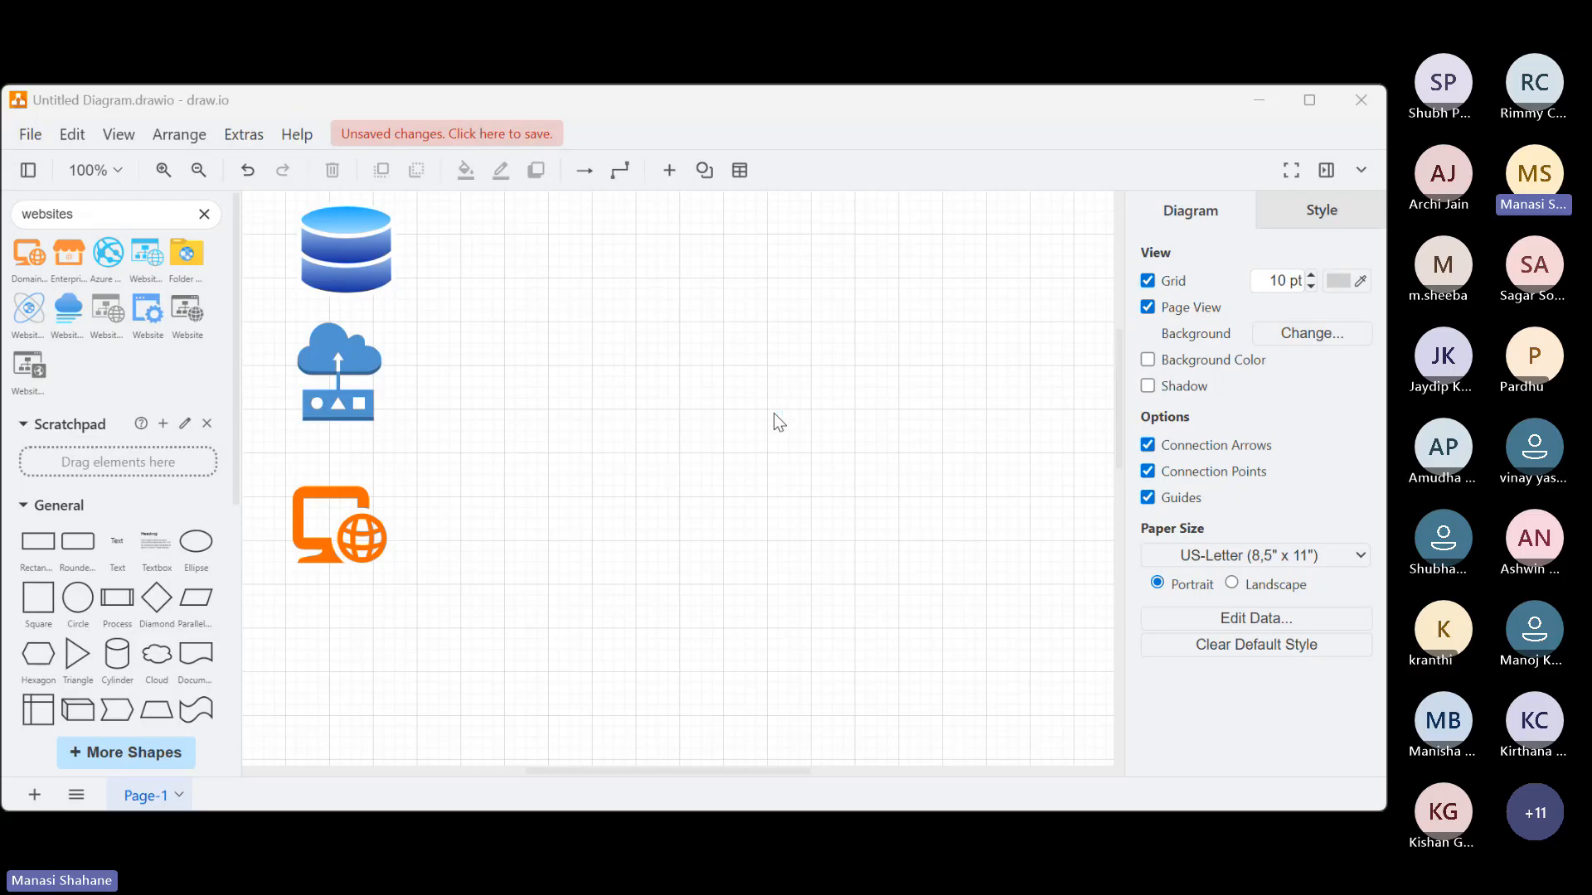
# Search the shape library for "data lake" and place an enlarged Data Lake cylinder icon on the right side of the page
pyautogui.click(203, 215)
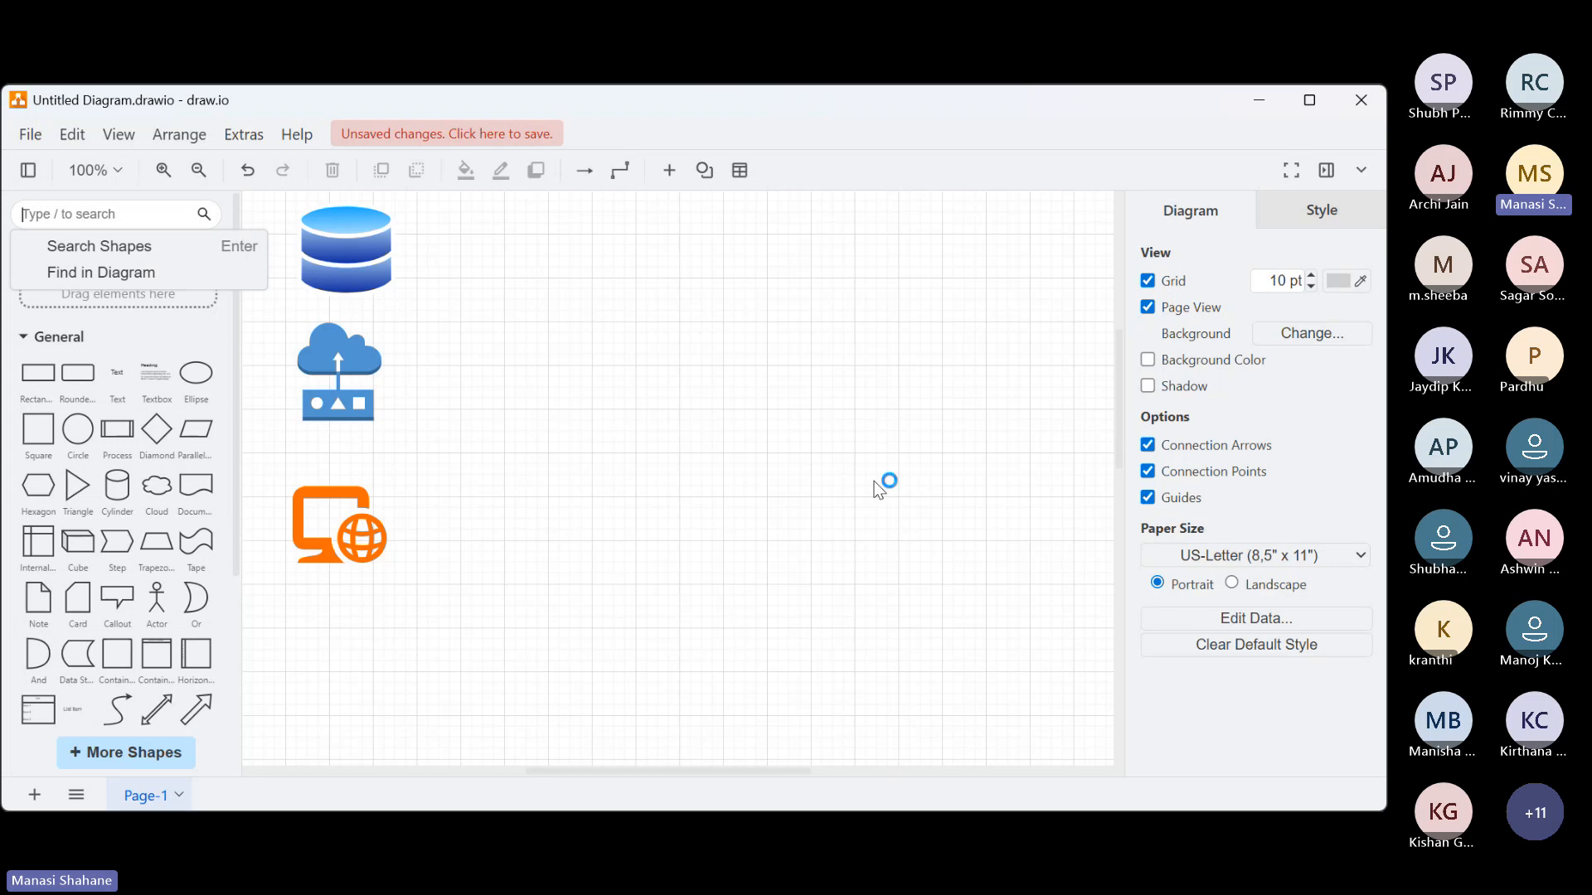
pyautogui.write('dat')
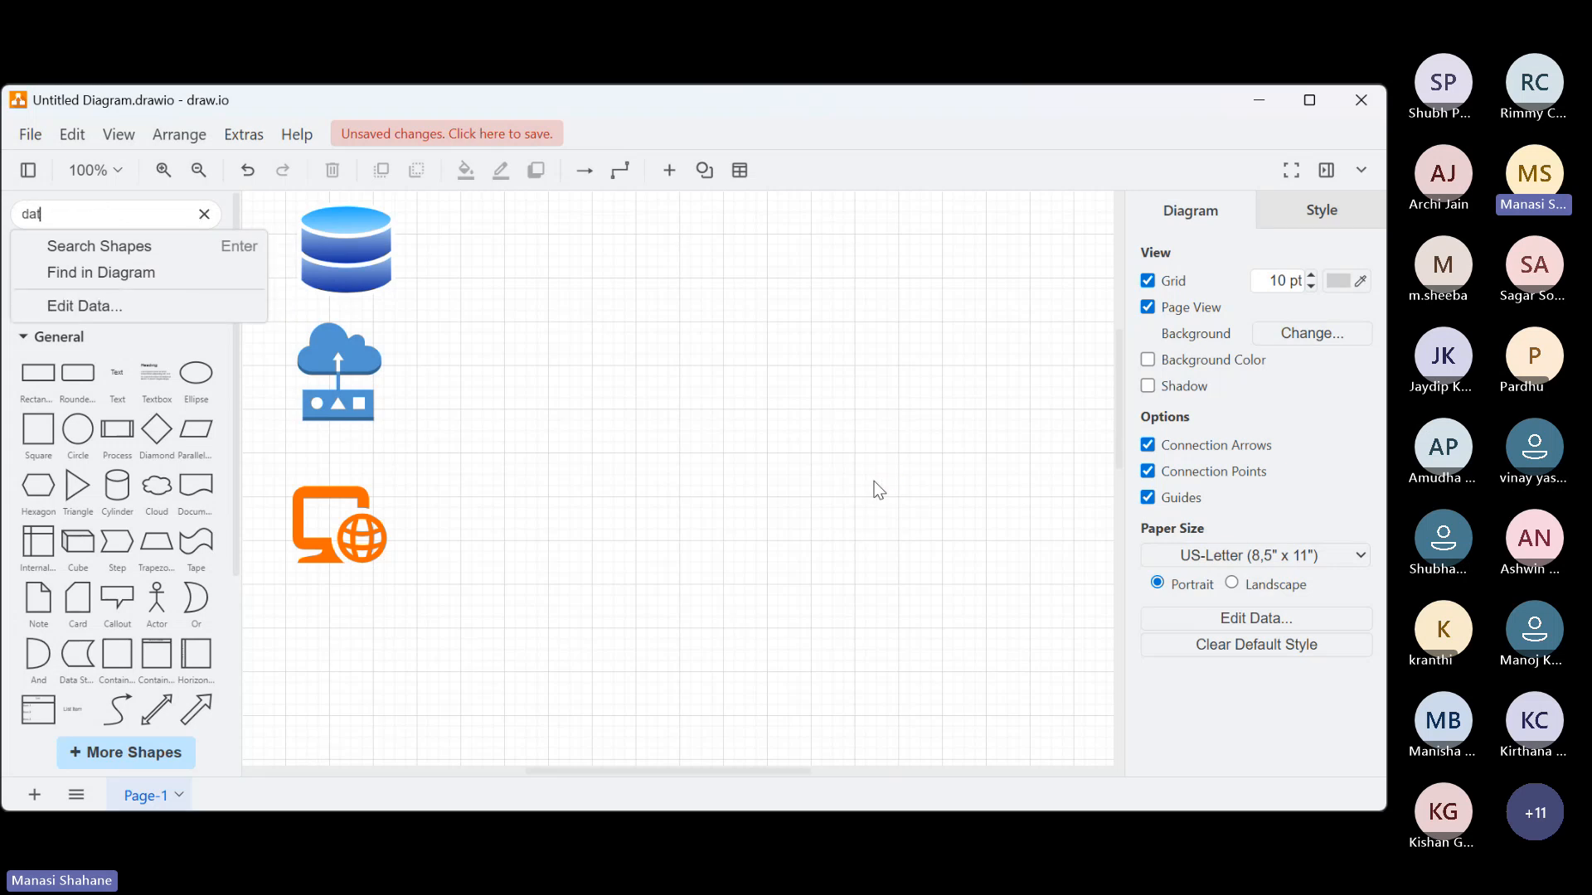
pyautogui.write('a lake')
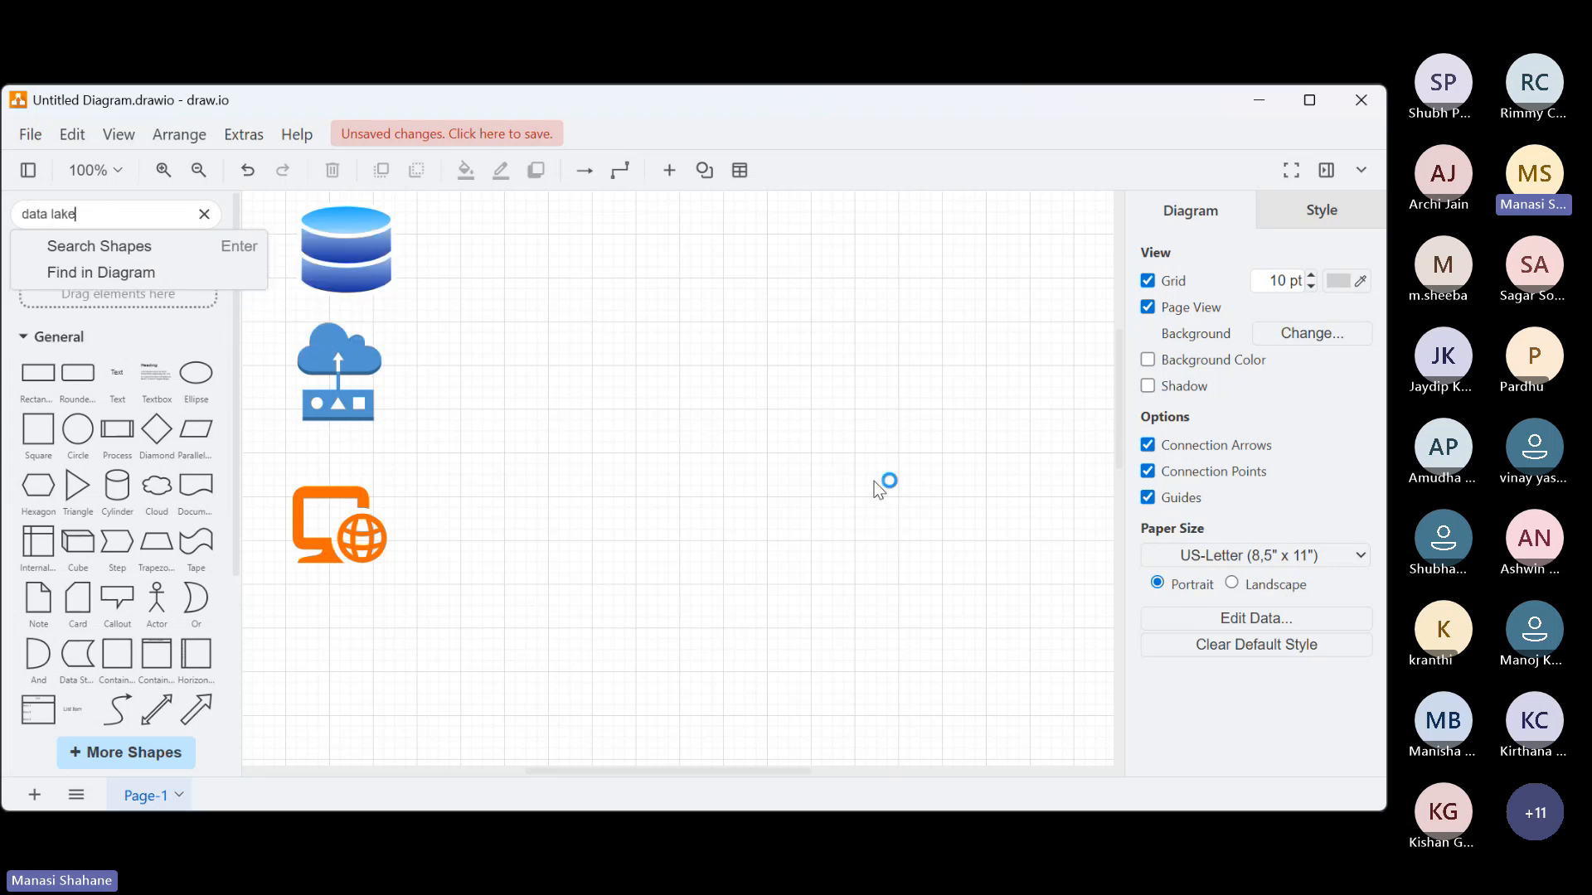
pyautogui.press('Return')
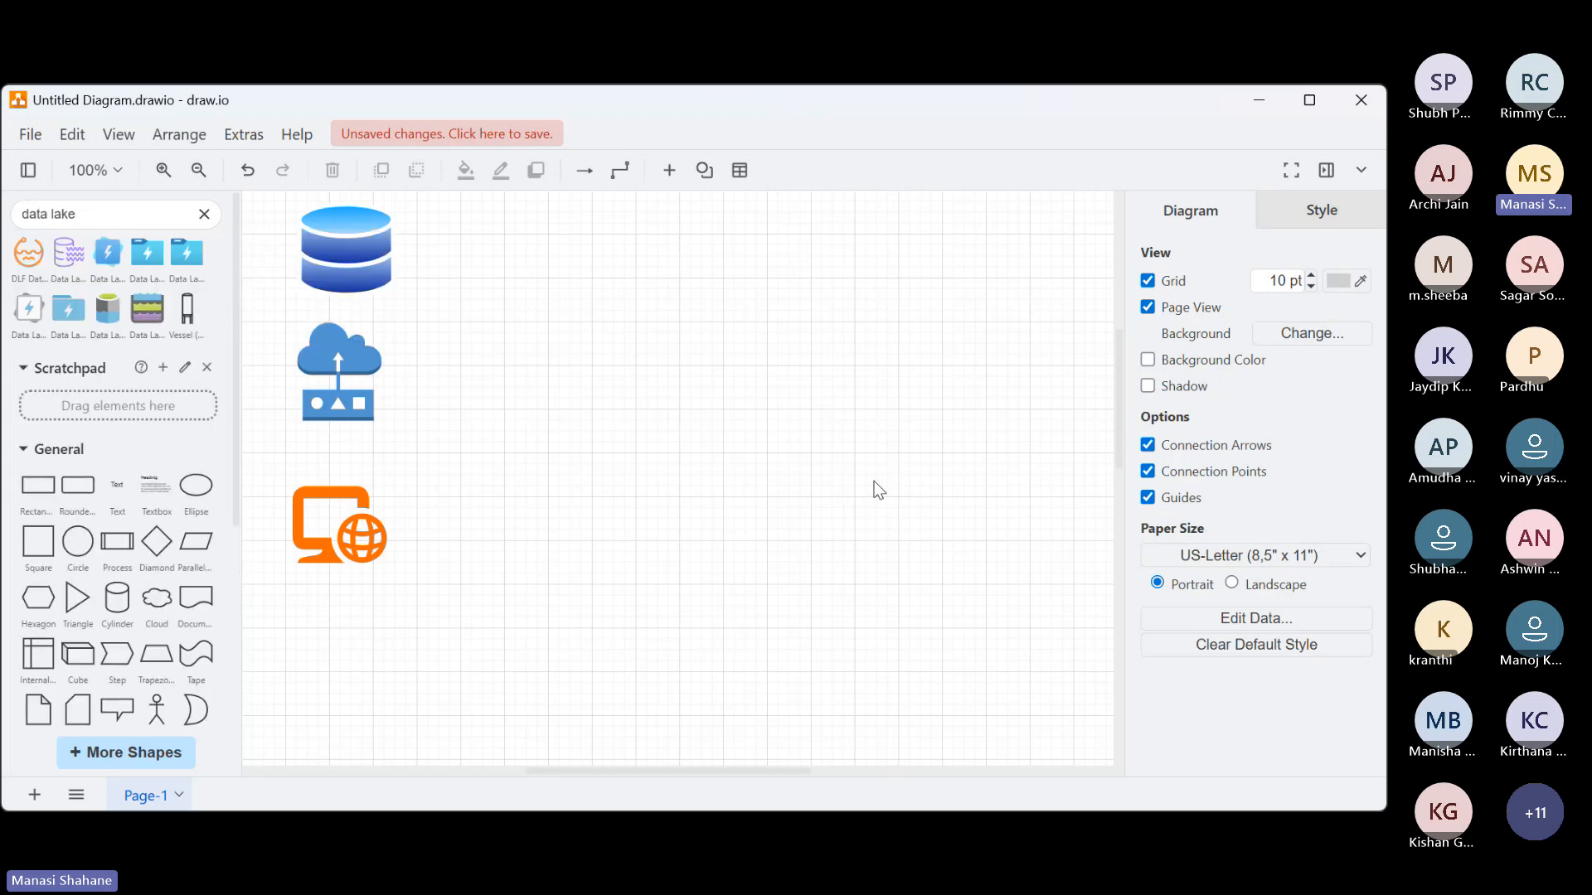
pyautogui.click(108, 313)
pyautogui.moveTo(707, 454); pyautogui.dragTo(764, 369)
pyautogui.moveTo(734, 424); pyautogui.dragTo(920, 341)
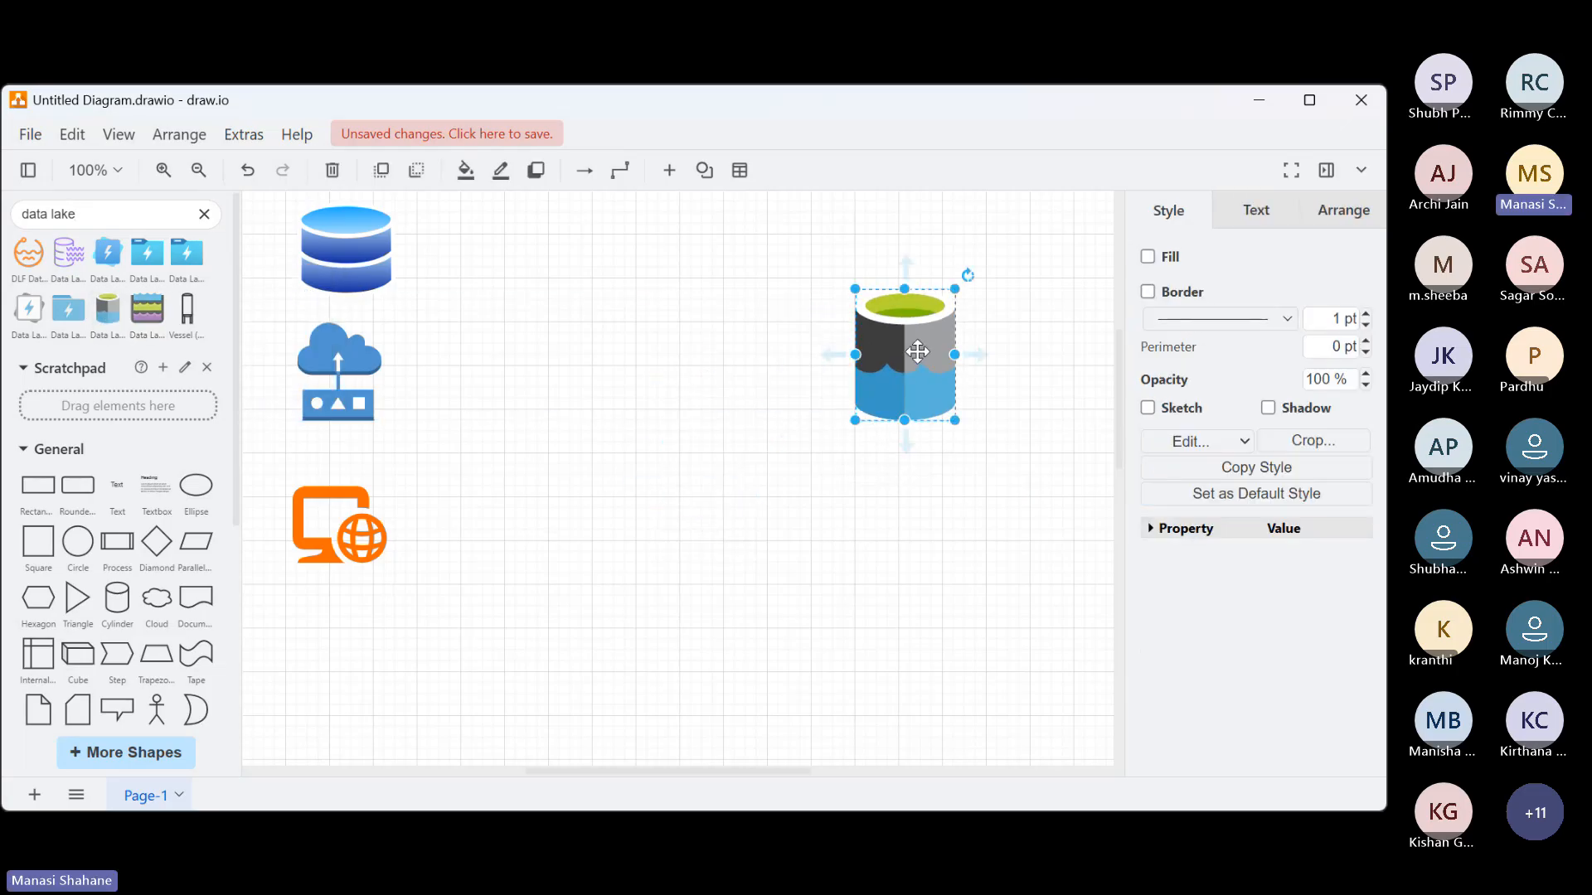
pyautogui.click(935, 580)
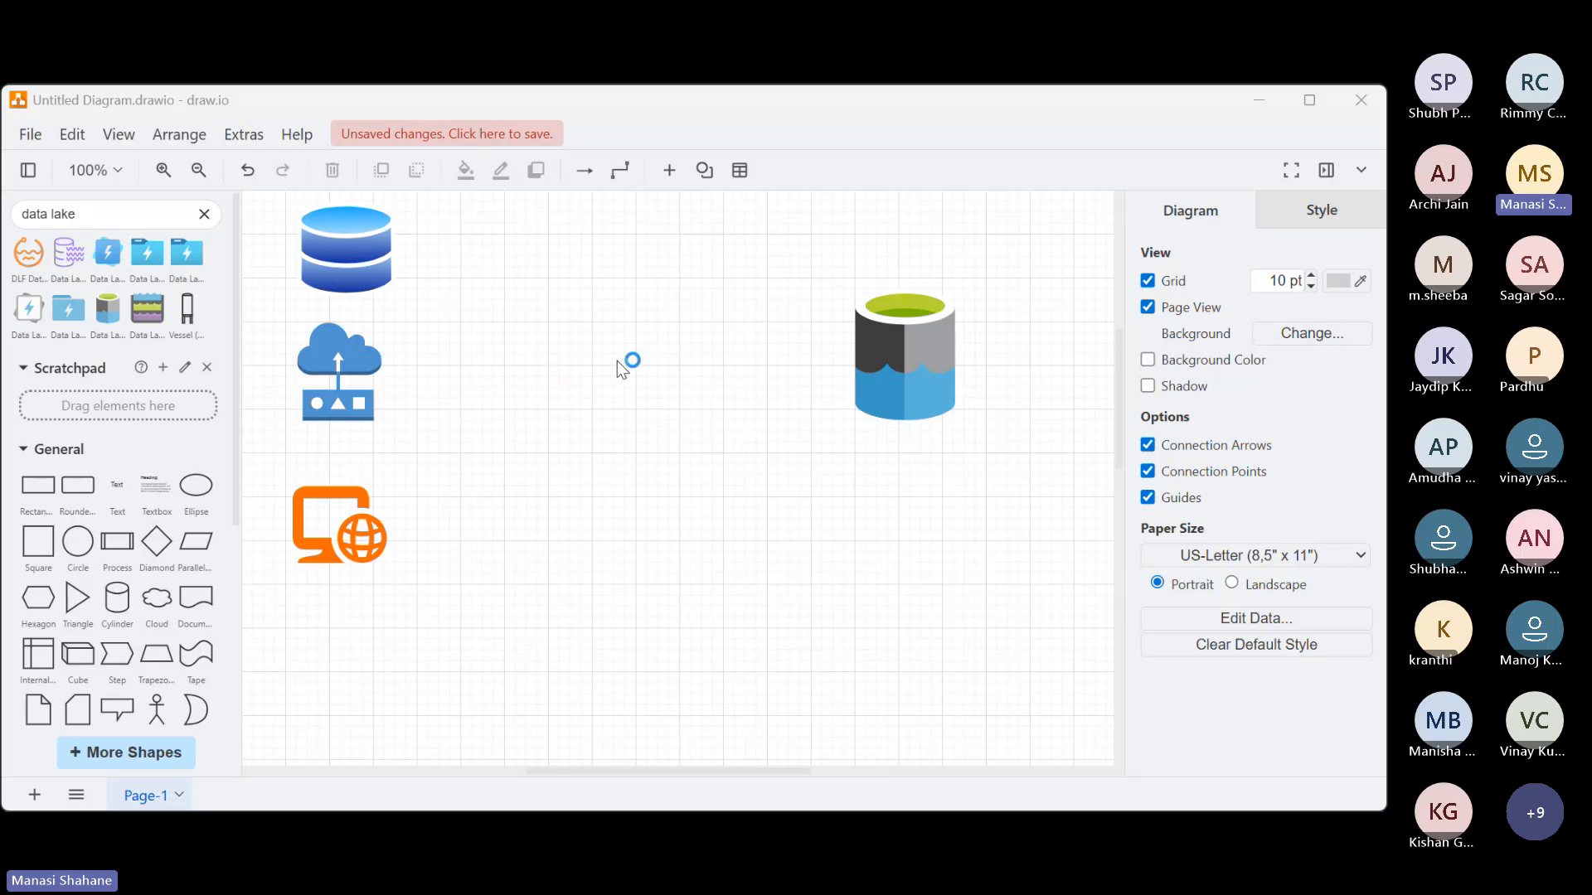
# Add the text "Azure Data Factory" between the source icons and the Data Lake icon
pyautogui.doubleClick(588, 370)
pyautogui.click(588, 369)
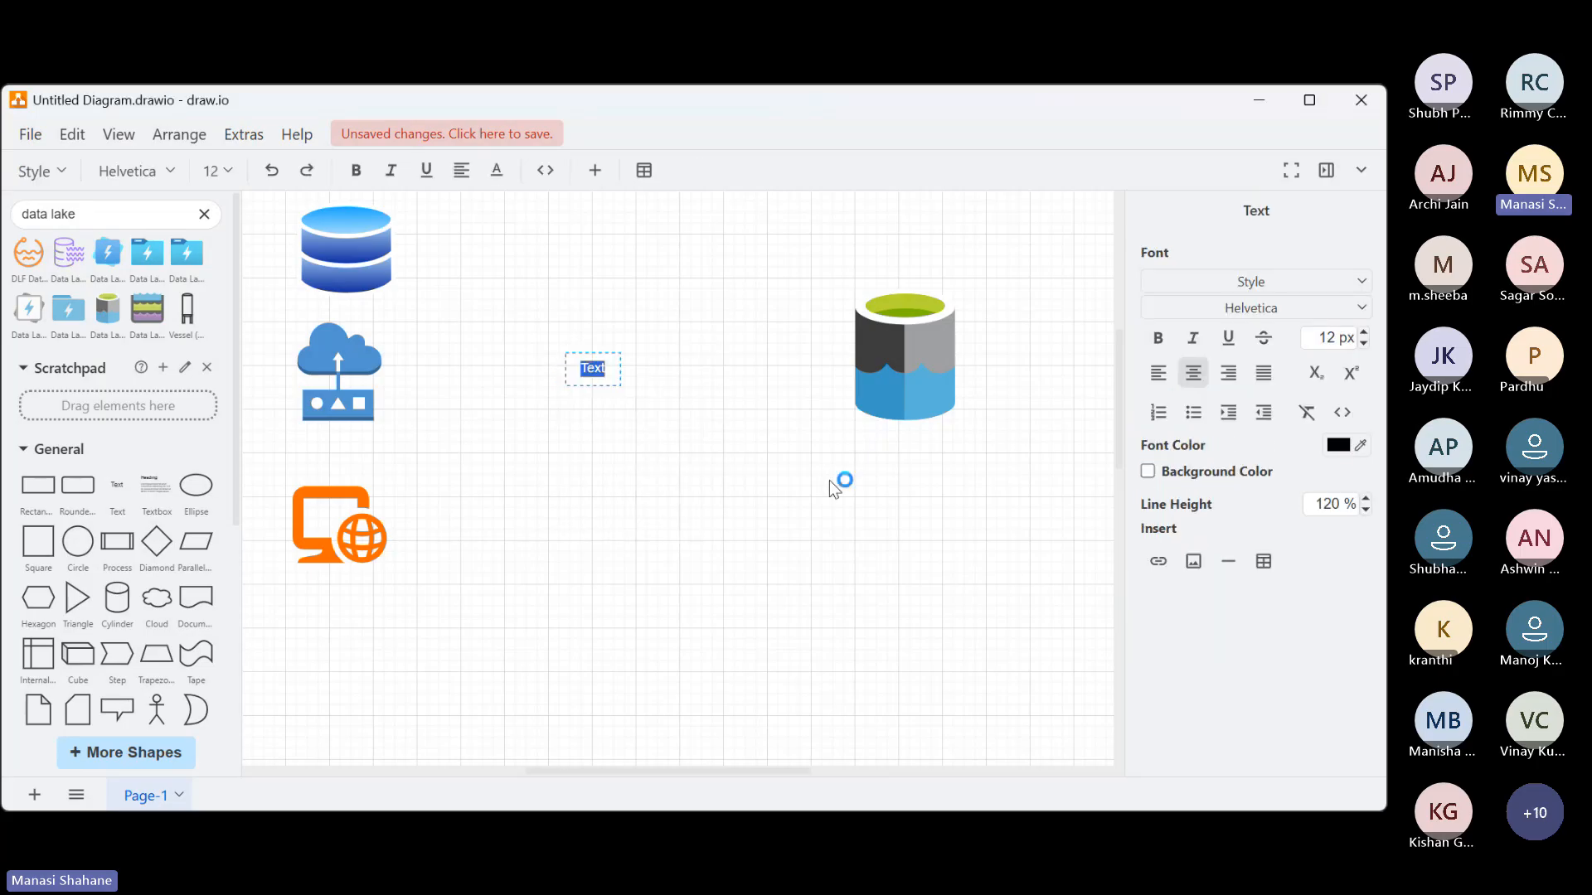
pyautogui.write('Azure Data Factir')
pyautogui.press('BackSpace')
pyautogui.press('BackSpace')
pyautogui.write('ory')
# Increase the font size of the "Azure Data Factory" text to 17 px
pyautogui.hotkey('ctrl', 'a')
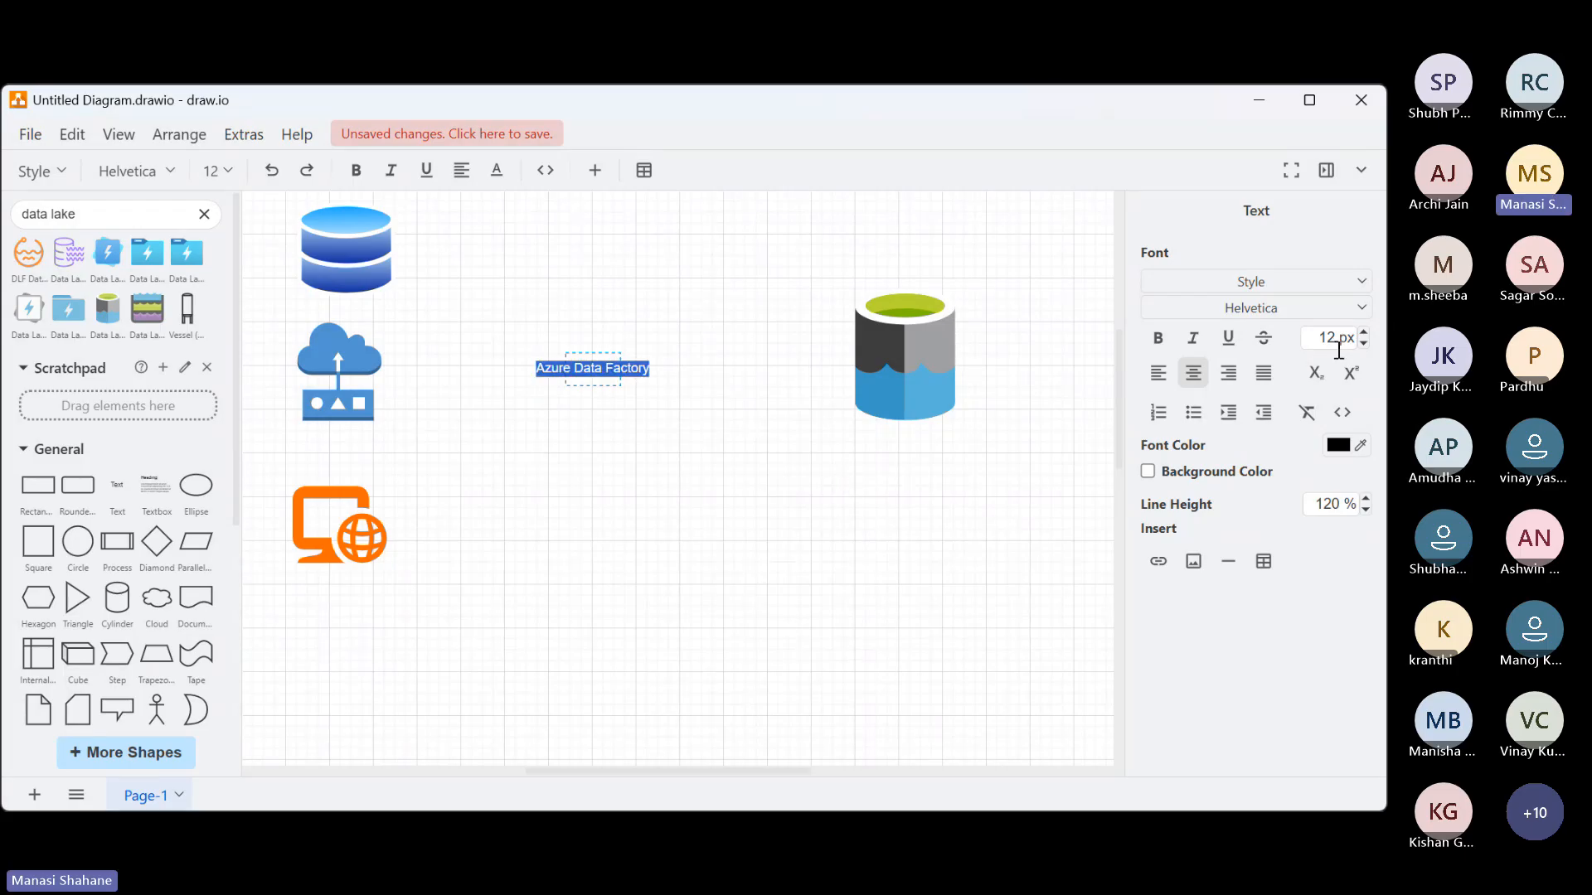
pyautogui.click(1364, 333)
pyautogui.click(1364, 332)
pyautogui.click(1364, 332)
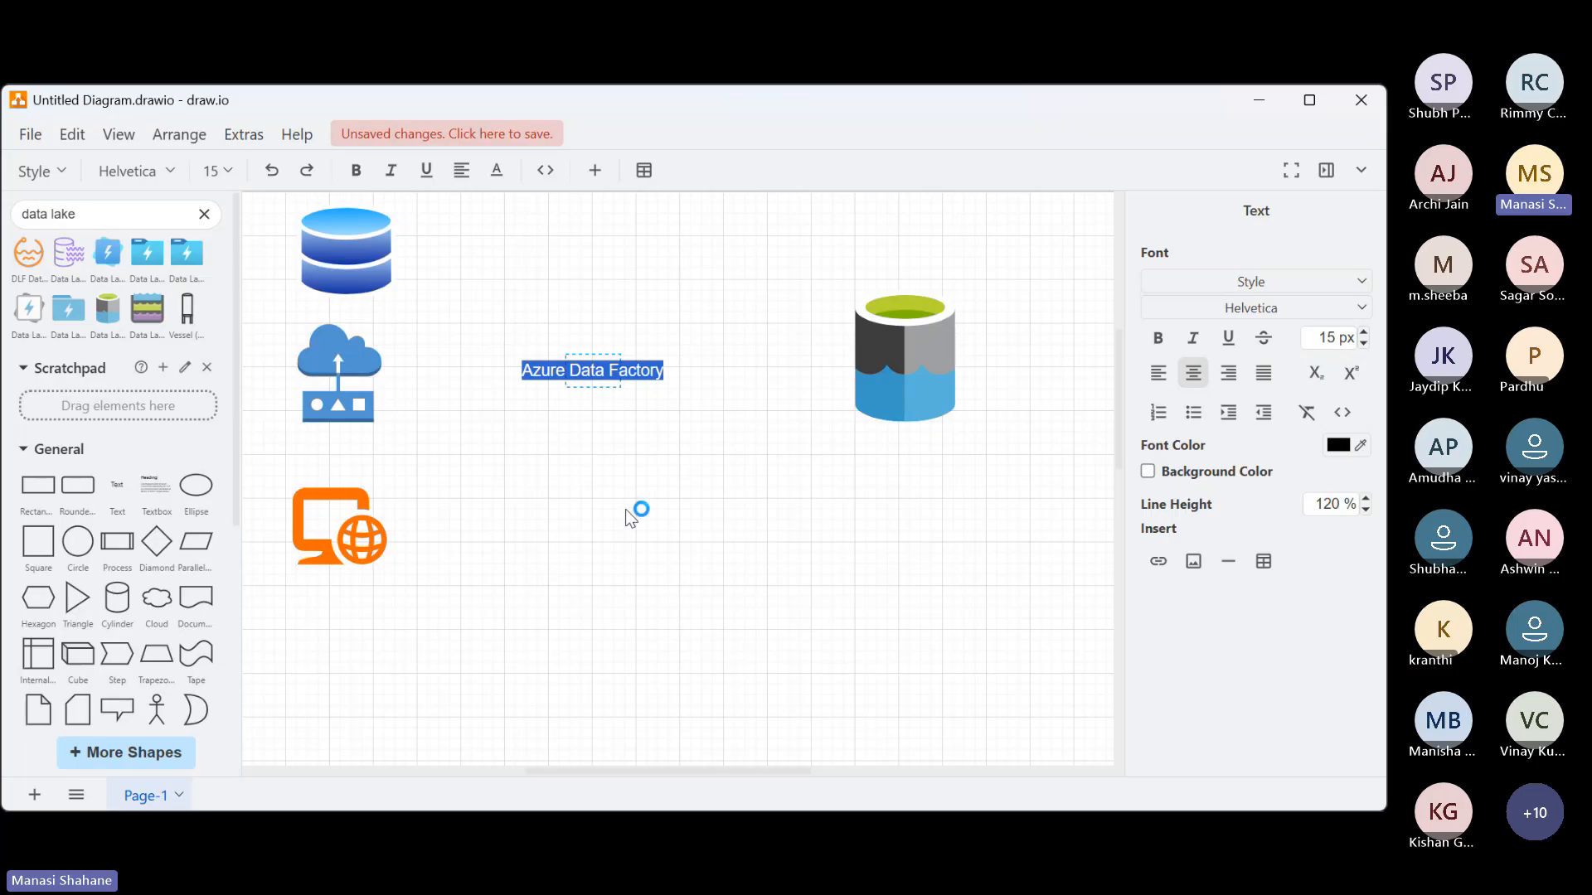
pyautogui.click(1364, 333)
pyautogui.click(1364, 332)
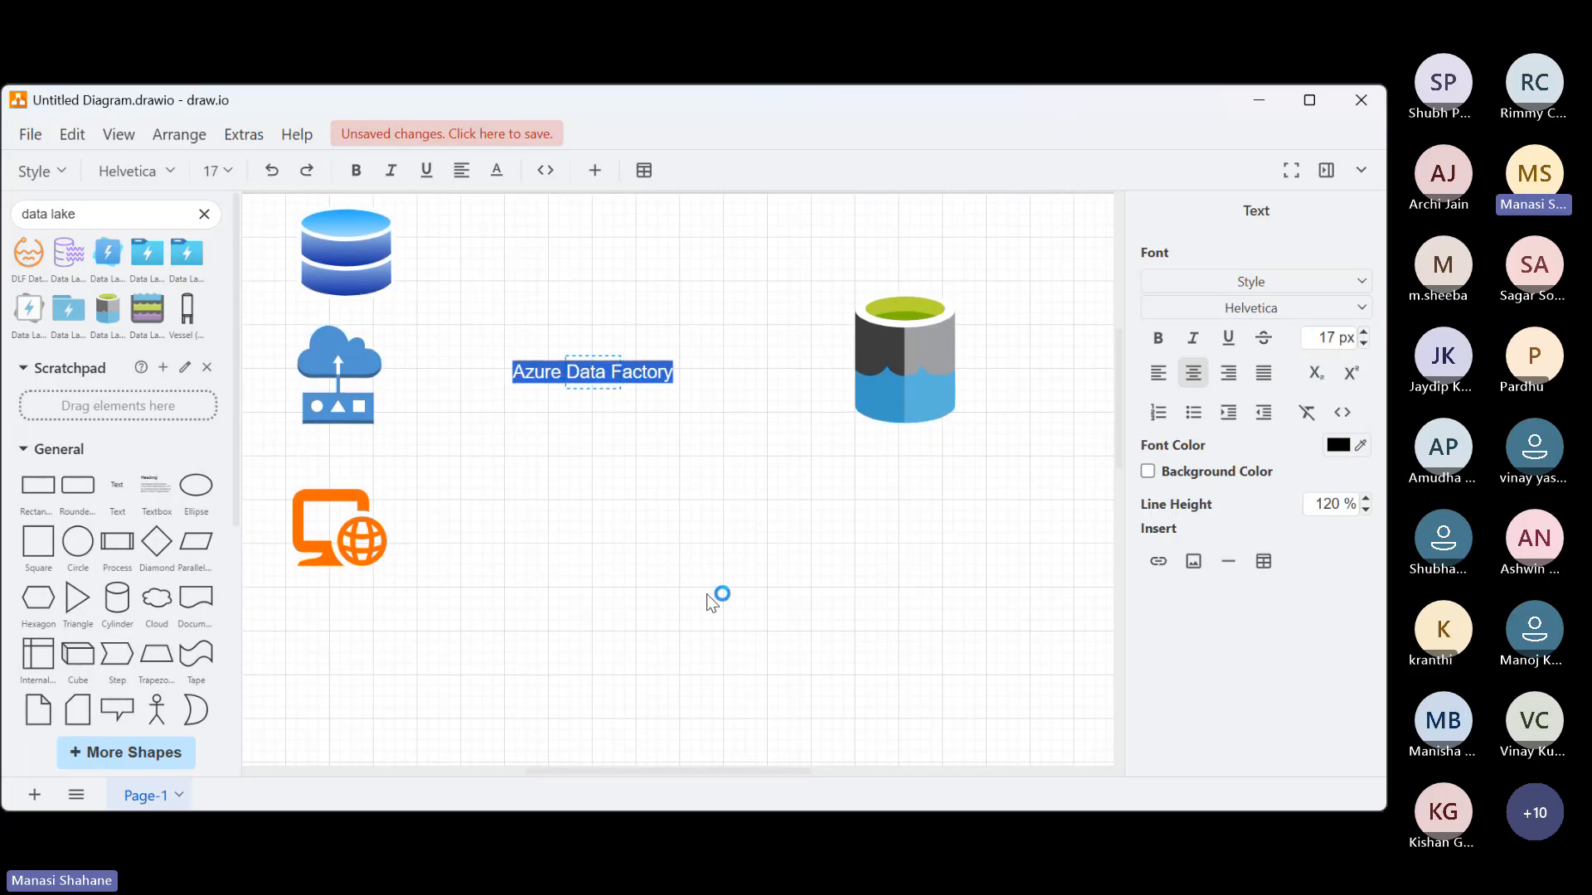
pyautogui.click(706, 594)
# Move the Data Lake icon closer to the "Azure Data Factory" label and shift the label slightly toward the sensor icon
pyautogui.scroll(-4, 706, 594)
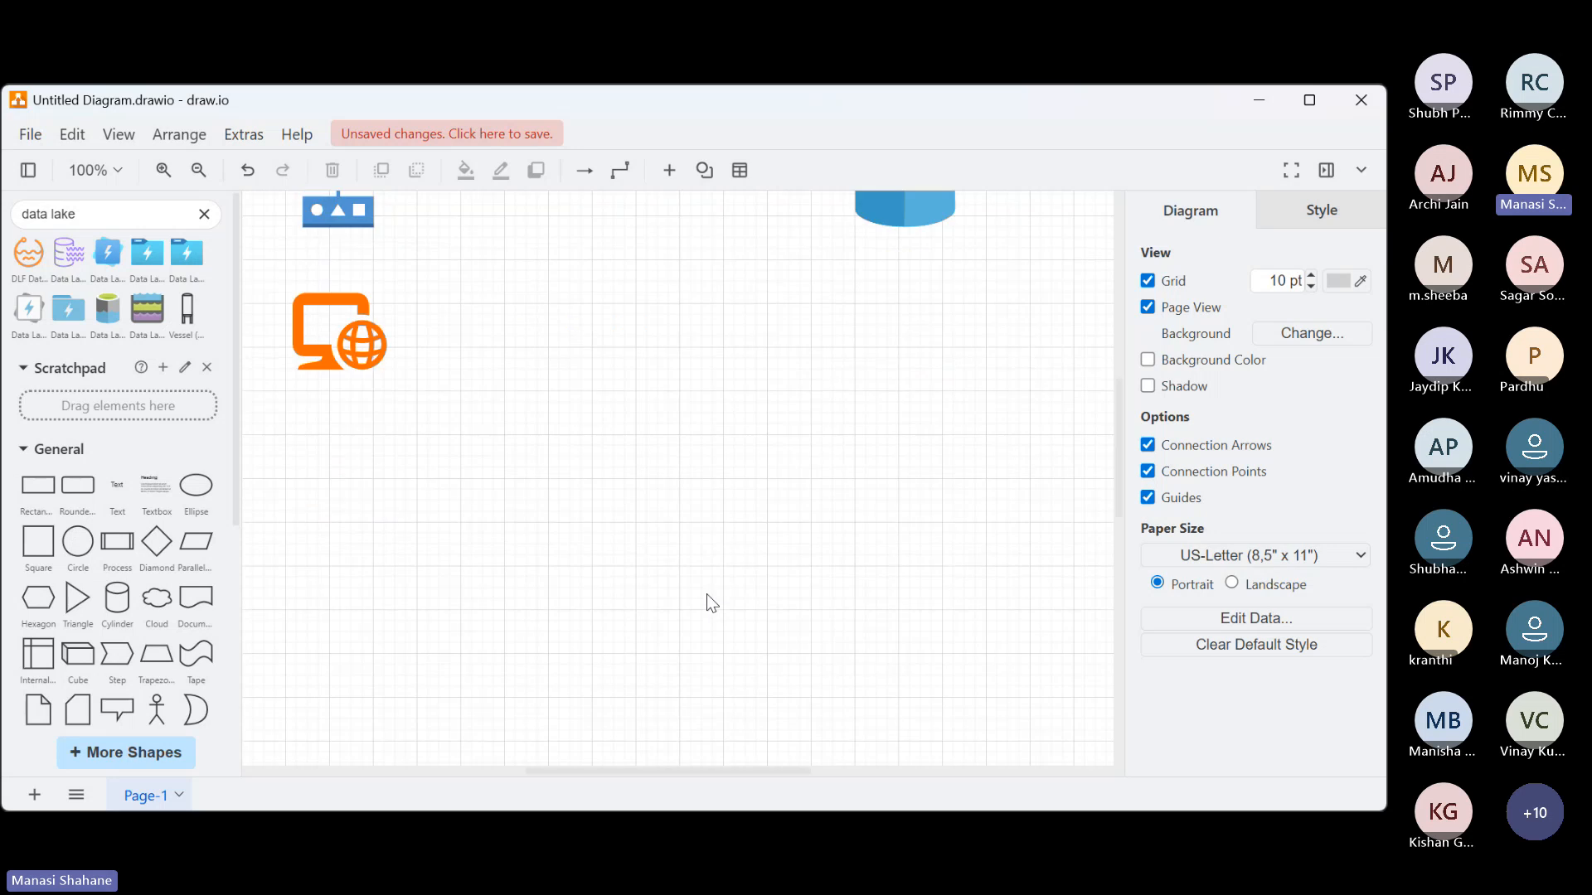
pyautogui.scroll(5, 706, 594)
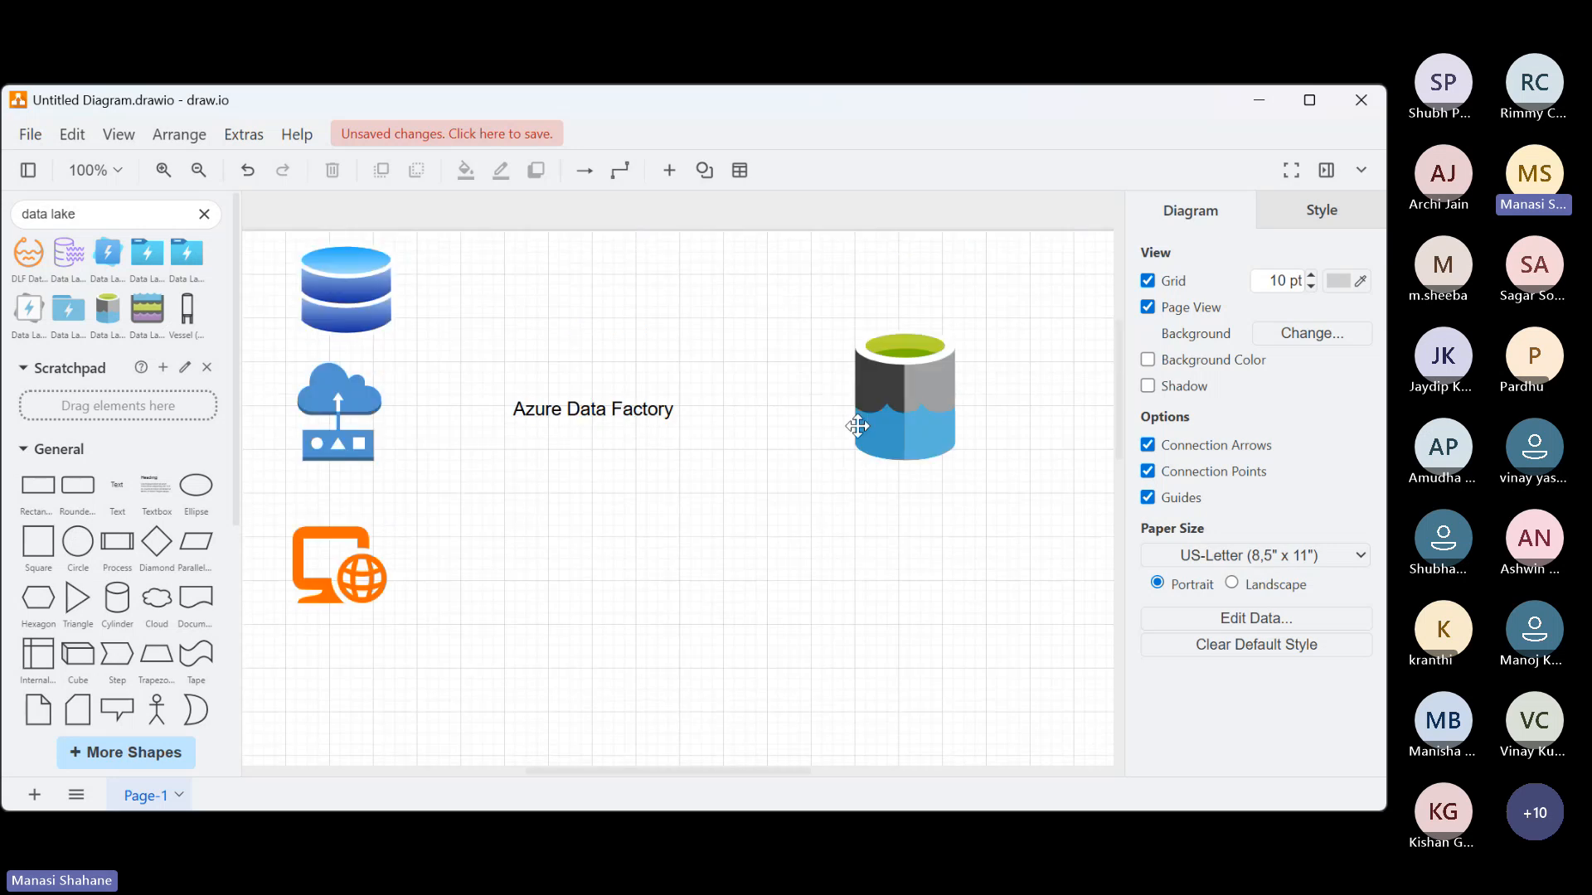
pyautogui.moveTo(920, 419); pyautogui.dragTo(774, 435)
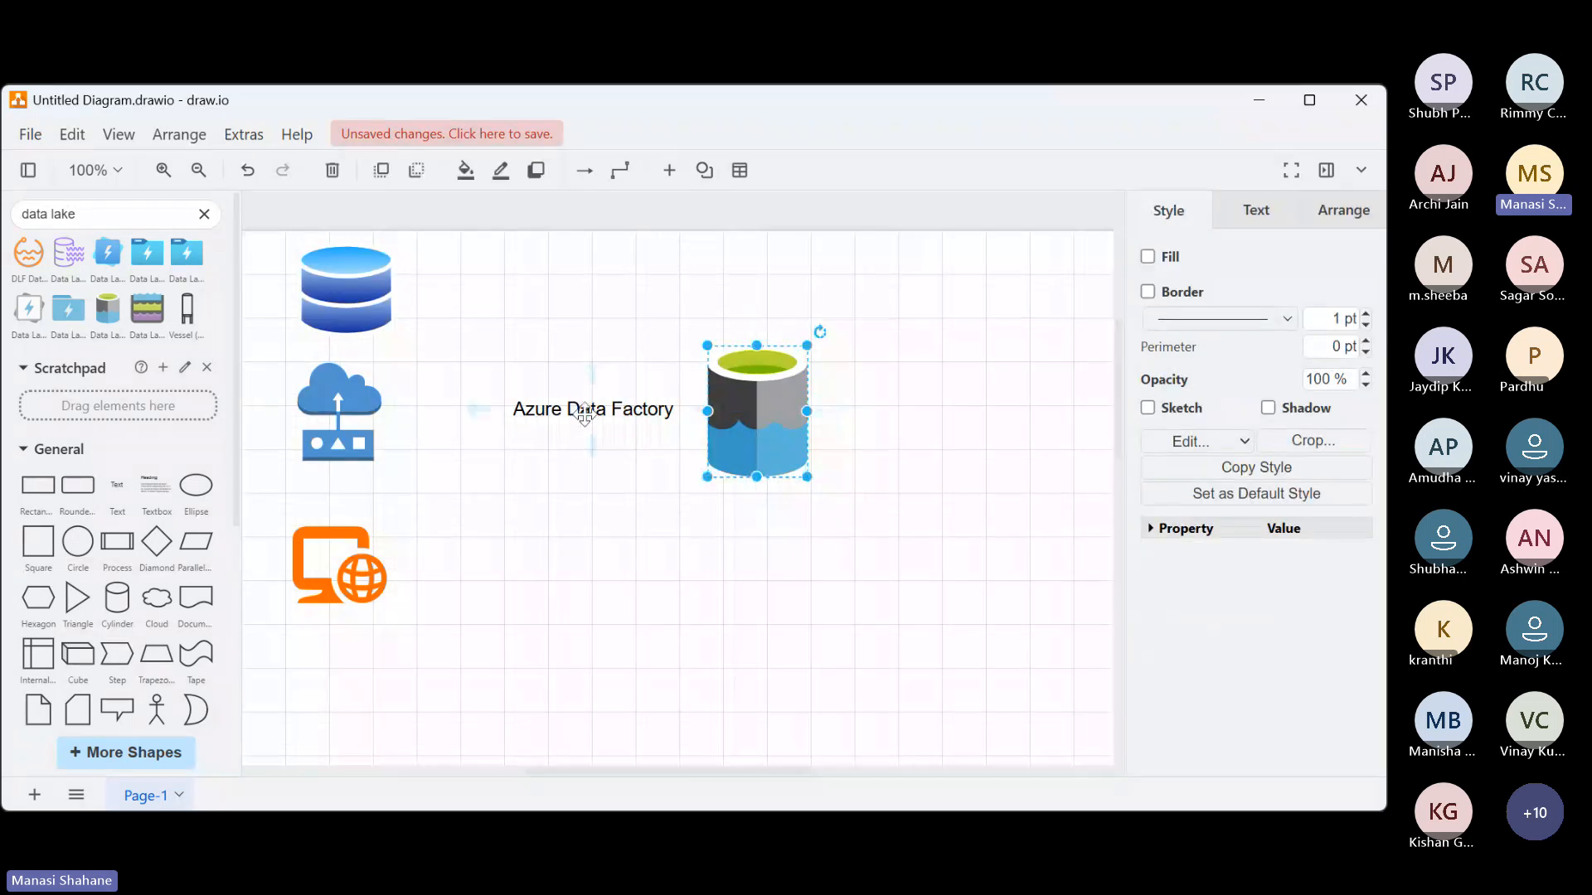
pyautogui.click(585, 412)
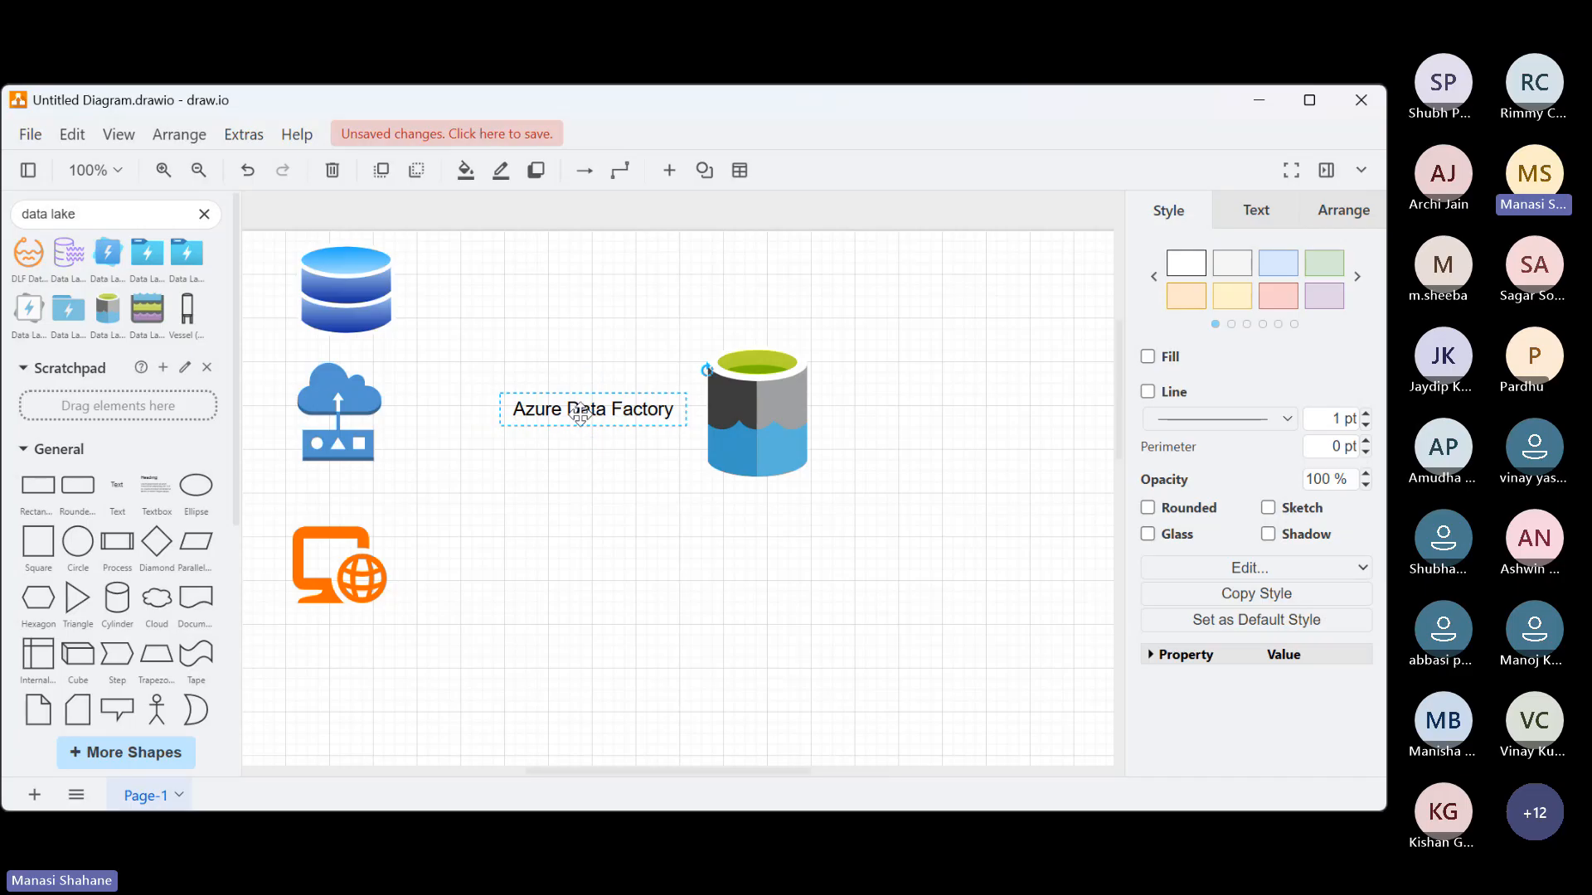
pyautogui.moveTo(585, 413); pyautogui.dragTo(547, 415)
pyautogui.click(586, 532)
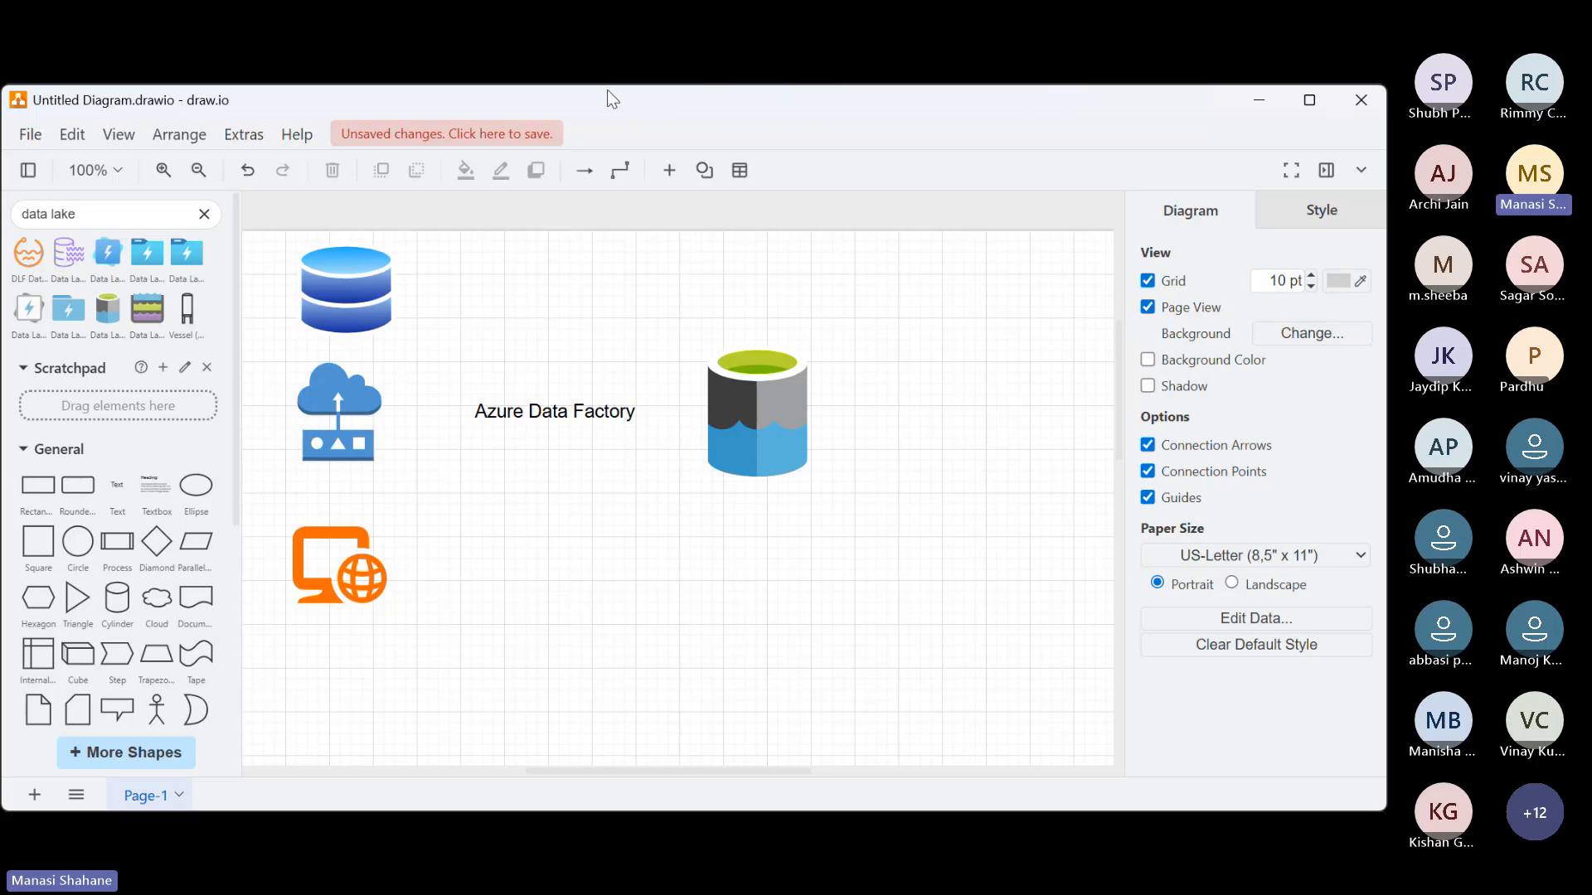
pyautogui.click(489, 110)
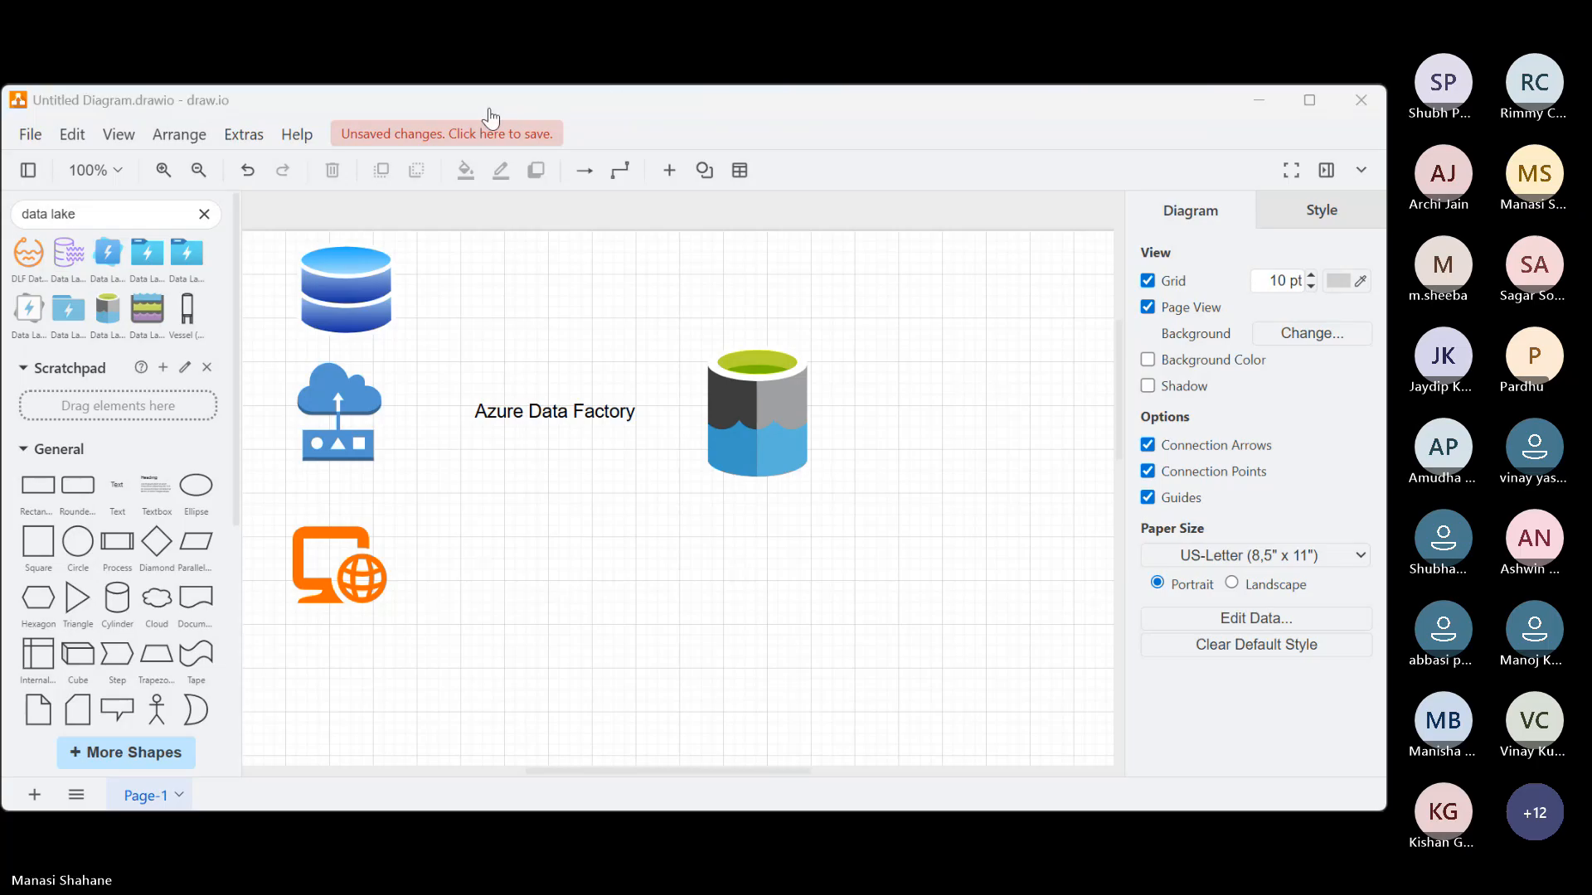
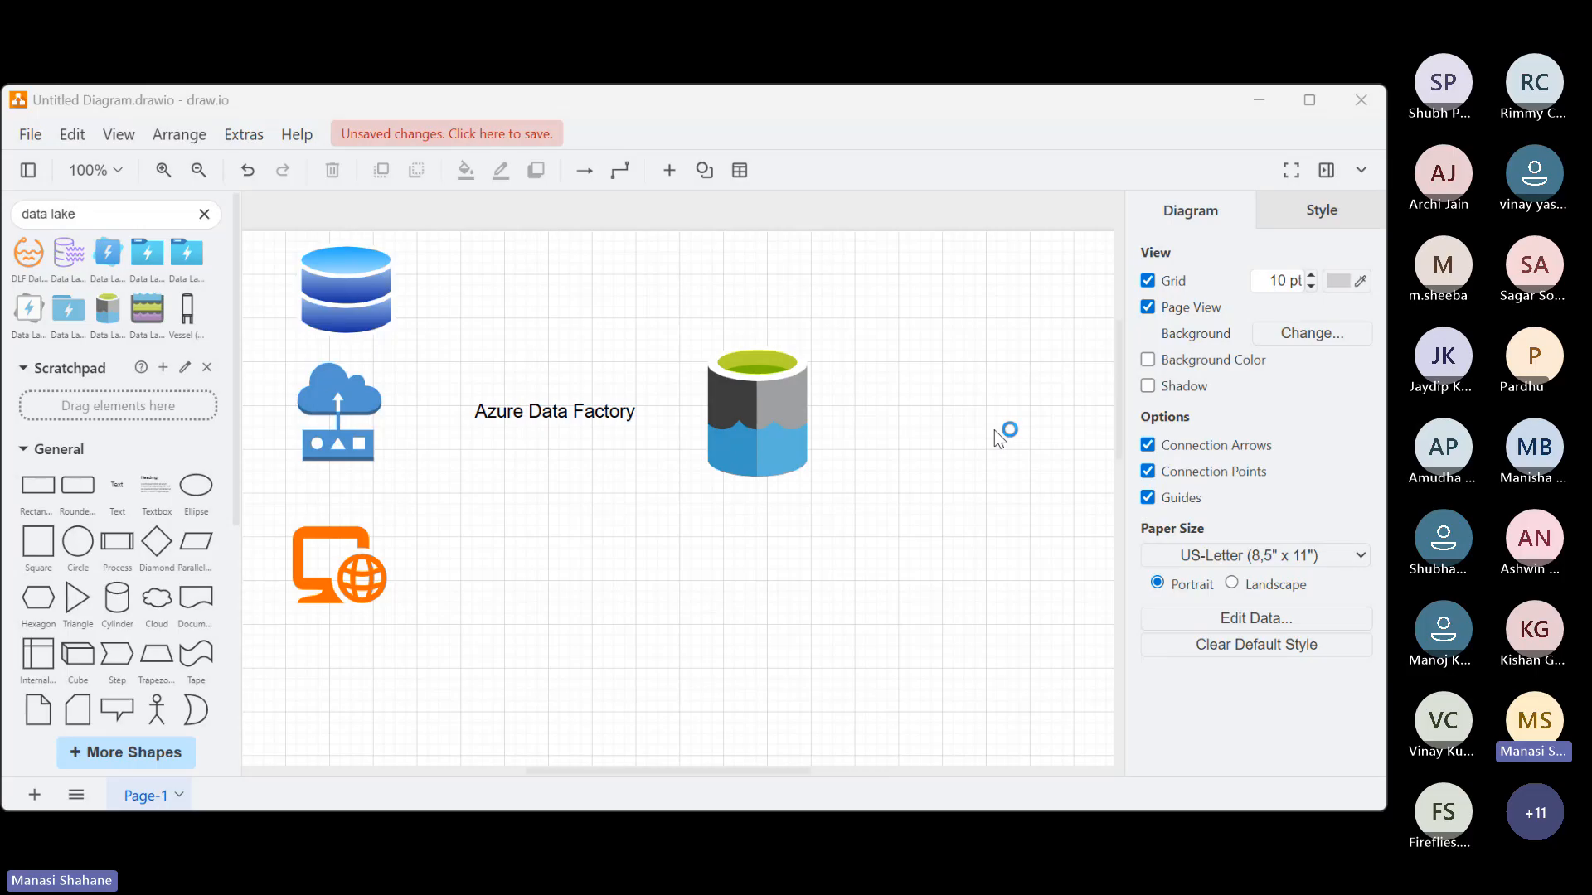
# Add the line "ETL tool used for data ingestion or data movement" beneath "Azure Data Factory" in the same text label
pyautogui.doubleClick(639, 412)
pyautogui.press('Return')
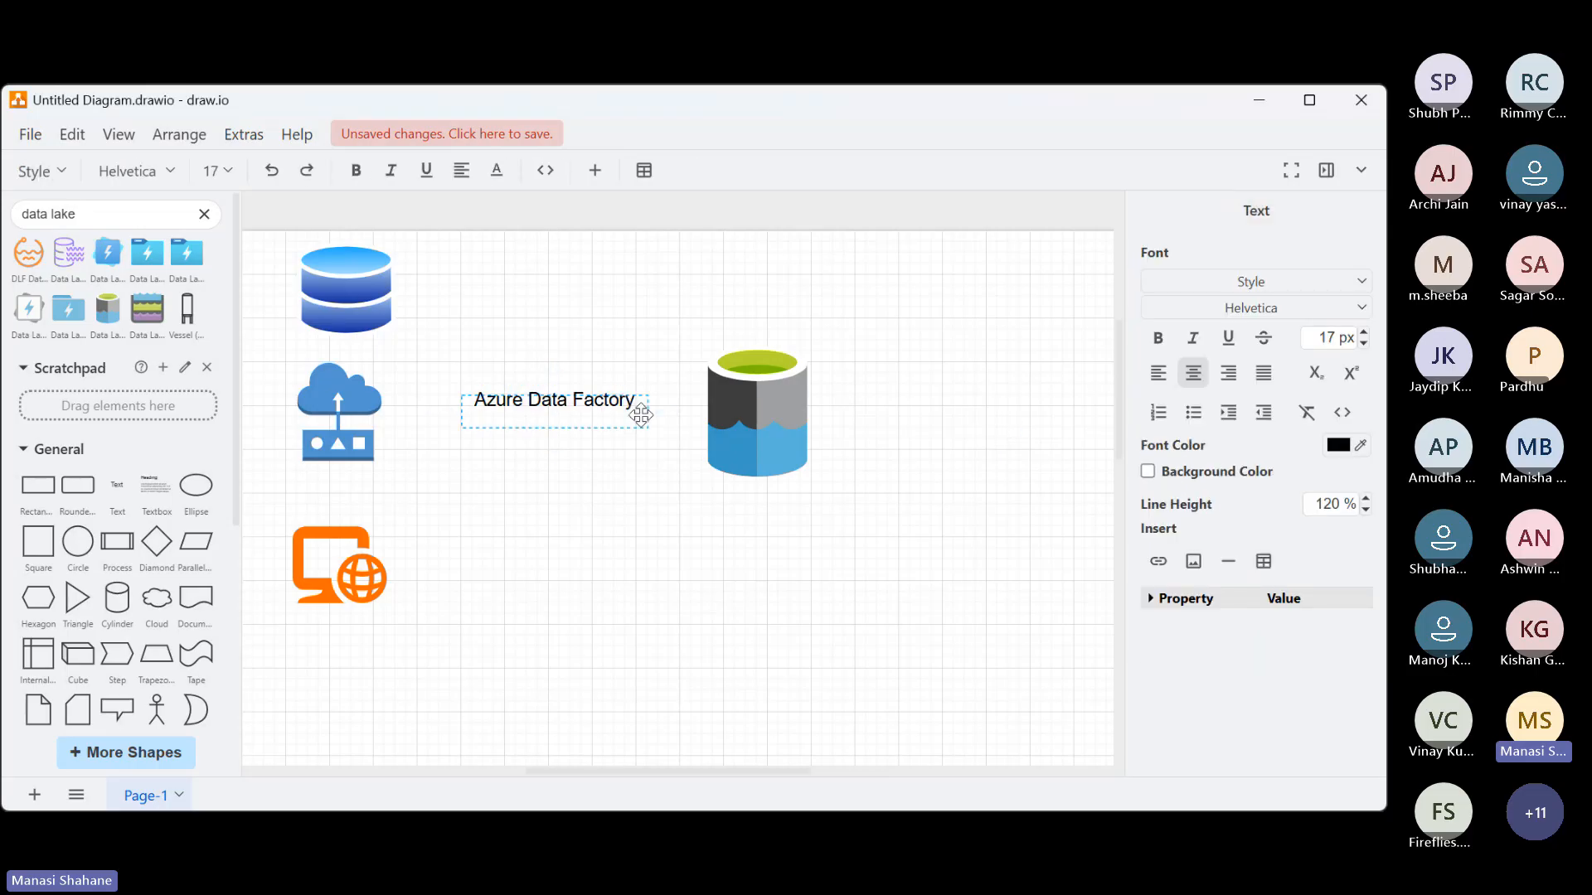
pyautogui.write('ETL tool used for data i')
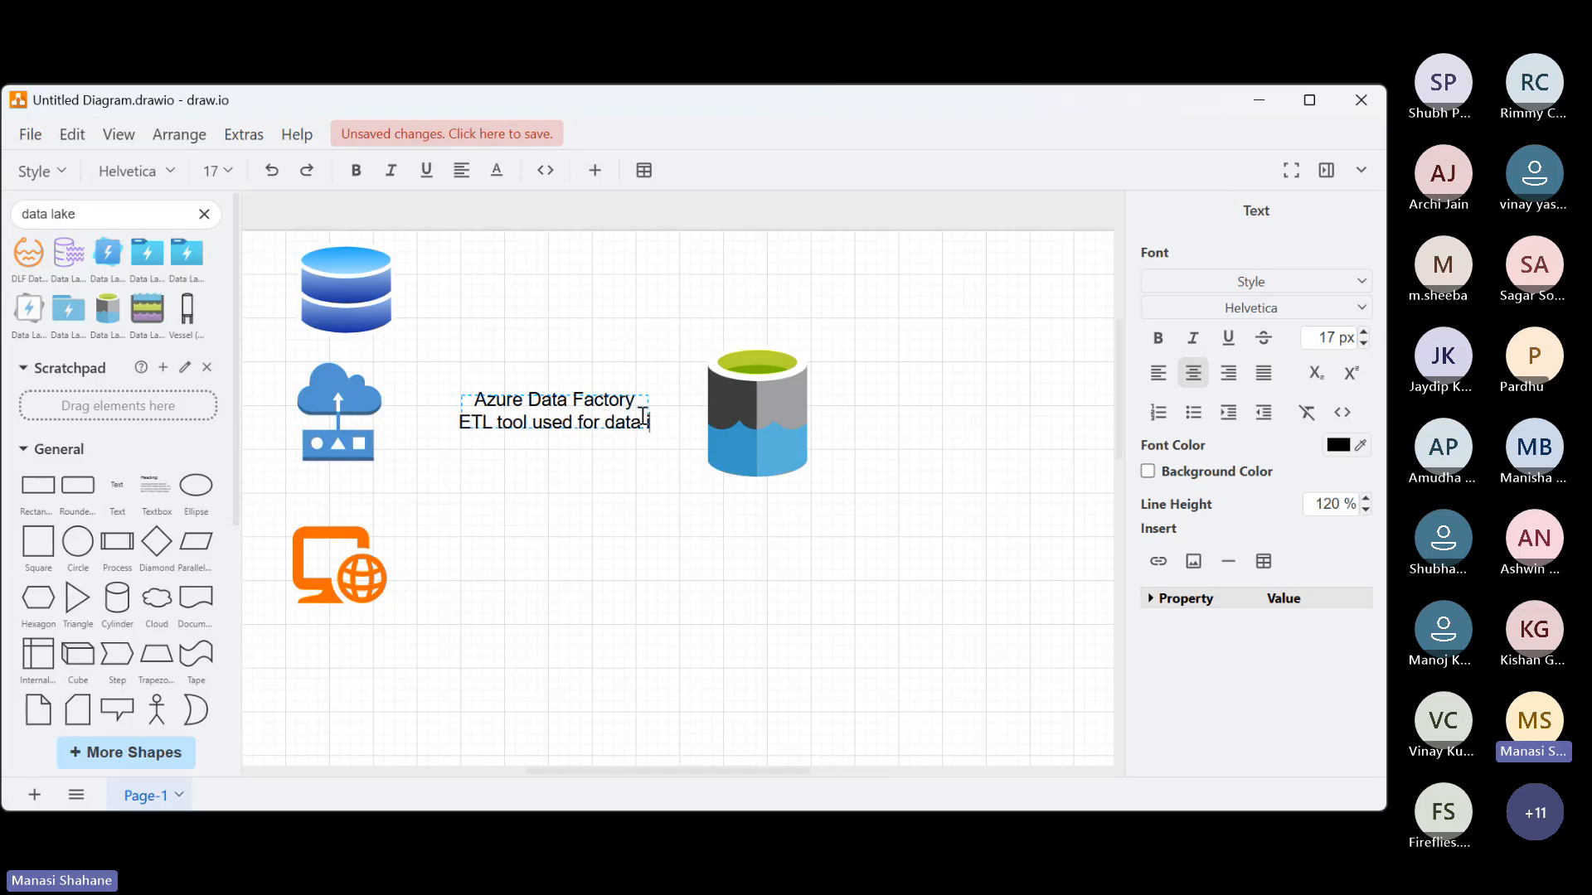
pyautogui.write('ngestion')
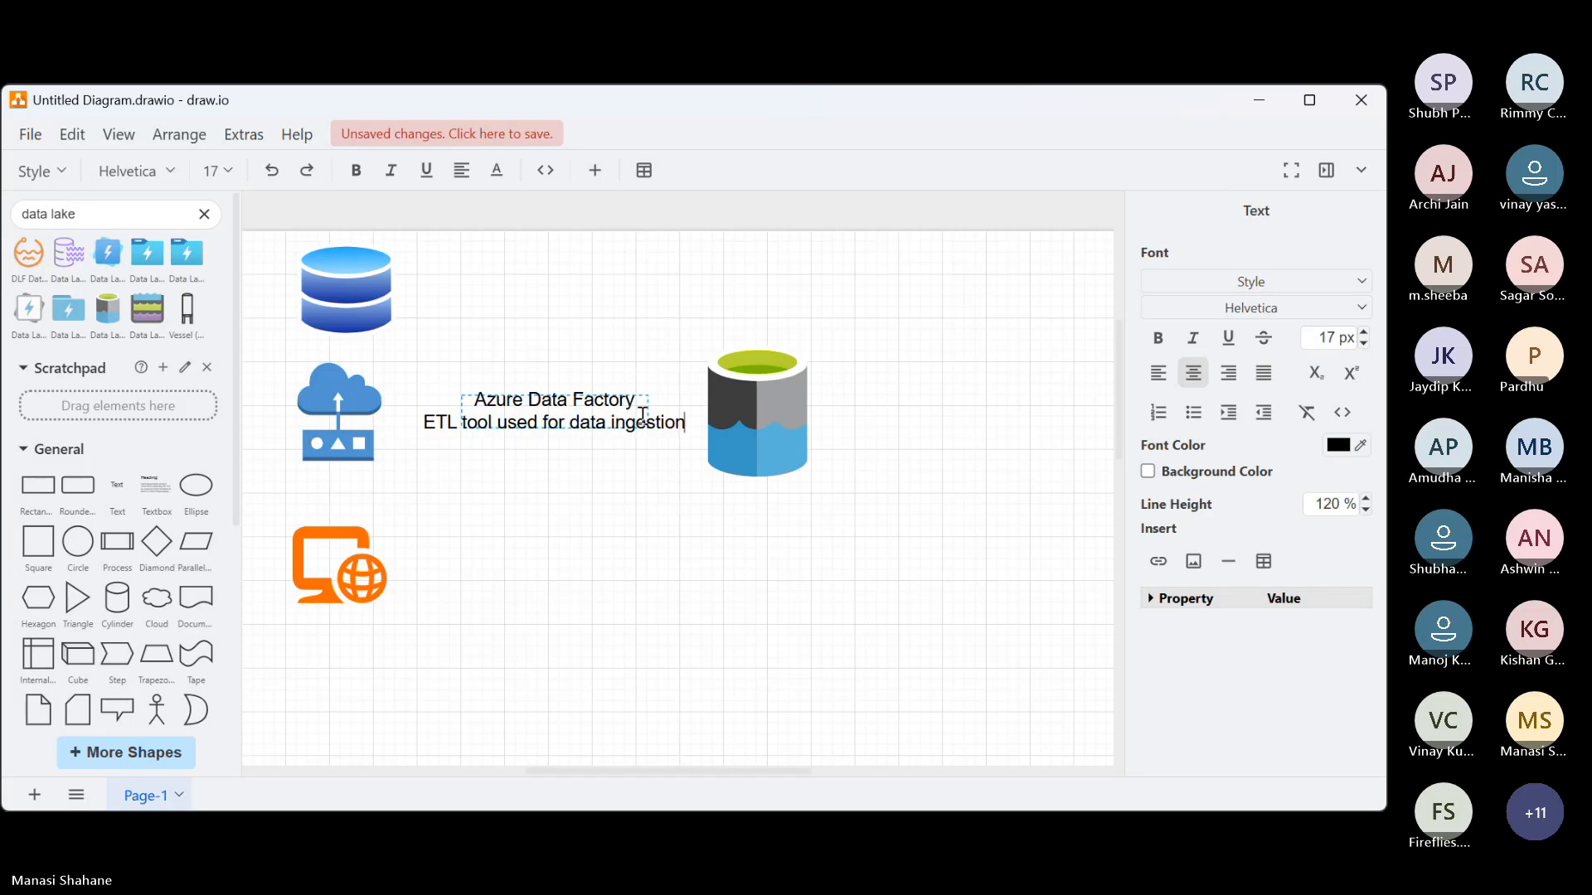
pyautogui.write(' or data')
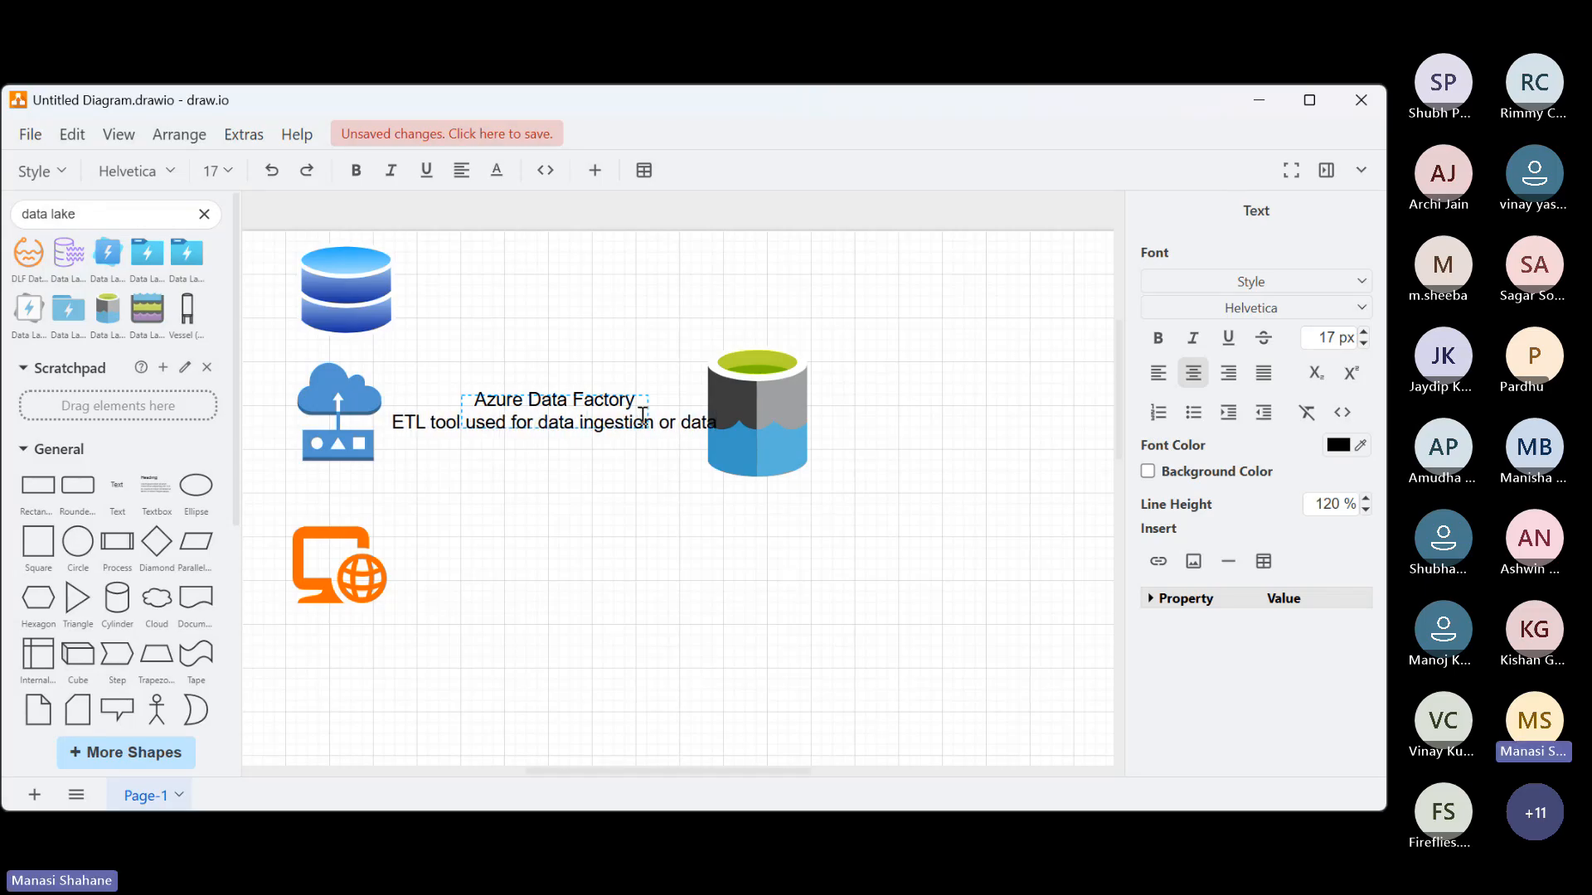
pyautogui.press('BackSpace')
pyautogui.press('BackSpace')
pyautogui.press('BackSpace')
pyautogui.press('BackSpace')
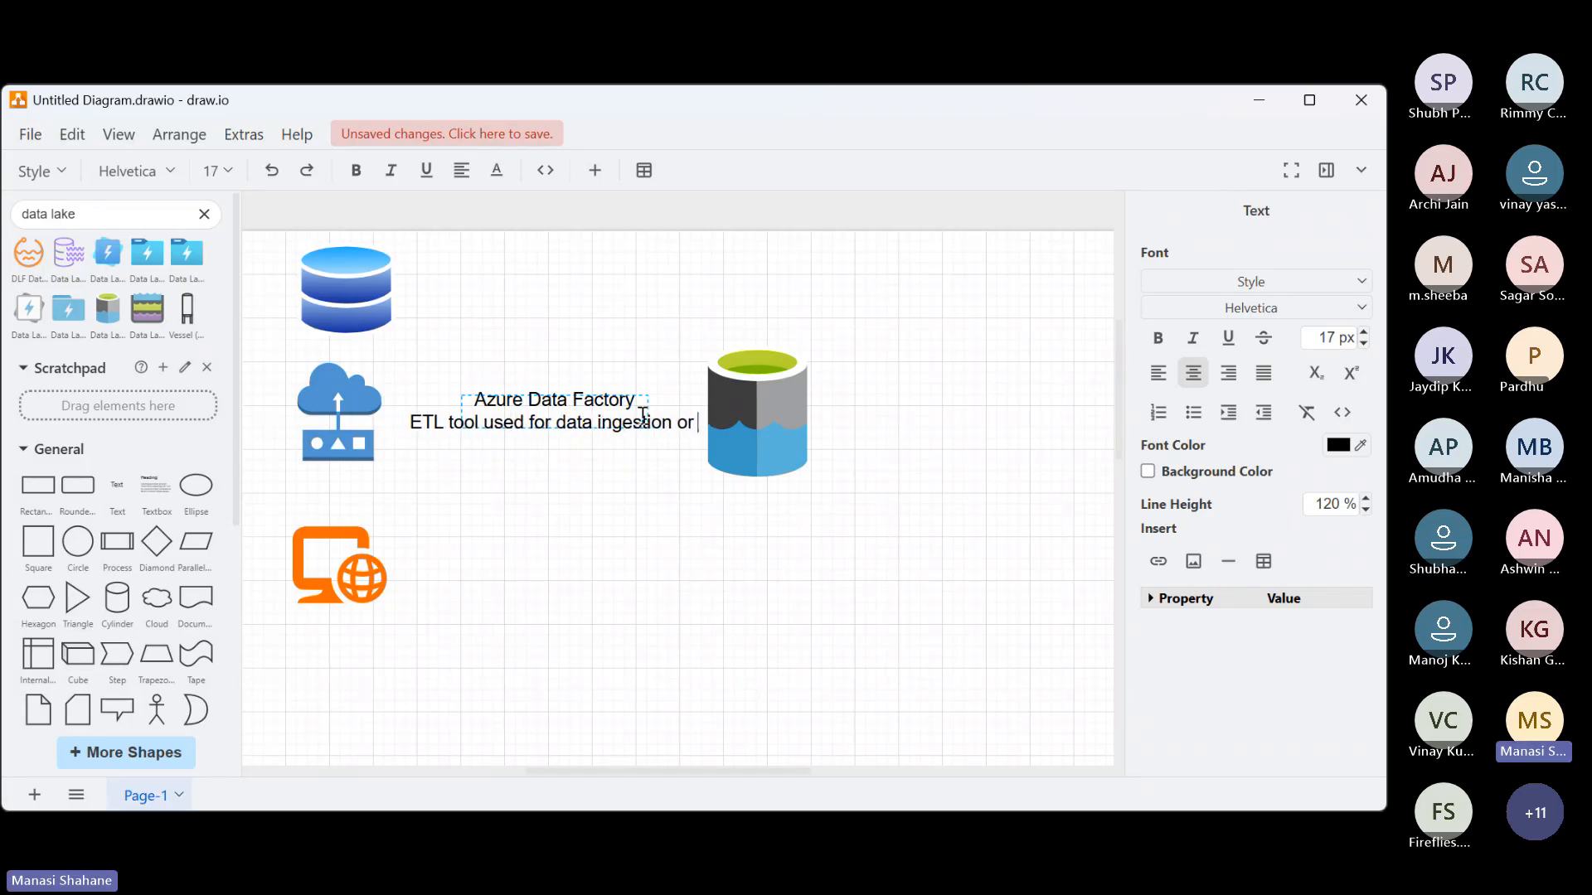
pyautogui.write('data movemen')
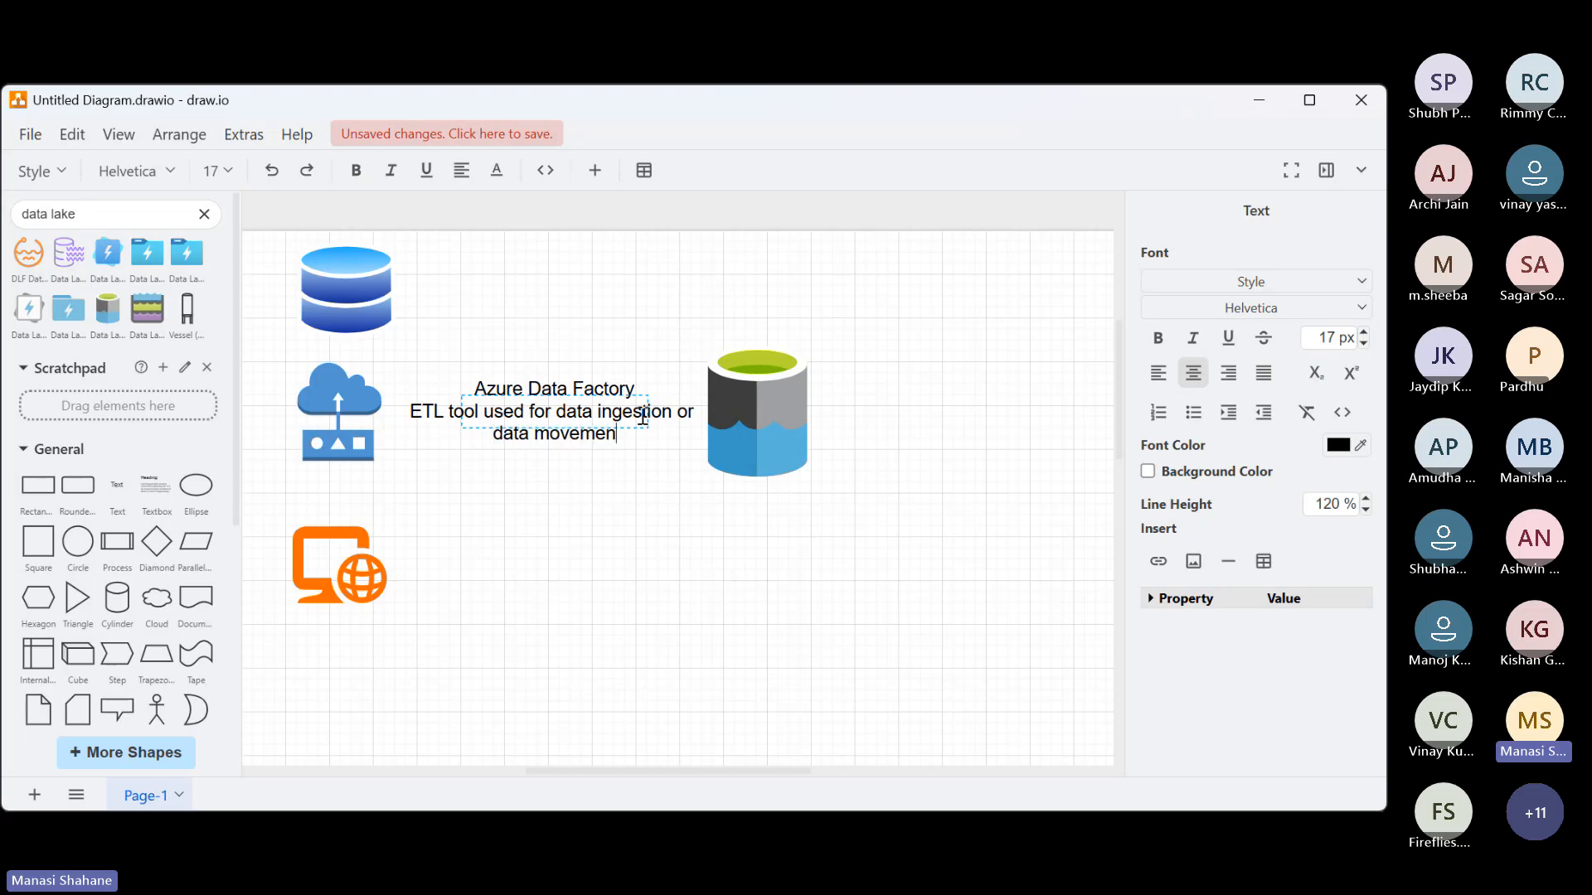
pyautogui.write('t')
# Add "pipeline" and "dataflow" as two separate lines at the end of the Azure Data Factory label
pyautogui.press('Return')
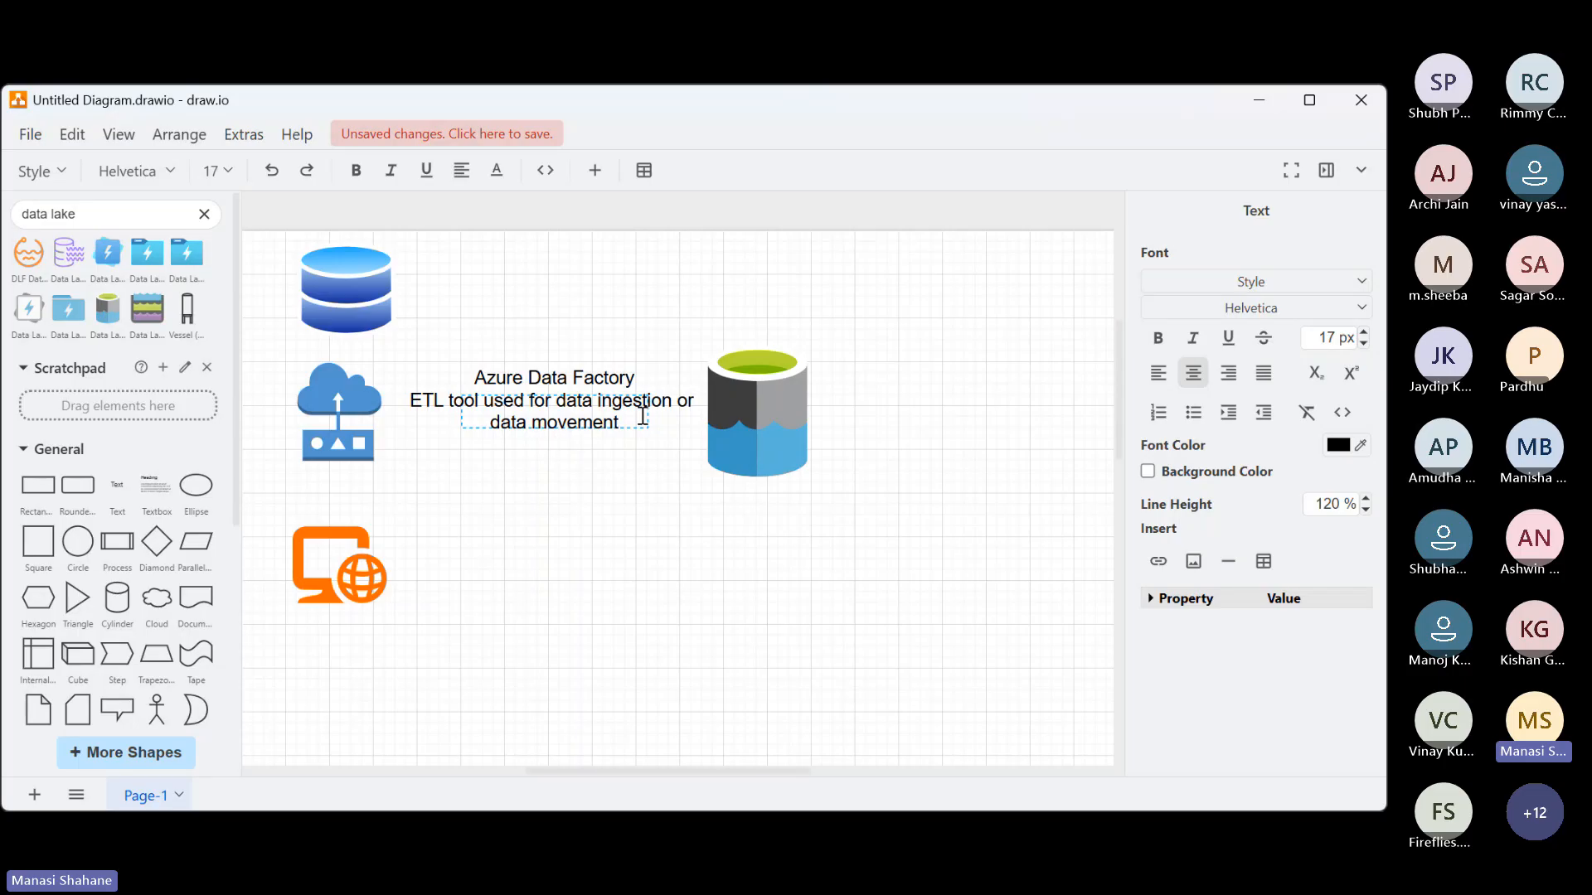
pyautogui.write('pipeline')
pyautogui.press('Return')
pyautogui.write('d')
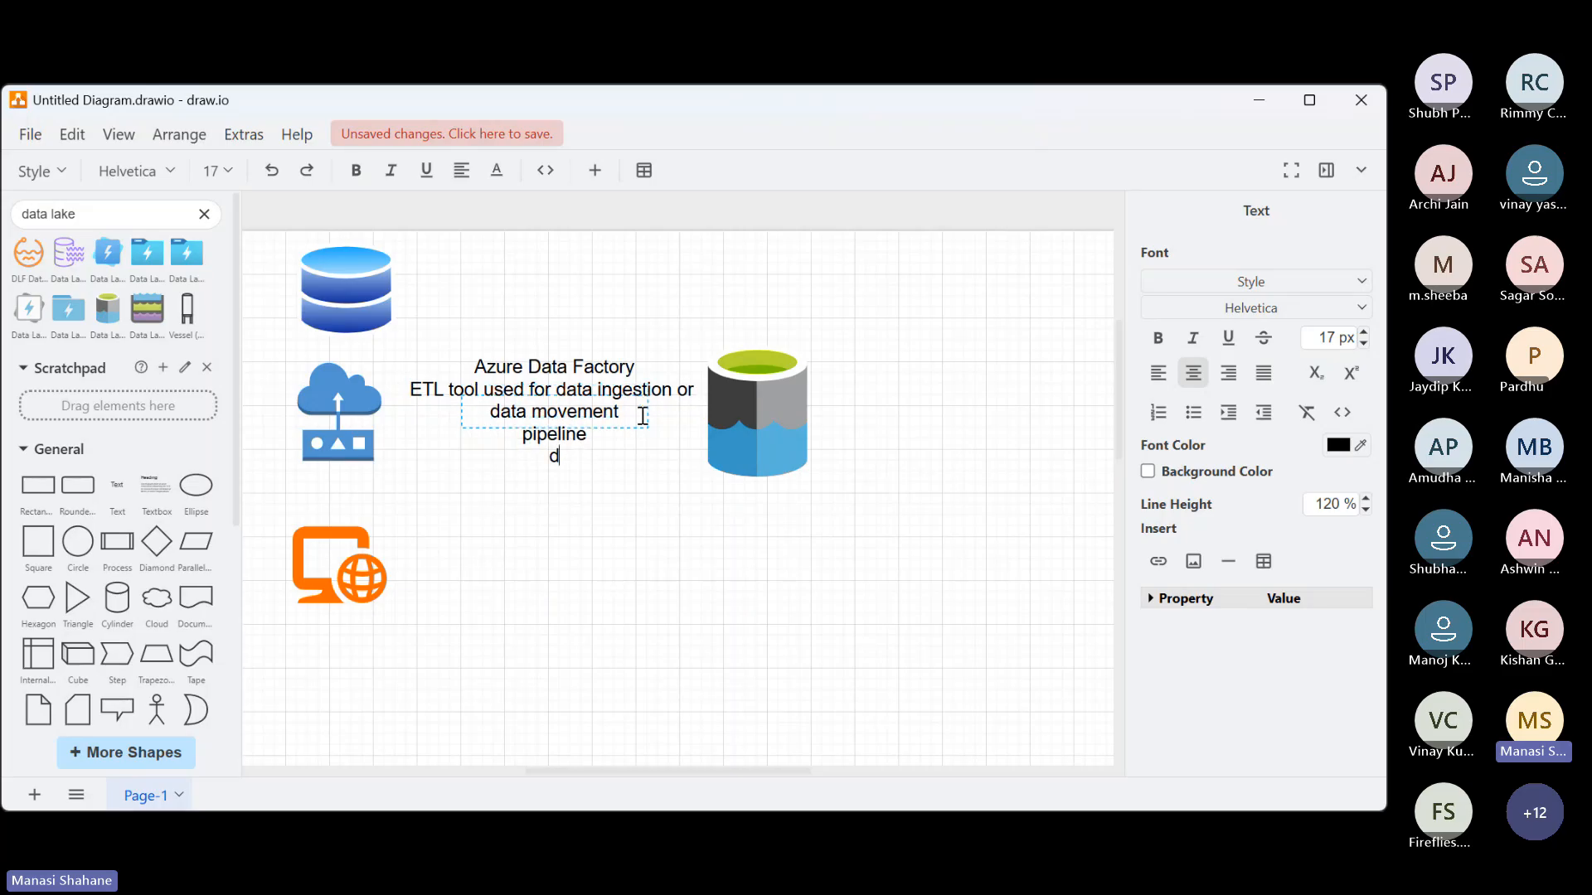
pyautogui.write('ataflow')
# Insert the heading line "Components:" above "pipeline" in the Azure Data Factory label
pyautogui.press('Up')
pyautogui.press('Home')
pyautogui.press('Return')
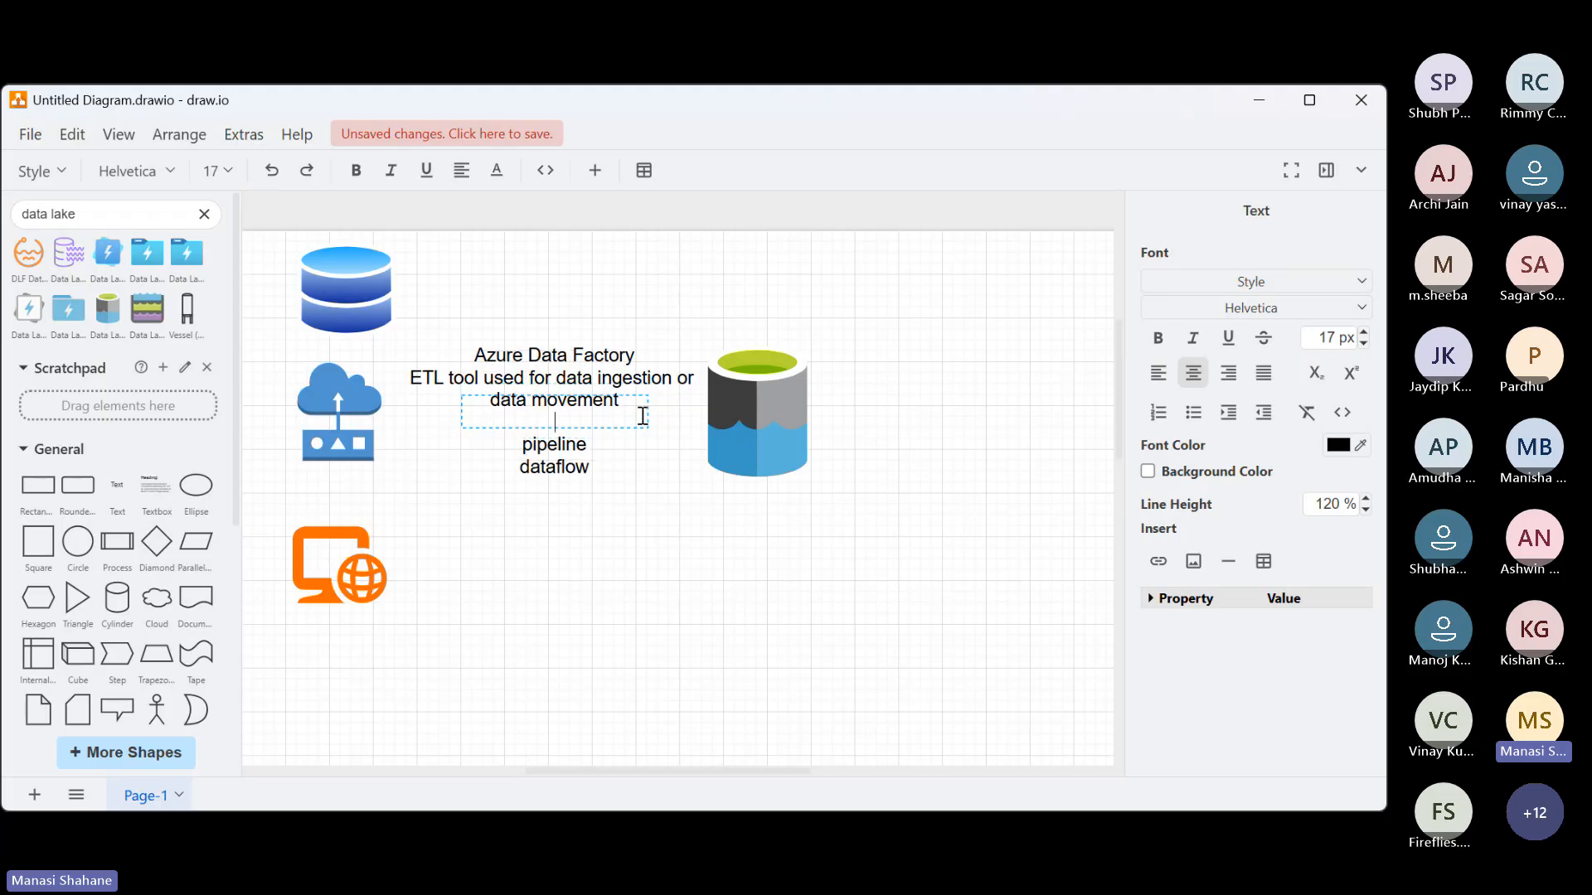
pyautogui.write('cont')
pyautogui.press('BackSpace')
pyautogui.press('BackSpace')
pyautogui.press('BackSpace')
pyautogui.write('Ct')
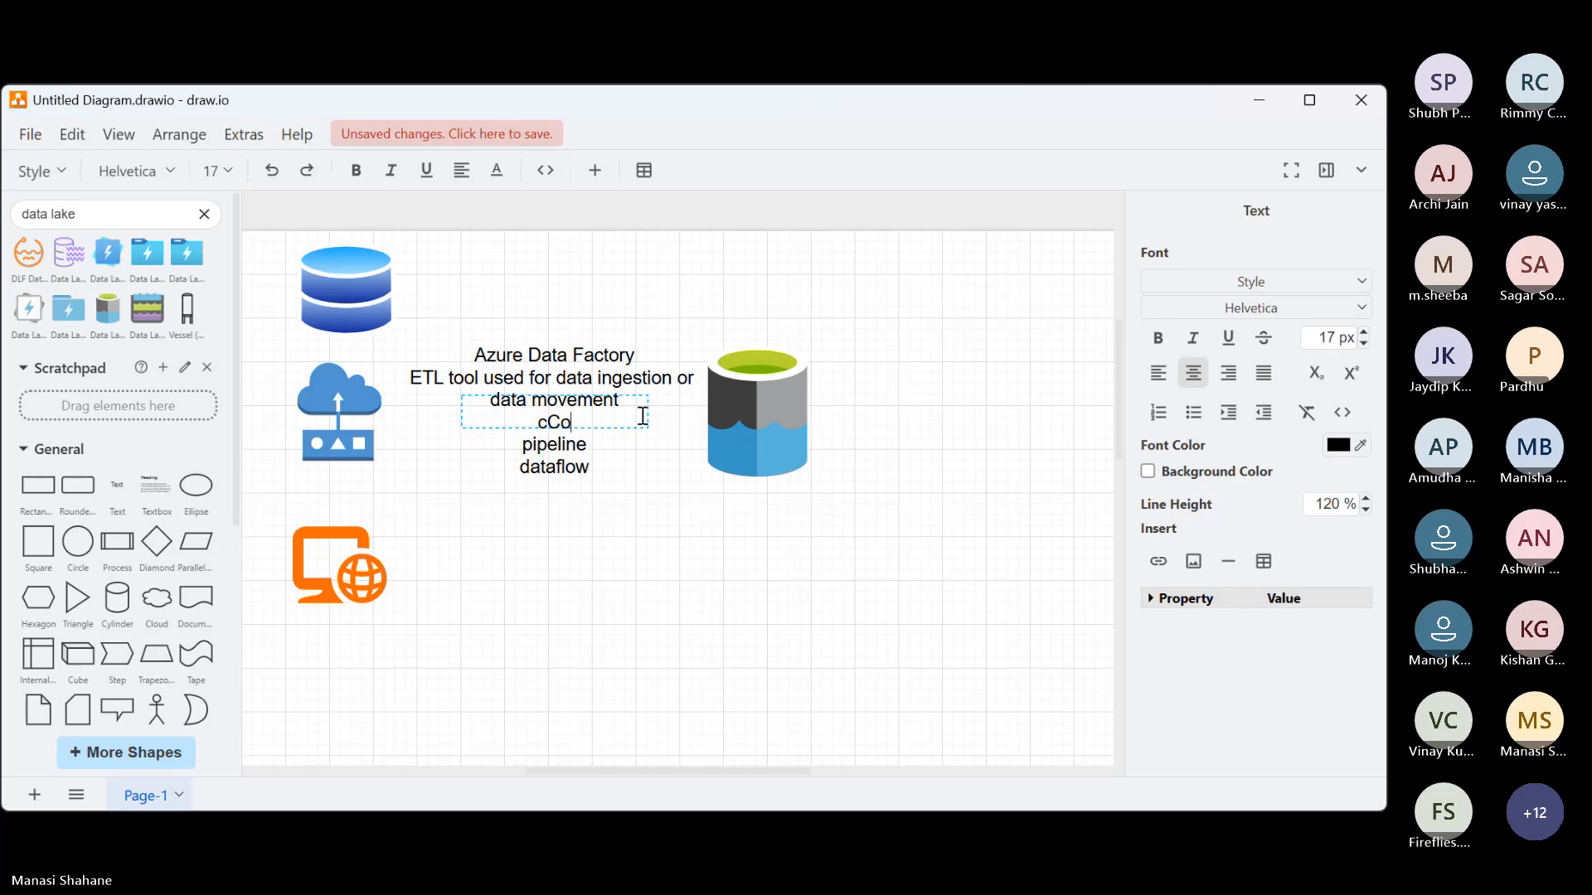
pyautogui.press('BackSpace')
pyautogui.press('BackSpace')
pyautogui.press('BackSpace')
pyautogui.write('Compone pi')
pyautogui.press('BackSpace')
pyautogui.write('ents:')
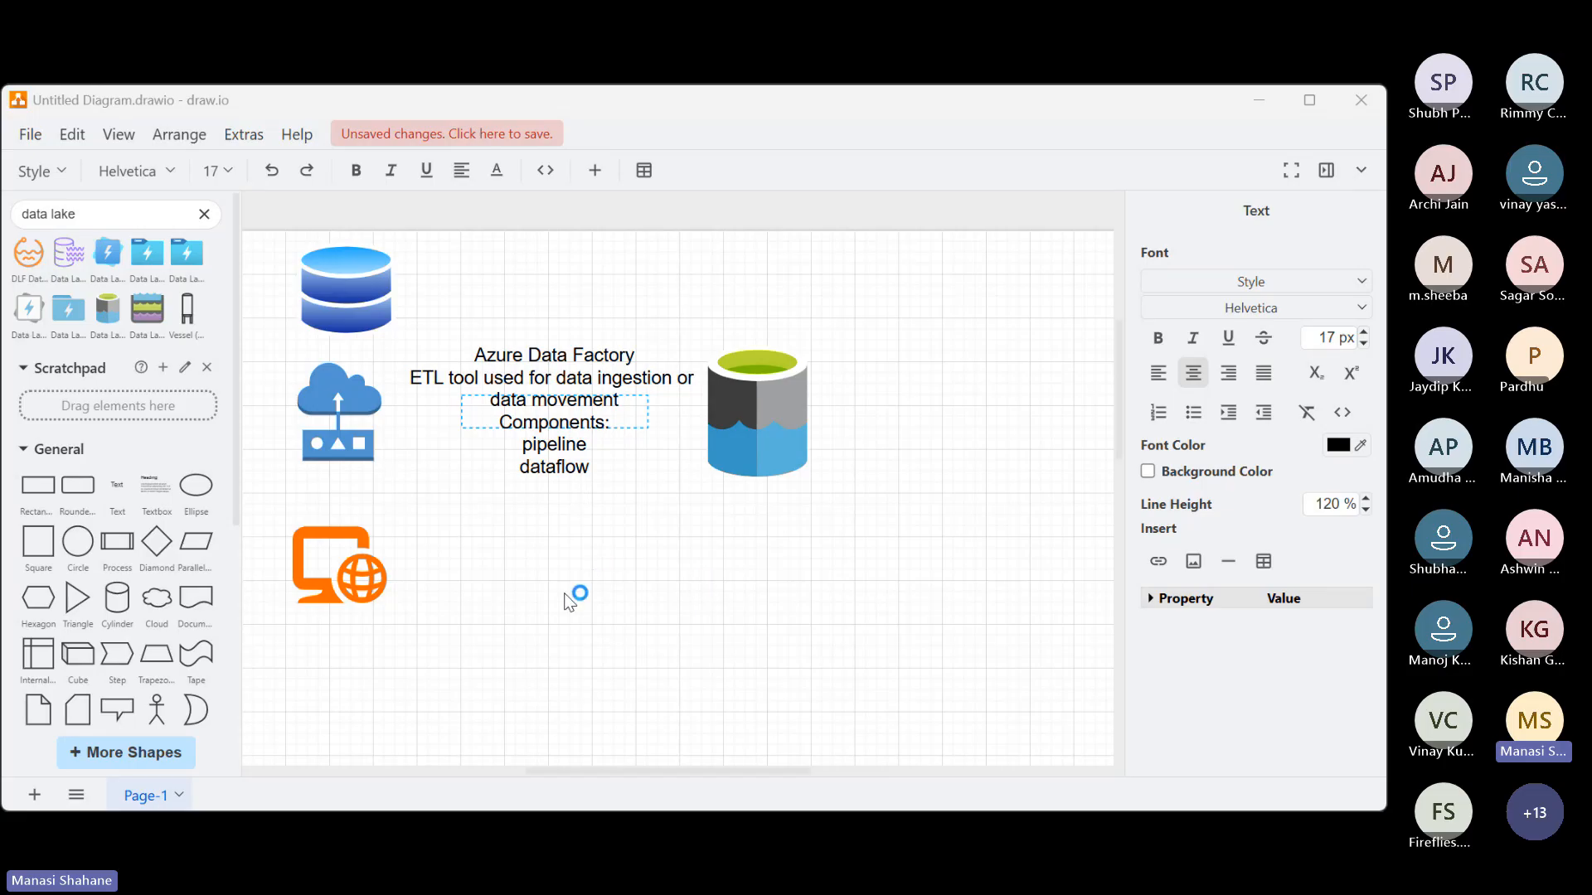
# Add a separate text "Extract, Transform and Load" below the Azure Data Factory label, beside the website icon
pyautogui.doubleClick(562, 560)
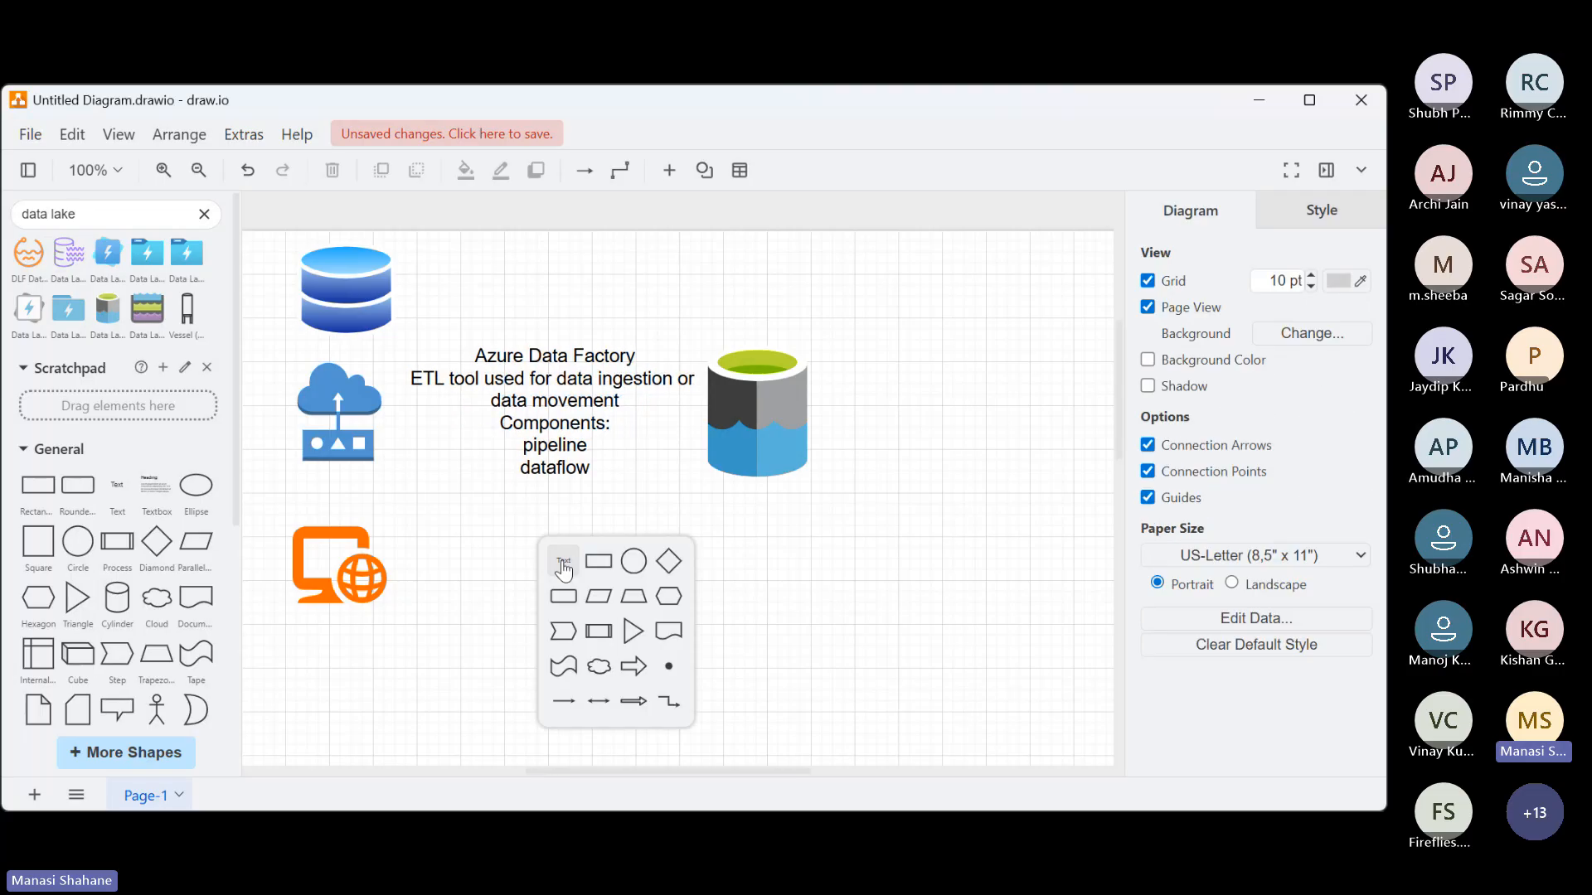
pyautogui.click(563, 566)
pyautogui.write('Ext')
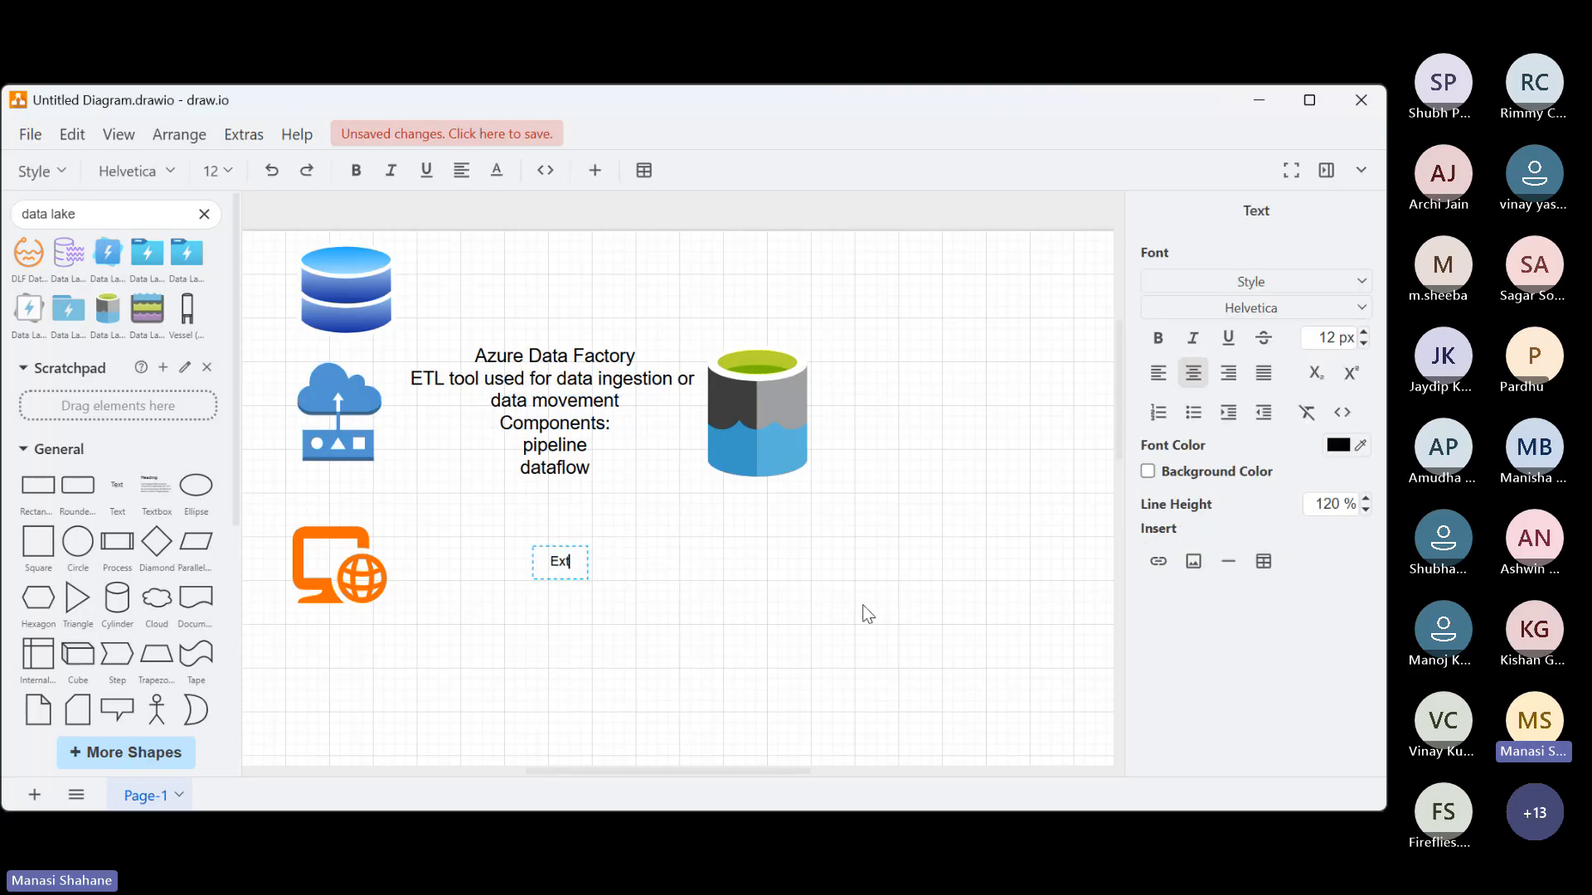
pyautogui.write('ract, Tran')
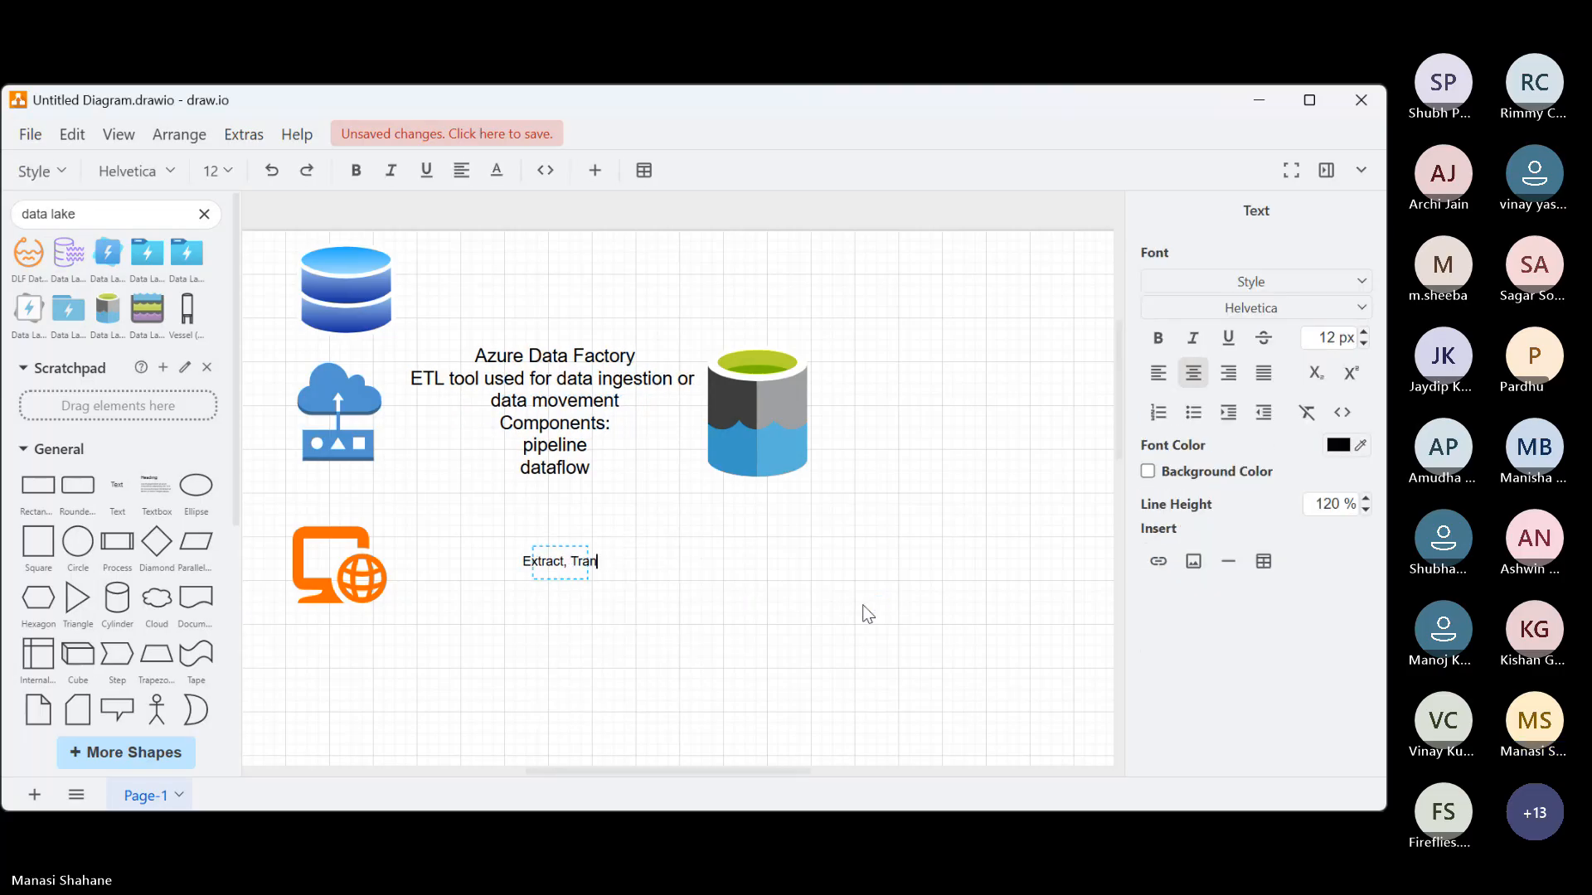
pyautogui.write('sform and Load')
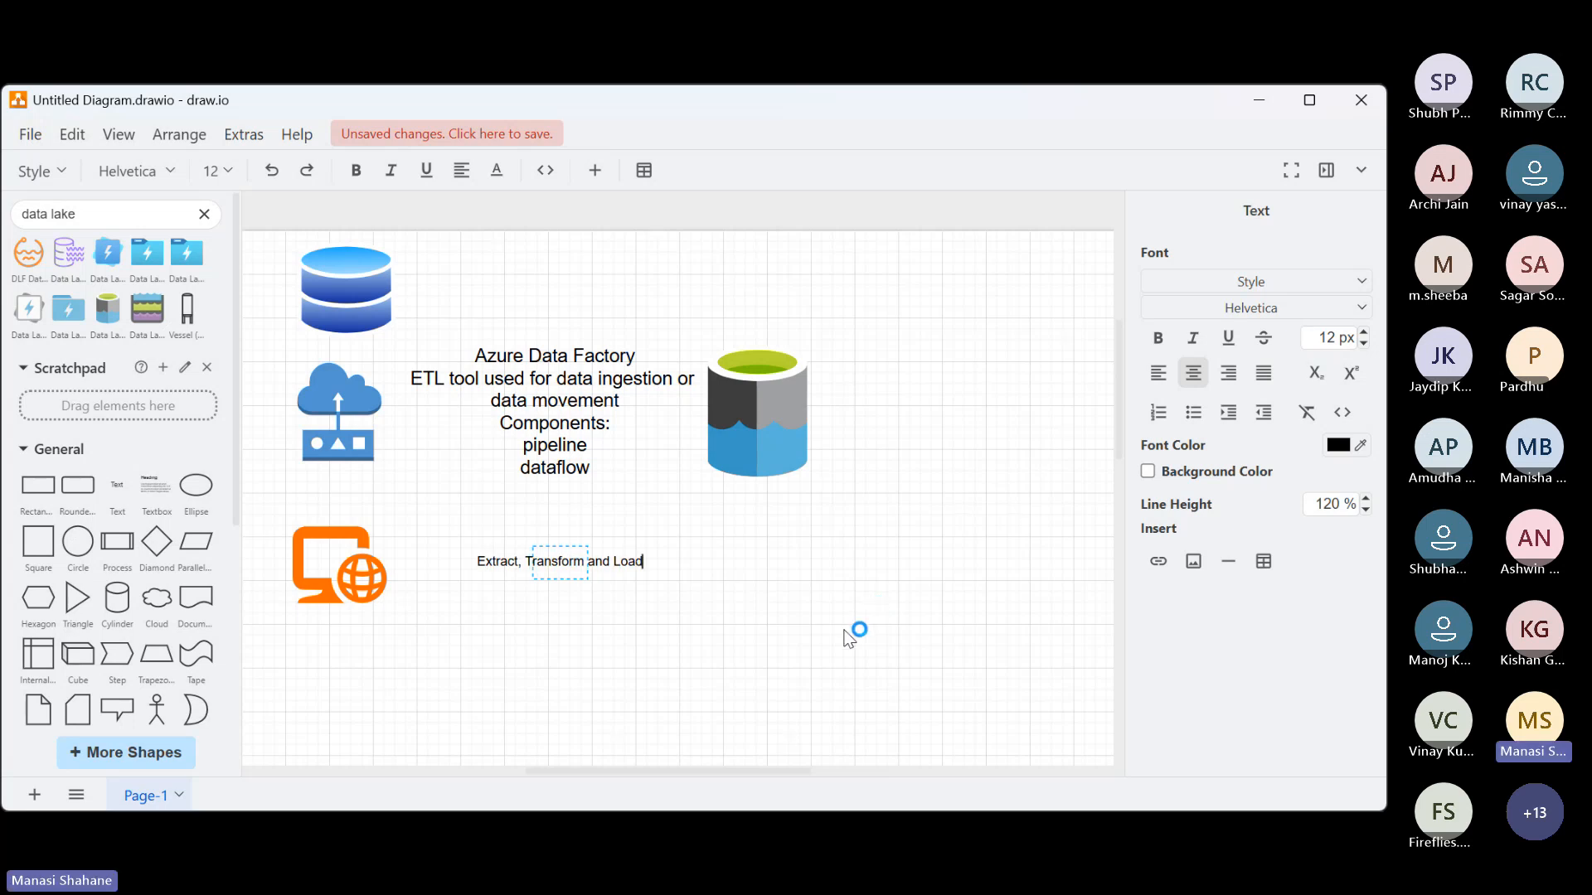
pyautogui.click(847, 639)
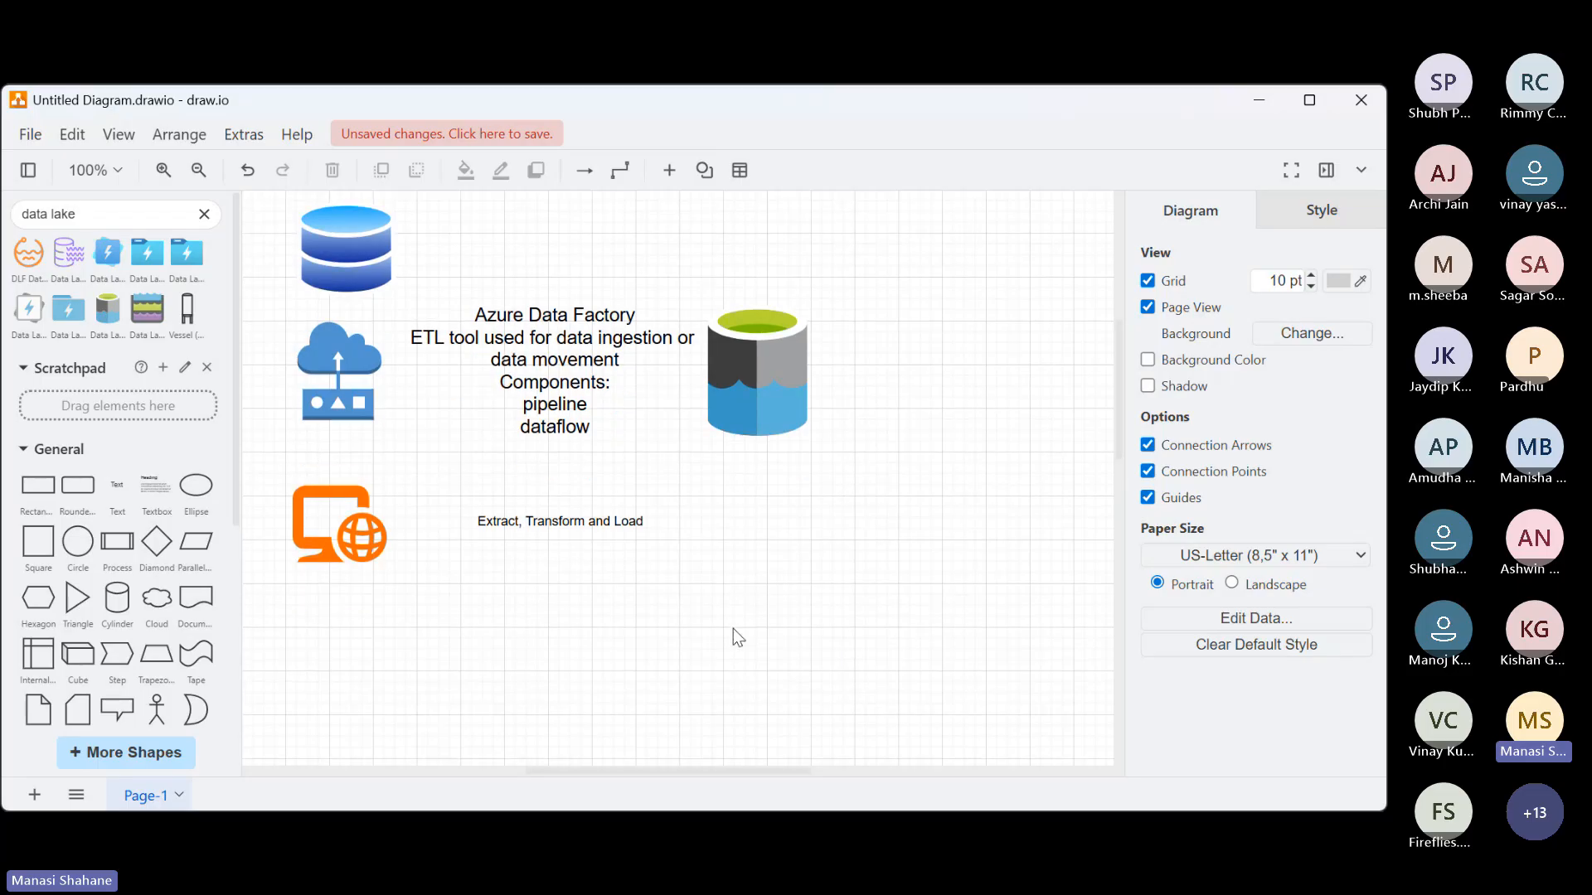
# Add a new text "Azure" below the website icon and set its font size to 15 px
pyautogui.scroll(-3, 735, 636)
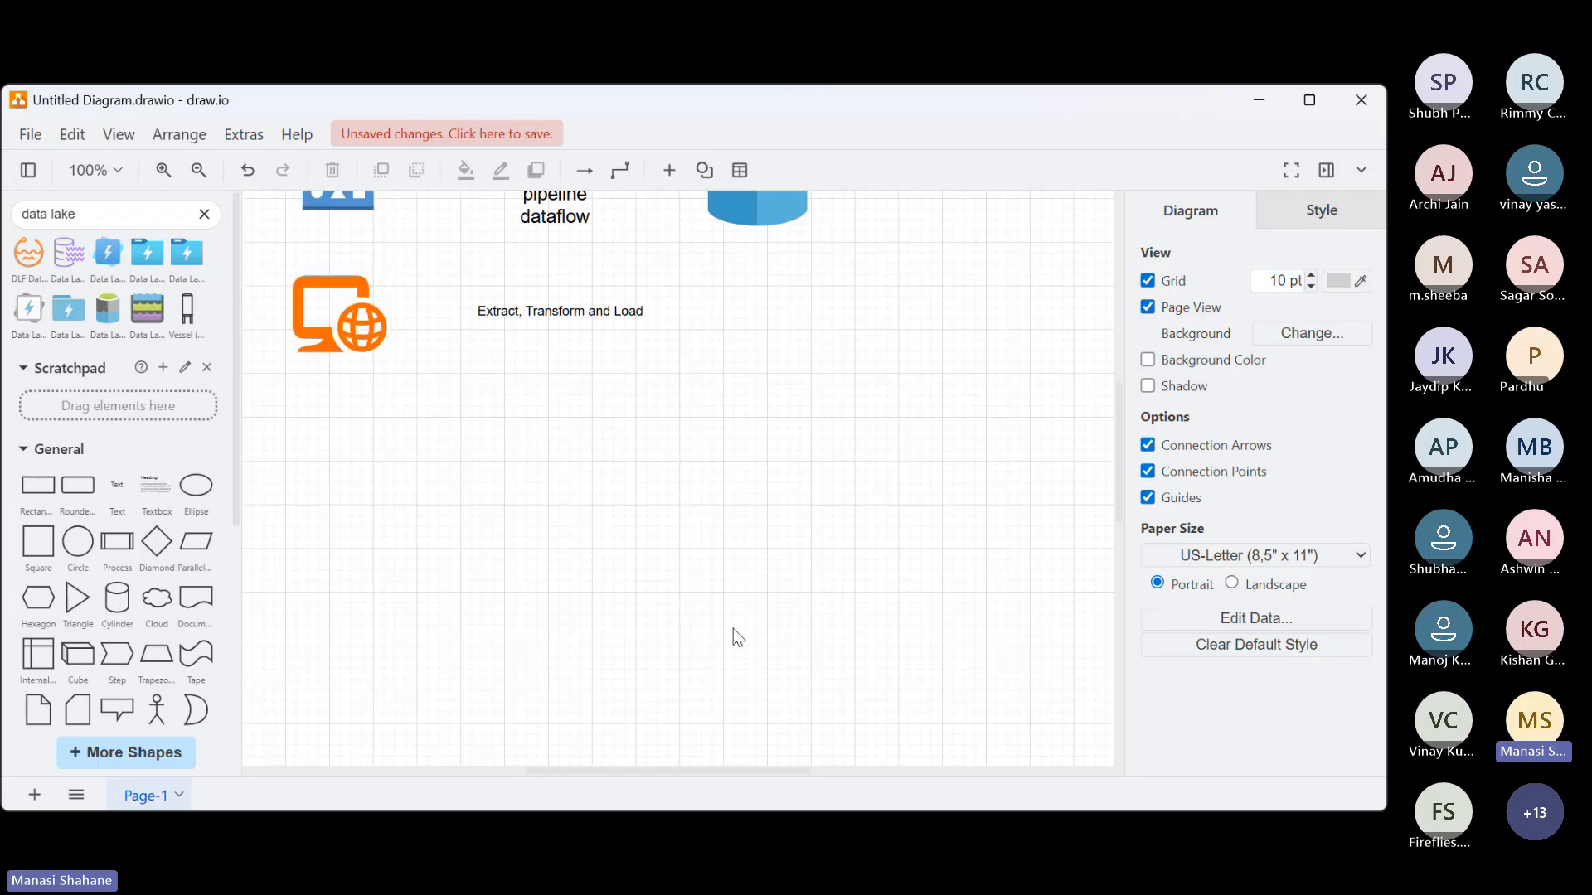
pyautogui.doubleClick(462, 412)
pyautogui.click(457, 408)
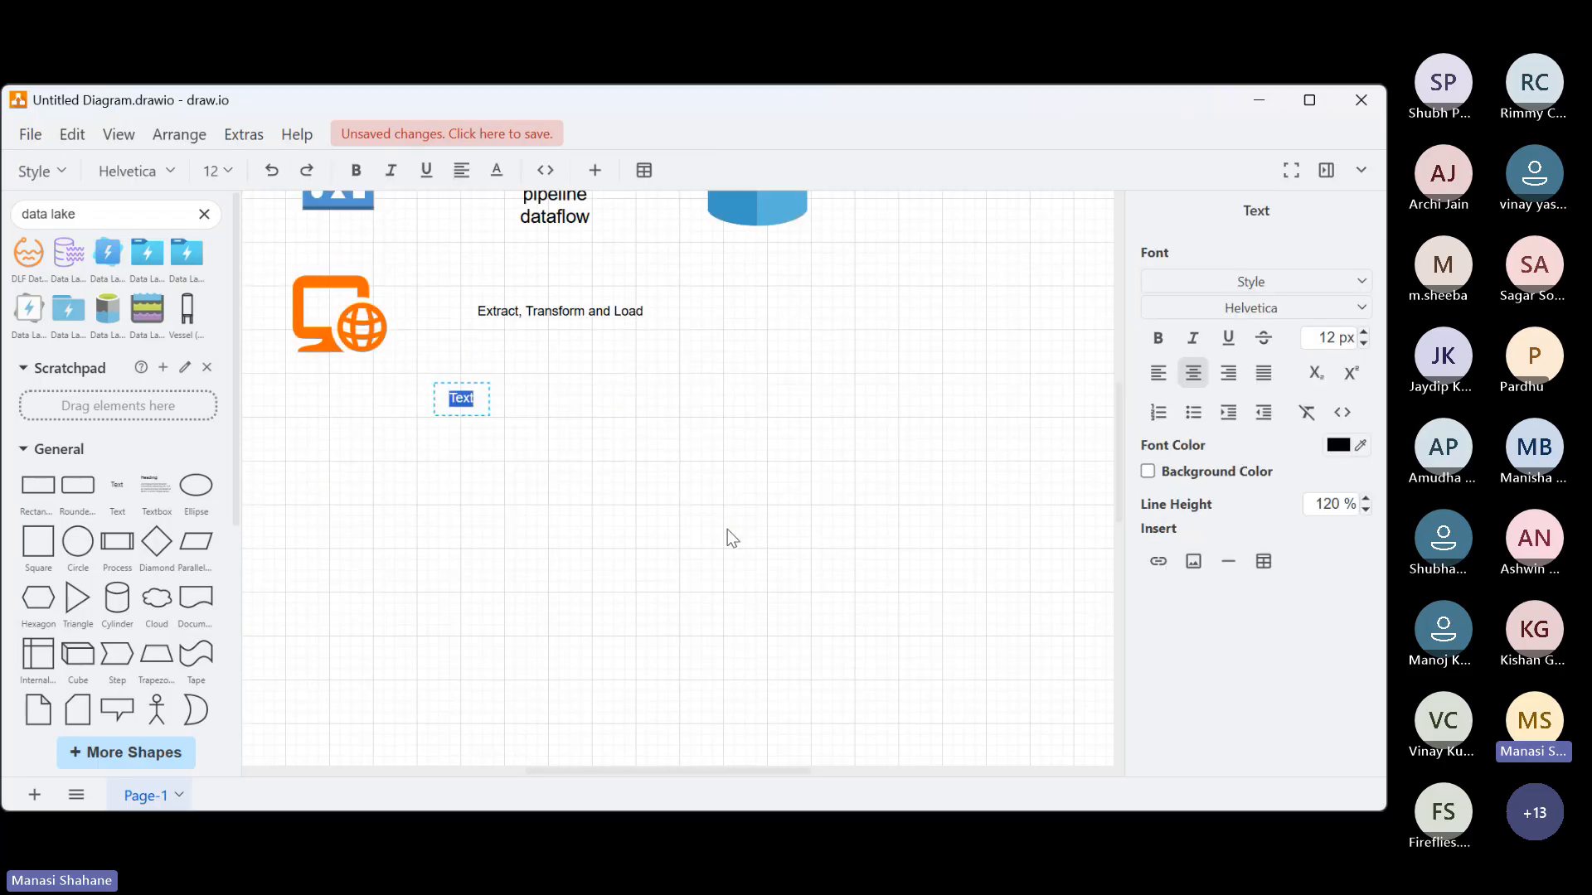
pyautogui.write('Azure')
pyautogui.press('BackSpace')
pyautogui.hotkey('ctrl', 'a')
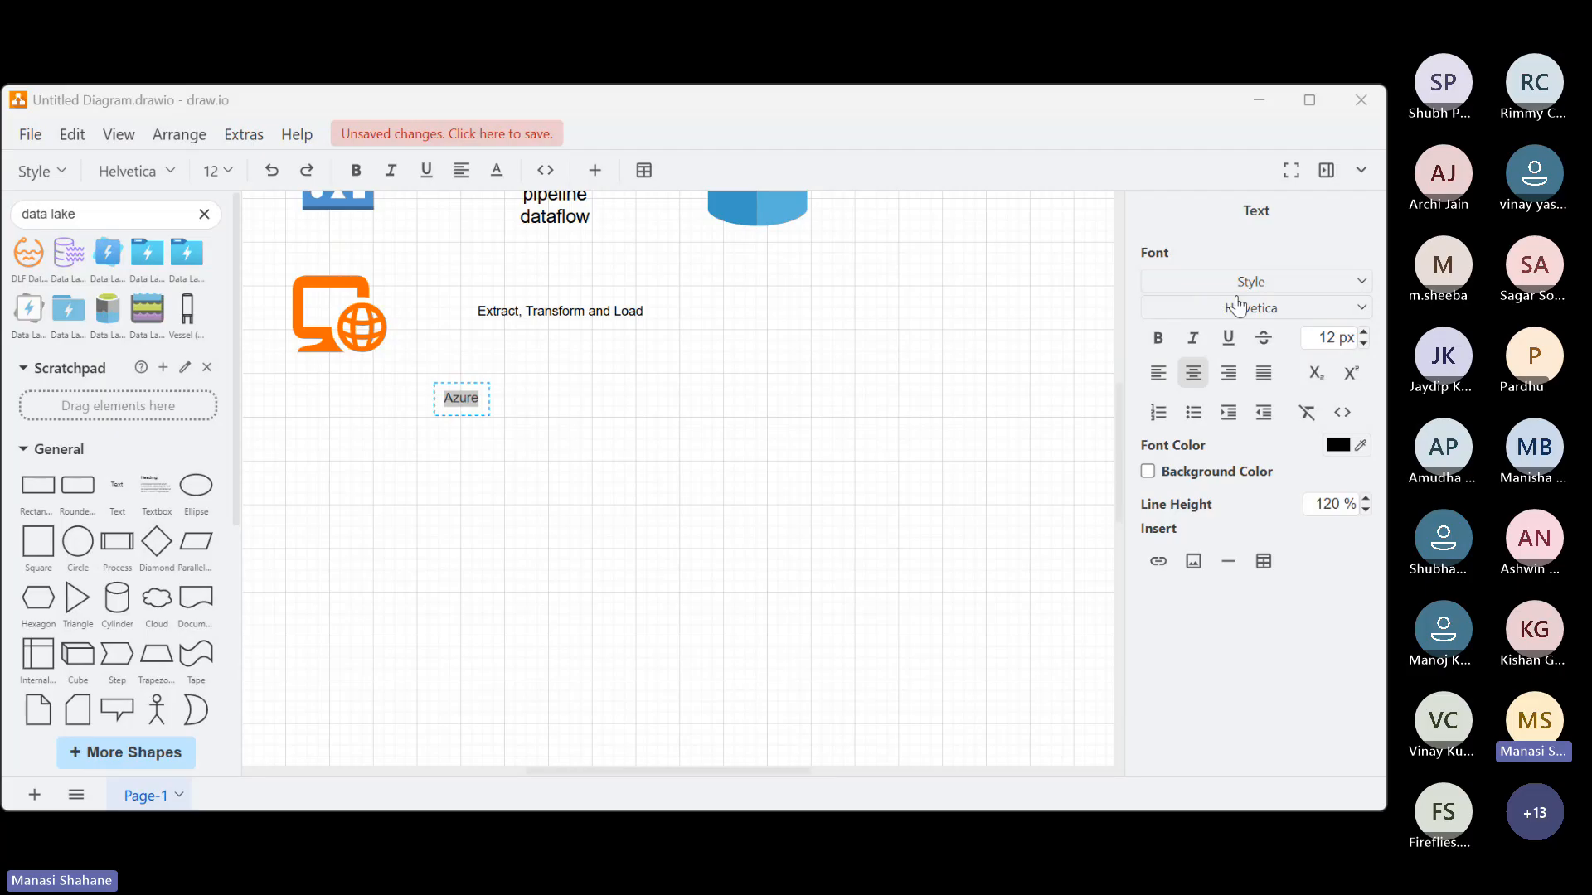
pyautogui.click(1364, 333)
pyautogui.click(1364, 333)
pyautogui.click(1364, 334)
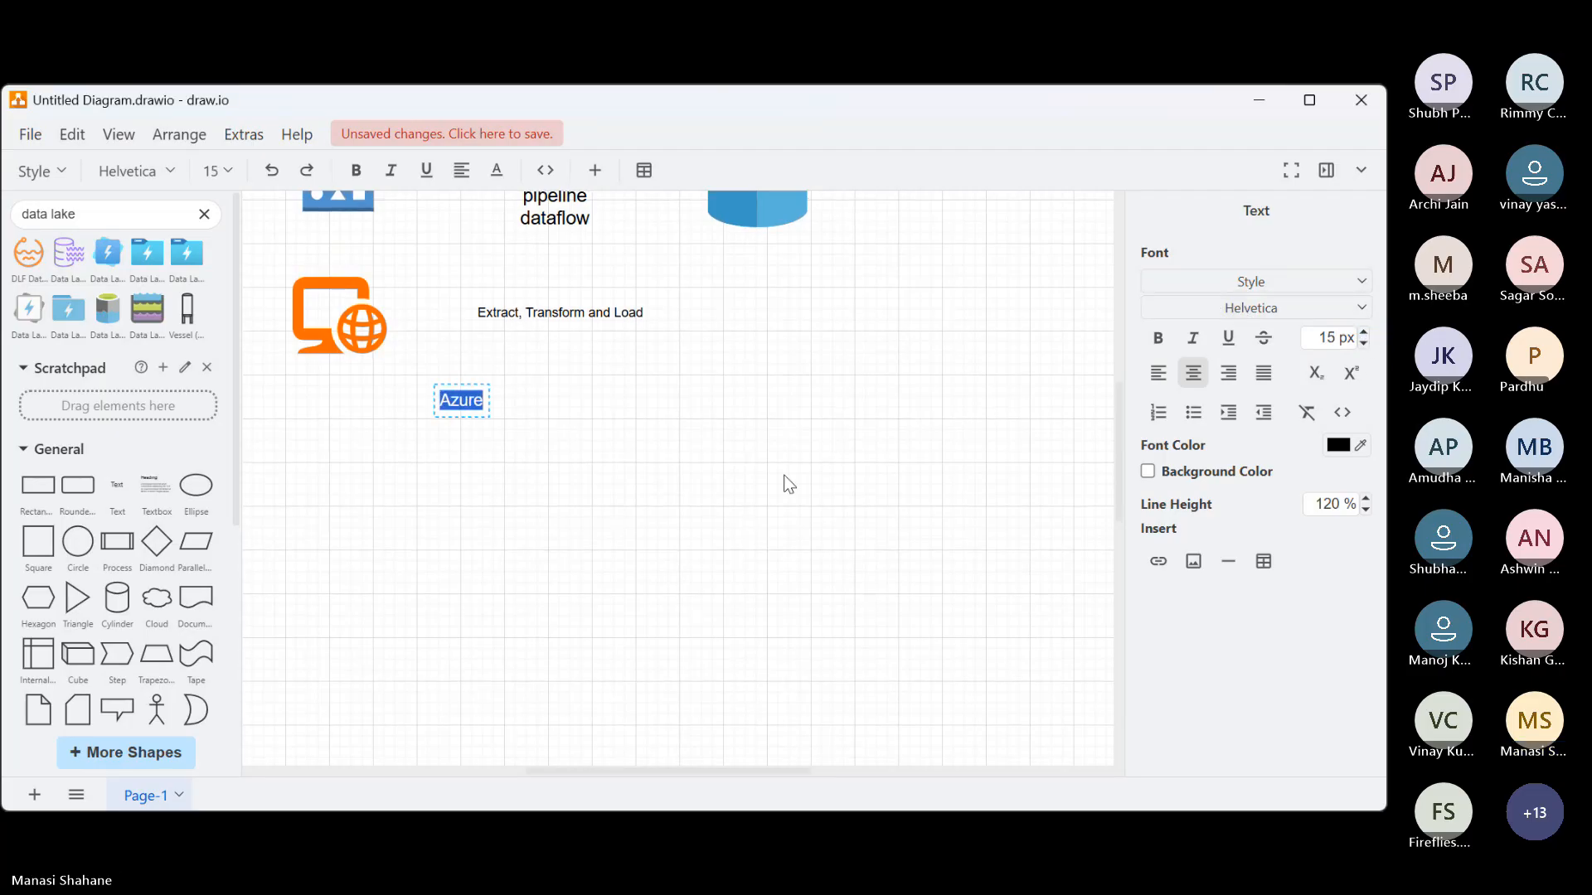
# Add the line "1. Subscription: billing boundary" under the "Azure" heading
pyautogui.press('End')
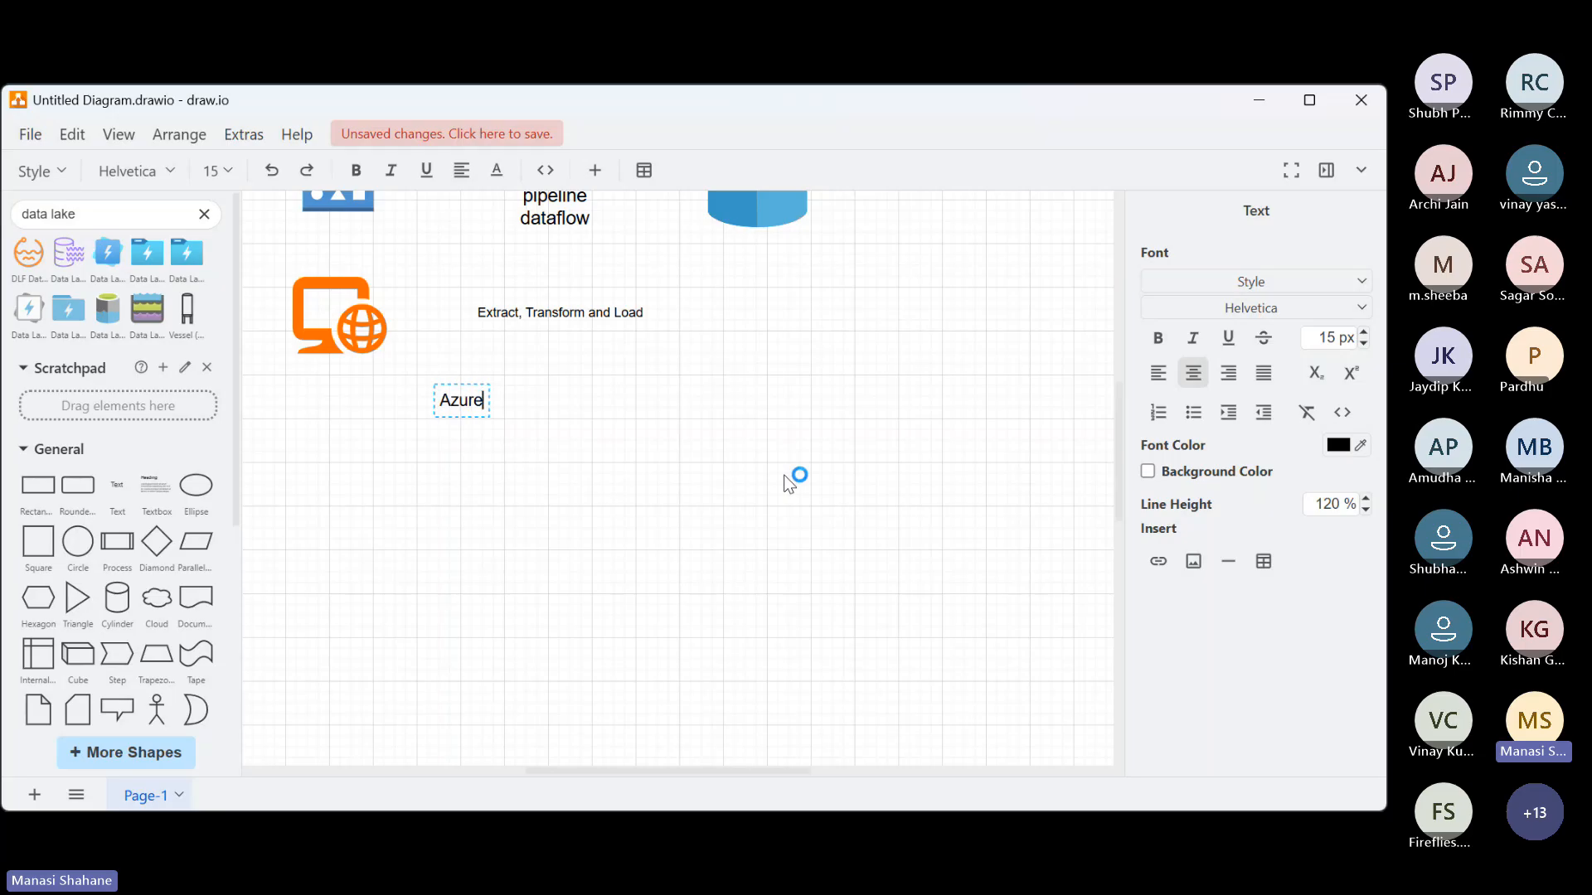
pyautogui.press('Return')
pyautogui.write('1. ')
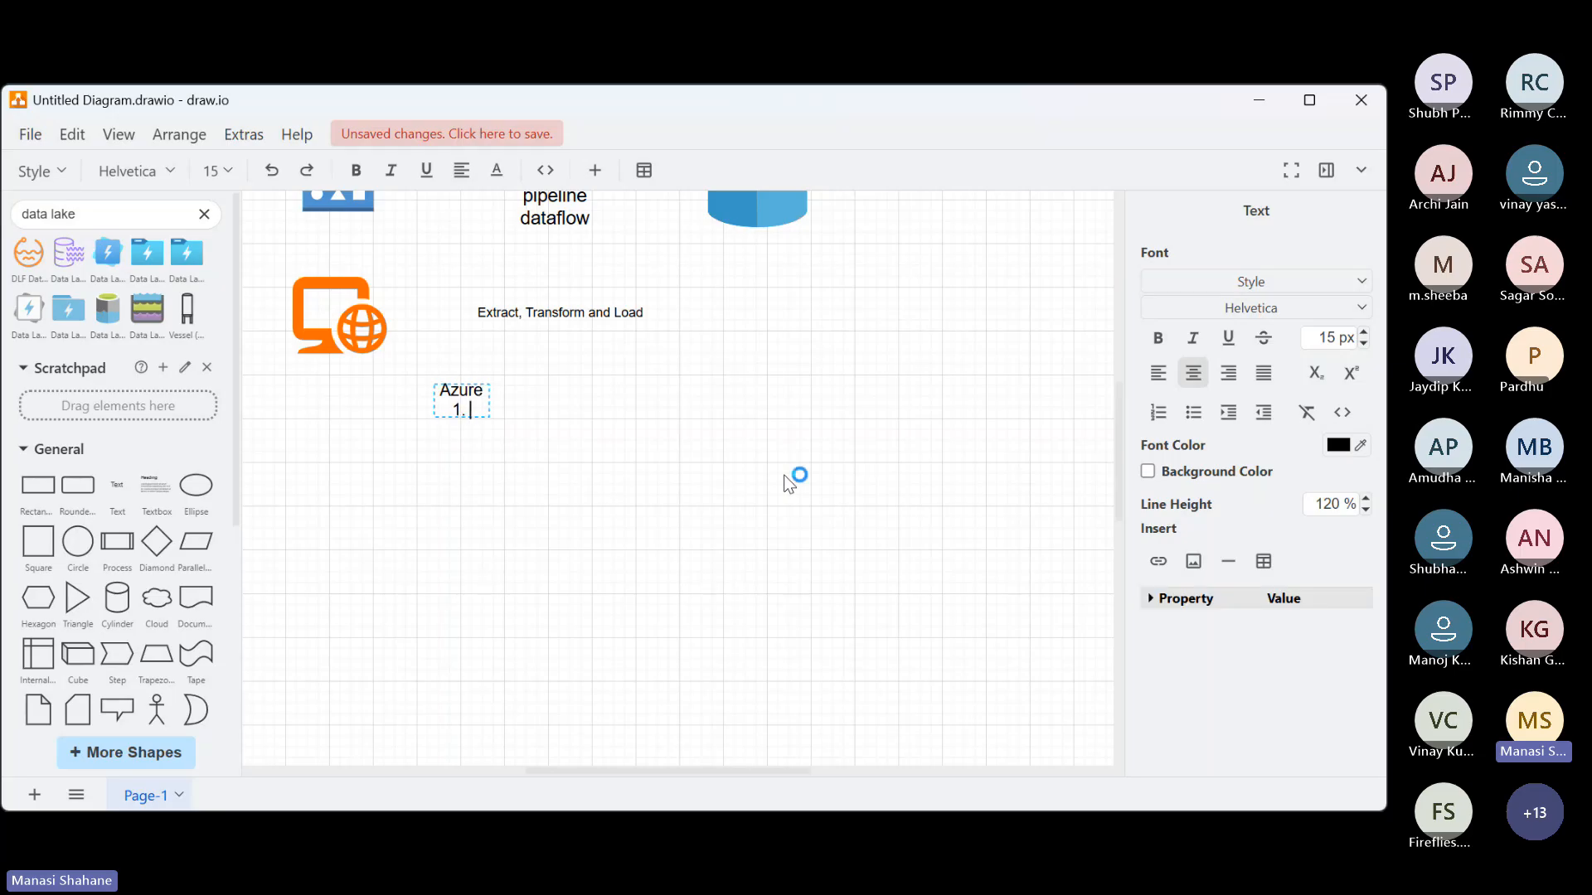
pyautogui.write('Subscription')
pyautogui.write(': billing')
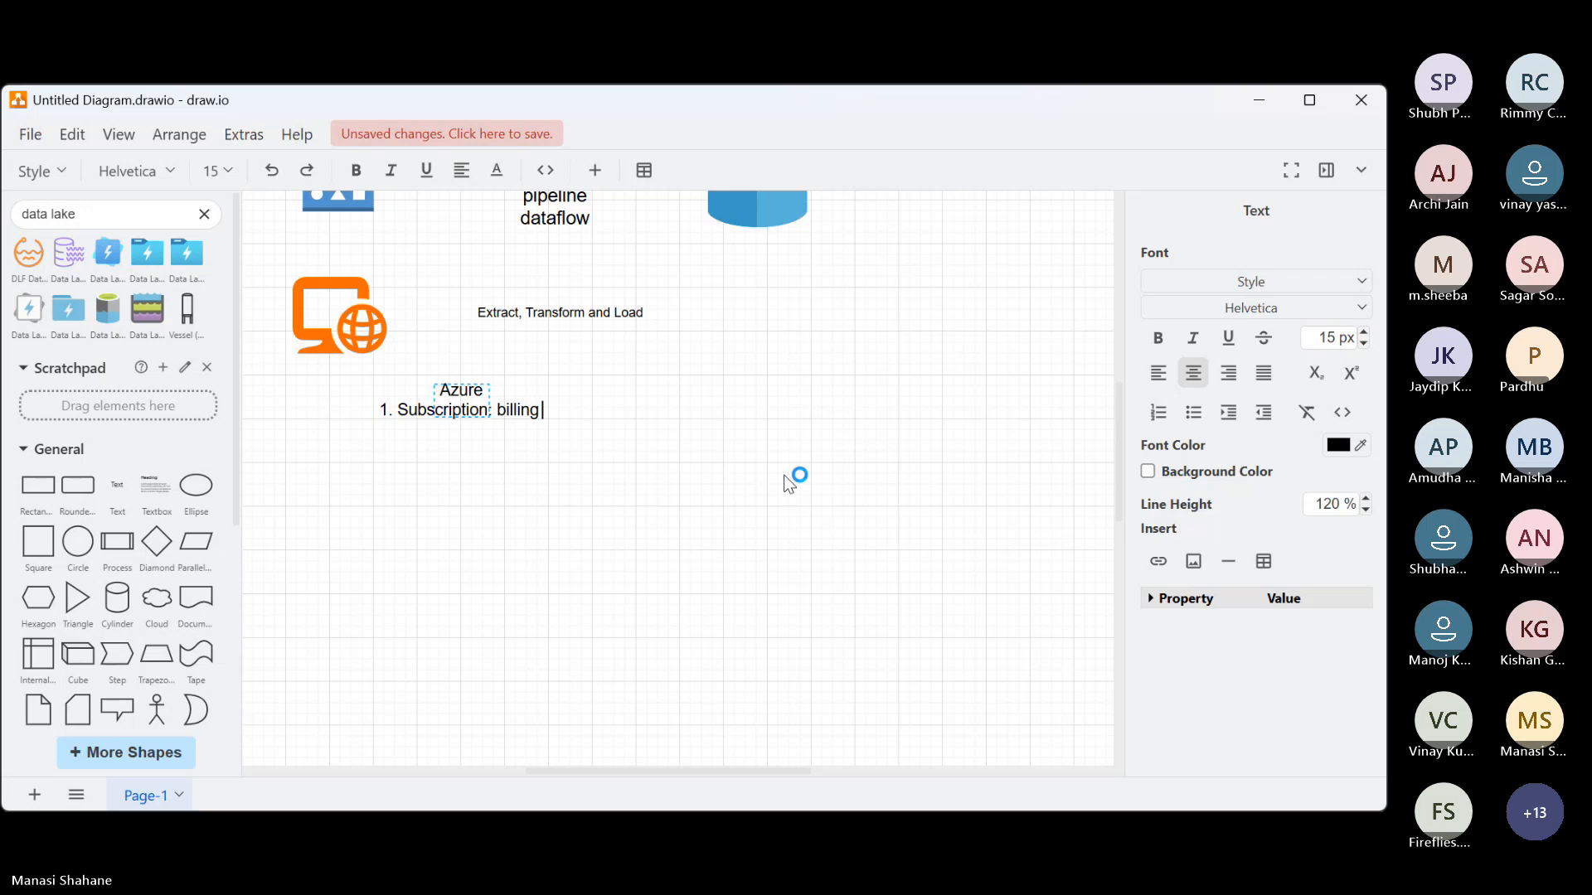
pyautogui.write(' boundary')
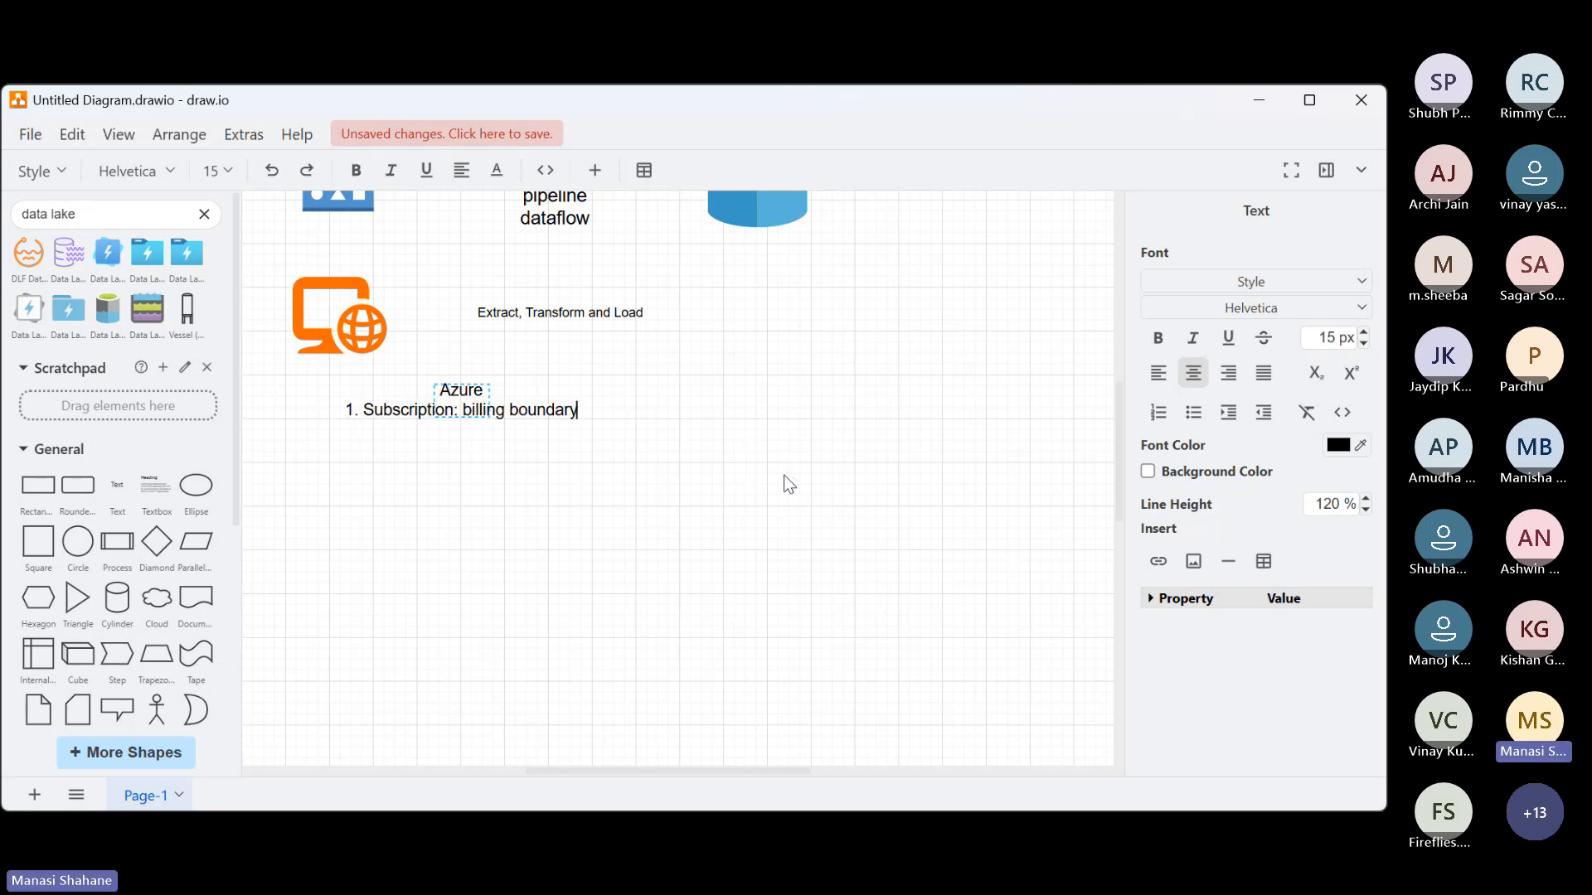
pyautogui.press('BackSpace')
pyautogui.press('BackSpace')
pyautogui.press('BackSpace')
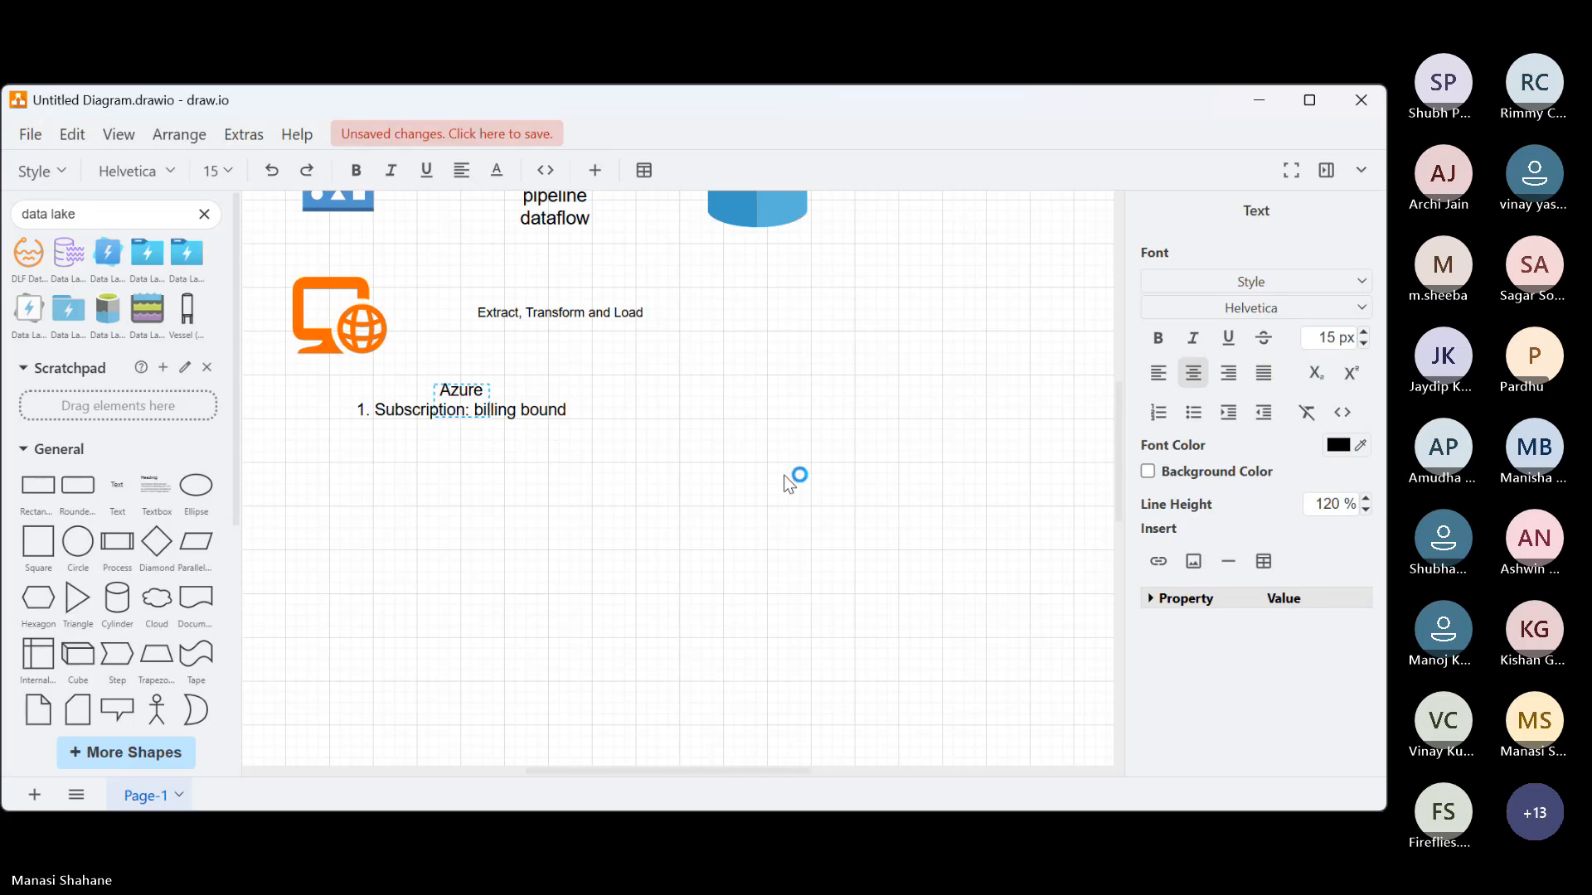
pyautogui.write('ary')
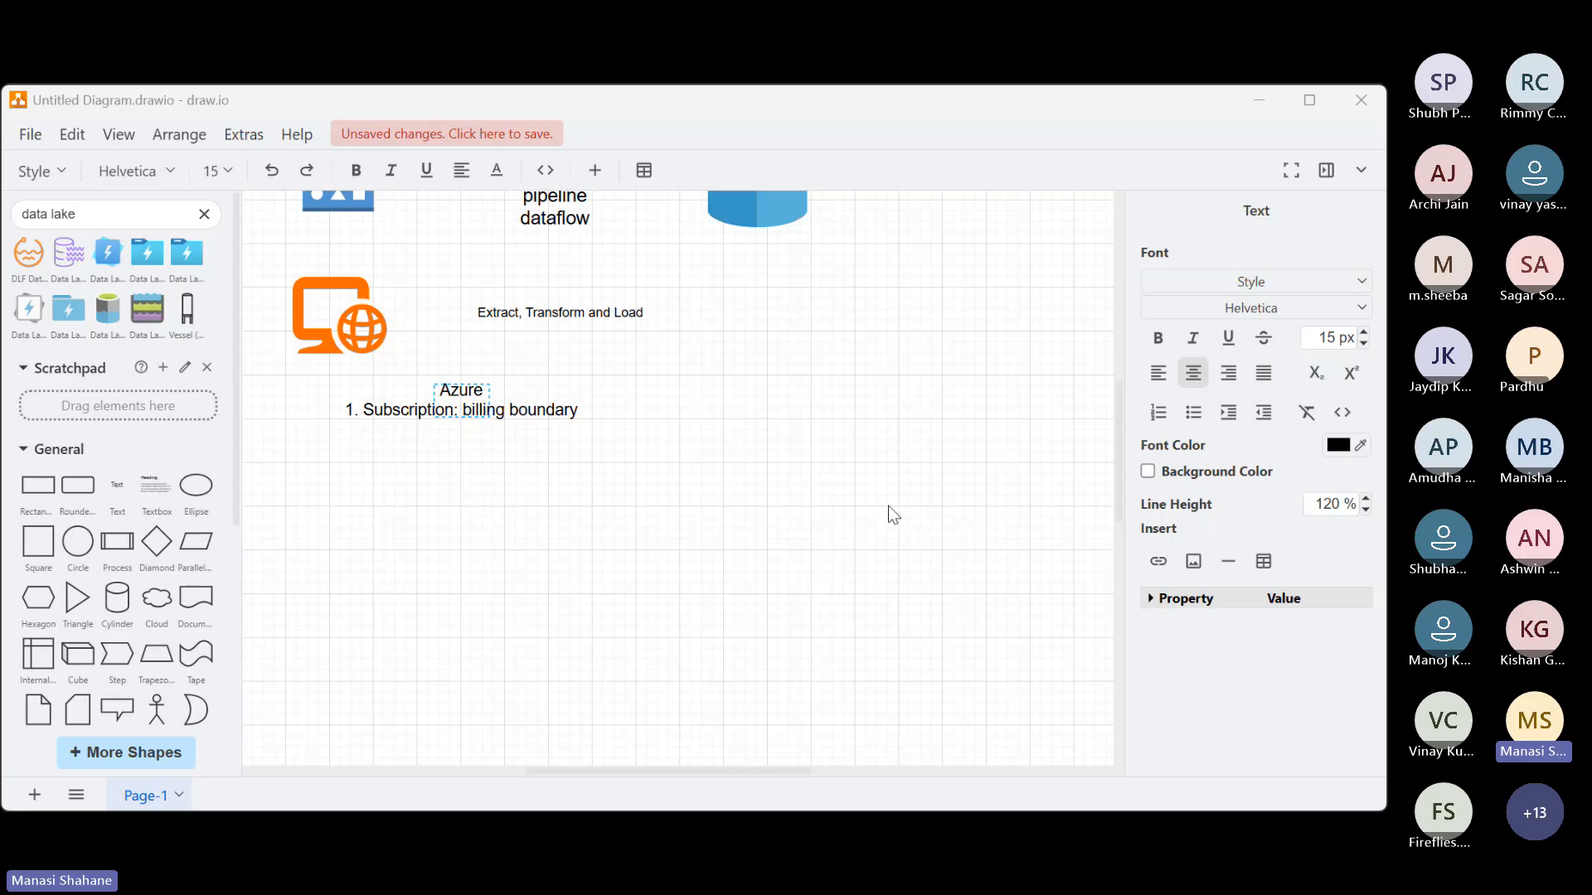
# Add "2. Resource Group" as the second item of the Azure list and finish editing the text
pyautogui.click(577, 412)
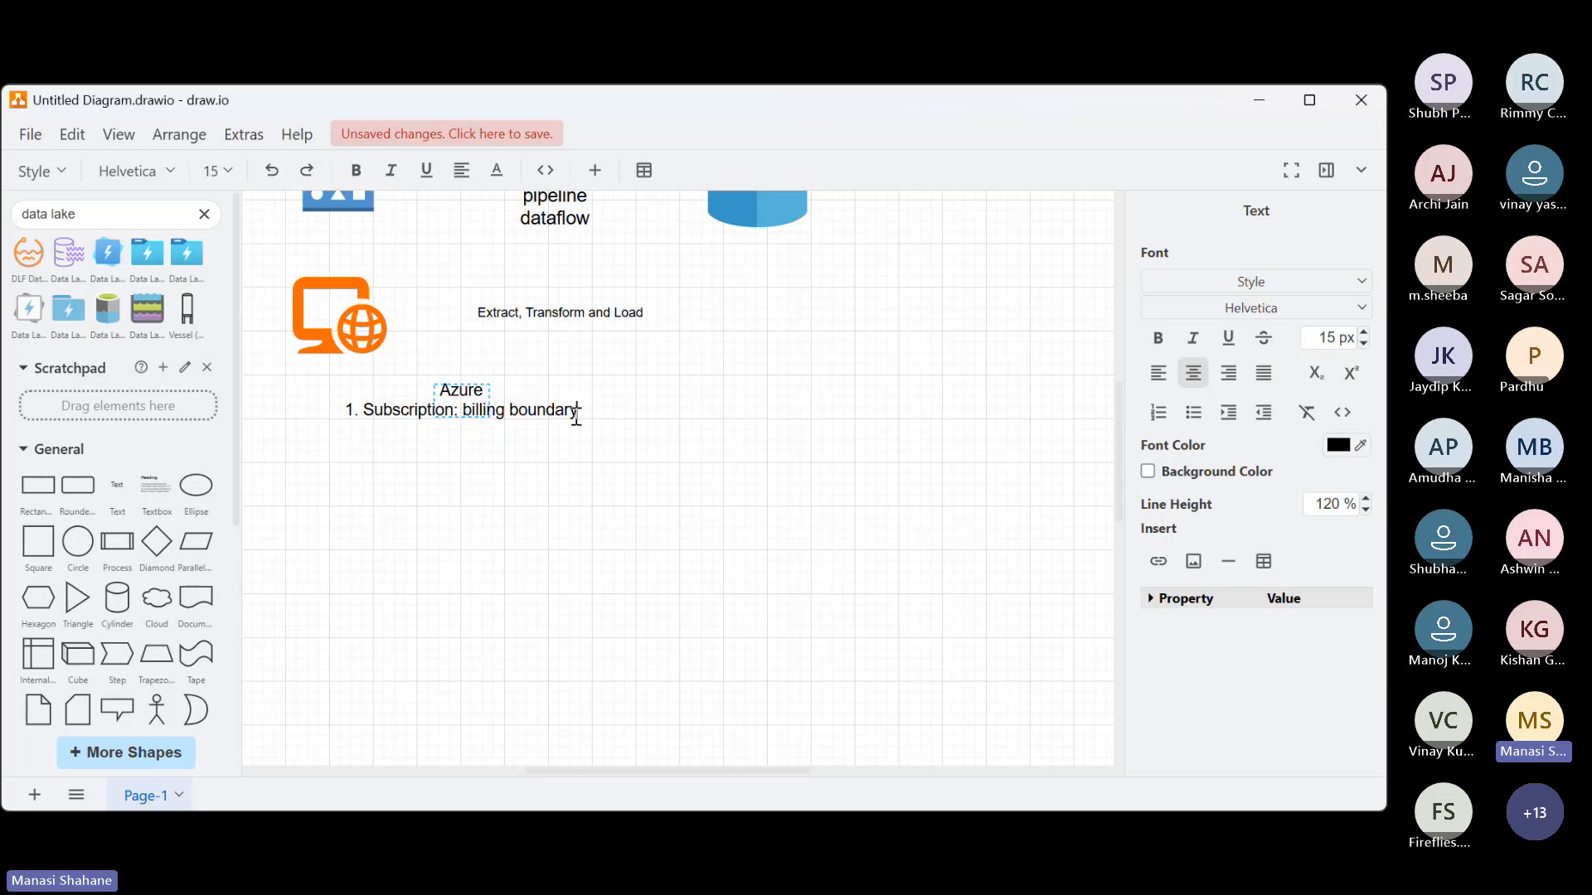
pyautogui.press('Return')
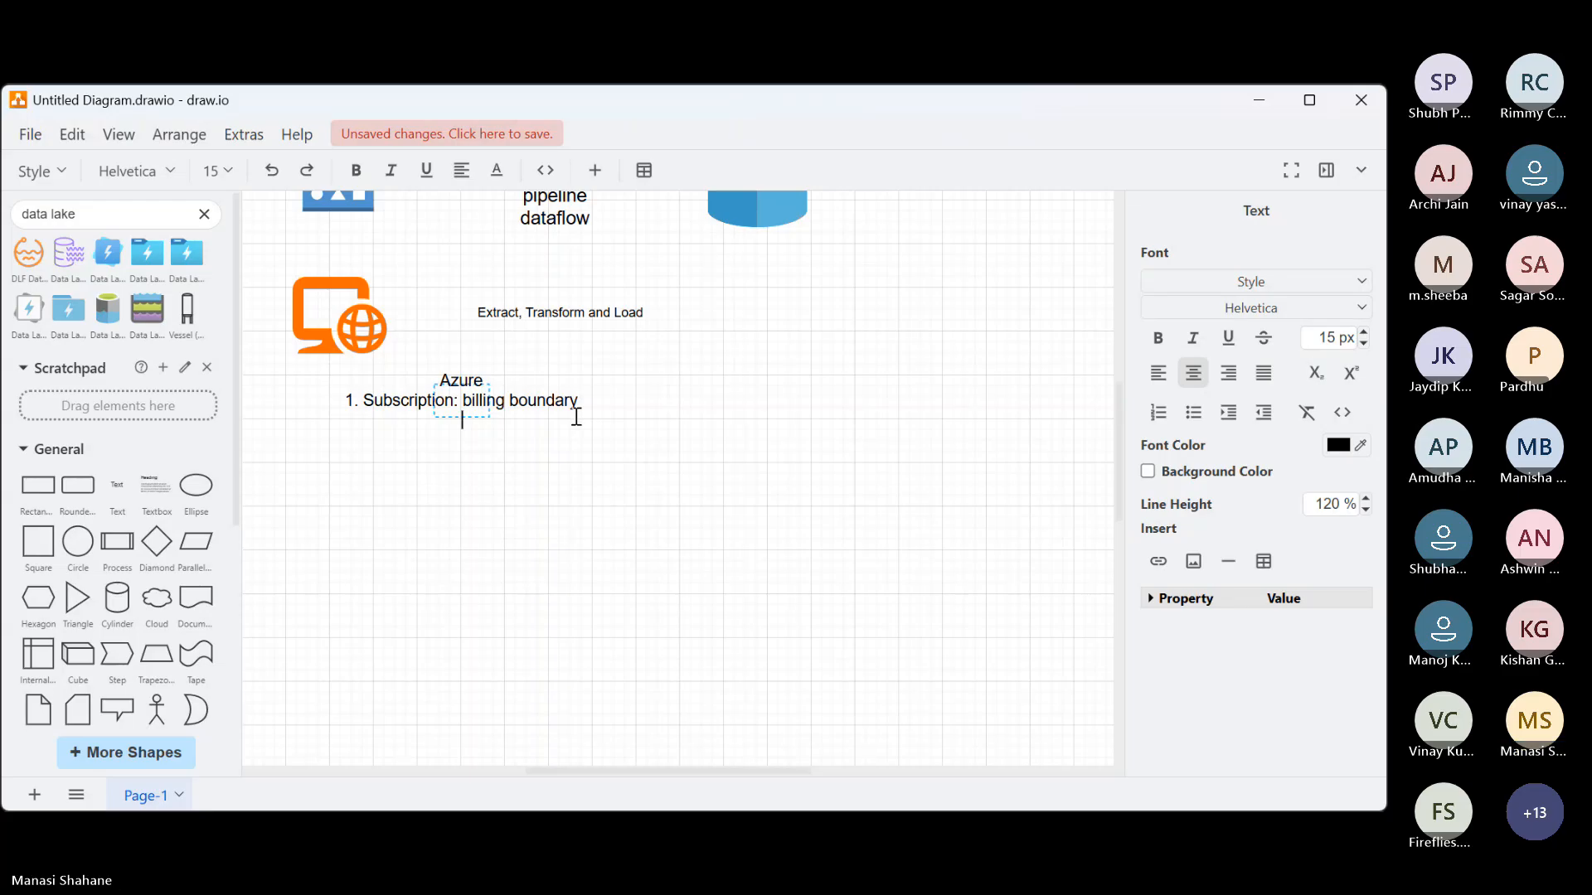
pyautogui.press('Return')
pyautogui.write('2')
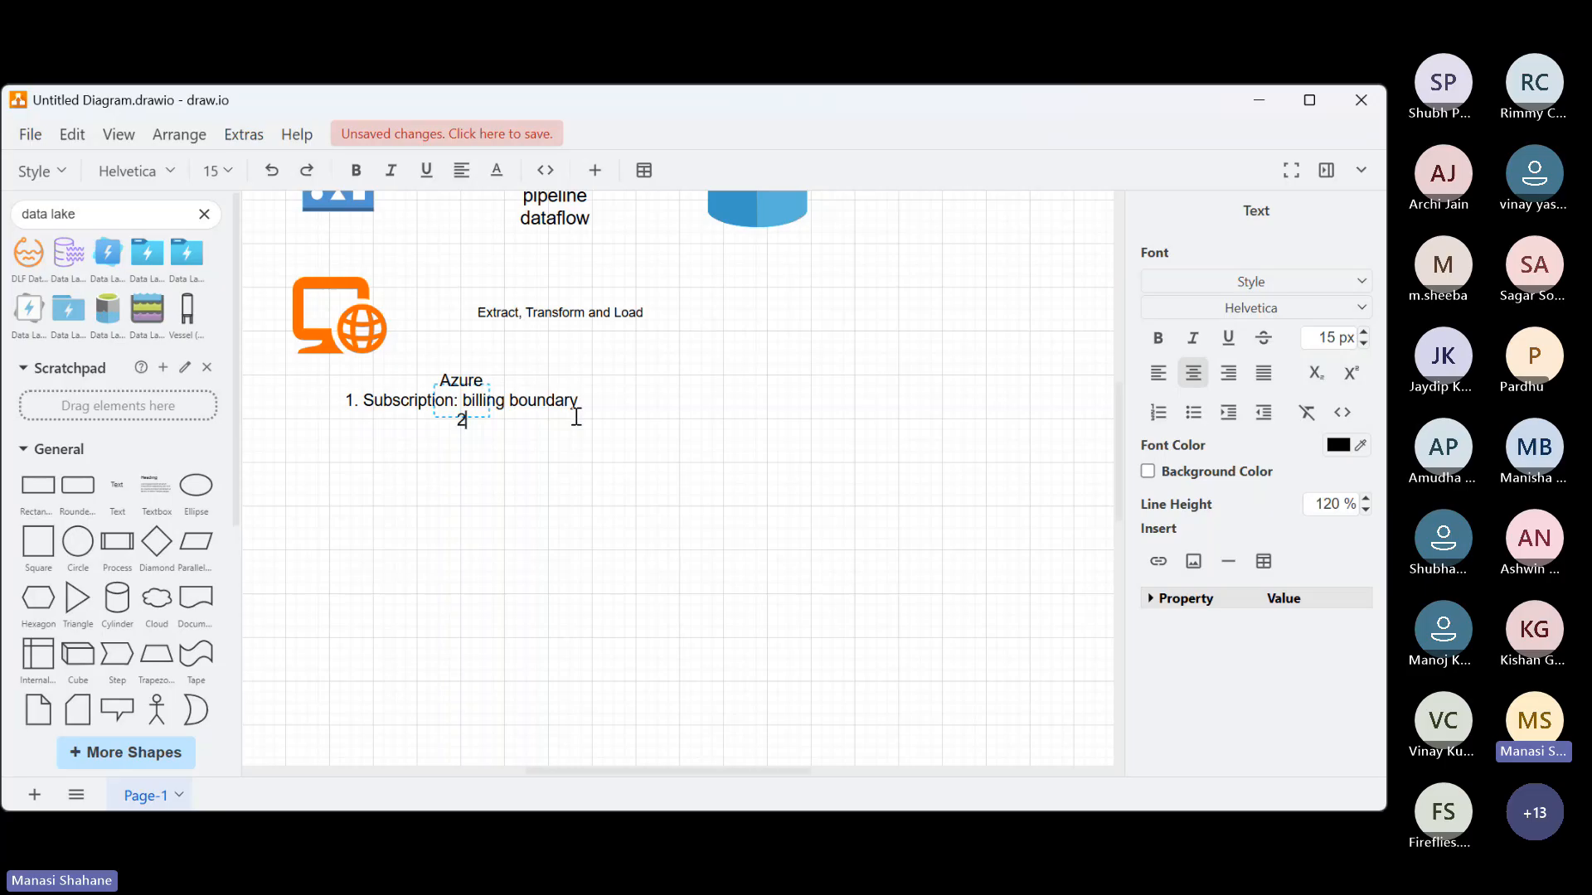
pyautogui.write('. Resource')
pyautogui.write('Group')
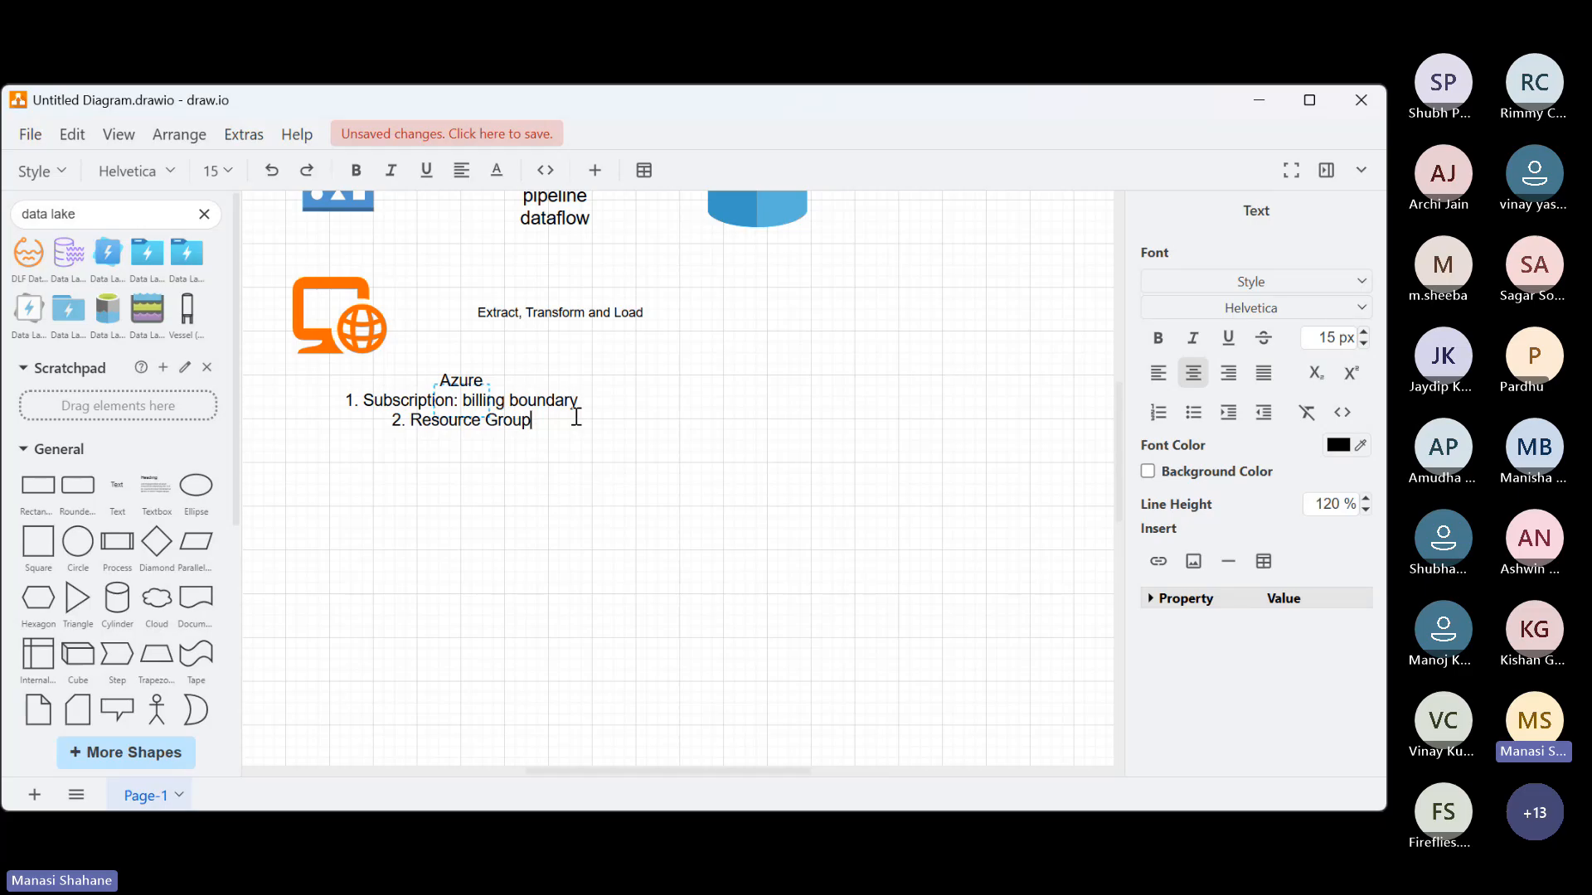
pyautogui.write(':')
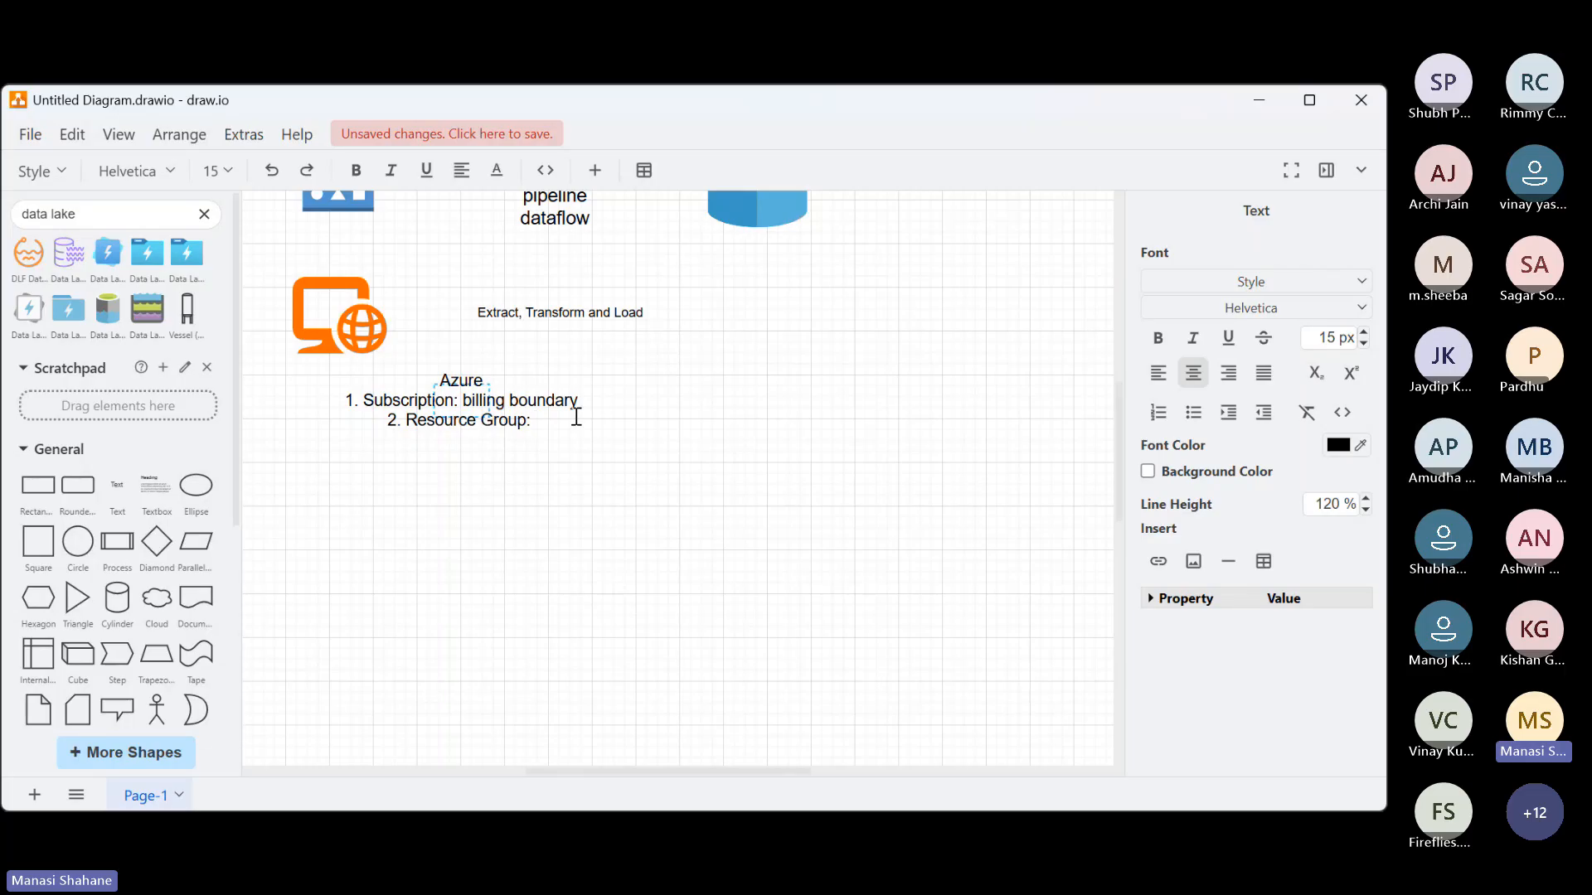
pyautogui.press('BackSpace')
pyautogui.press('BackSpace')
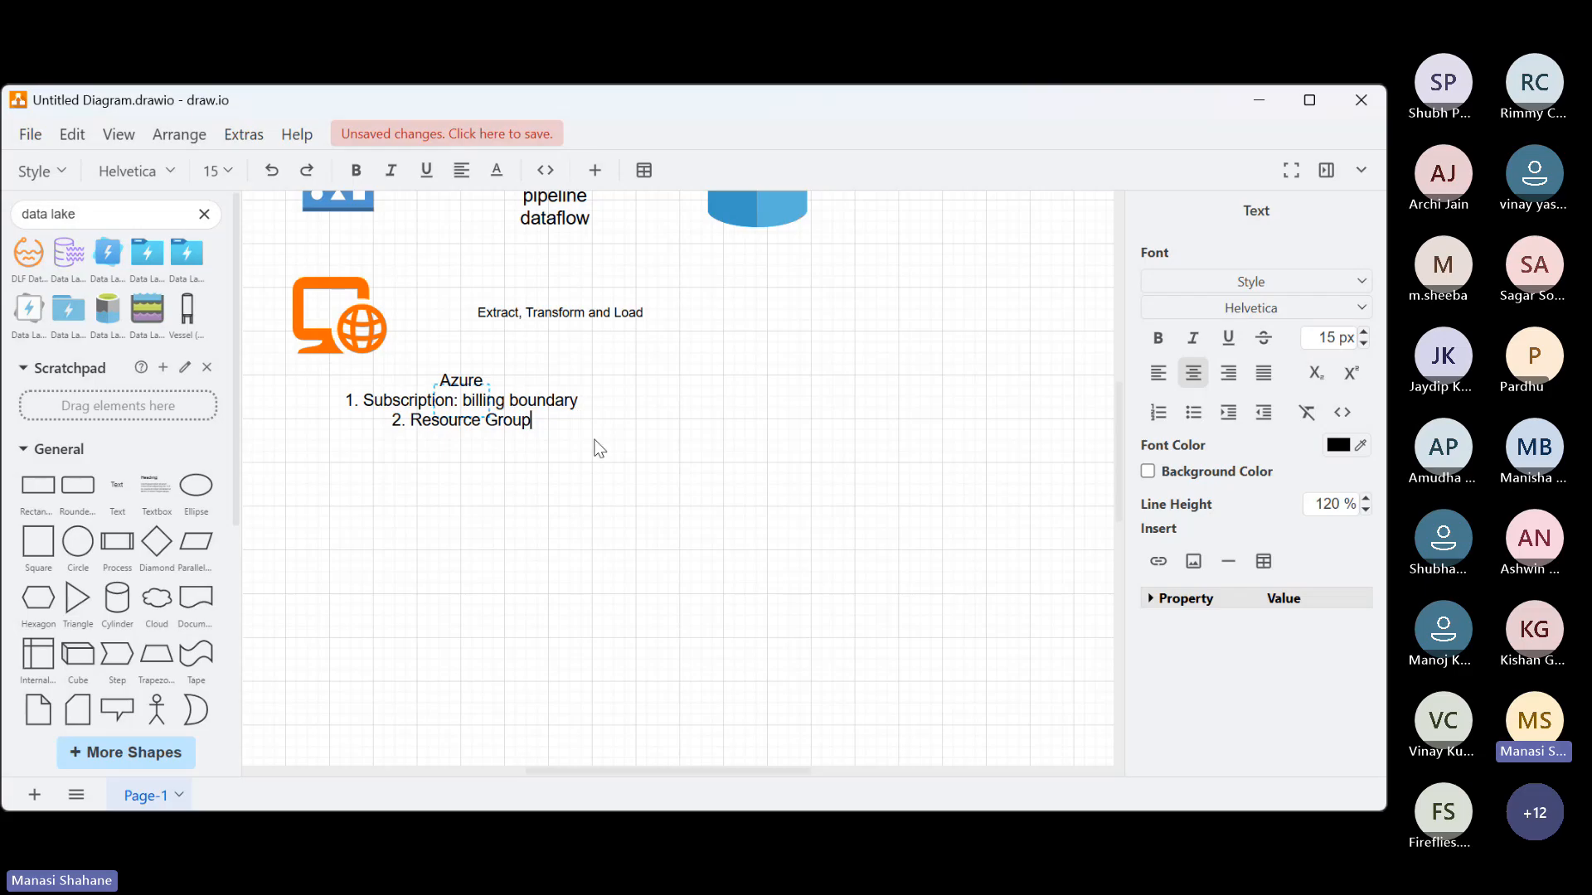
pyautogui.click(661, 537)
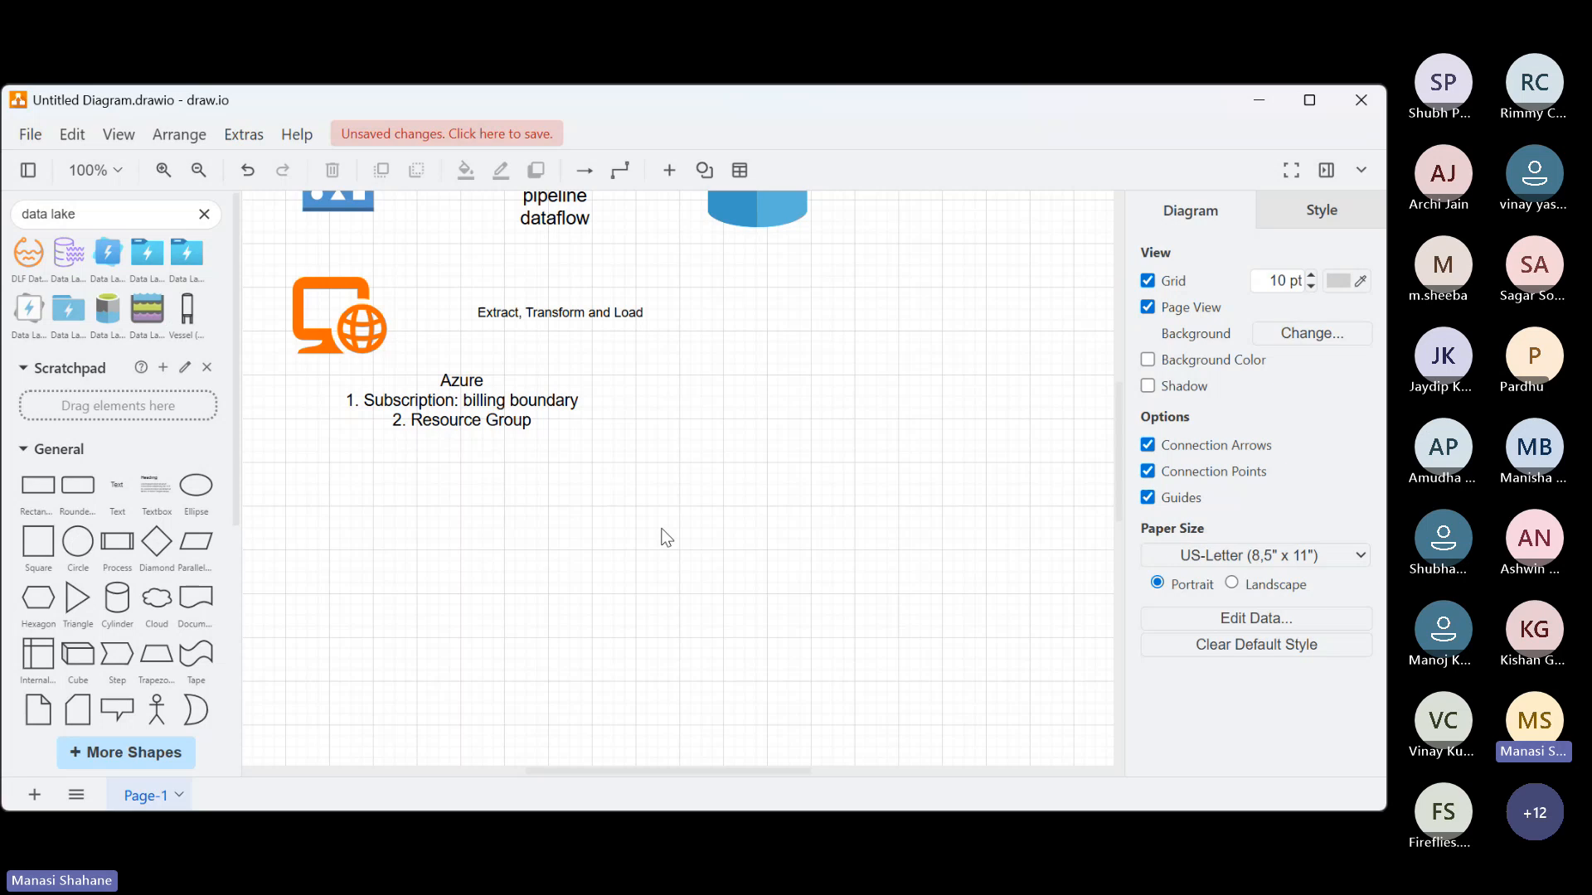
# Switch to the Azure portal, open Data factories and start creating a new data factory
pyautogui.scroll(5, 661, 537)
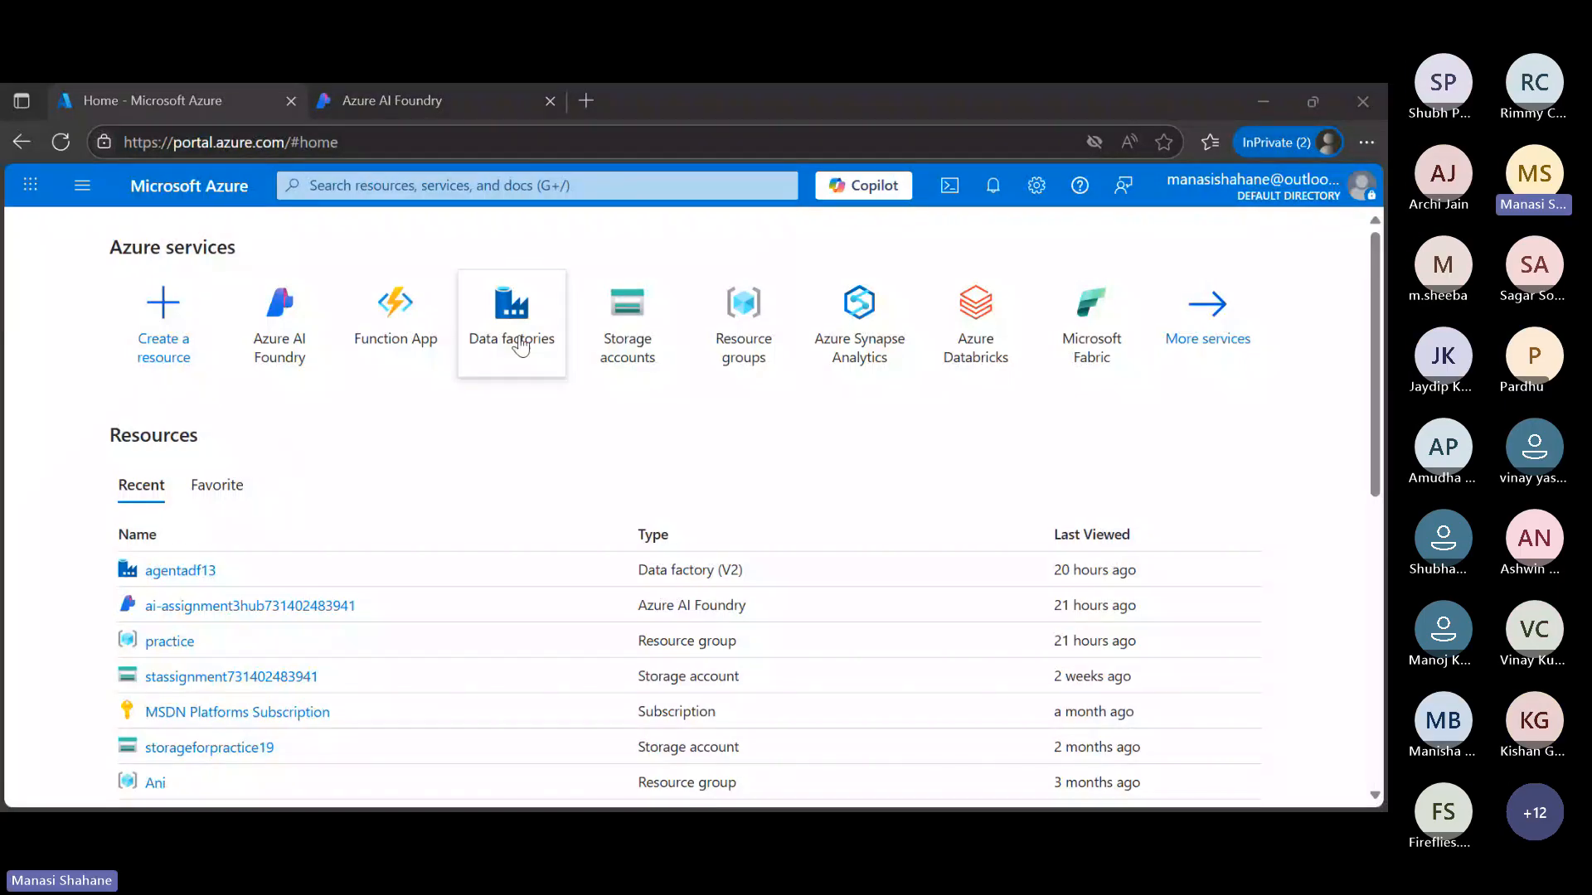
pyautogui.moveTo(496, 369)
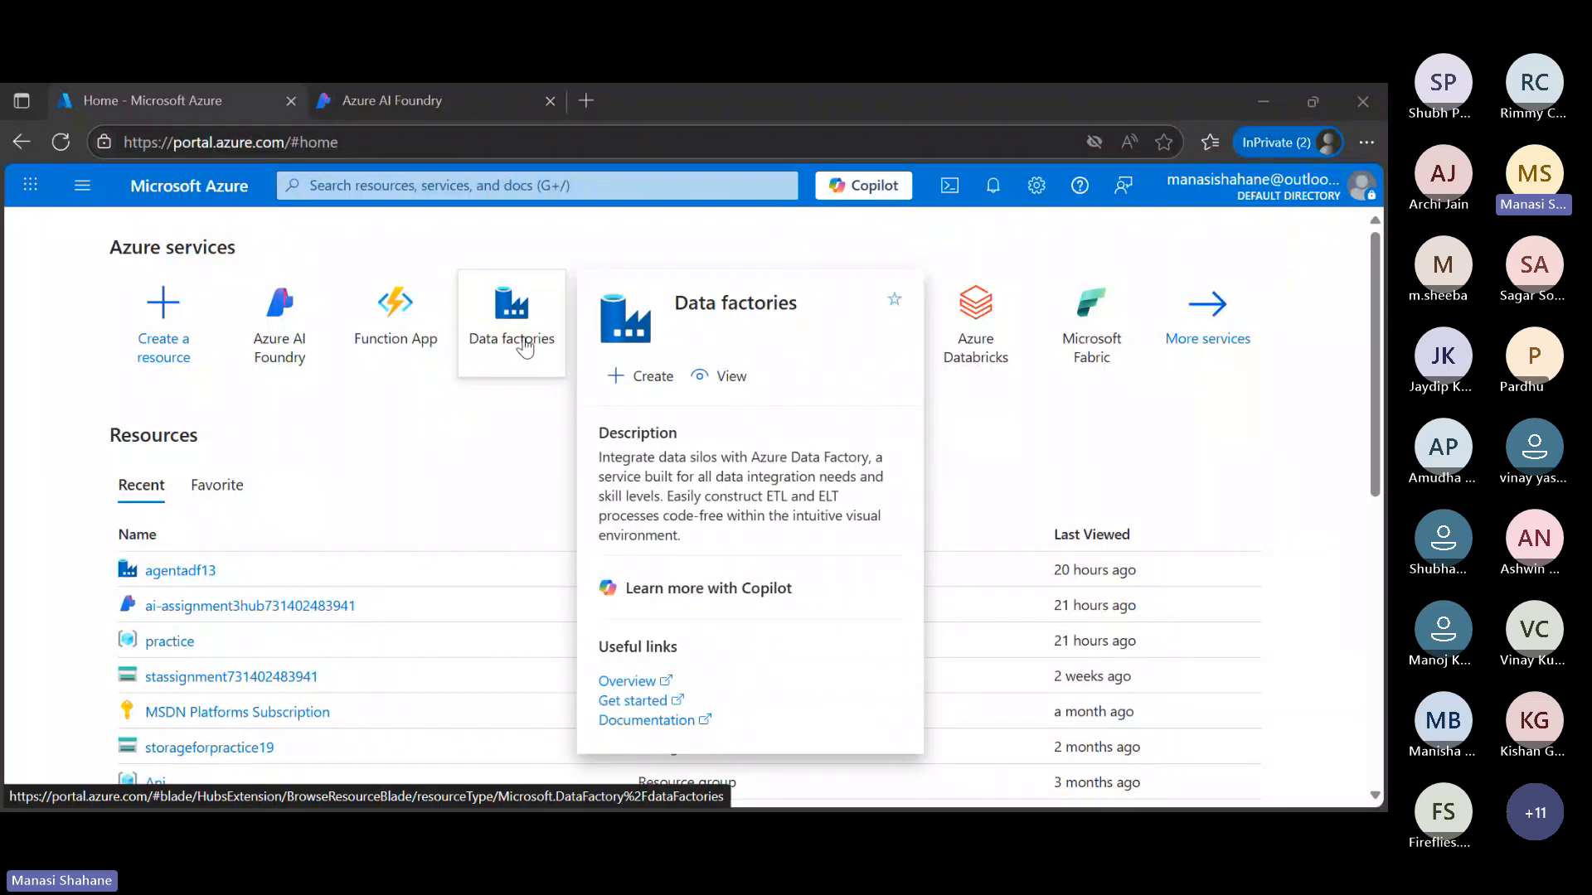
pyautogui.click(525, 346)
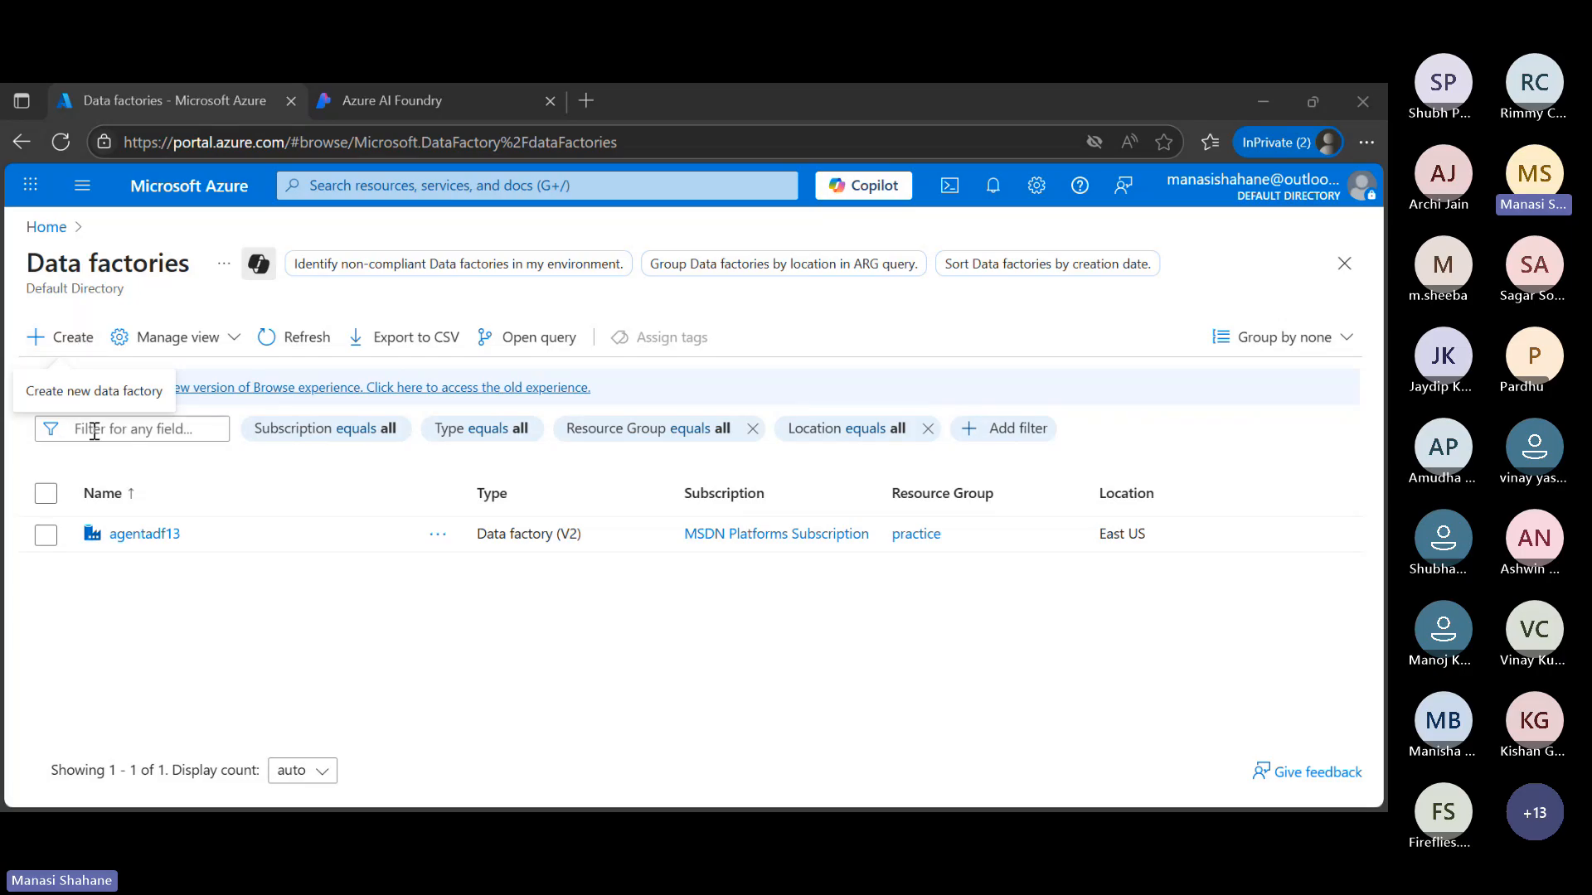
pyautogui.click(79, 352)
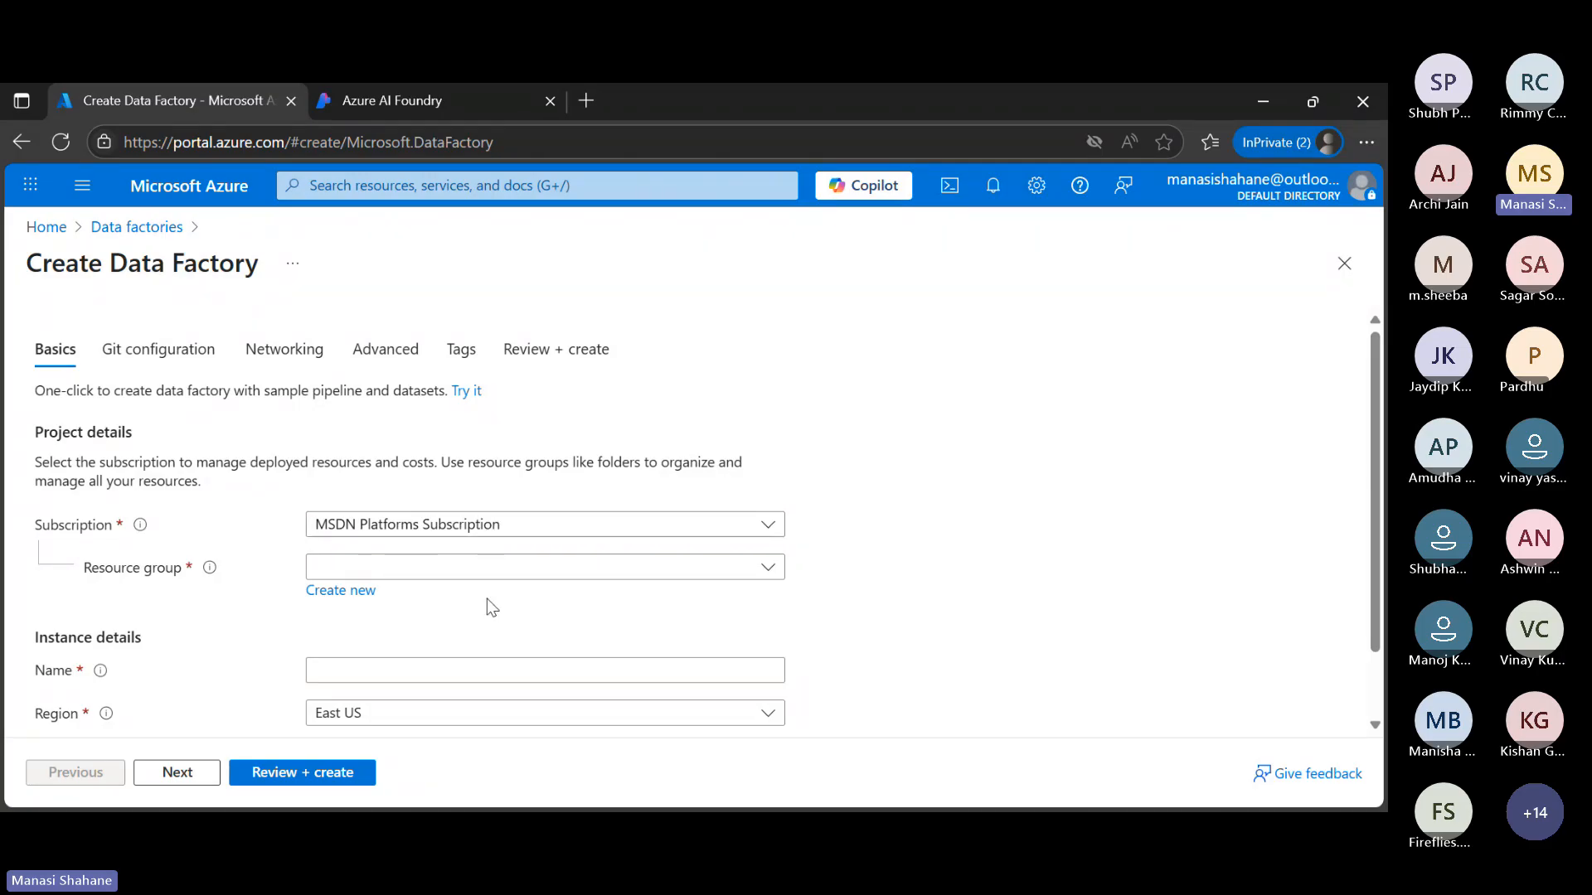
# Create a new resource group named "webinar" for the data factory
pyautogui.click(345, 603)
pyautogui.write('webinar')
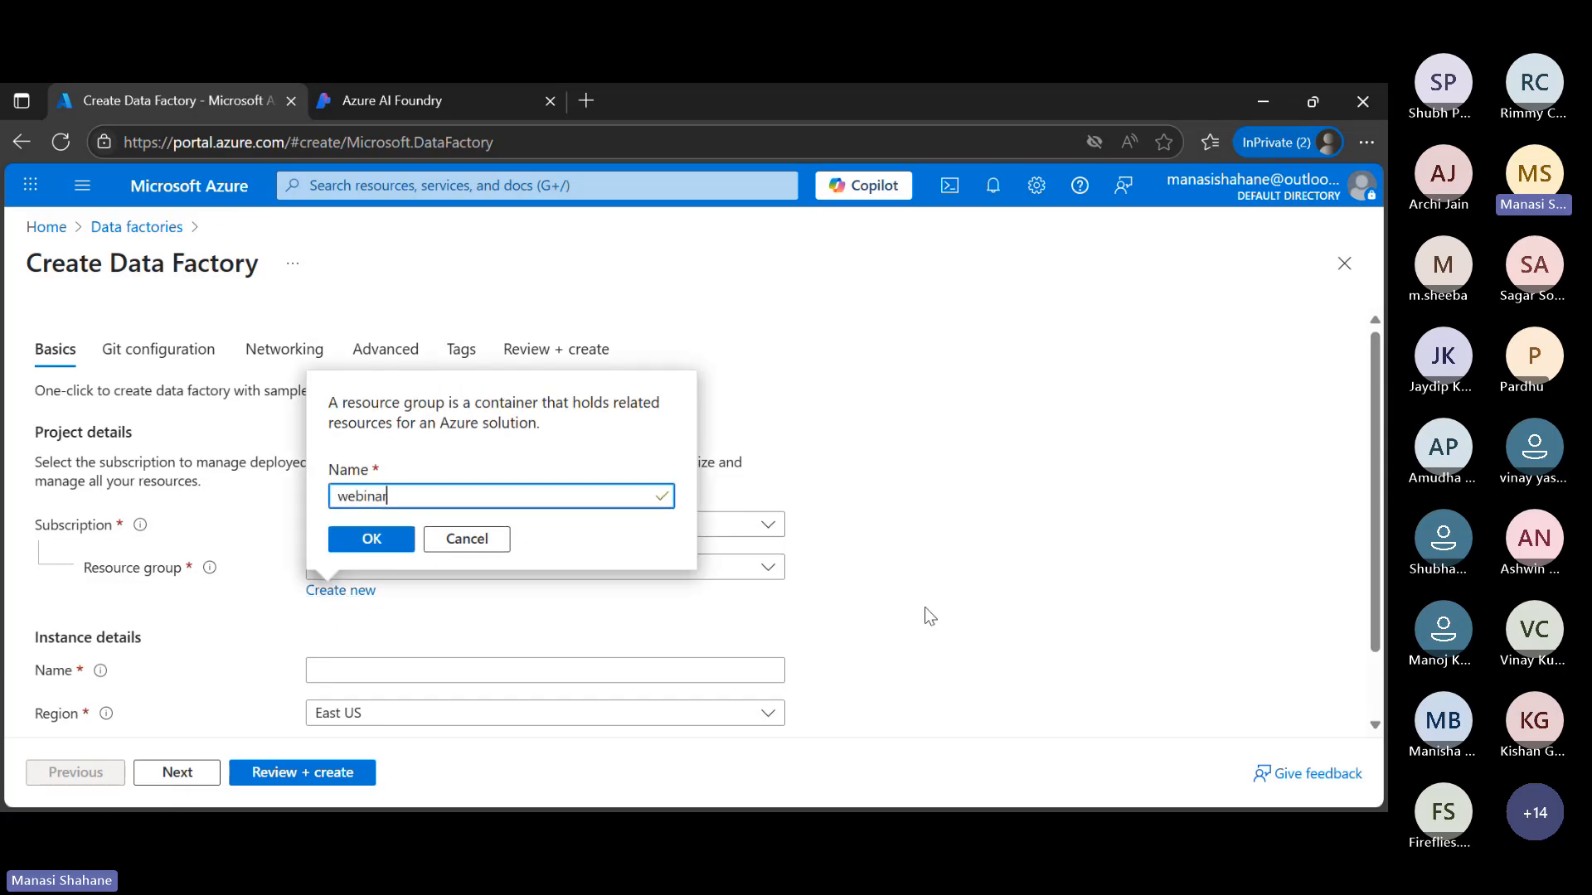
pyautogui.click(395, 539)
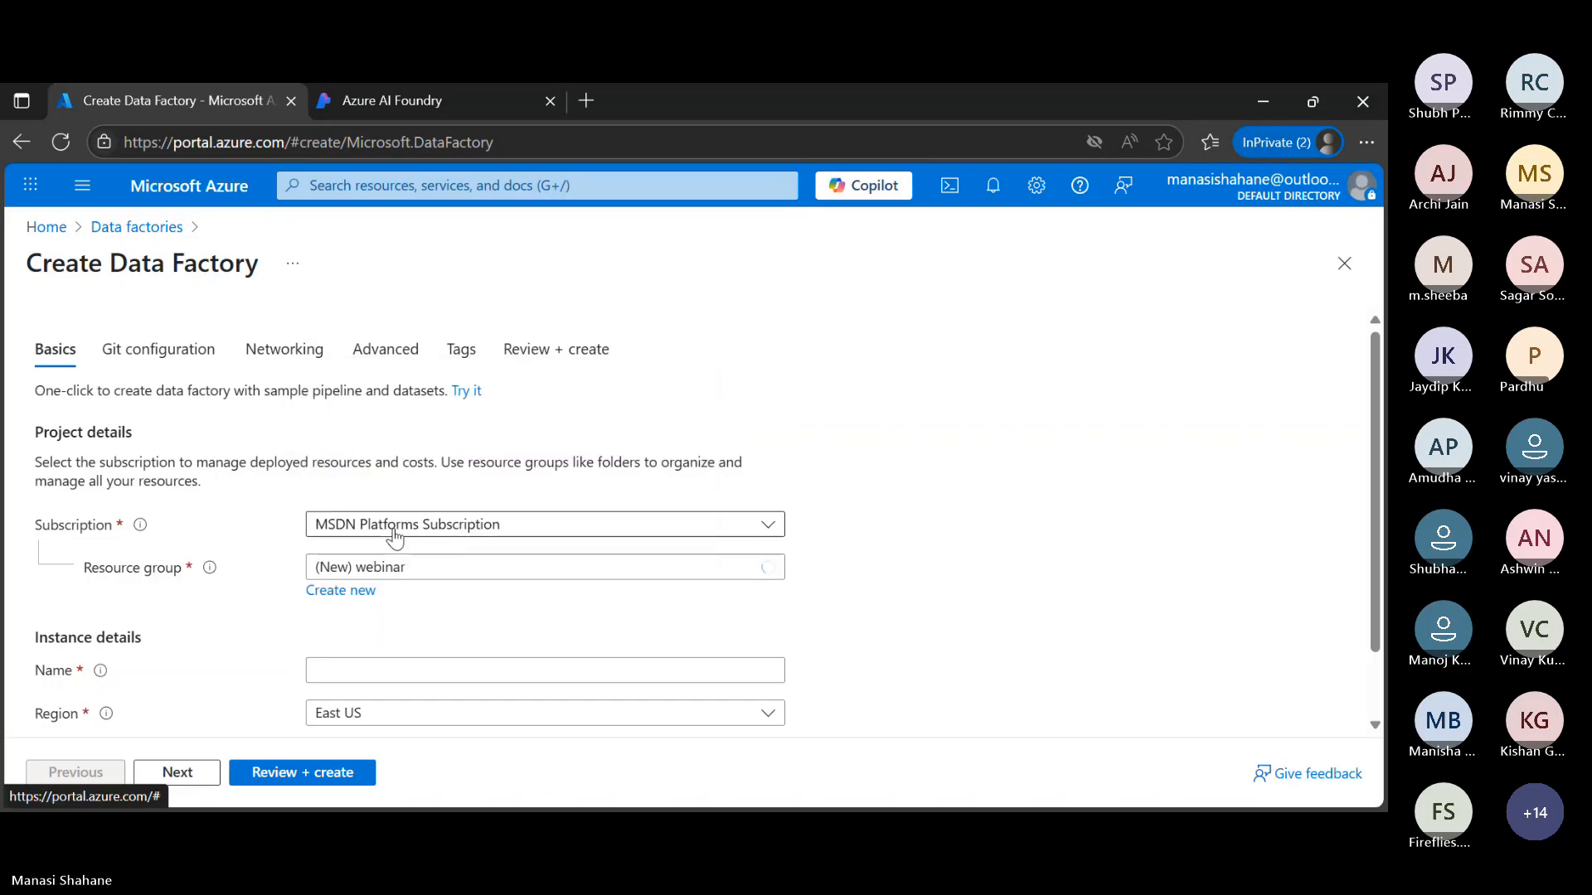
# Name the data factory instance "adfagenticaiintegration"
pyautogui.click(387, 672)
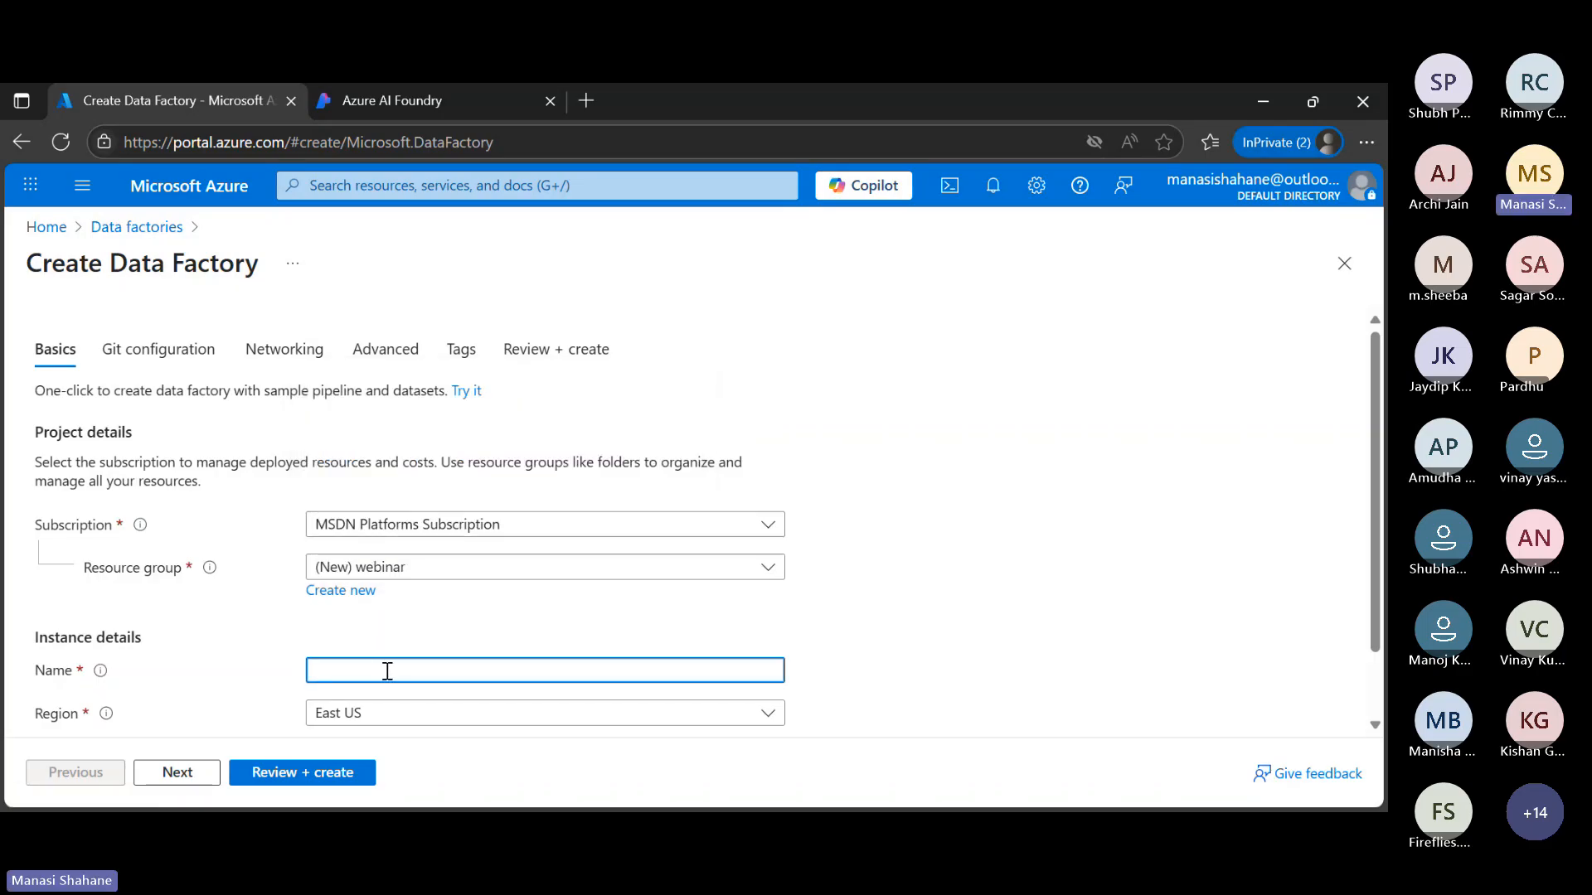
pyautogui.write('we')
pyautogui.press('BackSpace')
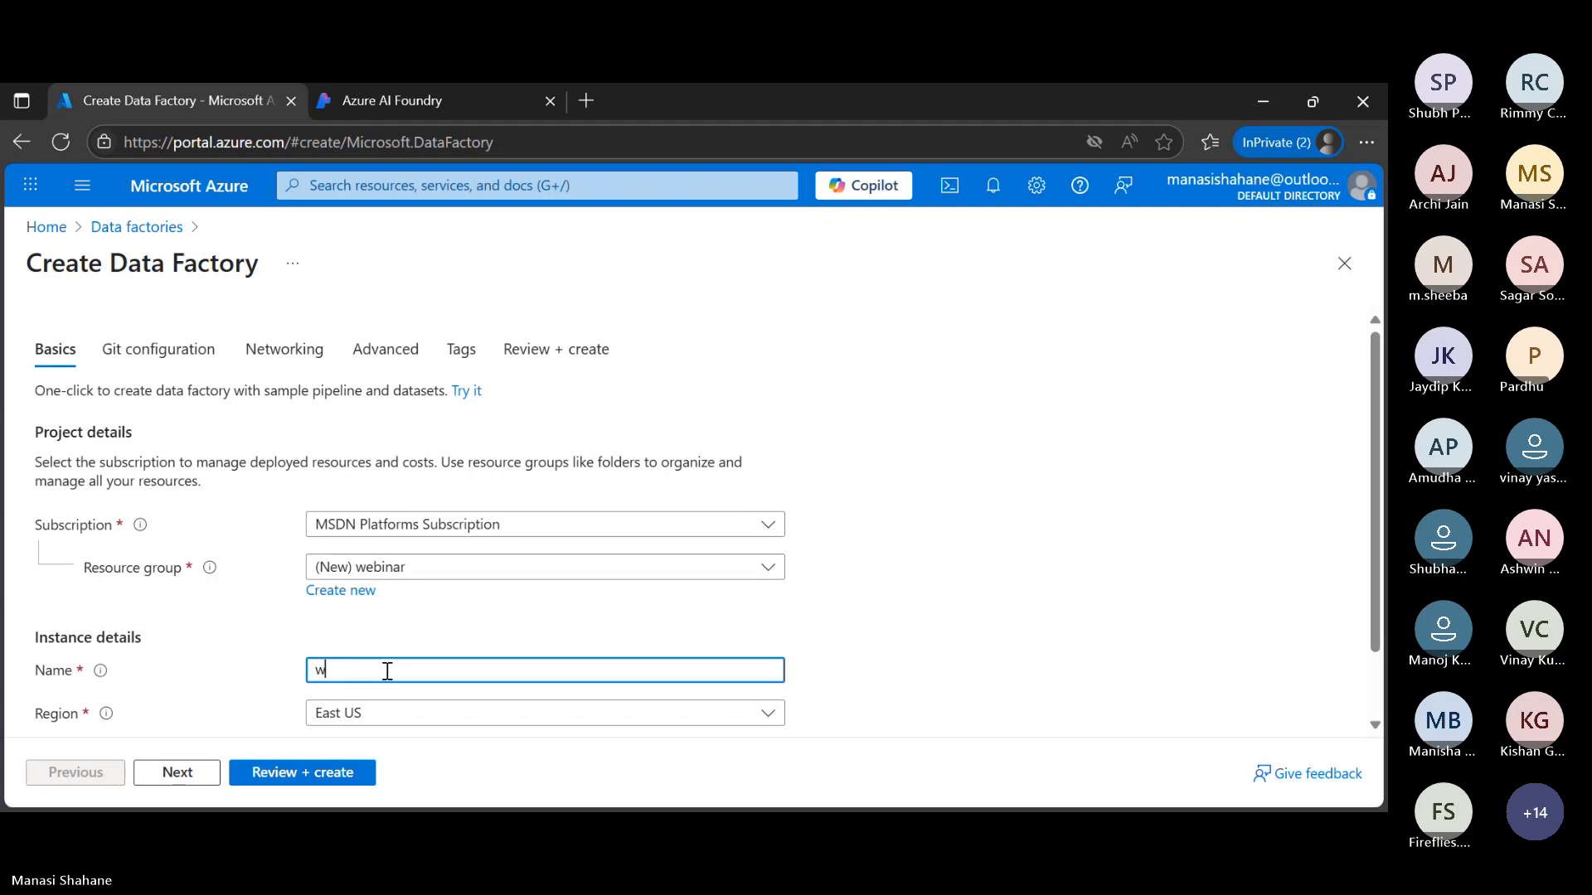
pyautogui.press('BackSpace')
pyautogui.write('adfa')
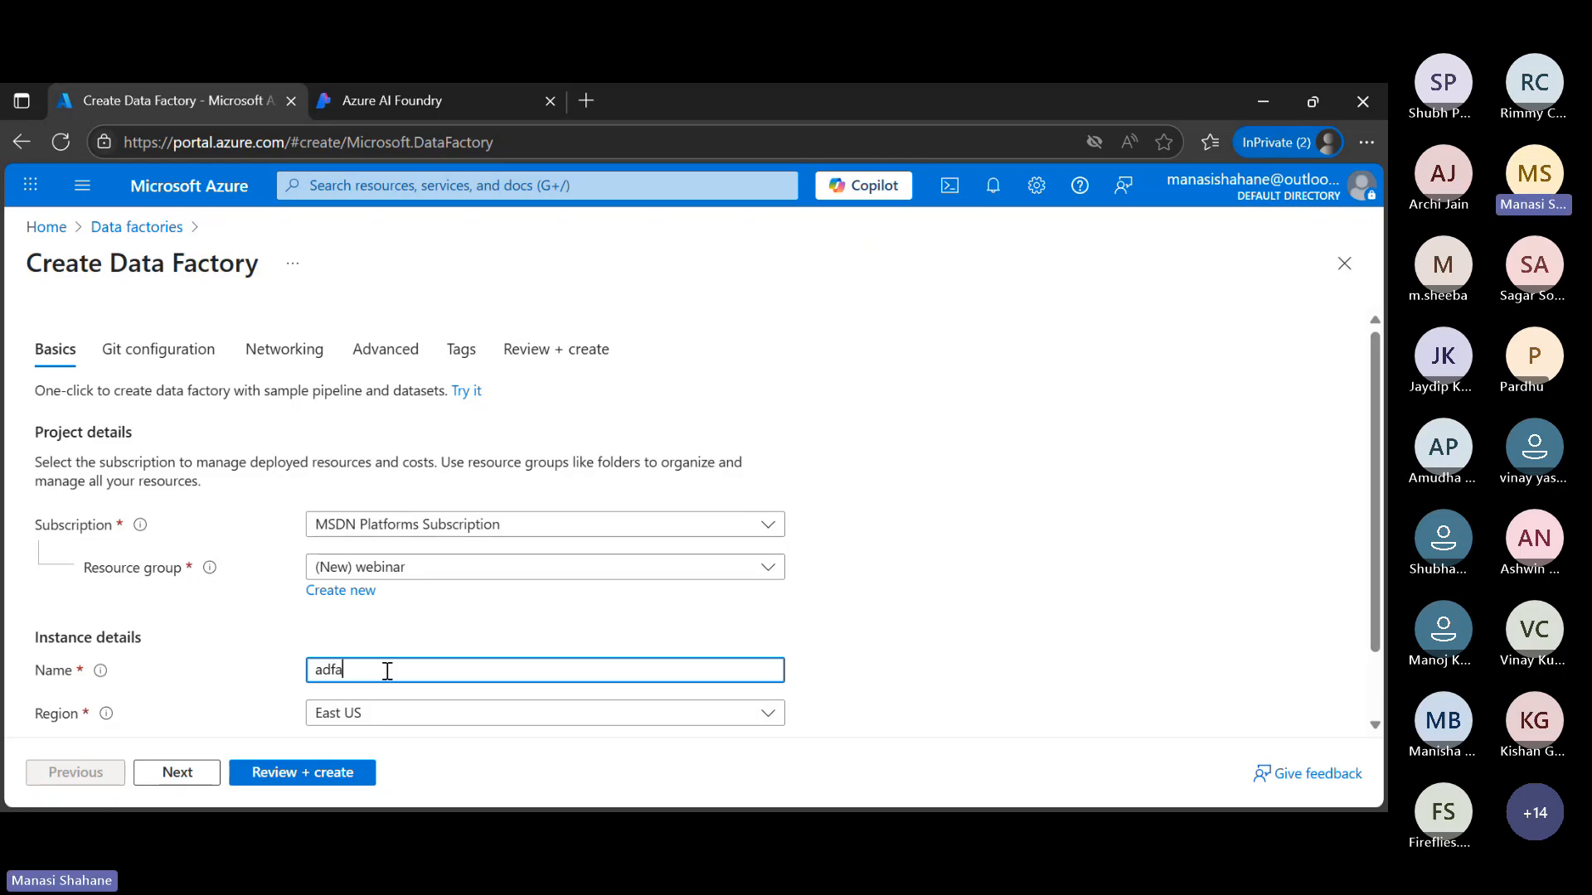
pyautogui.write('genticaiintegration')
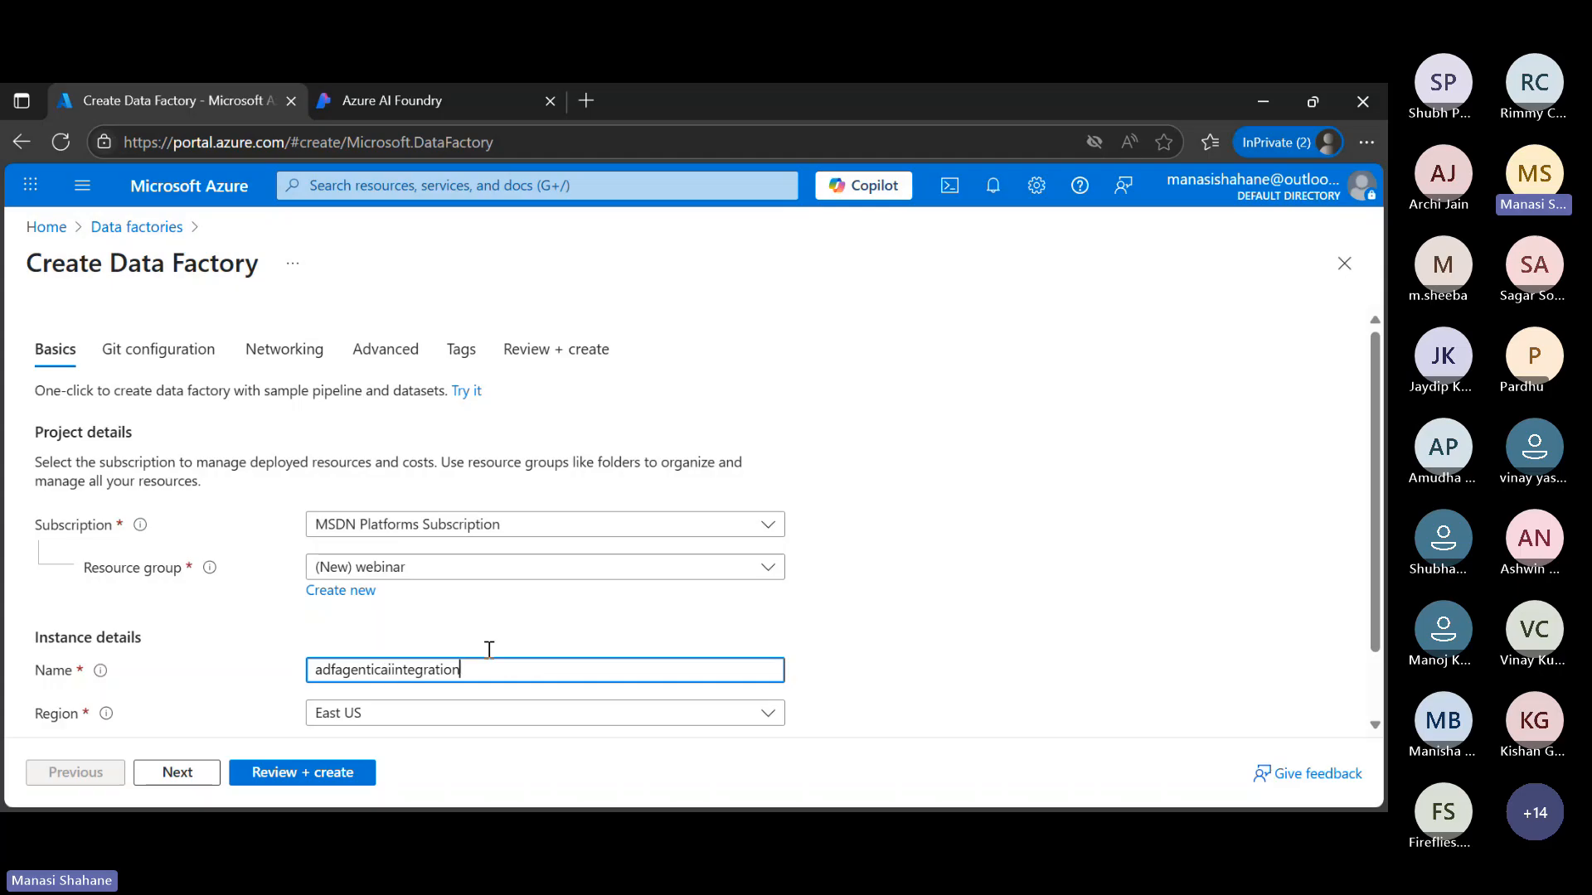
# Set the data factory's region to East US 2, then review the configuration and create the factory
pyautogui.scroll(-1, 942, 592)
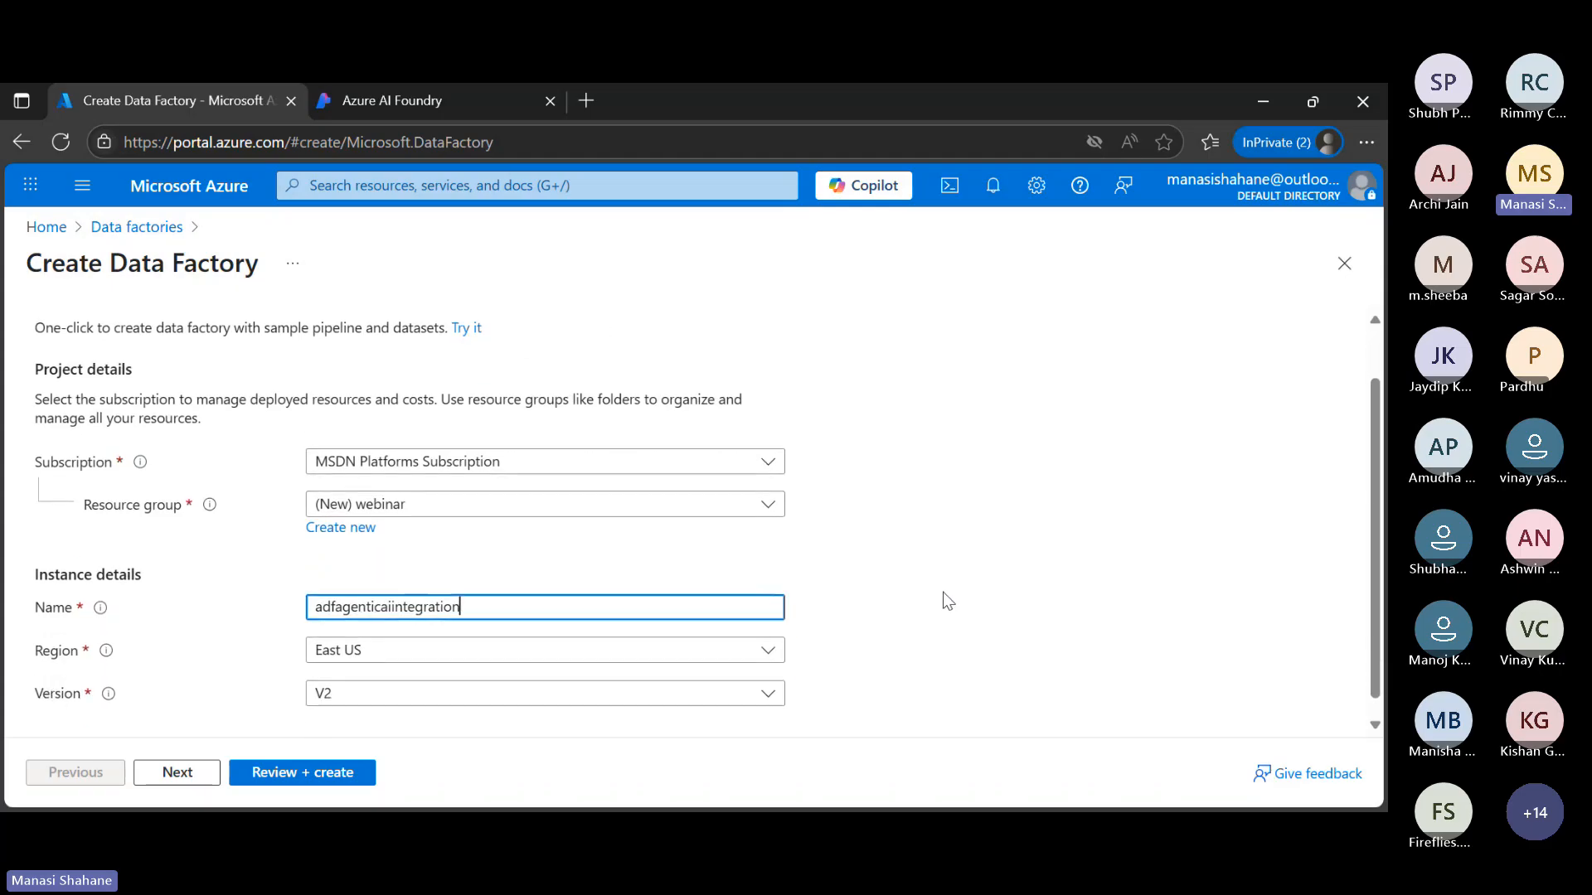
pyautogui.click(756, 651)
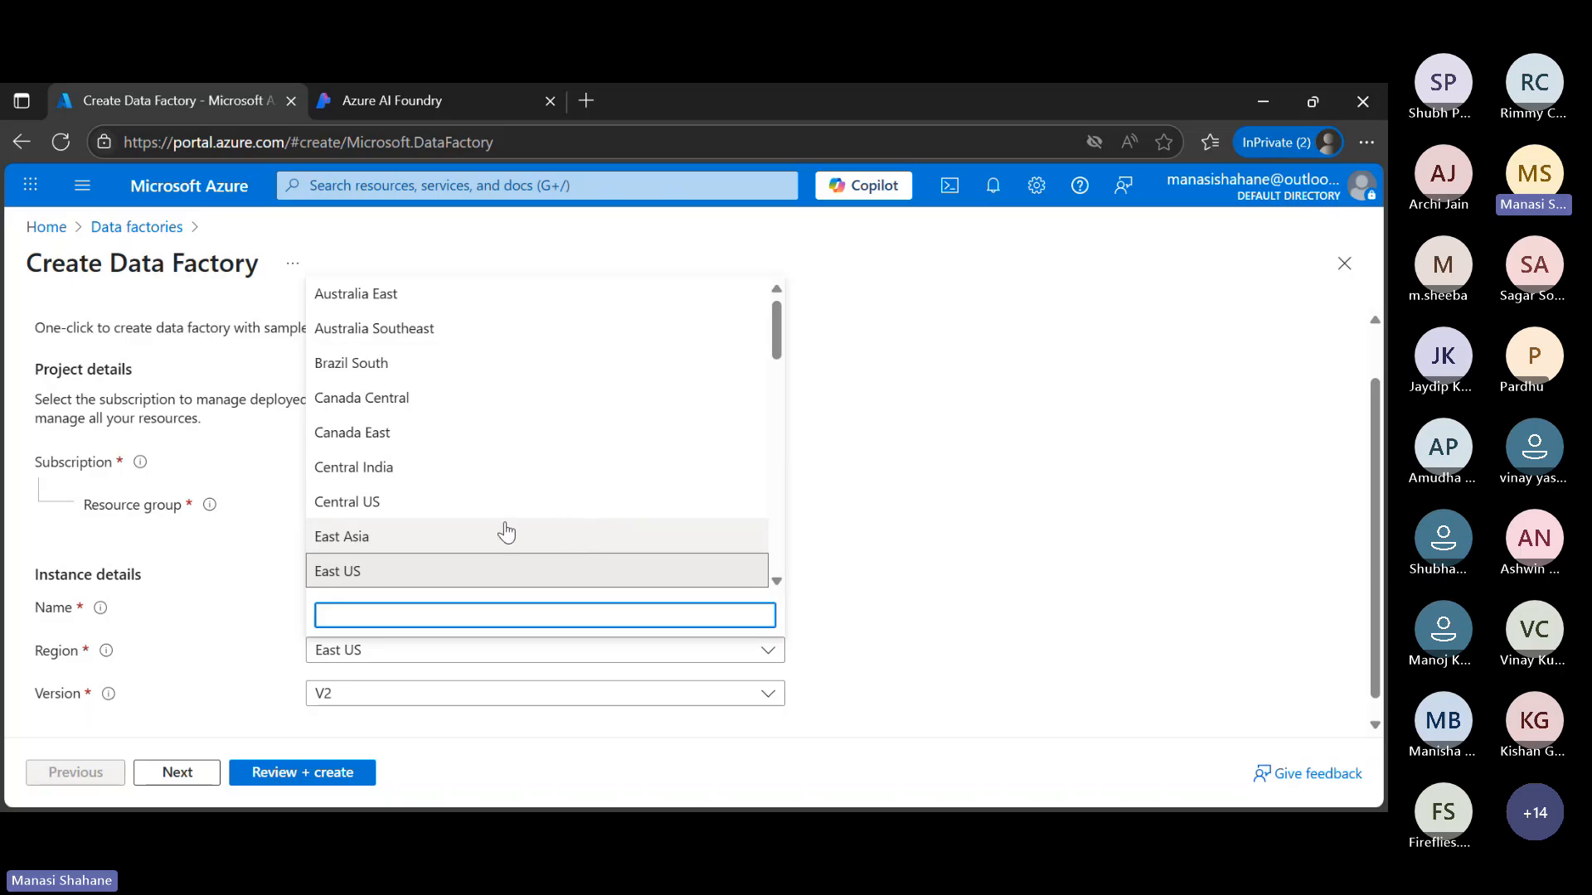
pyautogui.scroll(-2, 500, 534)
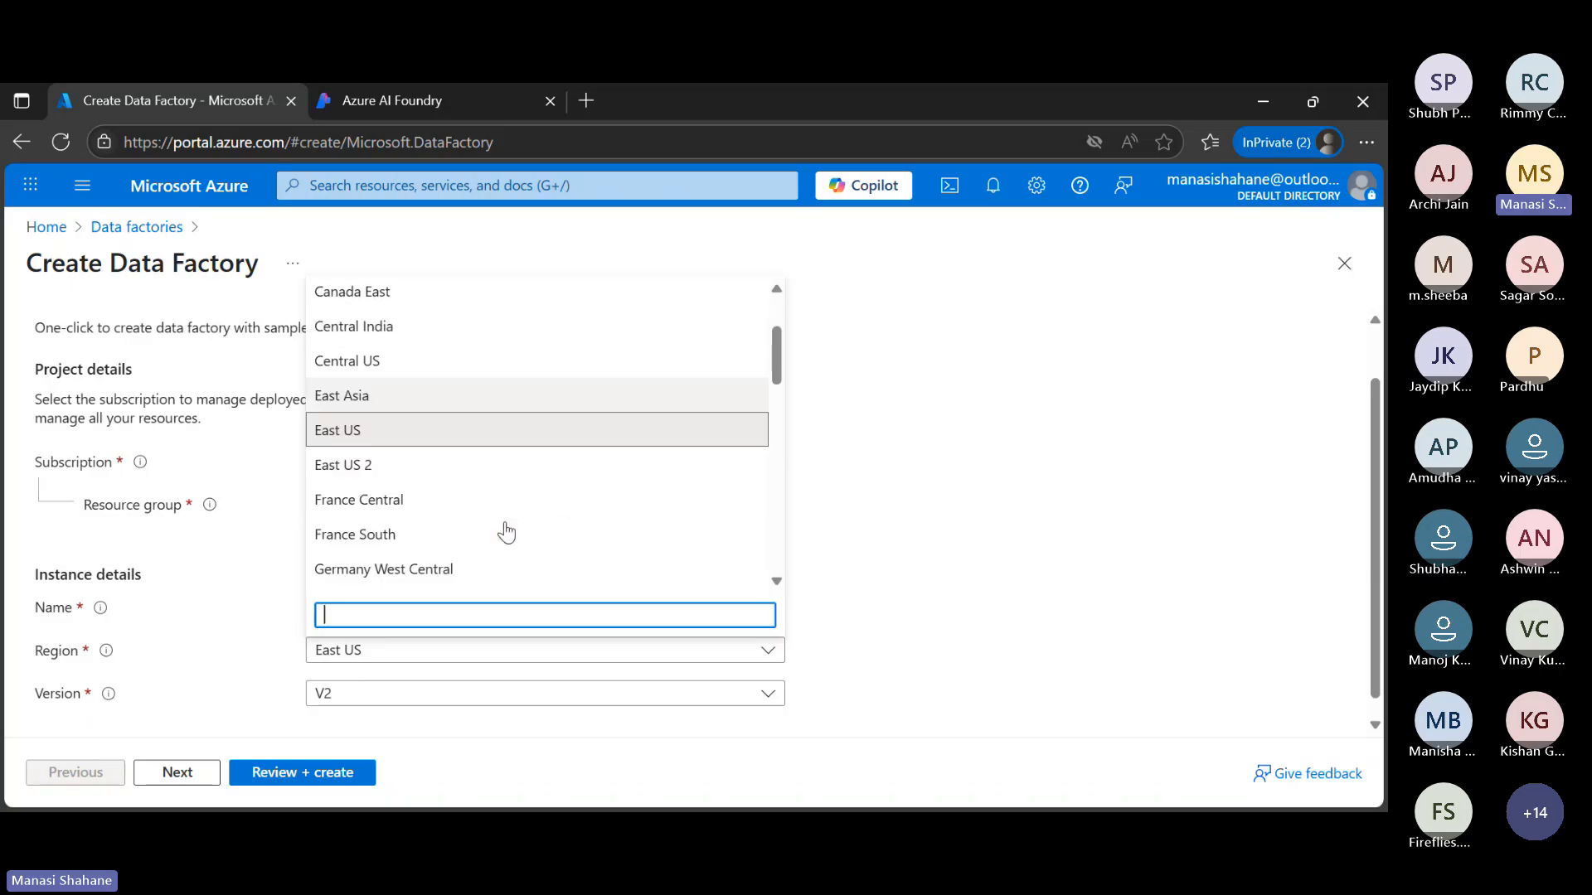
pyautogui.click(382, 468)
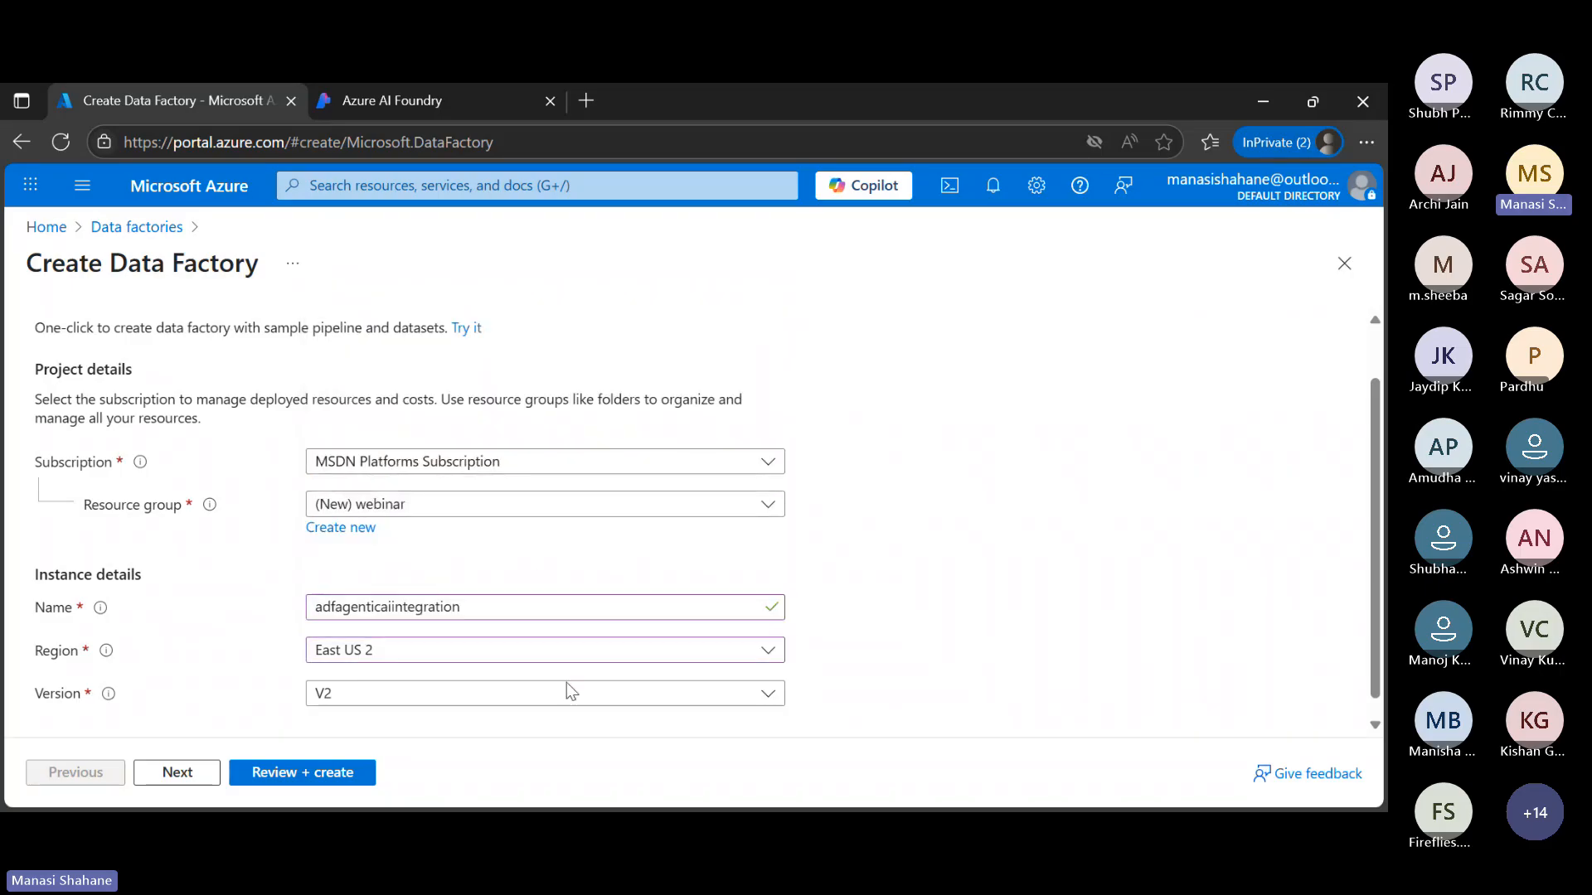
pyautogui.click(311, 773)
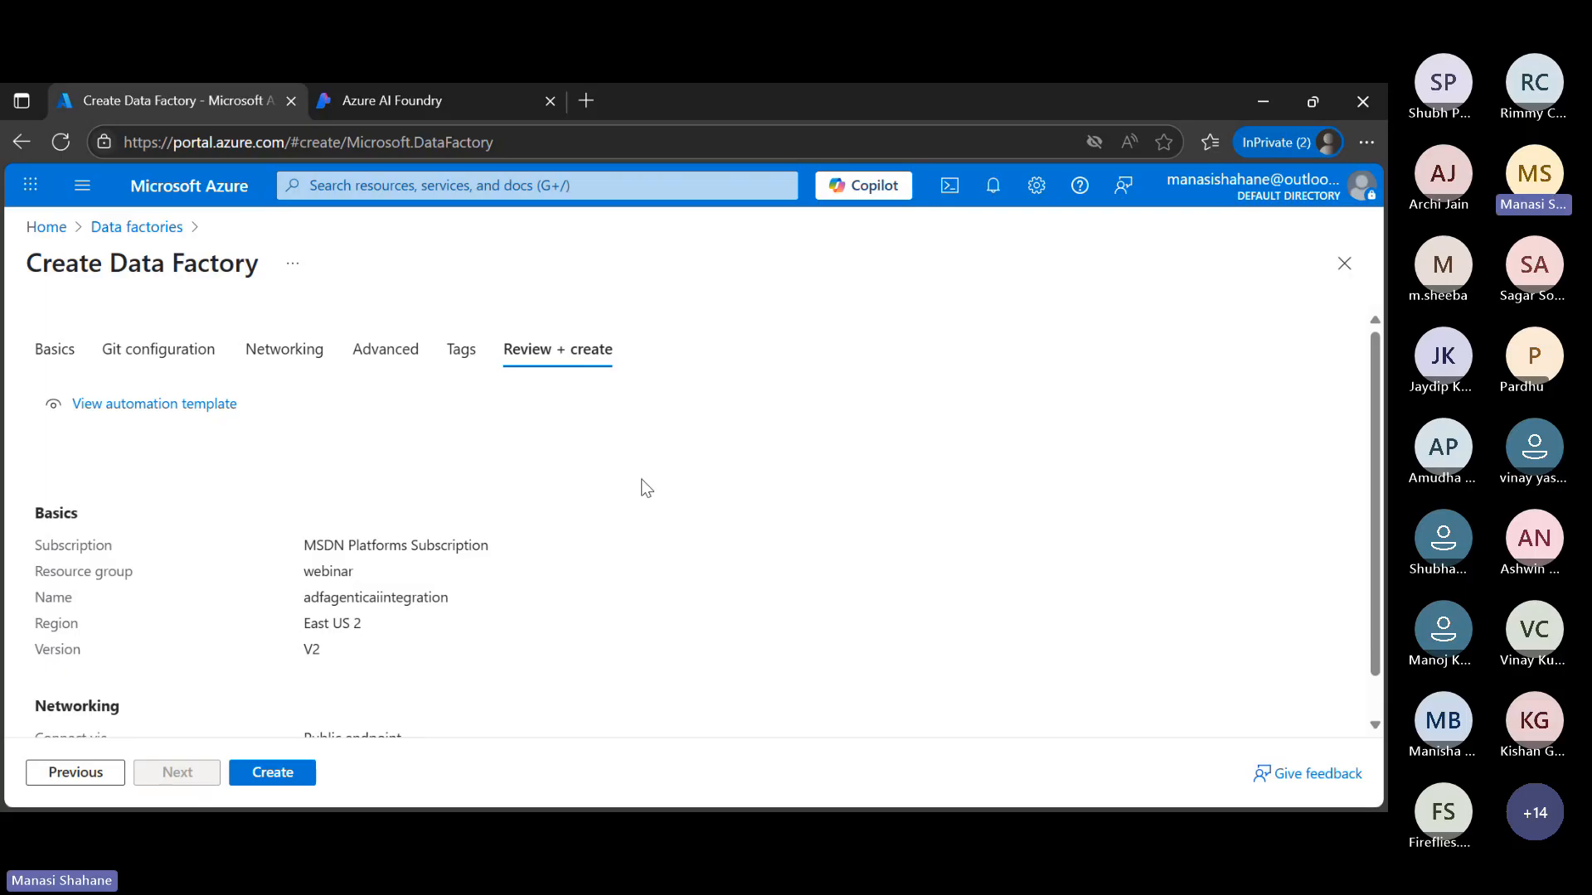
pyautogui.click(293, 774)
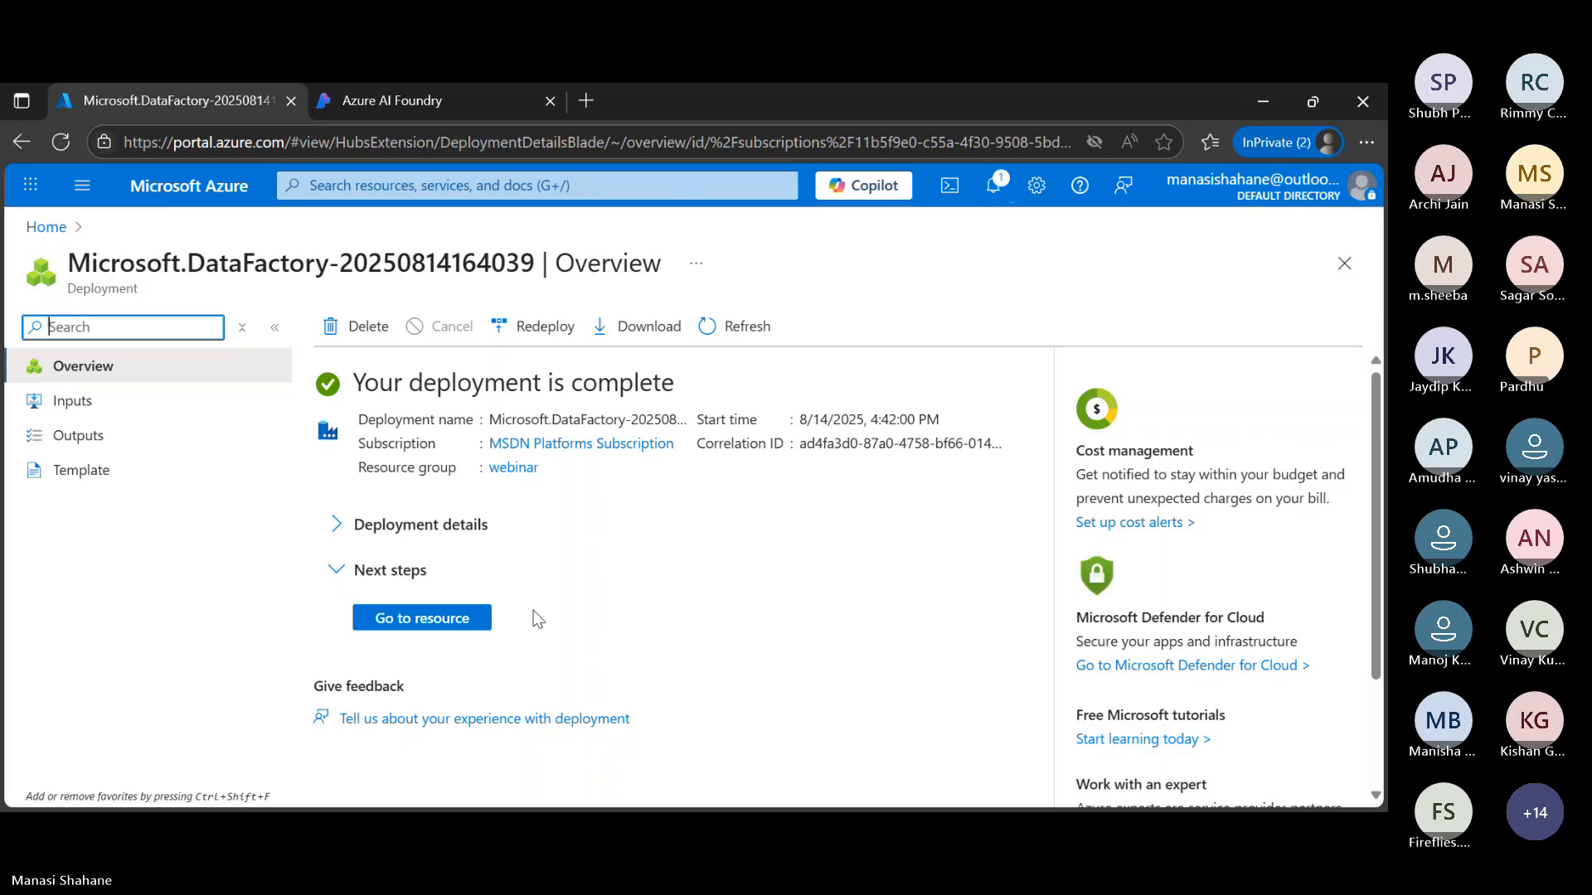
# Return to the Data factories list, refresh it and open the adfagenticaiintegration factory
pyautogui.click(46, 227)
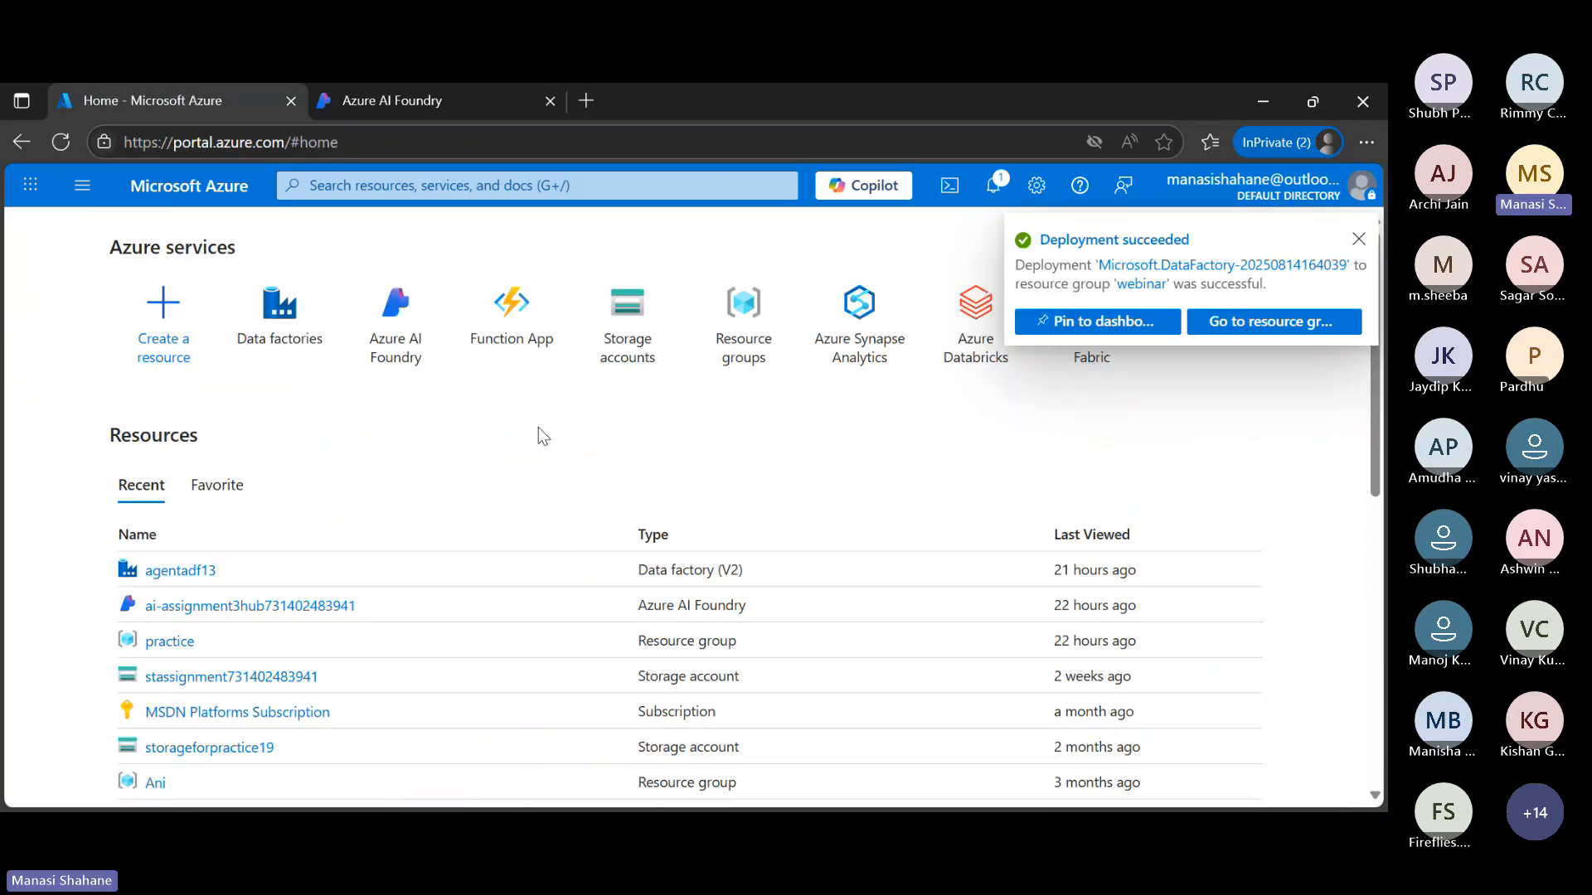
pyautogui.click(279, 309)
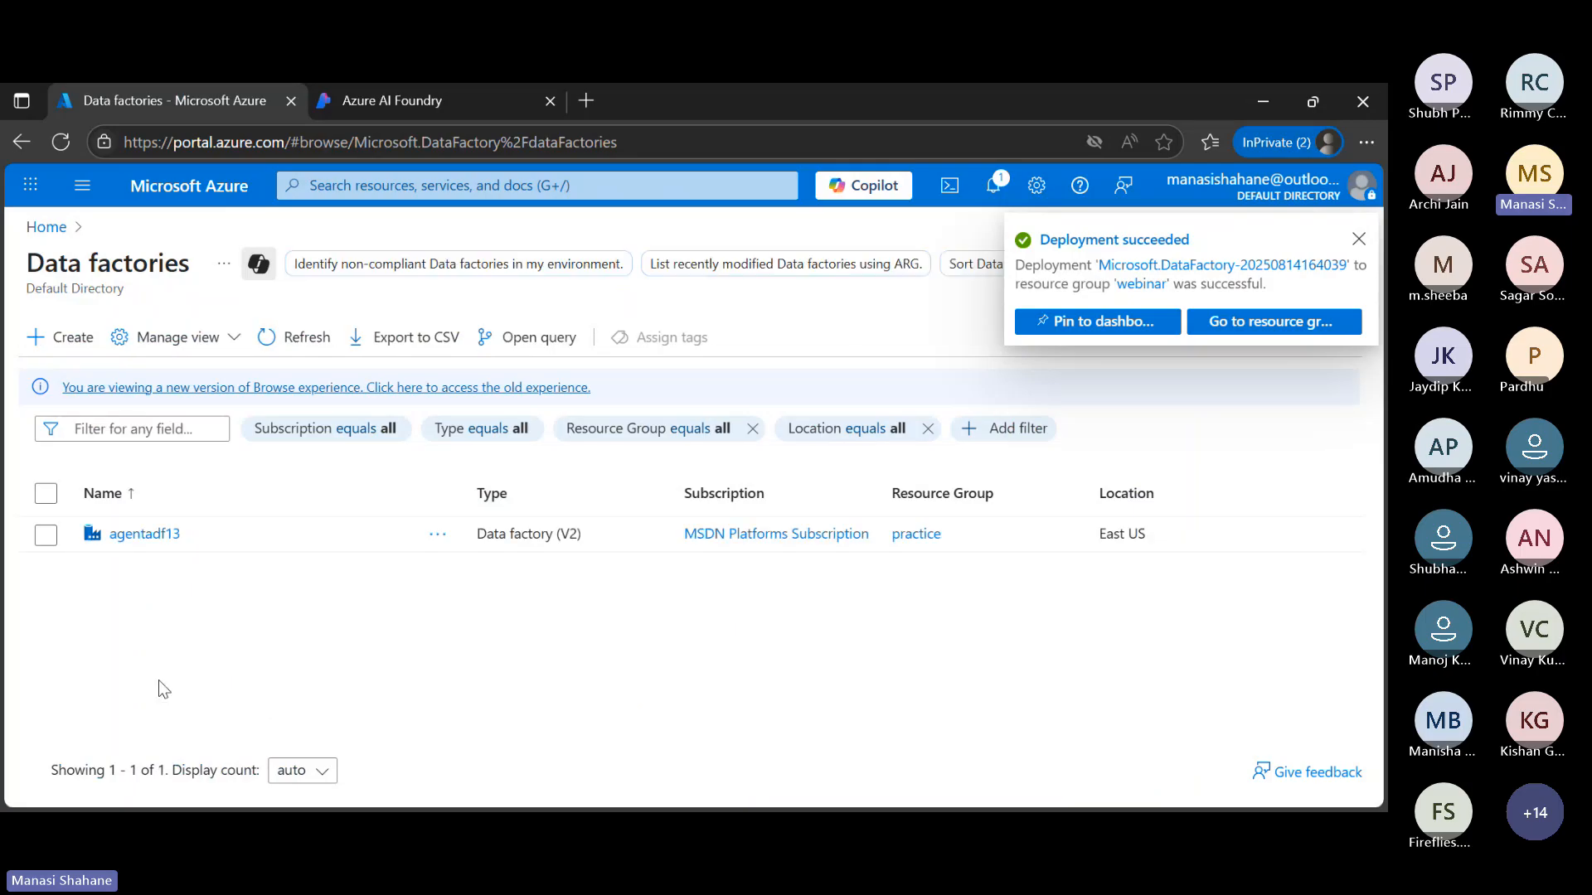
pyautogui.click(293, 357)
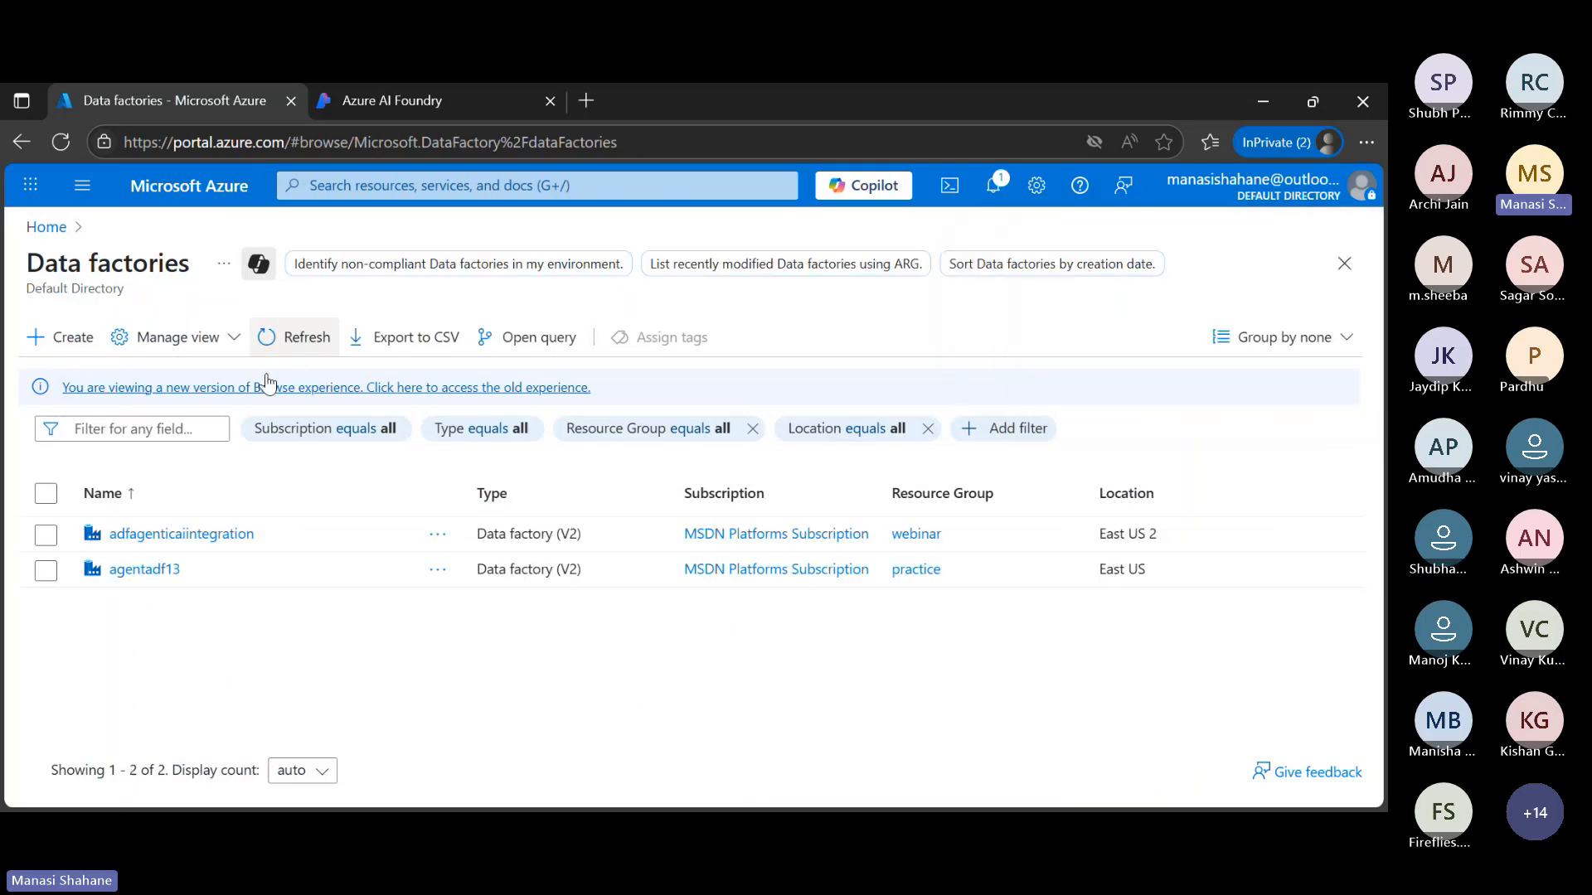
pyautogui.click(190, 534)
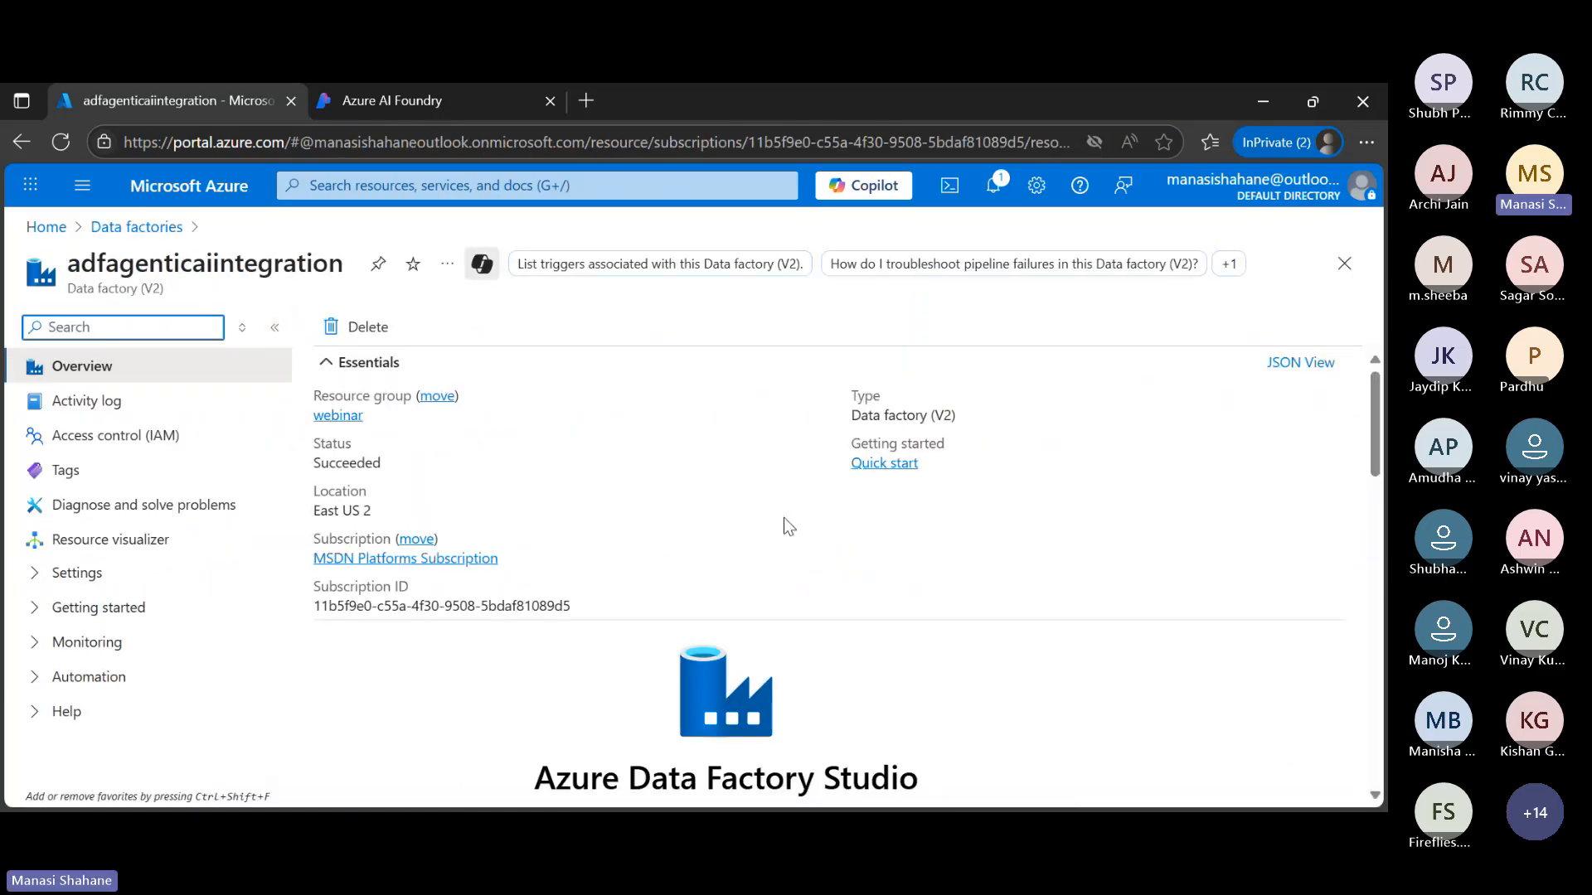
# Launch Azure Data Factory Studio for the adfagenticaiintegration factory, then return to the factory's overview page
pyautogui.scroll(-1, 783, 517)
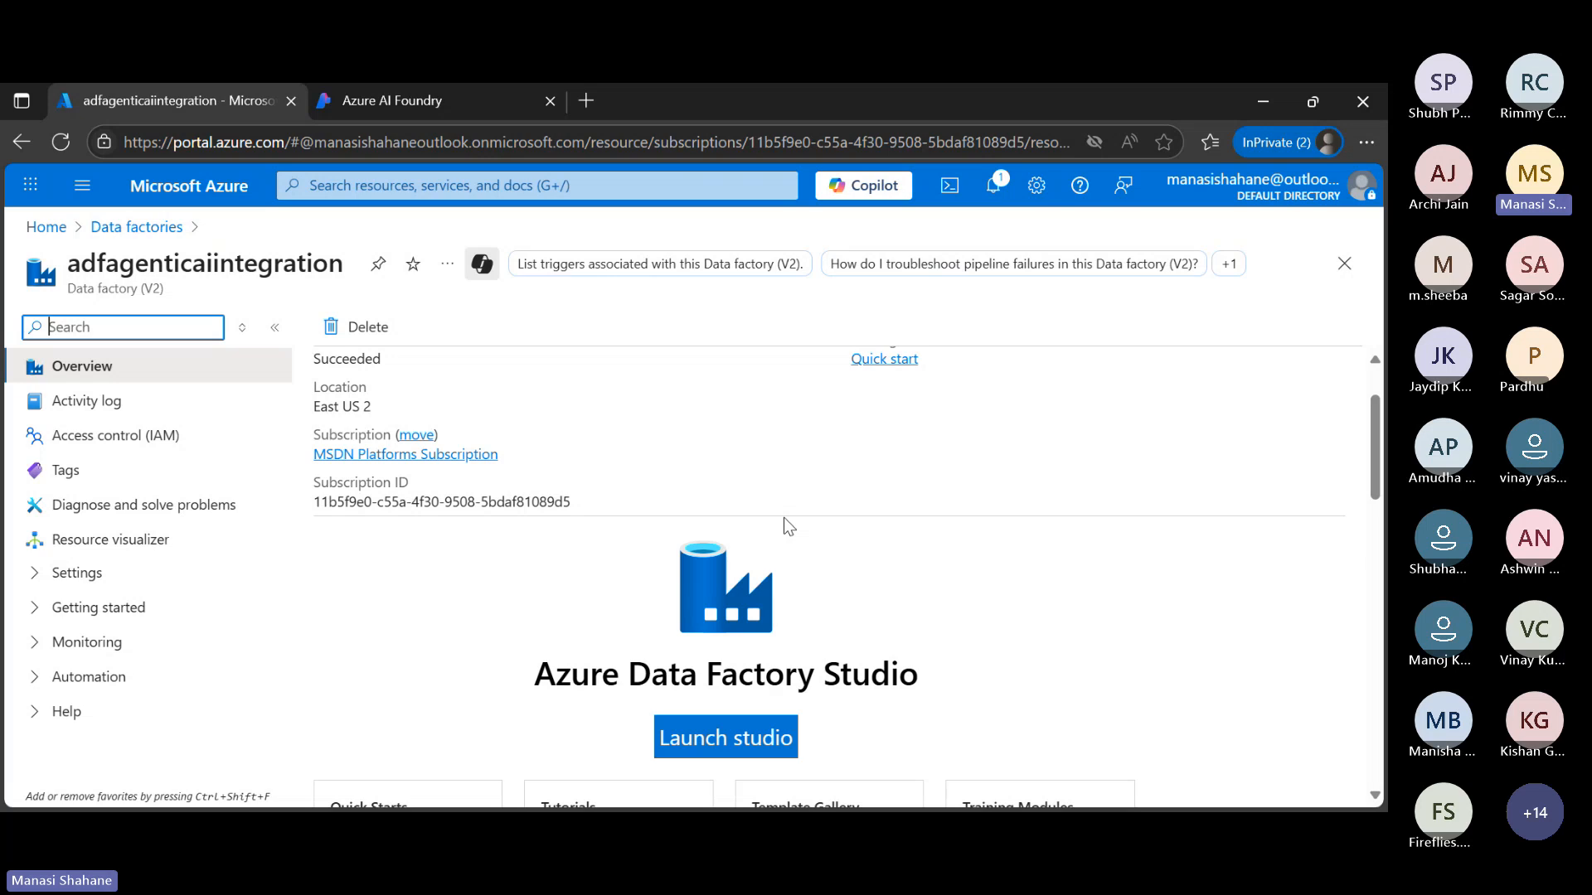
pyautogui.click(751, 737)
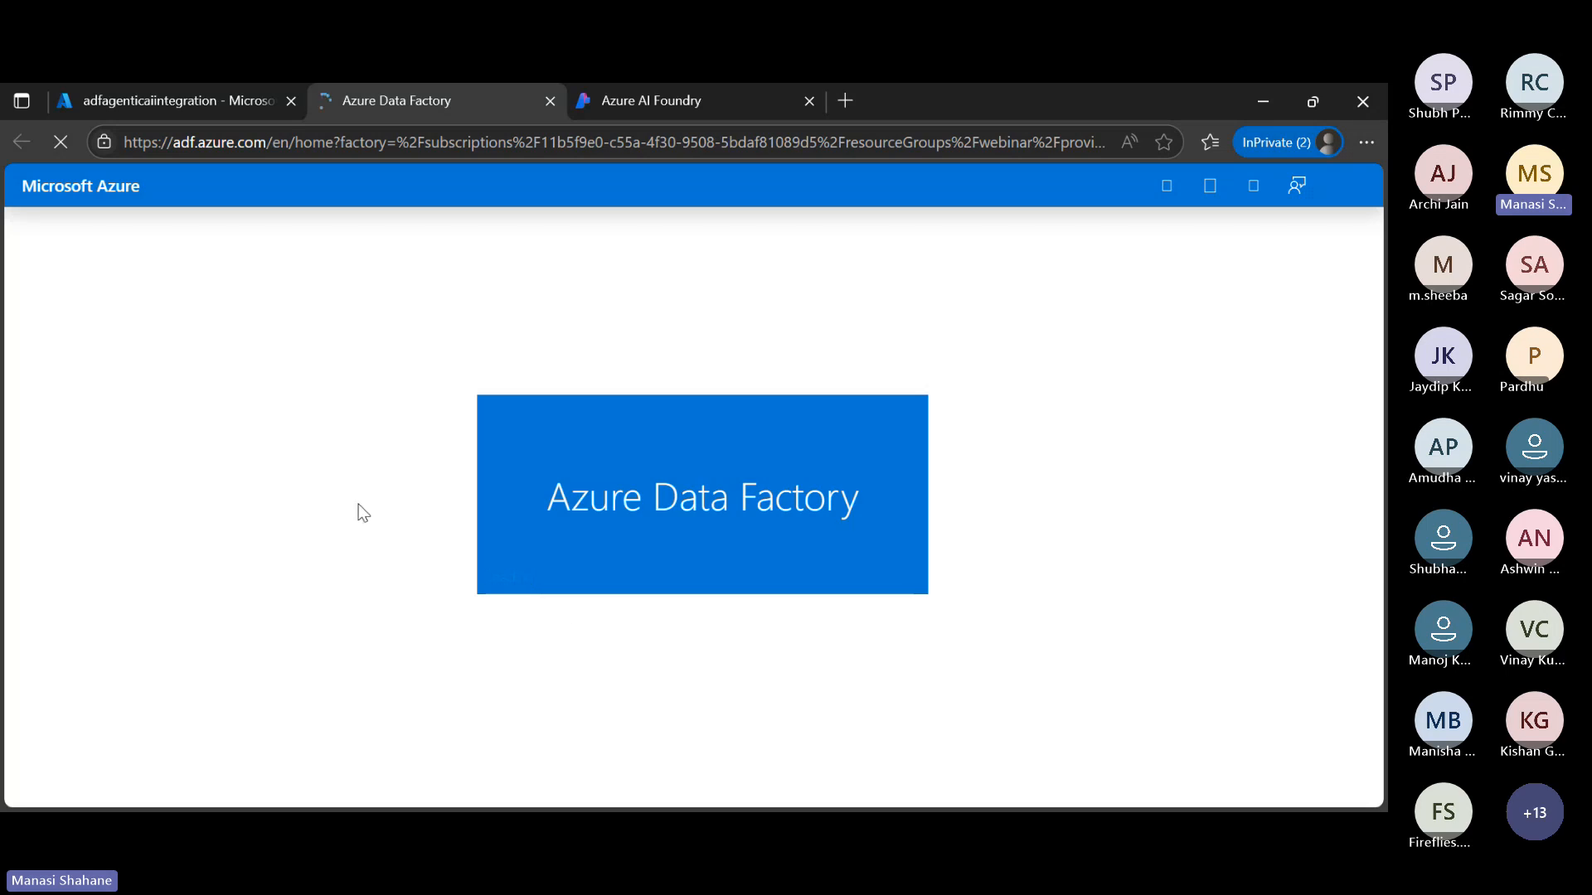
pyautogui.click(189, 98)
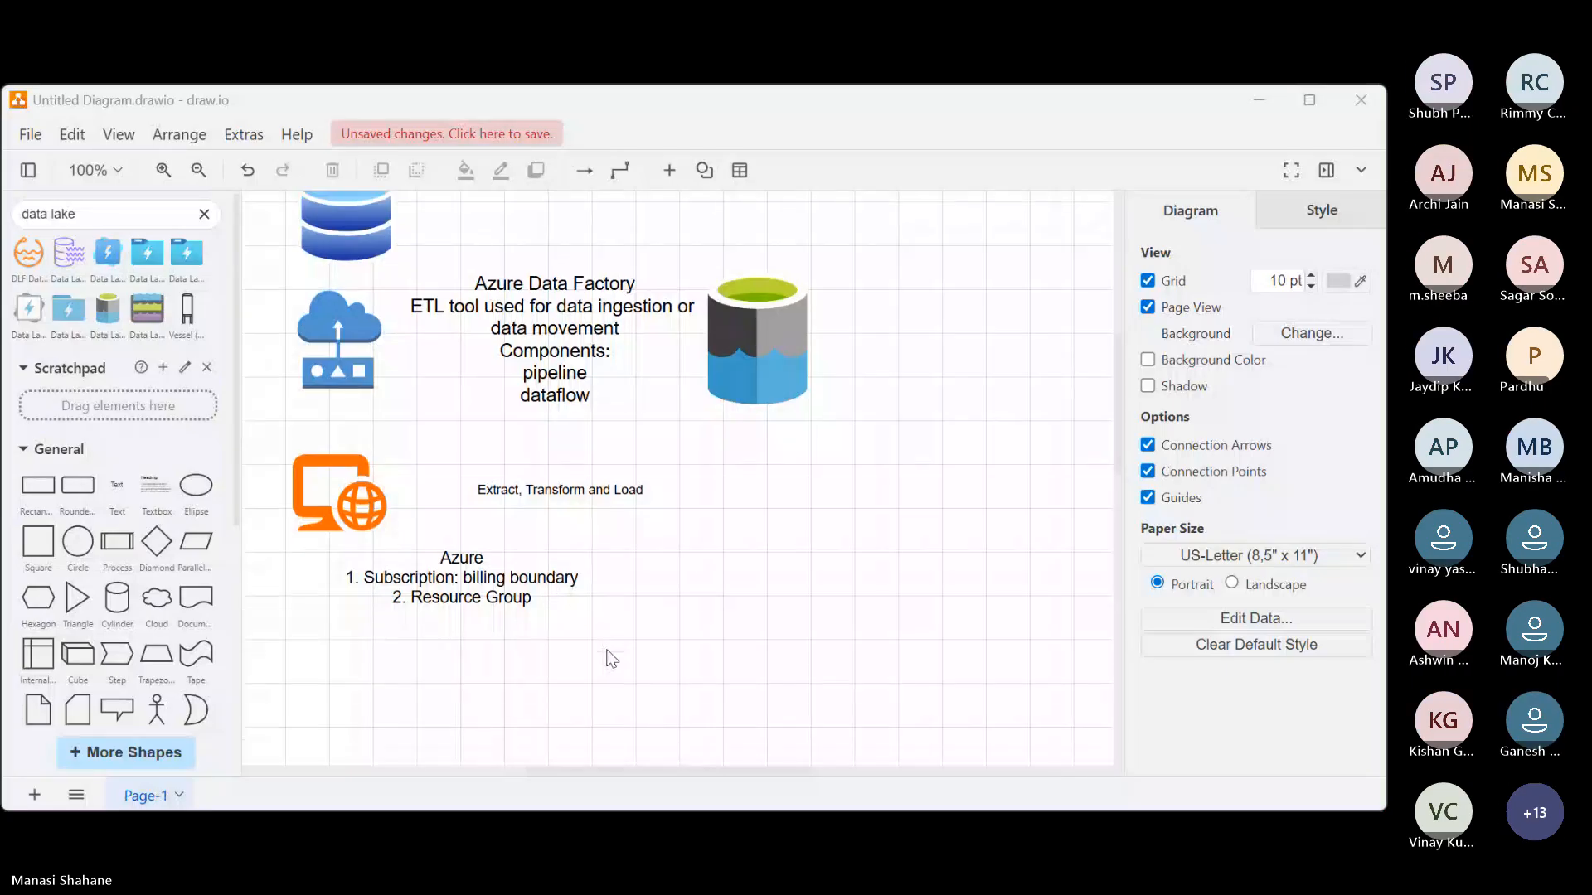
# In draw.io, clear the "data lake" shape search and add ", activity (action)" after "pipeline" in the Azure Data Factory text
pyautogui.scroll(-5, 611, 659)
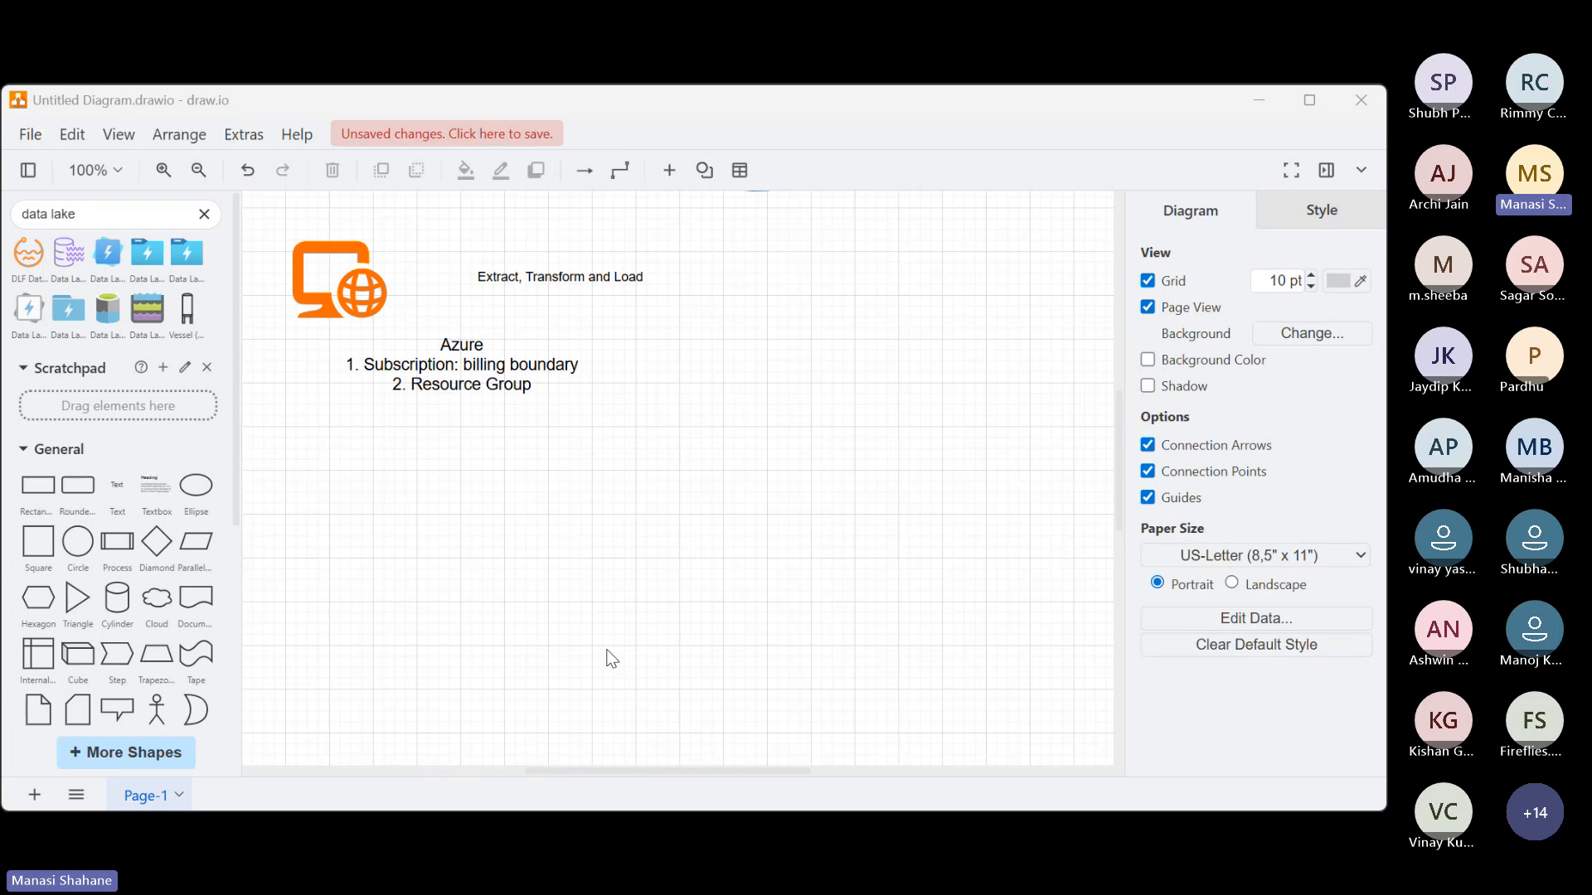
pyautogui.click(204, 214)
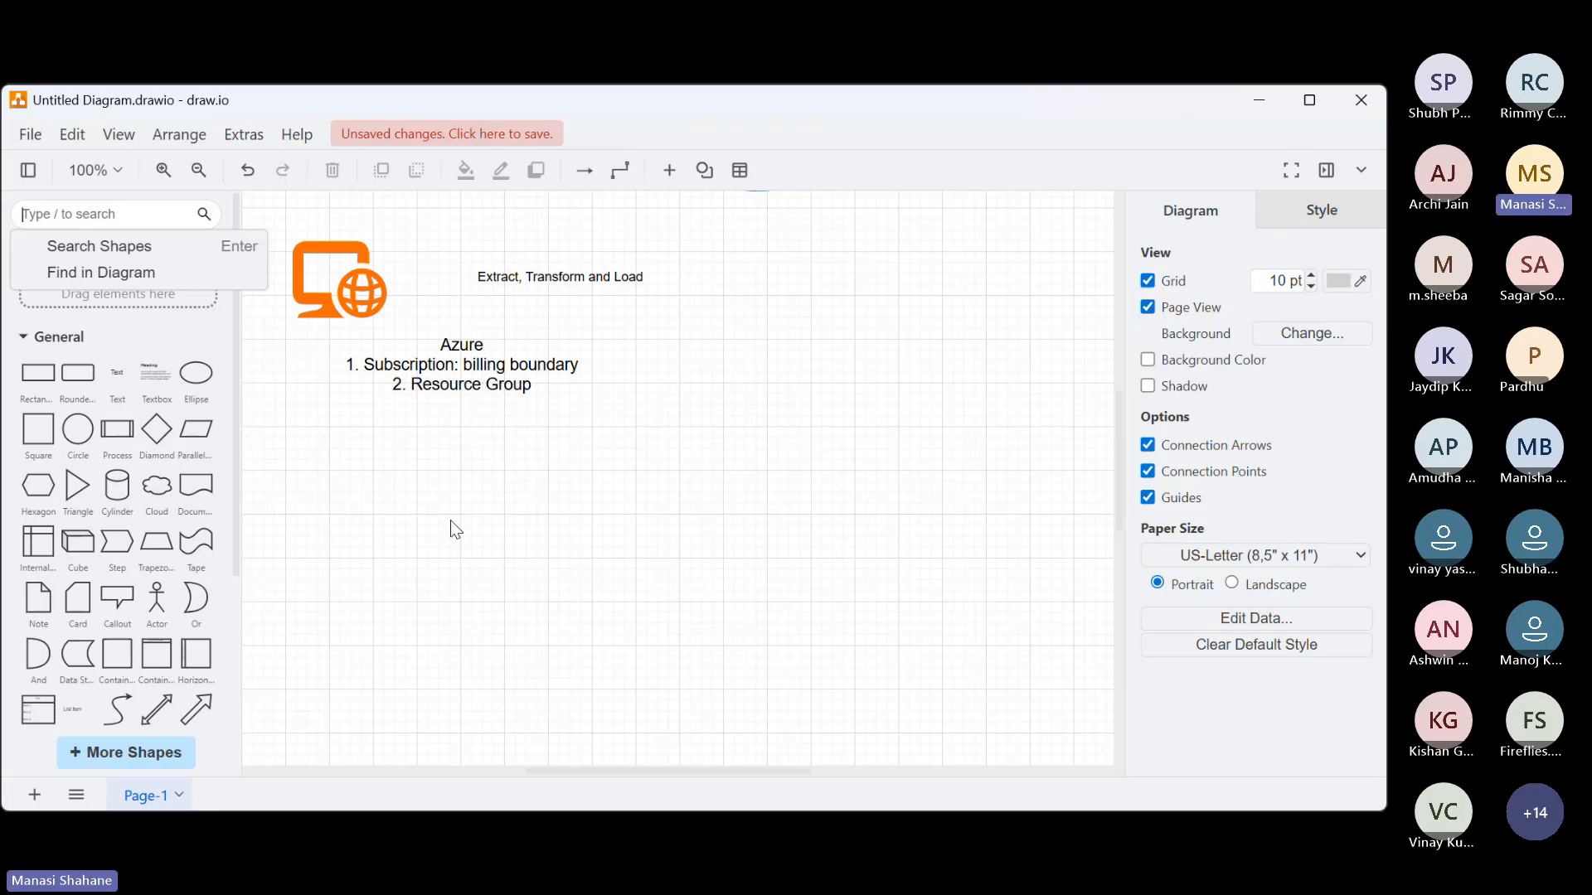
pyautogui.scroll(5, 762, 472)
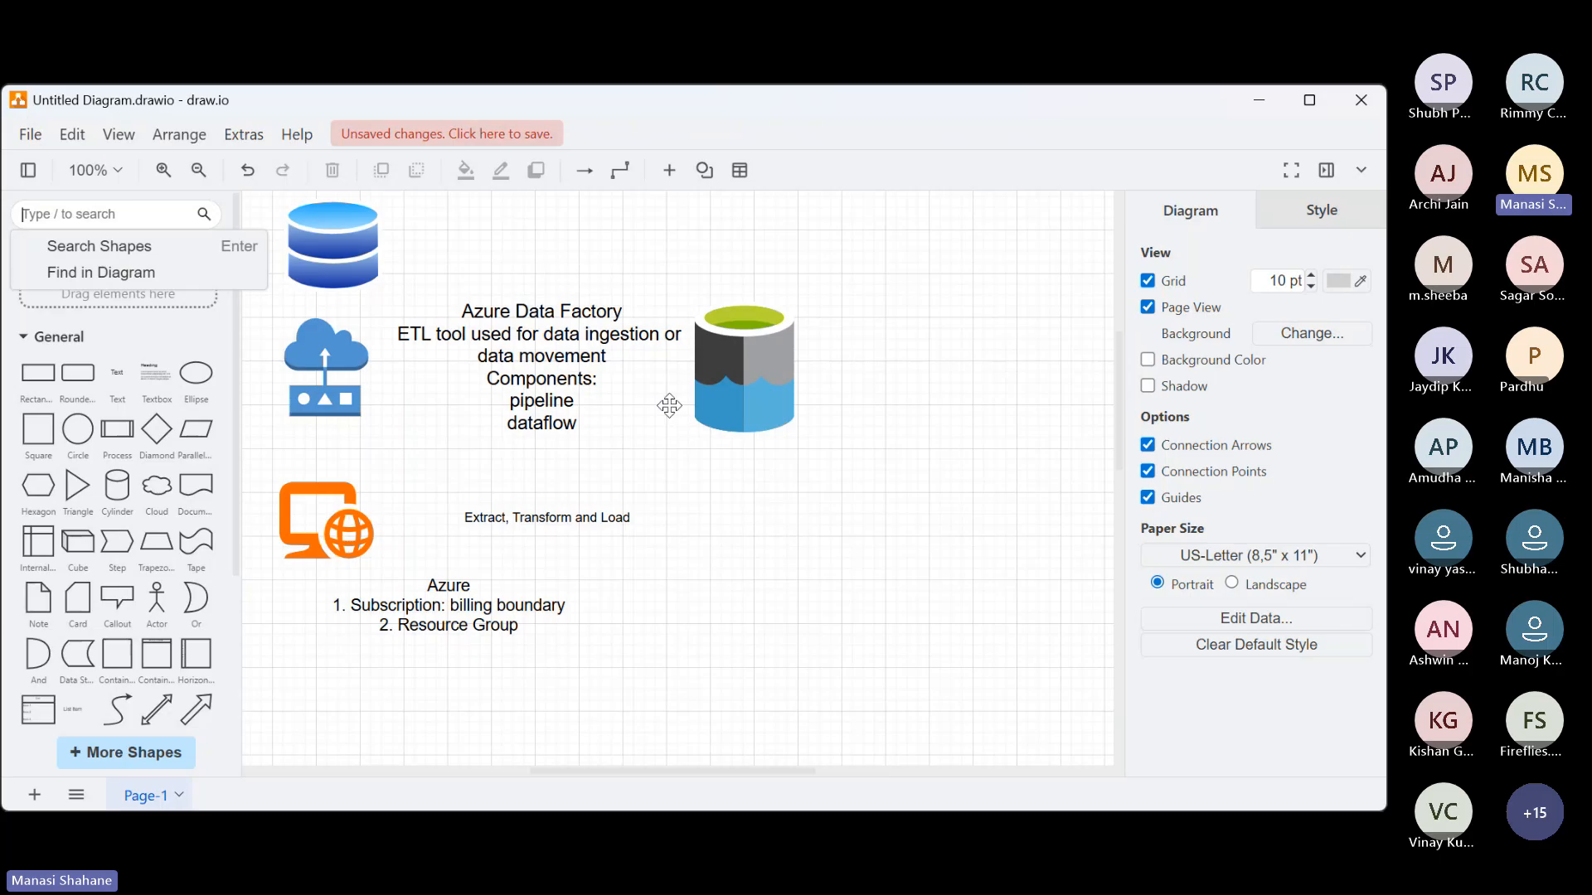
pyautogui.doubleClick(606, 408)
pyautogui.click(603, 406)
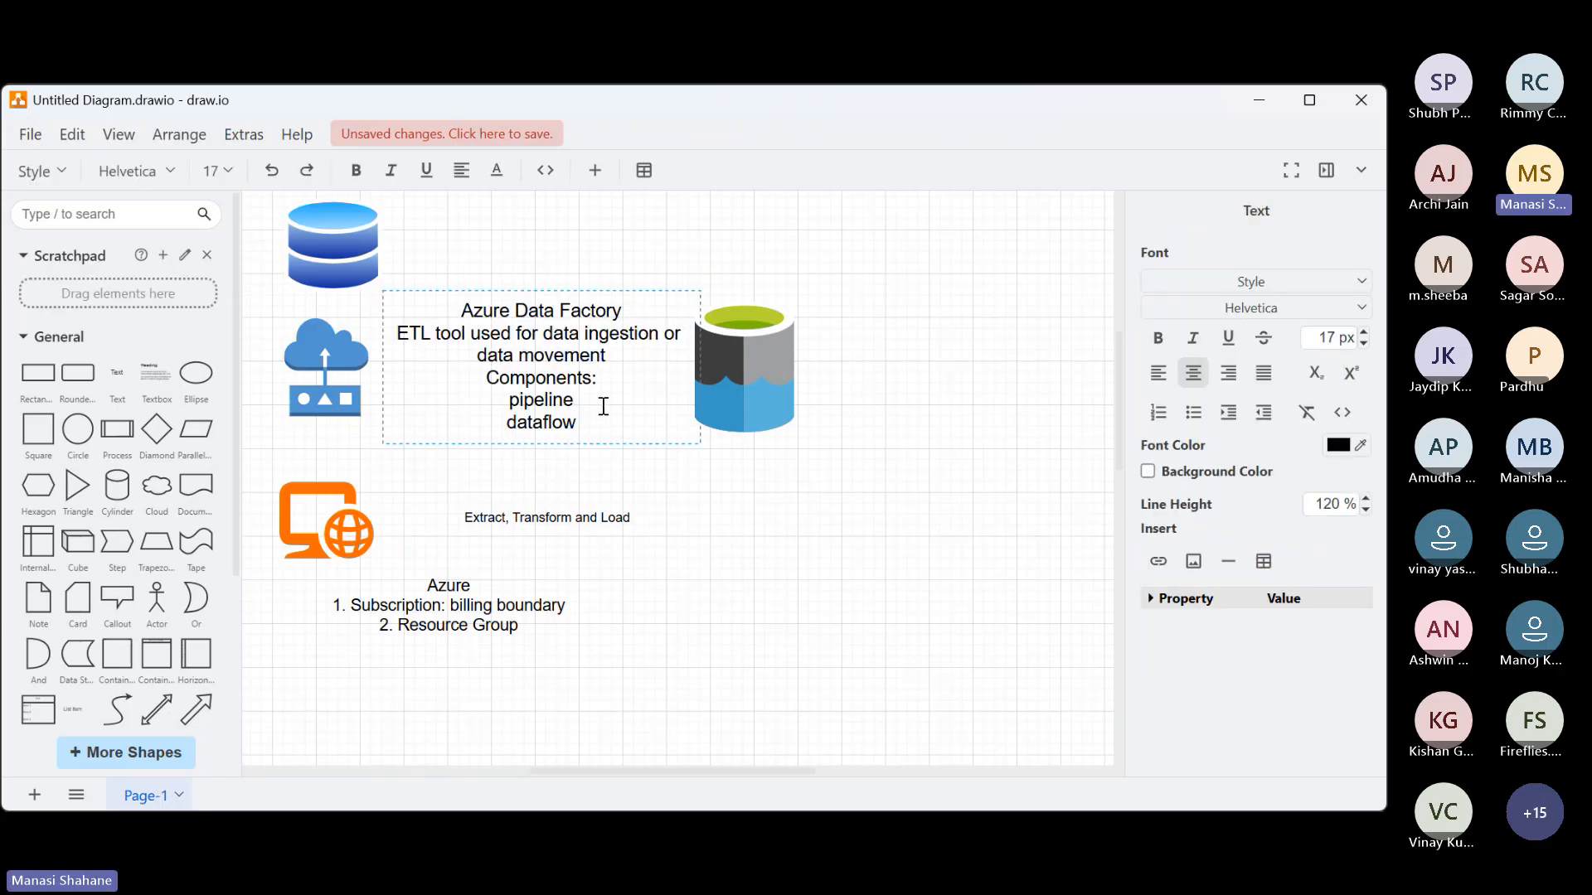
pyautogui.write(', ac')
pyautogui.write('tivity')
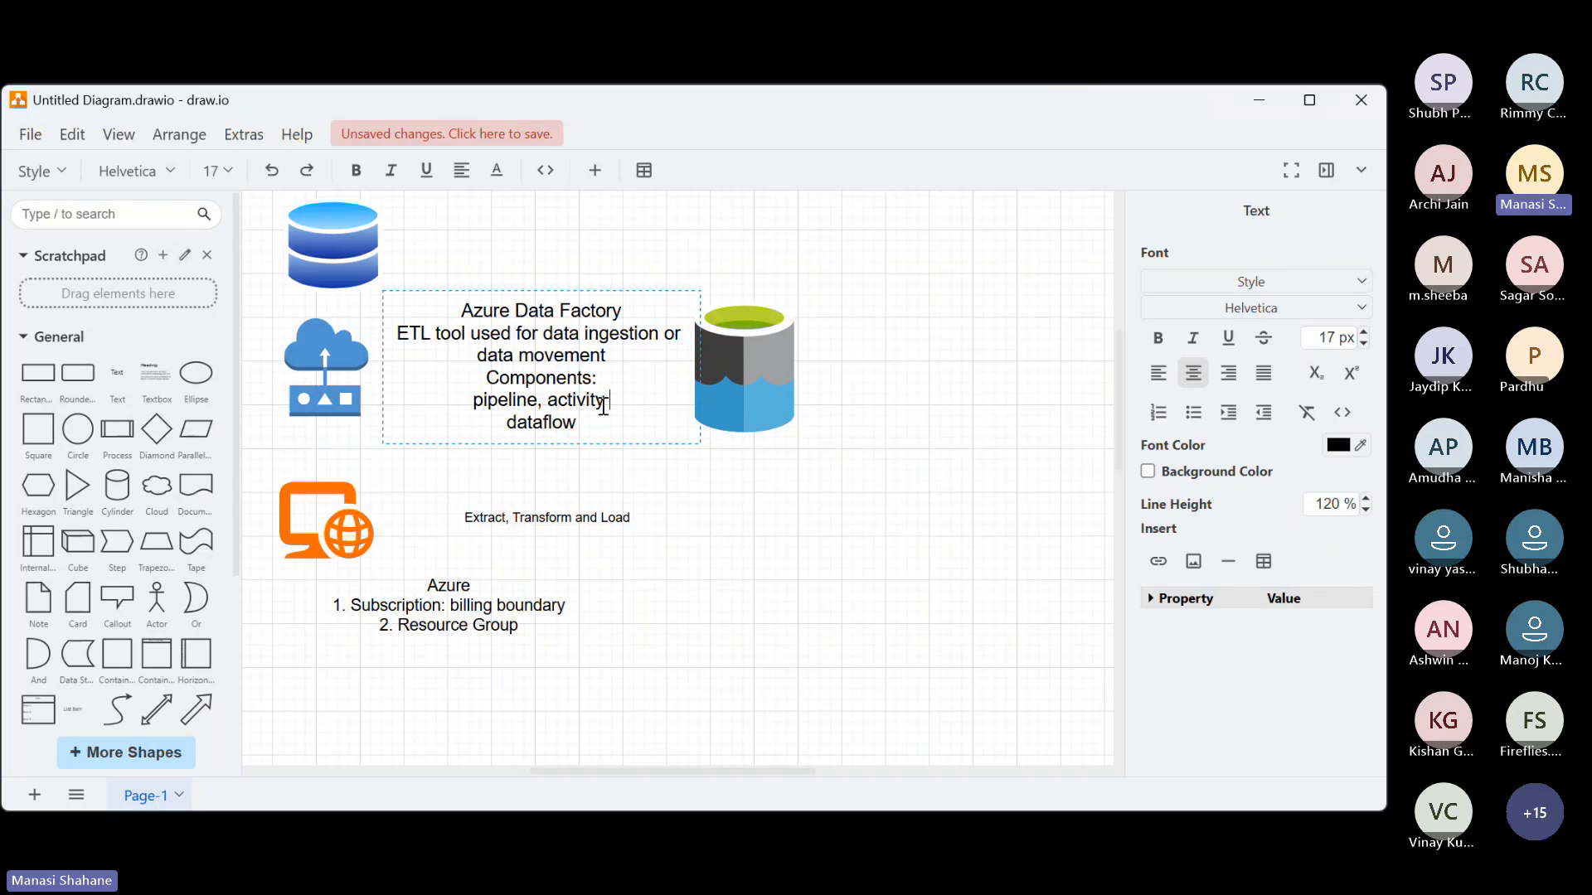
pyautogui.write(' (action')
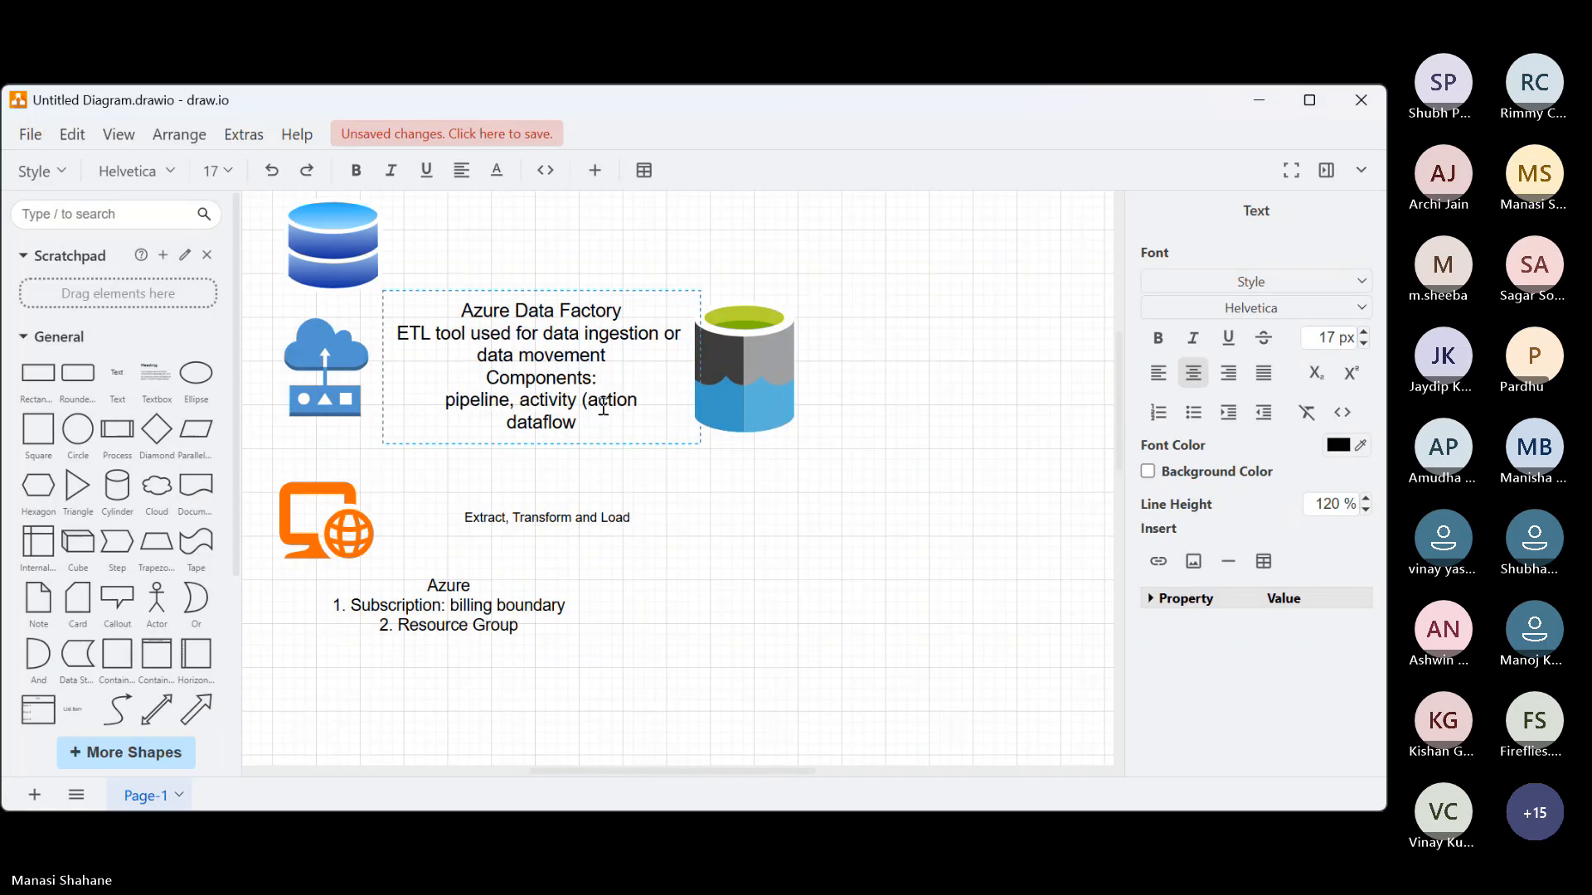
pyautogui.write(')')
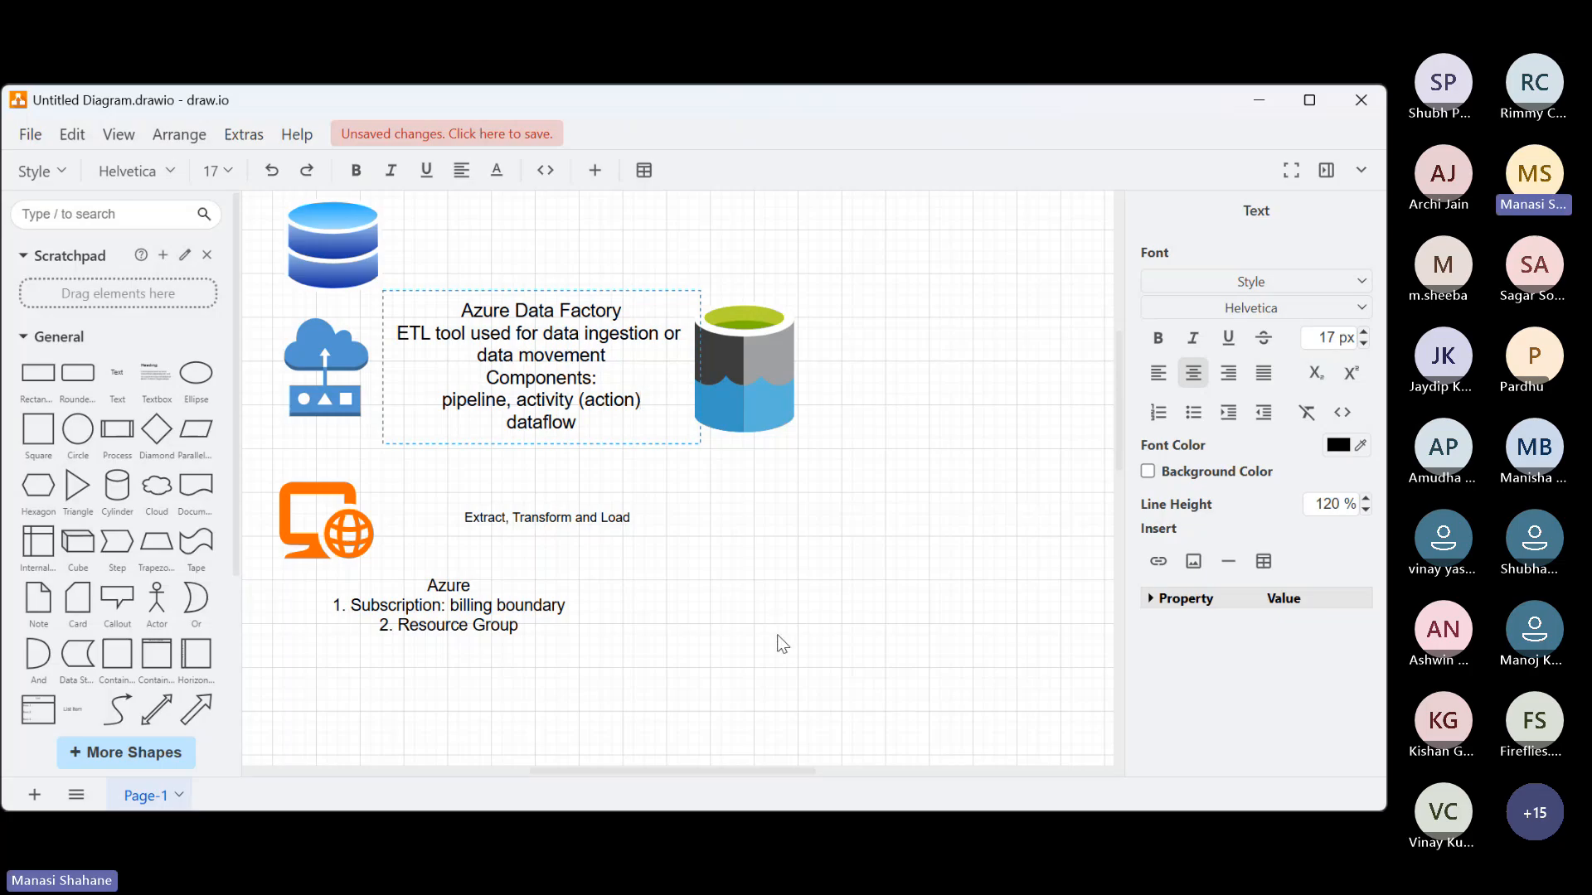
# Insert a new text element on the empty canvas below the Azure subscription and resource group notes
pyautogui.scroll(-5, 782, 643)
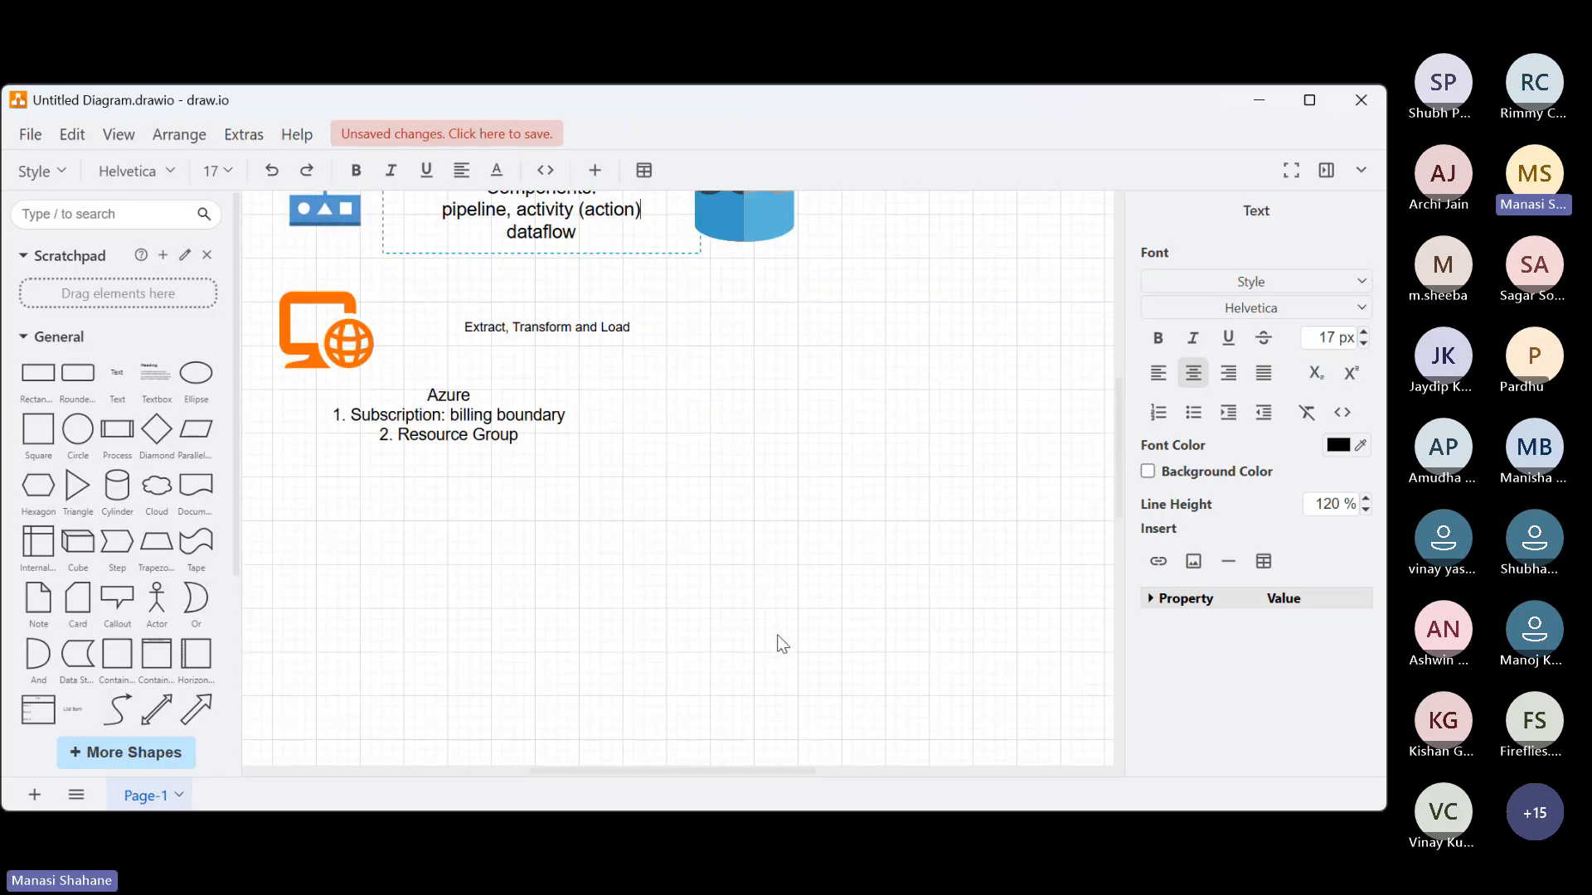
pyautogui.scroll(-2, 782, 644)
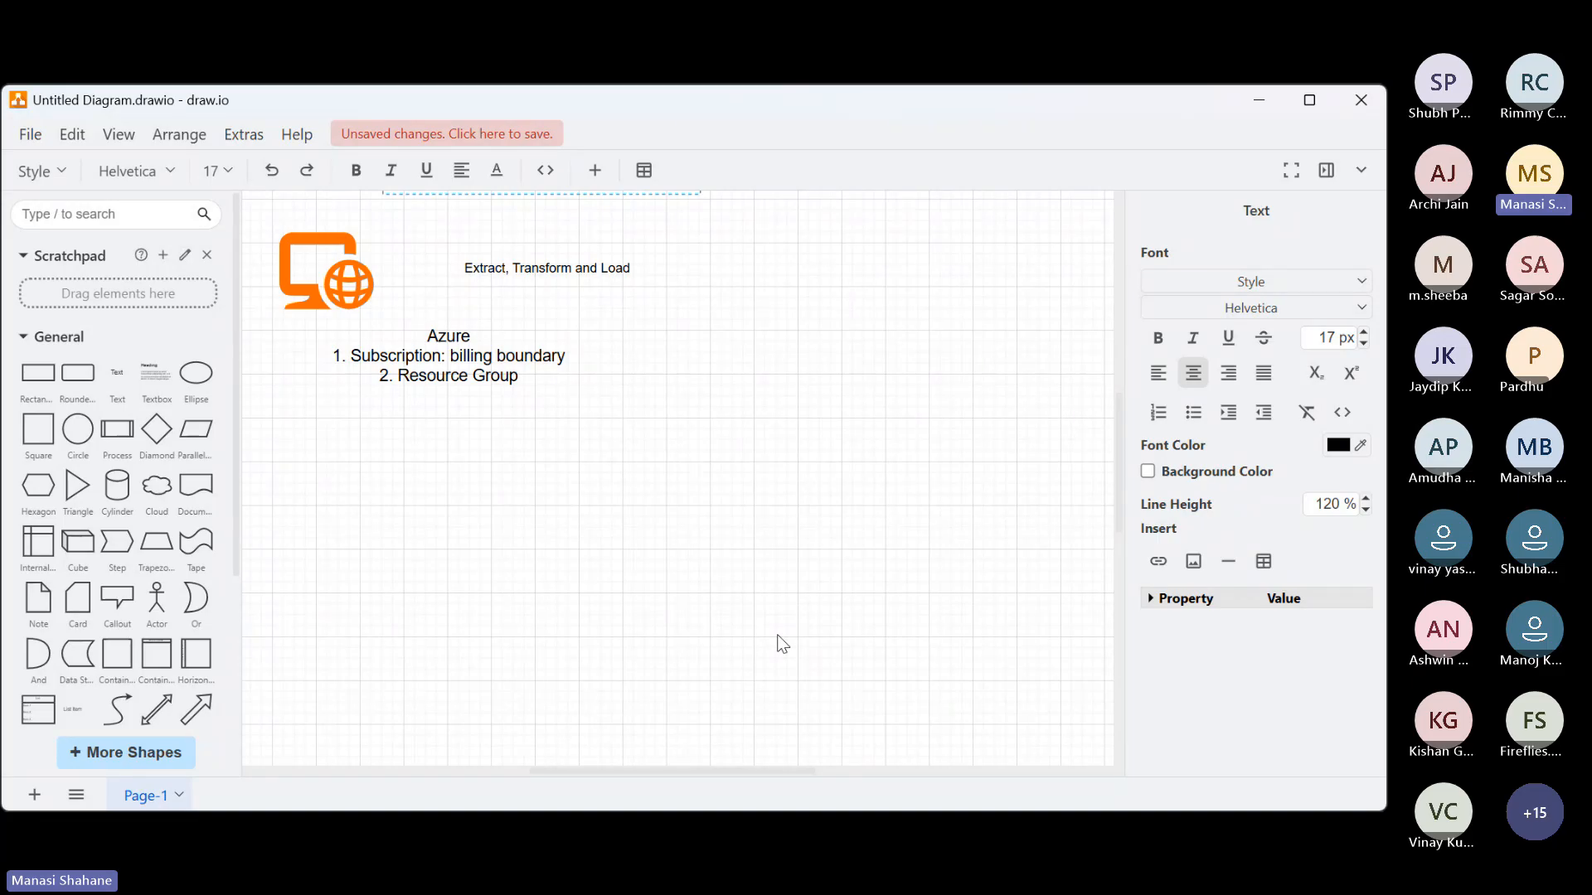
pyautogui.scroll(7, 778, 635)
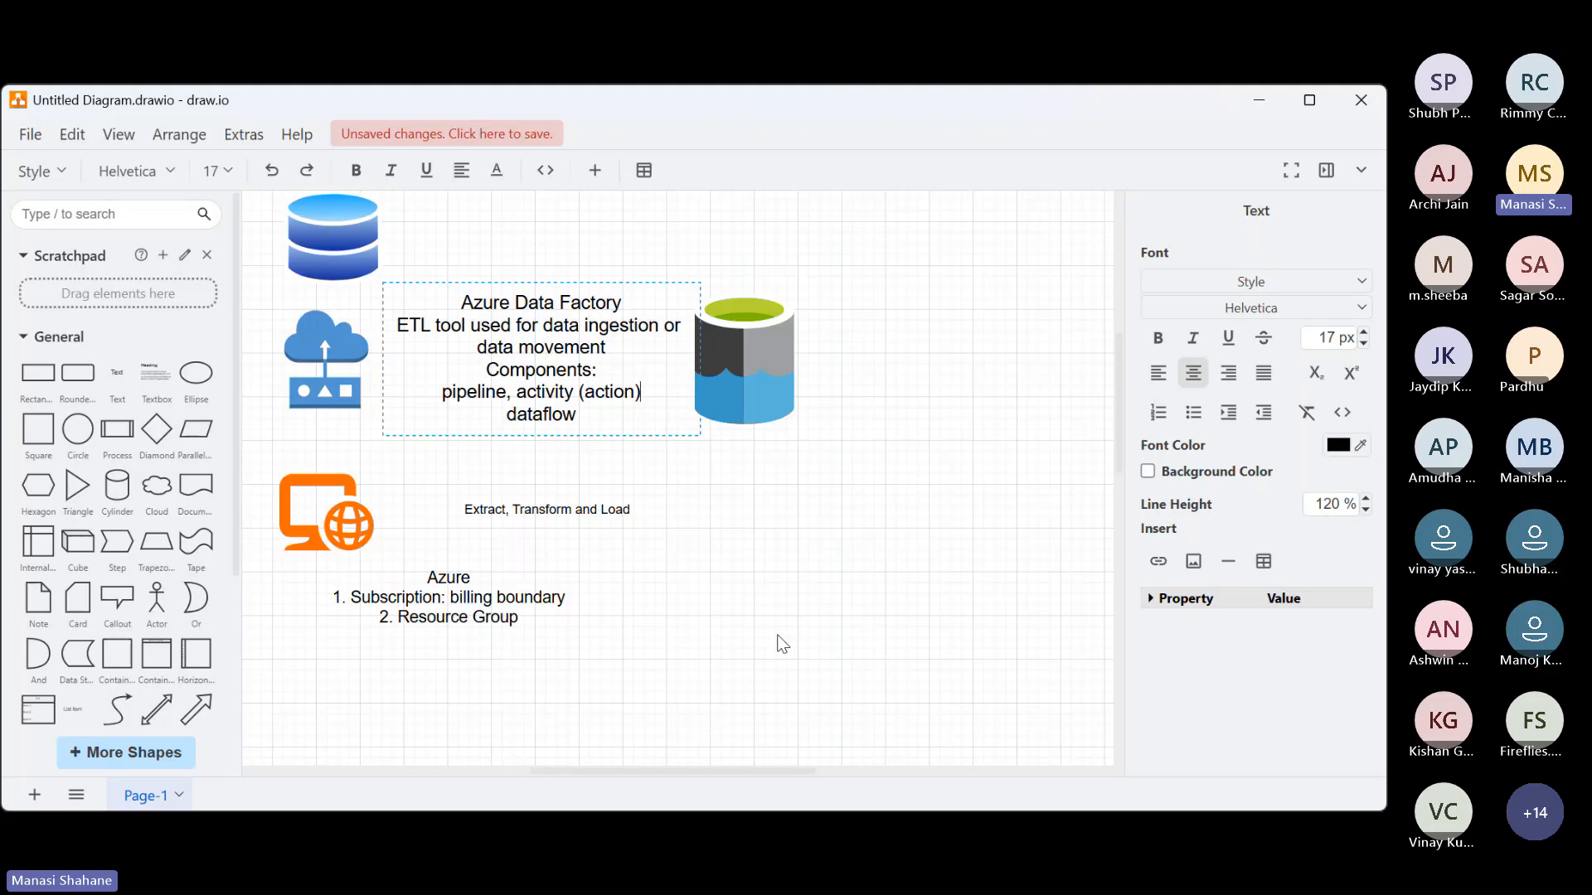
pyautogui.scroll(-3, 779, 636)
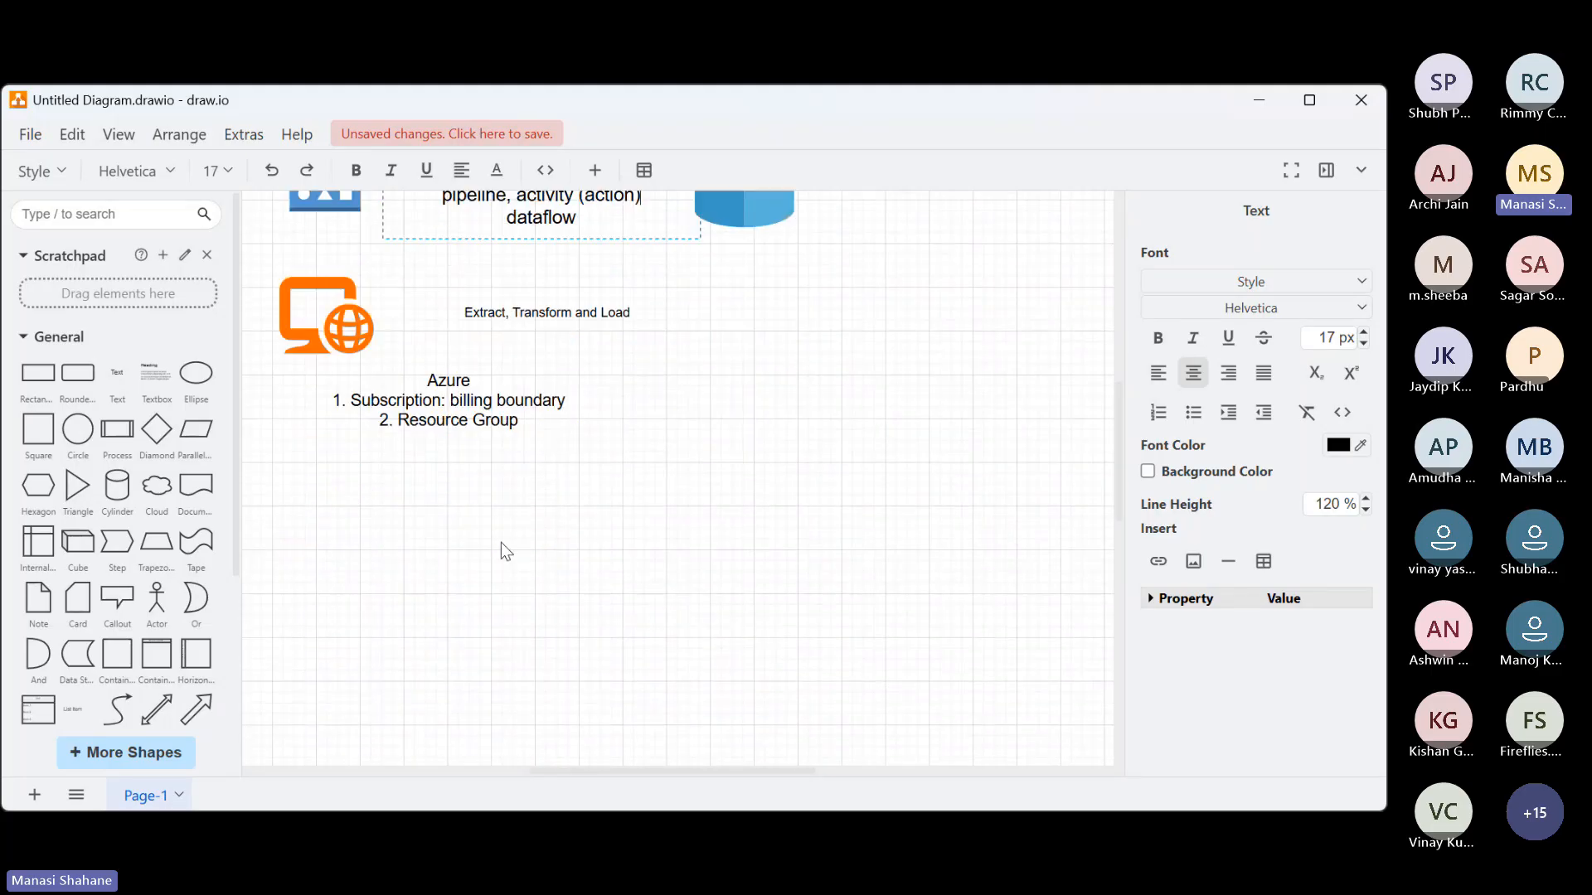
pyautogui.doubleClick(501, 543)
pyautogui.click(406, 520)
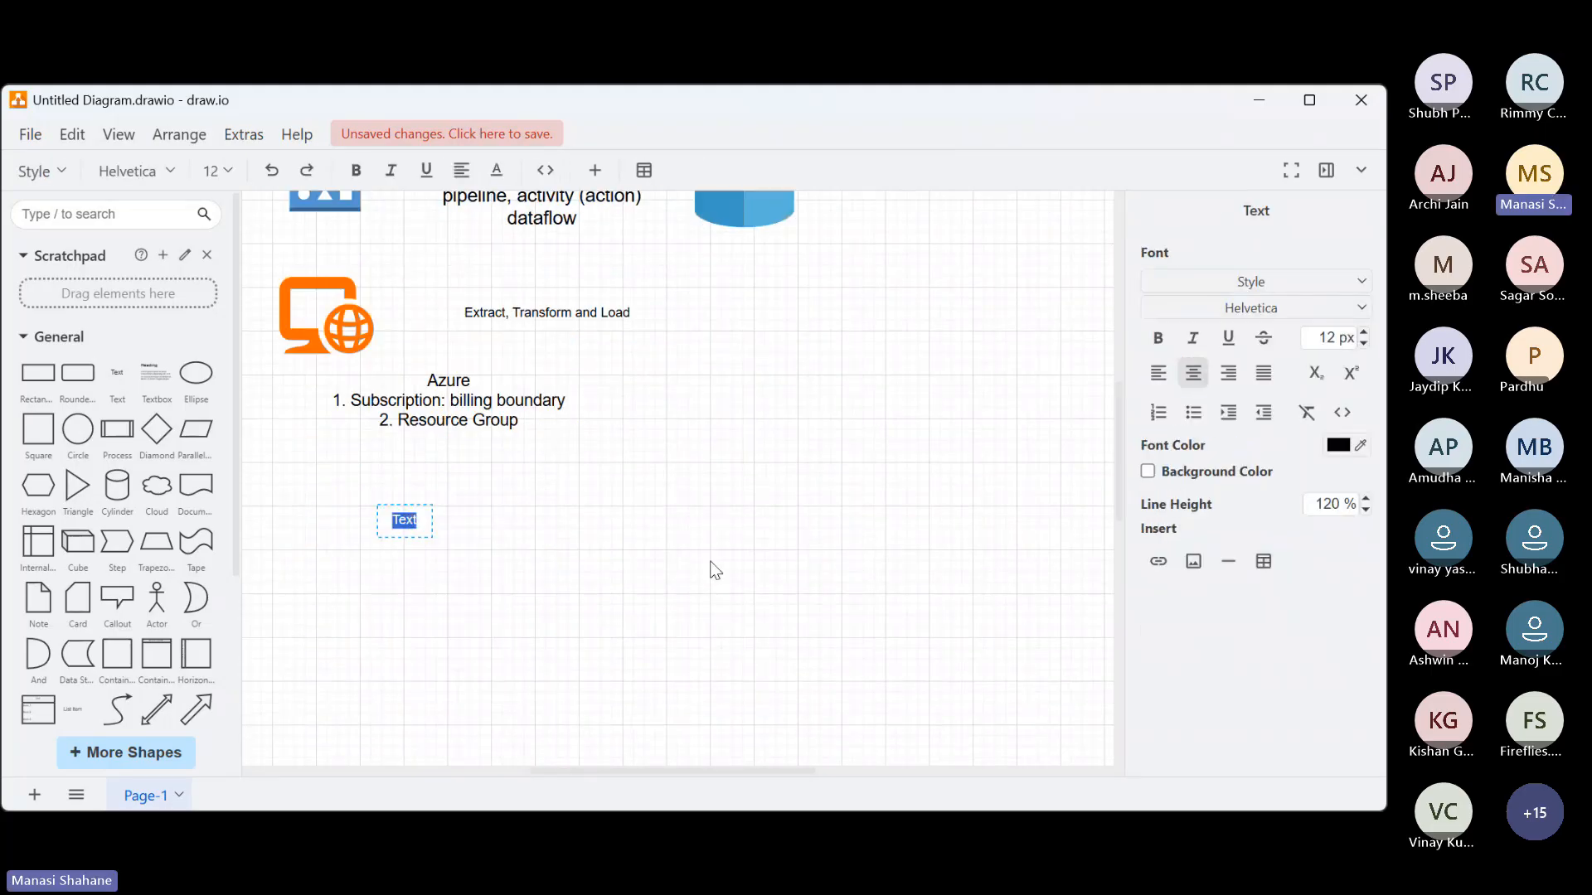
# Enter "Copy Activity (EL)" as the first line of the new text element and start a second line
pyautogui.write('Copy Activity')
pyautogui.scroll(1, 715, 571)
pyautogui.write('9EL')
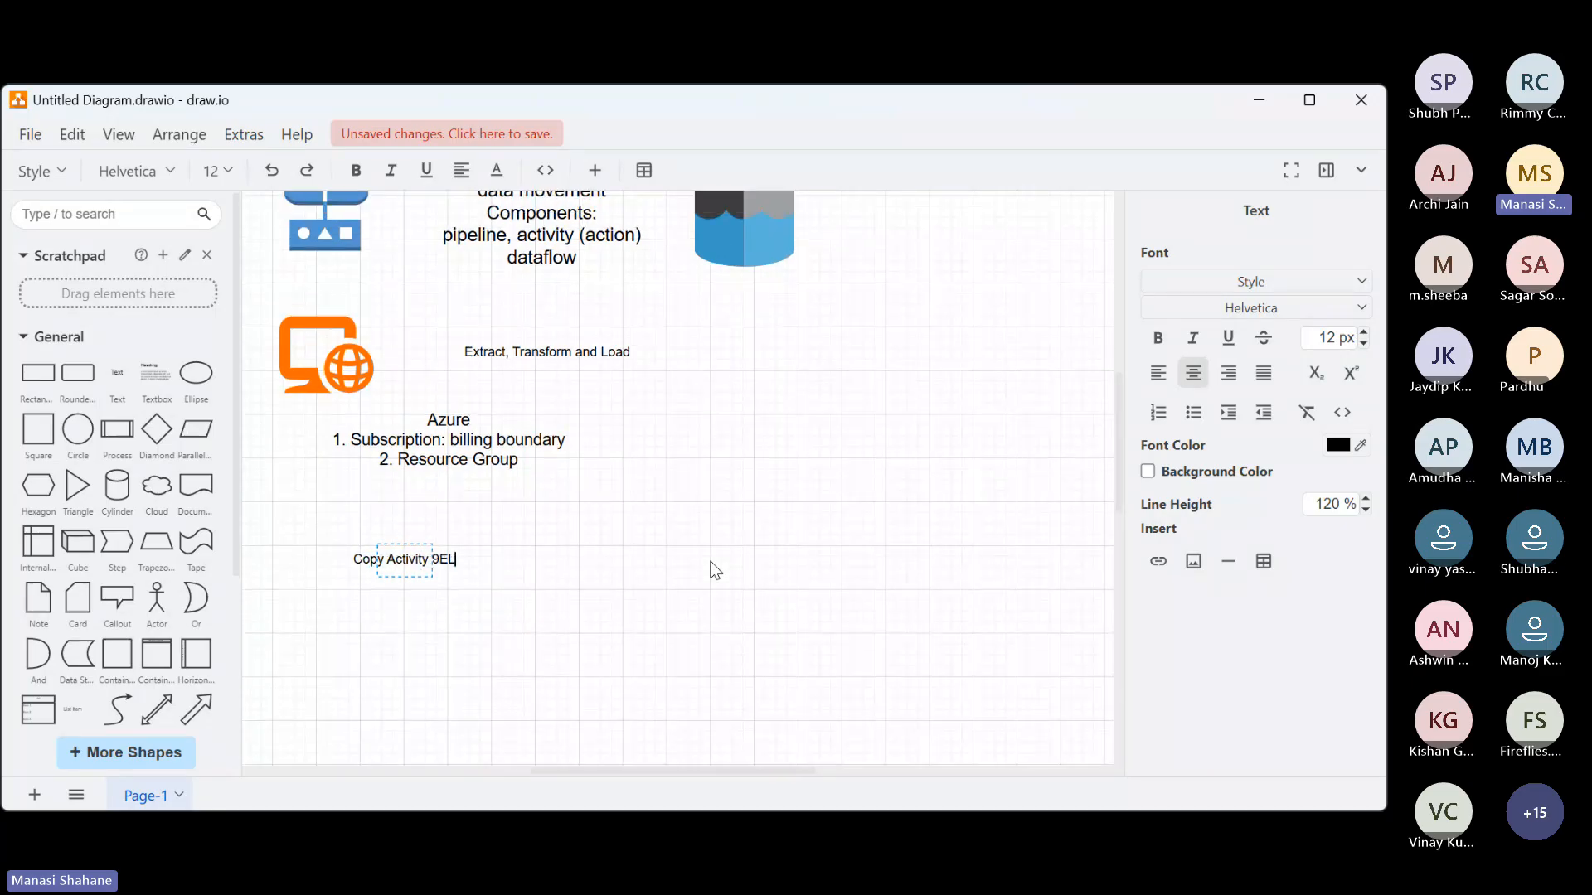
pyautogui.press('BackSpace')
pyautogui.press('BackSpace')
pyautogui.press('BackSpace')
pyautogui.write('(EL)')
pyautogui.press('Return')
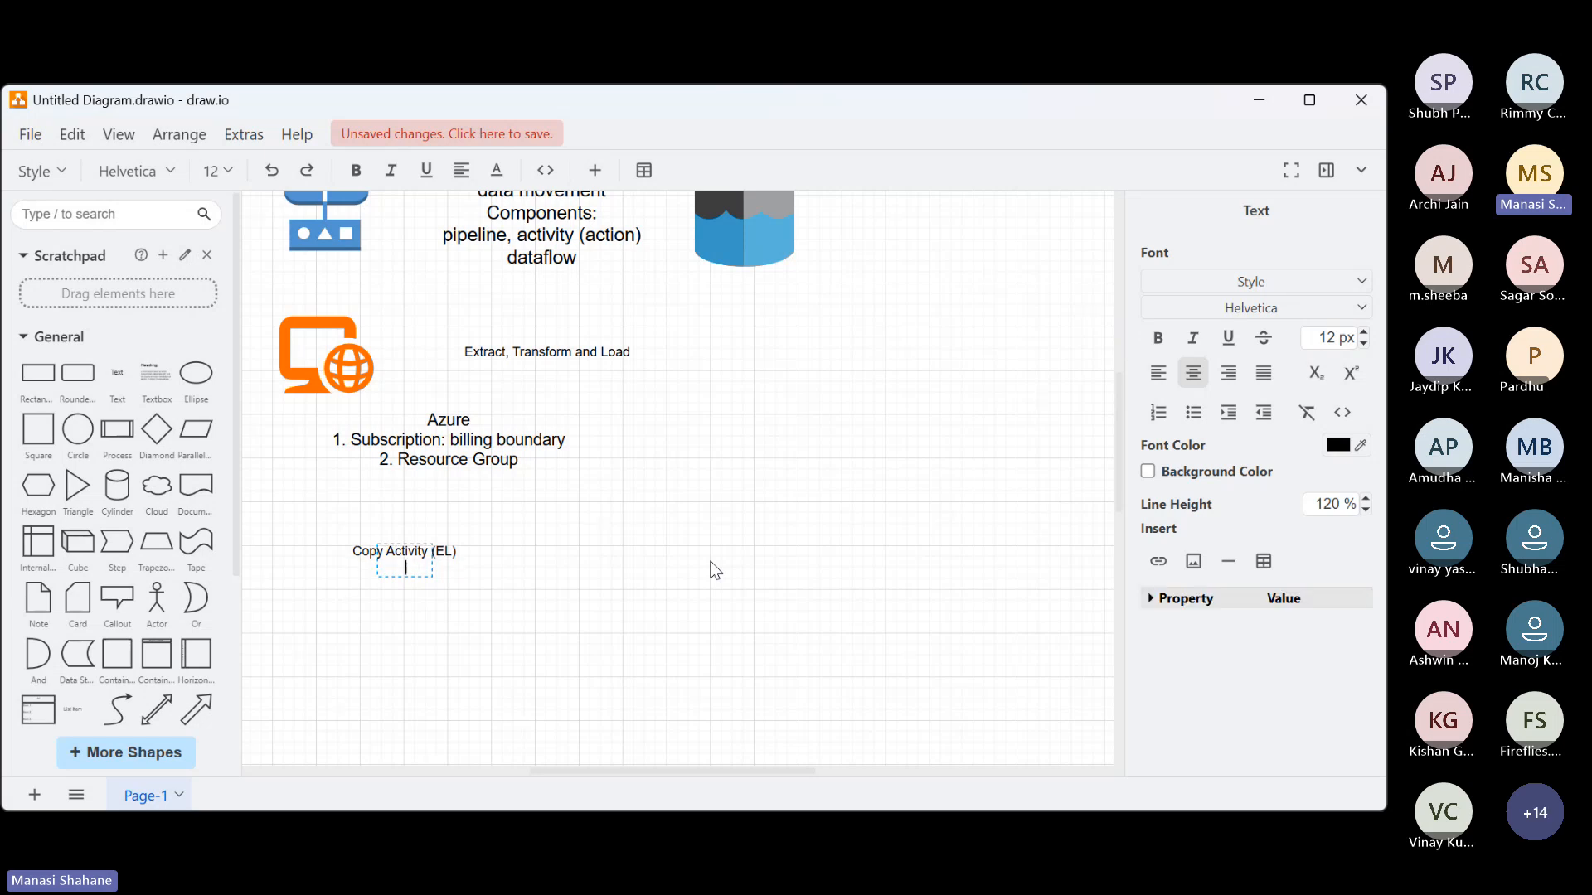
# Add "Web Activity" as the second line, below "Copy Activity (EL)"
pyautogui.write('Web Activity')
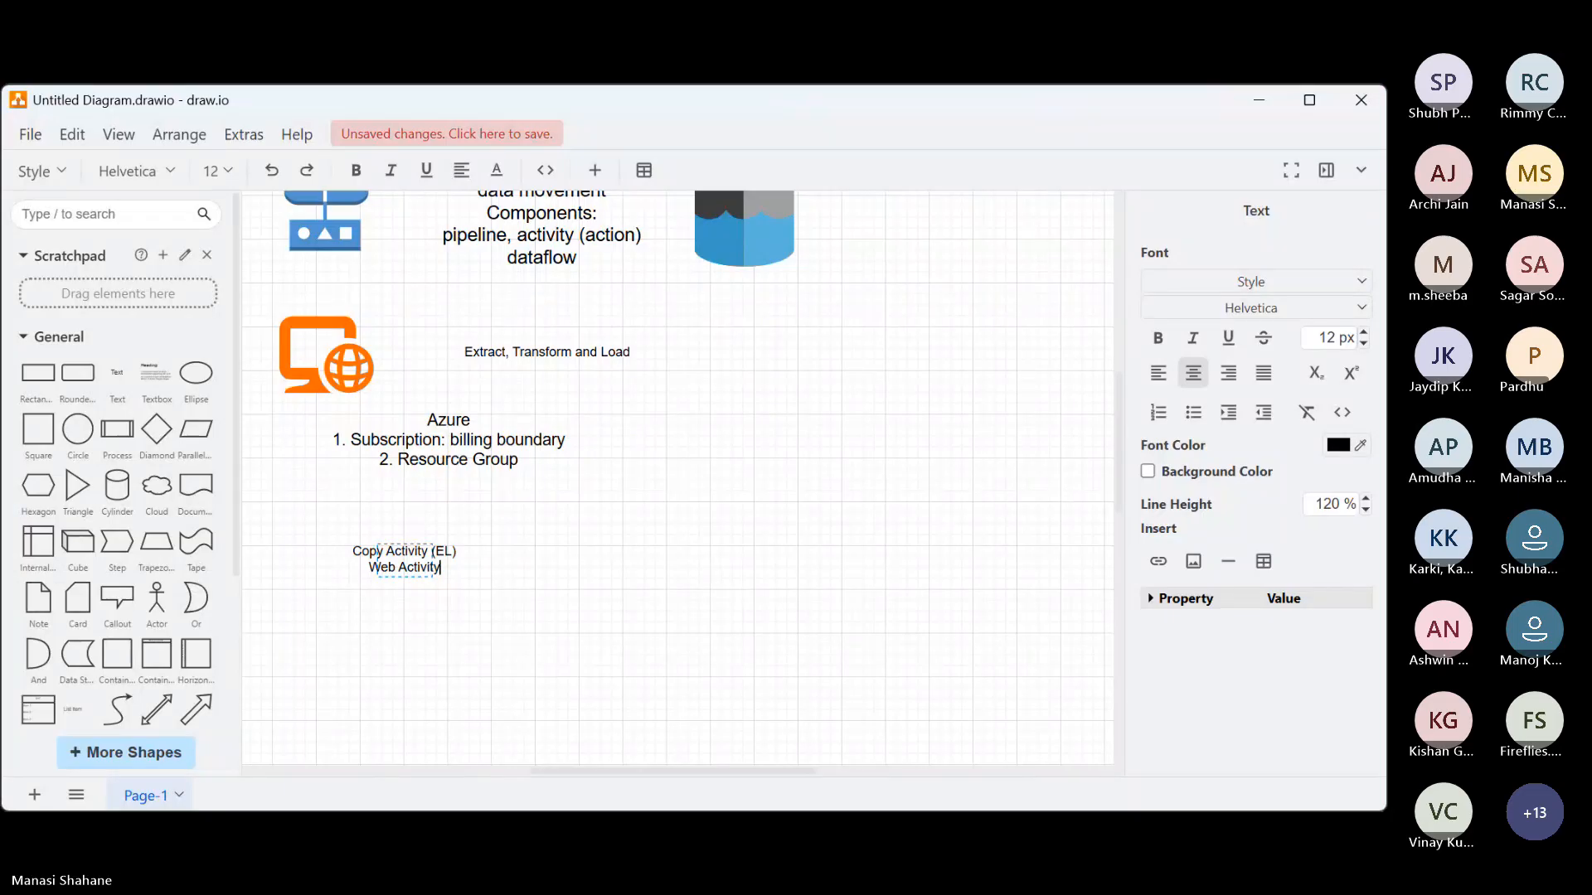
pyautogui.click(810, 698)
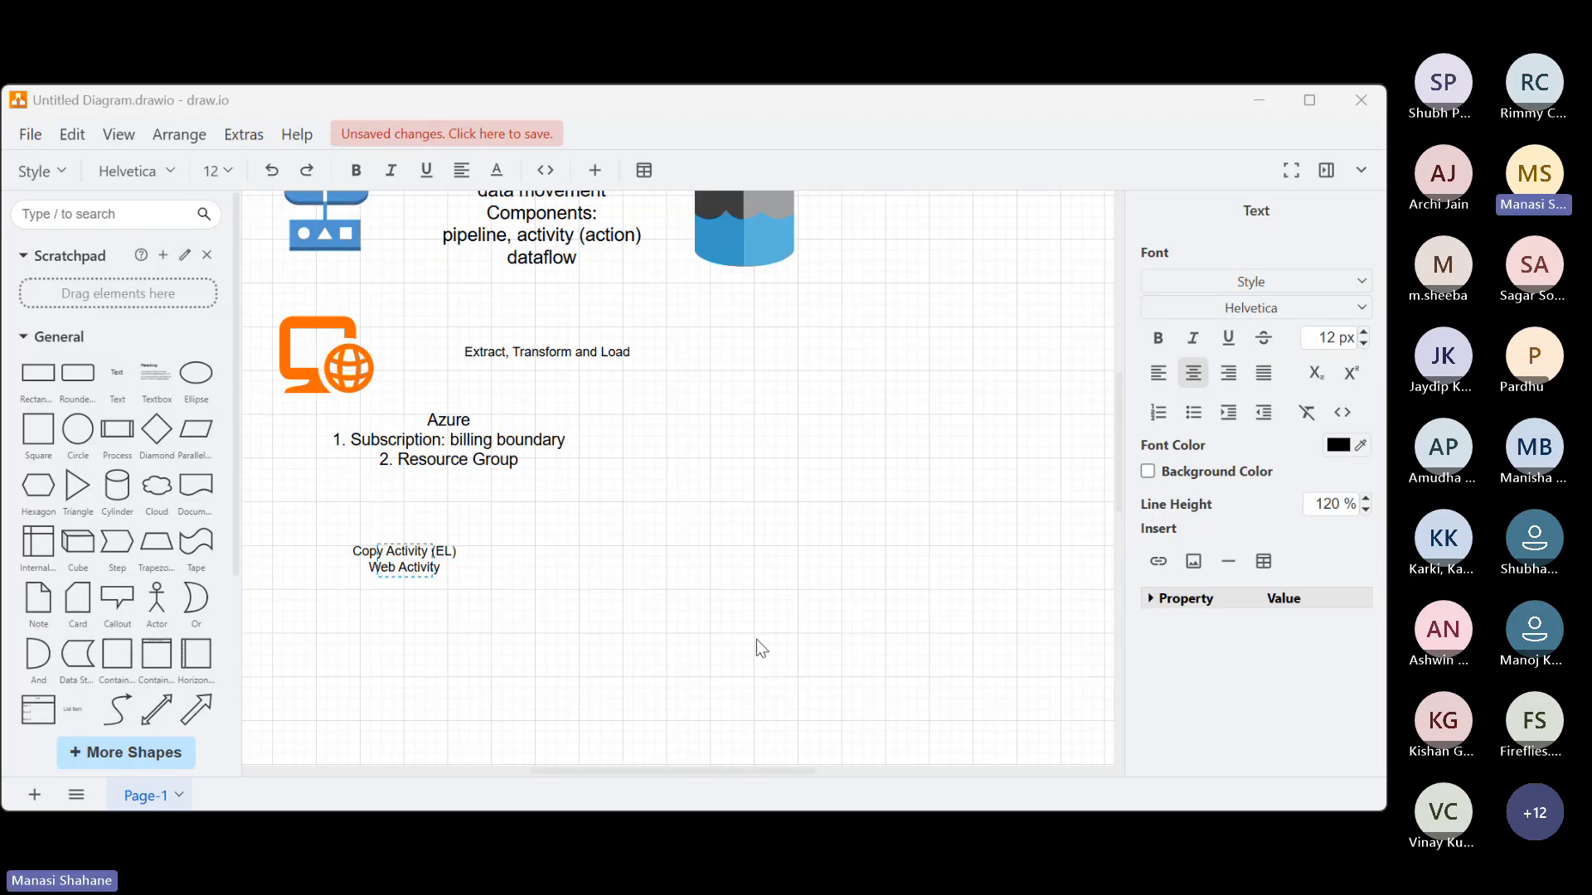
pyautogui.click(455, 551)
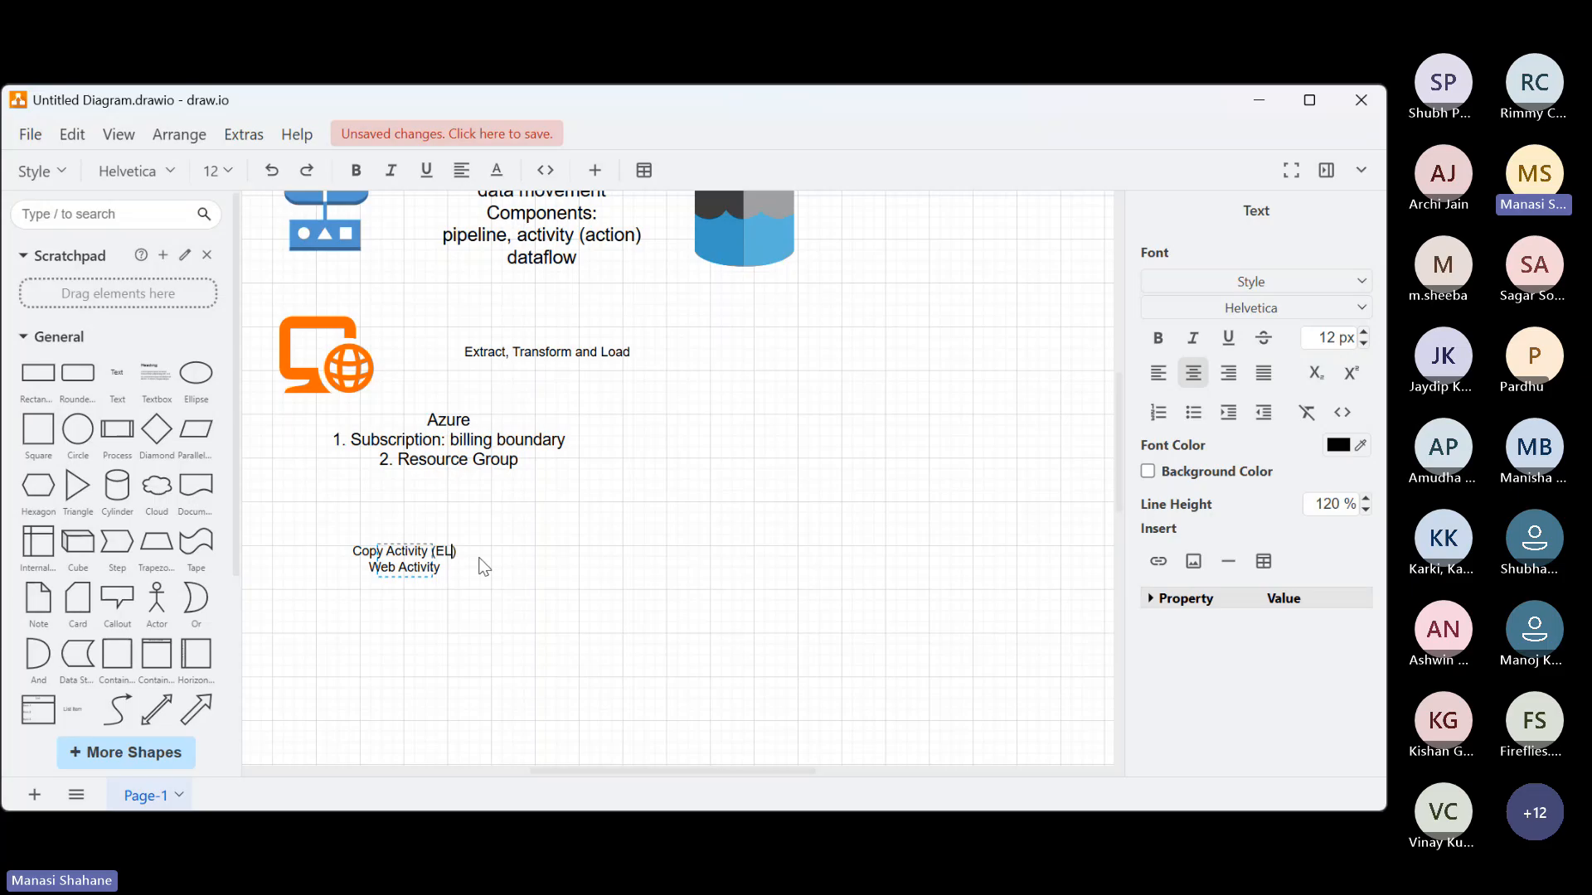
pyautogui.hotkey('shift', 'Home')
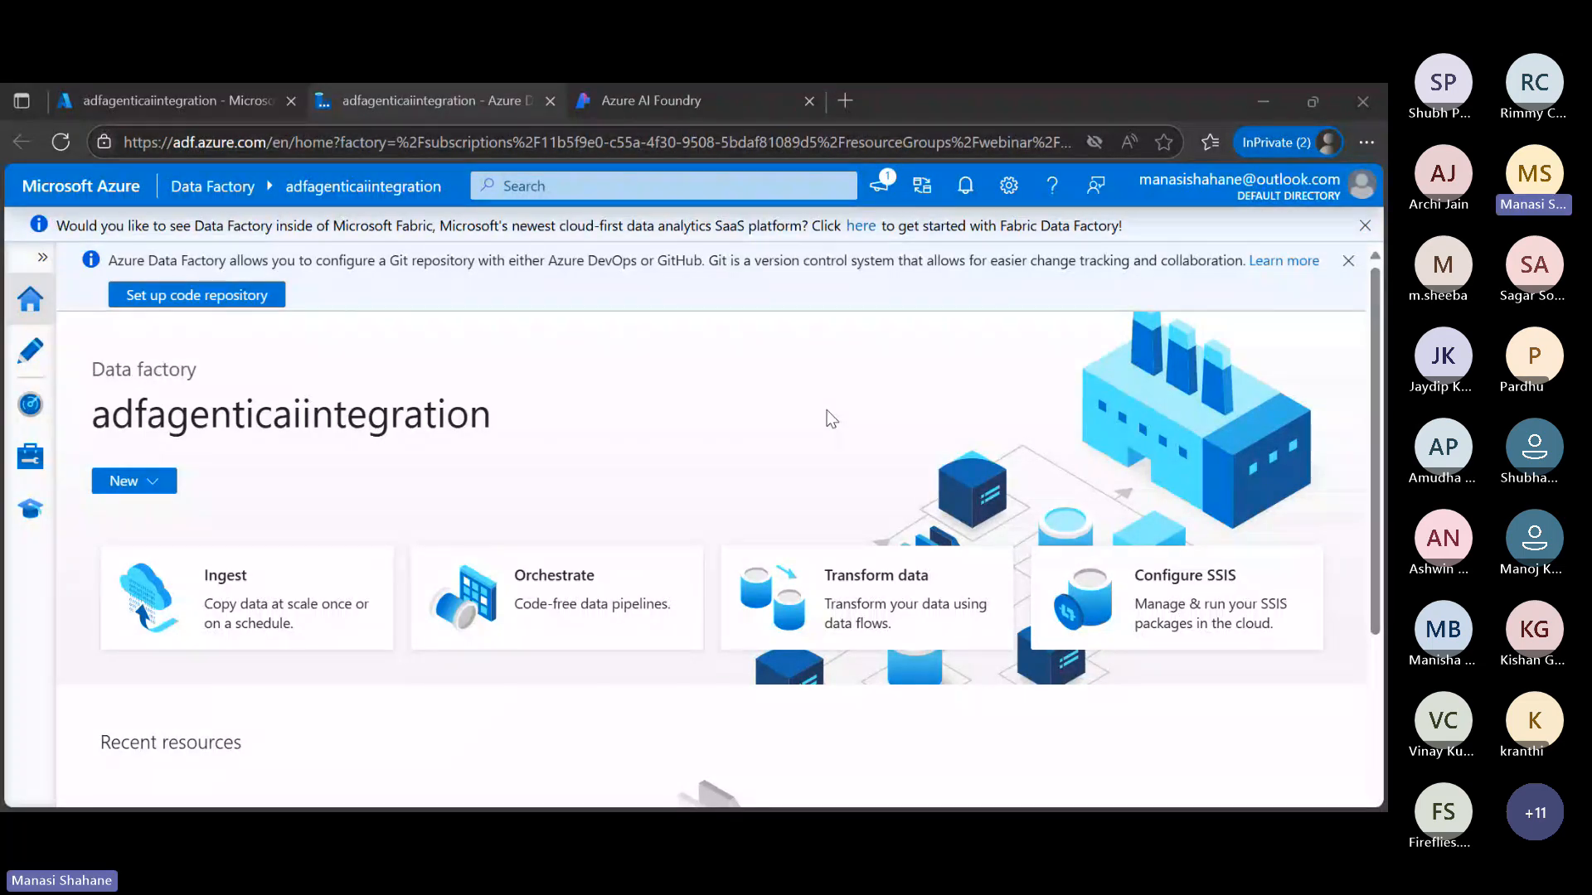
# Switch to the browser, leave Data Factory Studio for the Azure portal home and open the Storage accounts list
pyautogui.scroll(-2, 828, 410)
pyautogui.scroll(2, 831, 418)
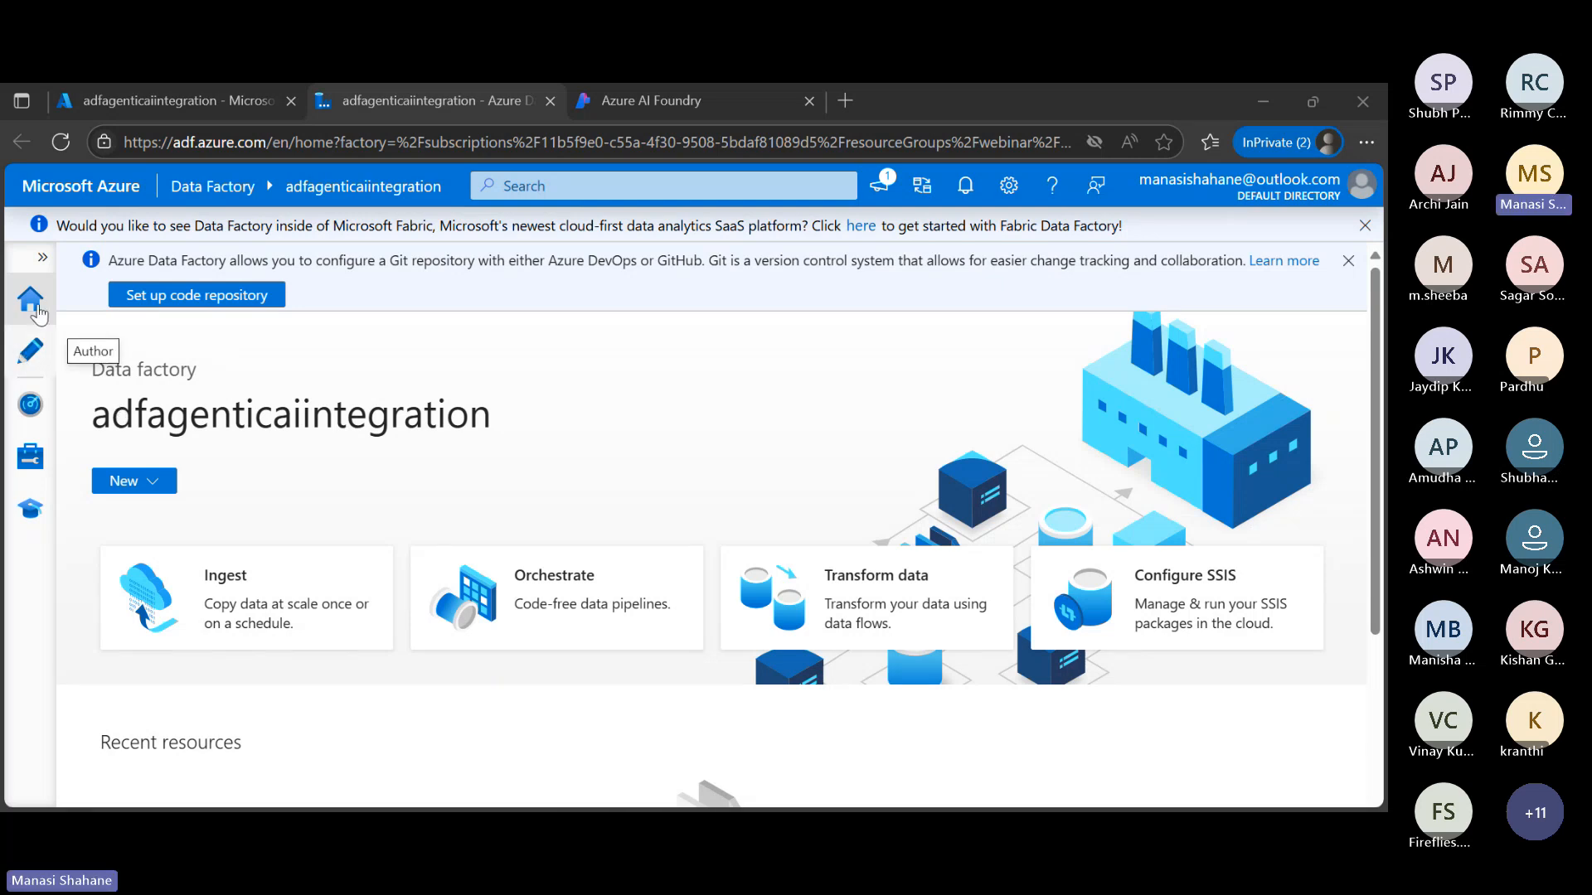
pyautogui.click(166, 100)
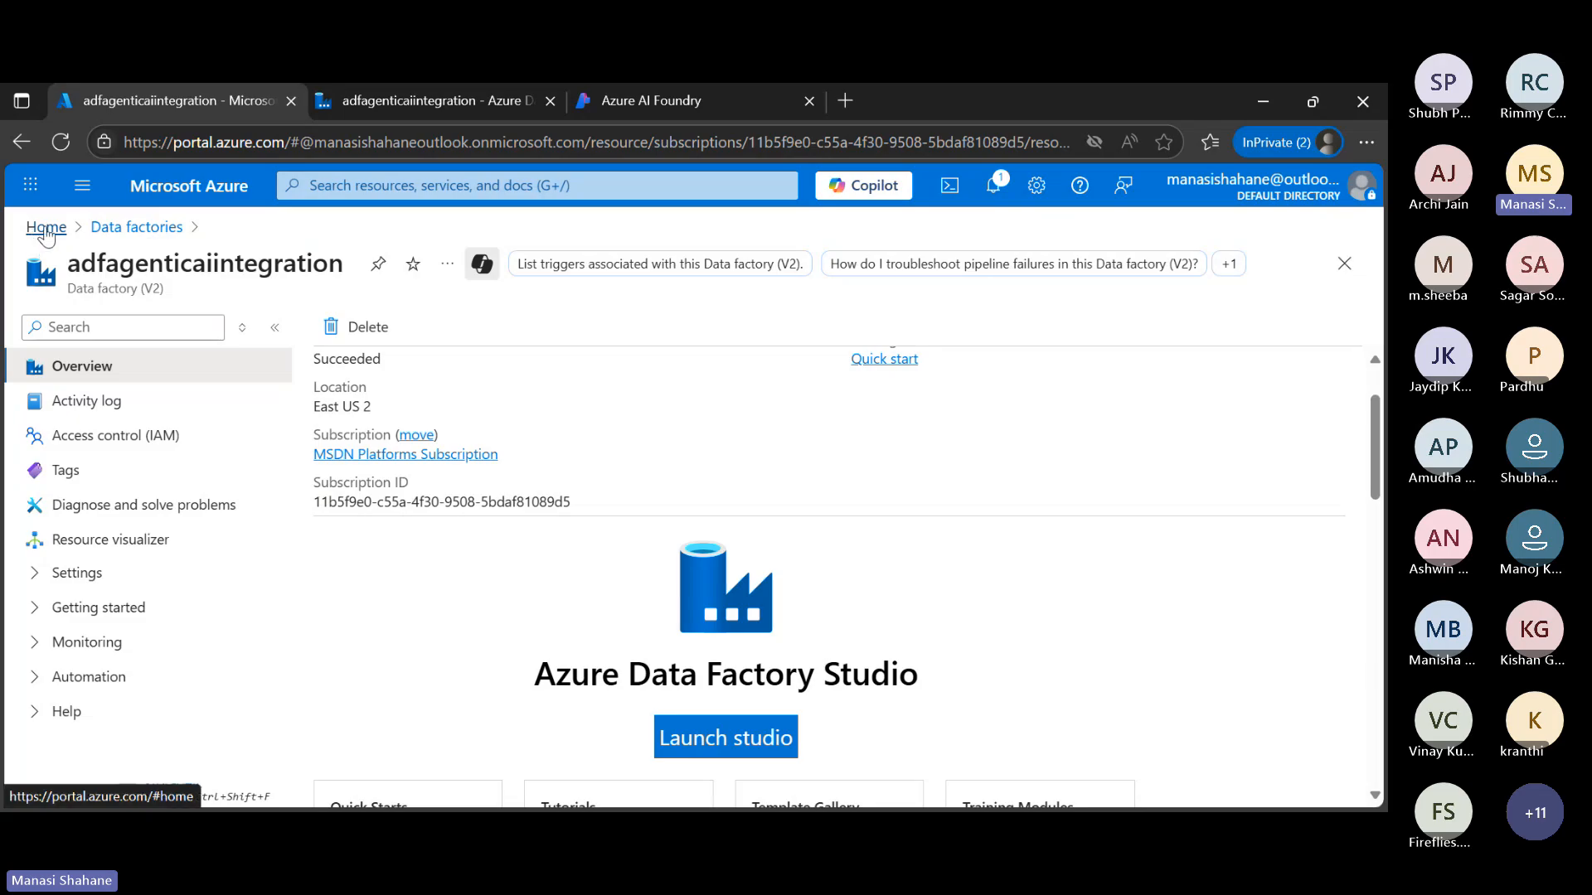
pyautogui.click(46, 229)
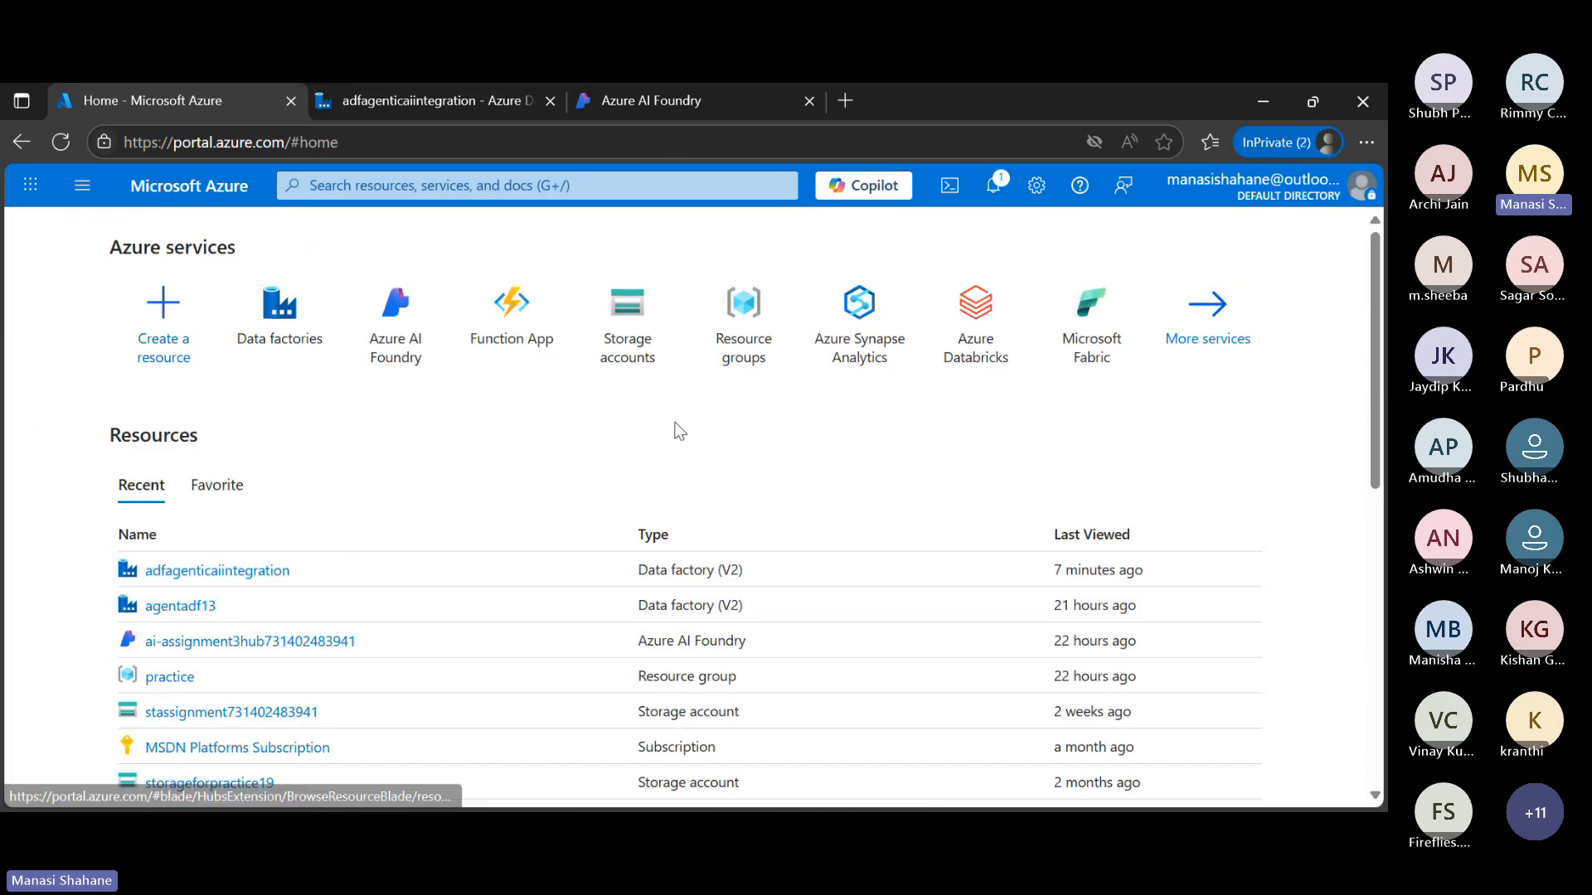
pyautogui.click(640, 344)
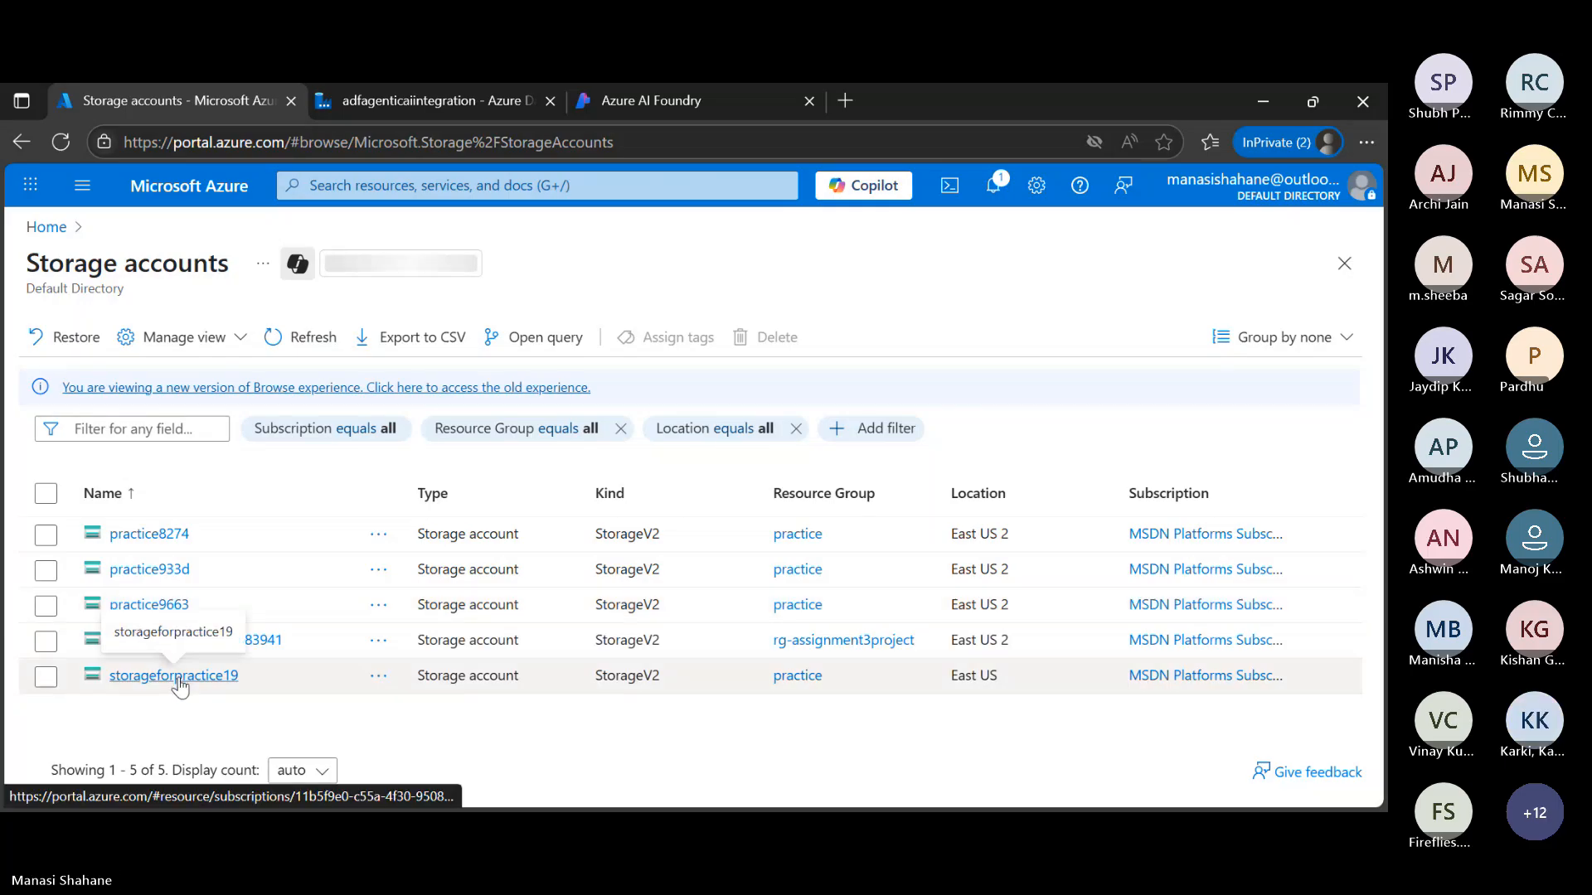
pyautogui.click(47, 227)
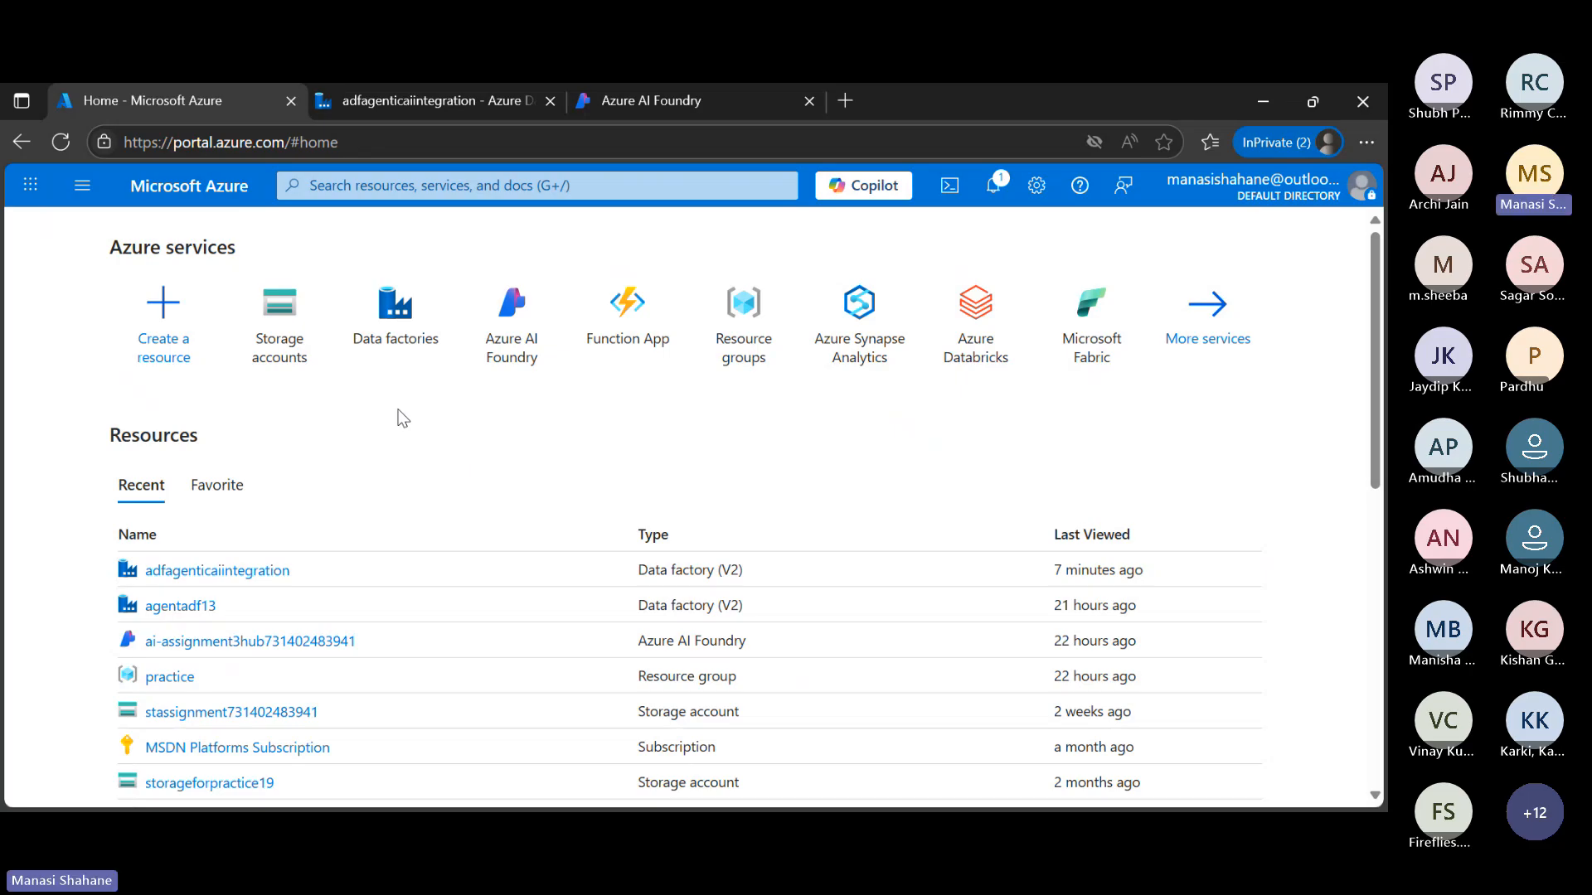
pyautogui.click(278, 335)
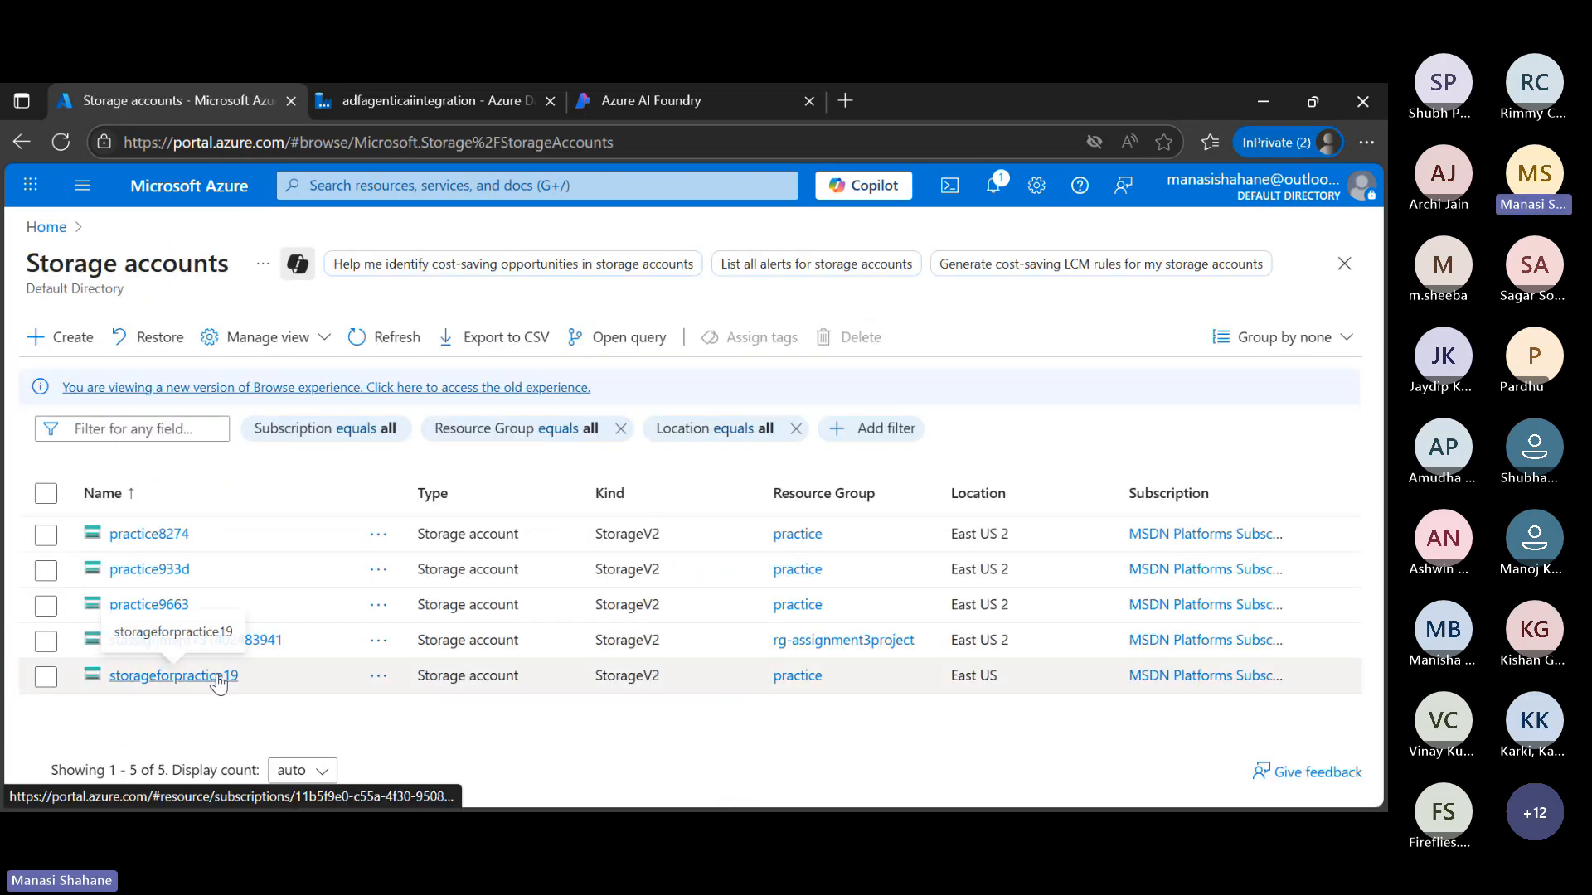
# Open the storageforpractice19 storage account and browse to its data container
pyautogui.click(218, 677)
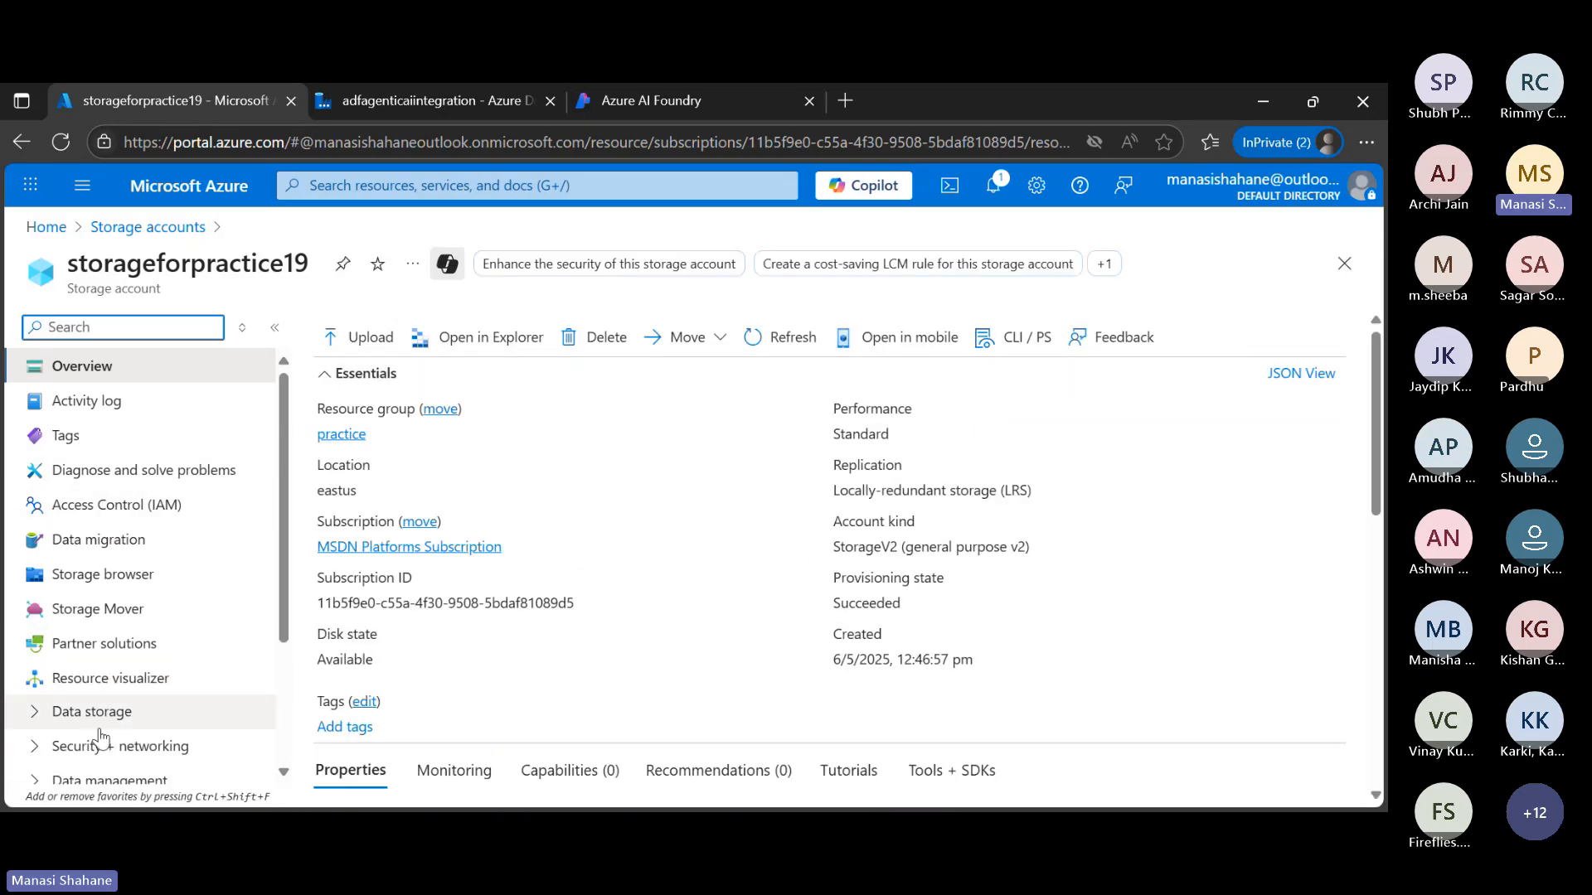
pyautogui.click(44, 713)
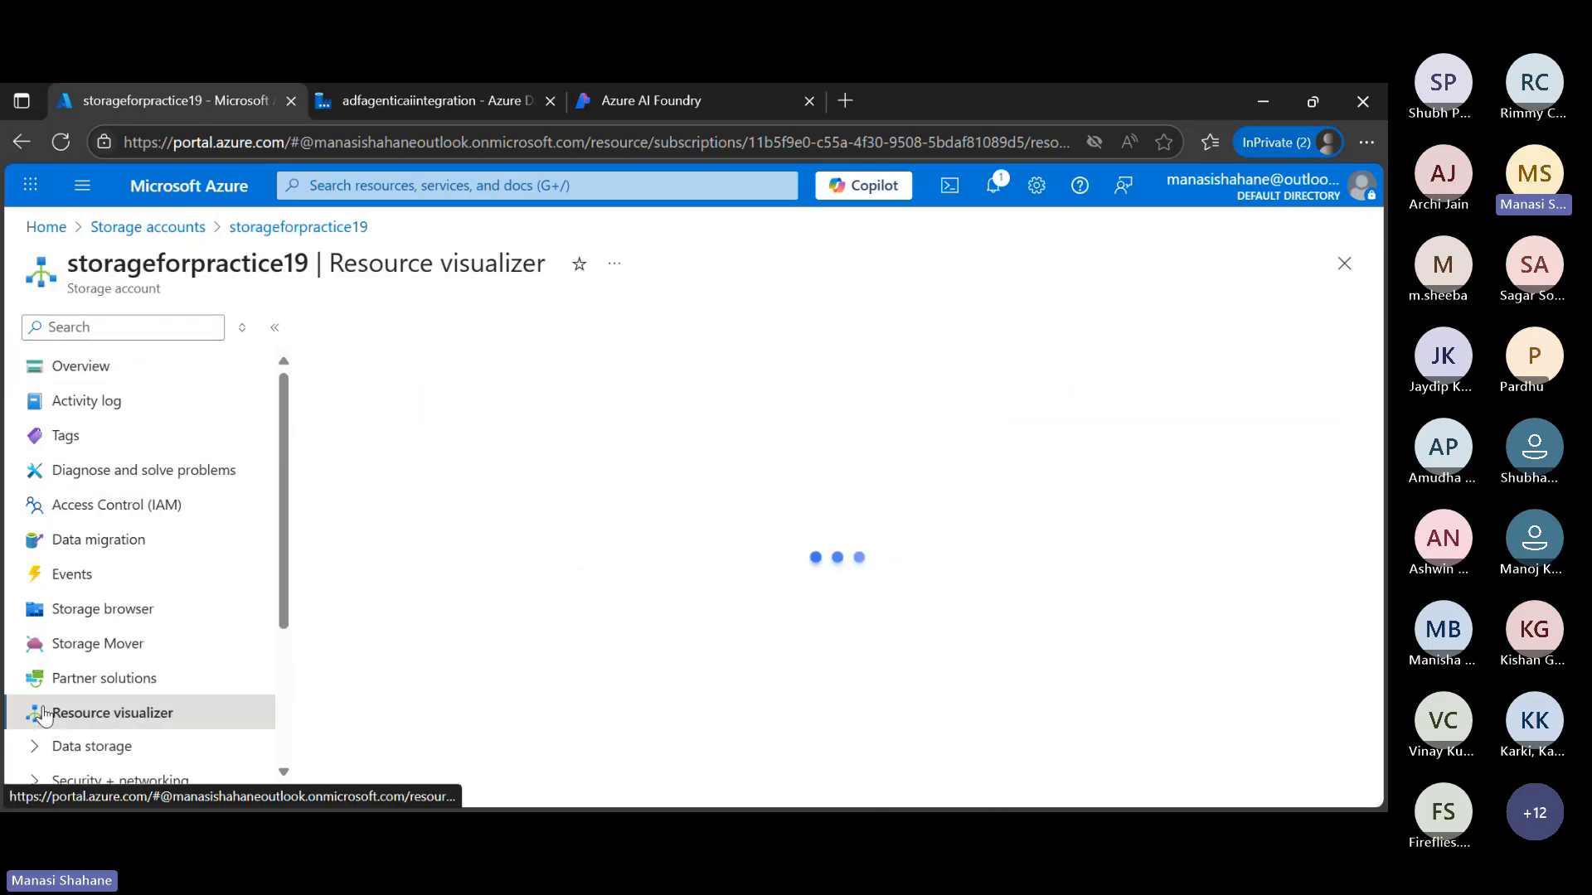
pyautogui.scroll(-3, 43, 714)
pyautogui.click(43, 525)
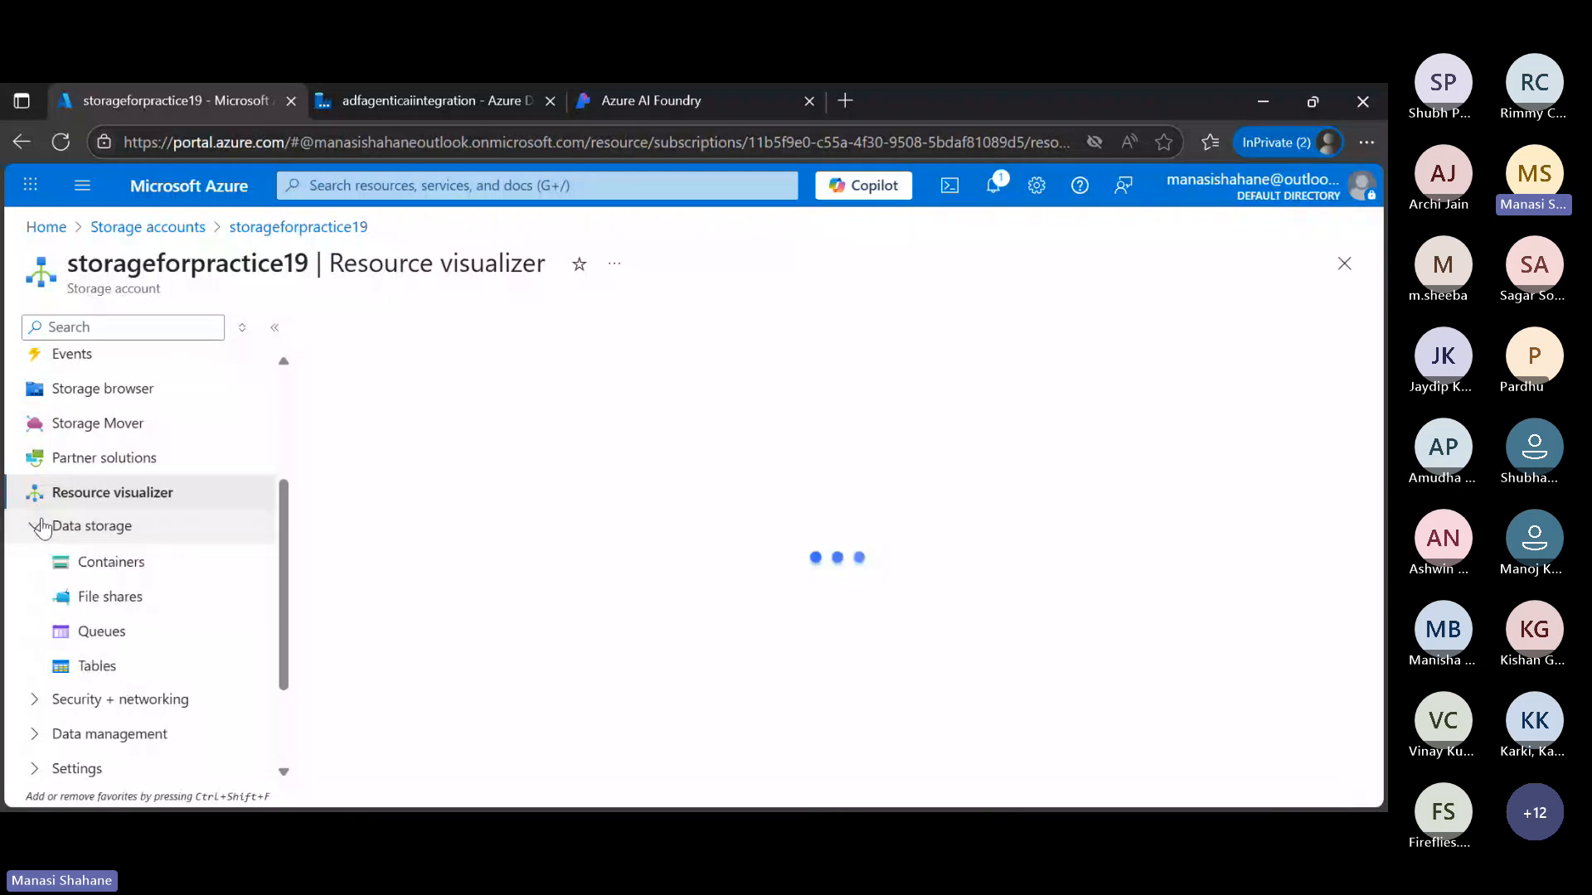
pyautogui.click(168, 570)
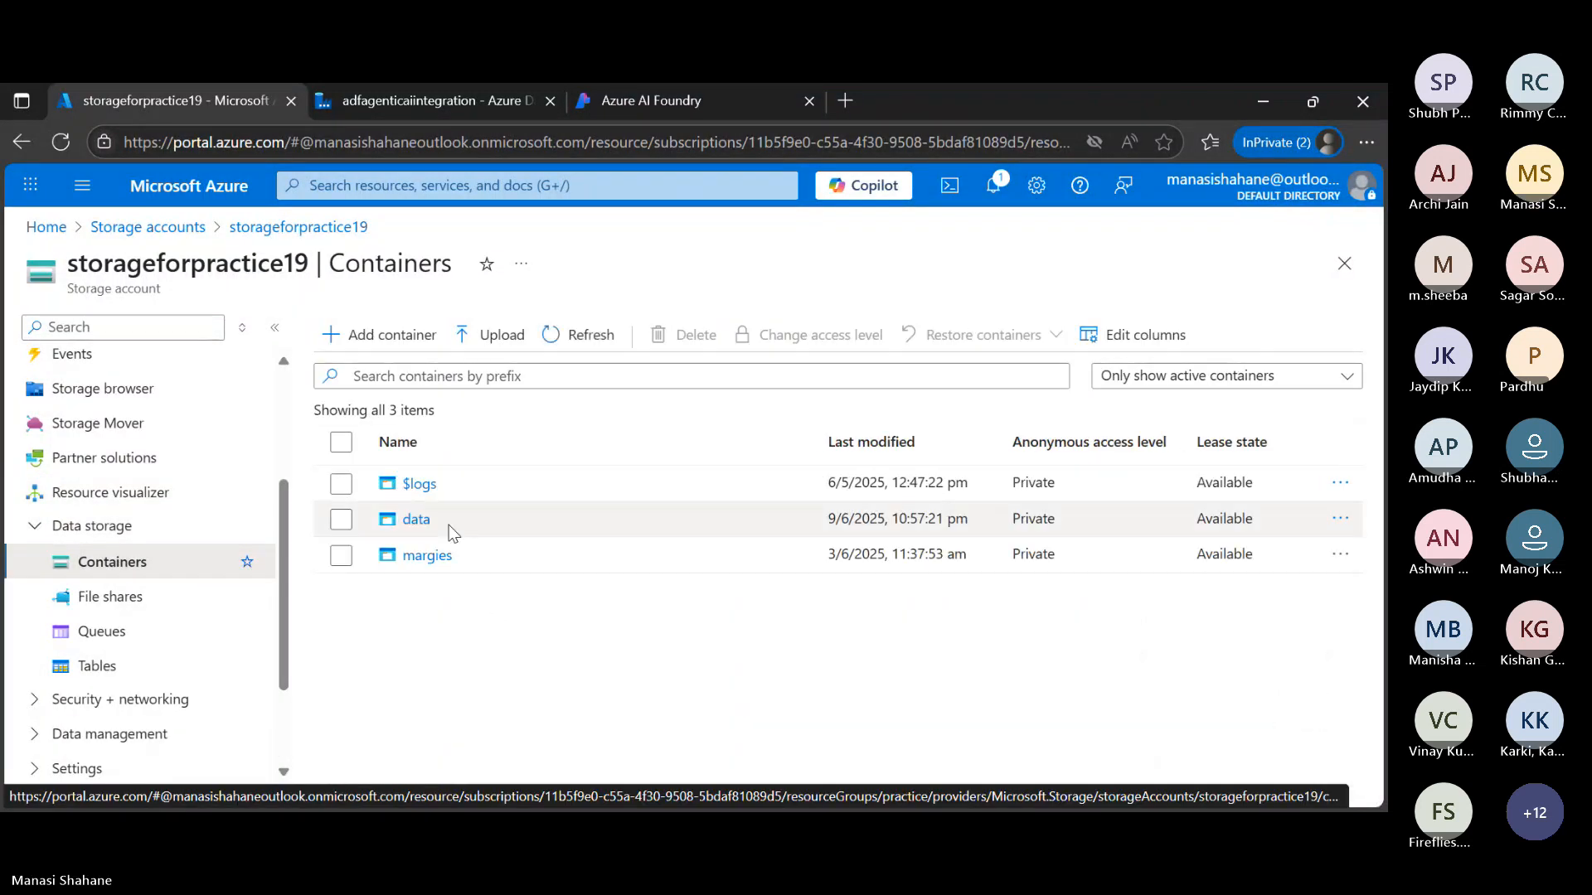
pyautogui.click(436, 535)
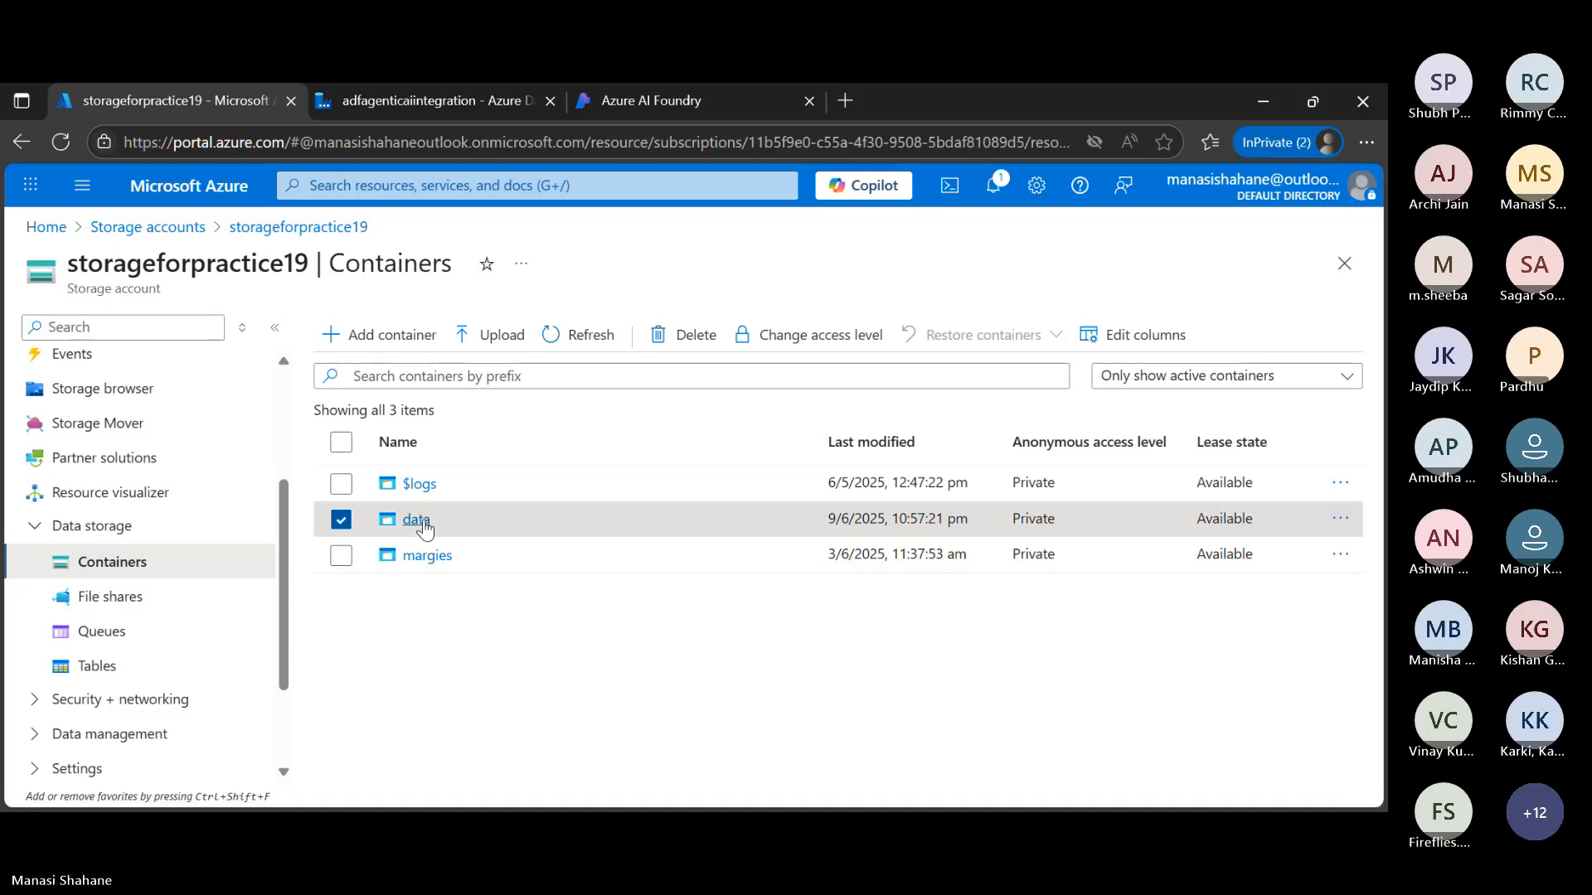
pyautogui.click(424, 528)
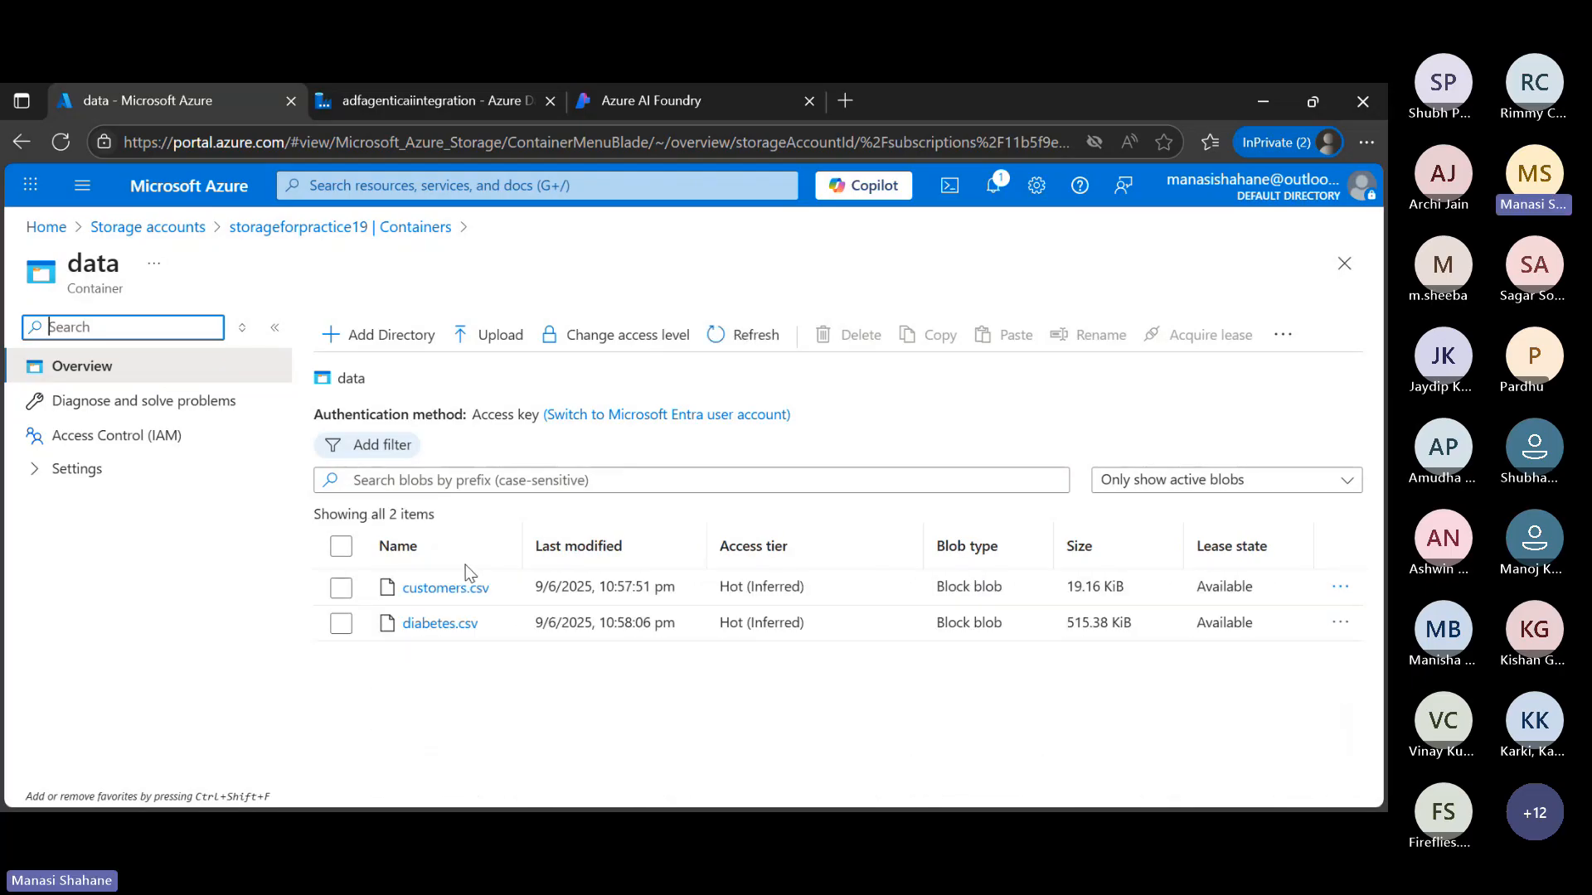
# Examine the contents of customers.csv in the data container, then close the file
pyautogui.click(481, 595)
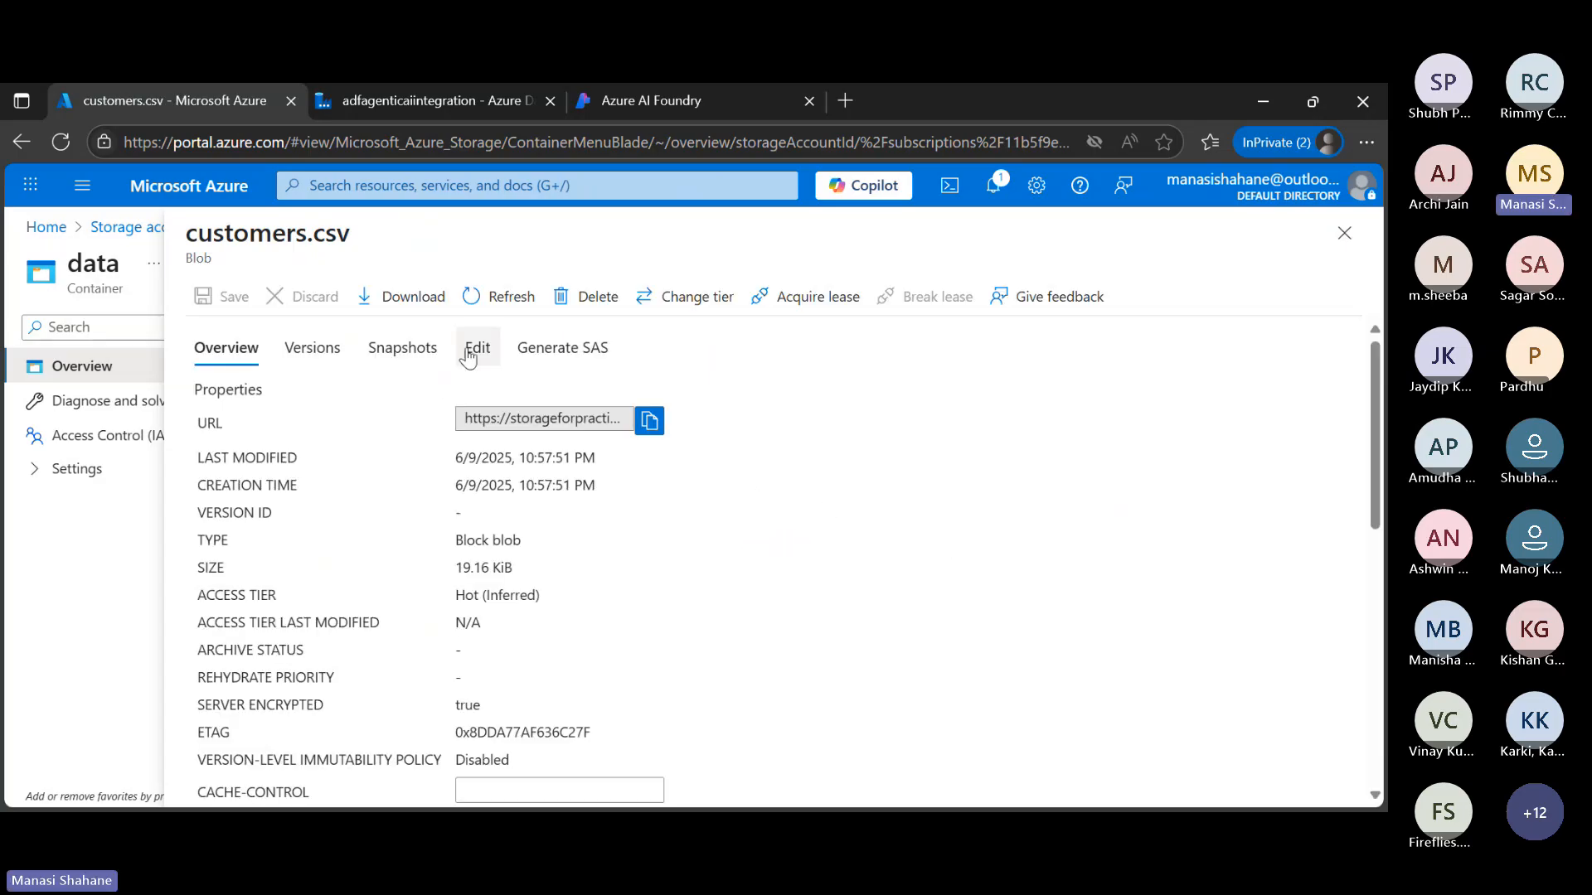
pyautogui.click(470, 354)
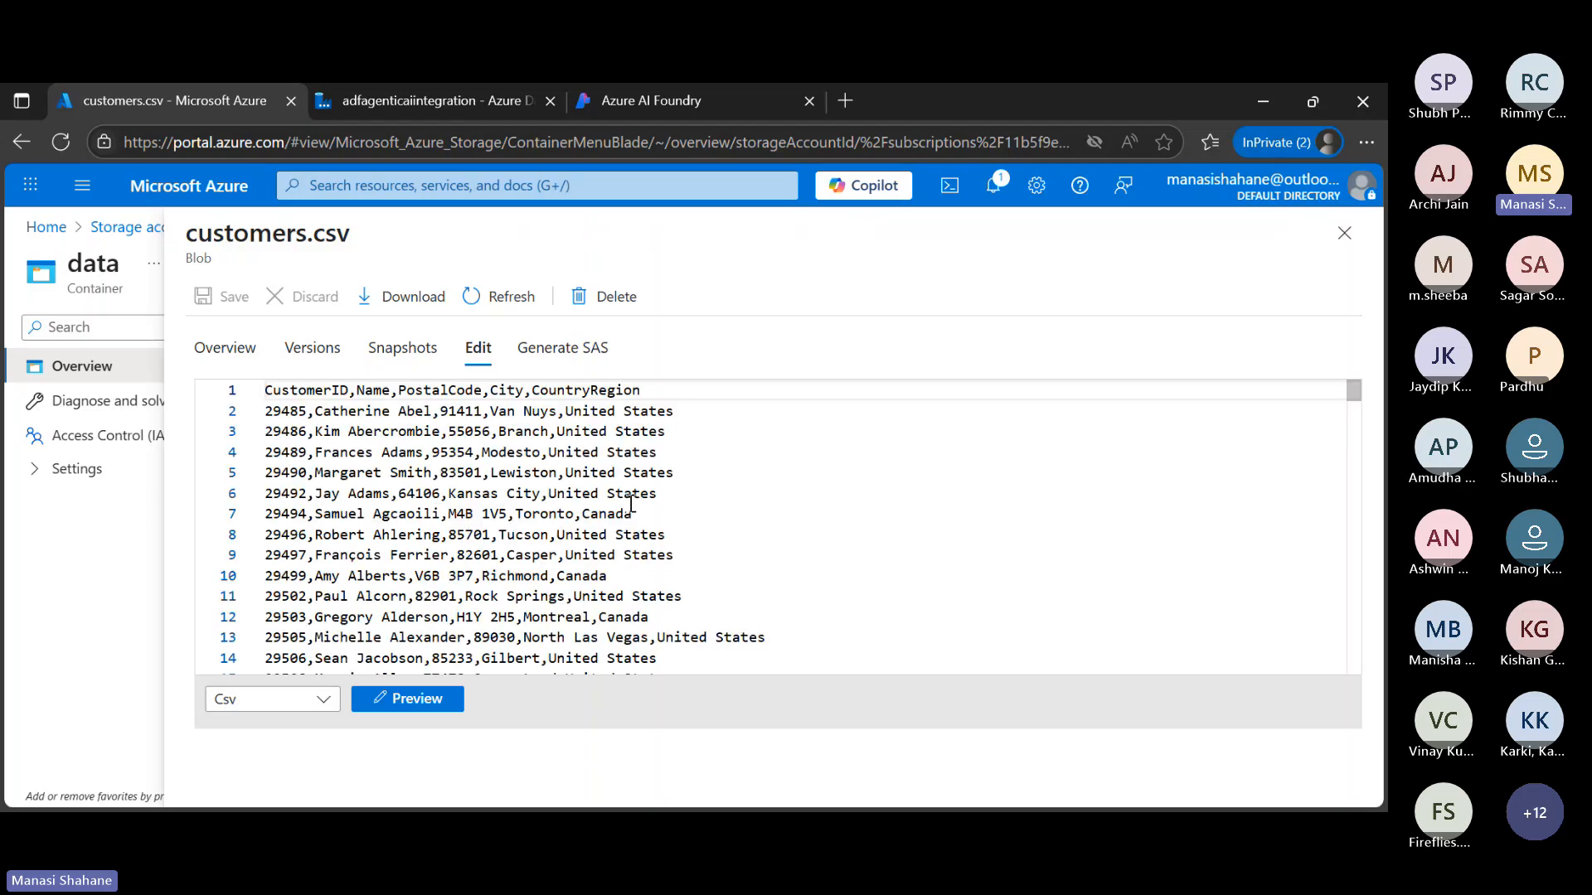
pyautogui.scroll(-1, 779, 540)
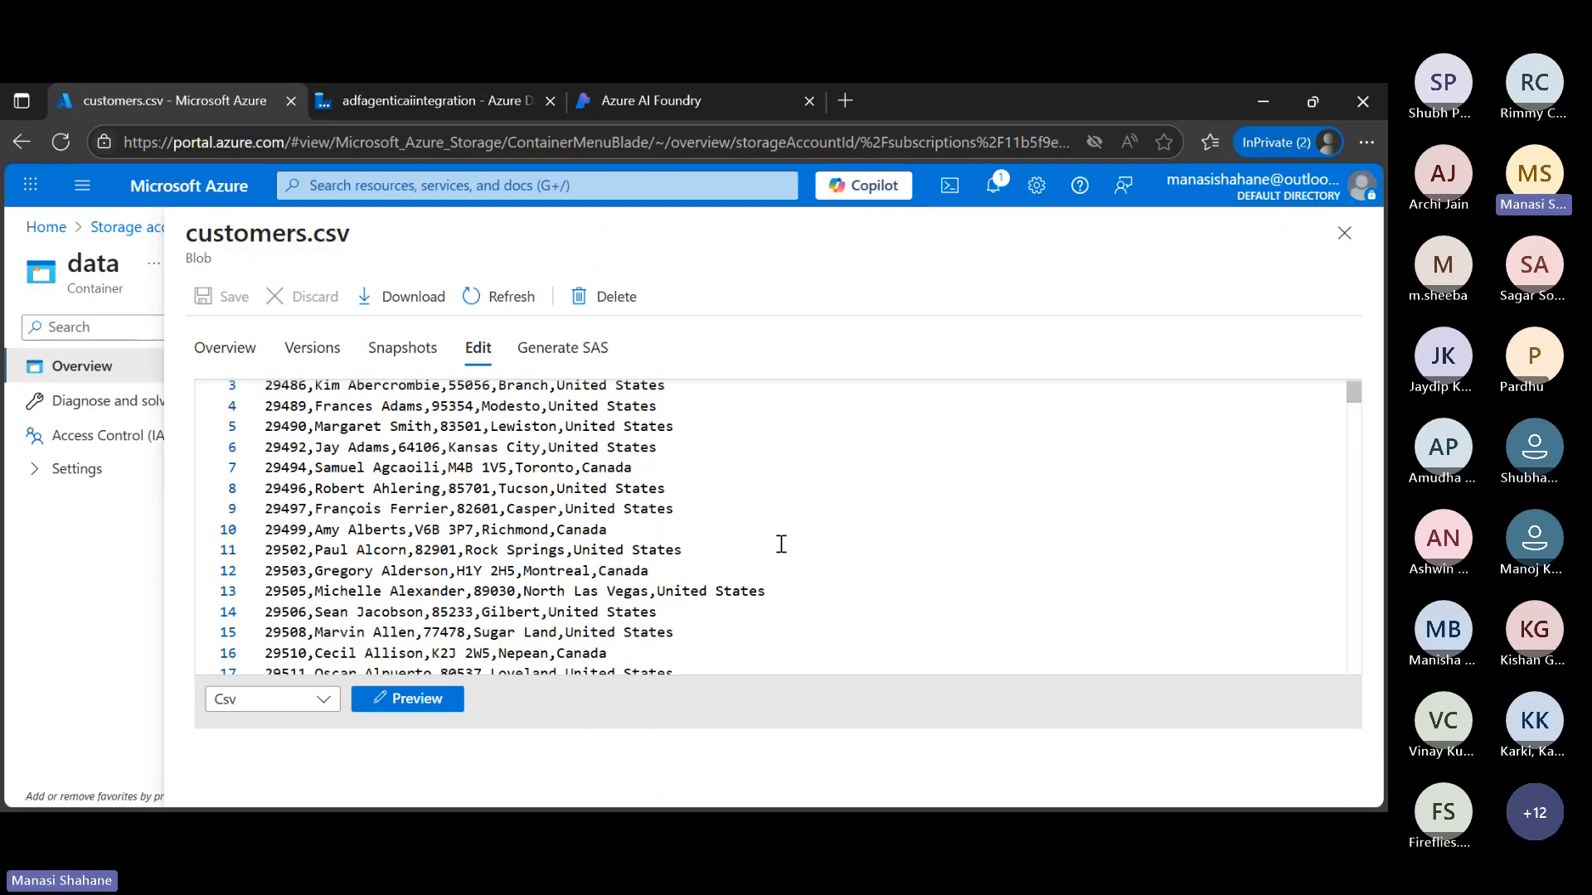
pyautogui.scroll(1, 679, 464)
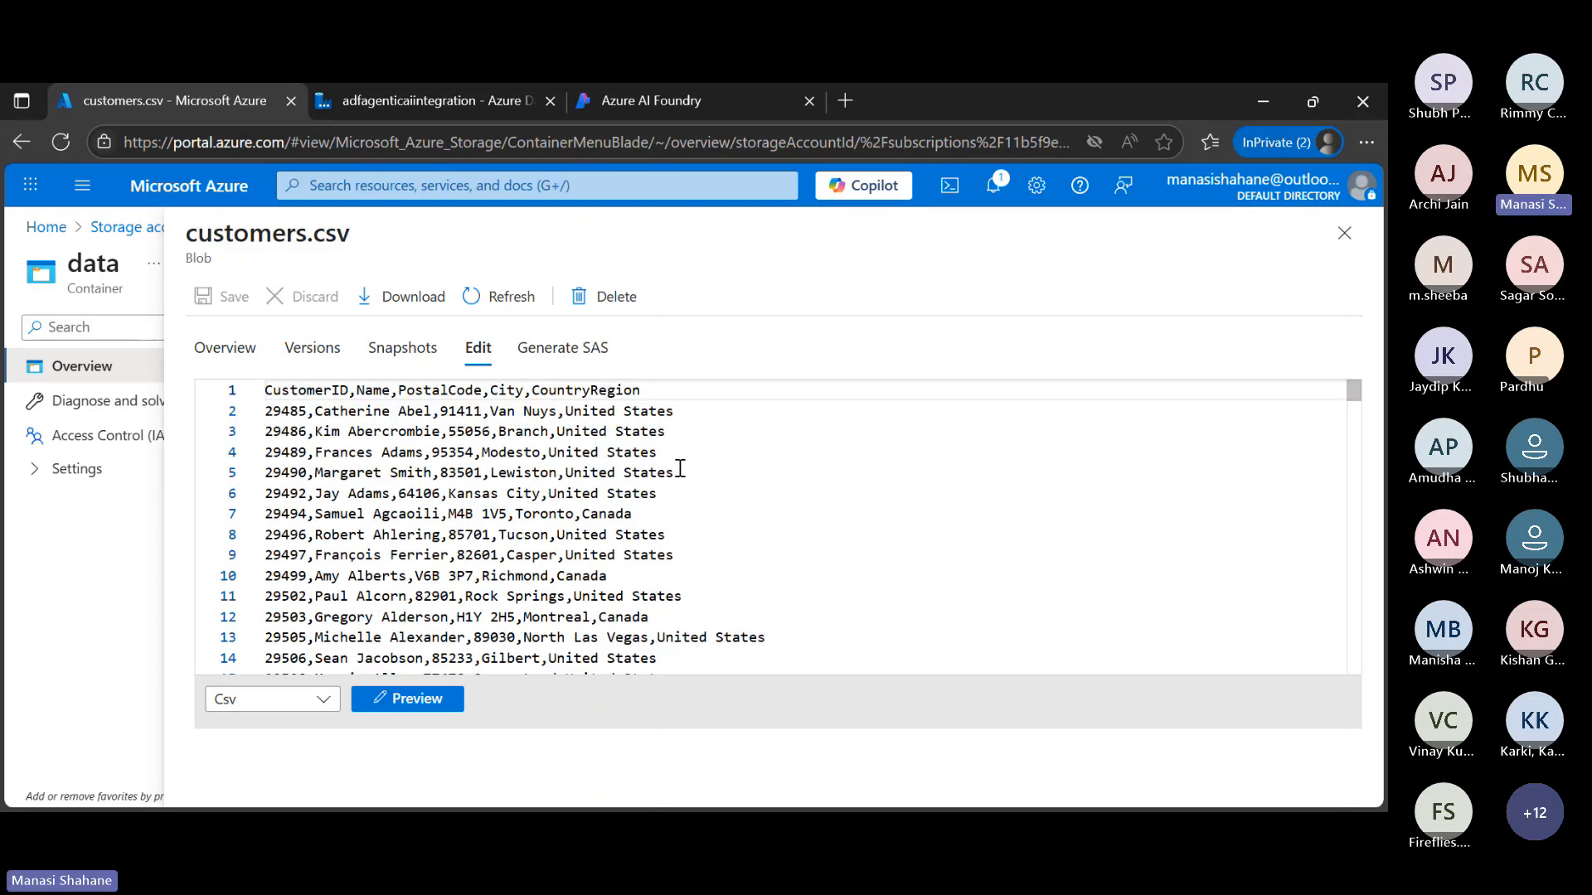
pyautogui.click(1345, 234)
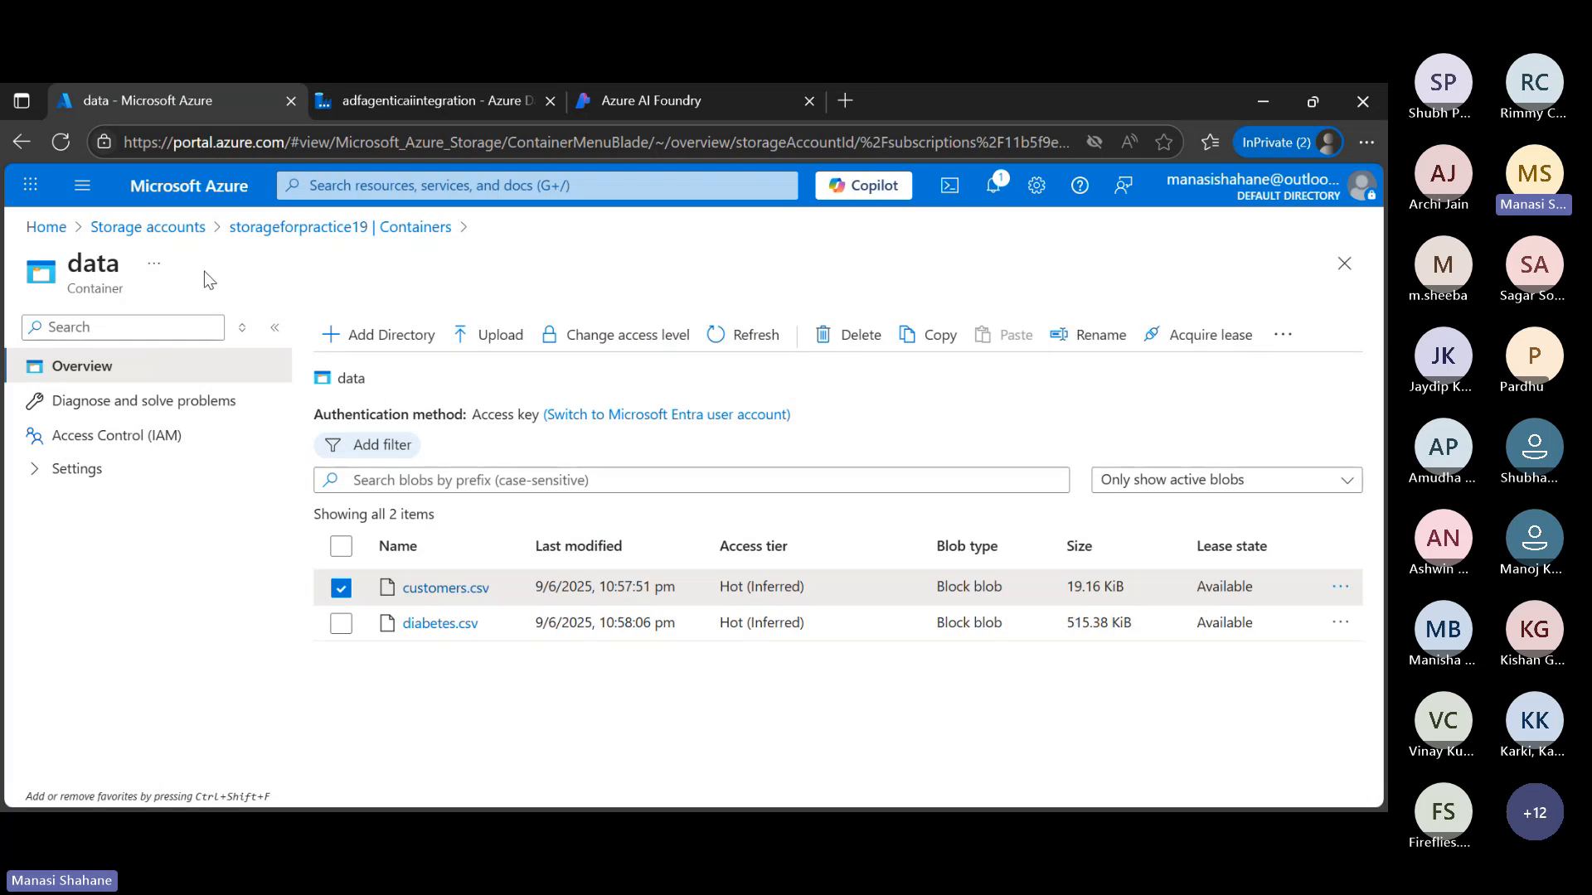
# Return to the Storage accounts list, start creating a storage account and name it webinarstorage
pyautogui.click(181, 229)
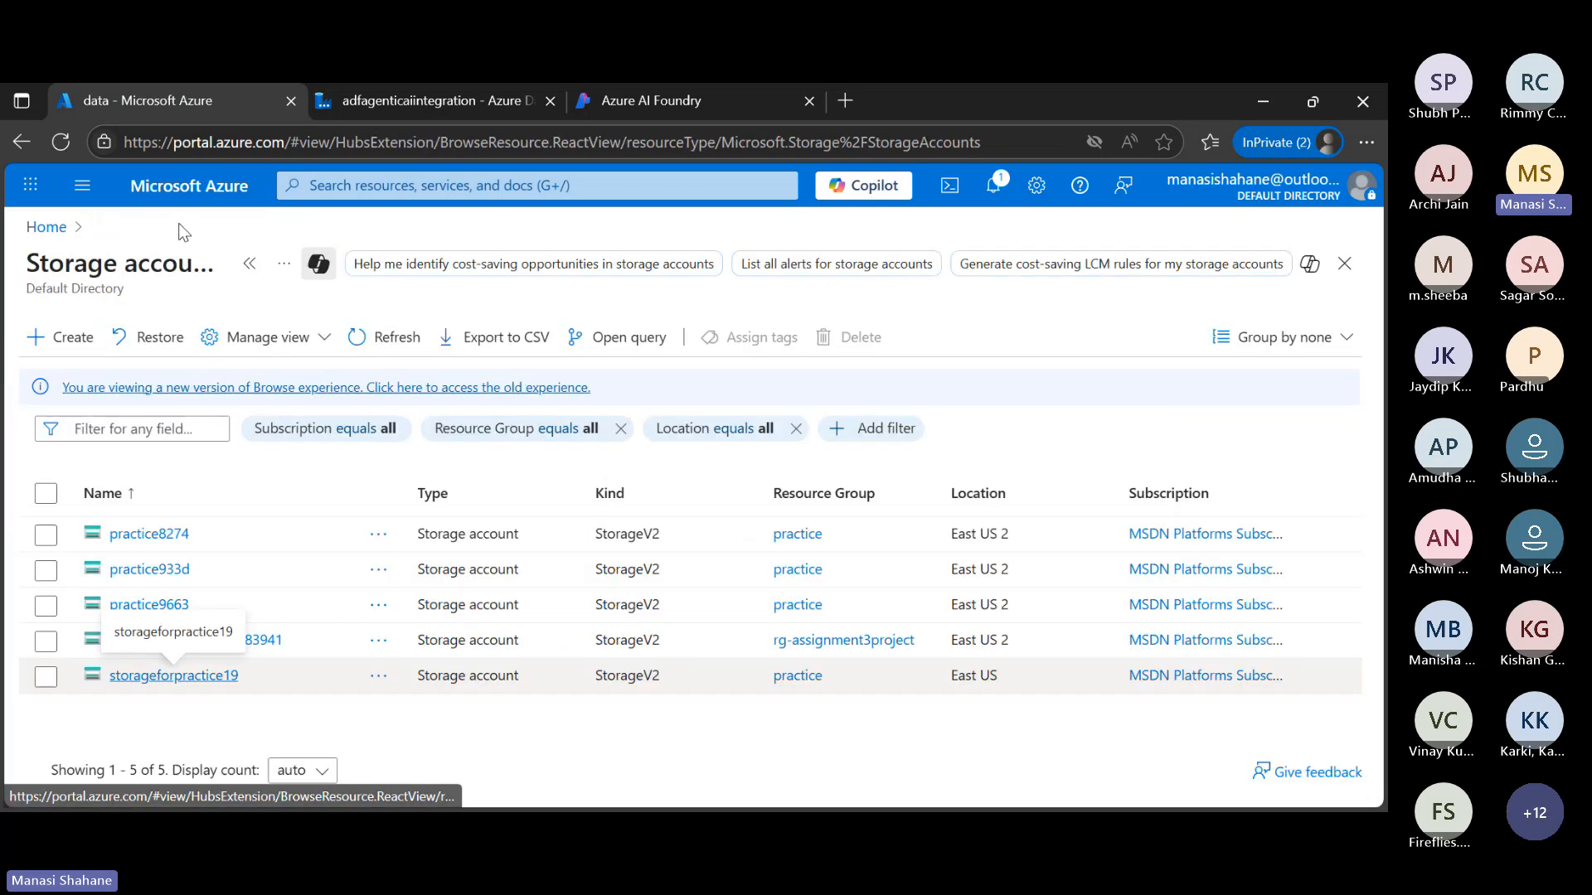
pyautogui.click(63, 336)
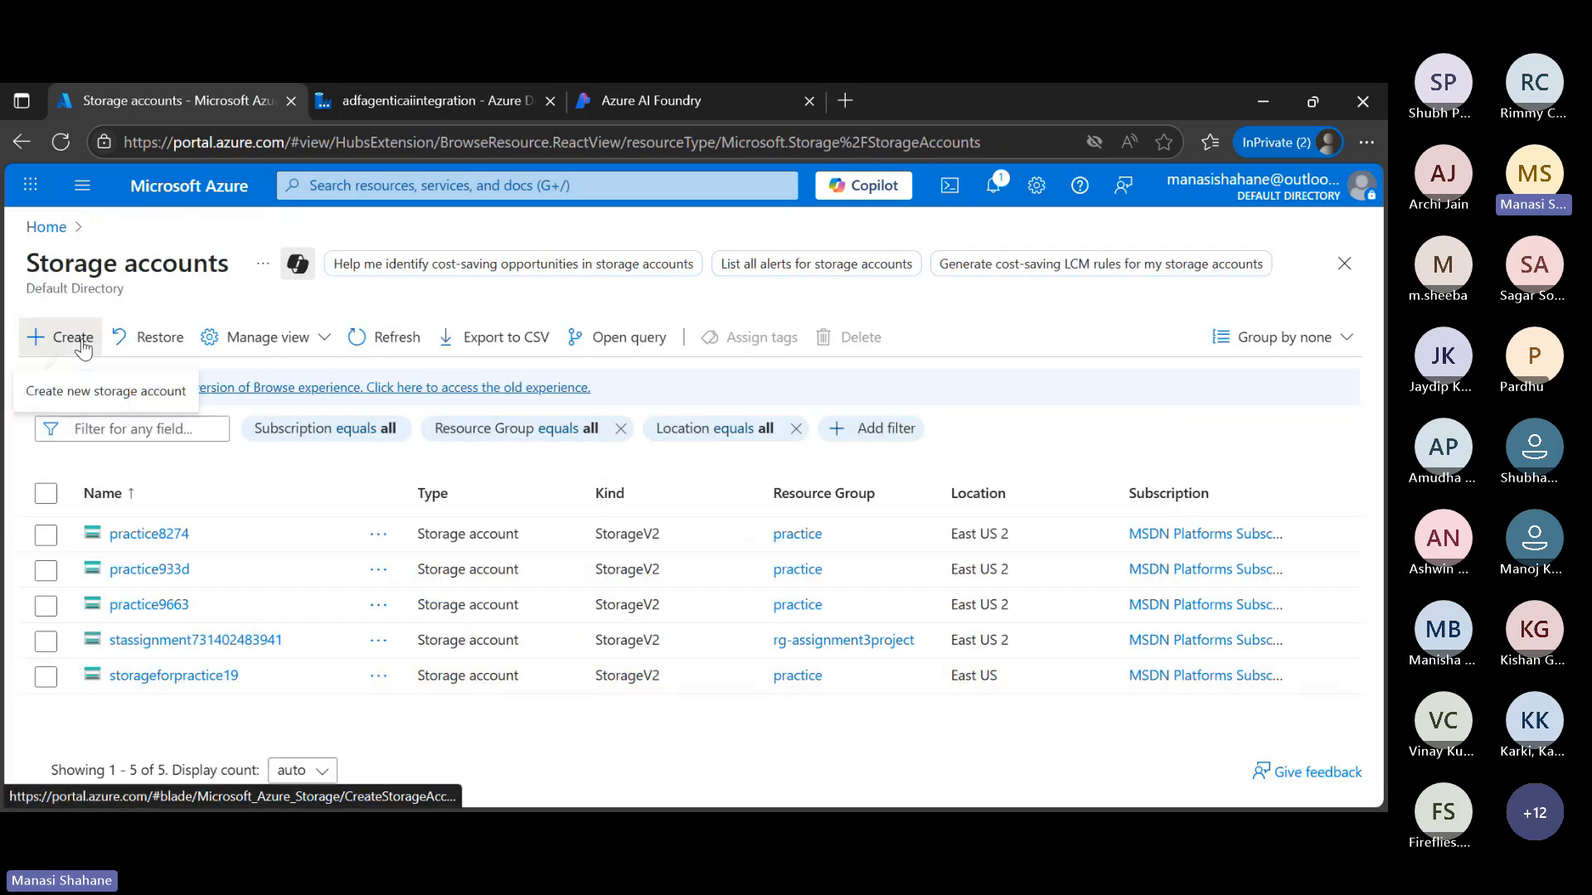
pyautogui.scroll(-2, 510, 629)
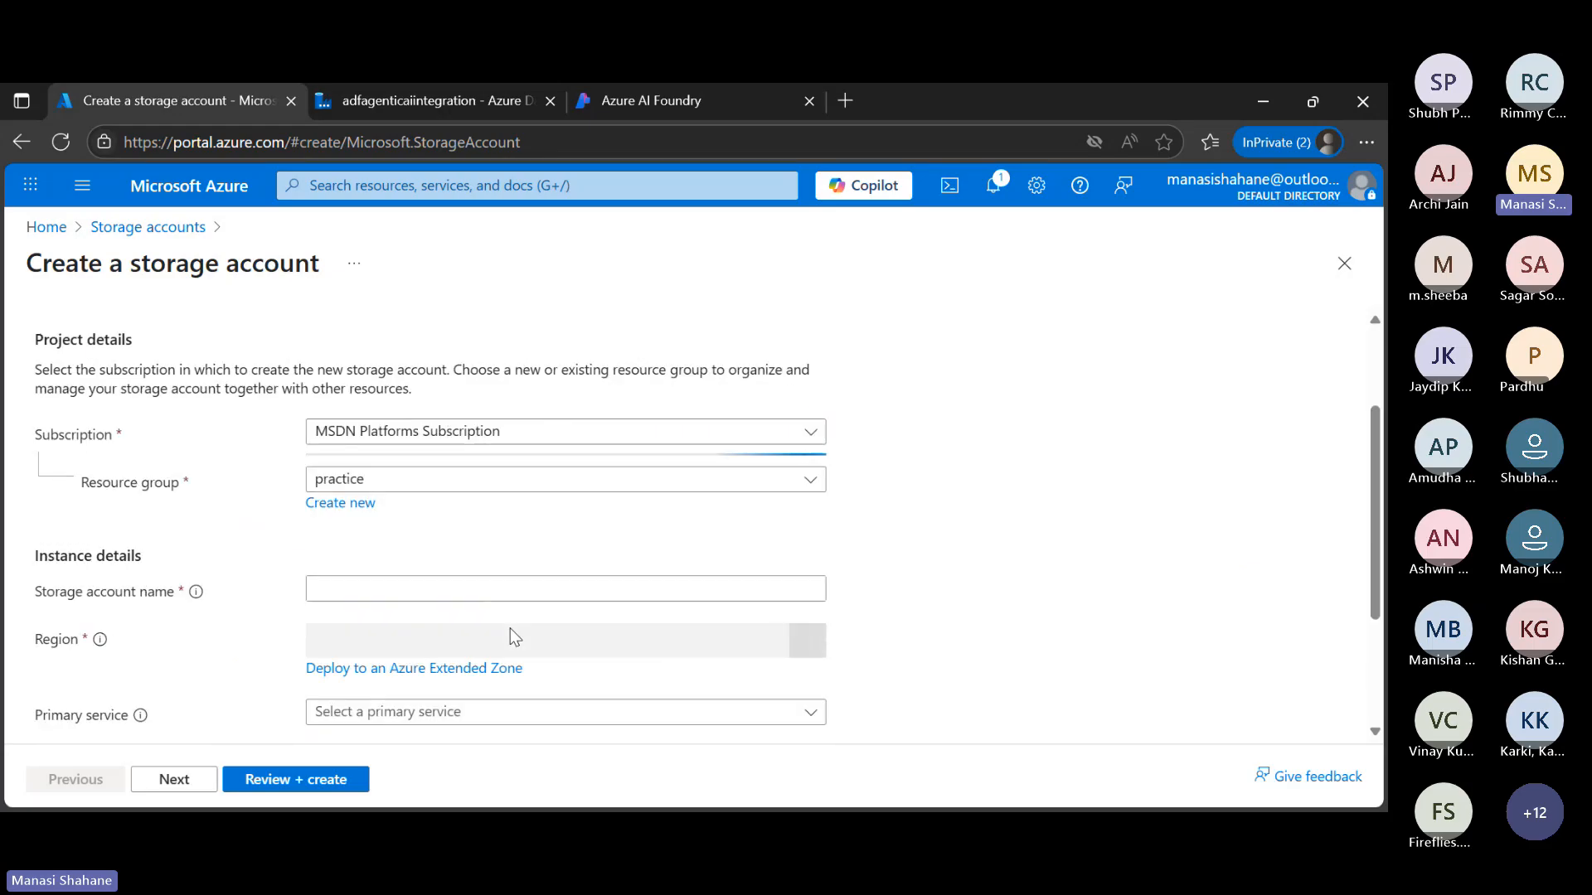
pyautogui.click(486, 579)
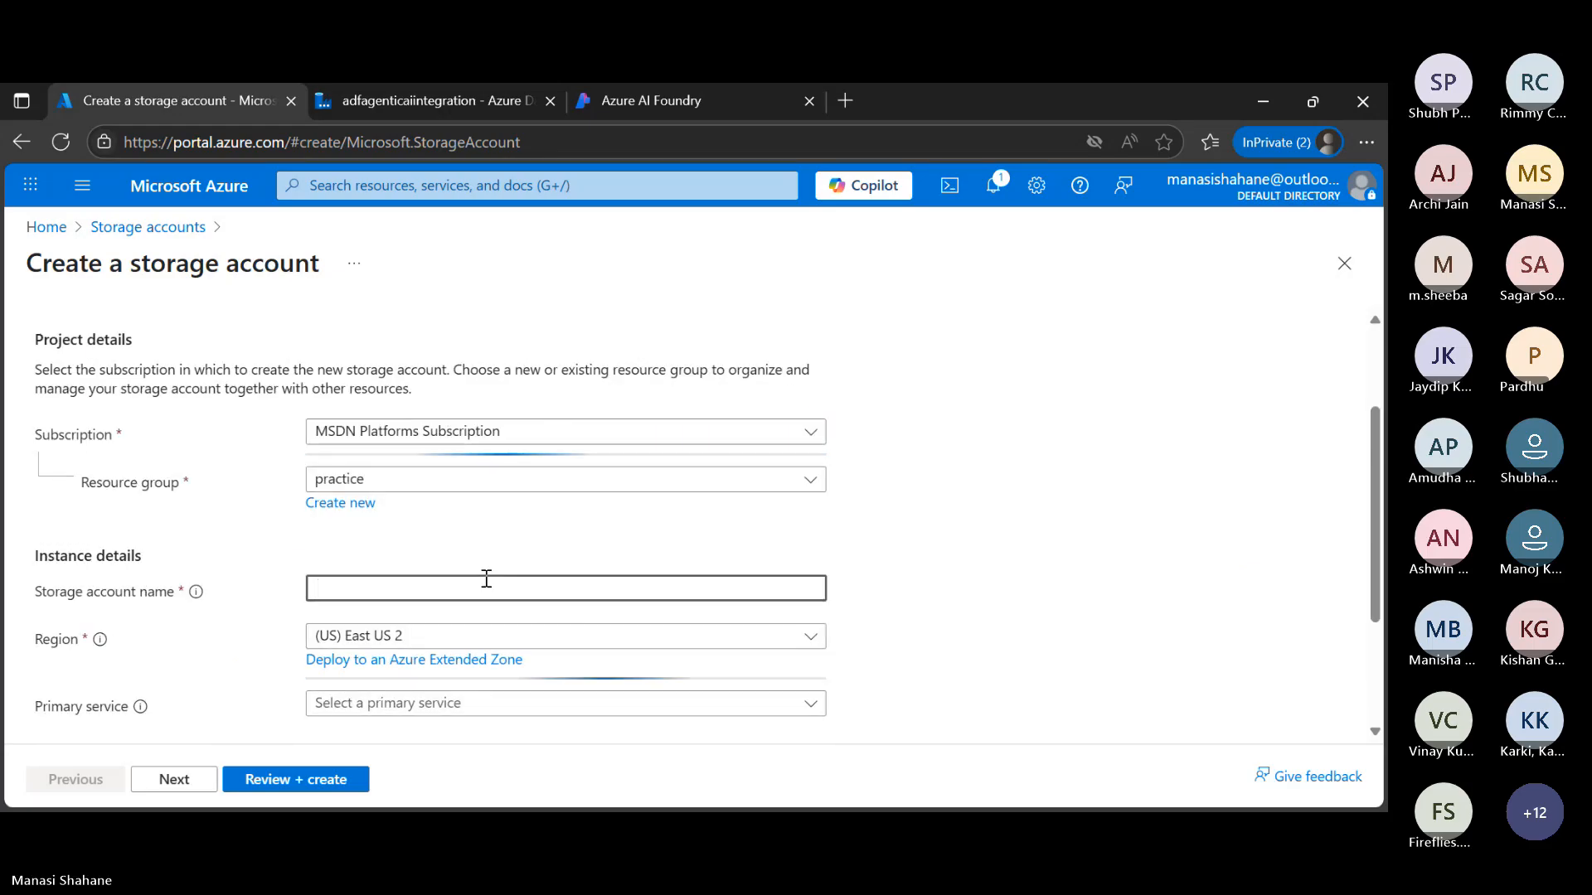
pyautogui.write('webinars')
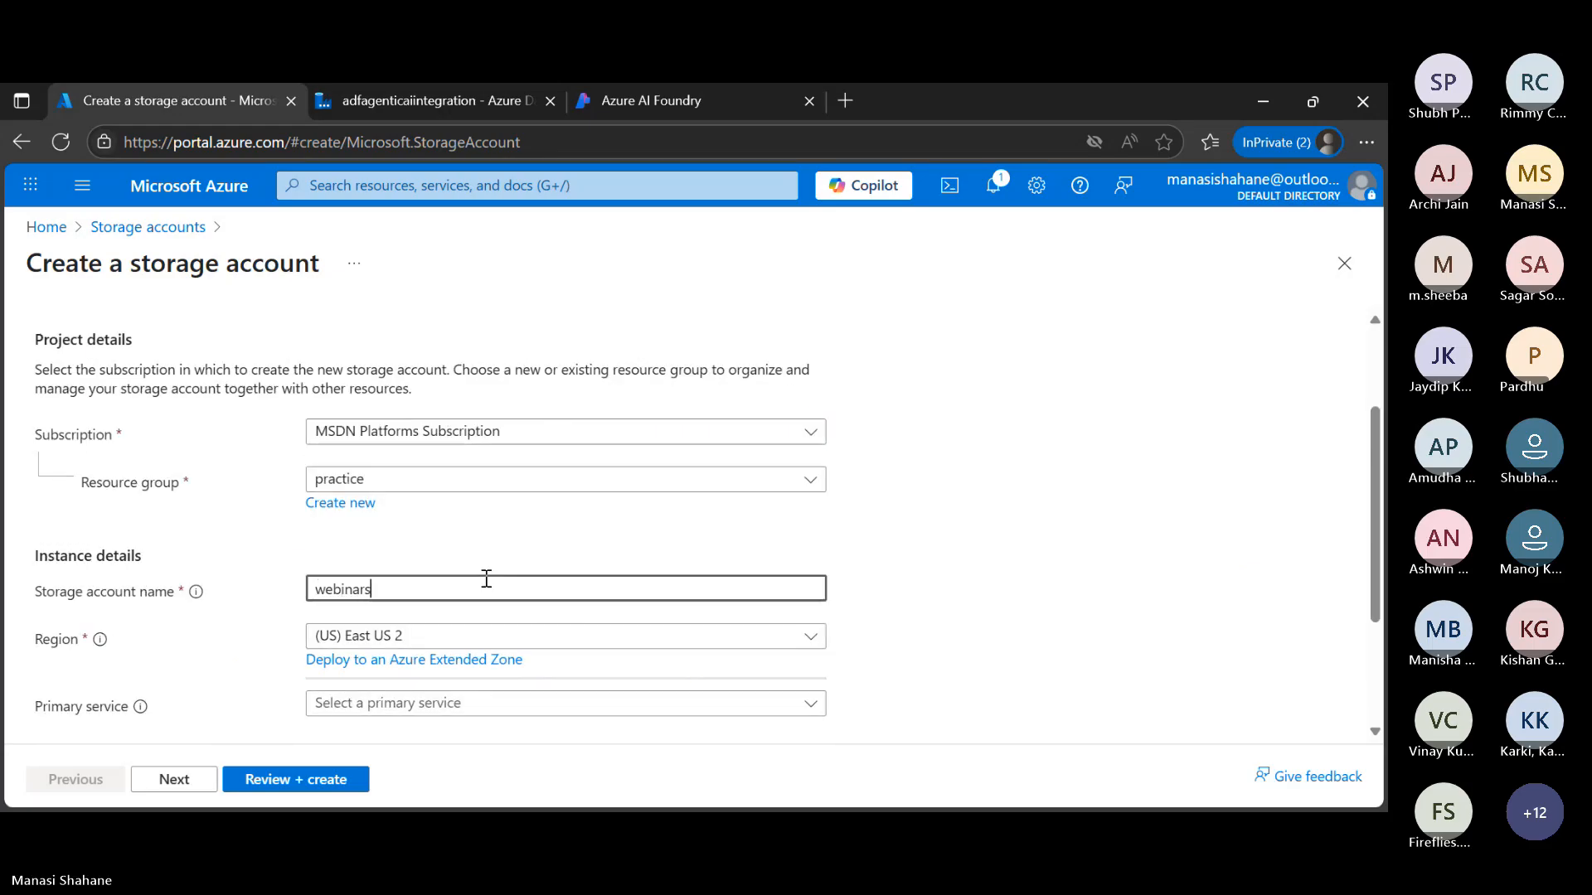
pyautogui.write('torage')
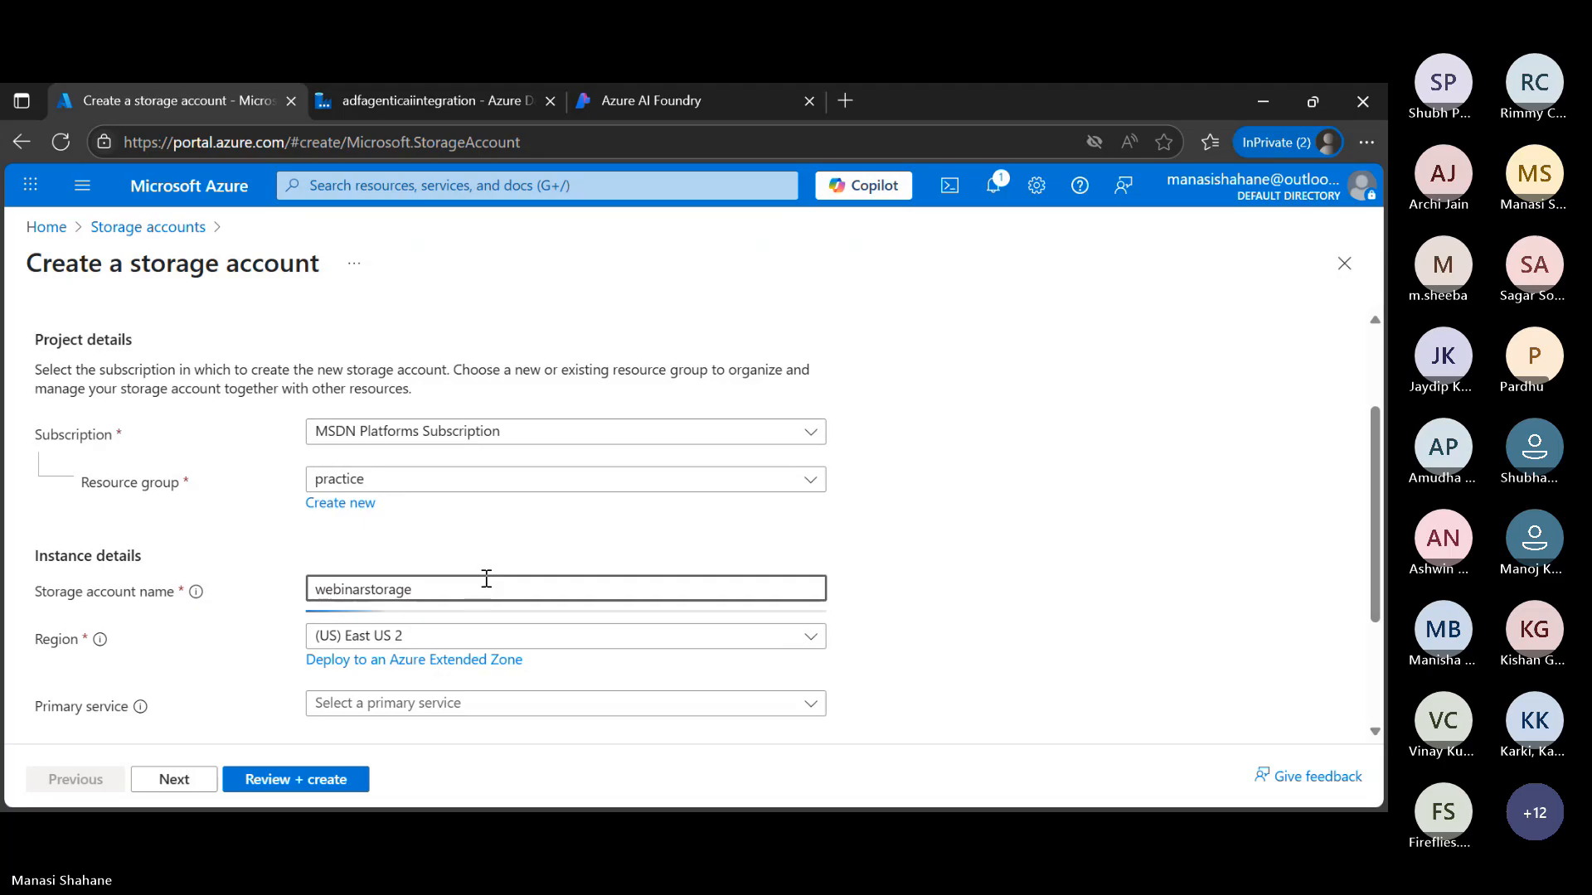
pyautogui.scroll(2, 485, 579)
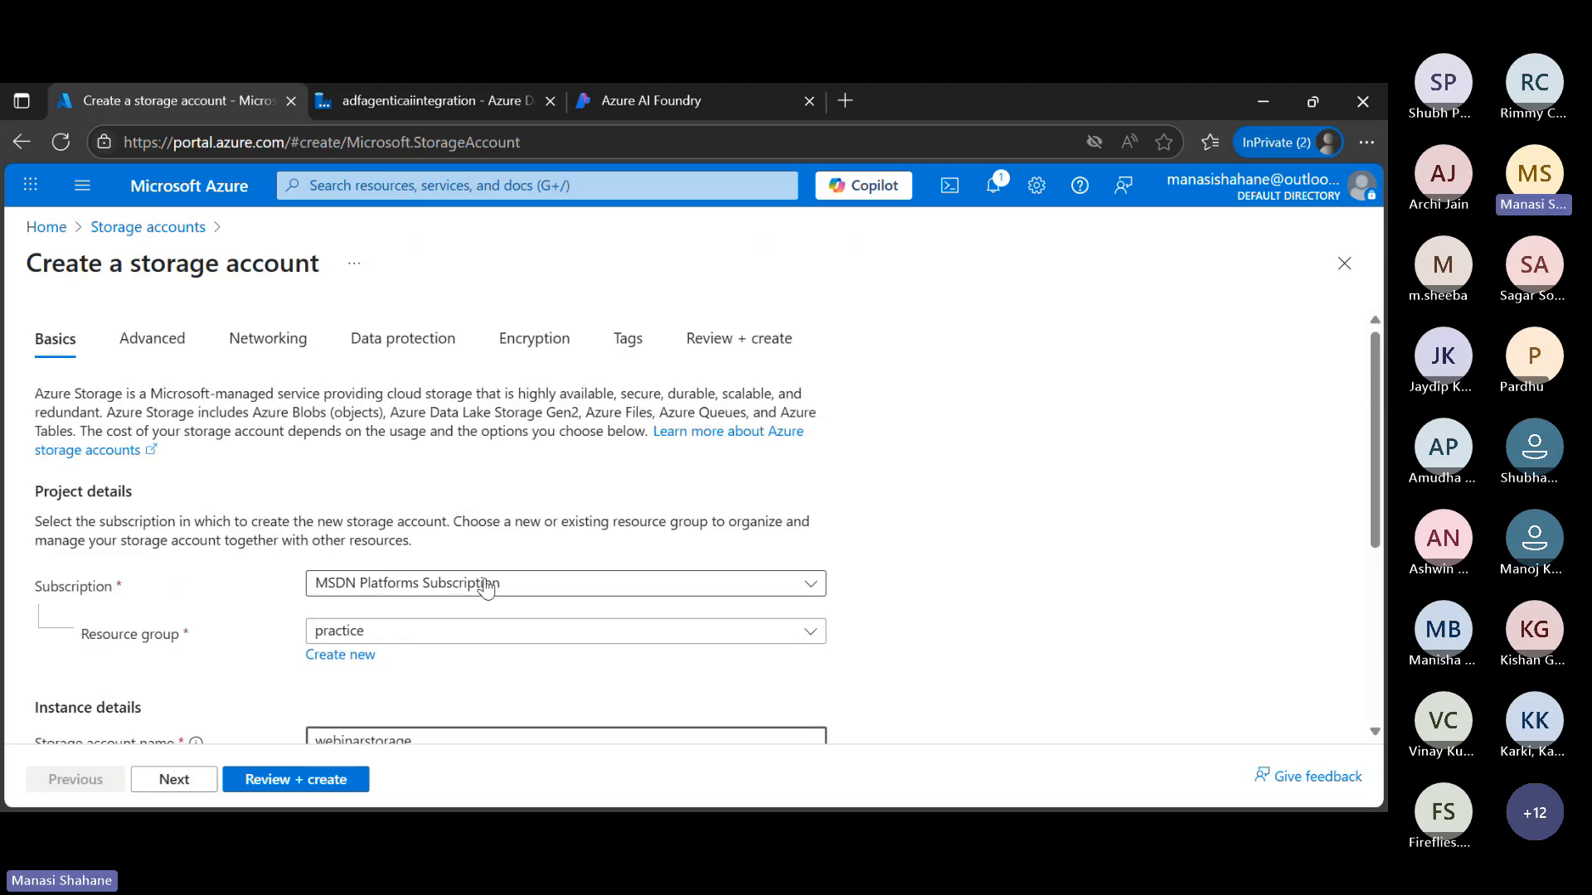
# Review the storage account configuration and create webinarstorage in the practice resource group
pyautogui.click(350, 778)
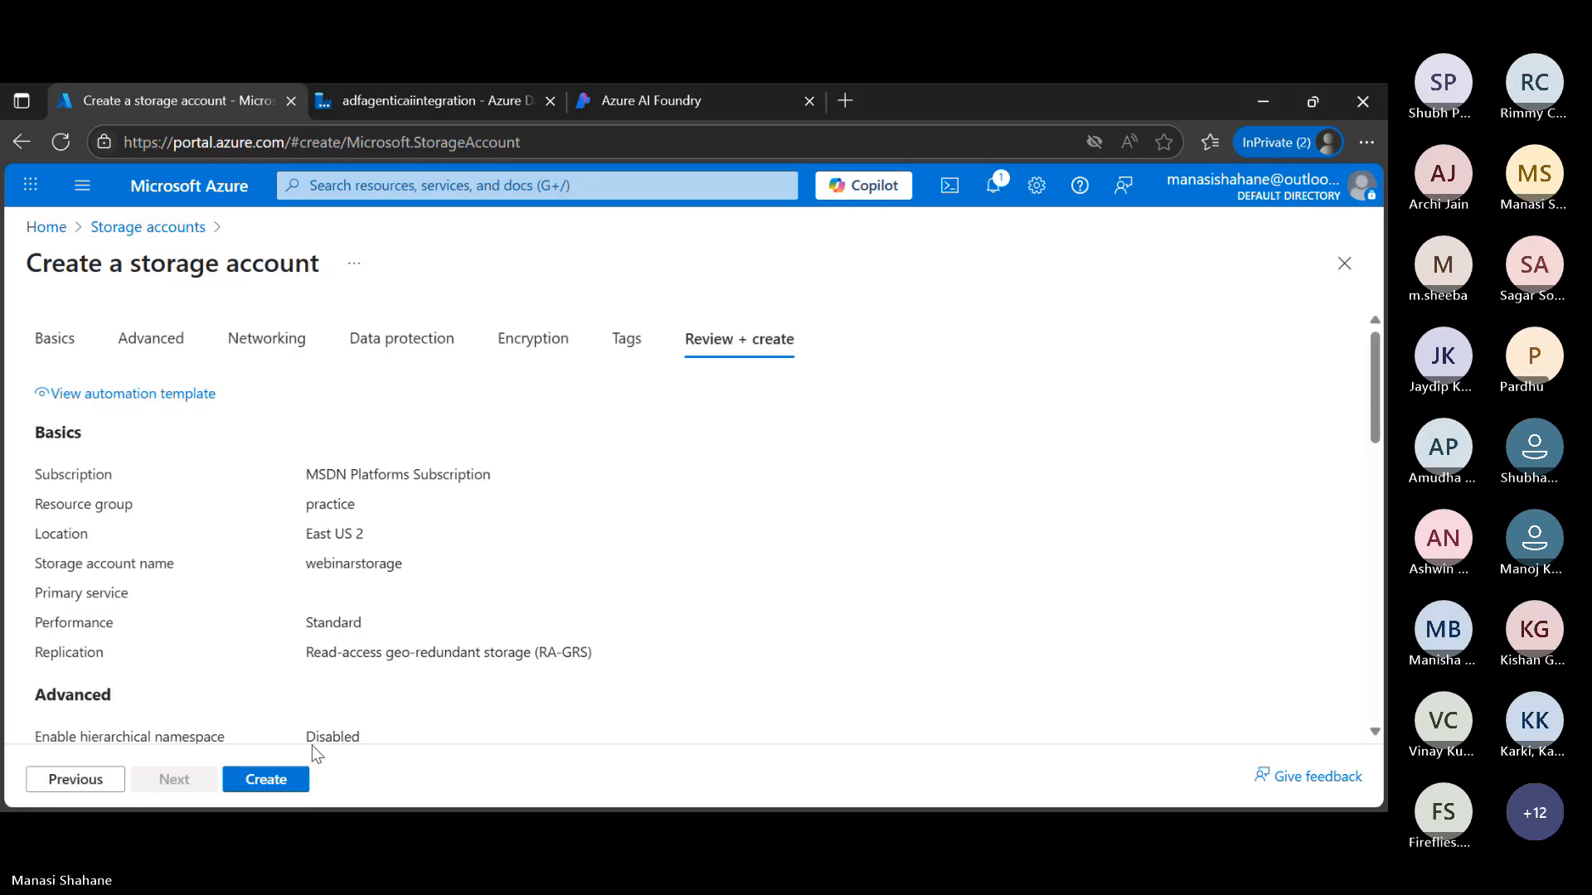
pyautogui.click(292, 786)
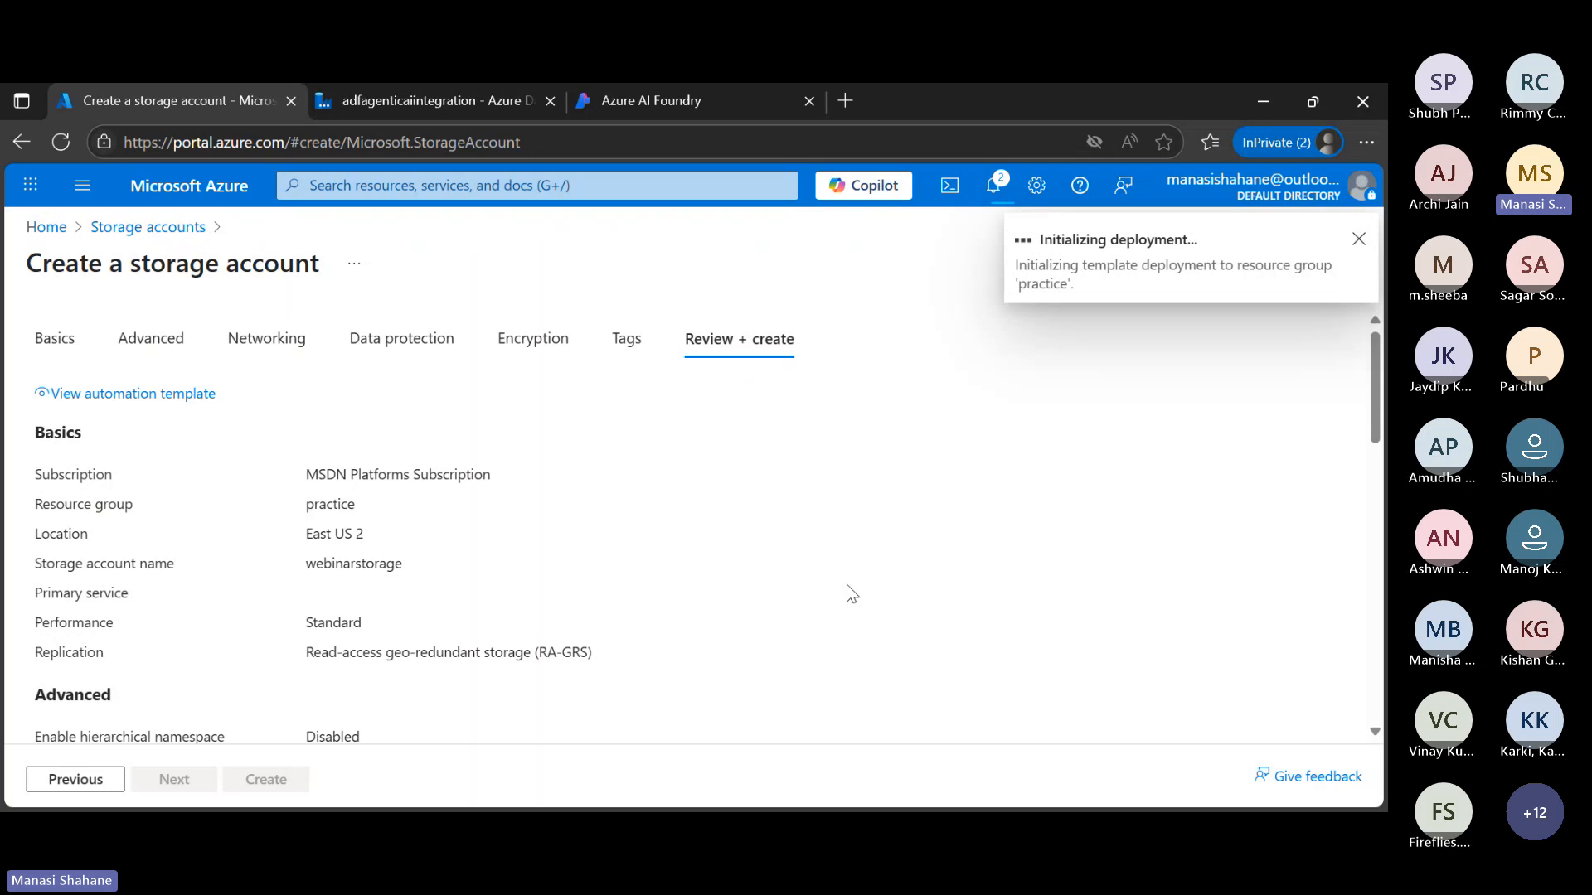
# Return to the Storage accounts list and try to open the containers of storageforpractice19
pyautogui.click(143, 226)
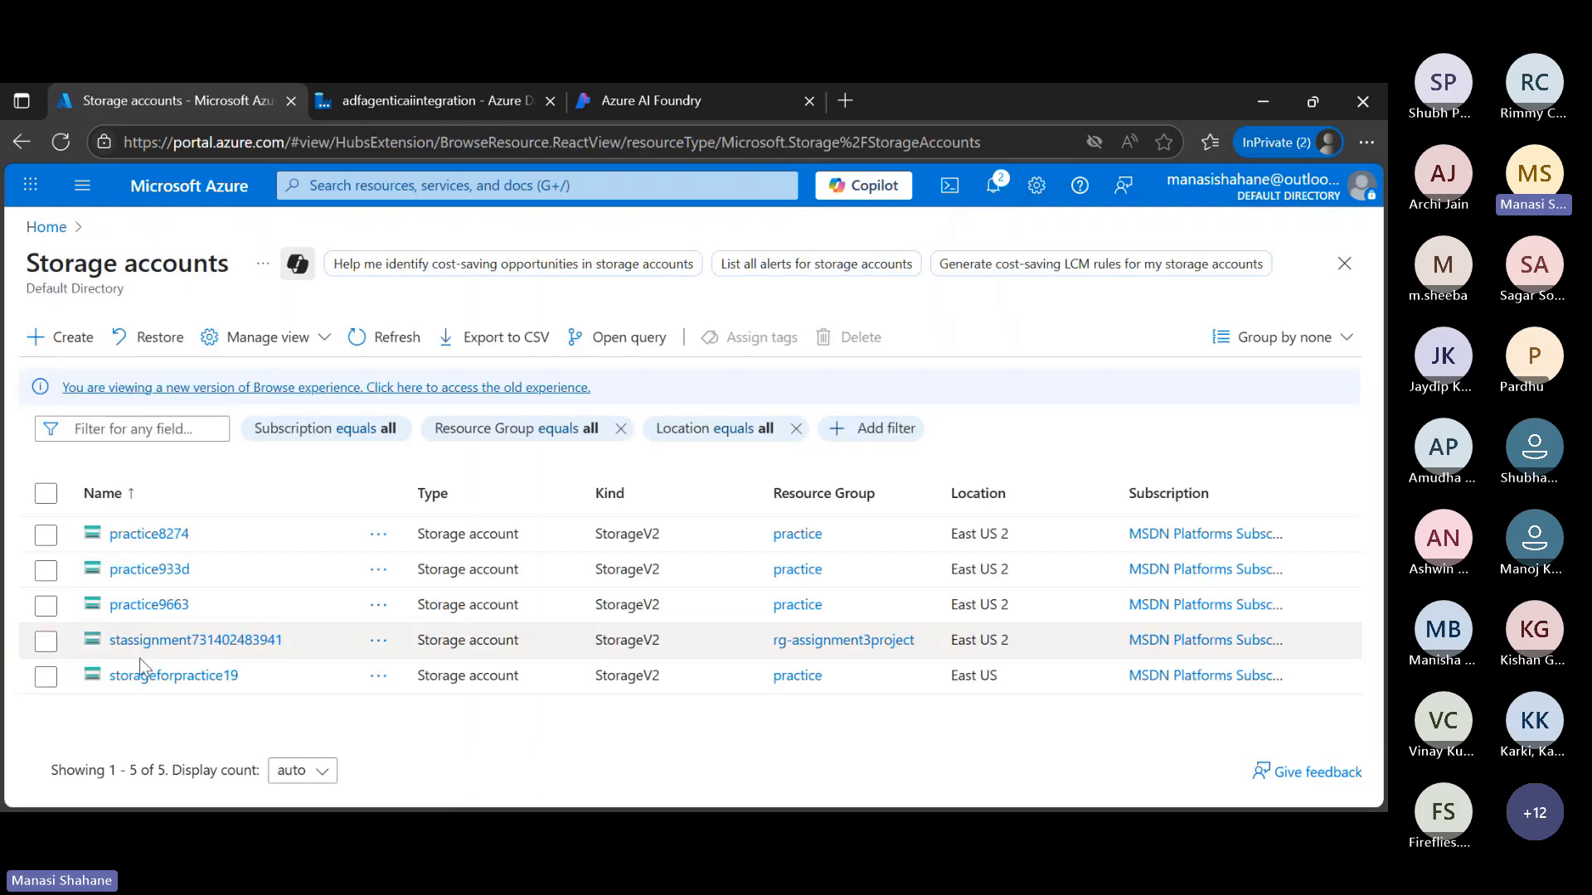
pyautogui.click(173, 673)
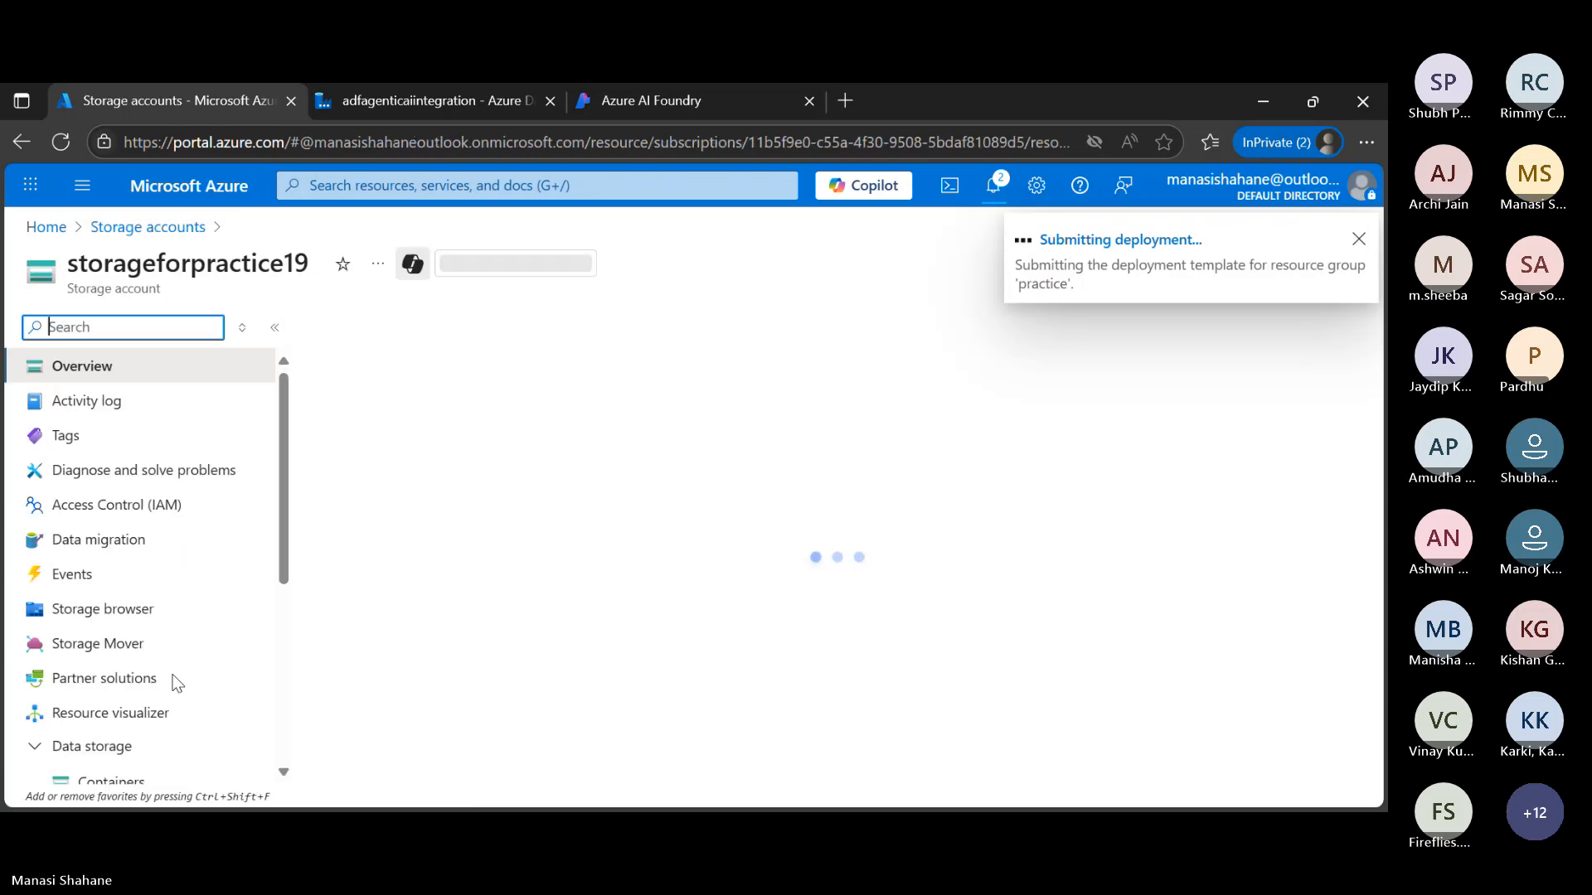
pyautogui.scroll(-2, 153, 670)
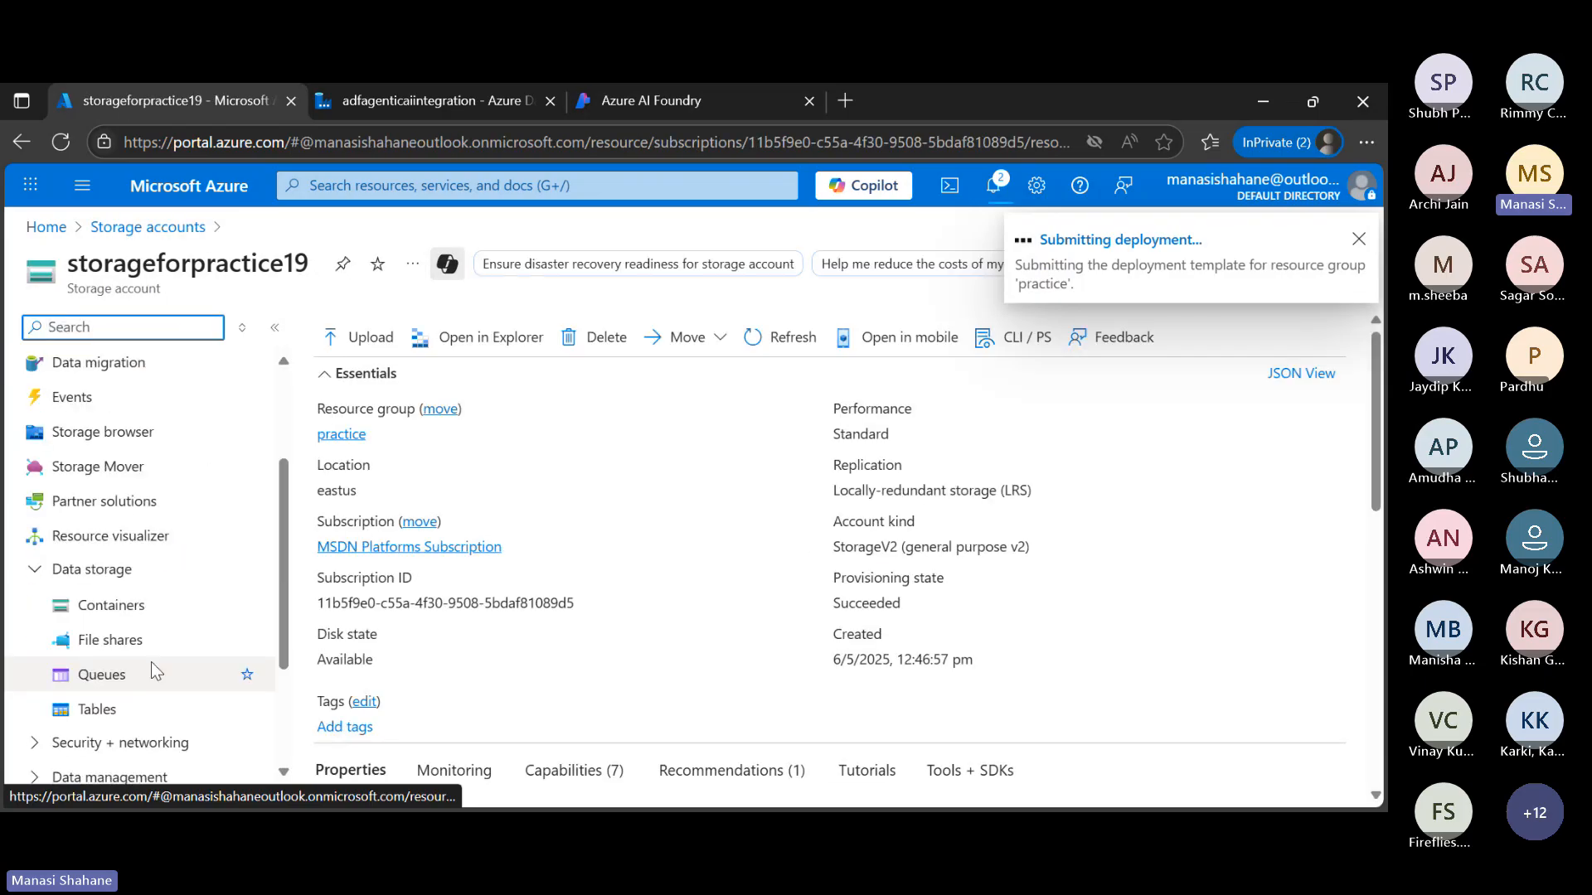
pyautogui.click(140, 605)
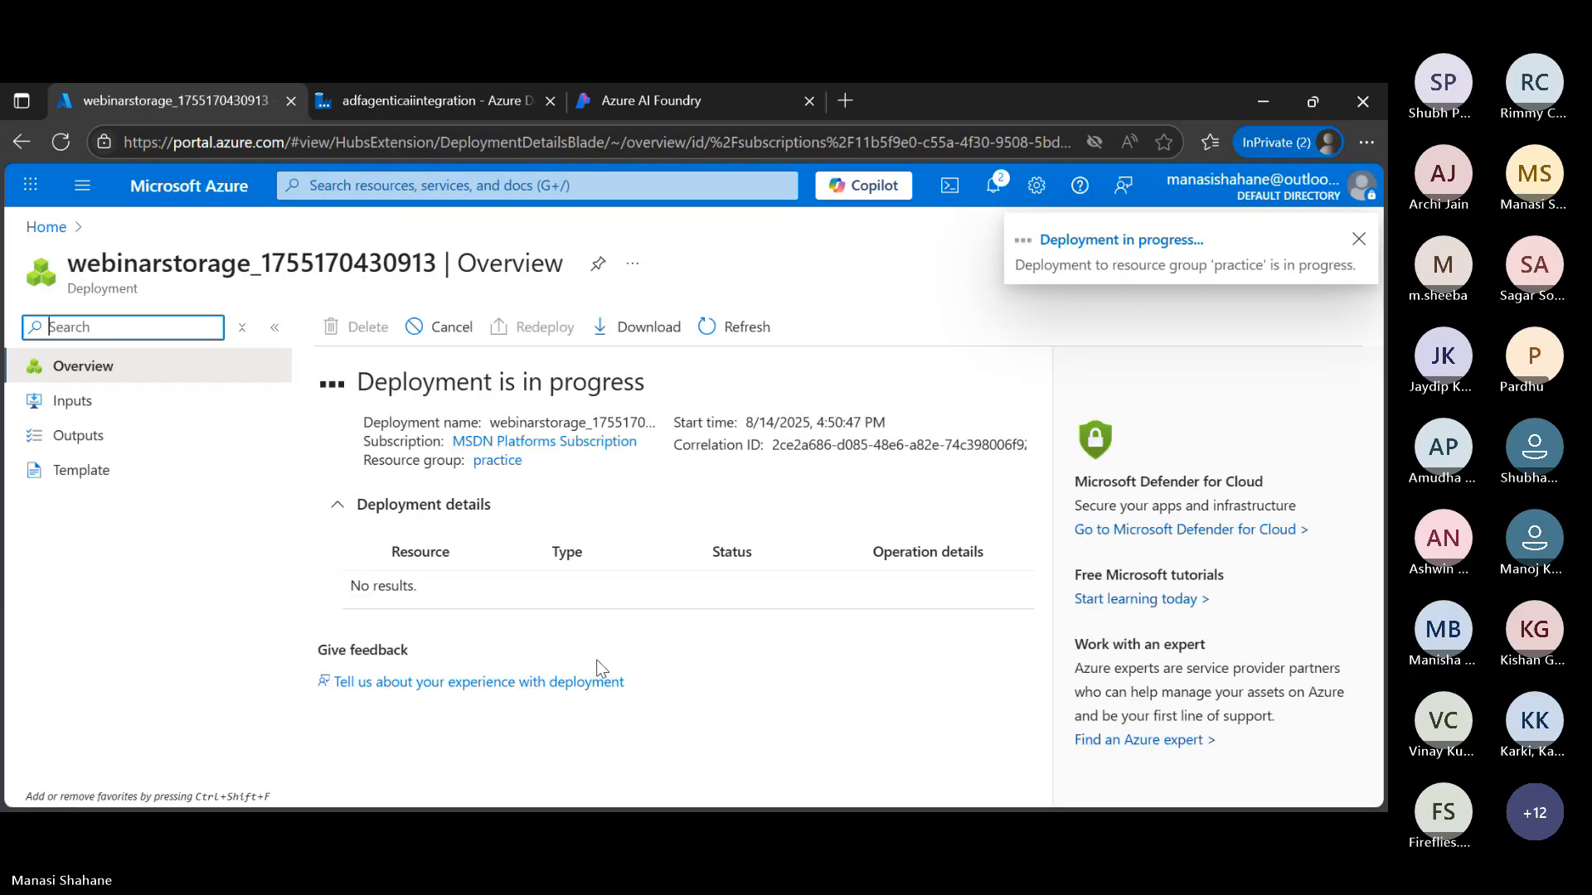
# Go back through the portal home to storageforpractice19 and open its data container
pyautogui.click(48, 229)
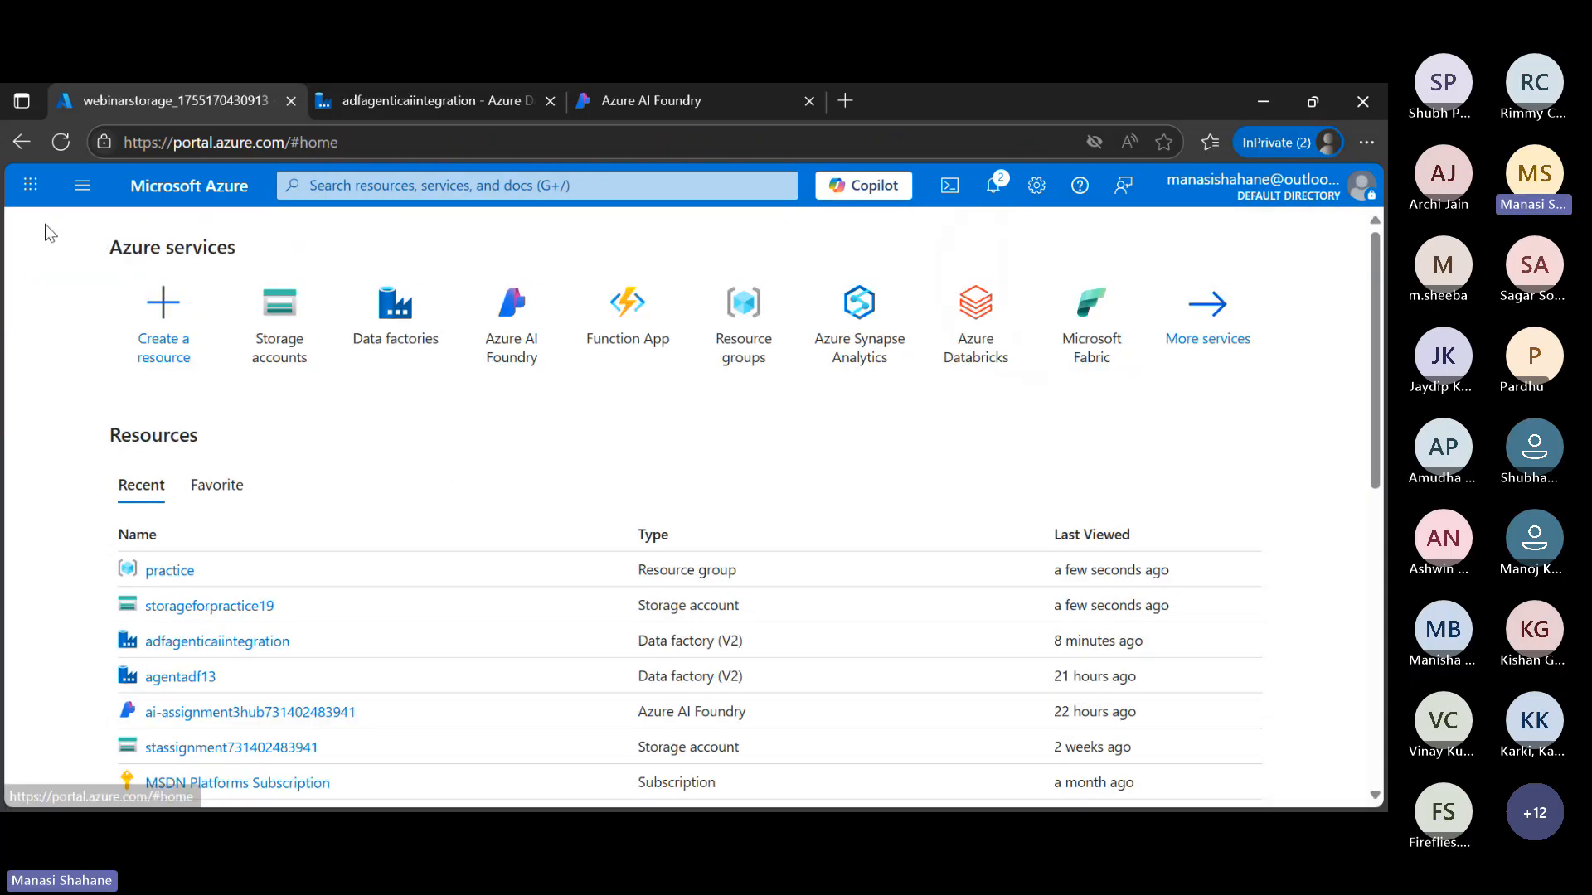
pyautogui.click(276, 342)
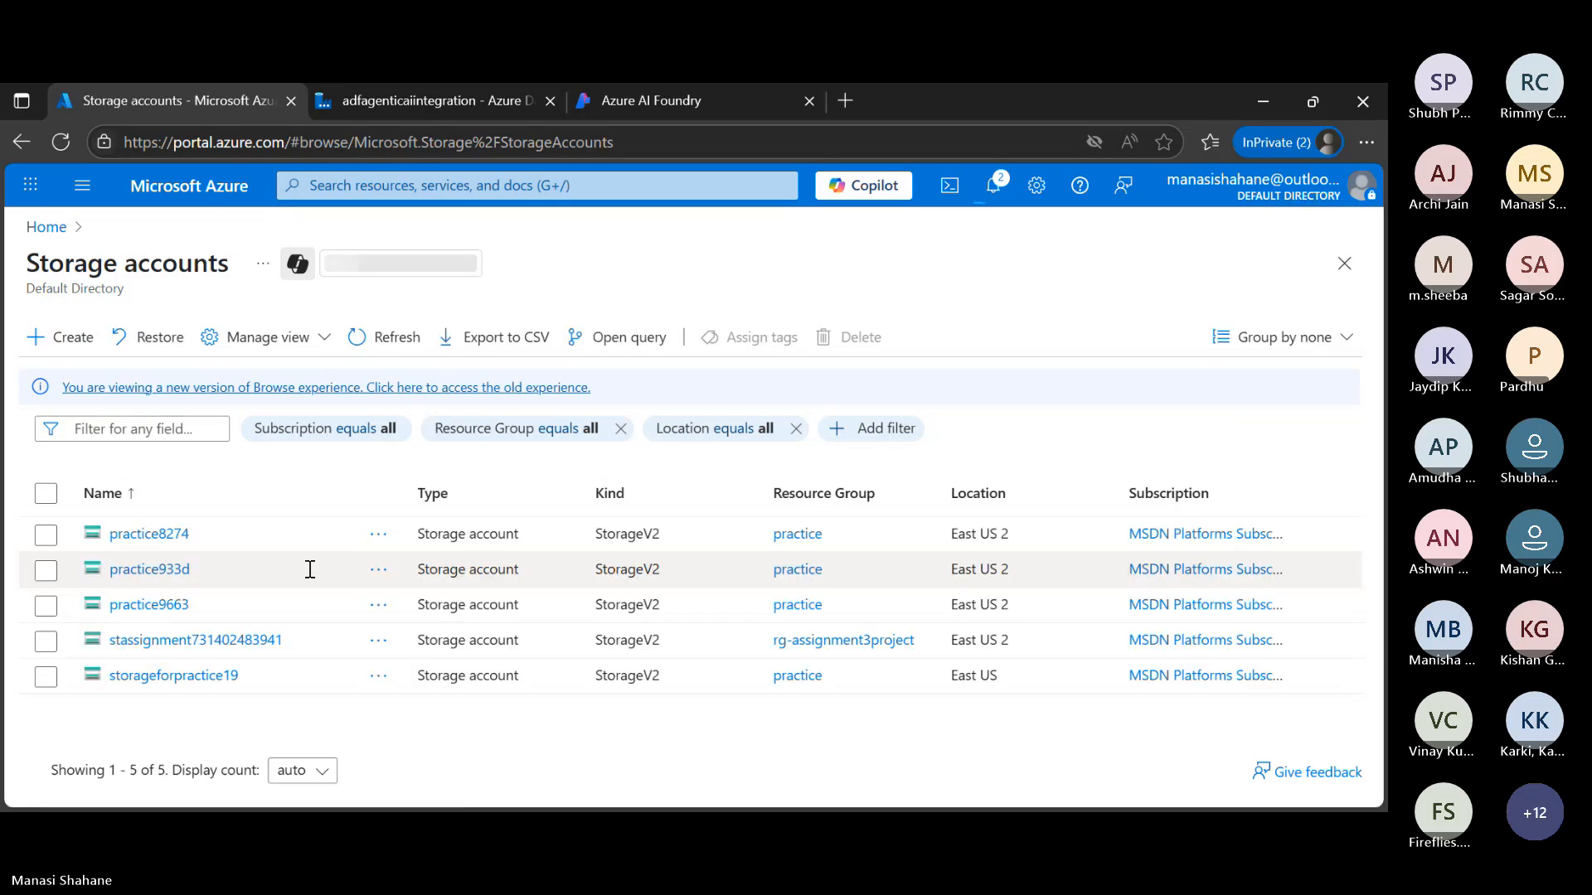
pyautogui.click(178, 670)
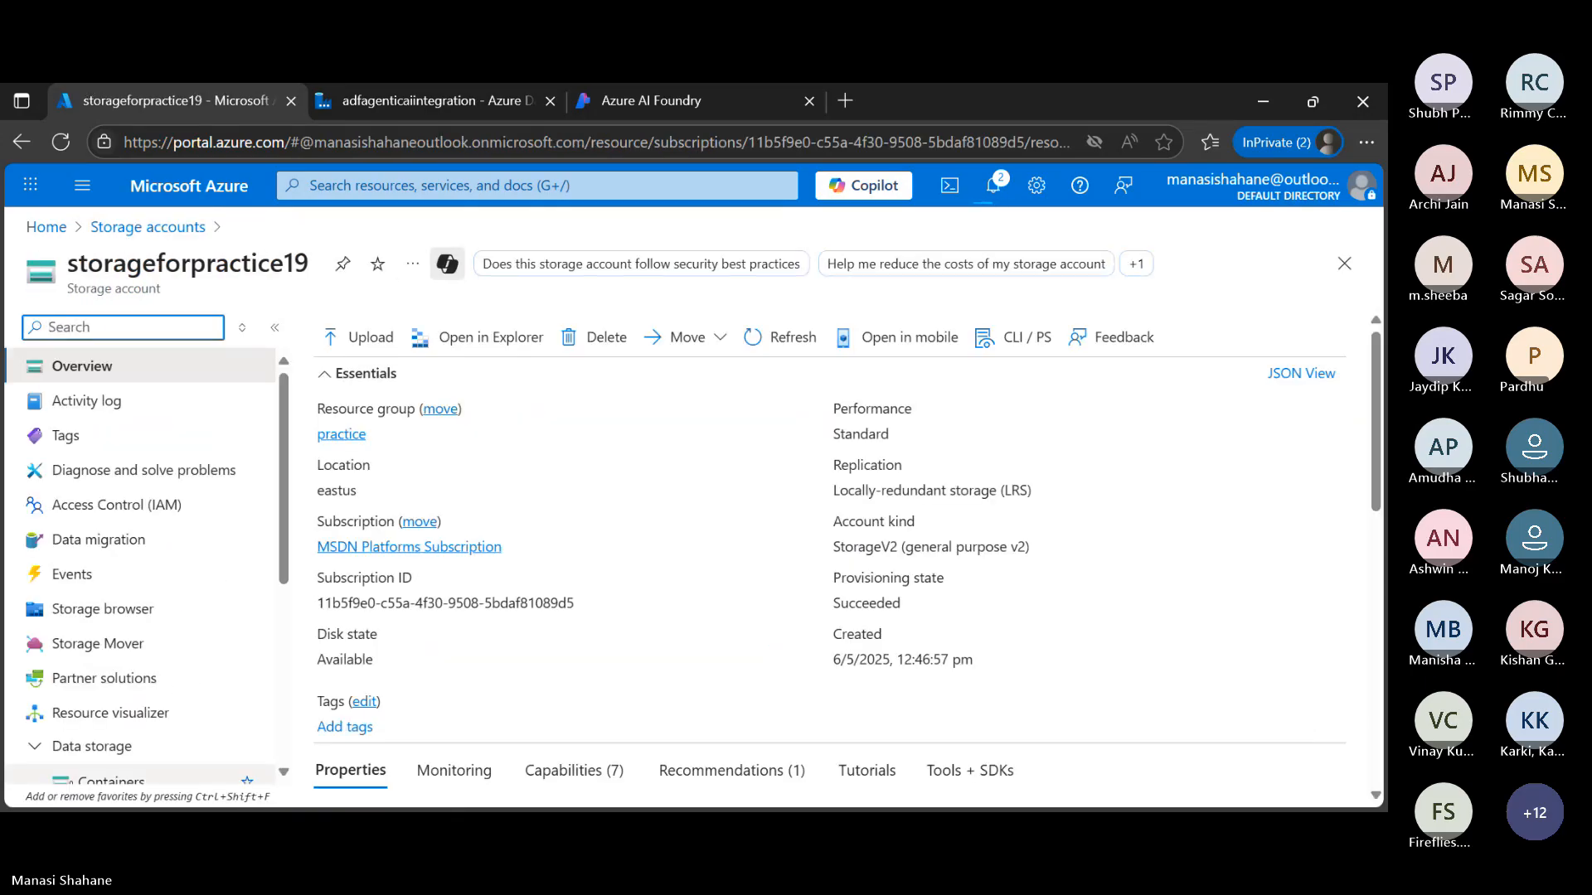
pyautogui.scroll(-2, 102, 778)
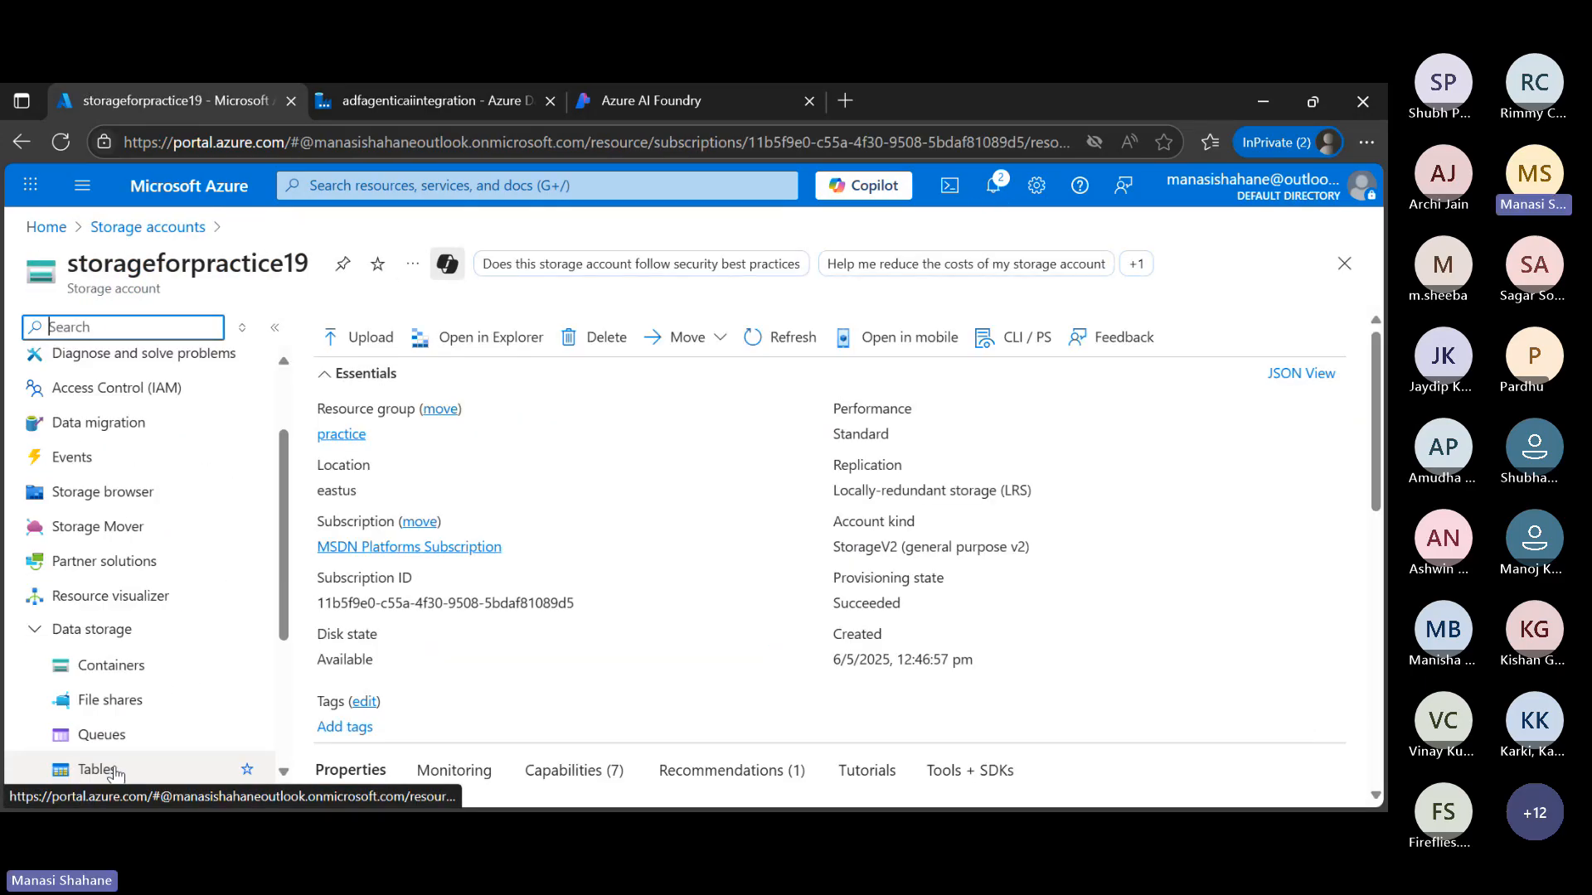
pyautogui.click(129, 668)
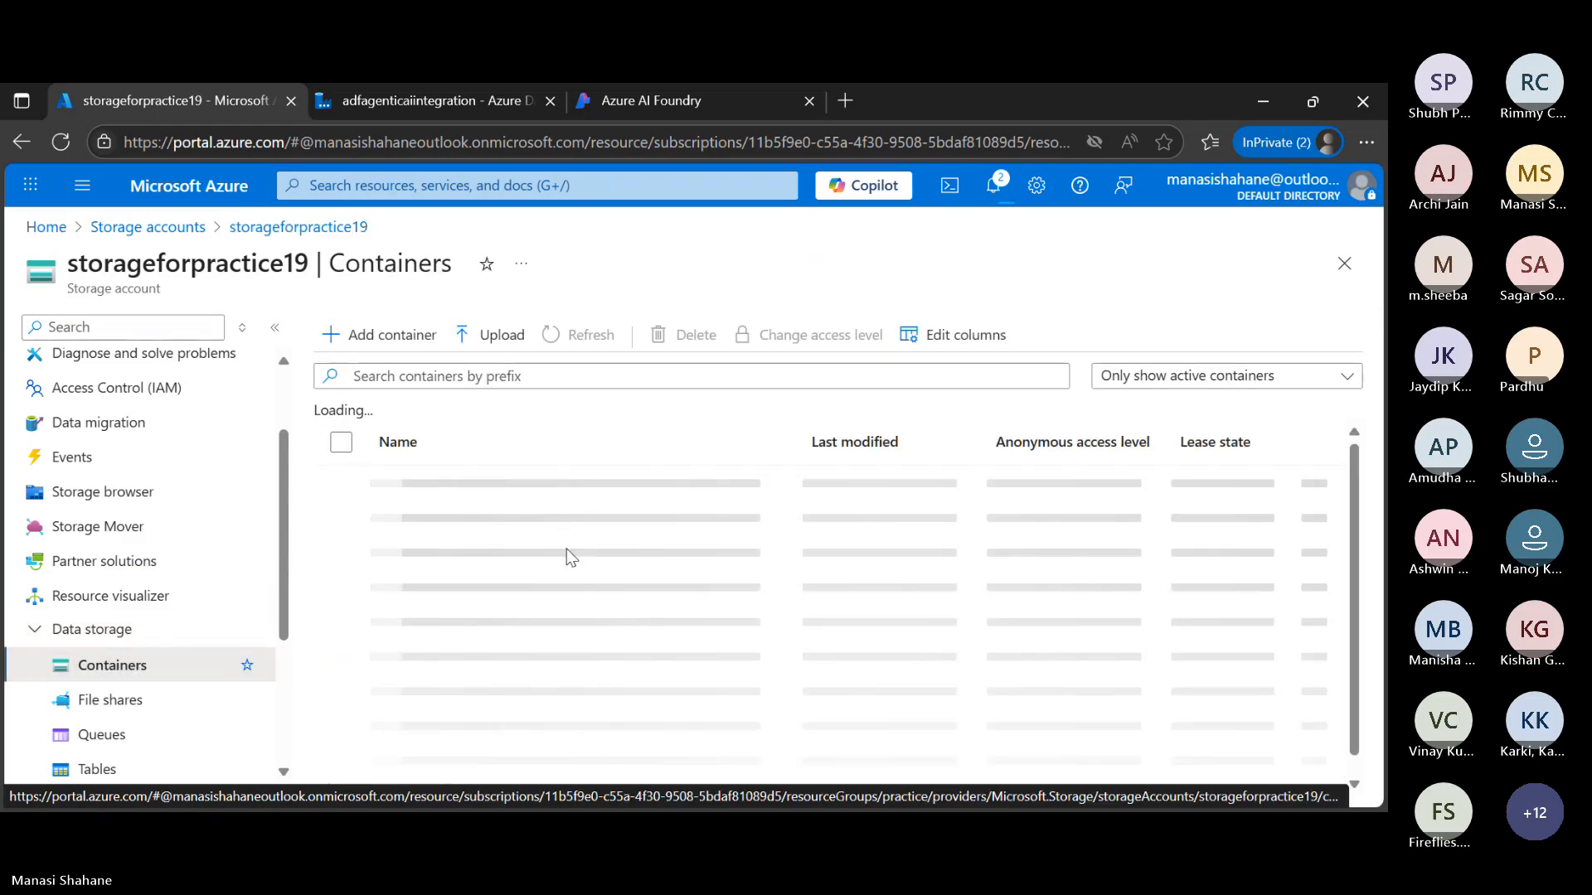
pyautogui.click(417, 522)
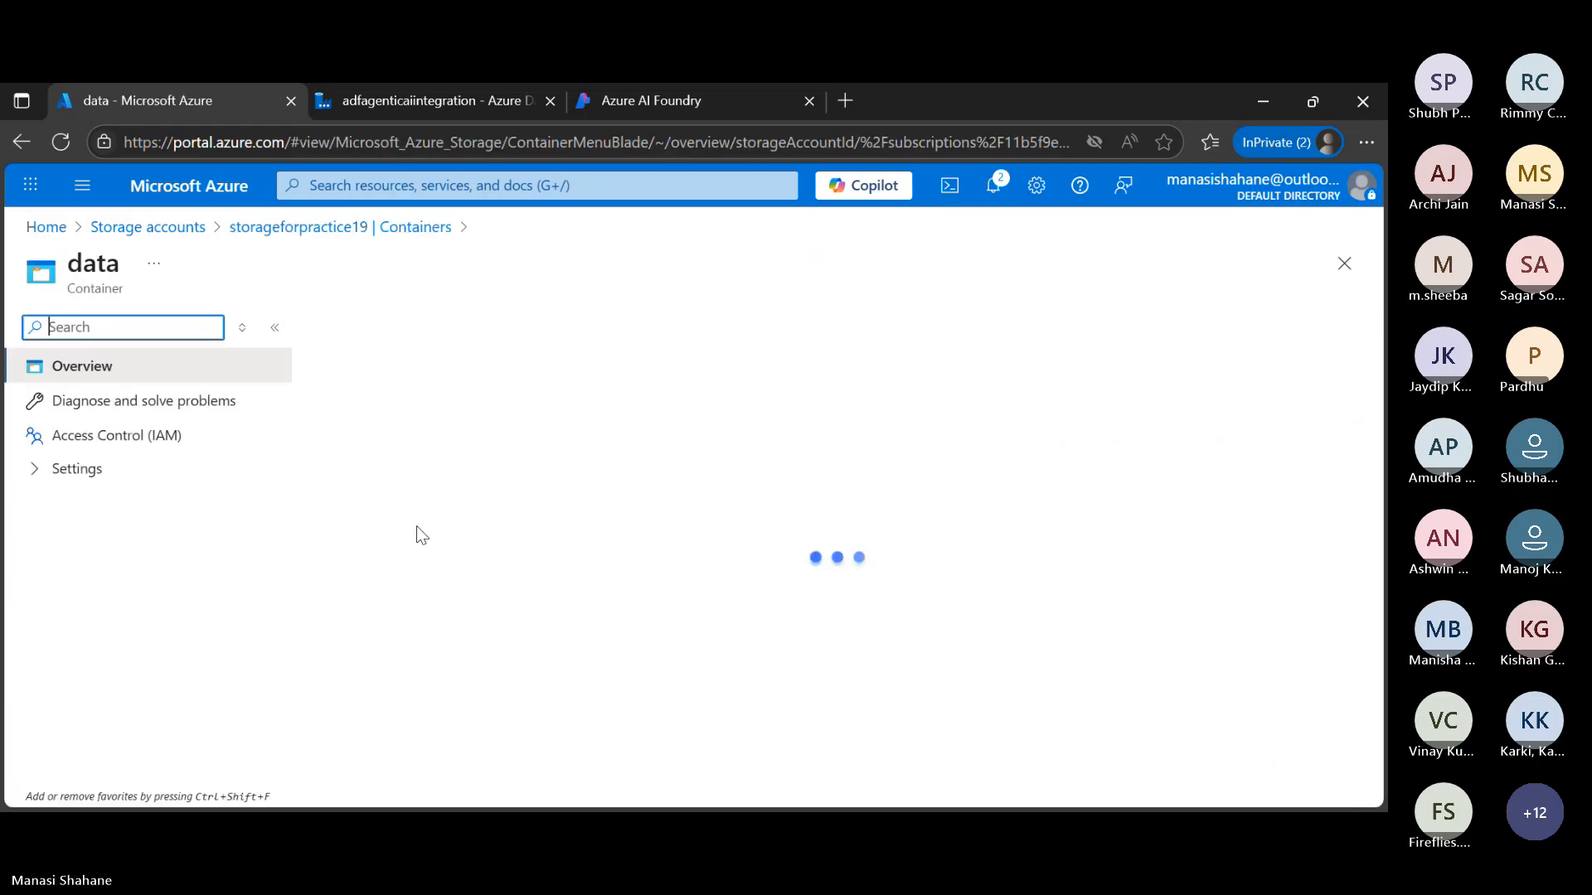
# View the contents of customers.csv in the data container, then close the file
pyautogui.click(436, 588)
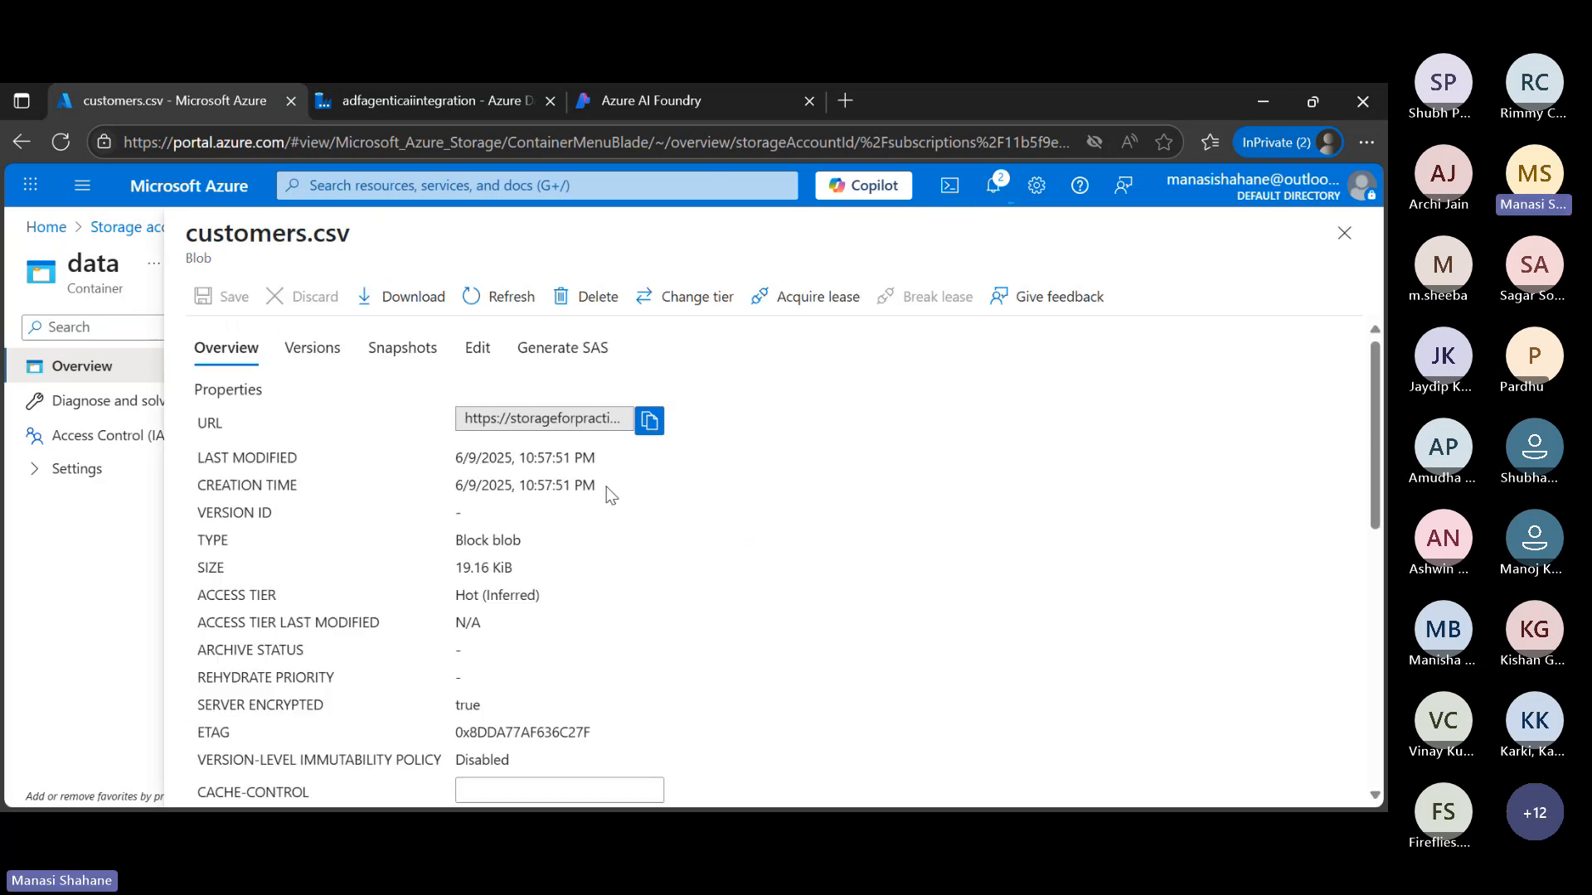
pyautogui.click(480, 354)
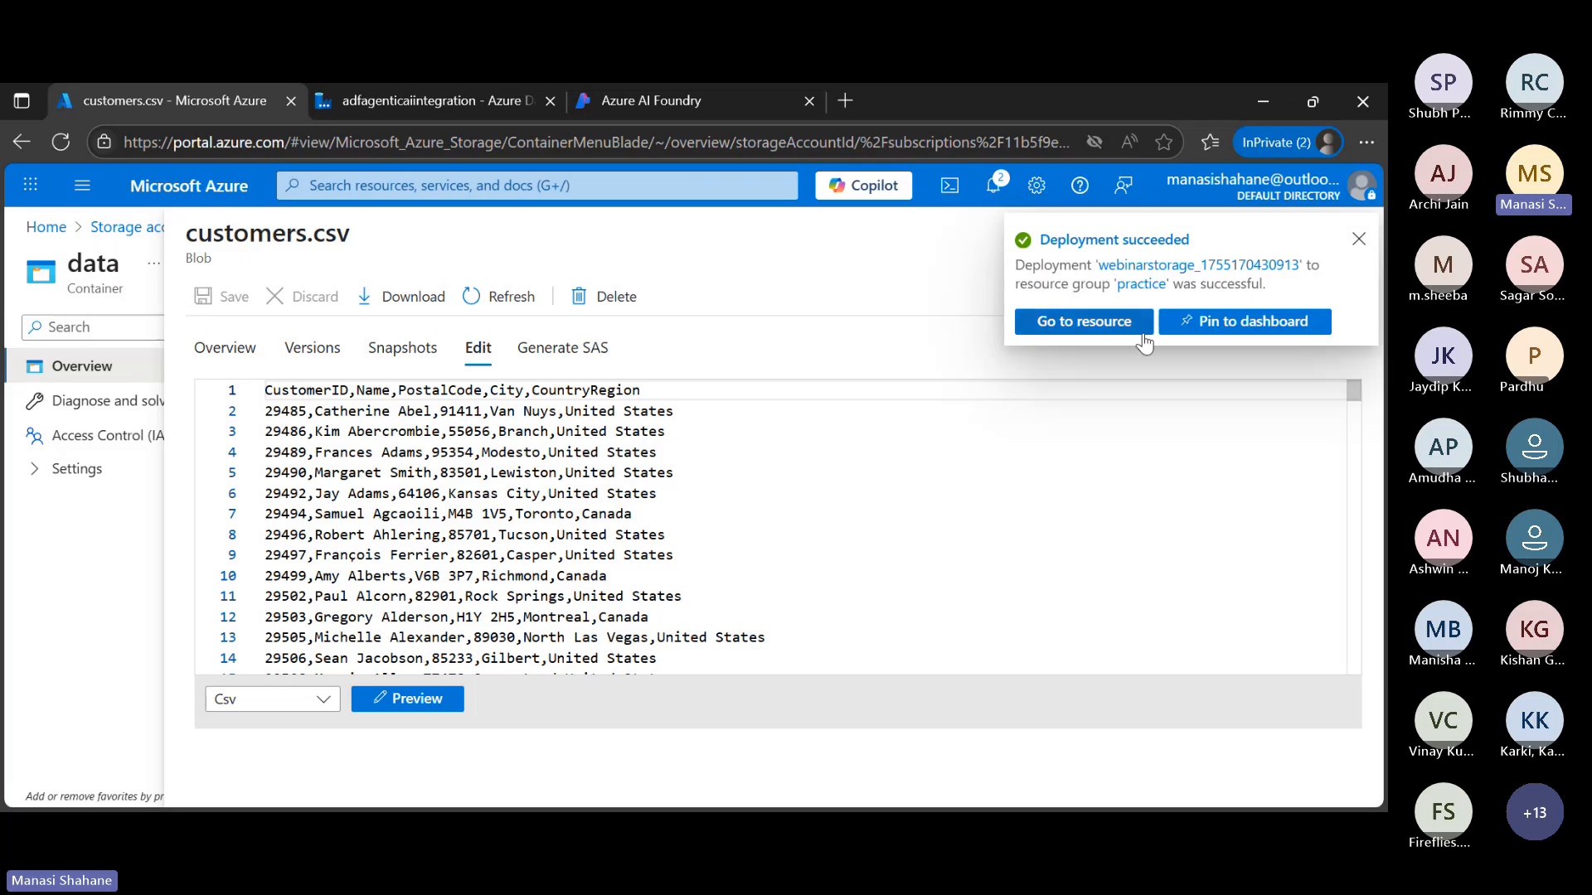
pyautogui.click(1358, 240)
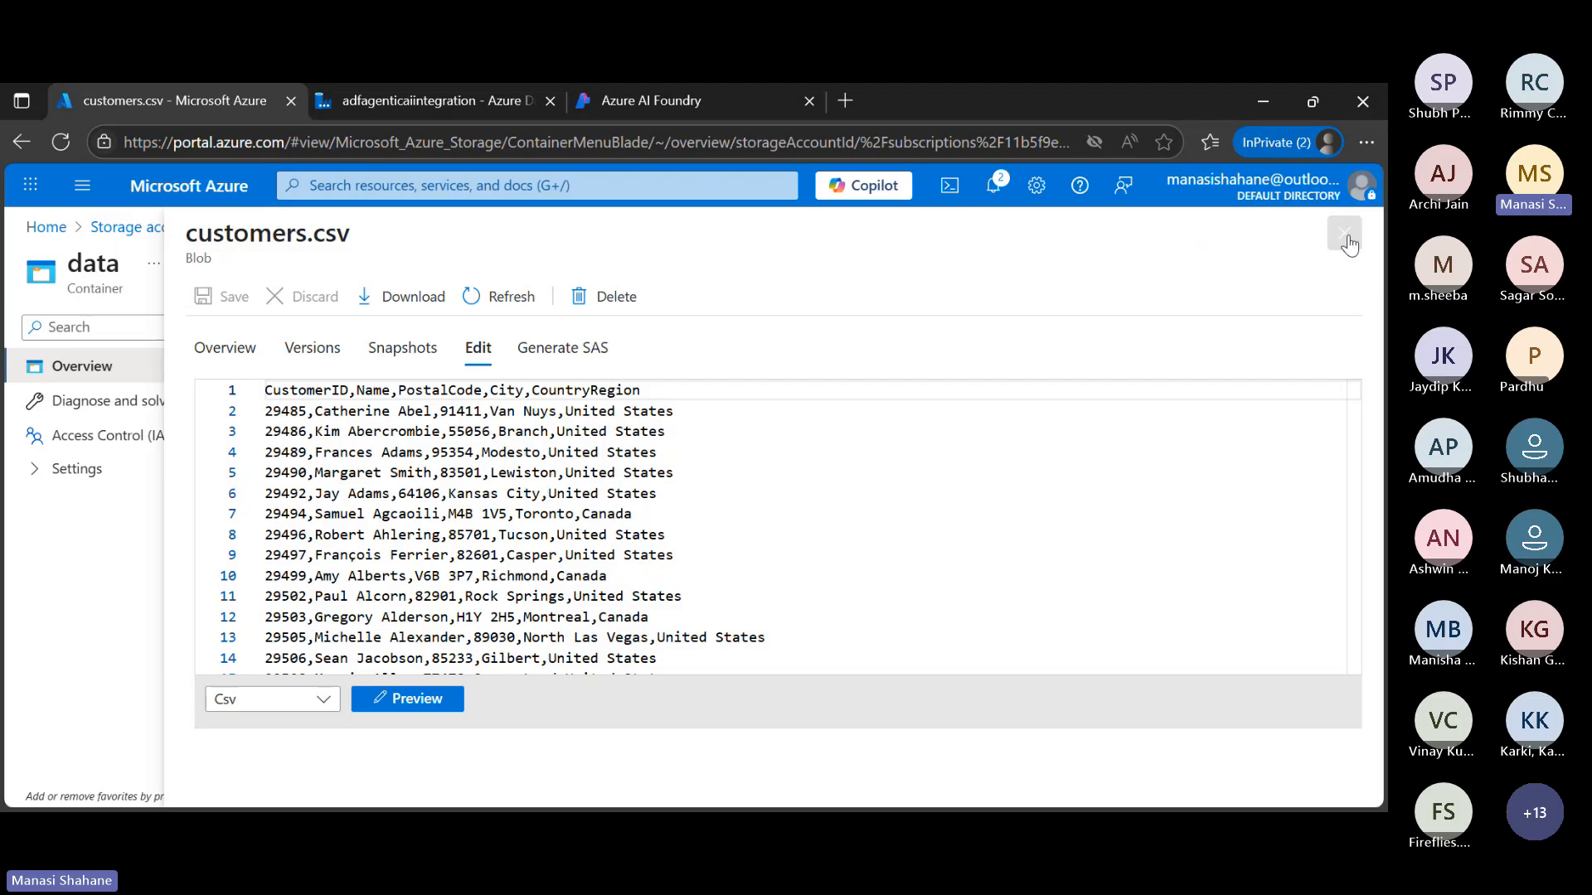
pyautogui.click(1347, 243)
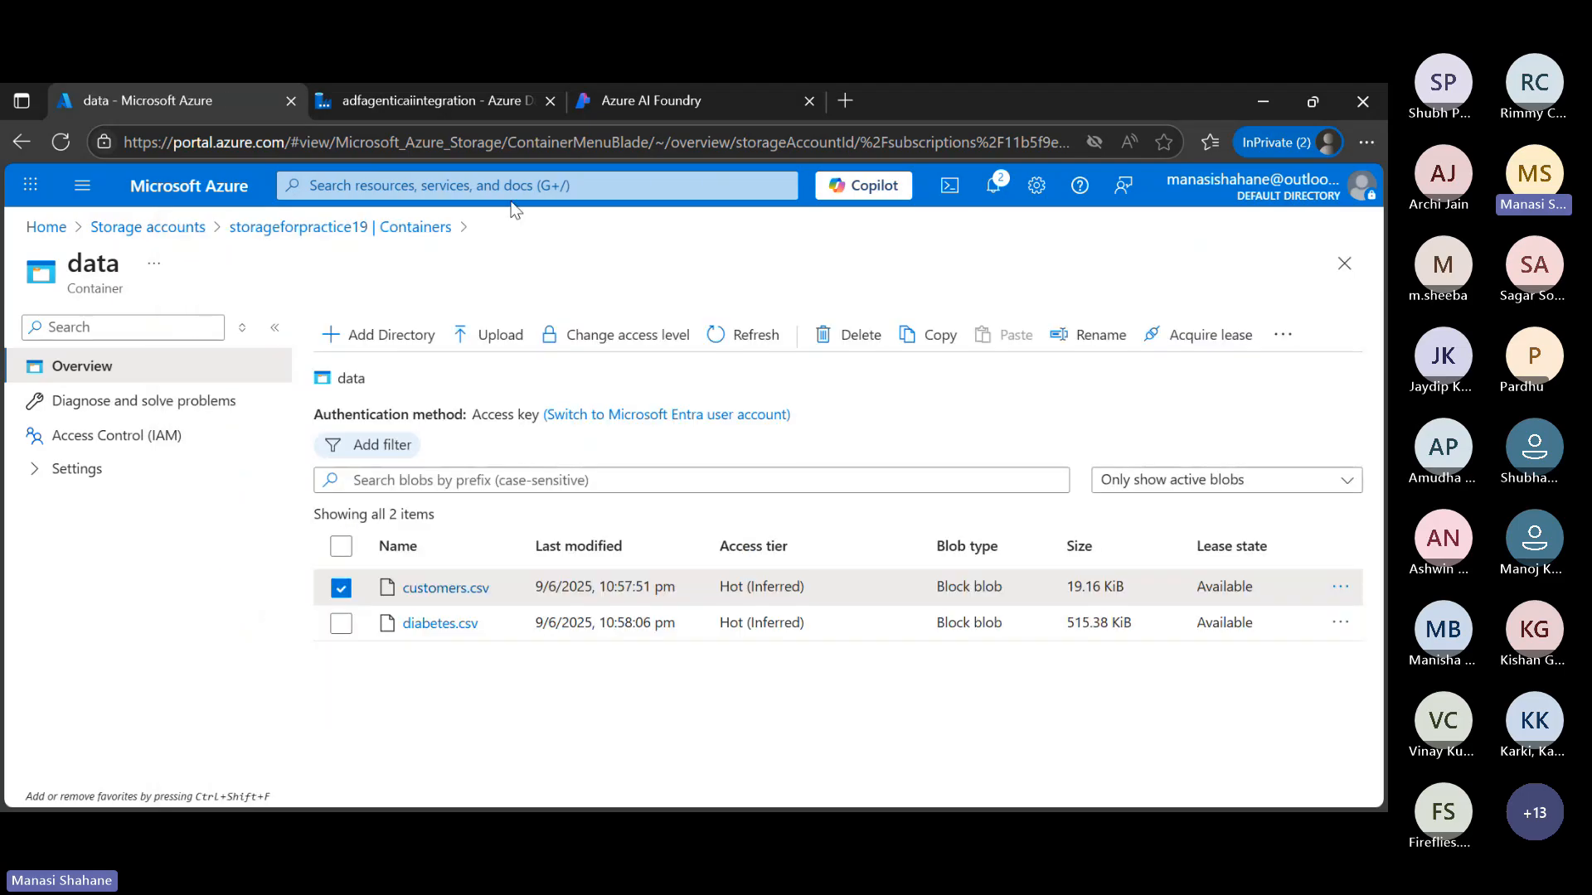
# Return to the Storage accounts list, refresh it and open the webinarstorage account
pyautogui.click(153, 236)
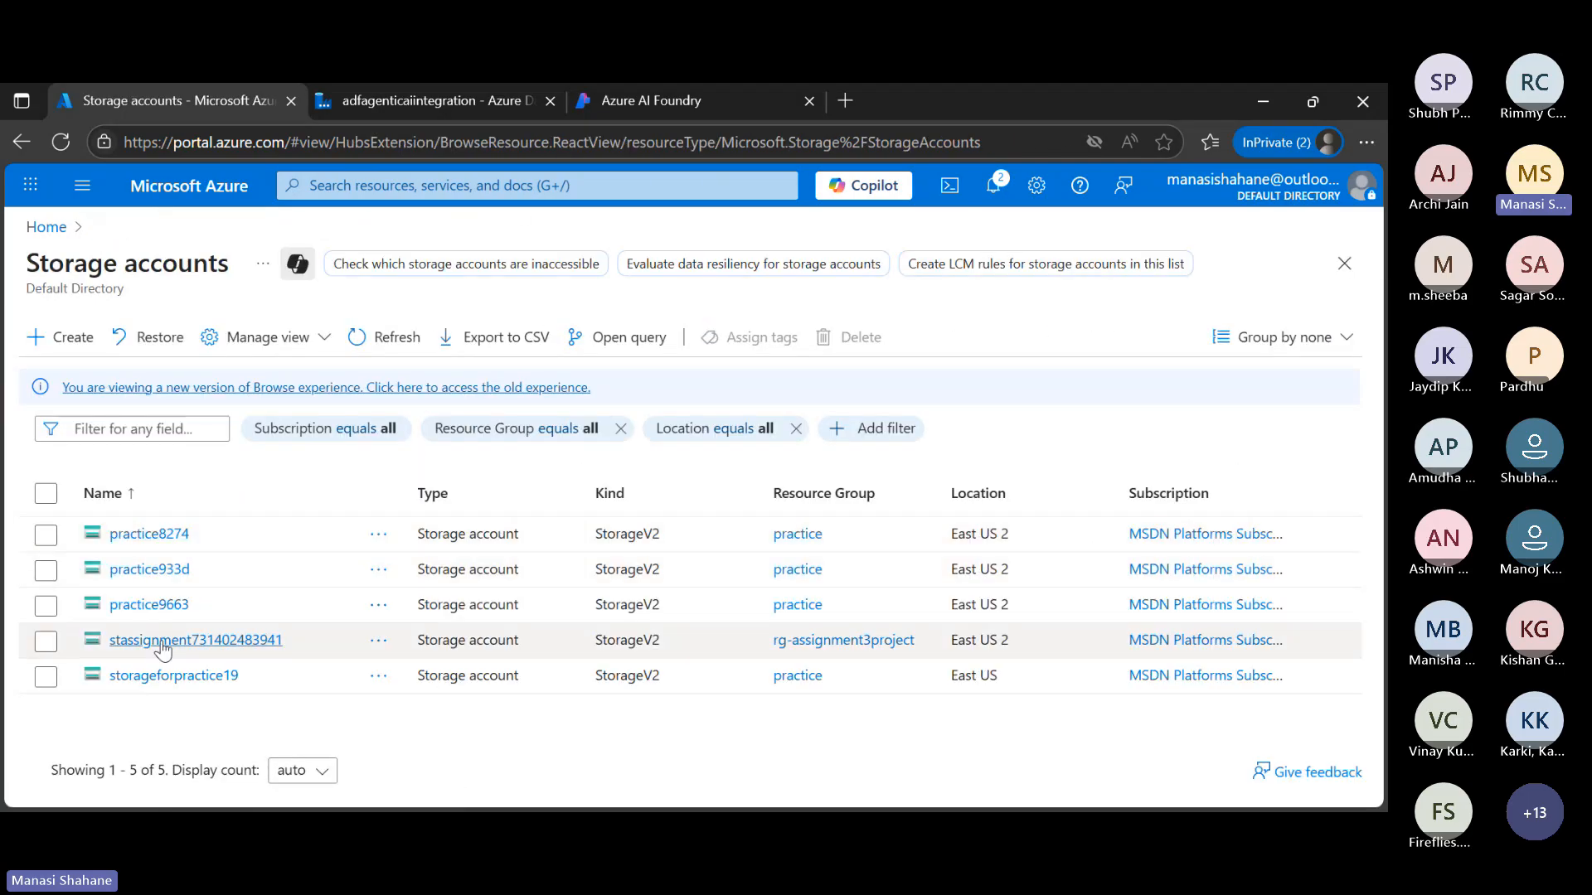
pyautogui.click(358, 342)
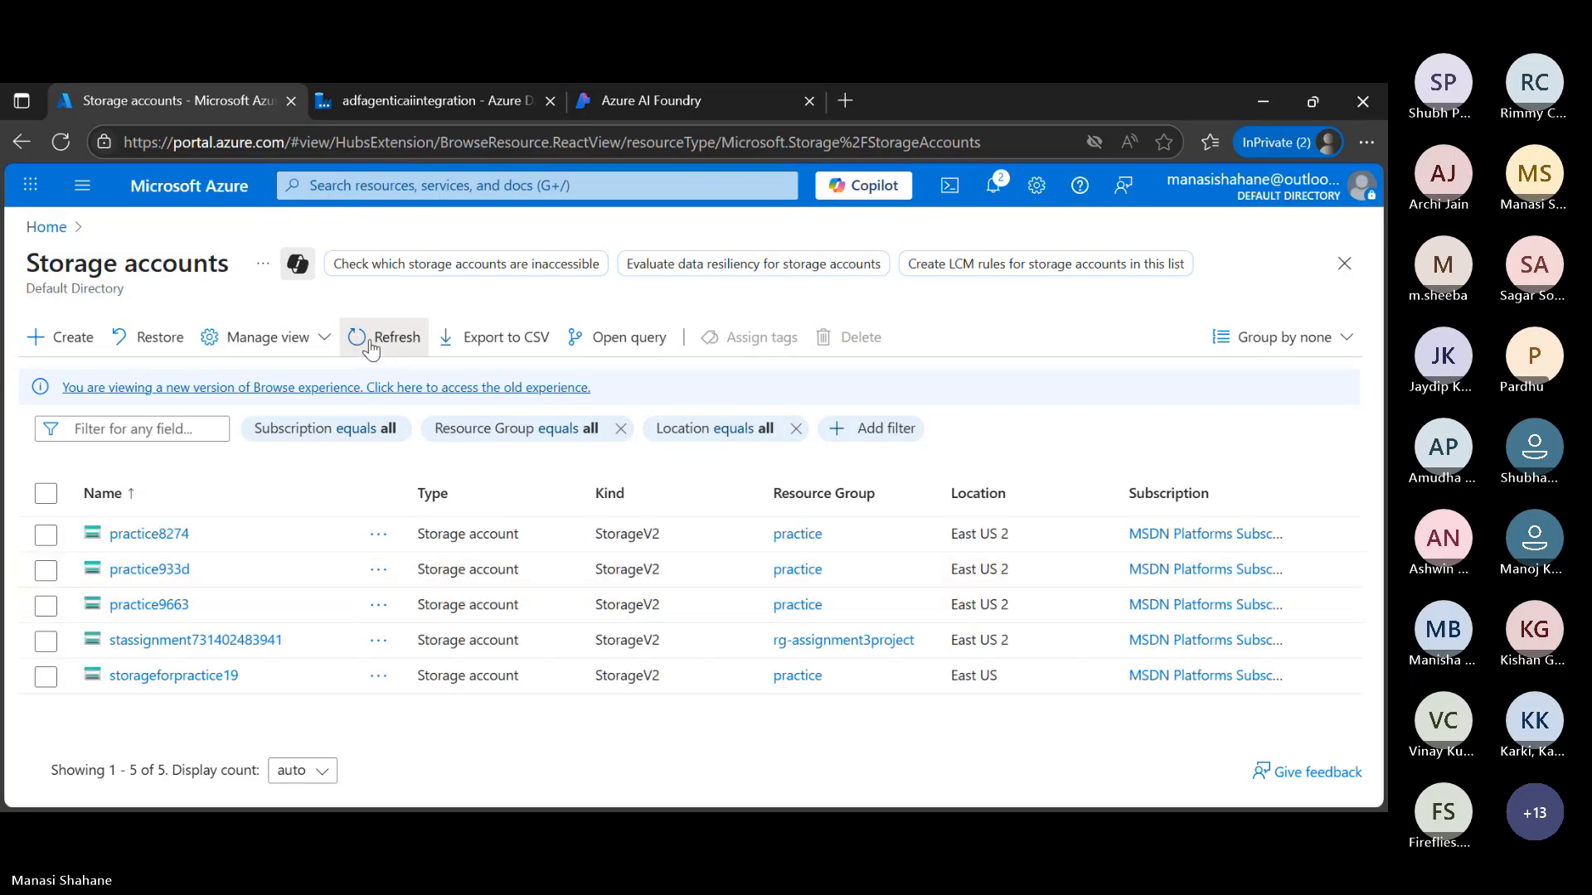
pyautogui.click(371, 341)
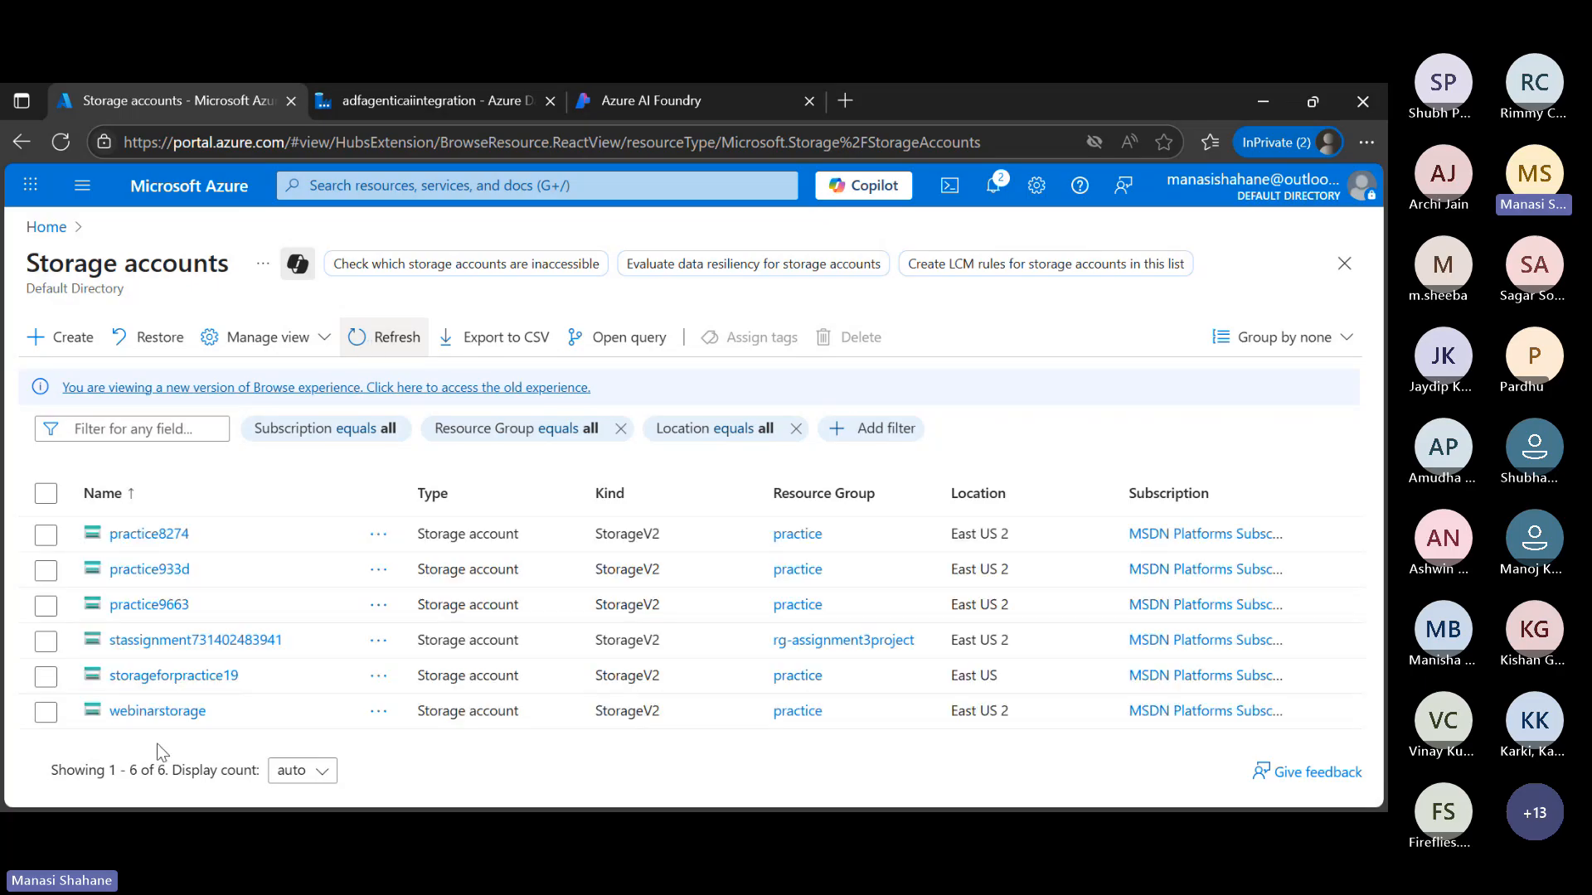
pyautogui.click(157, 711)
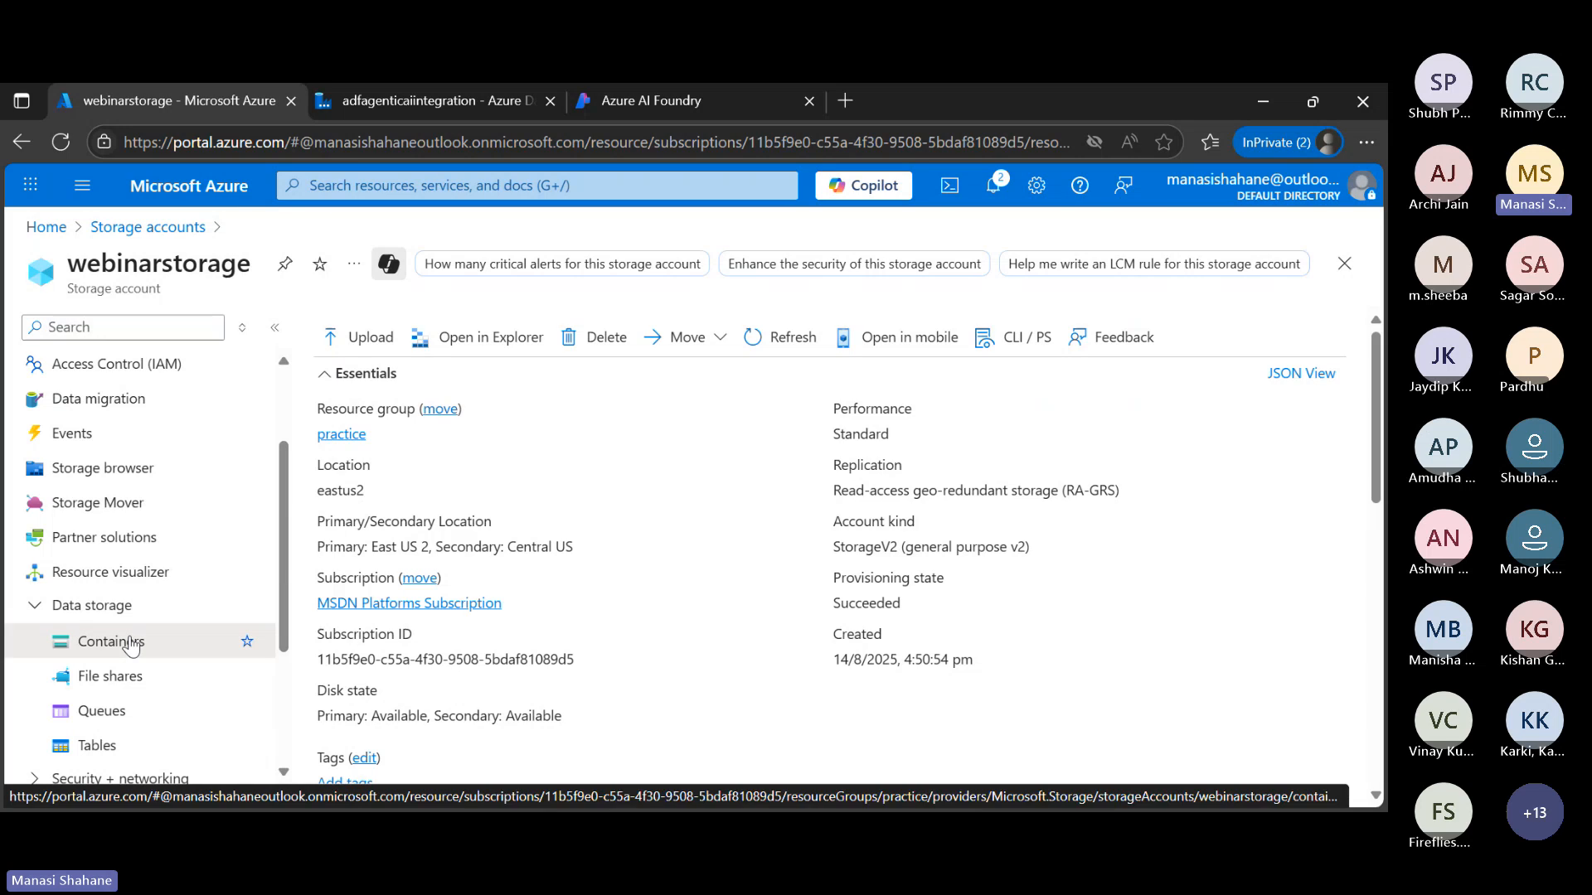
# Create a container named data in the webinarstorage account
pyautogui.click(110, 642)
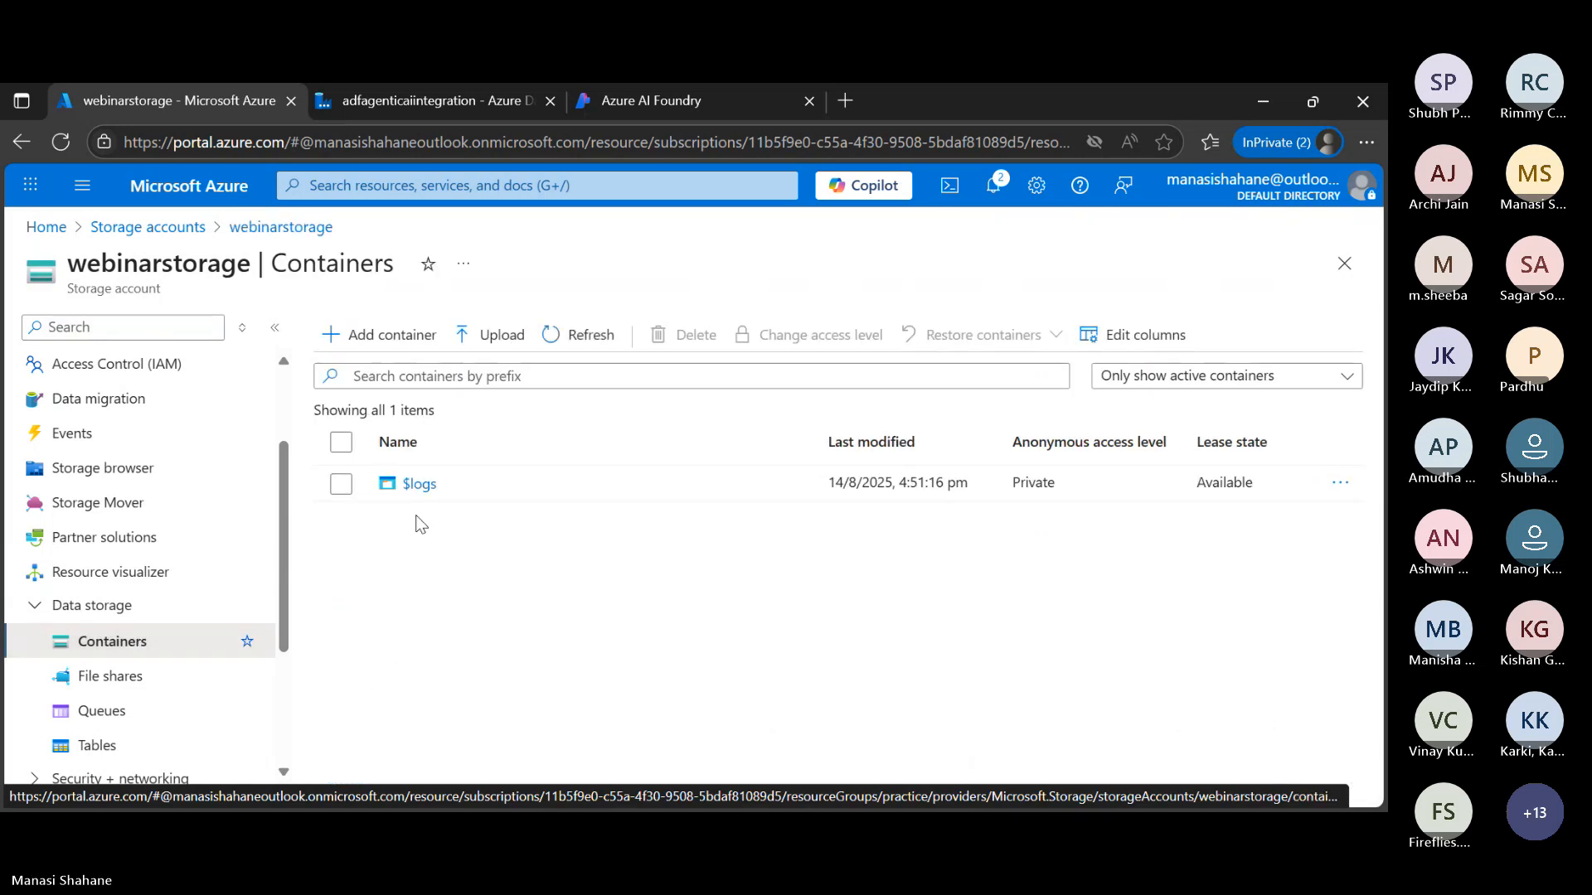
pyautogui.click(393, 339)
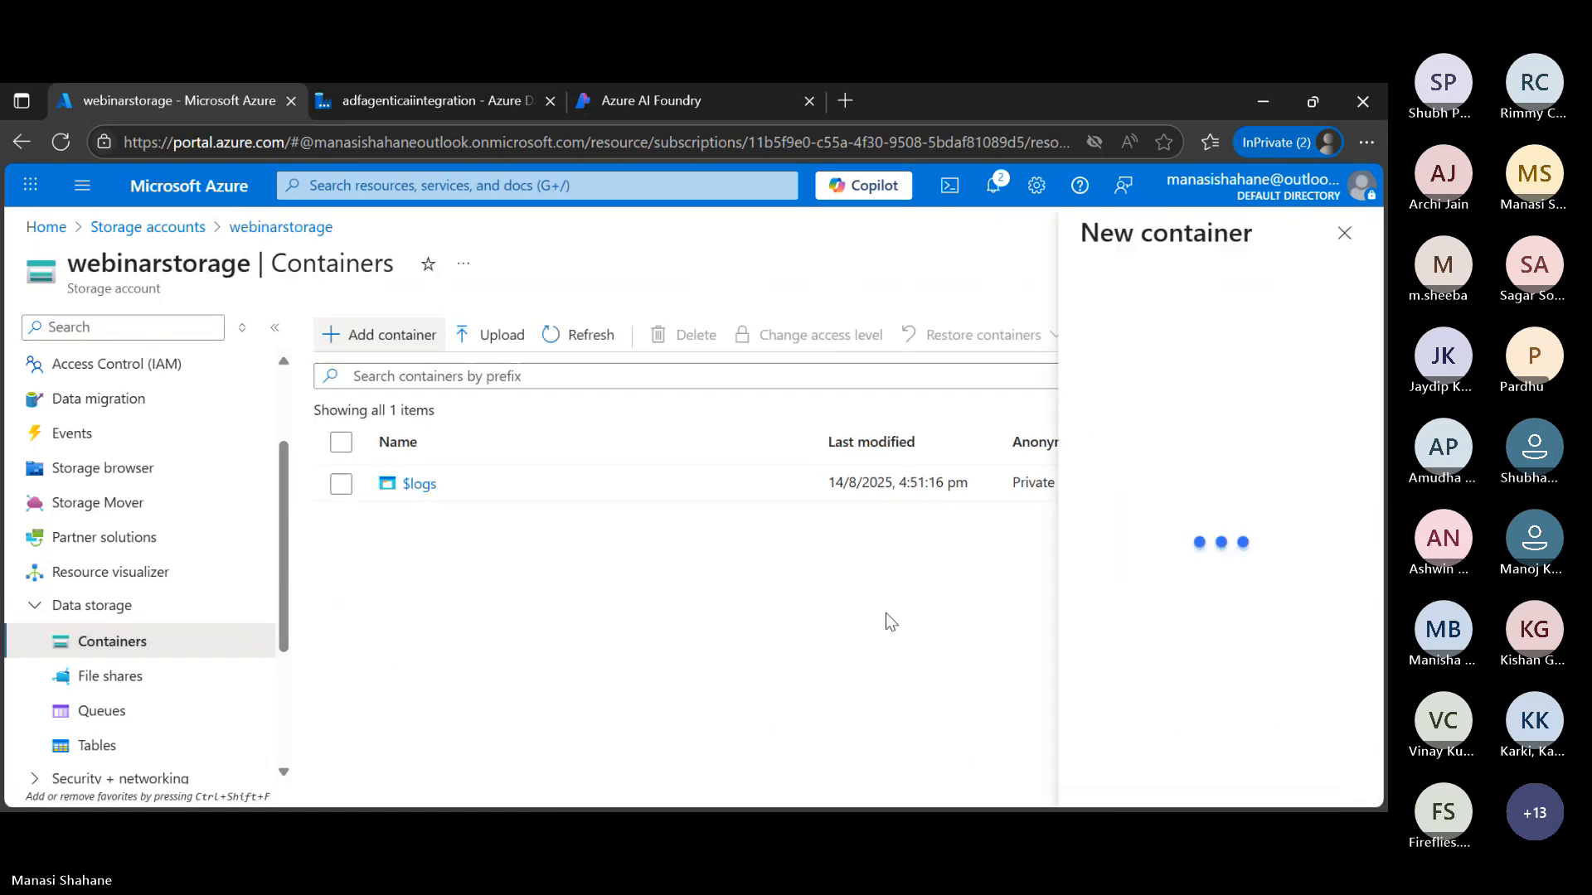
pyautogui.write('data')
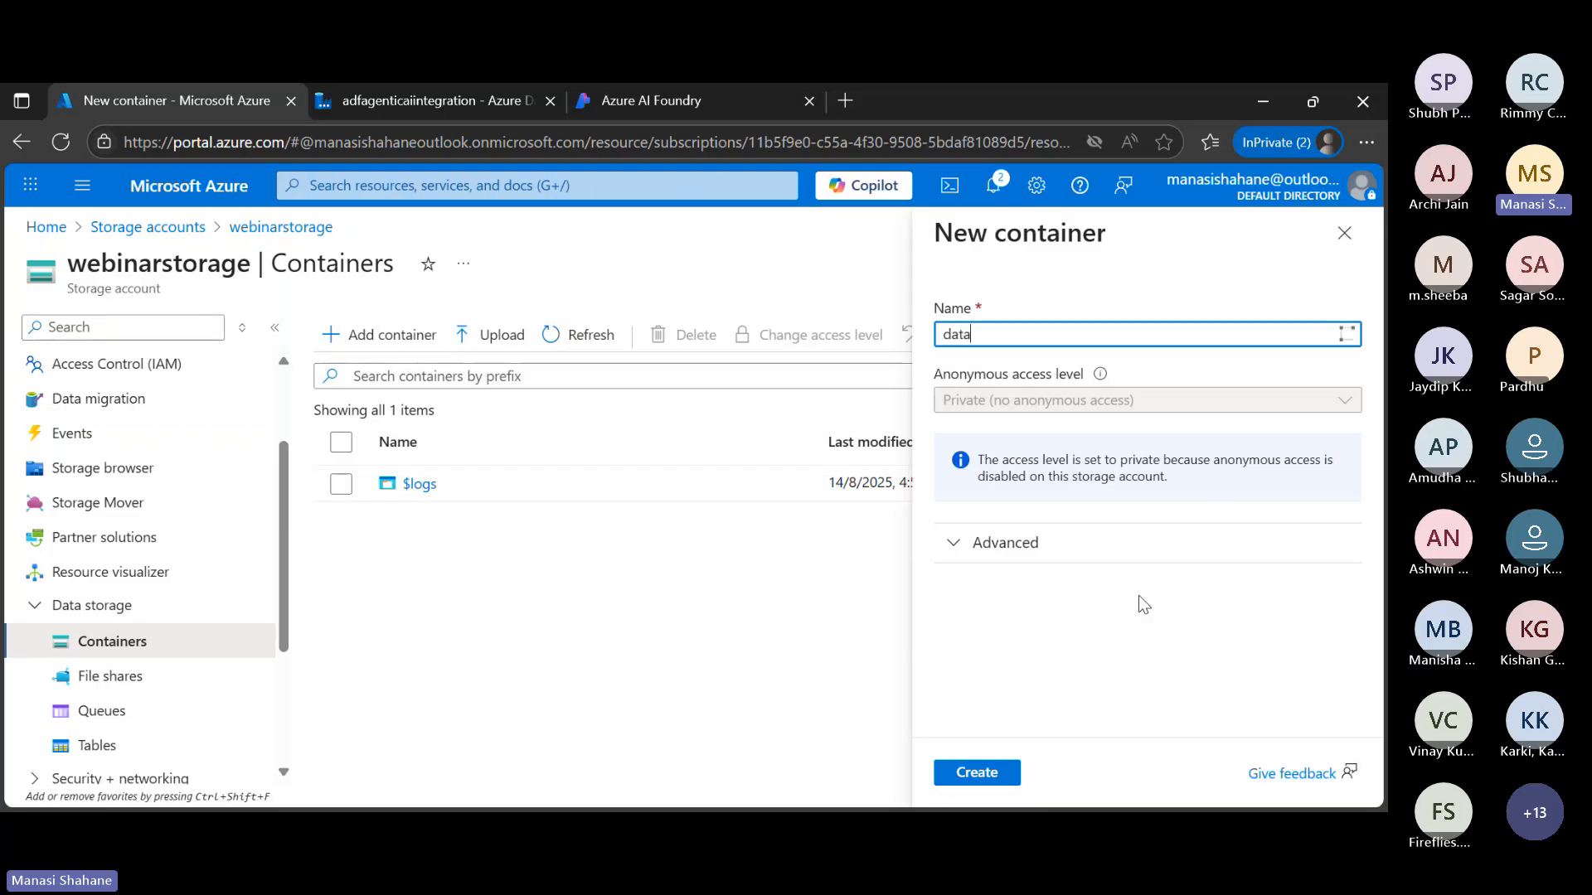
pyautogui.click(993, 775)
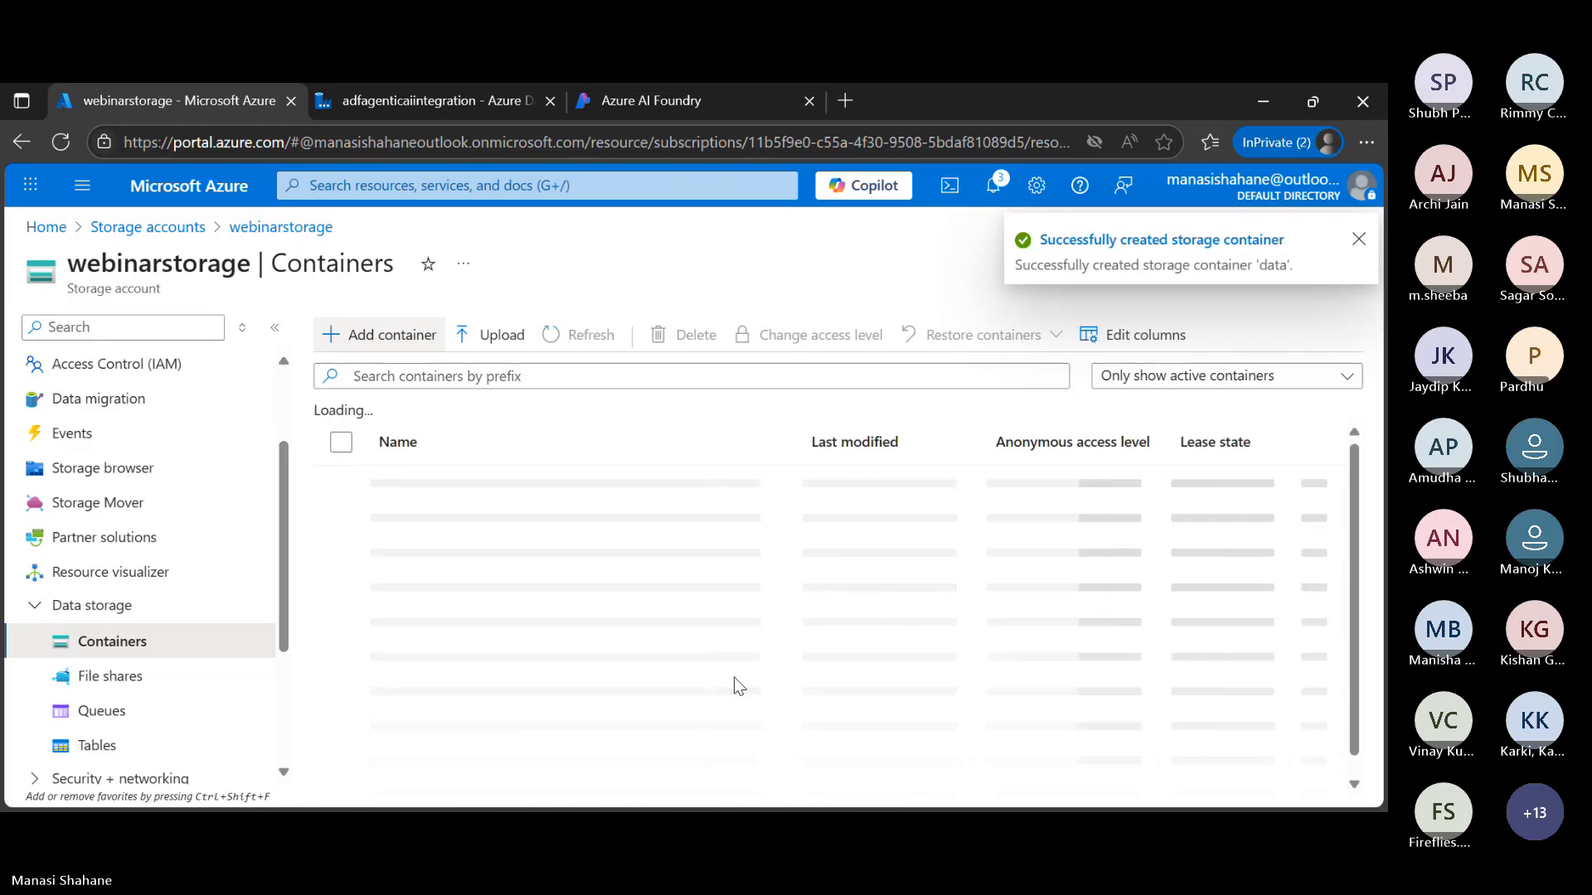
# Switch to Data Factory Studio for adfagenticaiintegration and open its authoring workspace with the factory resources
pyautogui.click(428, 94)
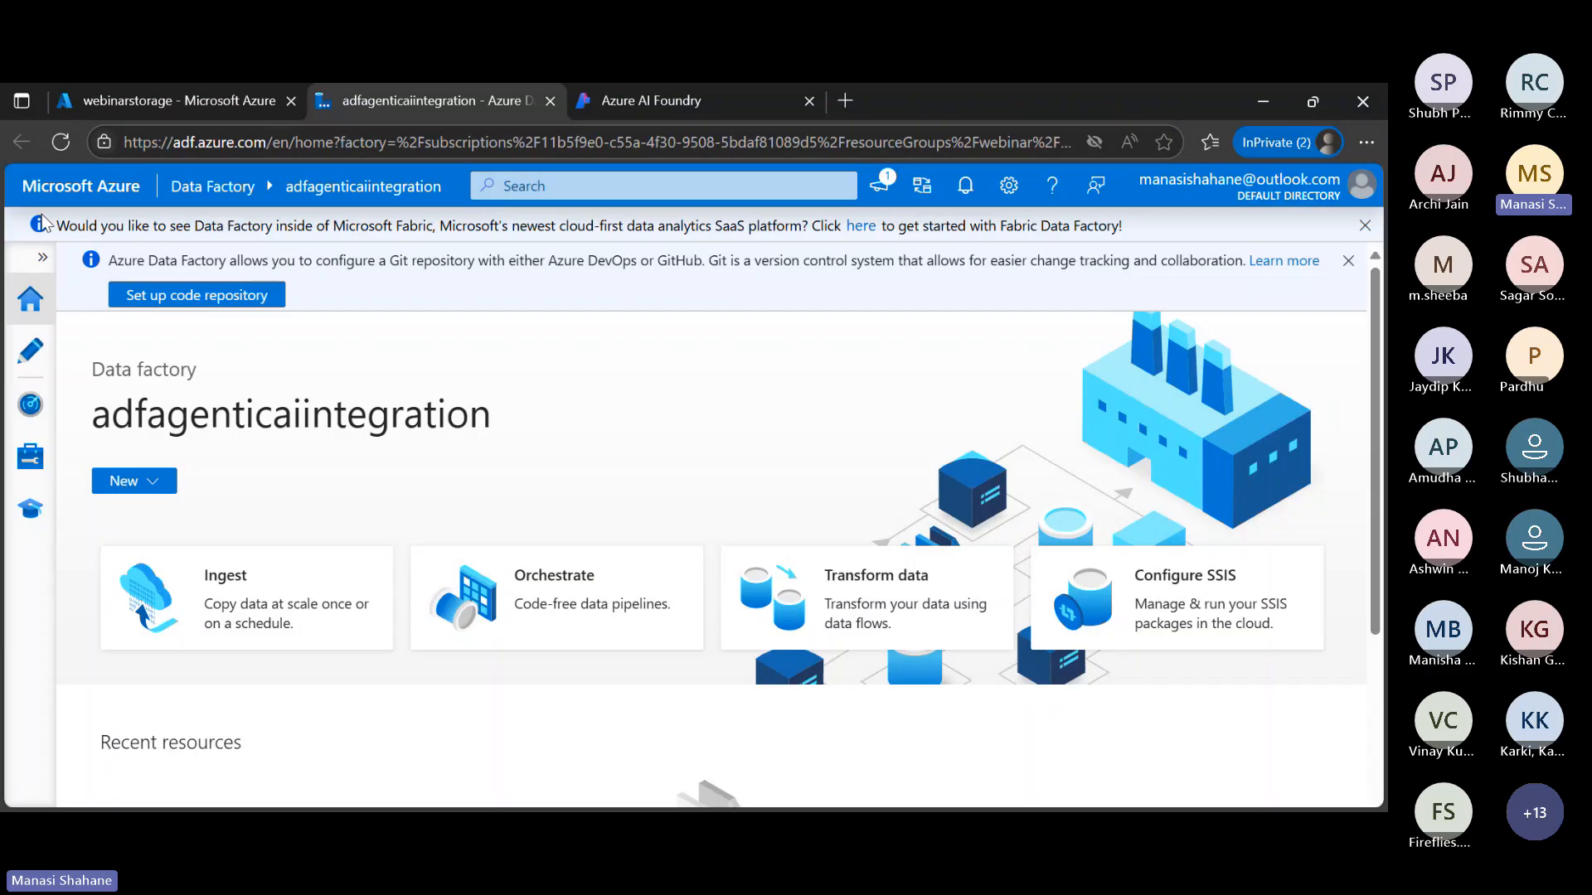
pyautogui.click(25, 361)
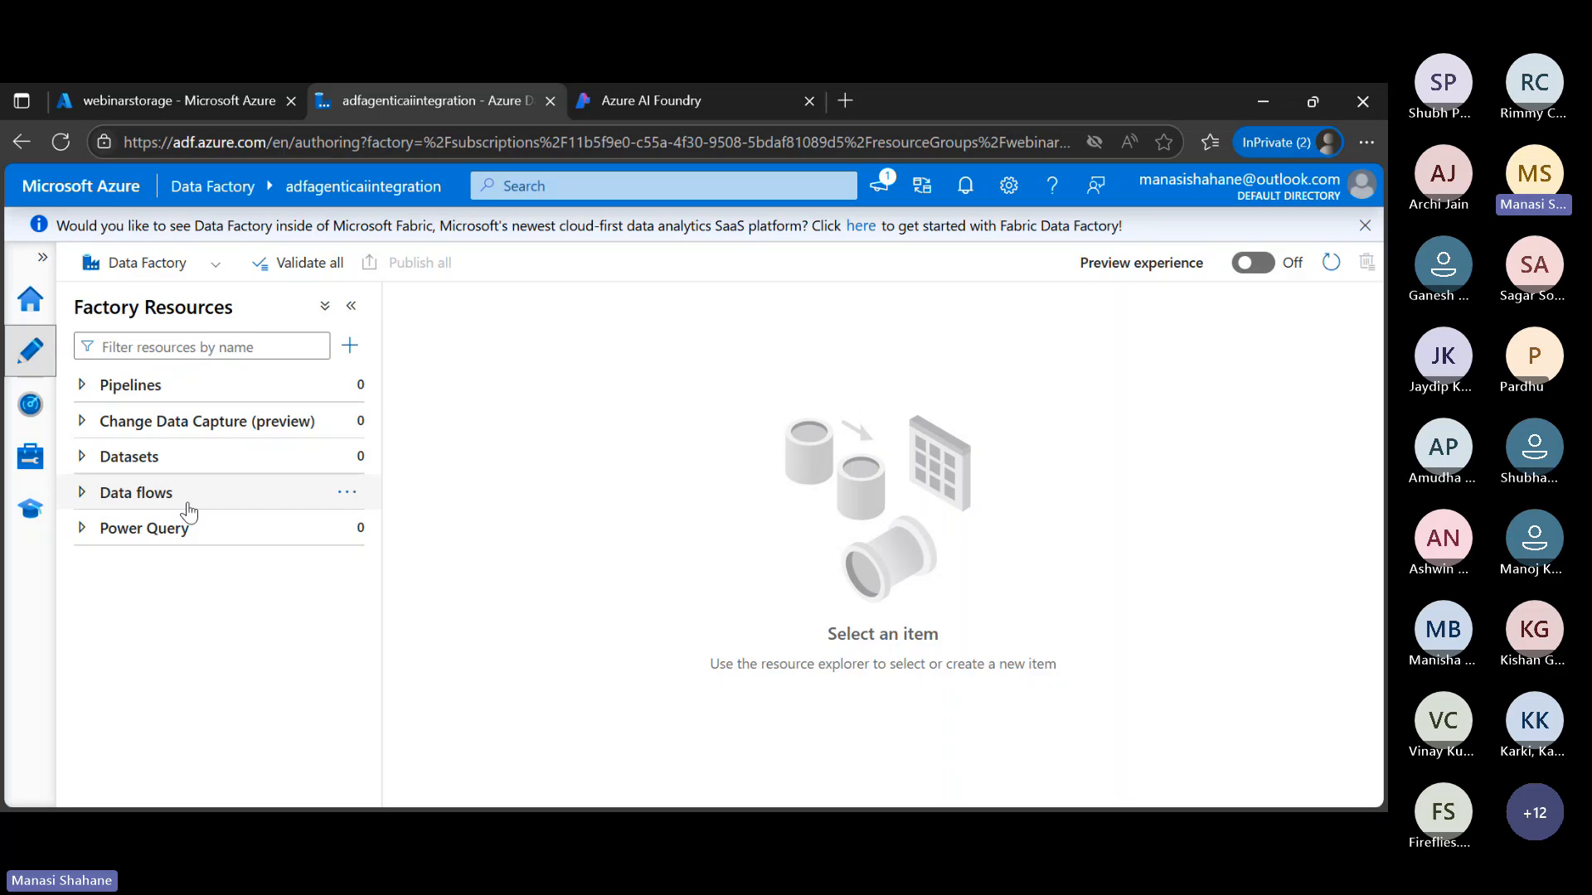
pyautogui.click(238, 501)
pyautogui.click(239, 501)
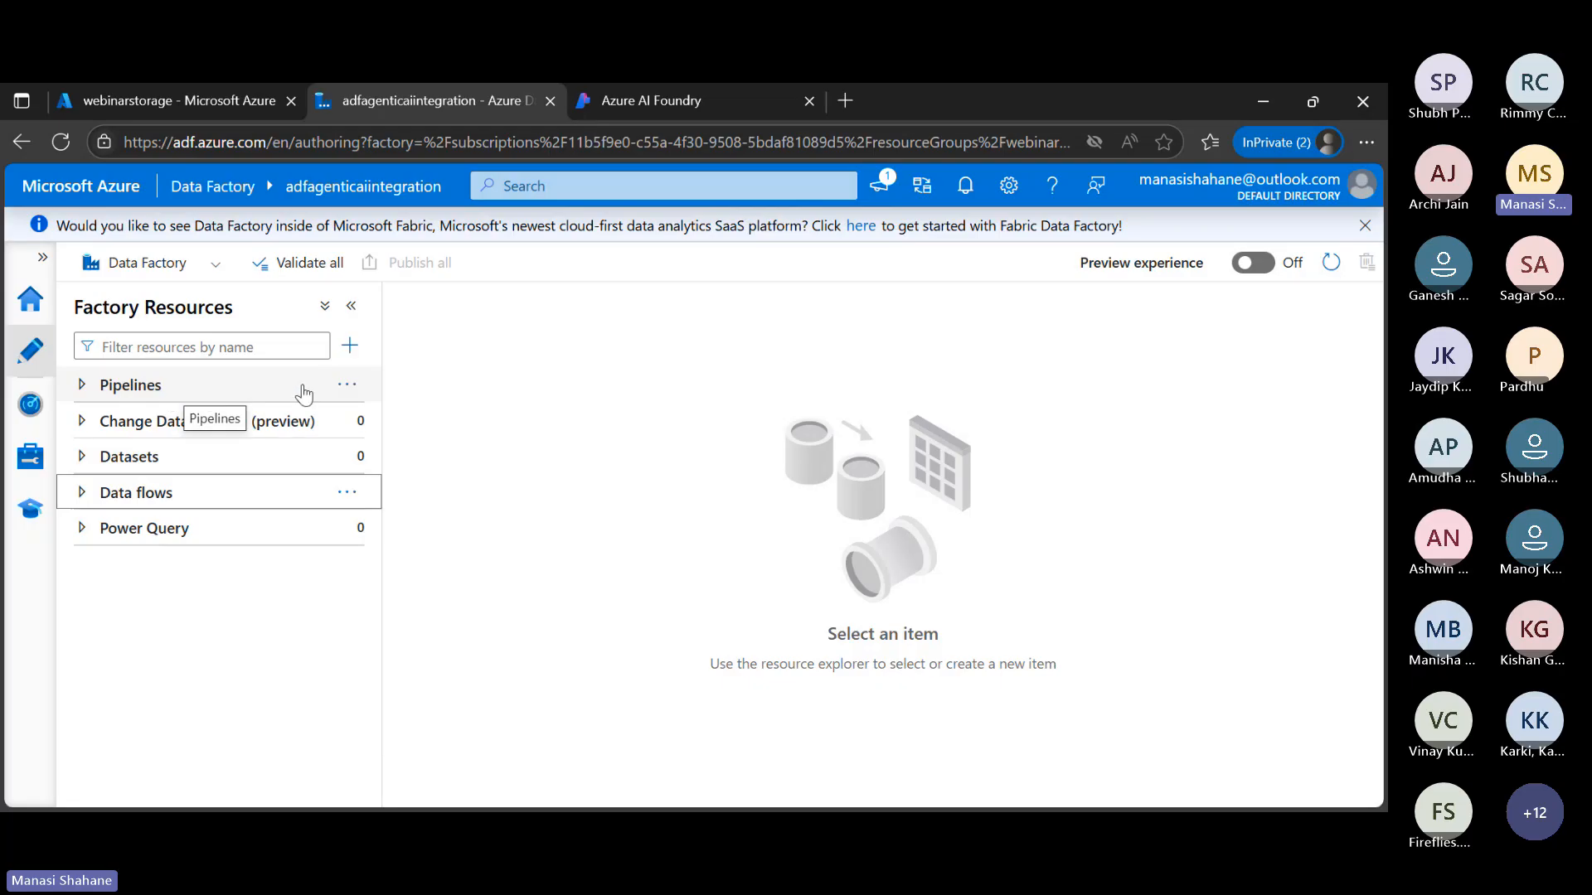
# Create a new pipeline, name it CopyPipeline and hide its properties
pyautogui.click(346, 385)
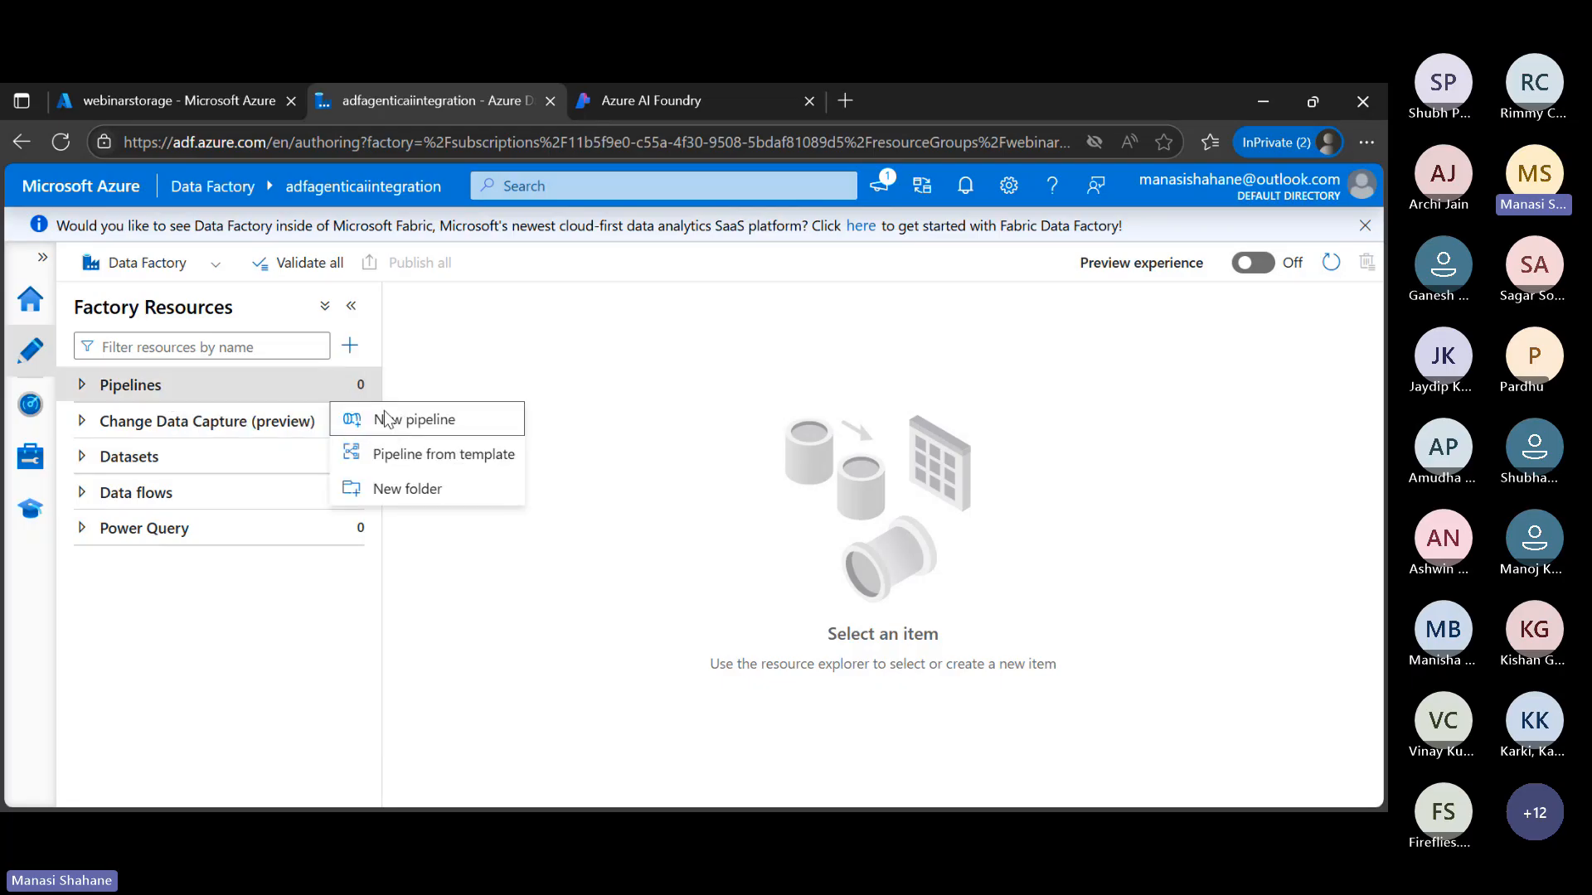
pyautogui.click(437, 427)
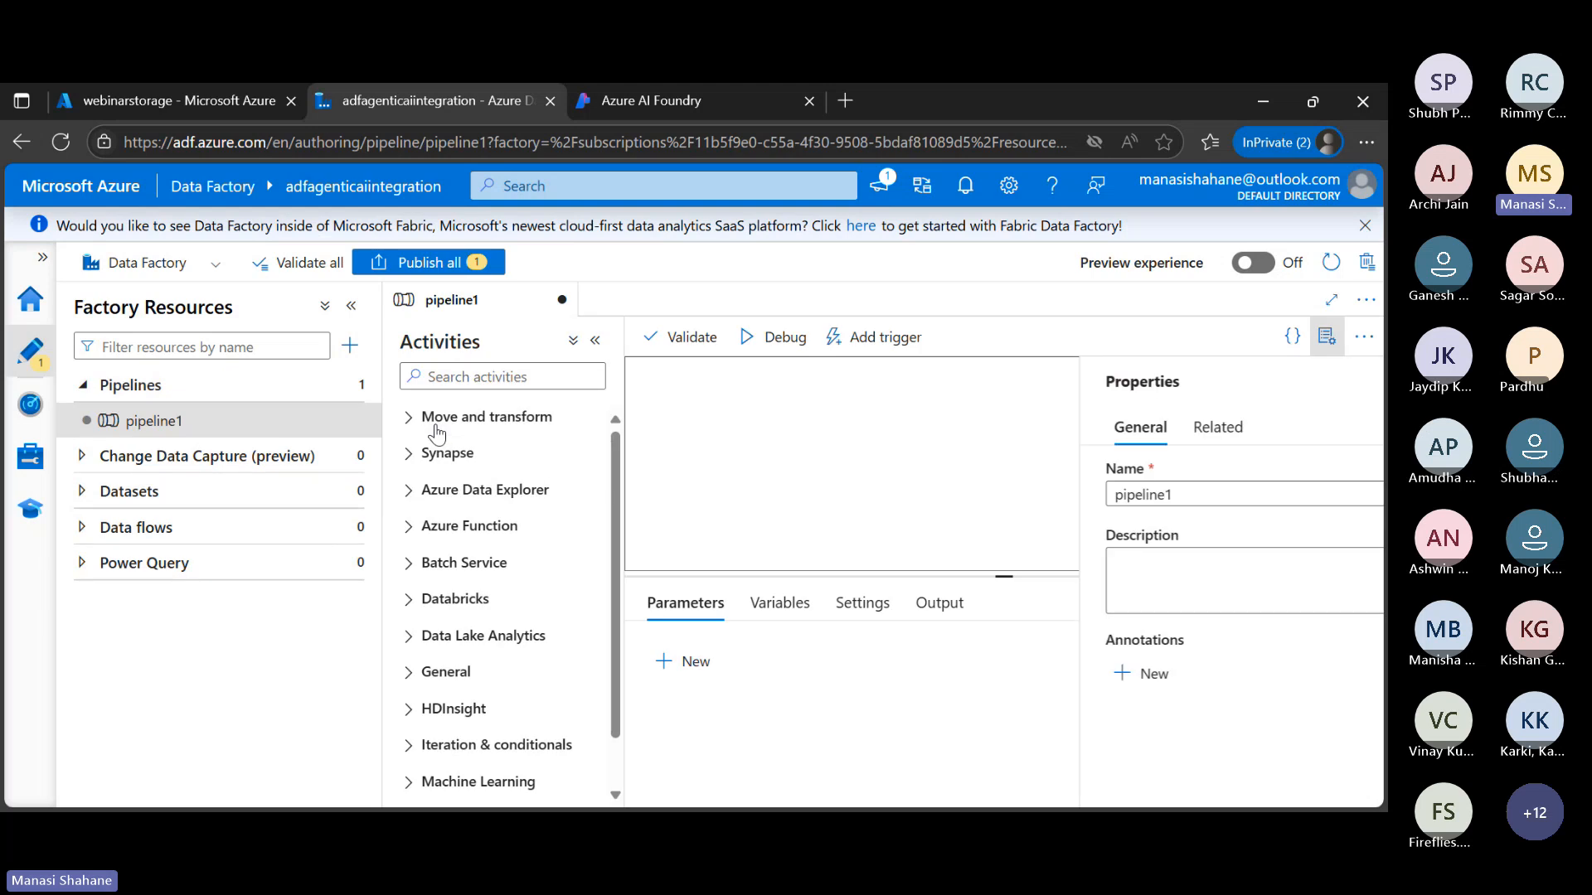
pyautogui.click(1168, 496)
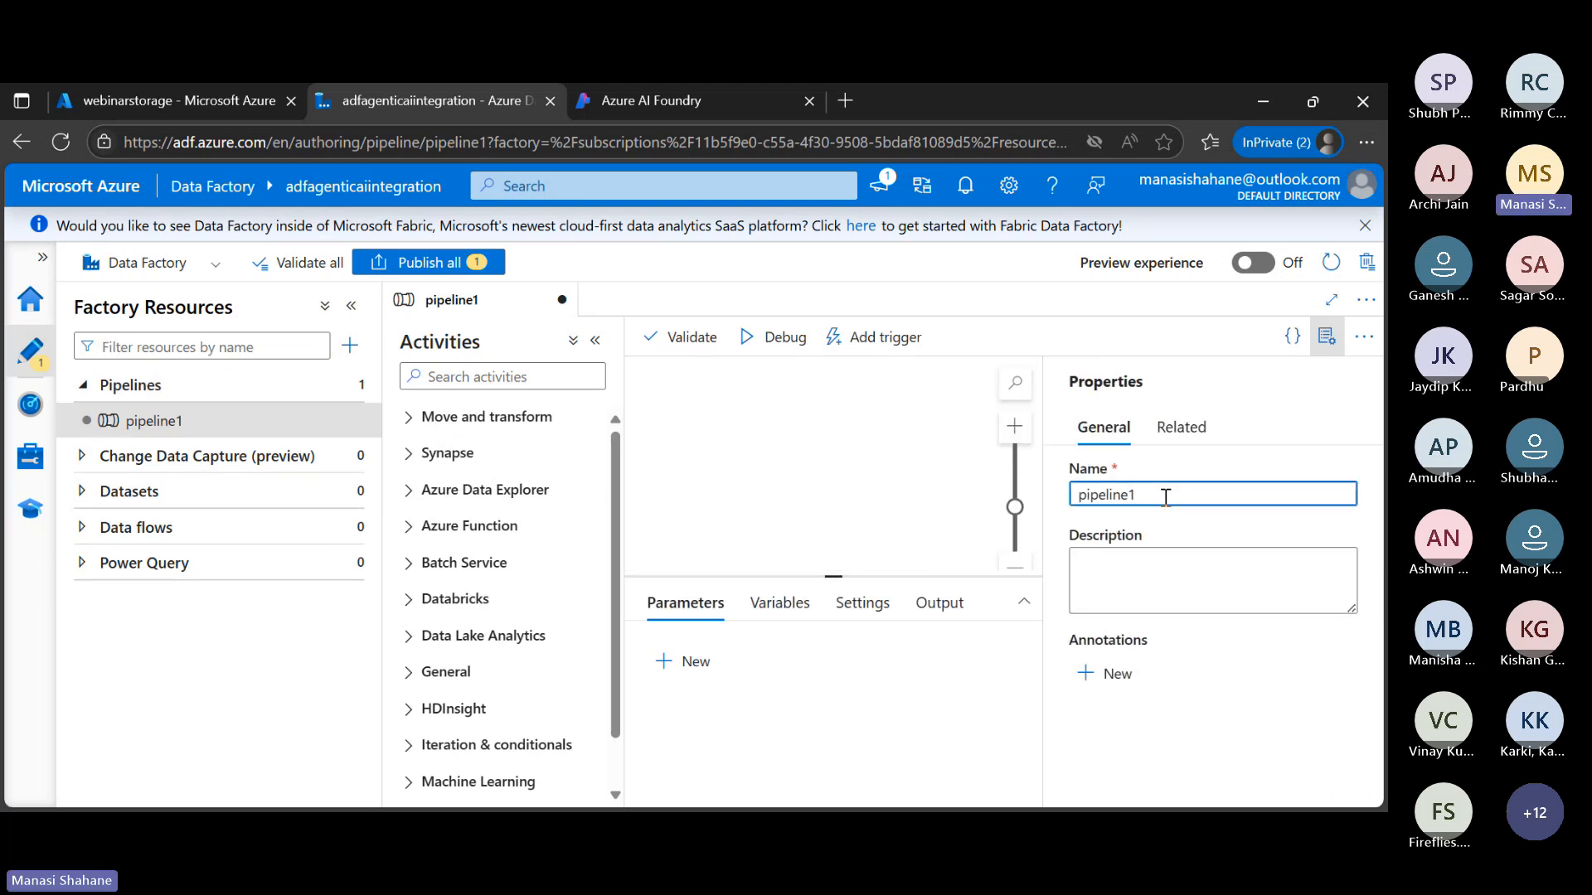
pyautogui.hotkey('ctrl', 'a')
pyautogui.write('Copy')
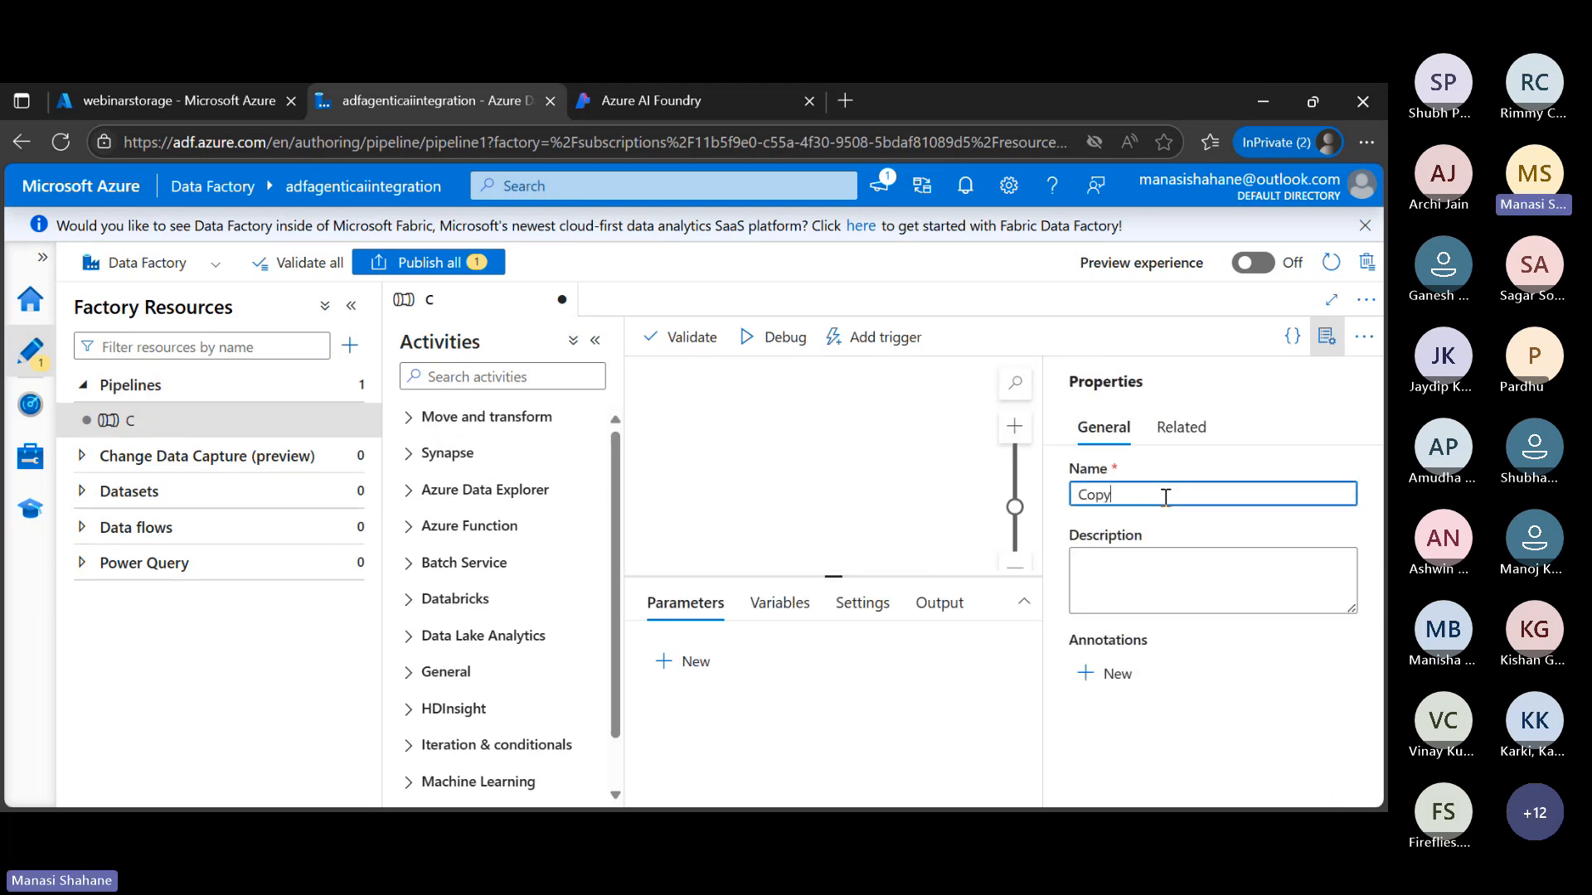
pyautogui.write('Pipeline')
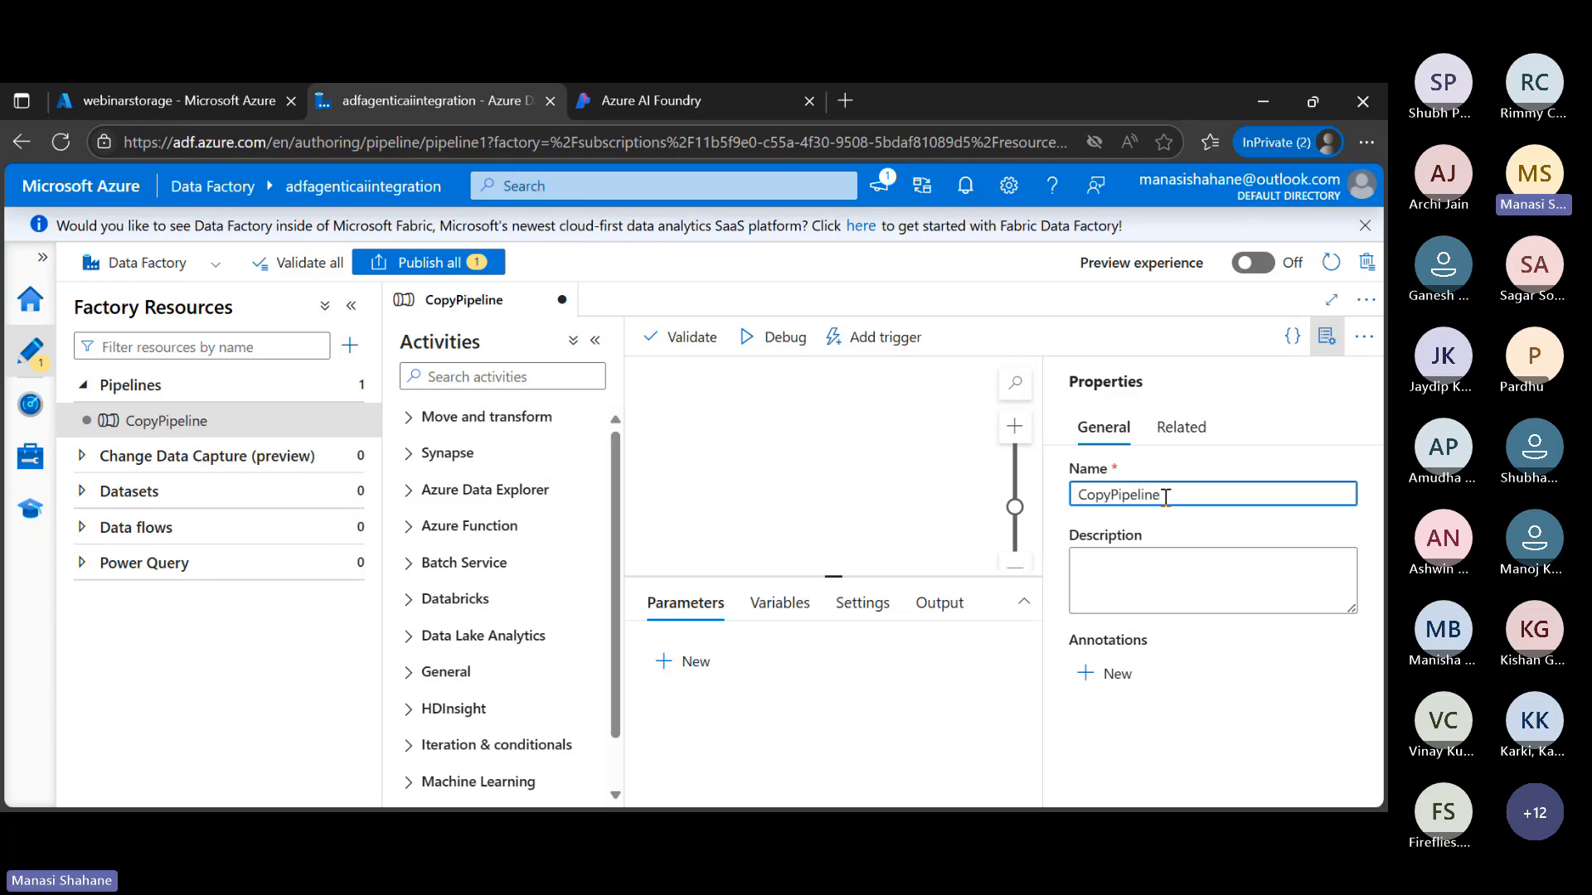
pyautogui.click(1326, 336)
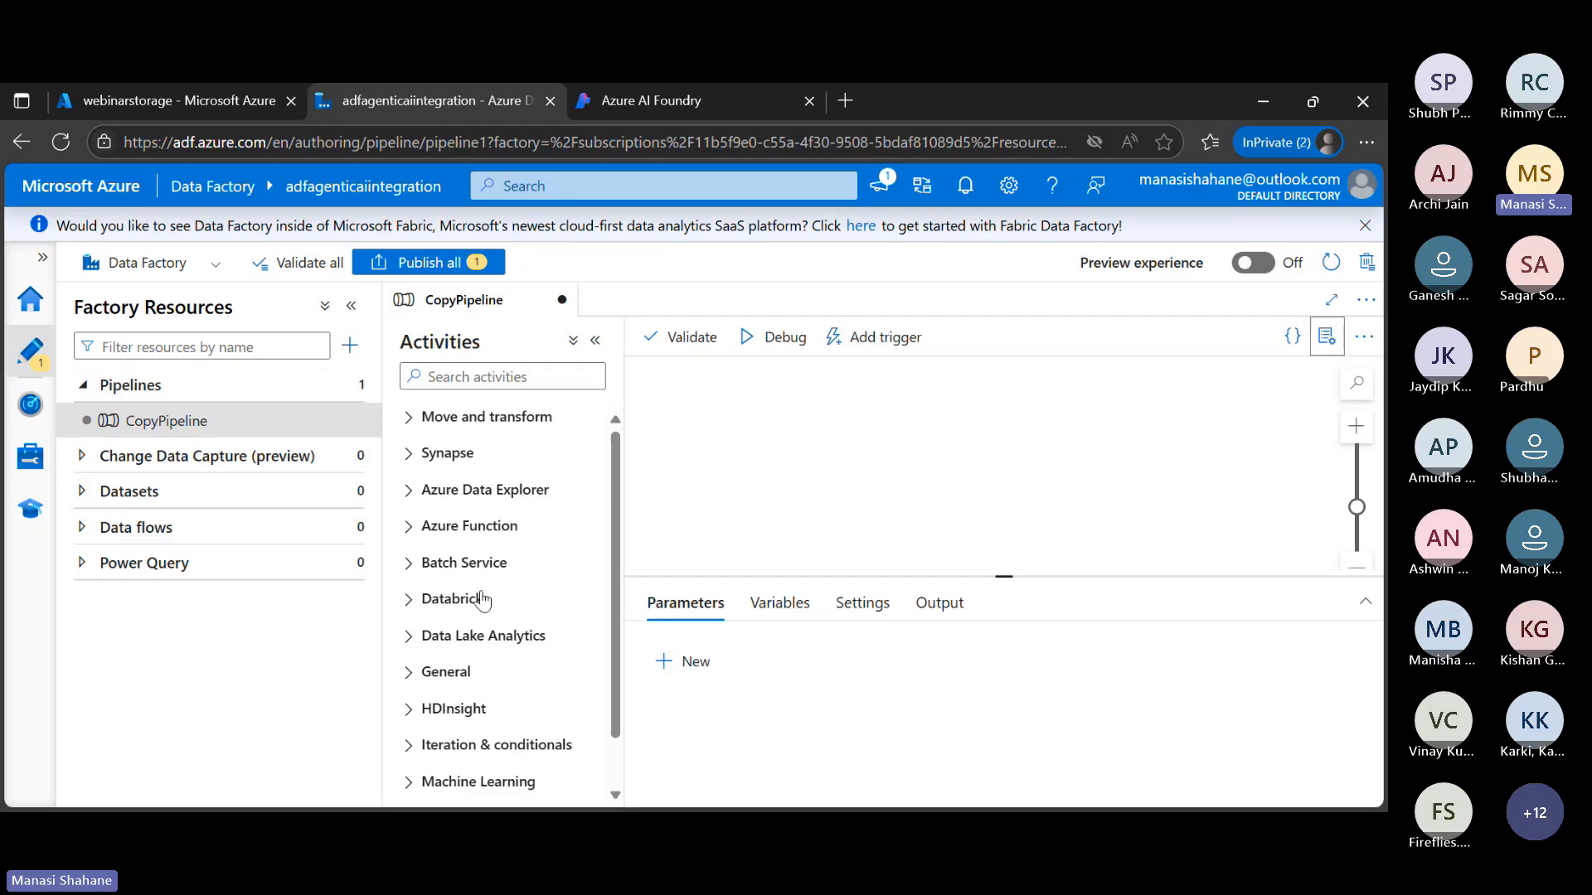
# Browse the available activities and add a Copy data activity to the CopyPipeline canvas
pyautogui.scroll(-1, 481, 599)
pyautogui.scroll(1, 484, 601)
pyautogui.click(409, 423)
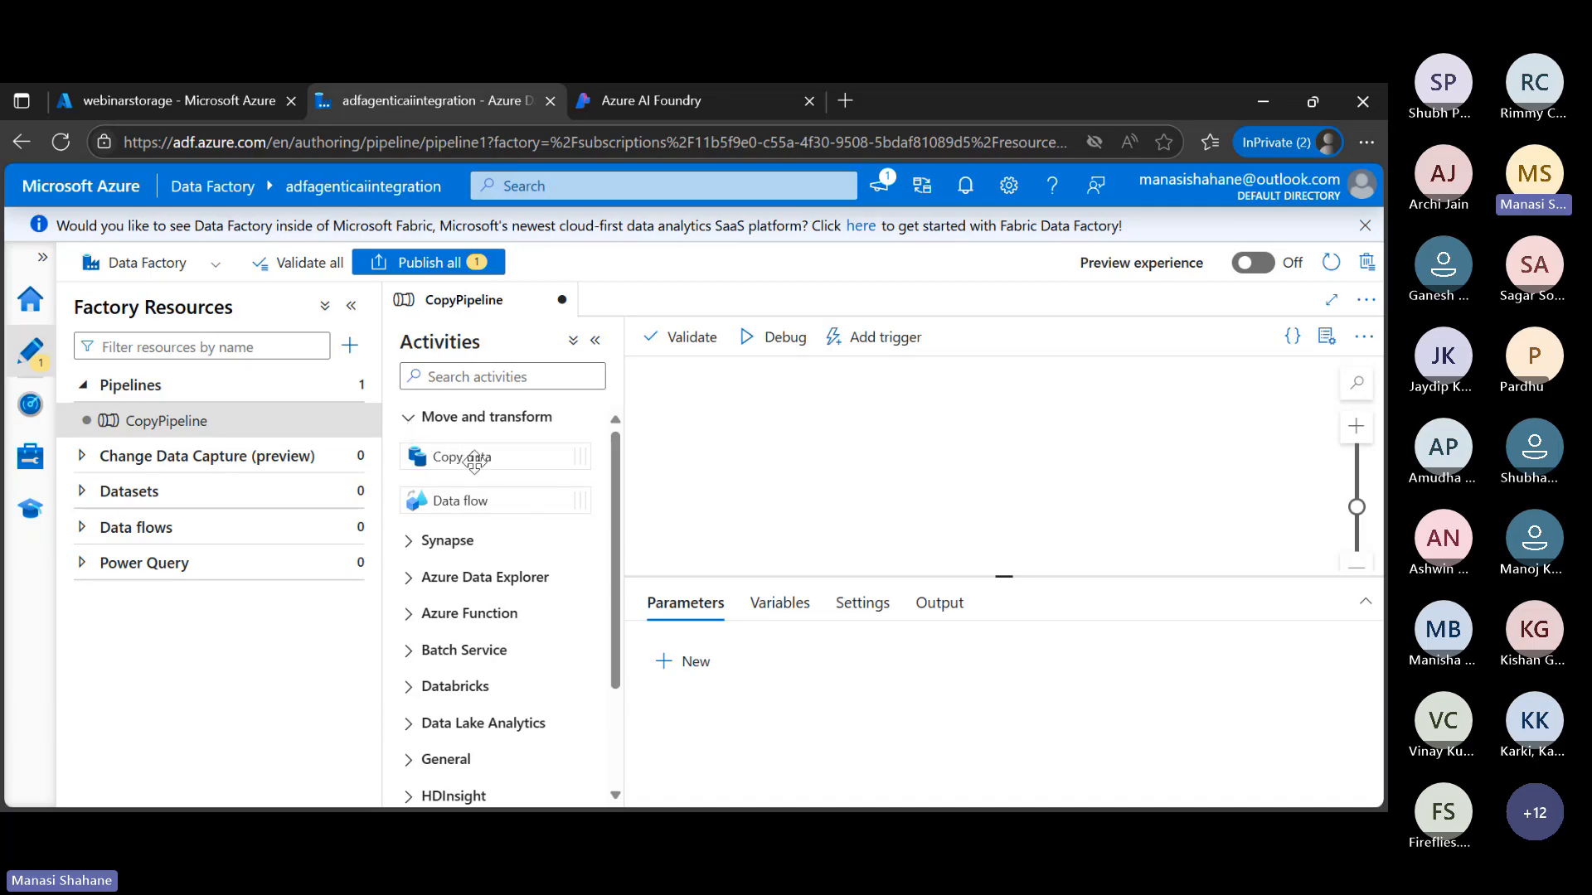
pyautogui.moveTo(475, 462); pyautogui.dragTo(940, 442)
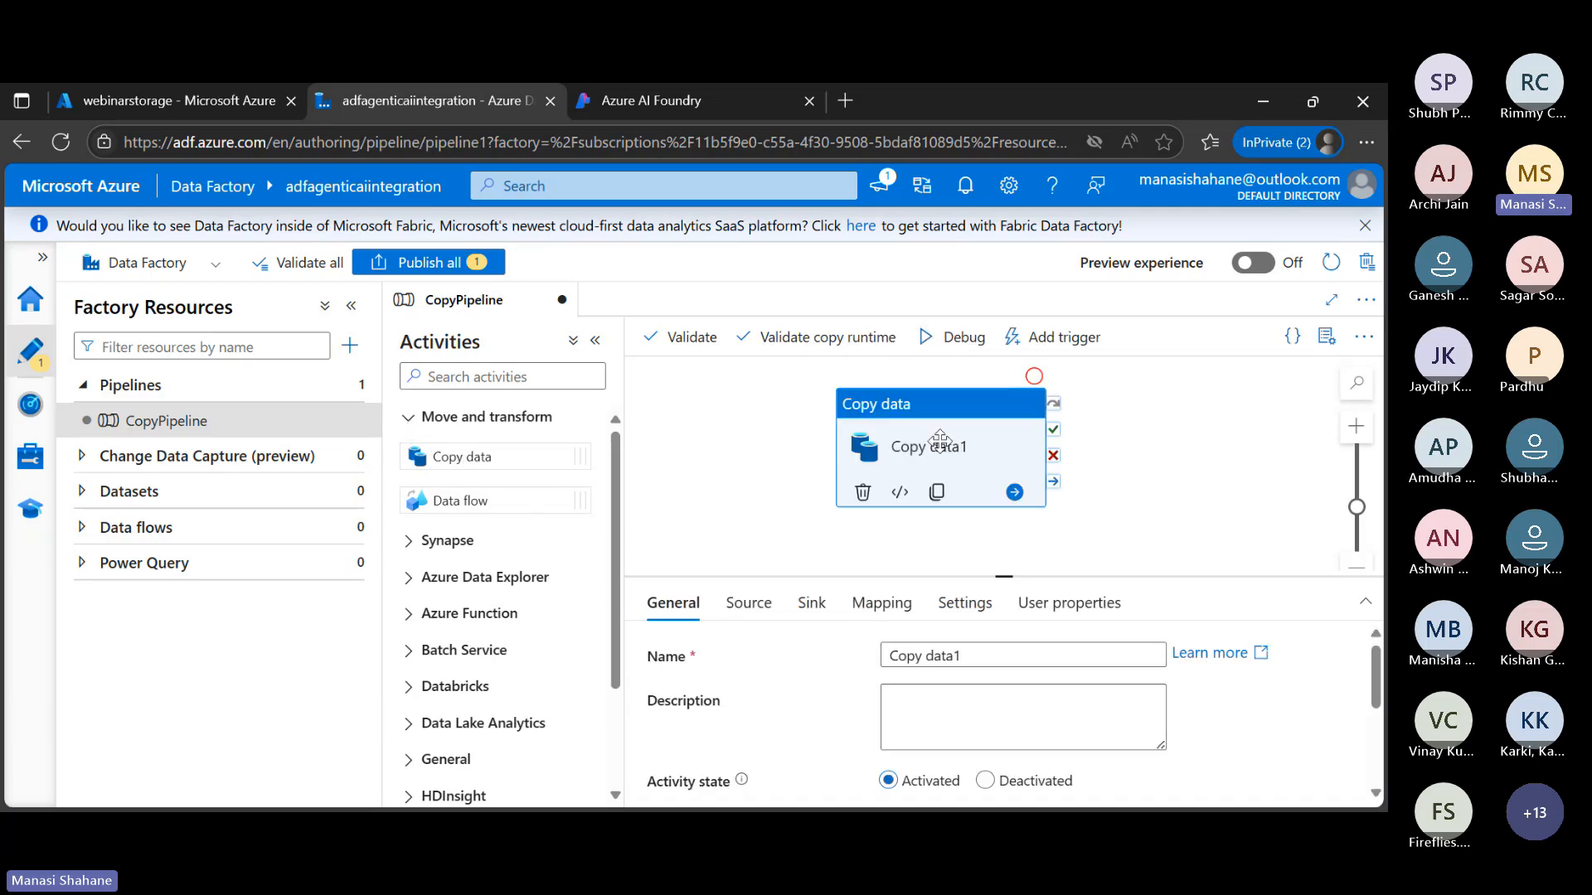
# Open the source settings of the Copy data activity
pyautogui.click(594, 342)
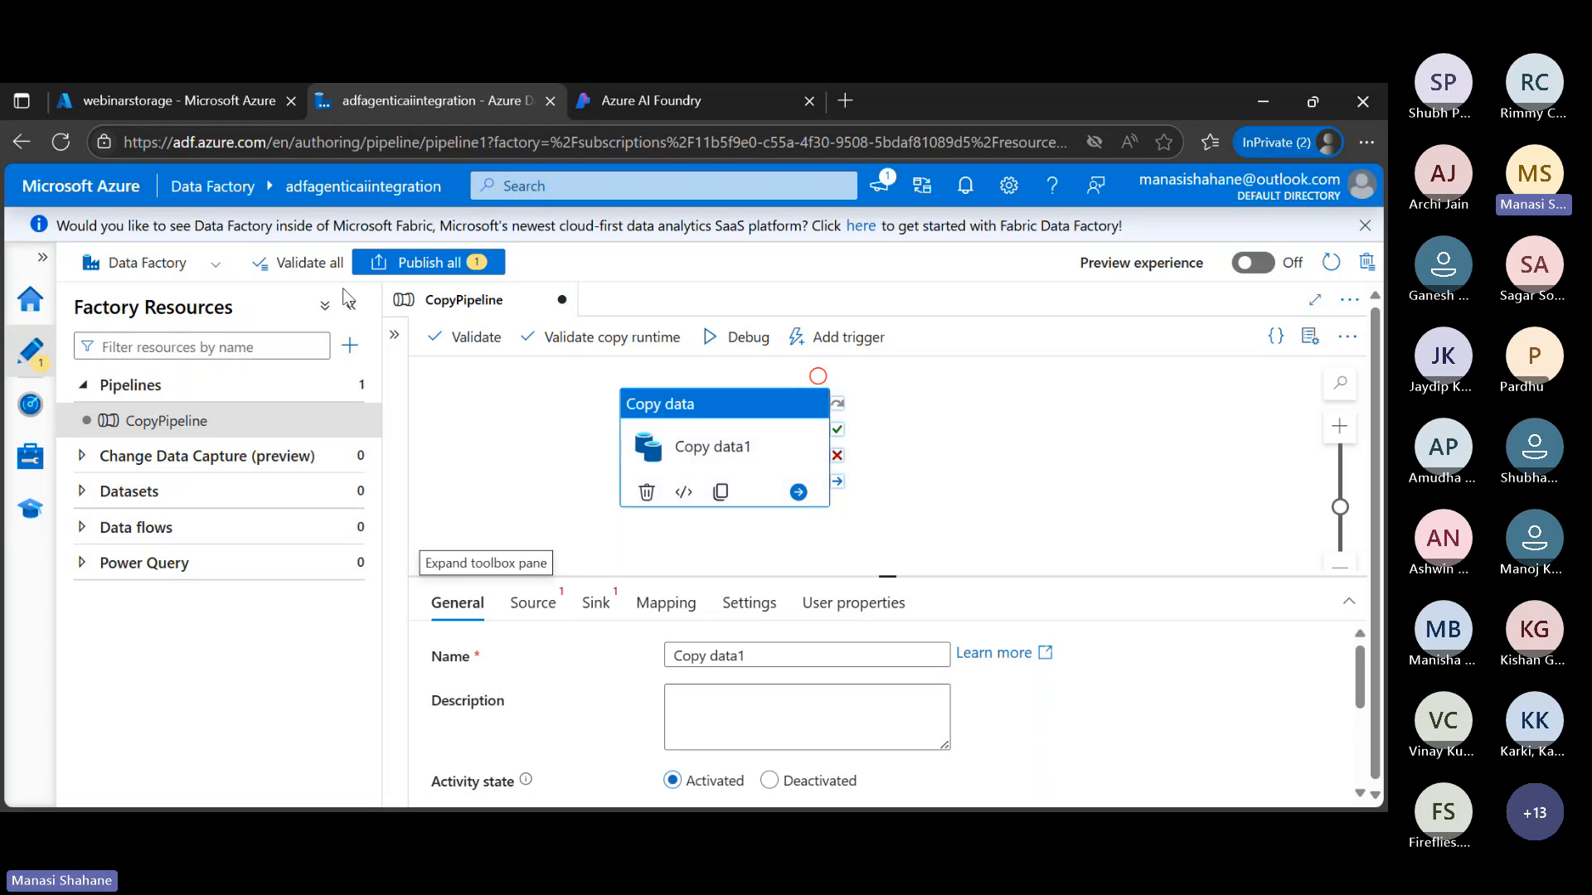
pyautogui.click(394, 334)
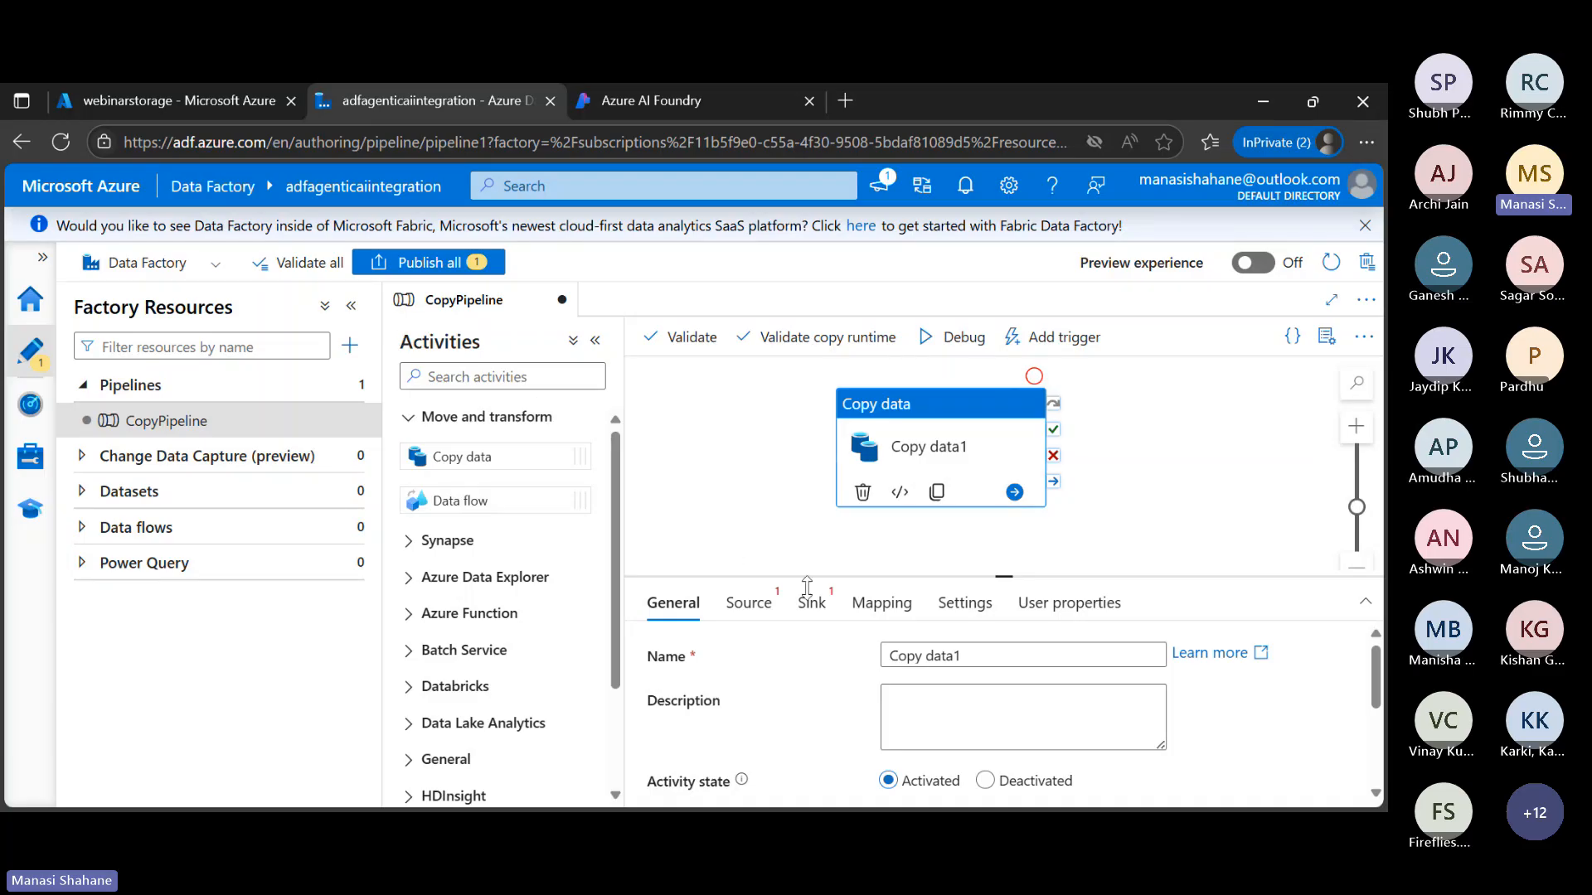
pyautogui.click(748, 605)
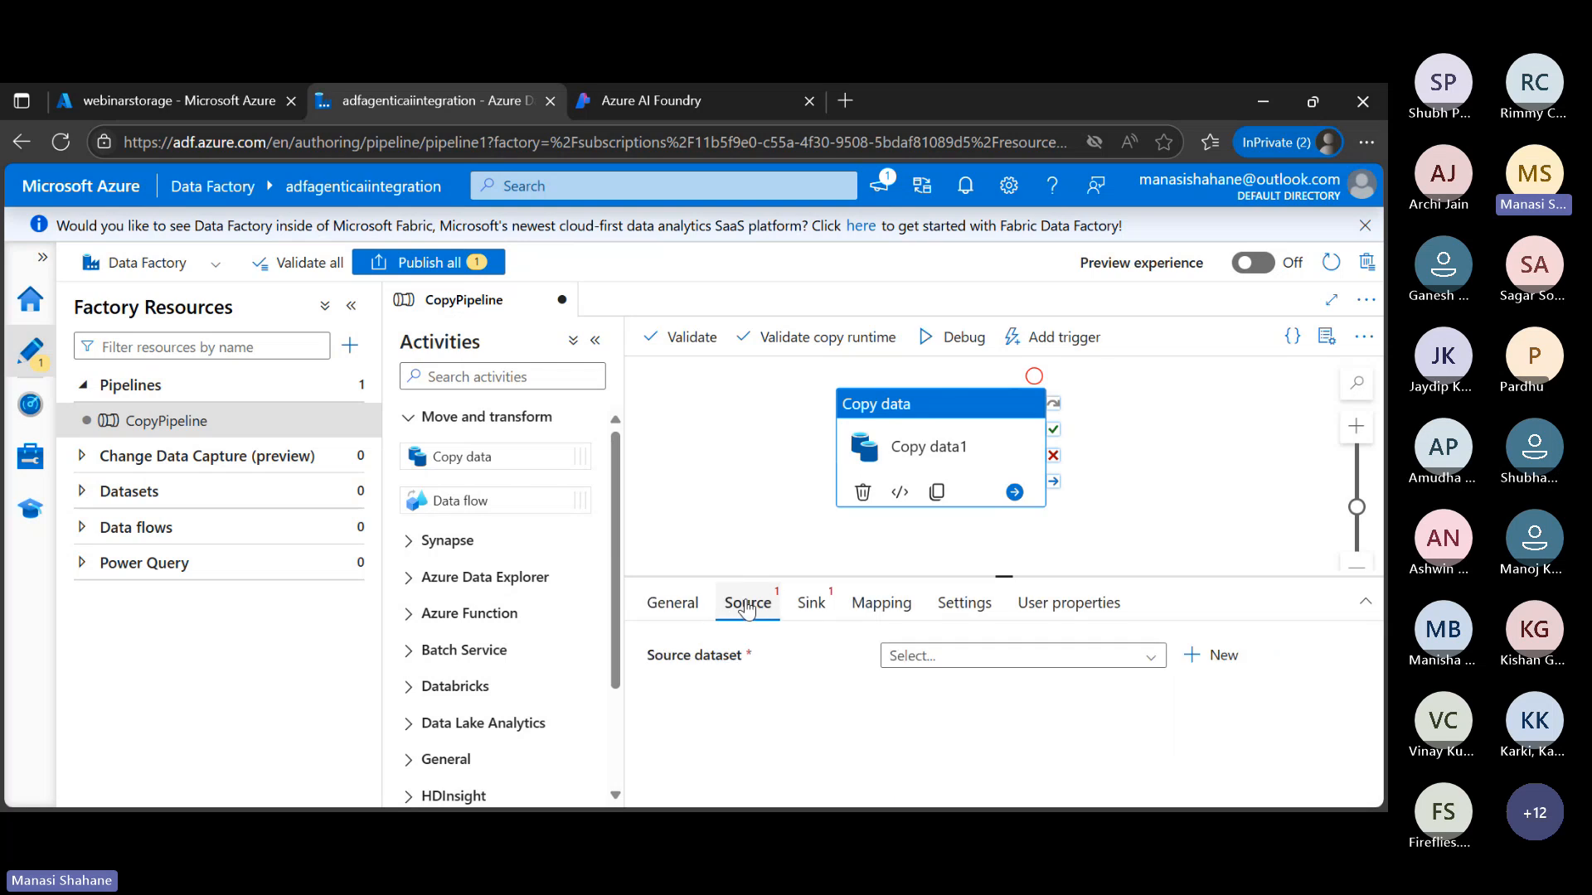
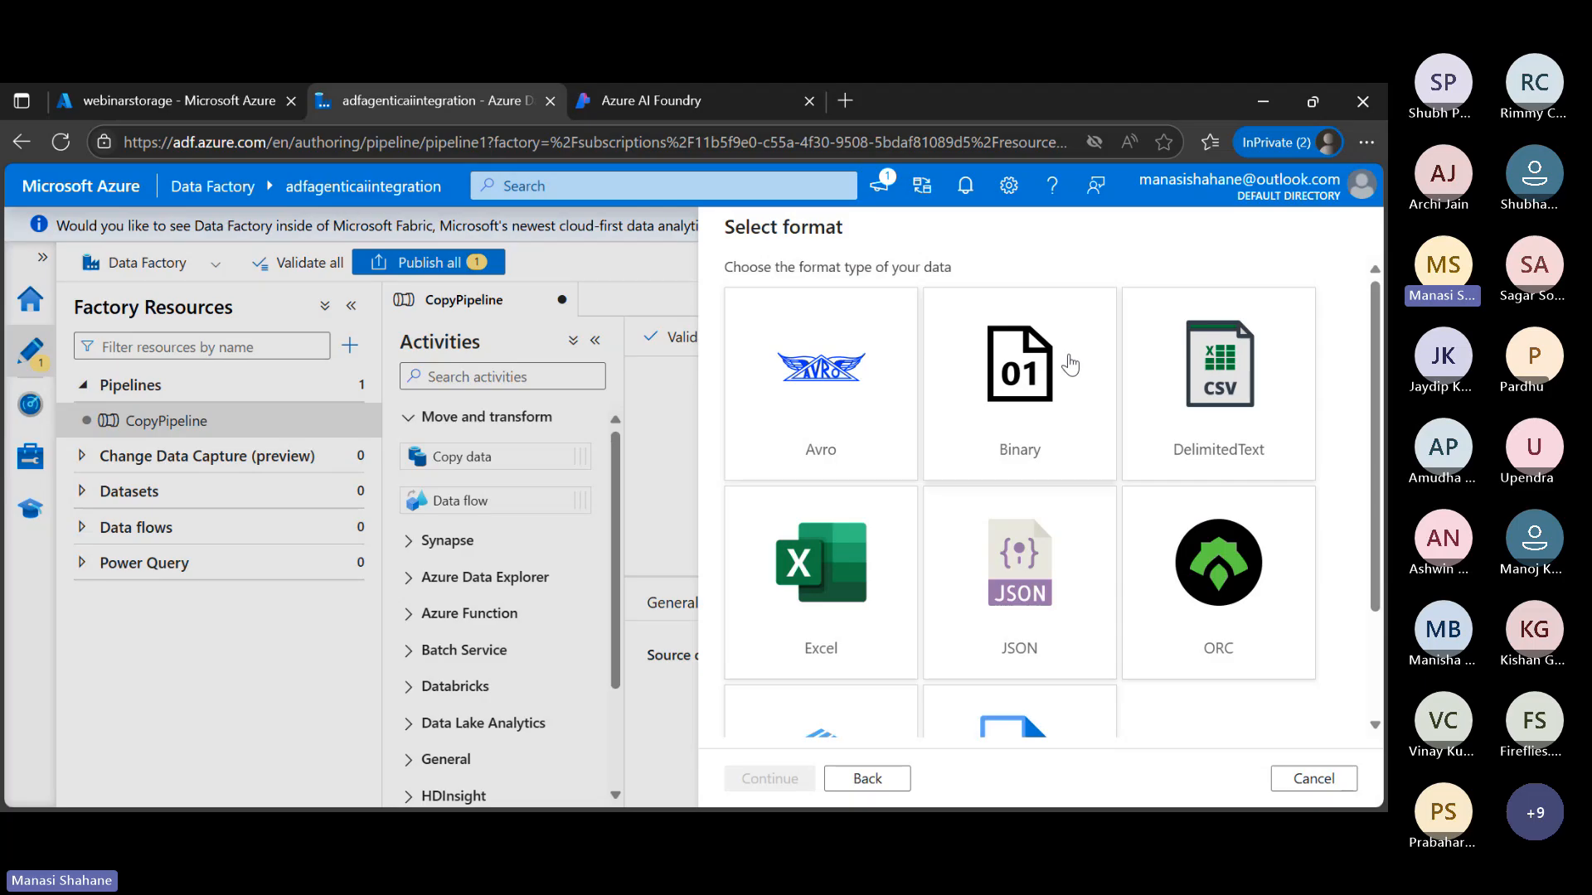
# Switch to the Azure portal and open customers.csv in the data container of the storageforpractice19 storage account
pyautogui.click(163, 101)
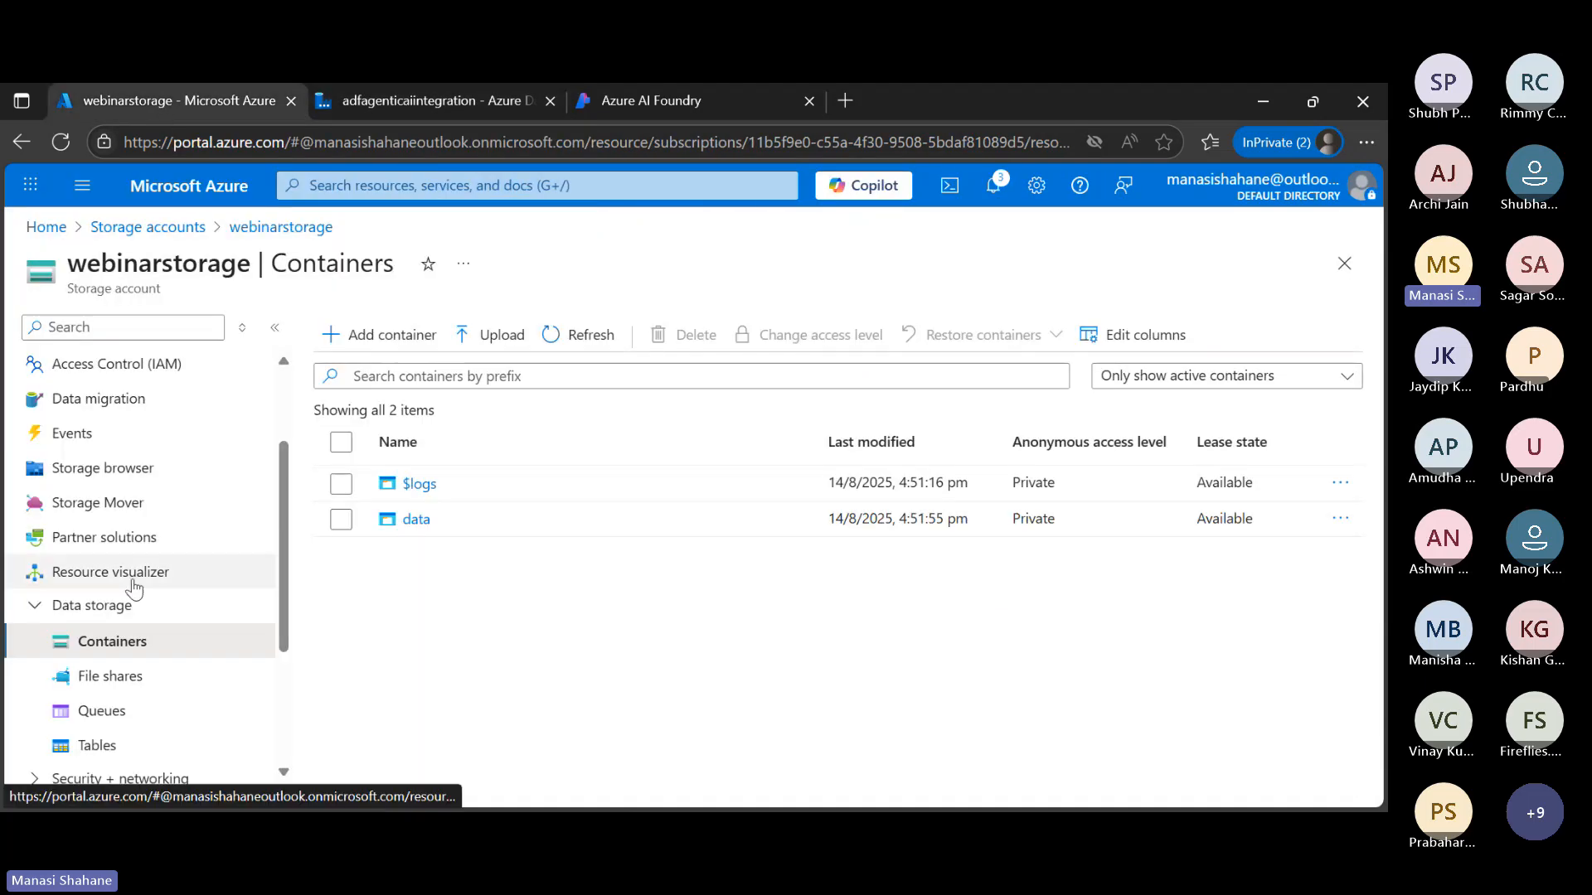
pyautogui.click(175, 227)
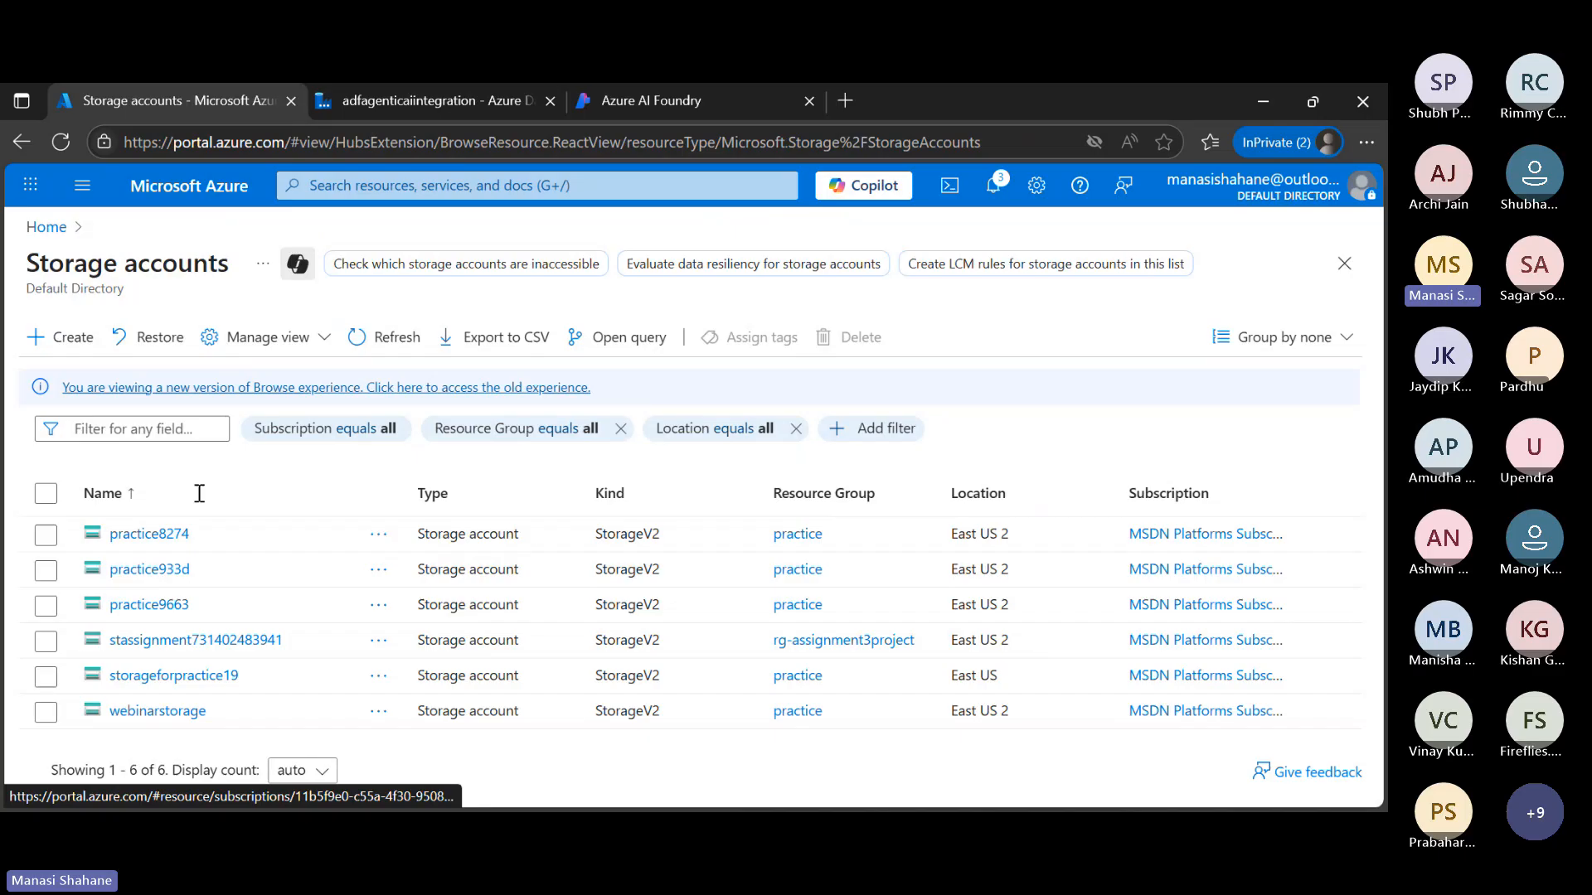
pyautogui.click(184, 675)
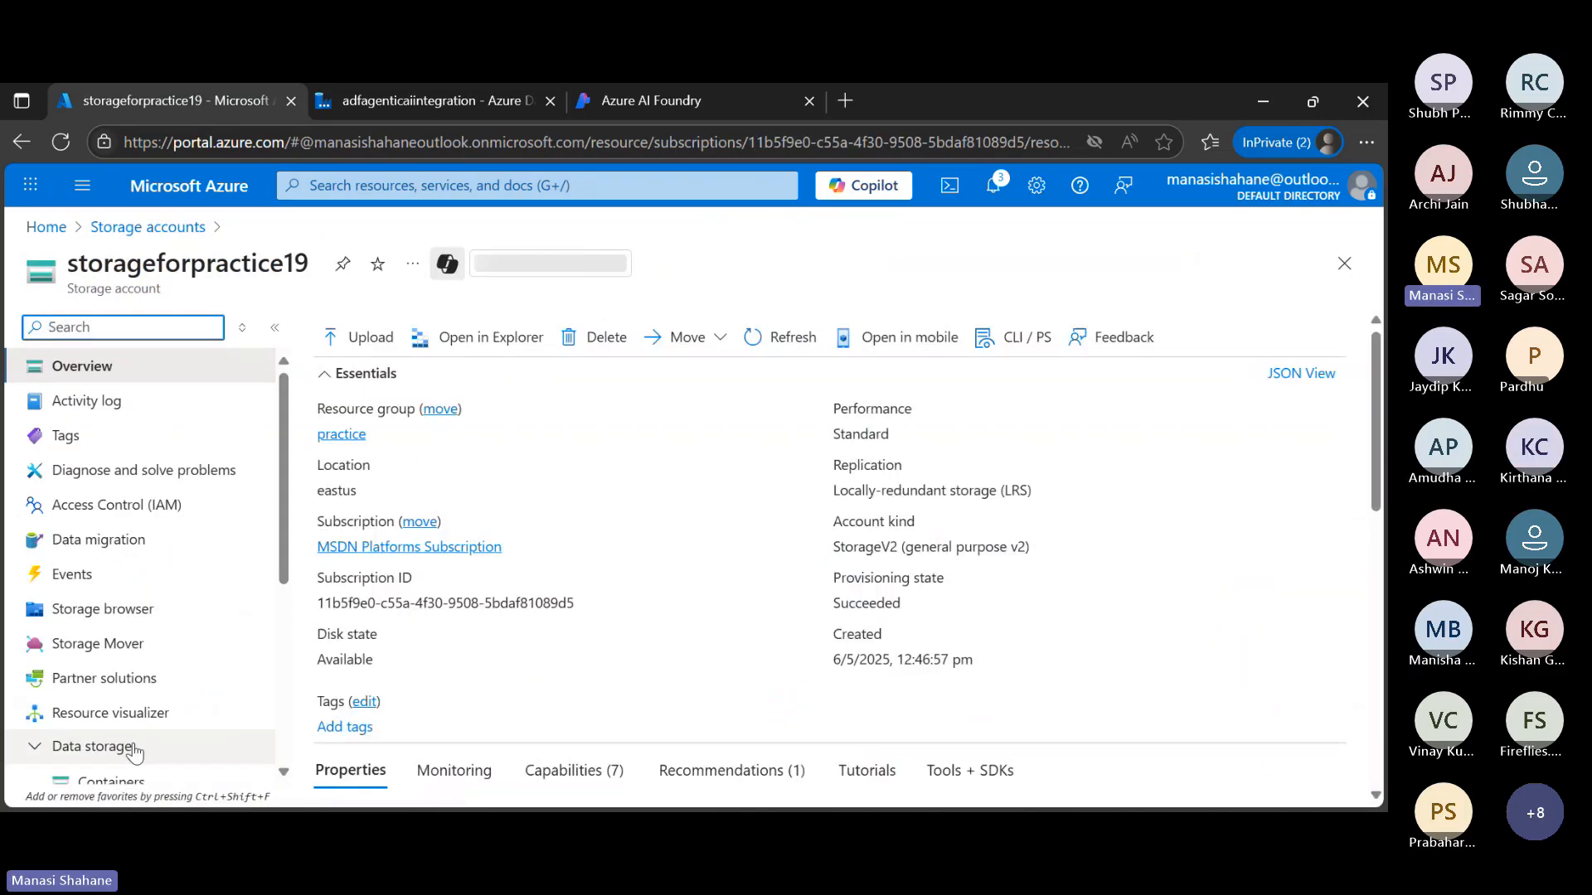
pyautogui.click(110, 781)
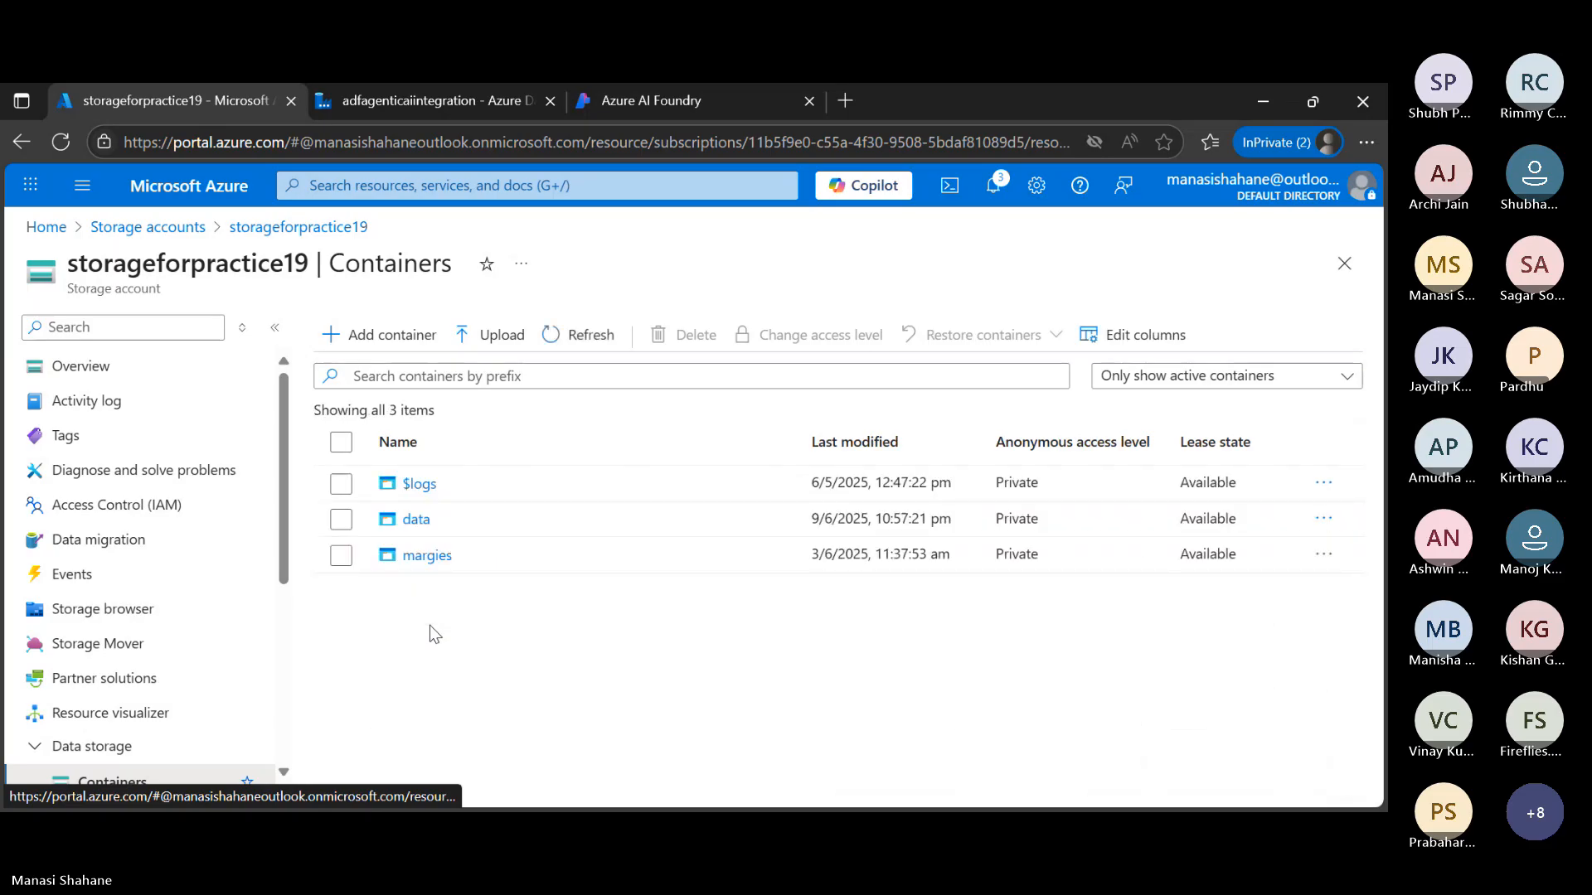
pyautogui.click(432, 529)
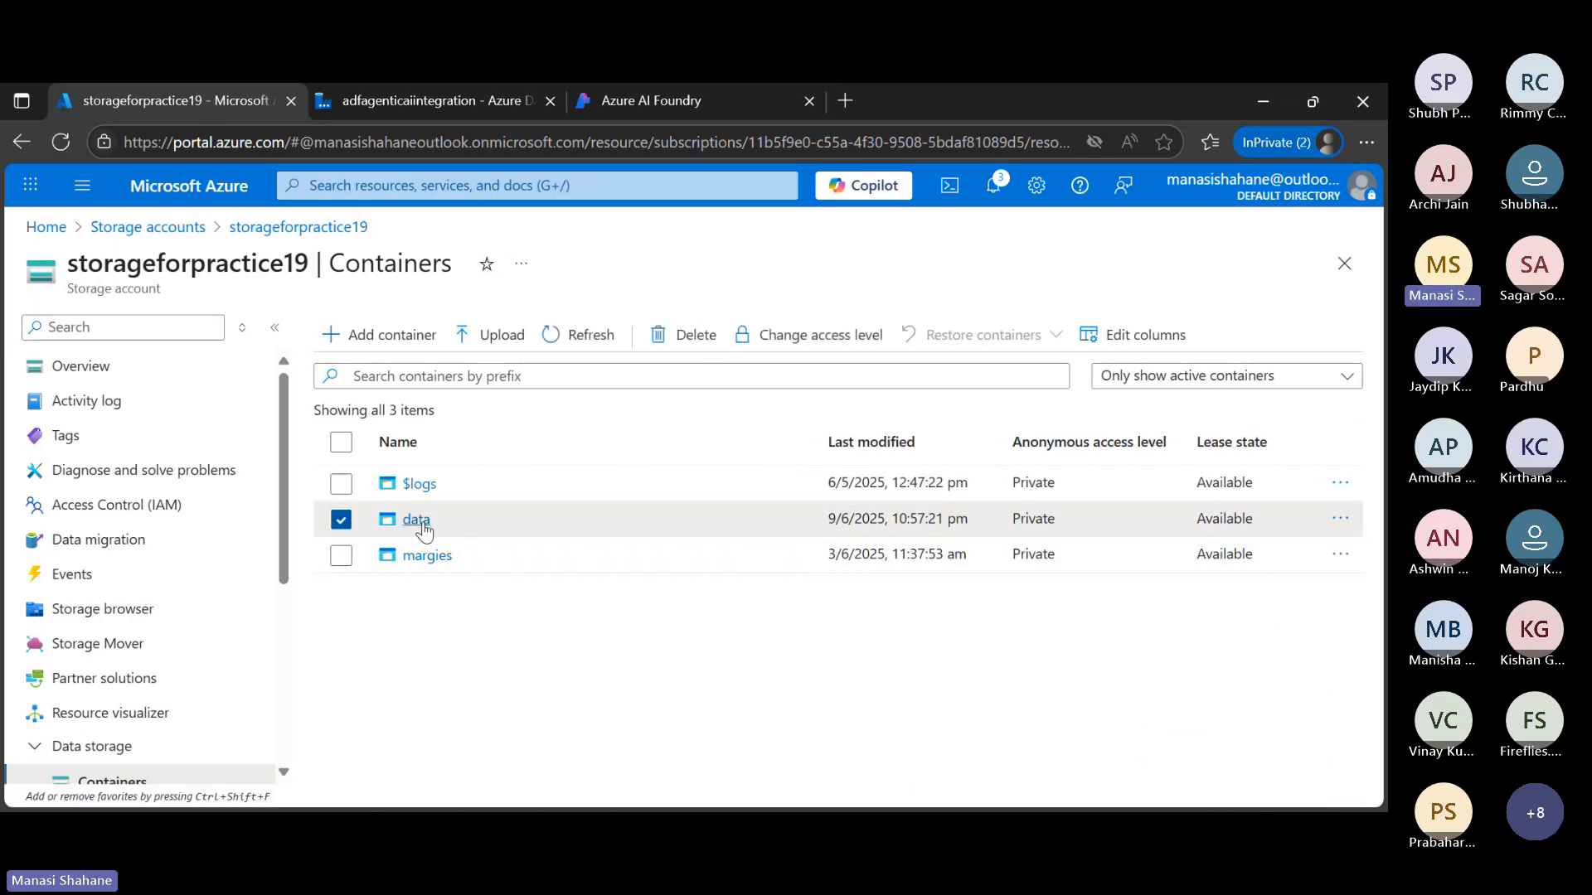
pyautogui.click(423, 522)
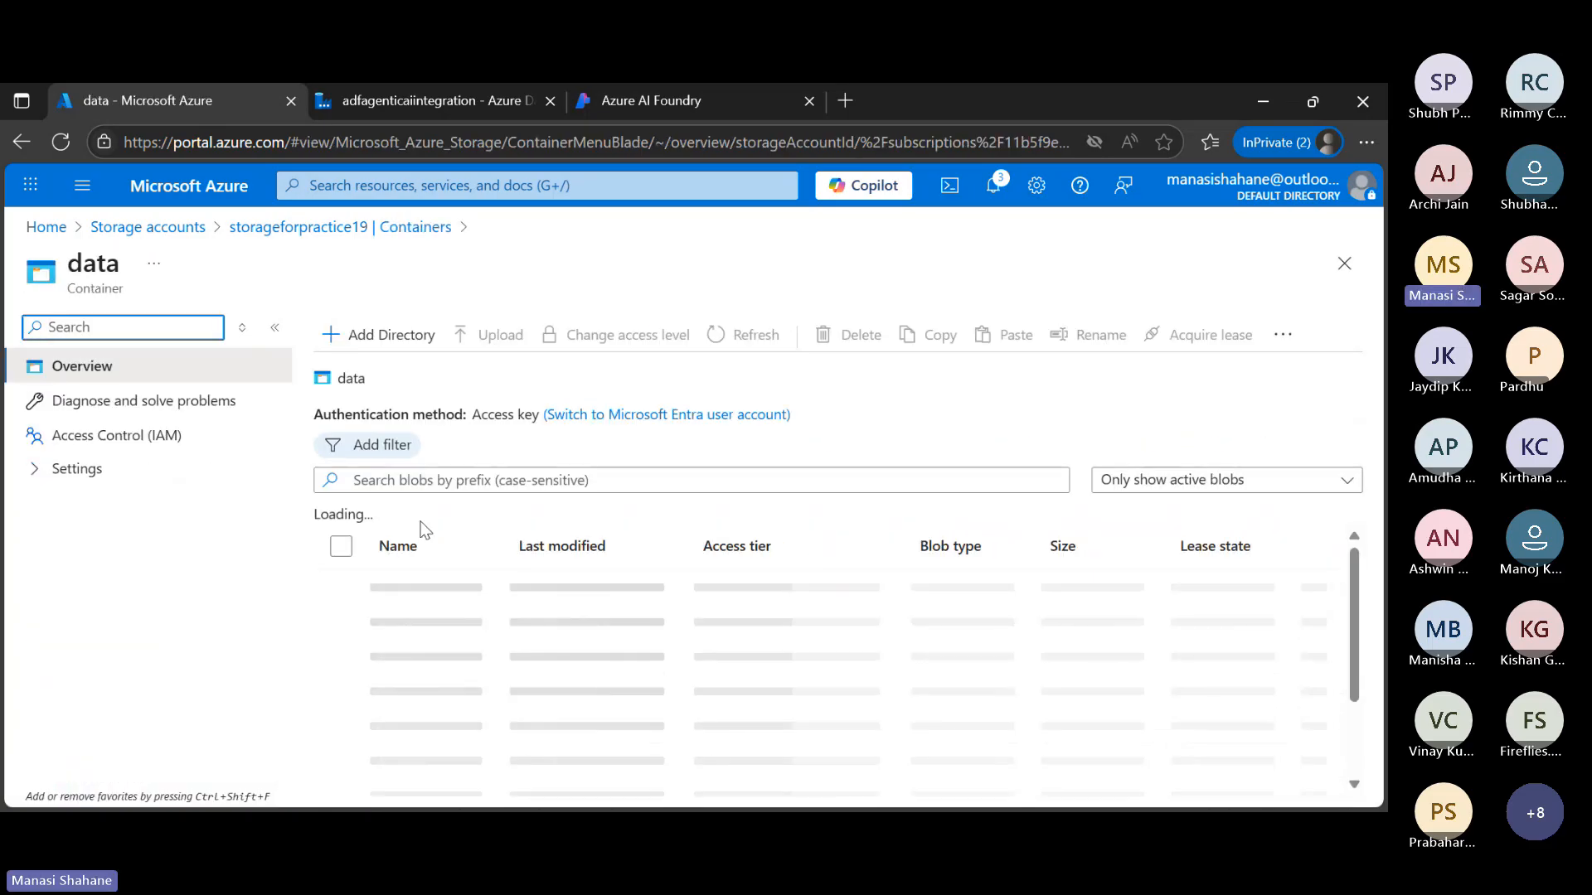
pyautogui.click(461, 601)
pyautogui.click(460, 595)
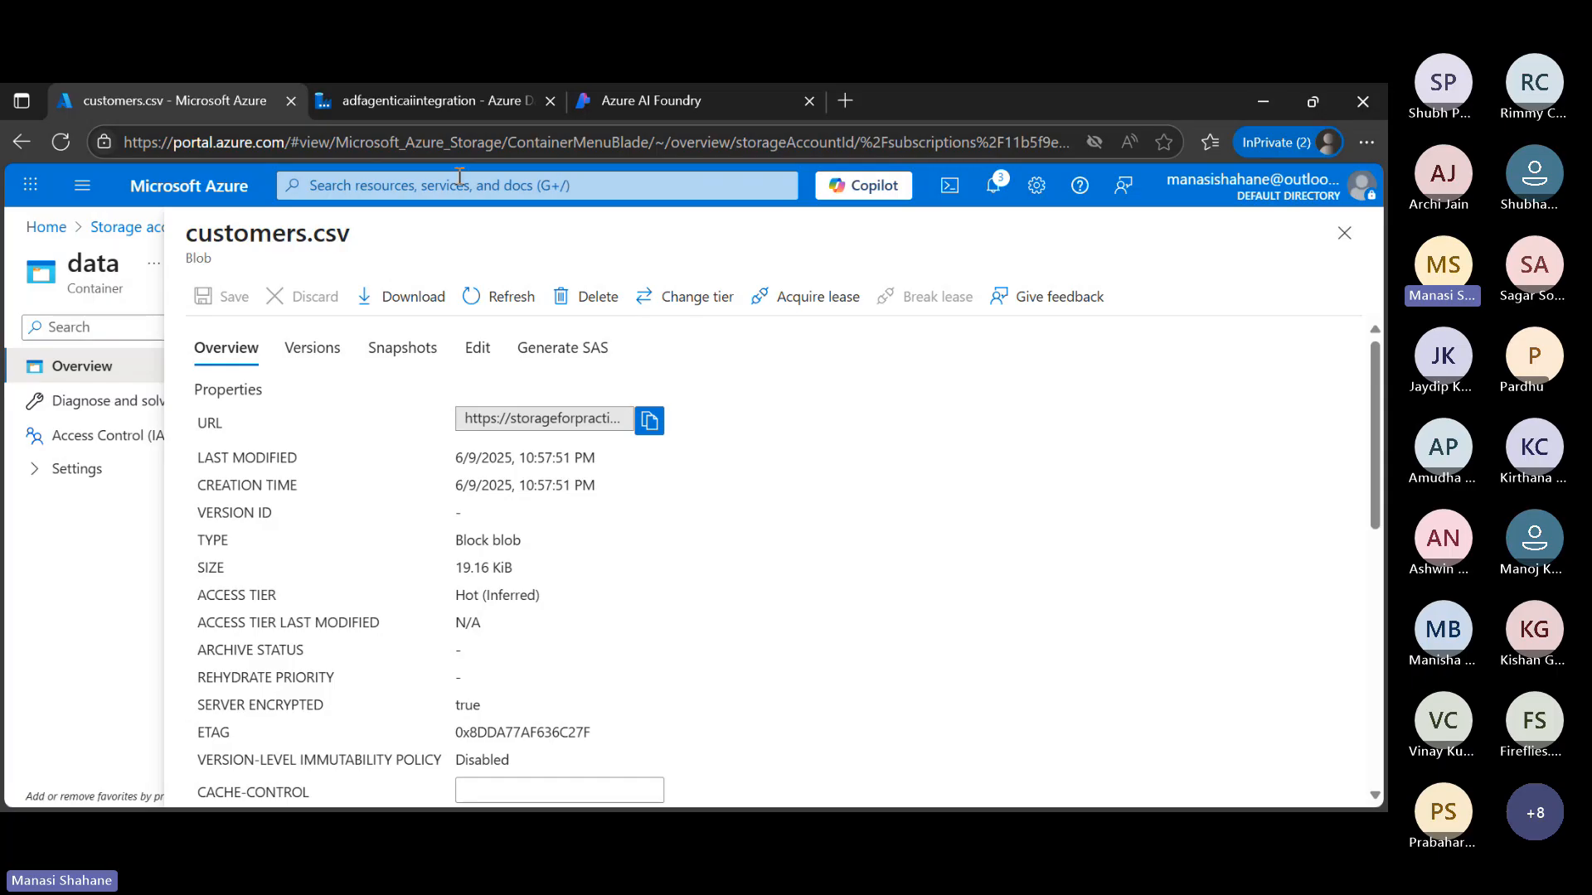
# Return to Data Factory Studio, choose the DelimitedText format for the source dataset and name it SourceDataset
pyautogui.click(430, 101)
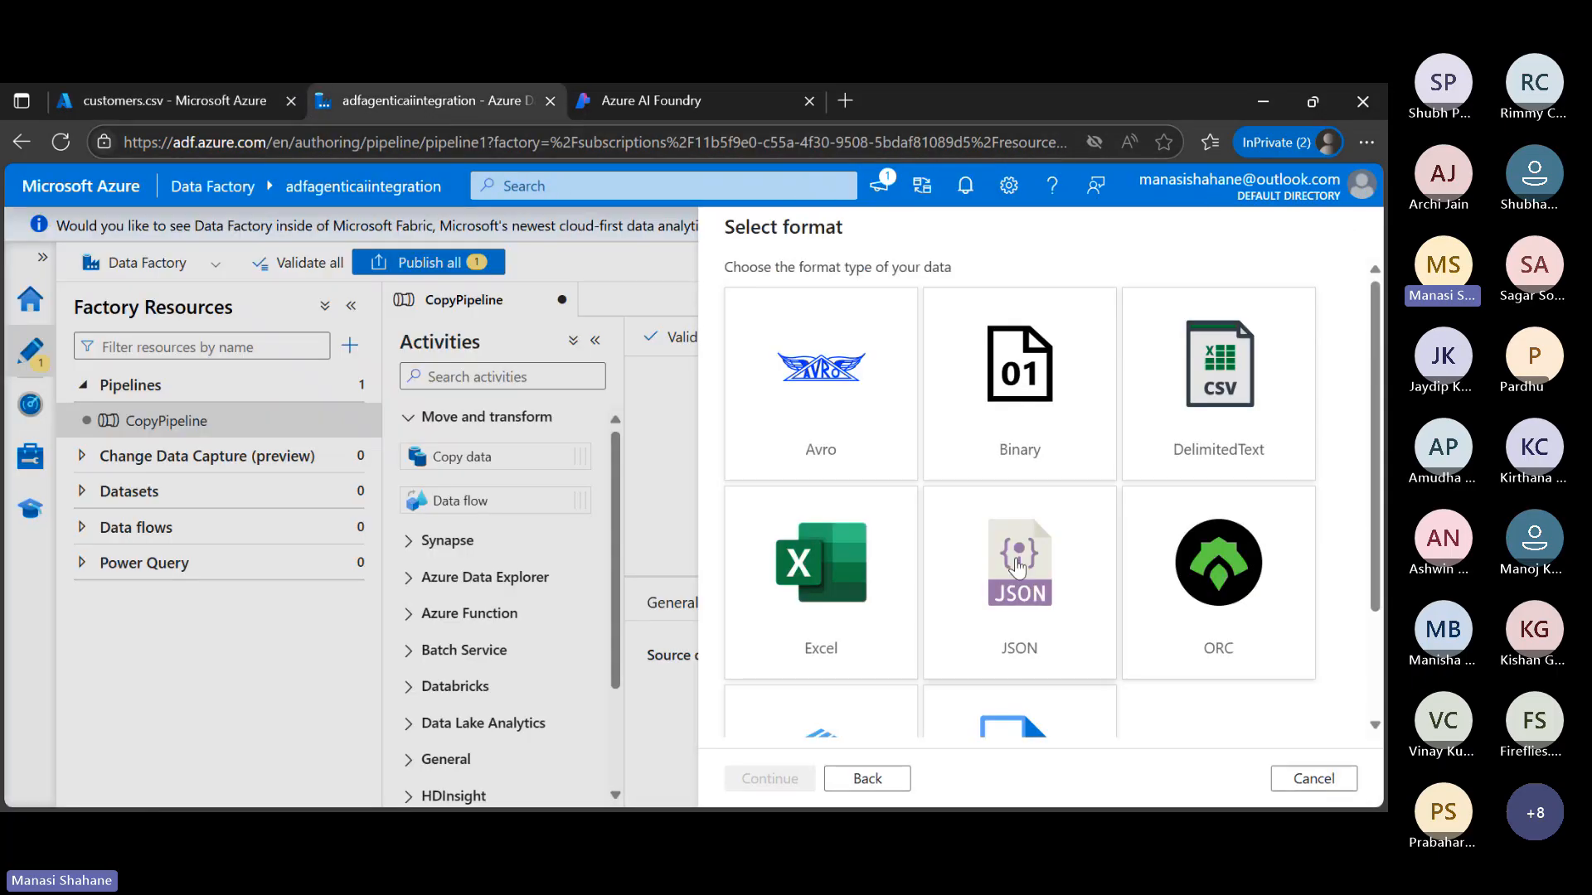
pyautogui.click(1254, 410)
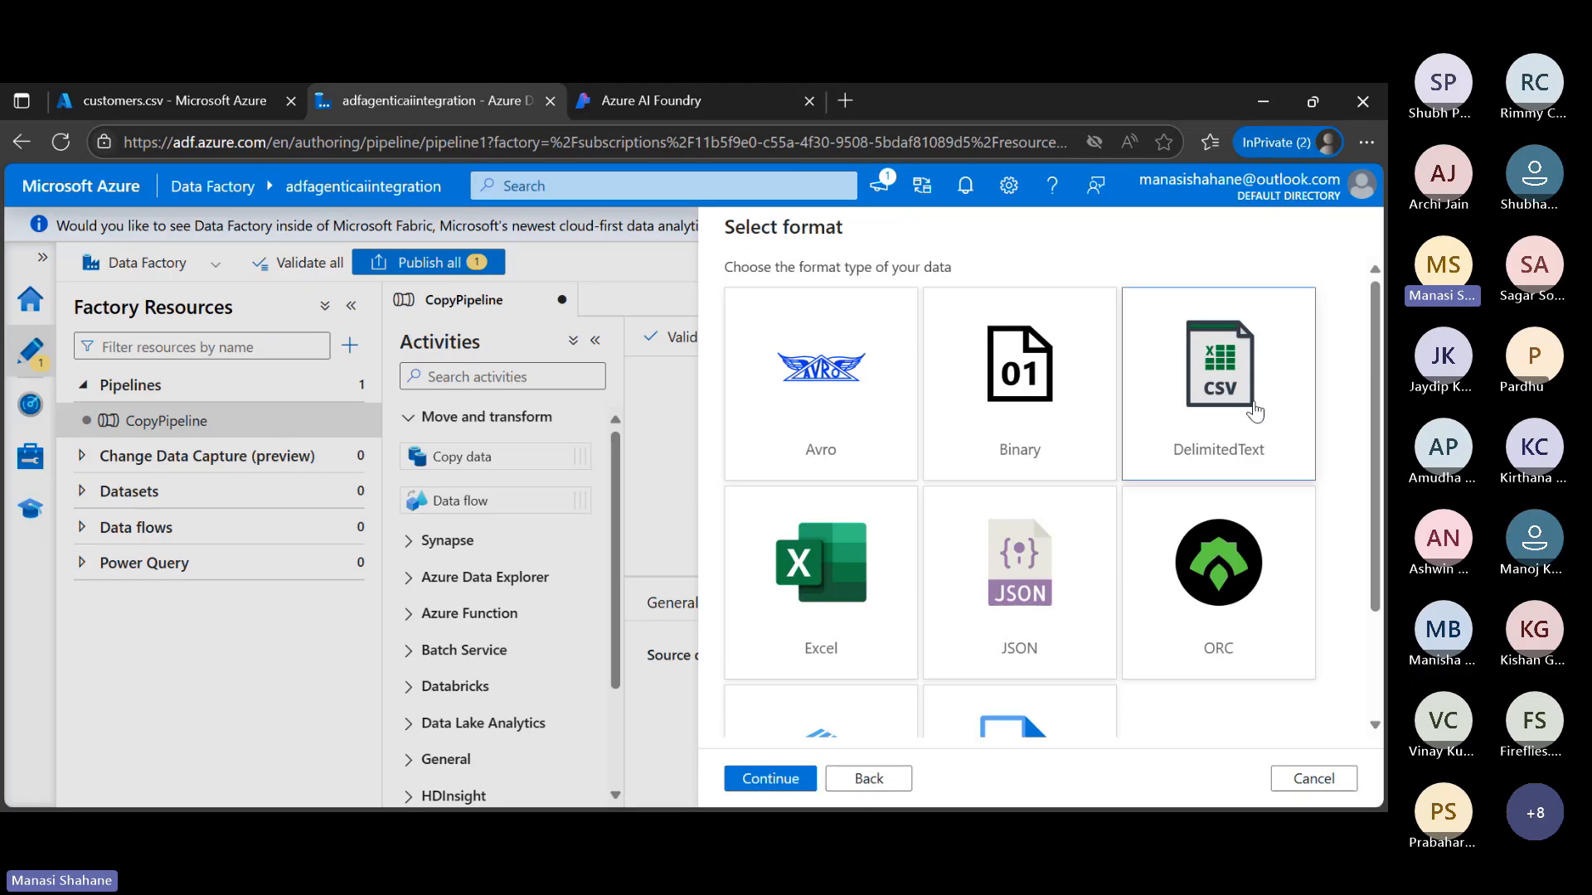
pyautogui.click(788, 781)
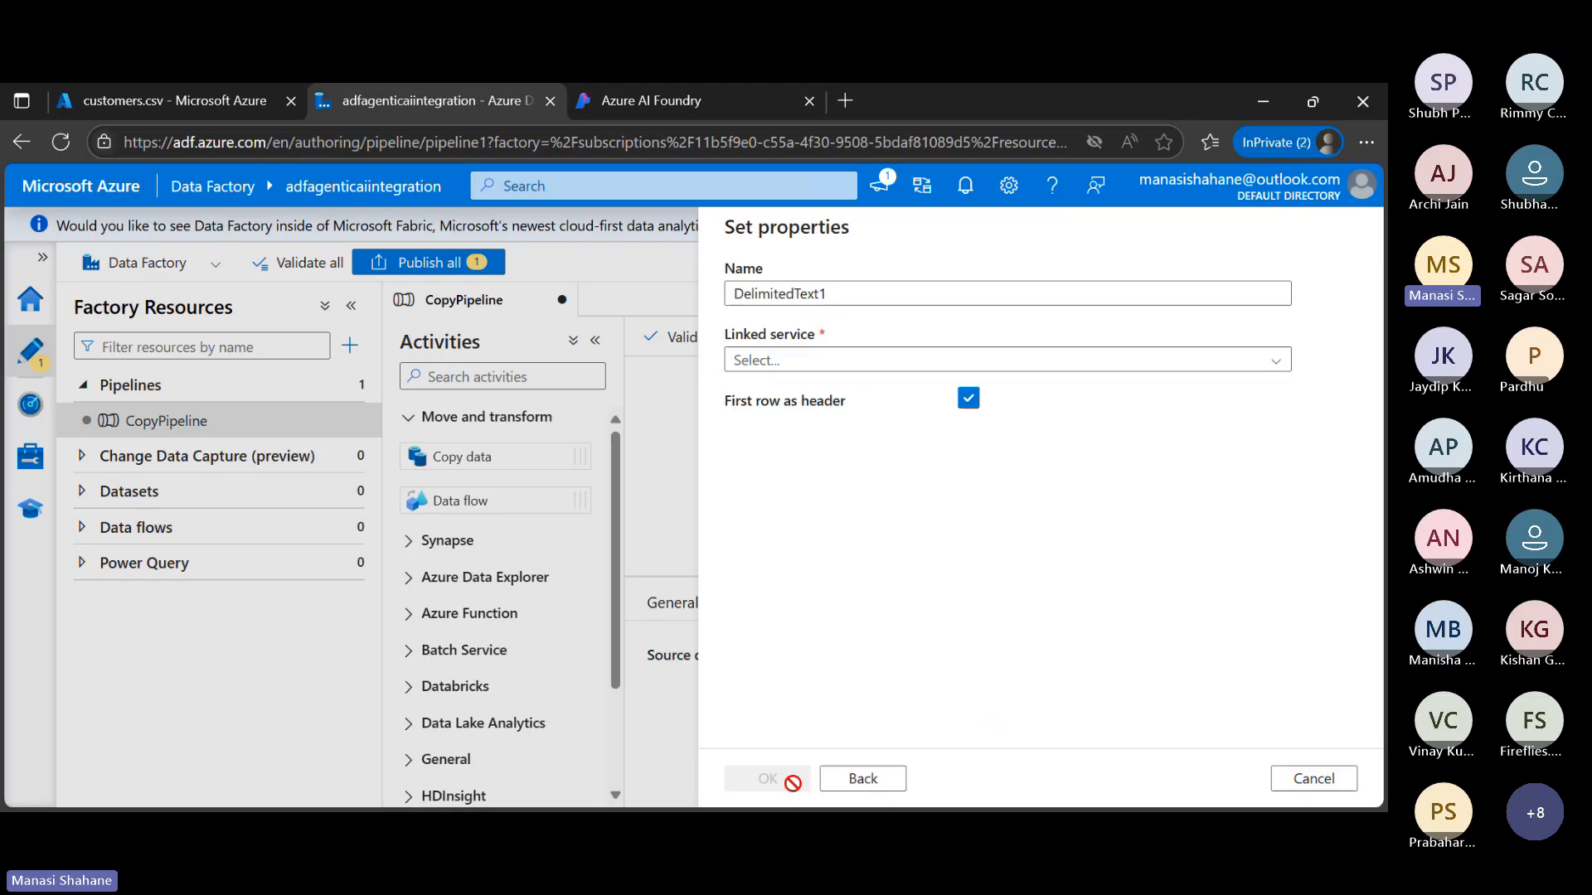
pyautogui.click(857, 295)
pyautogui.hotkey('ctrl', 'a')
pyautogui.write('So')
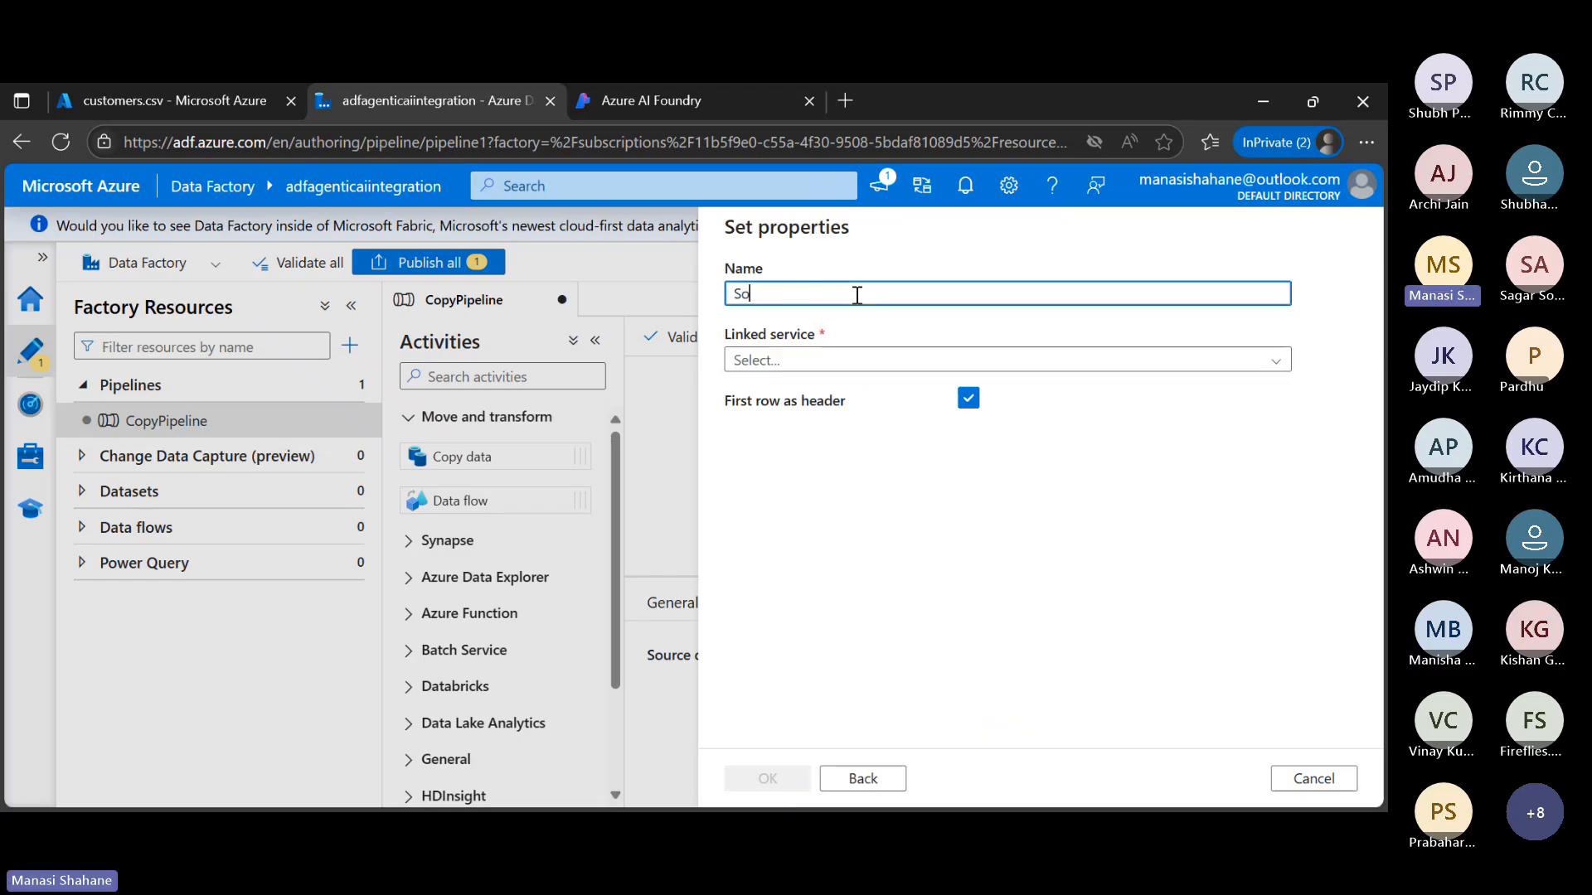
pyautogui.write('urceDatase')
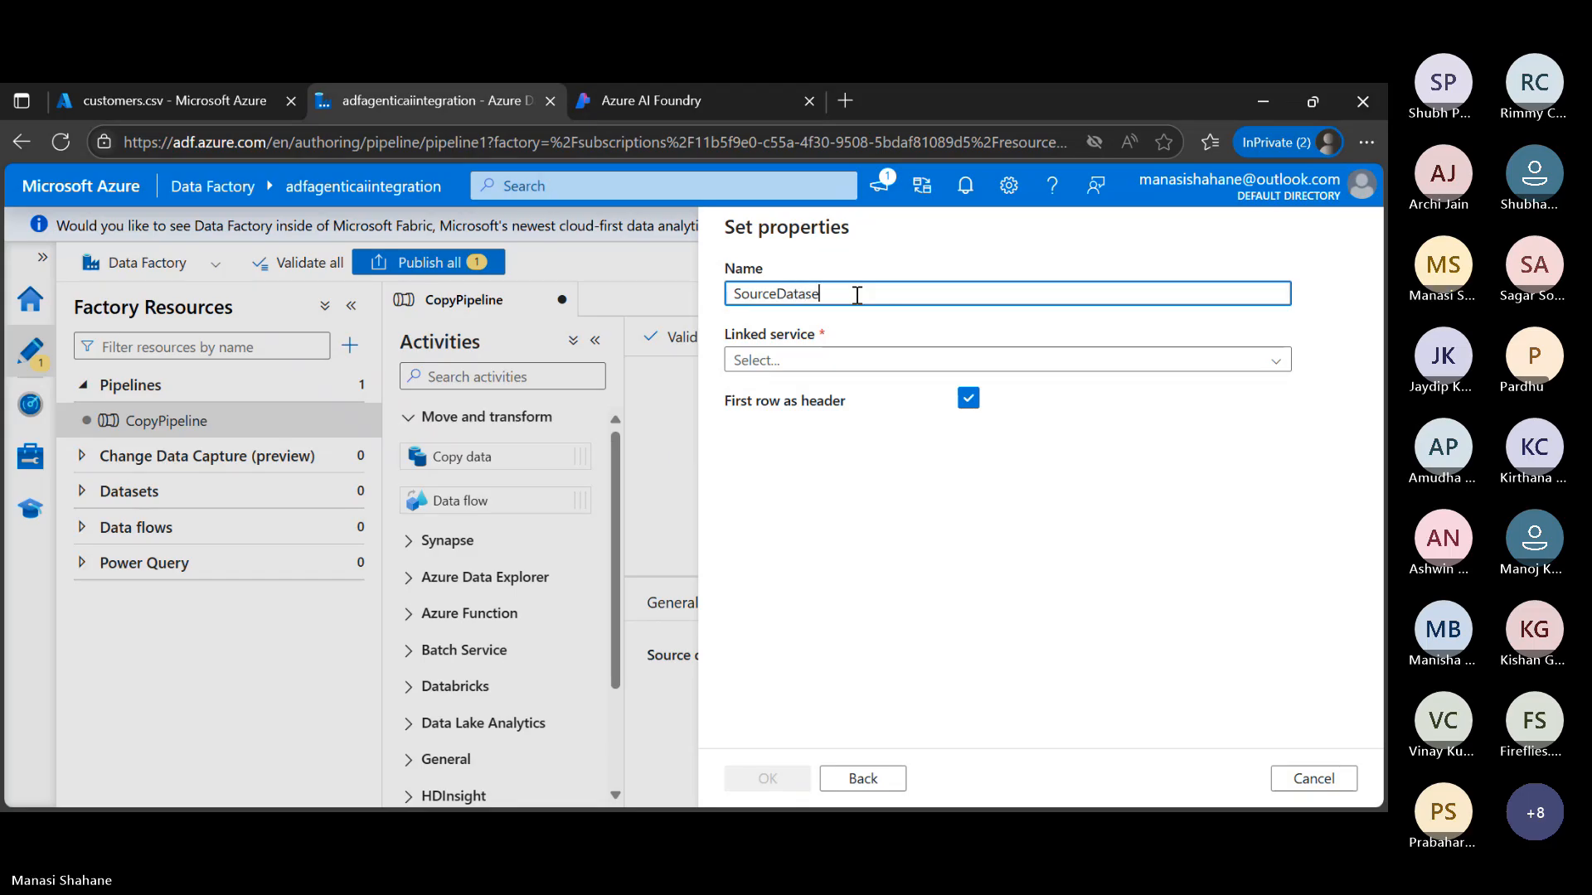
pyautogui.write('t')
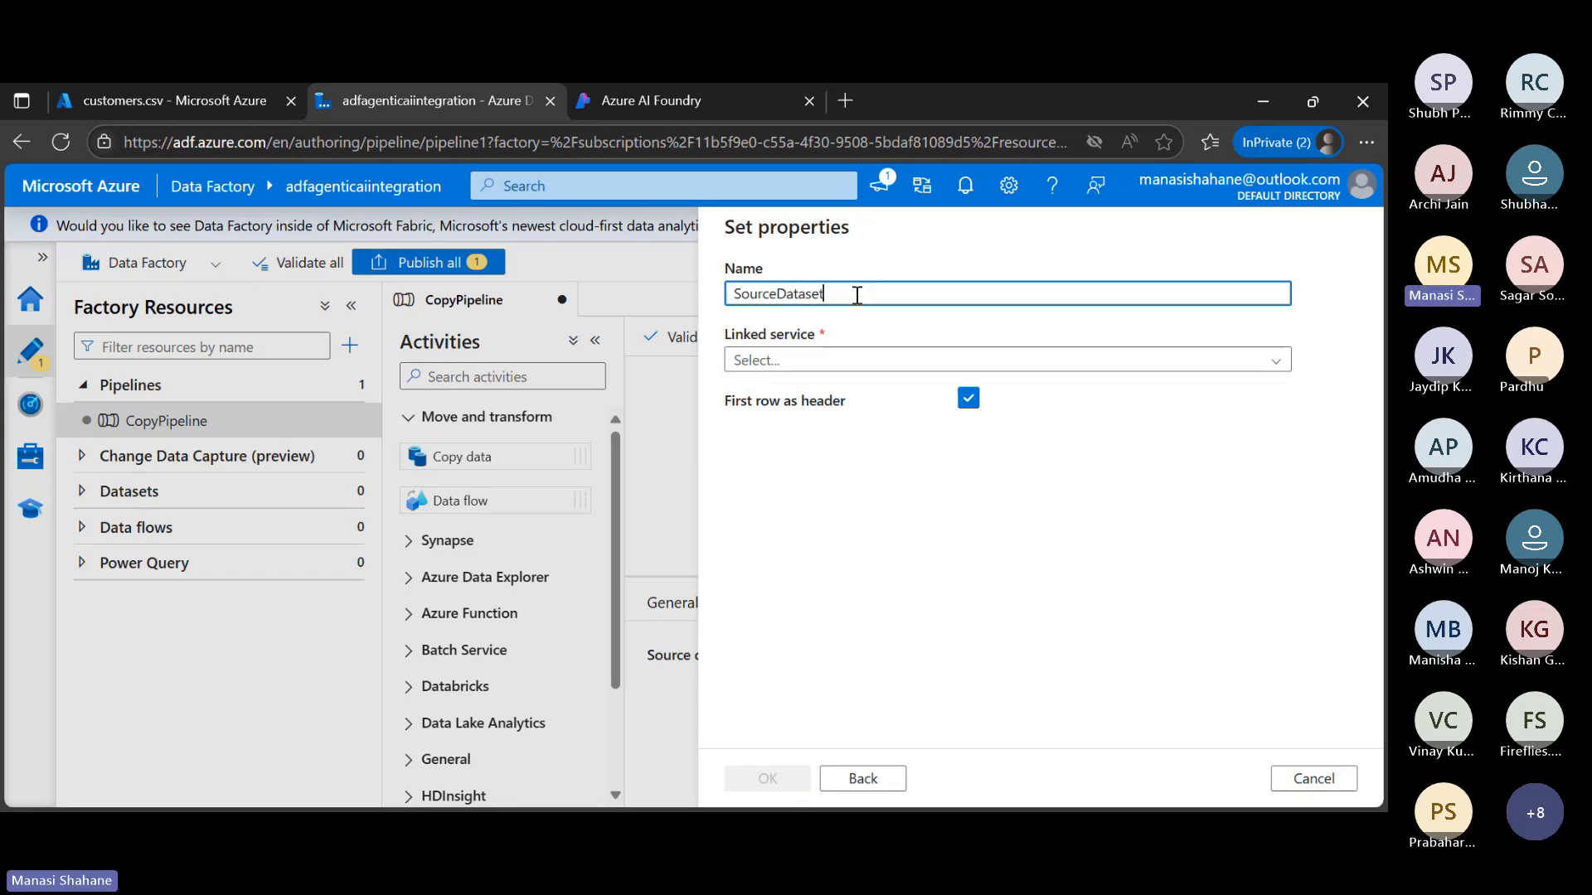
# Start a new Azure Blob Storage linked service for SourceDataset and name it AzureBlobStorageLink
pyautogui.click(864, 365)
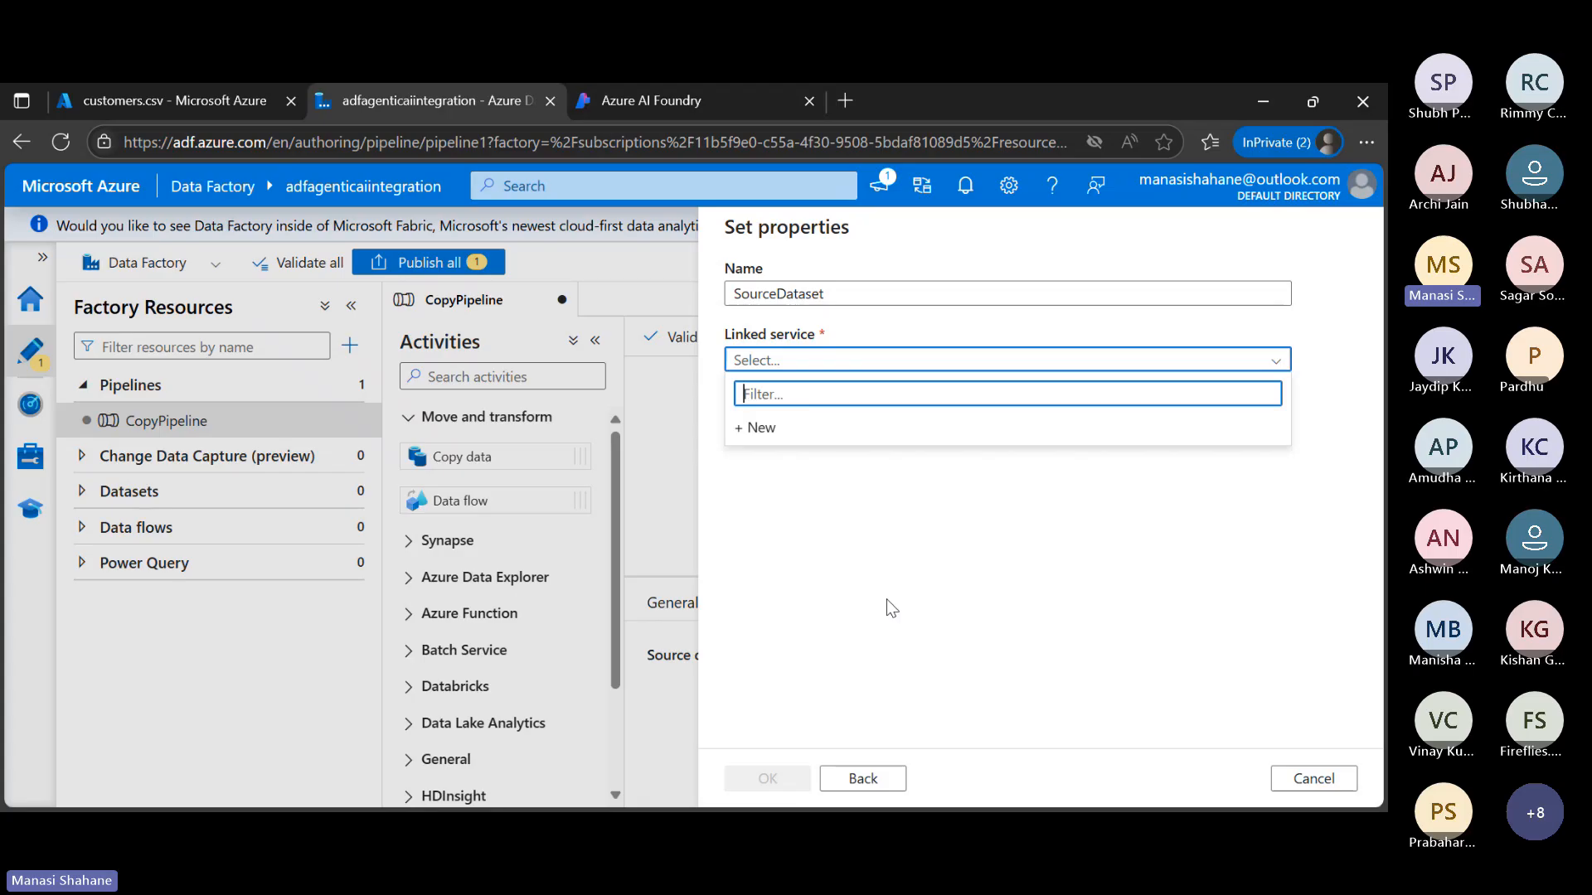
pyautogui.click(769, 429)
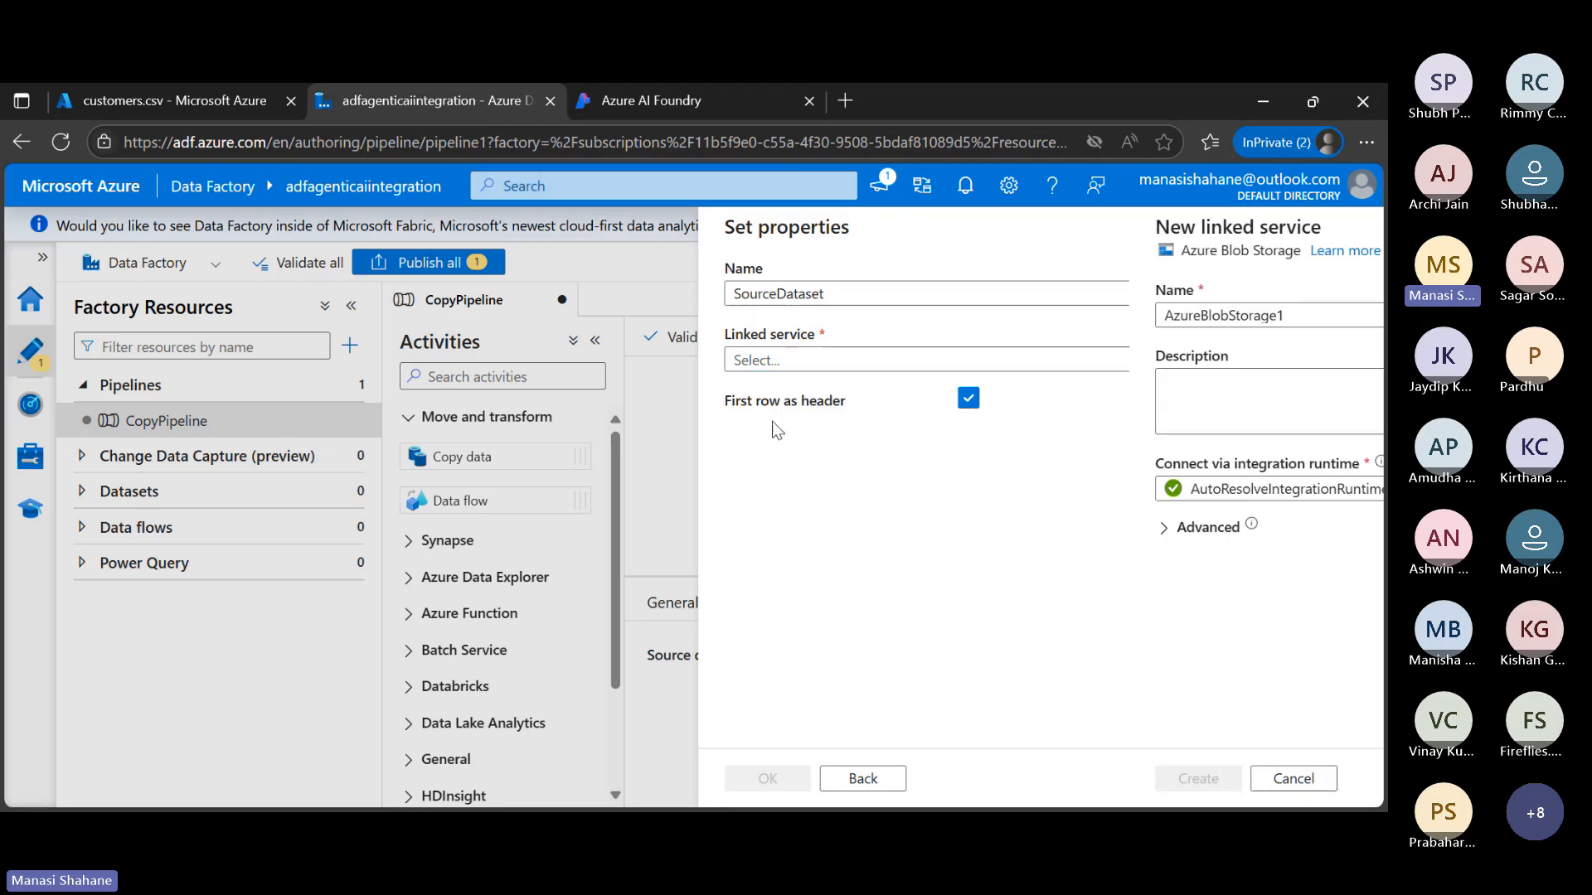
pyautogui.click(890, 317)
pyautogui.press('BackSpace')
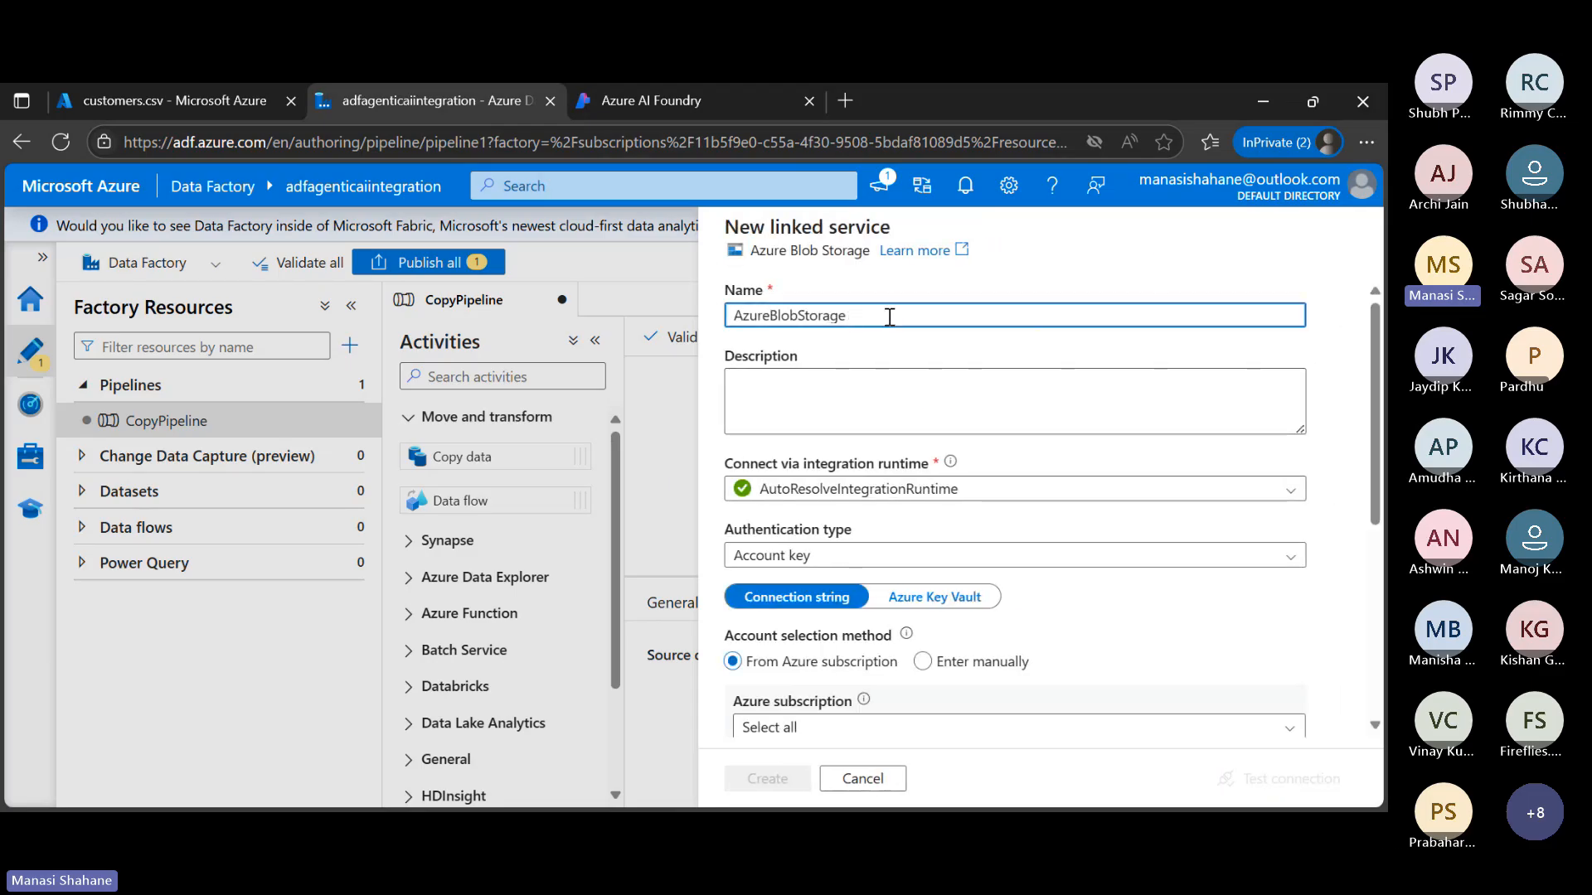
pyautogui.write('Link')
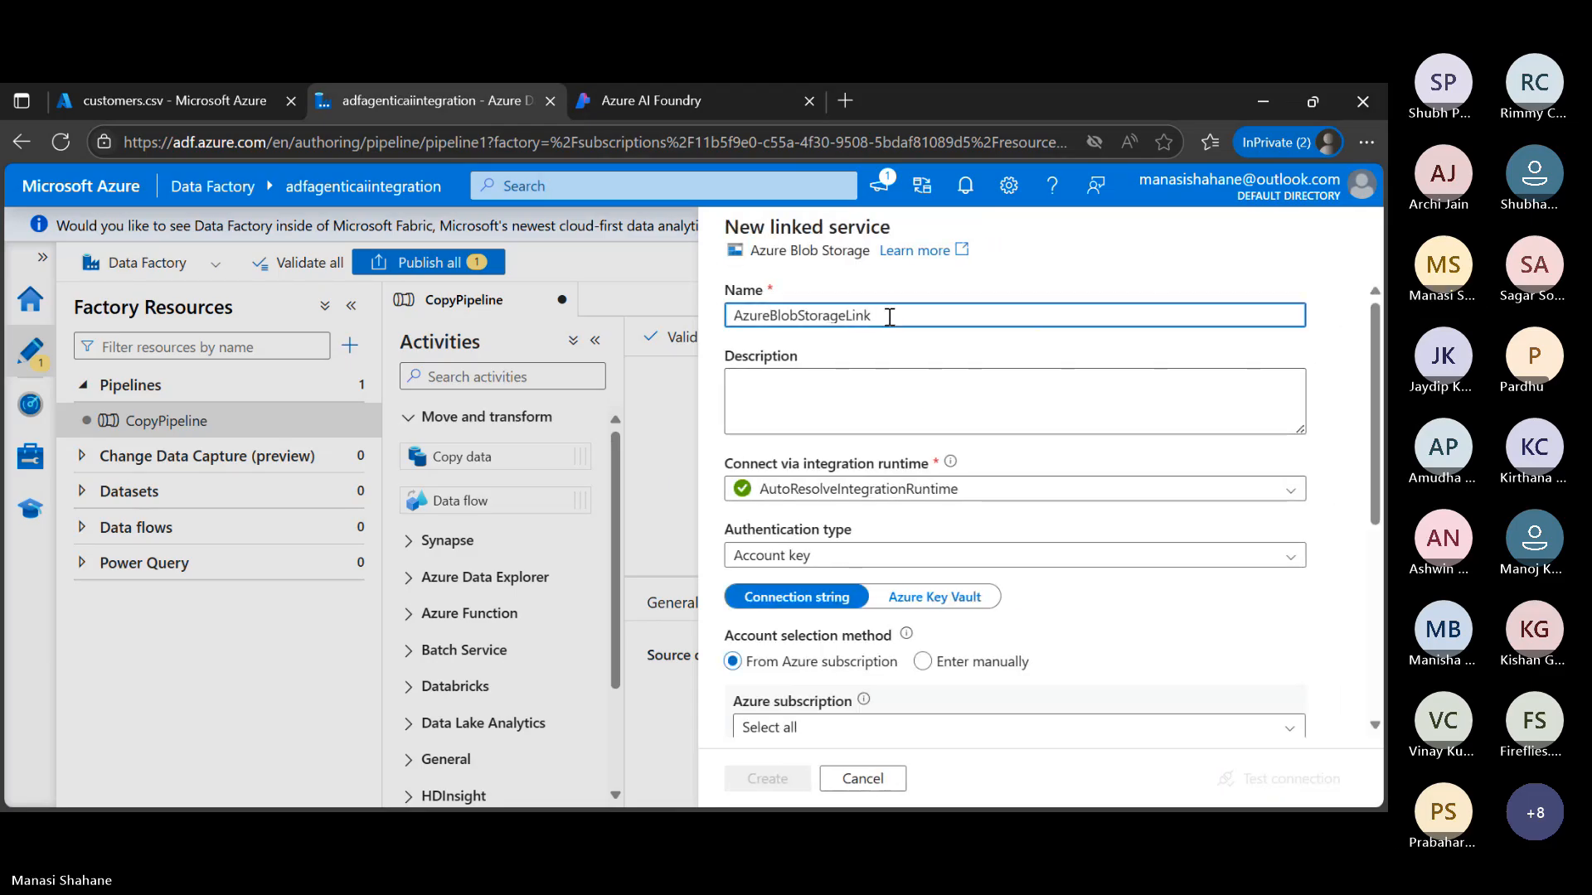
pyautogui.write('Storage')
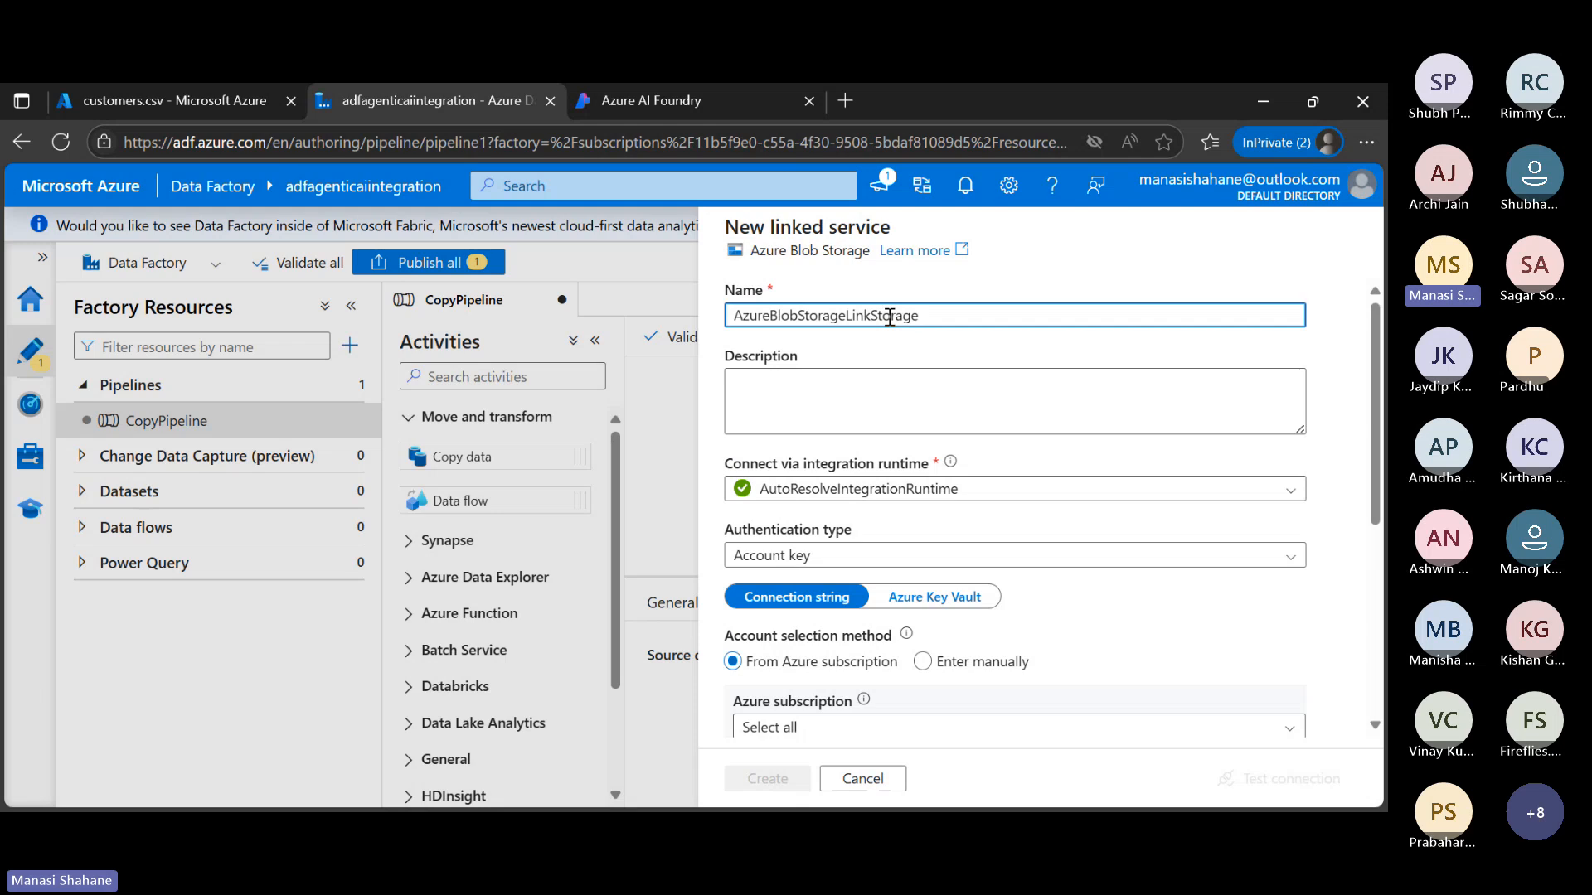
pyautogui.press('BackSpace')
pyautogui.press('BackSpace')
pyautogui.press('BackSpace')
pyautogui.press('BackSpace')
pyautogui.press('BackSpace')
pyautogui.press('BackSpace')
pyautogui.press('BackSpace')
pyautogui.press('BackSpace')
pyautogui.write('k')
# Point the linked service to storageforpractice19 in MSDN Platforms Subscription, test the connection and create it
pyautogui.scroll(-3, 1046, 465)
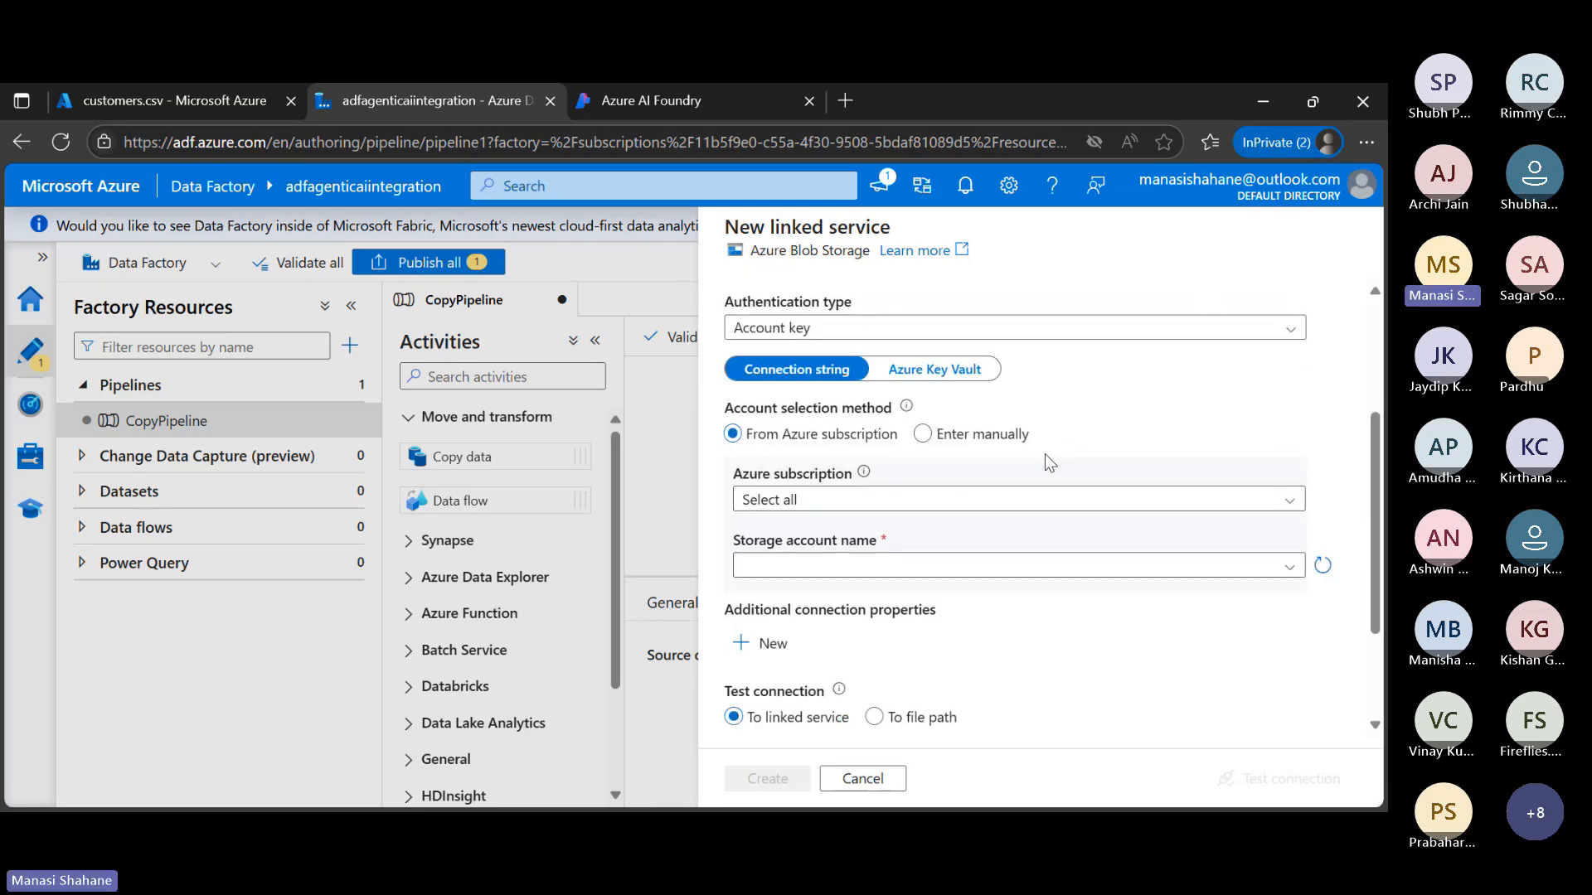
pyautogui.click(1016, 500)
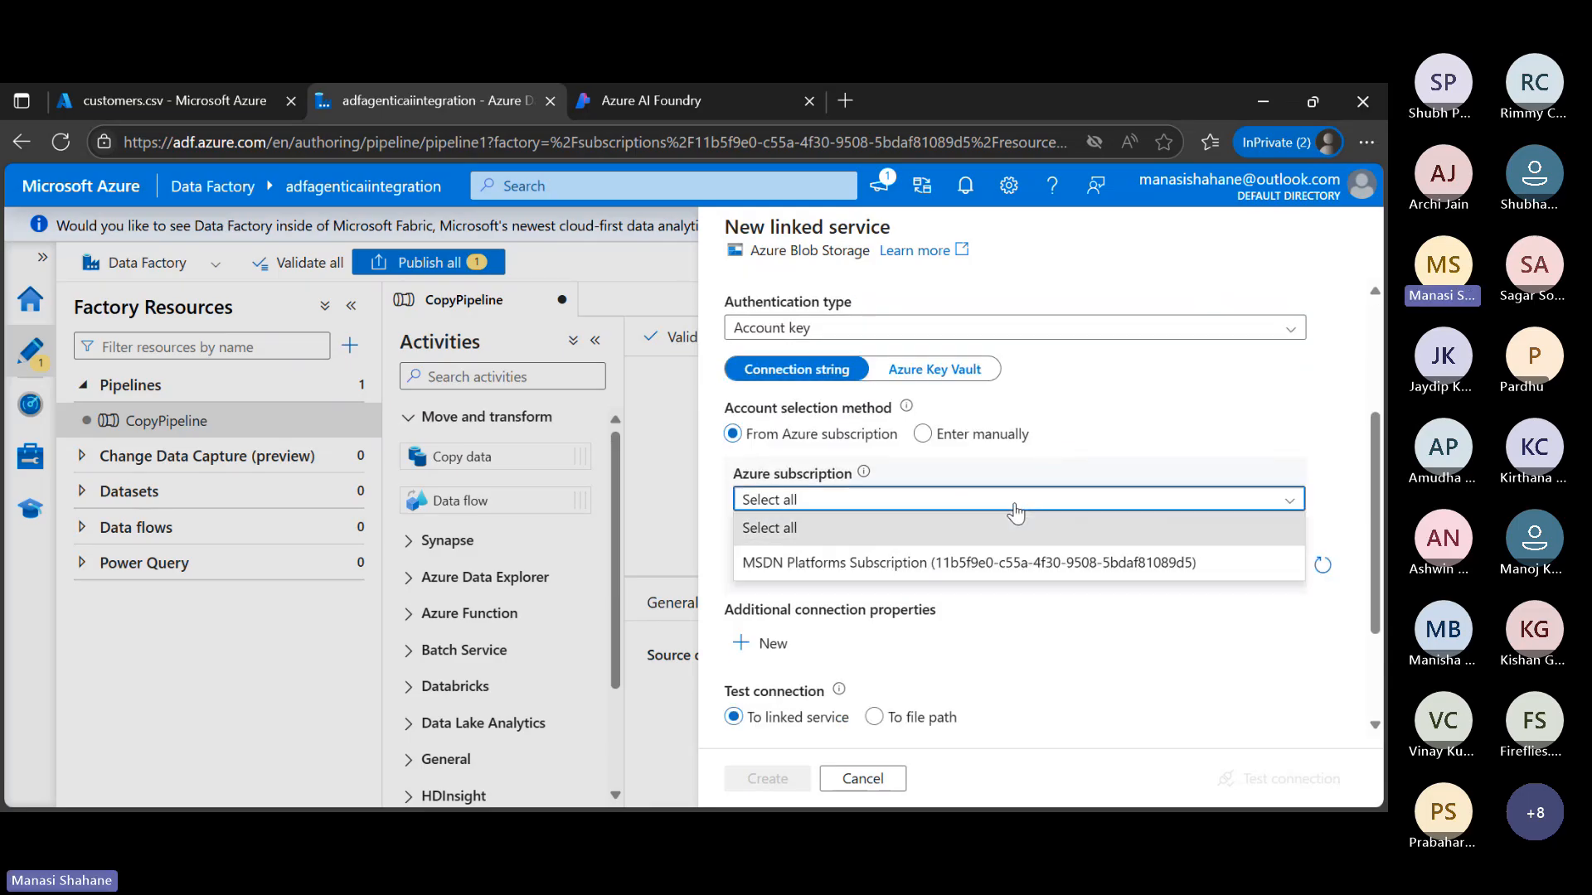
pyautogui.click(1042, 564)
pyautogui.click(1043, 571)
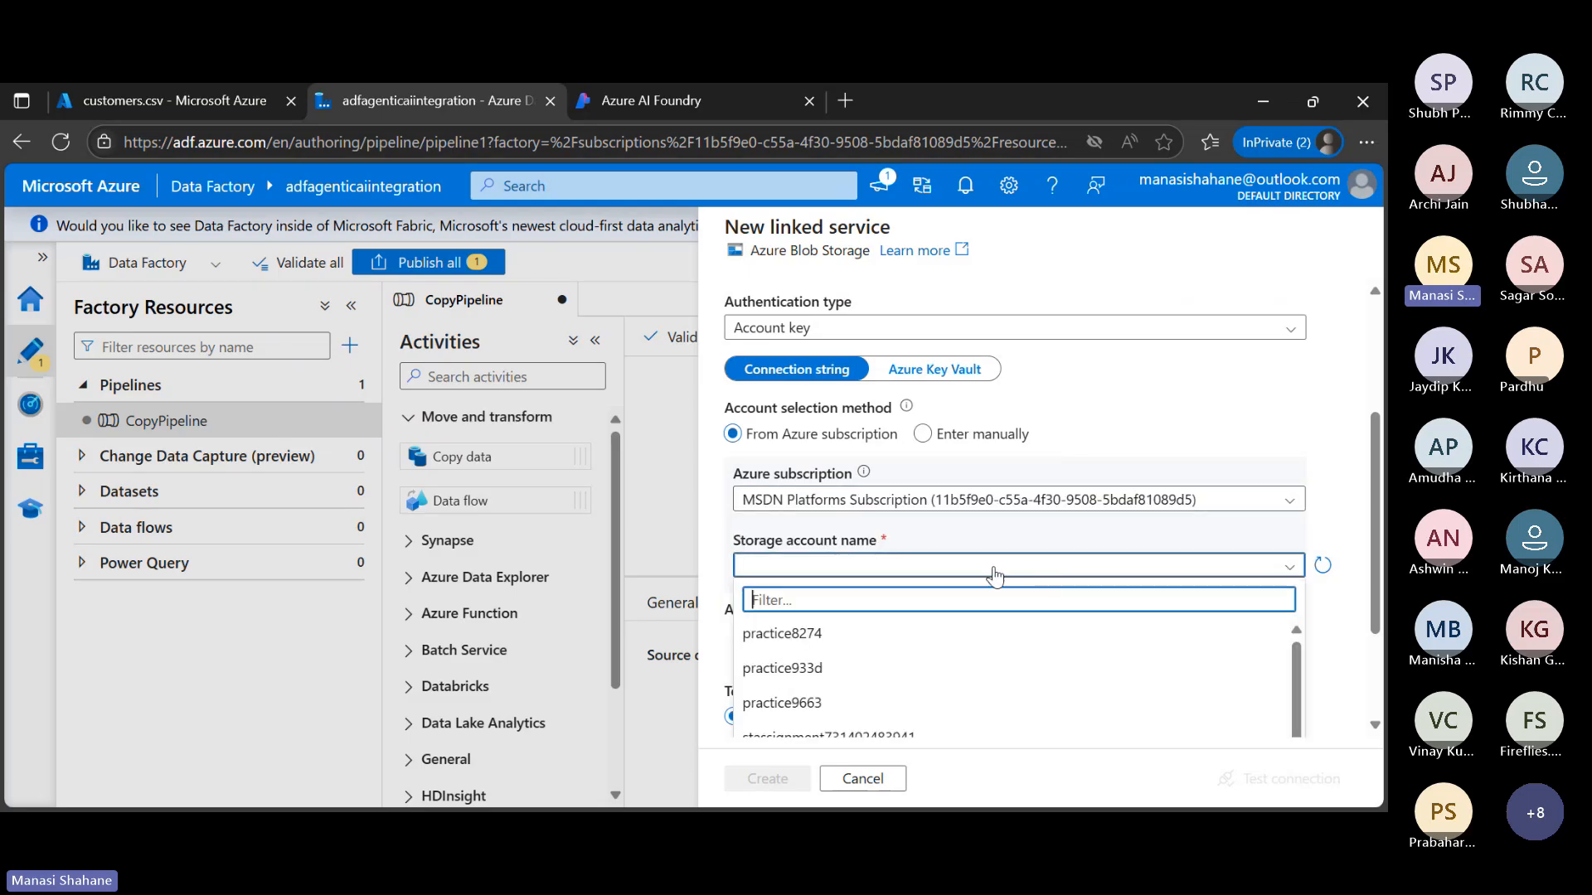
pyautogui.scroll(-1, 904, 680)
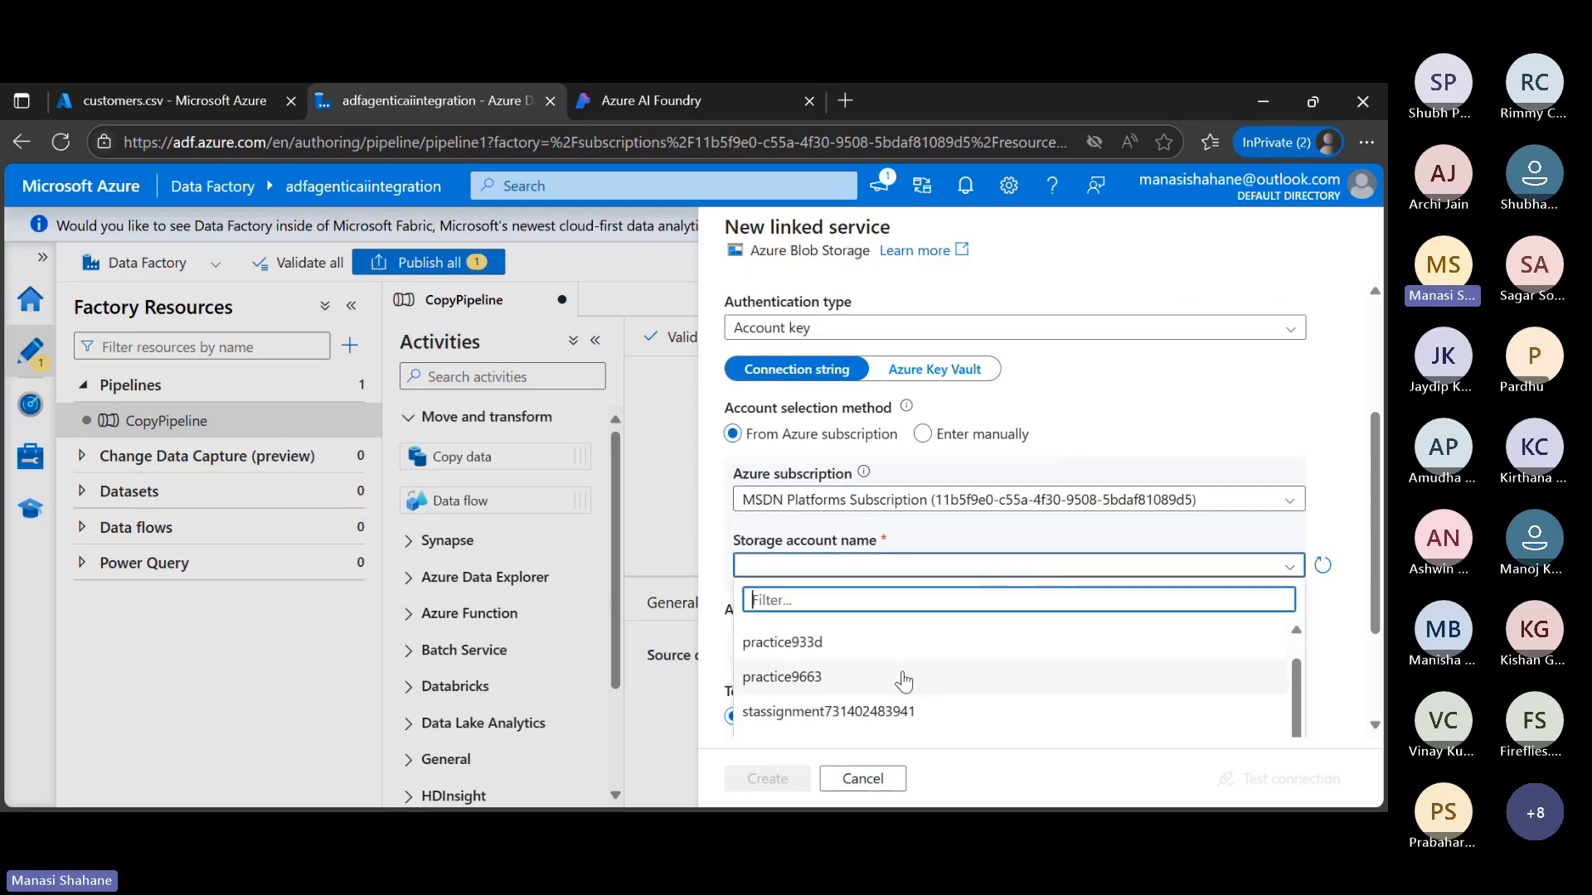
pyautogui.scroll(-2, 904, 678)
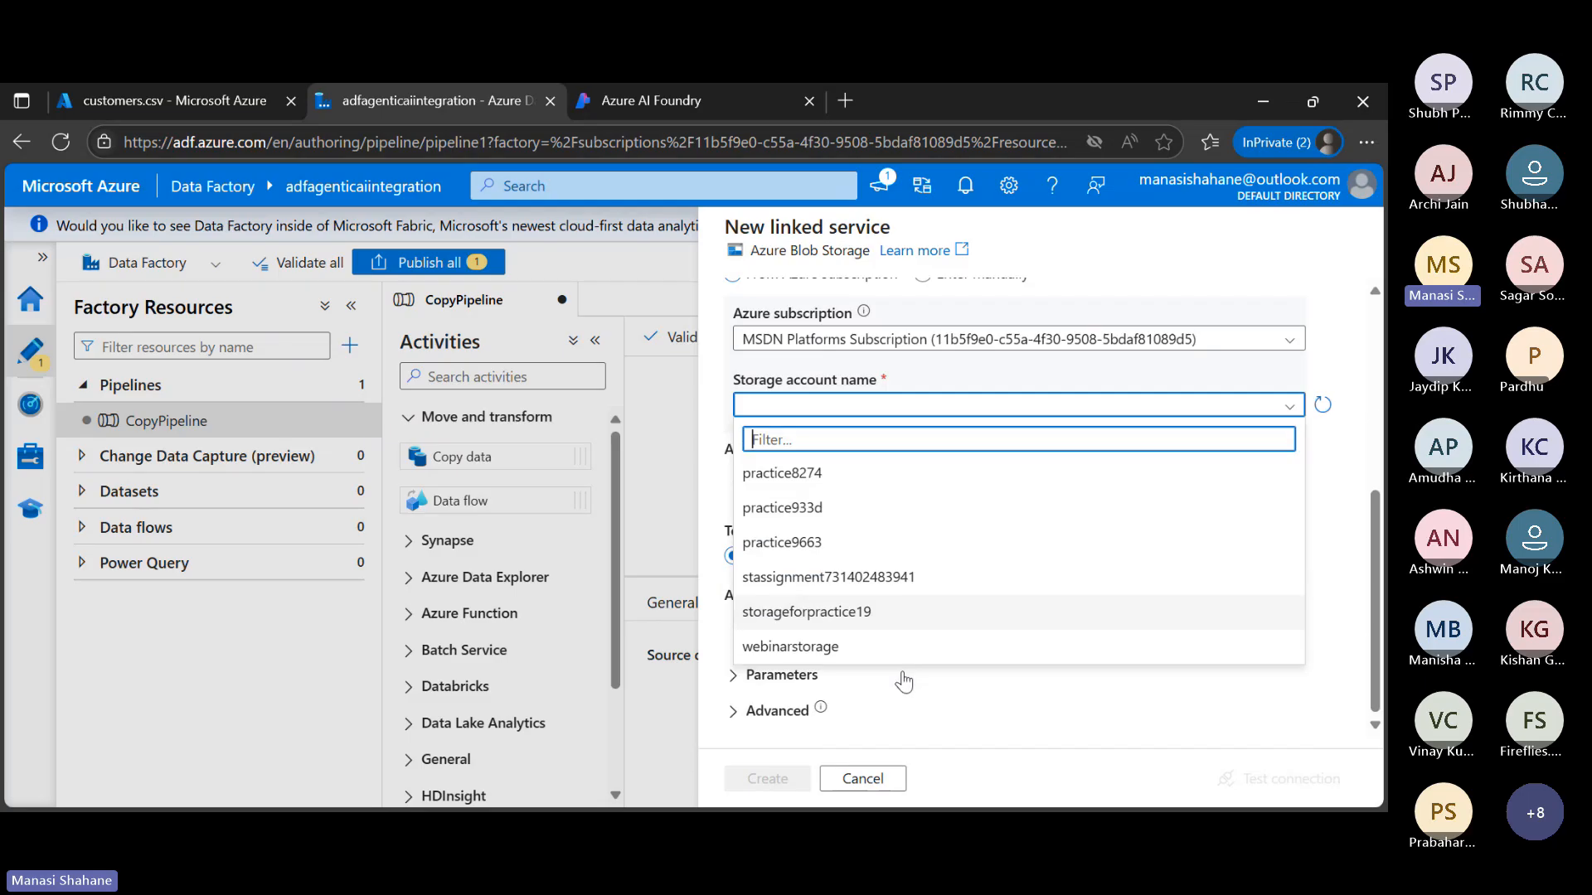
pyautogui.click(858, 618)
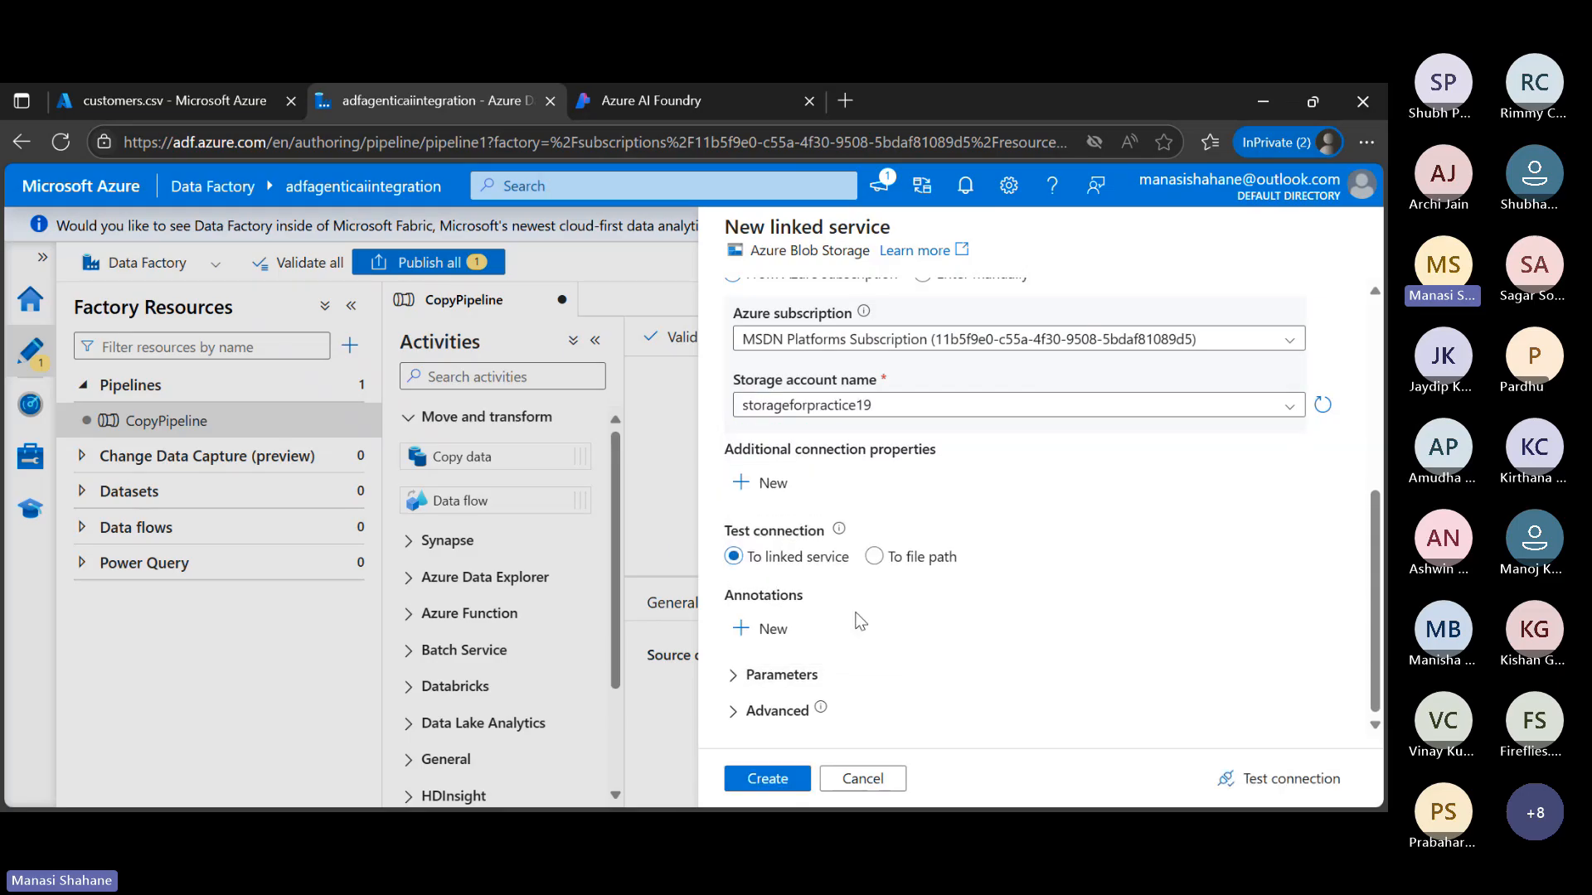
pyautogui.click(1324, 781)
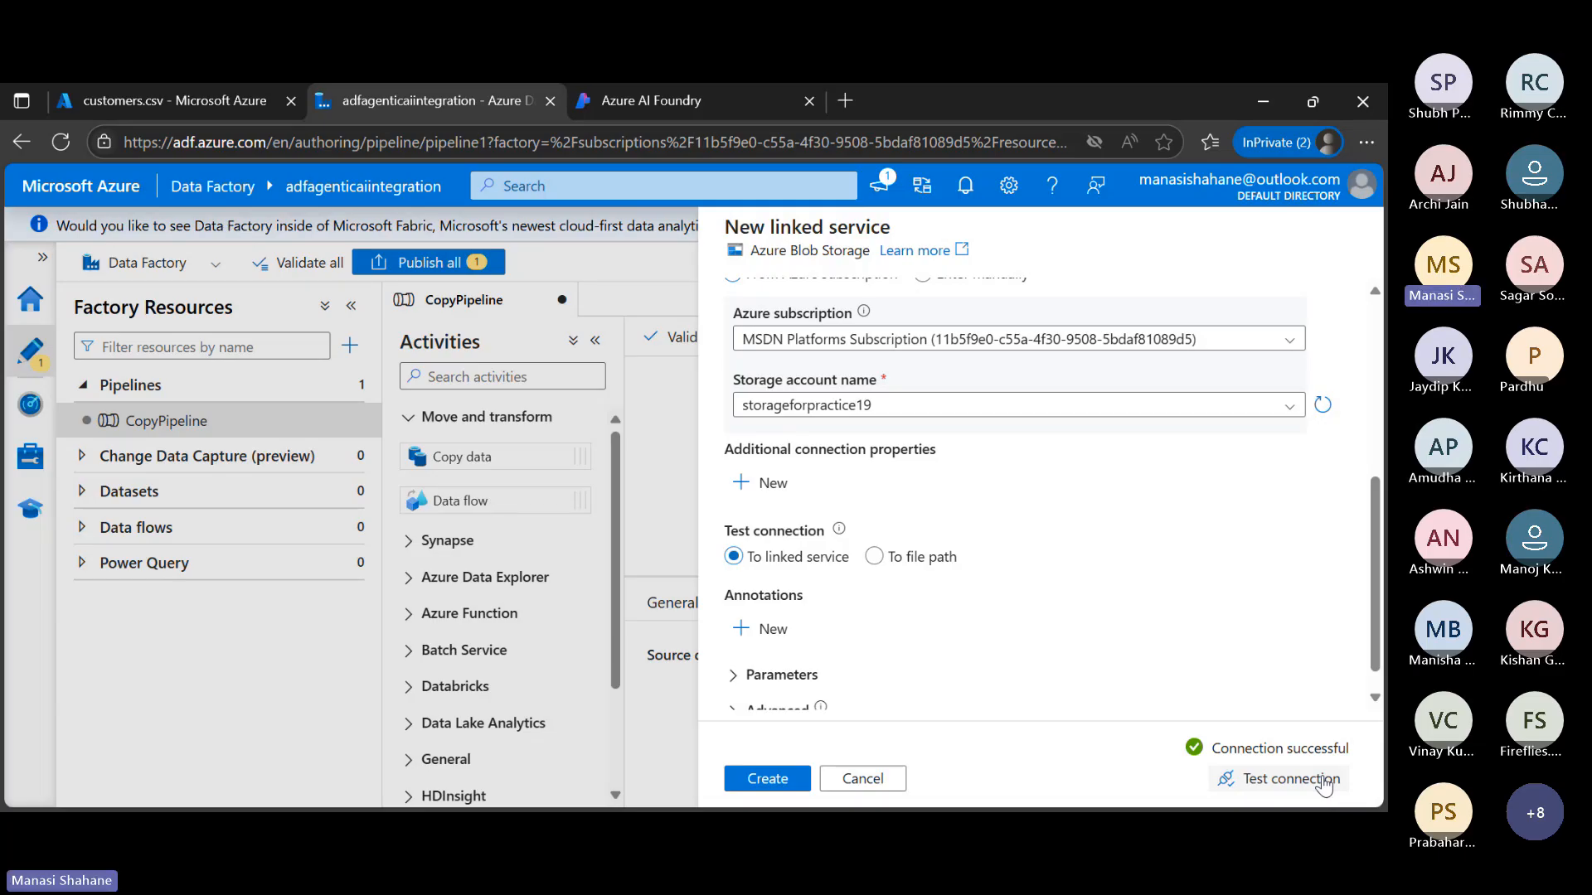
pyautogui.click(786, 782)
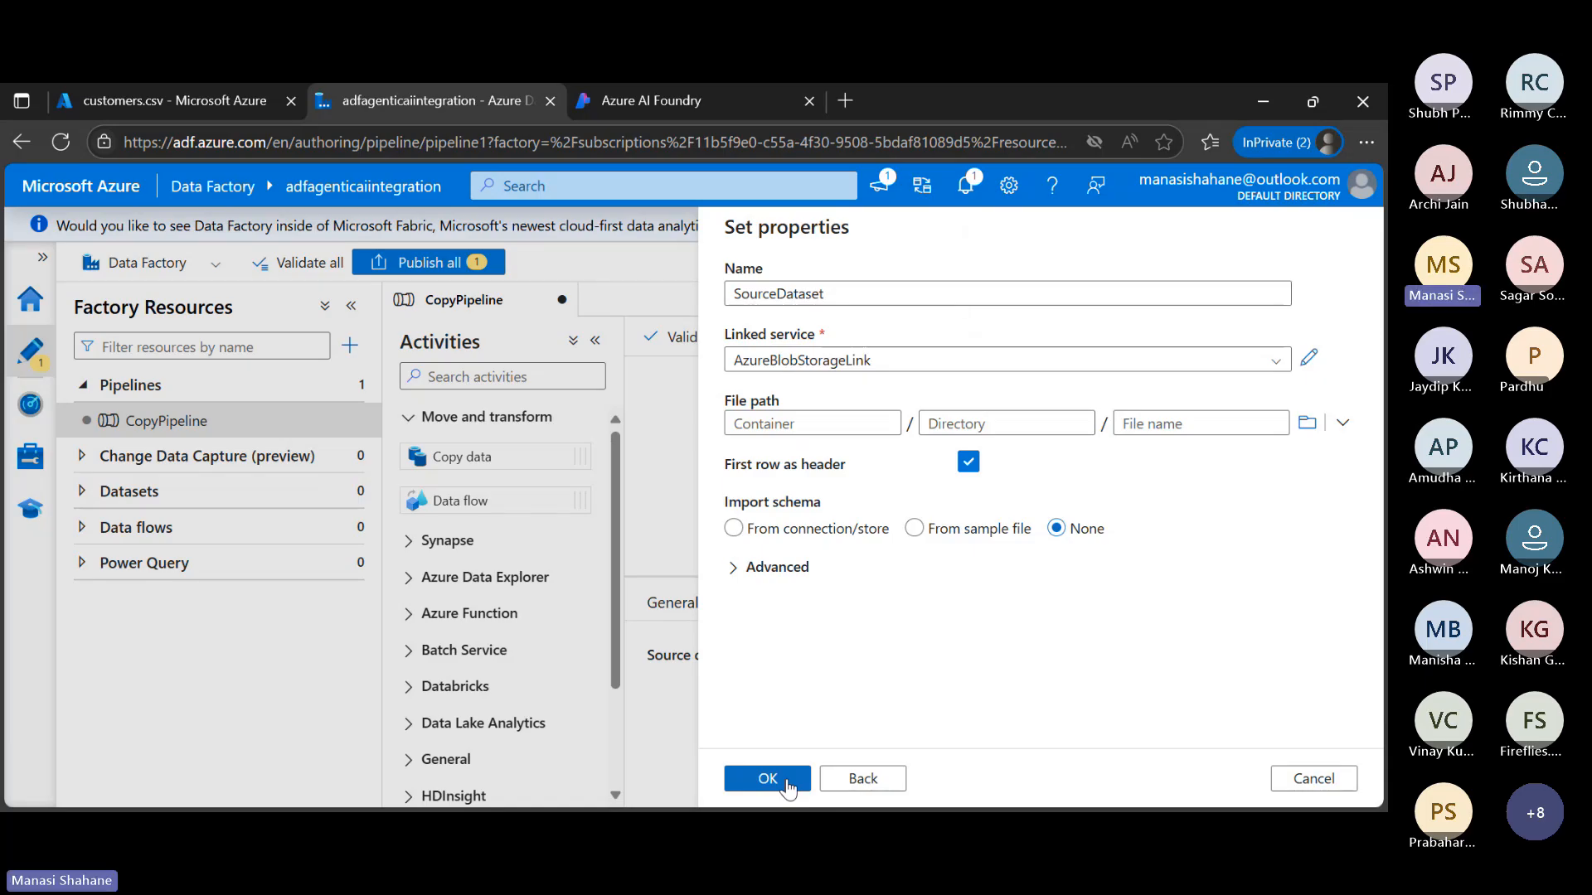
# Set the SourceDataset file path to customers.csv in the data container and confirm the dataset as the copy source
pyautogui.click(1306, 425)
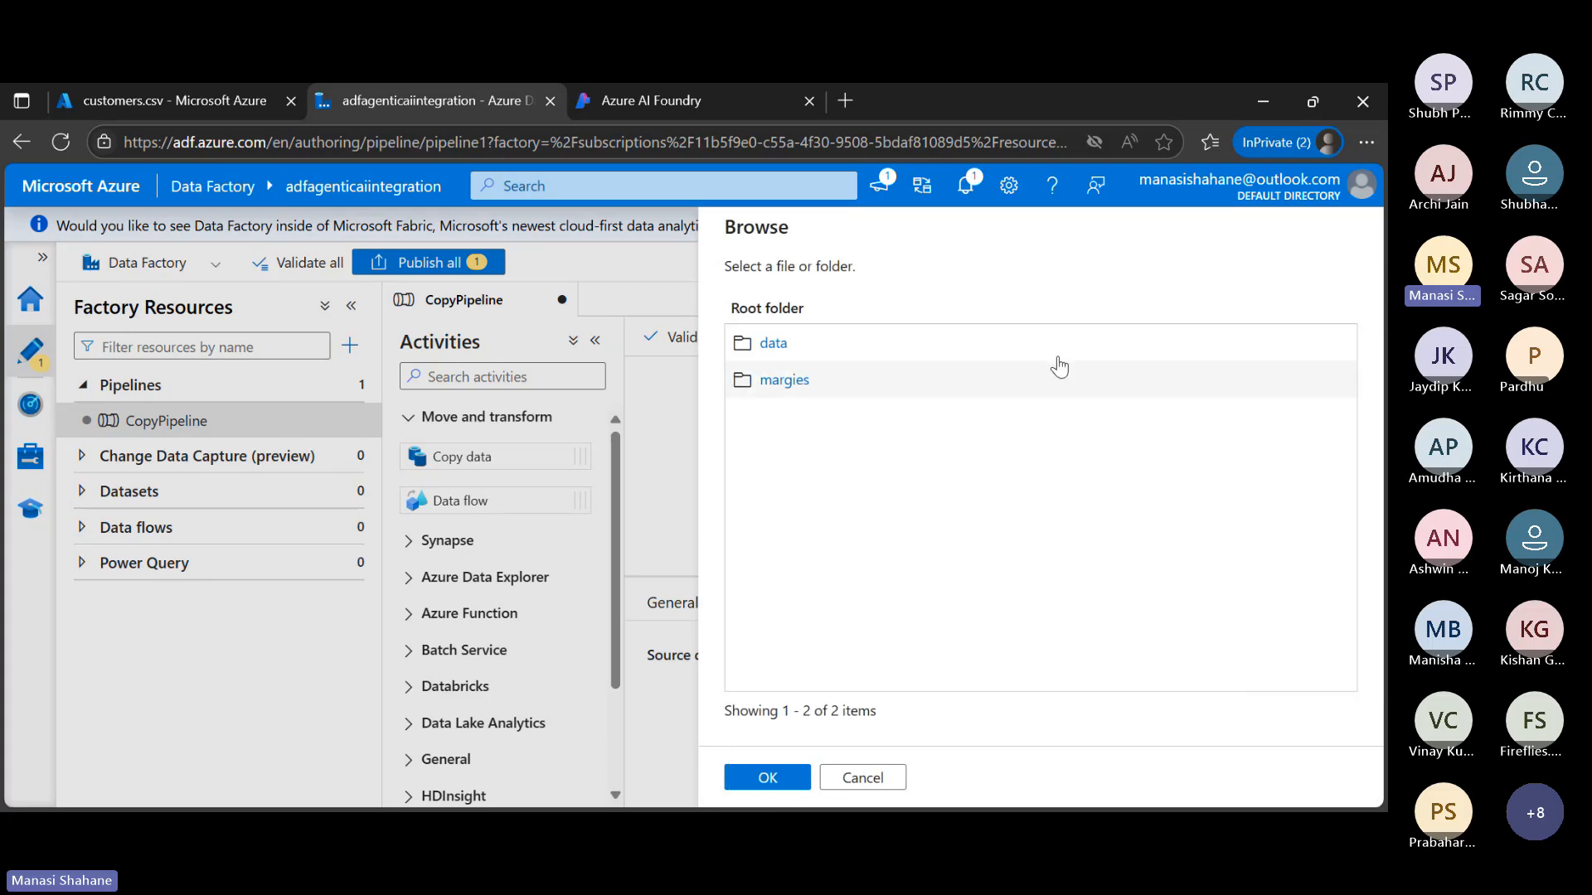
pyautogui.click(784, 344)
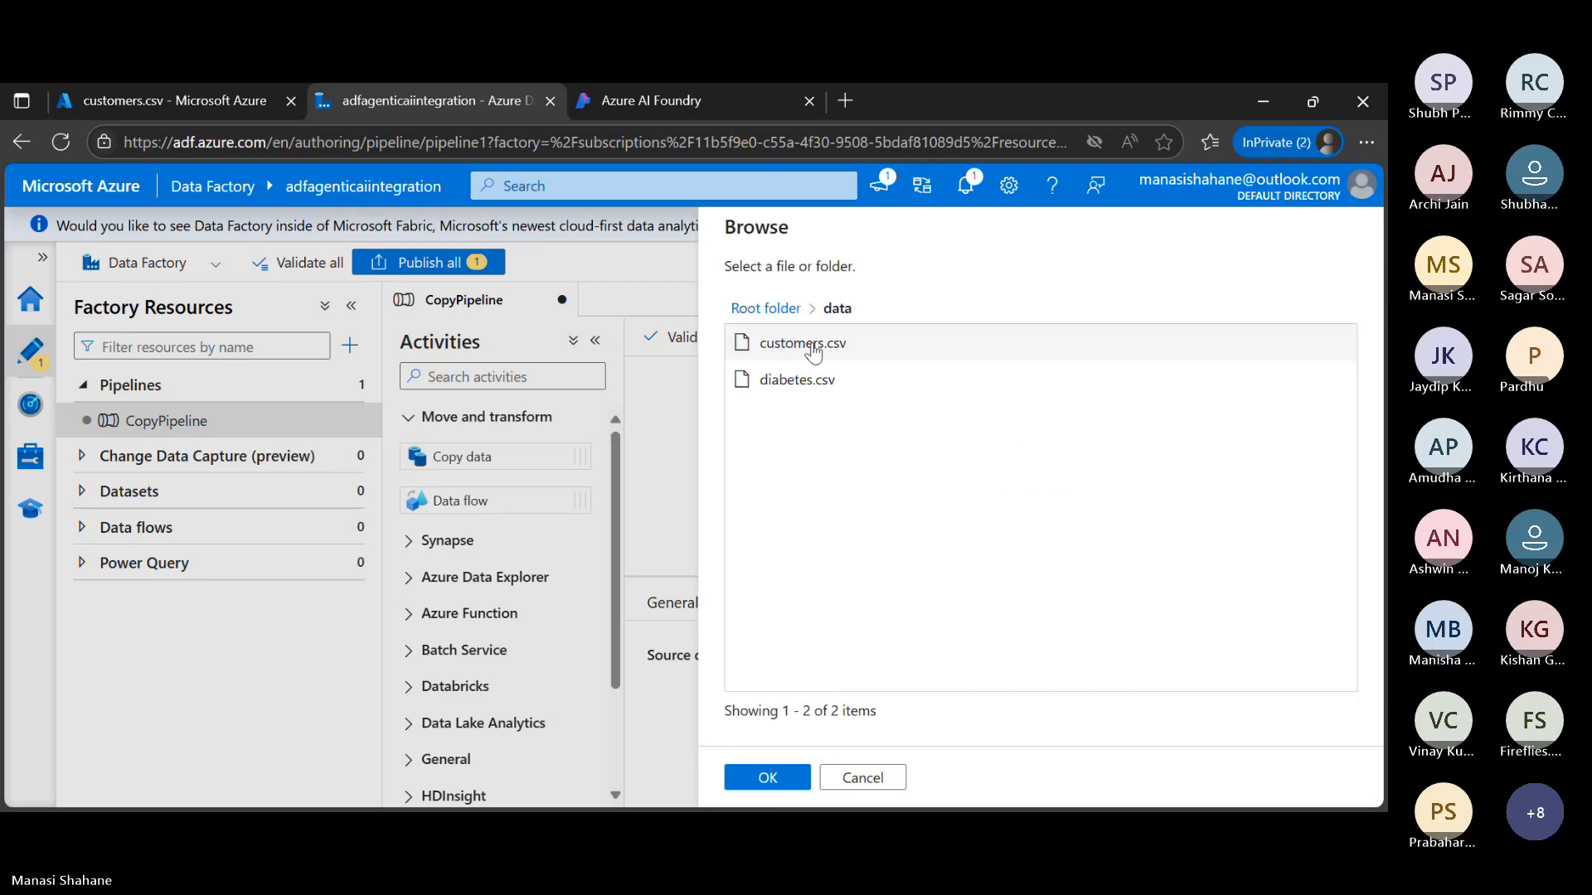
pyautogui.click(826, 350)
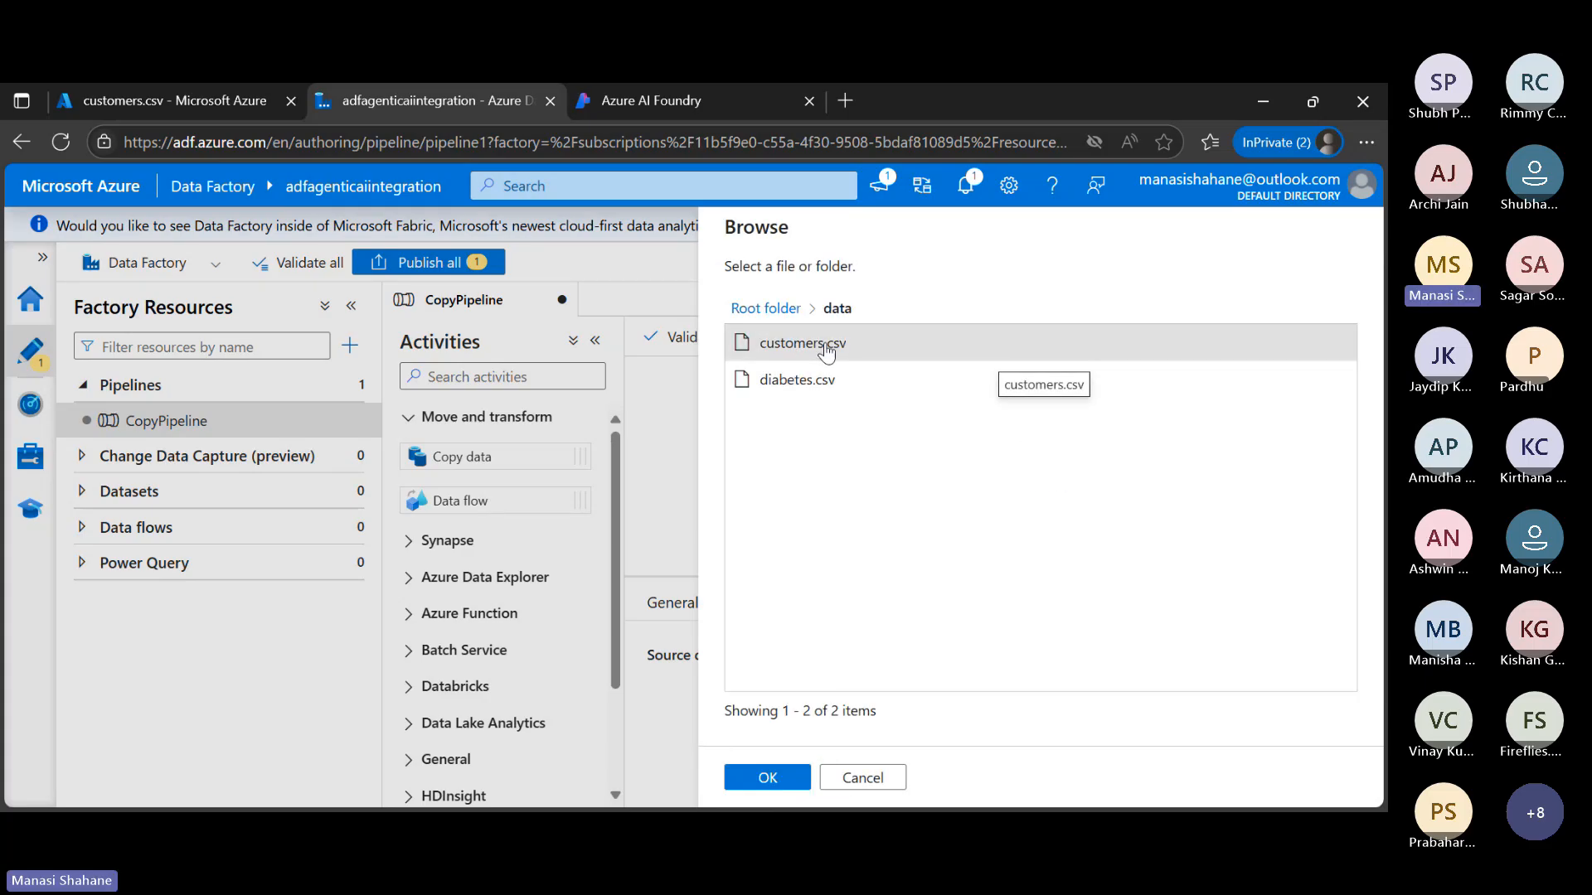
pyautogui.click(776, 784)
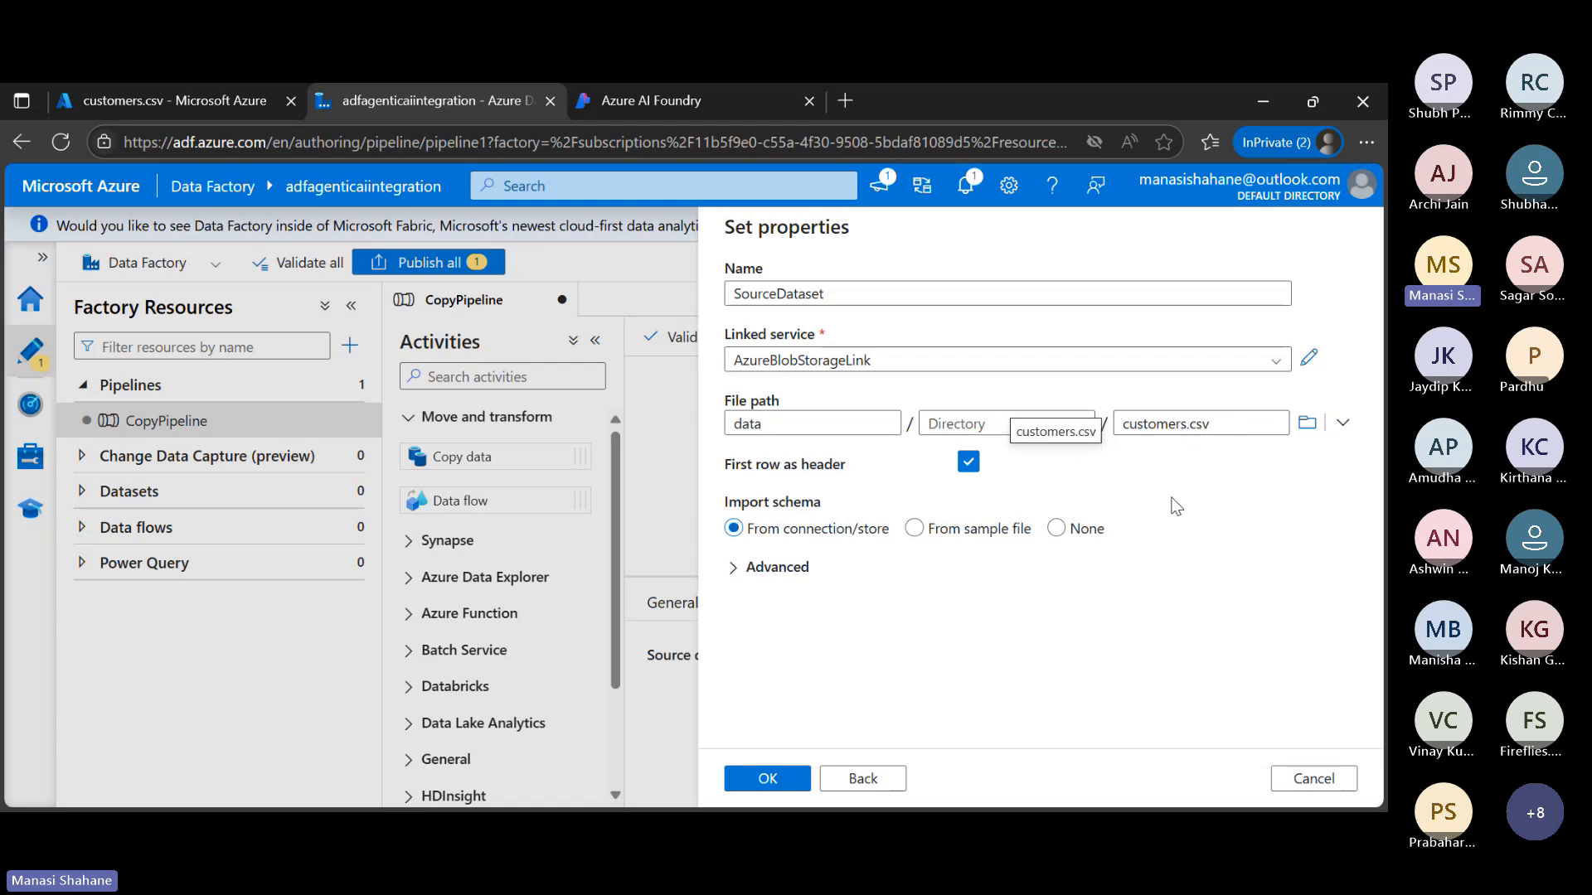
pyautogui.click(772, 777)
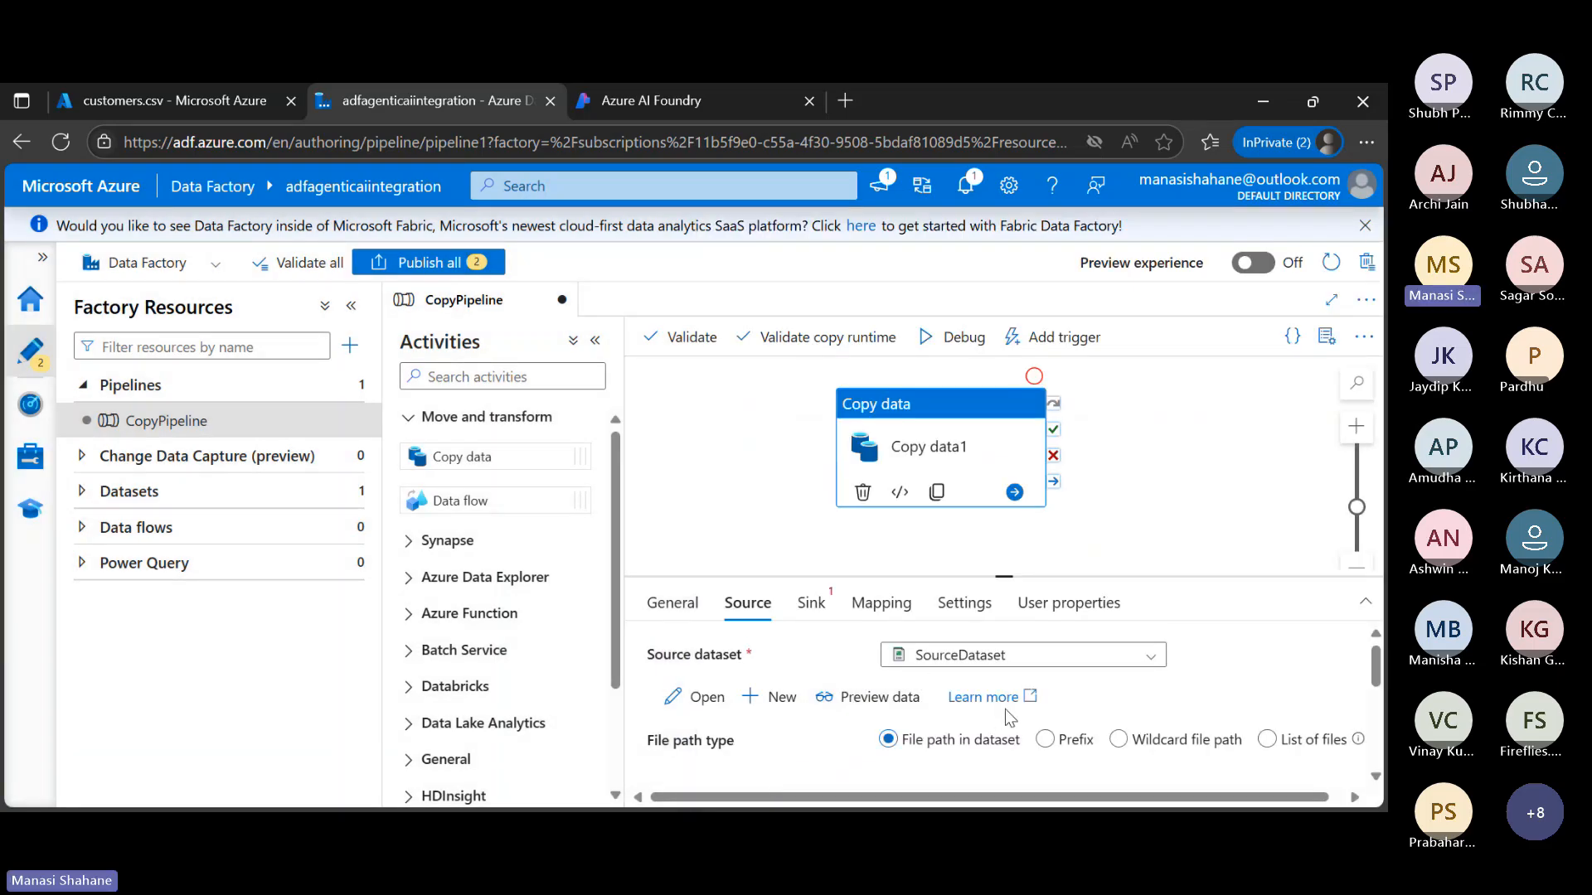
pyautogui.scroll(-2, 1005, 709)
pyautogui.scroll(2, 1005, 709)
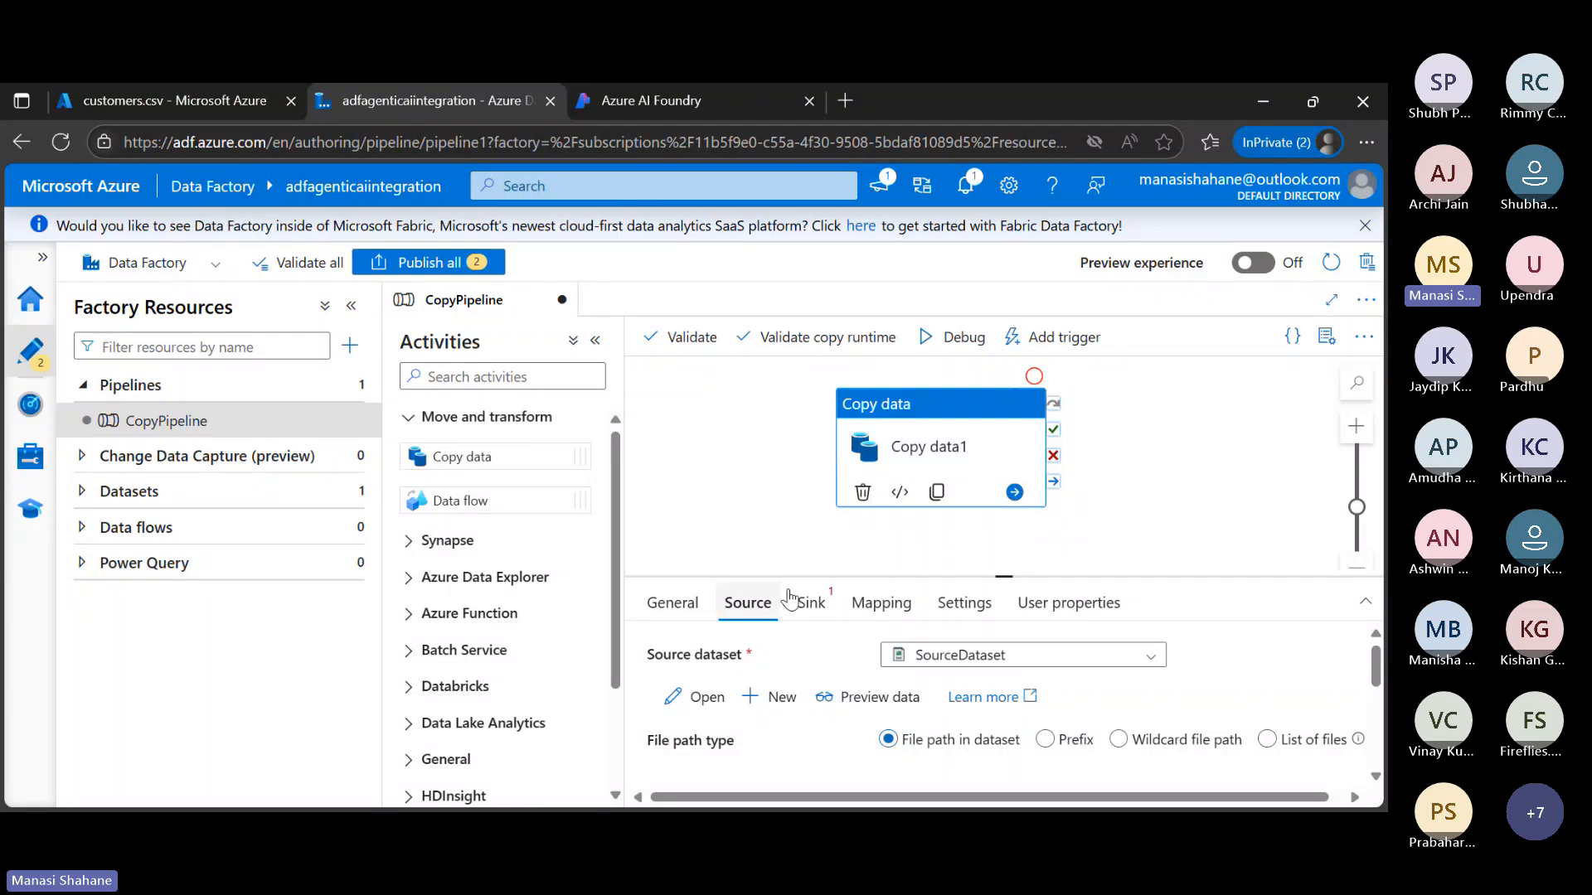
# Start a new Azure Blob Storage dataset for the copy activity's sink and choose the JSON format
pyautogui.click(821, 611)
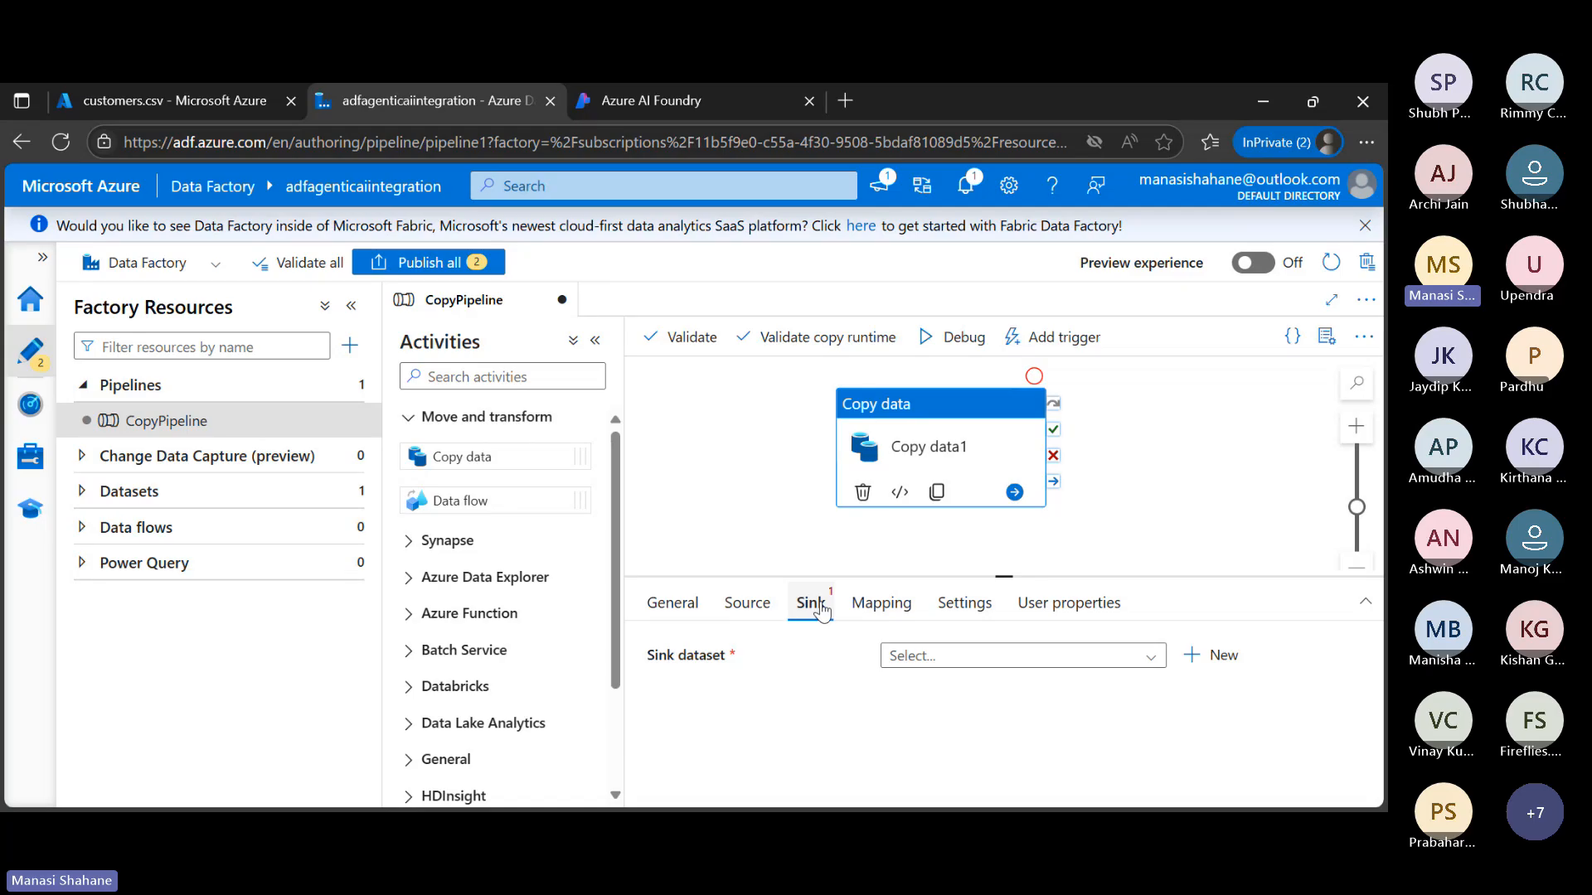
pyautogui.click(1222, 656)
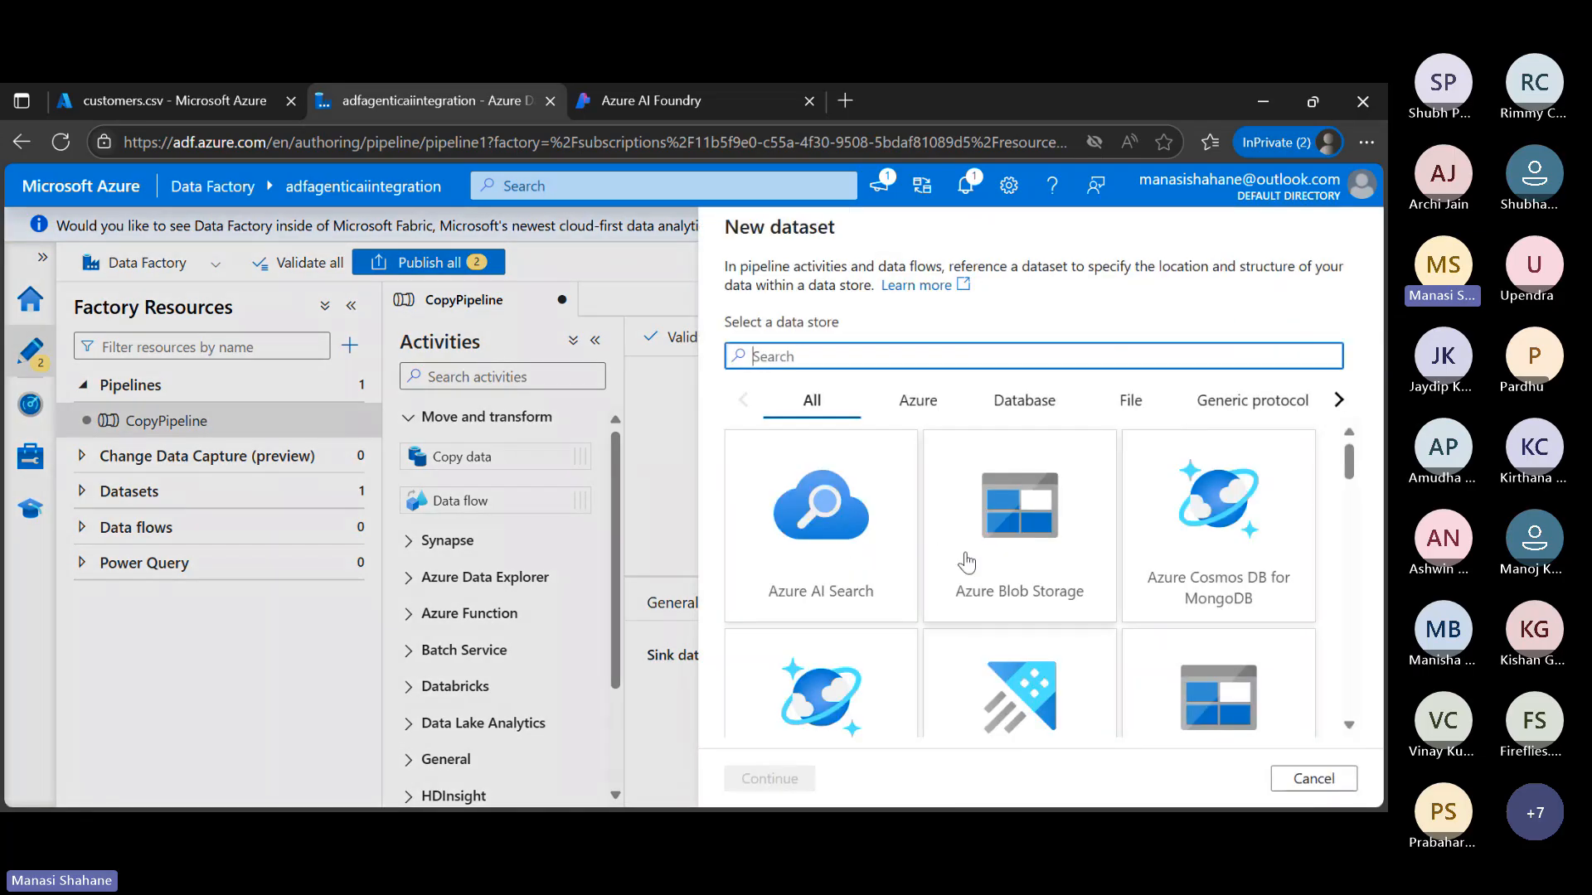
pyautogui.click(967, 563)
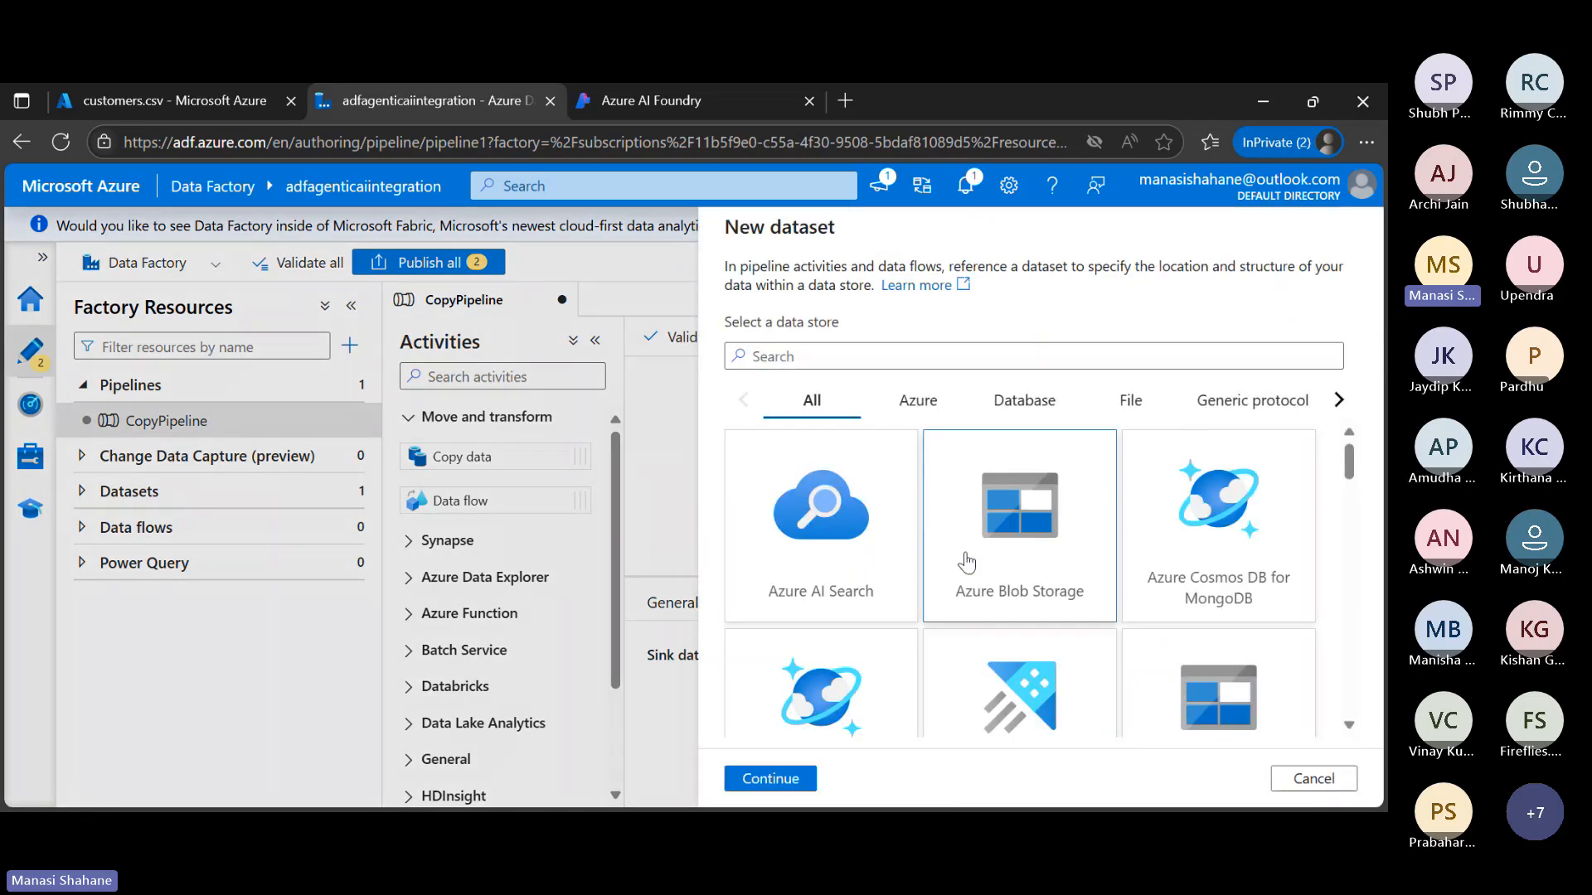
pyautogui.click(788, 788)
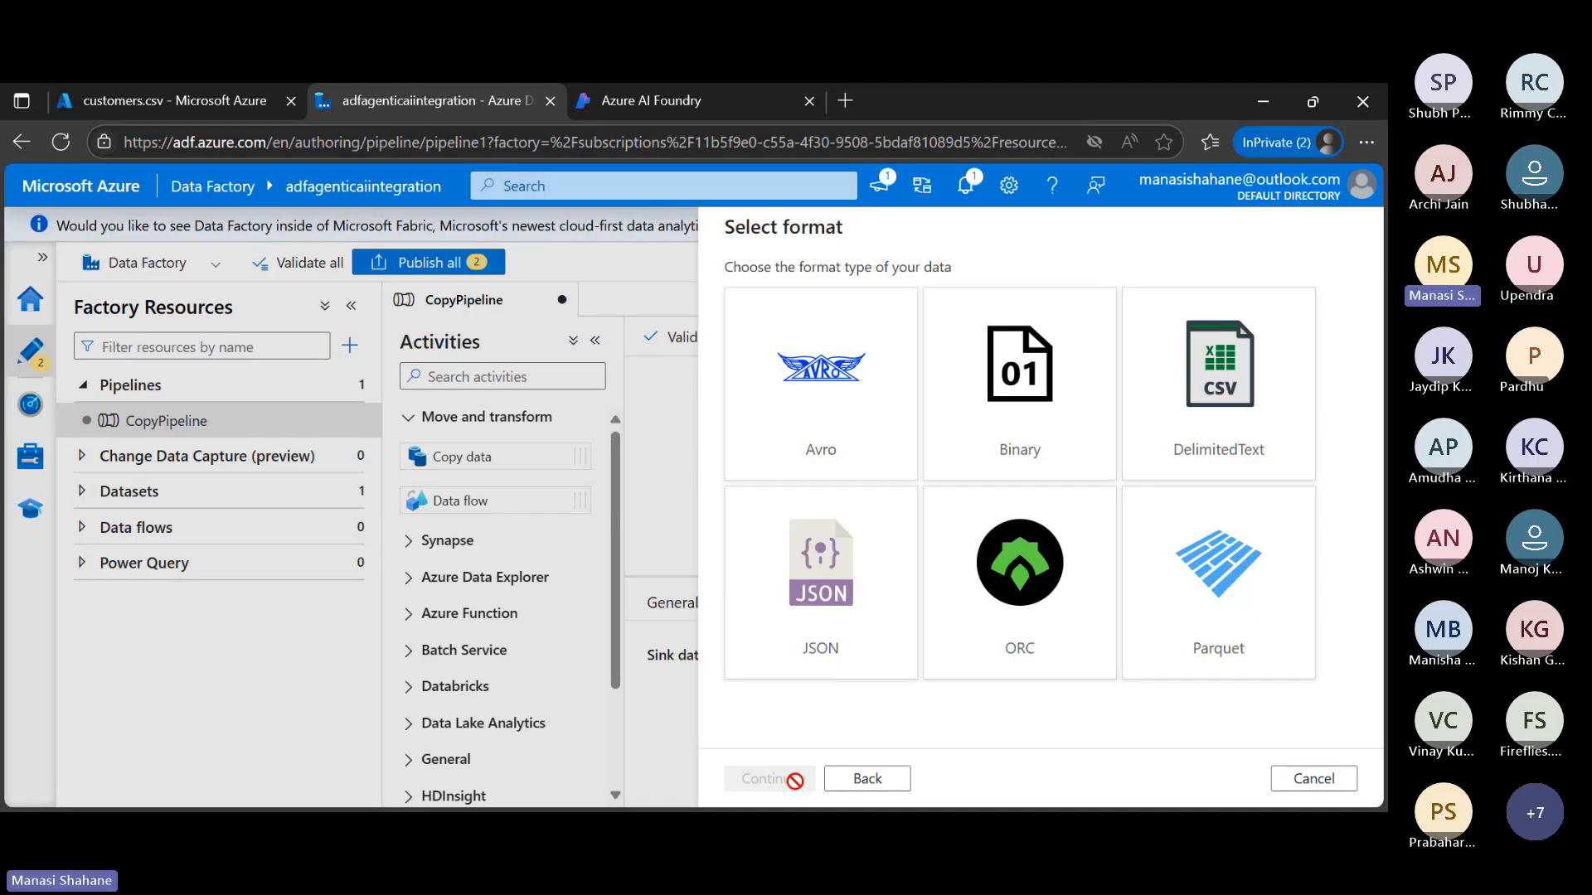
pyautogui.click(854, 620)
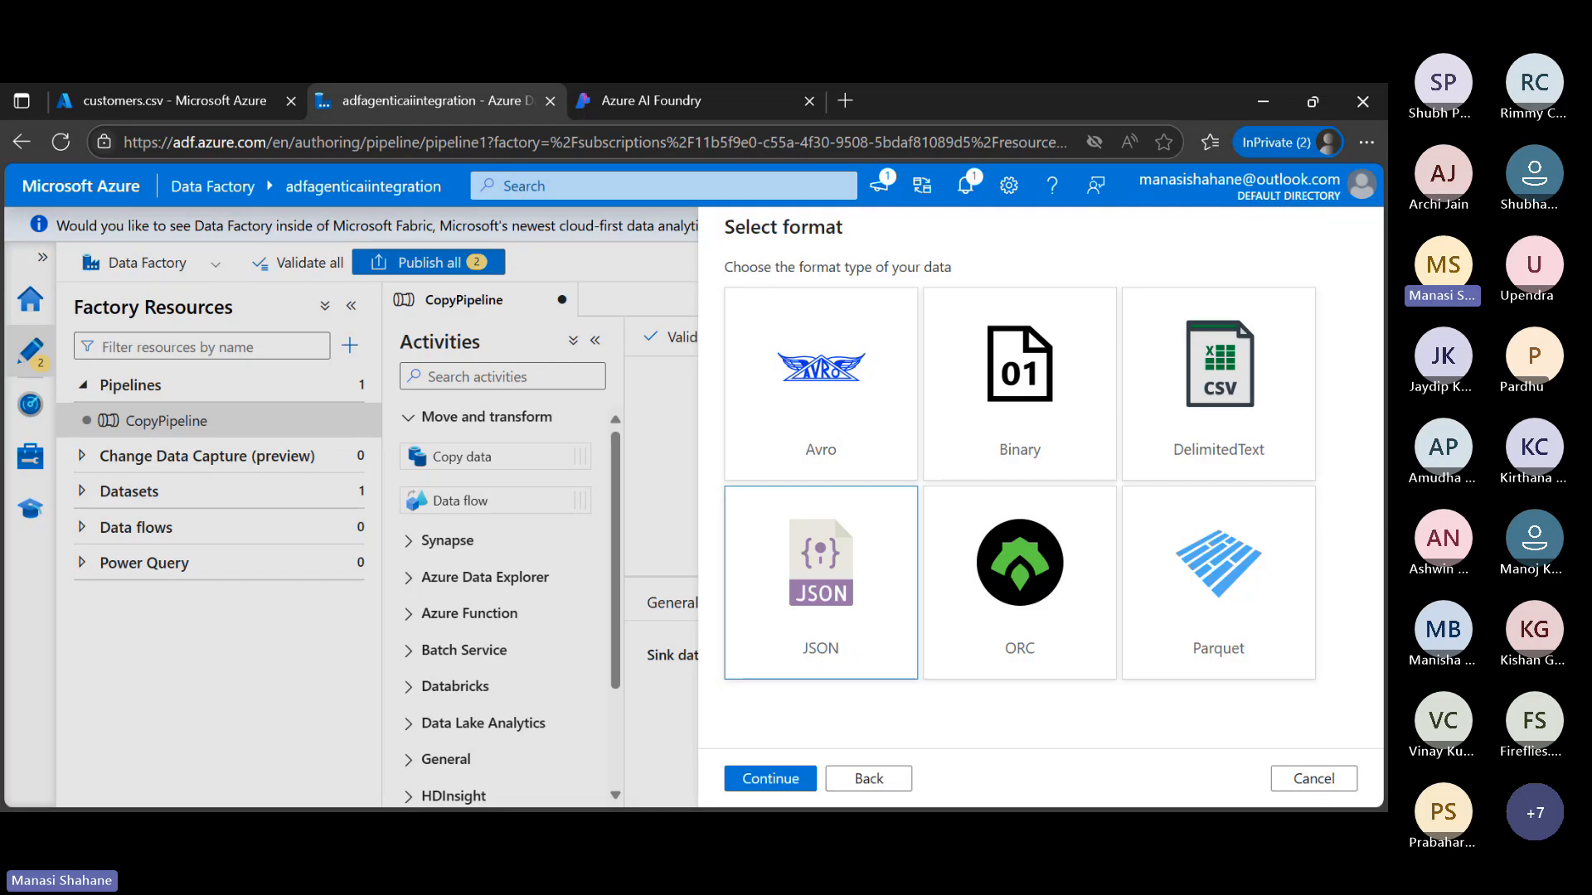
pyautogui.click(784, 794)
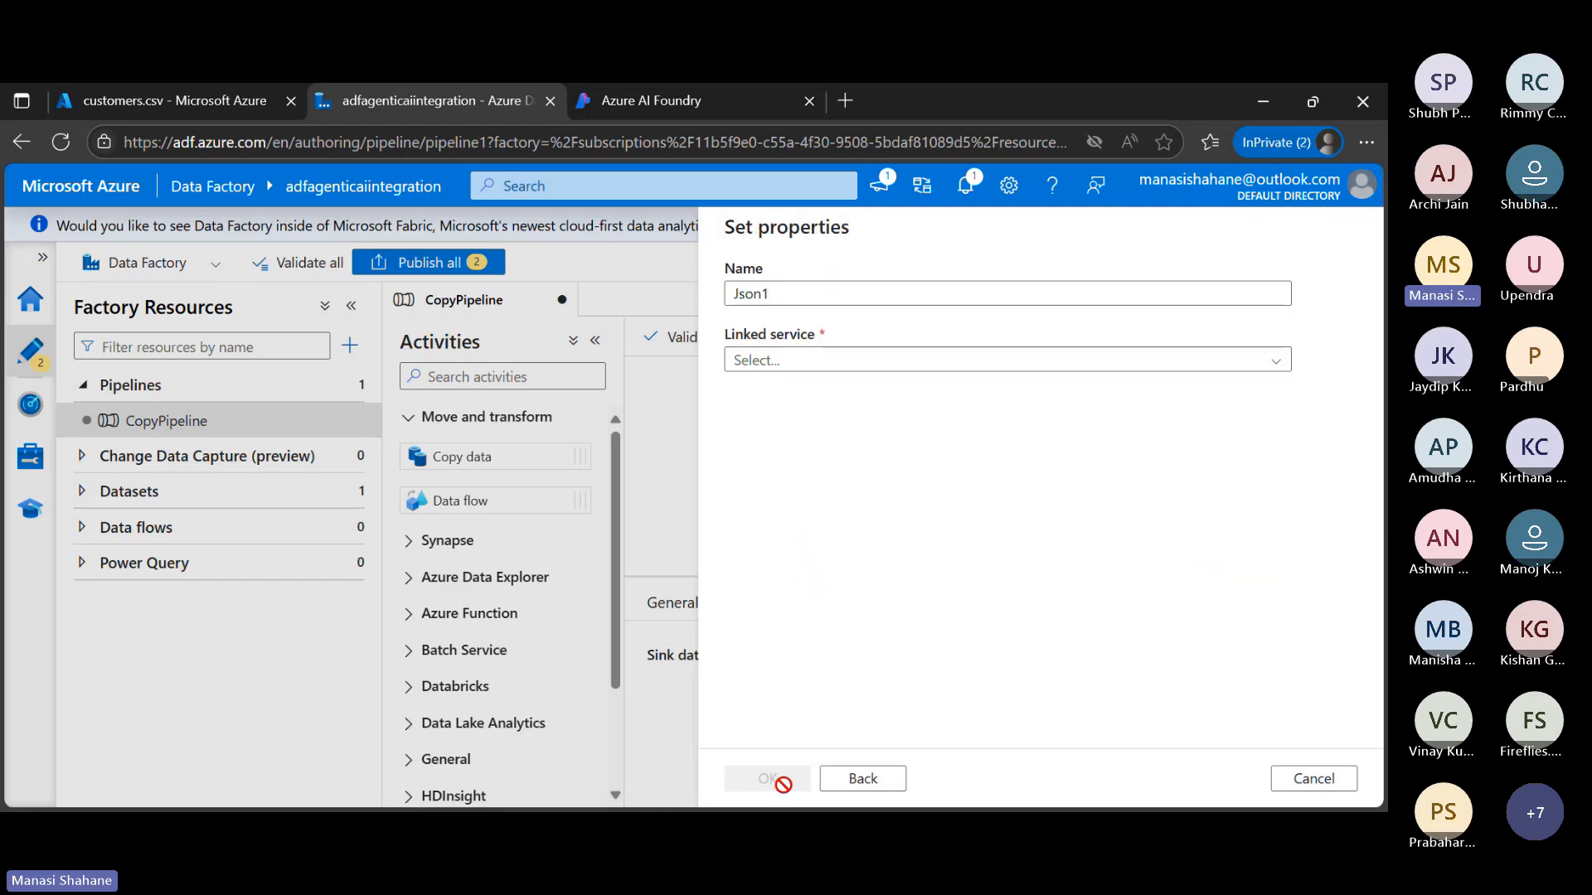
# Name the sink dataset DestinationDataset
pyautogui.click(845, 295)
pyautogui.doubleClick(845, 294)
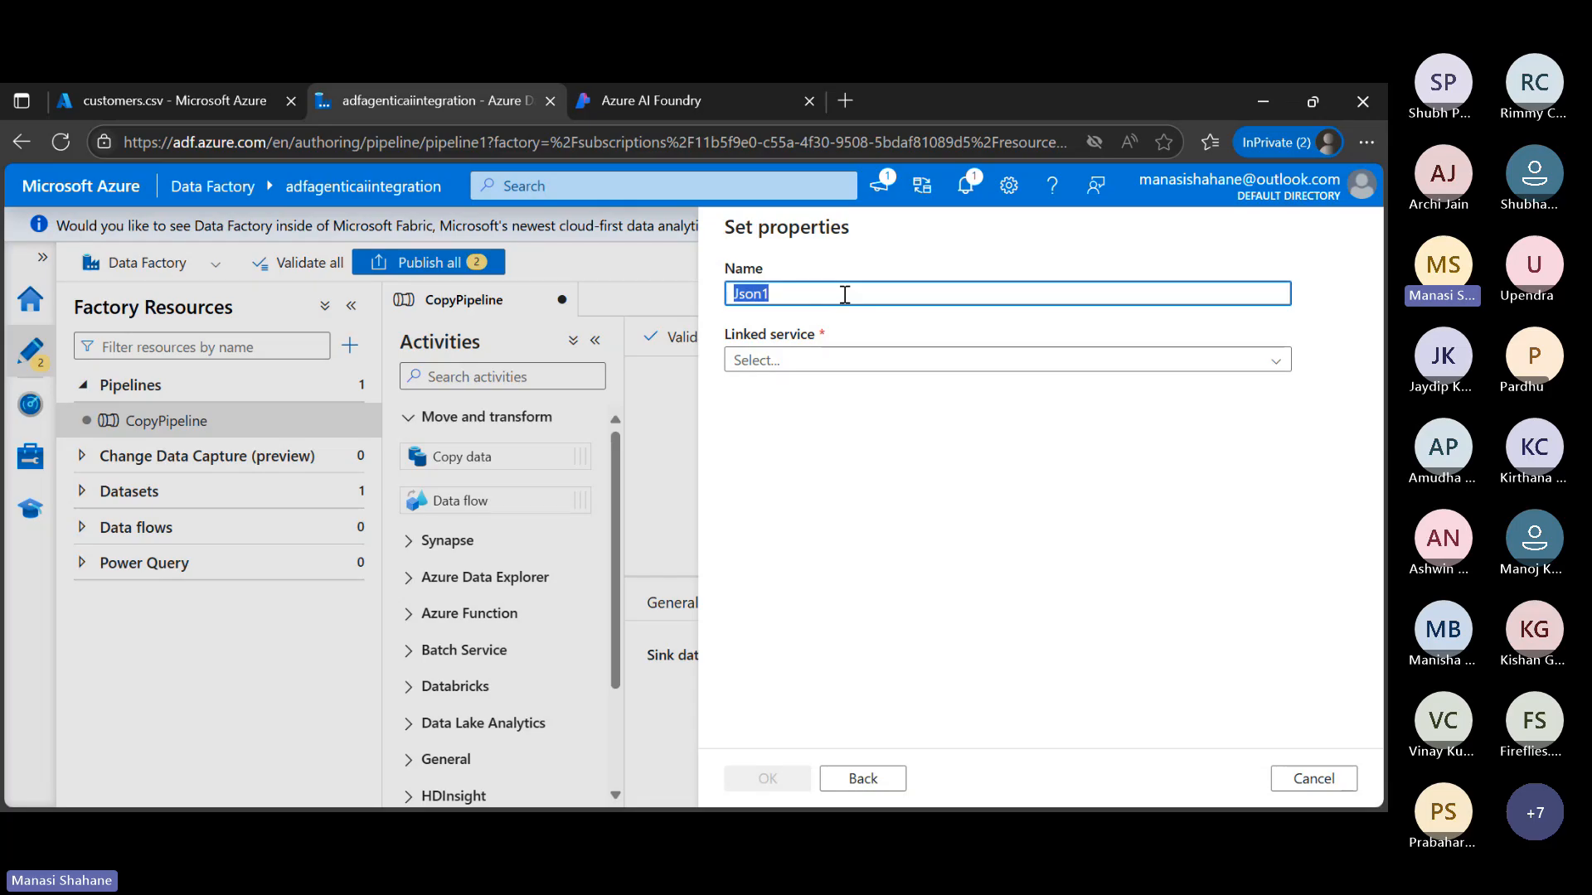
pyautogui.write('Sou')
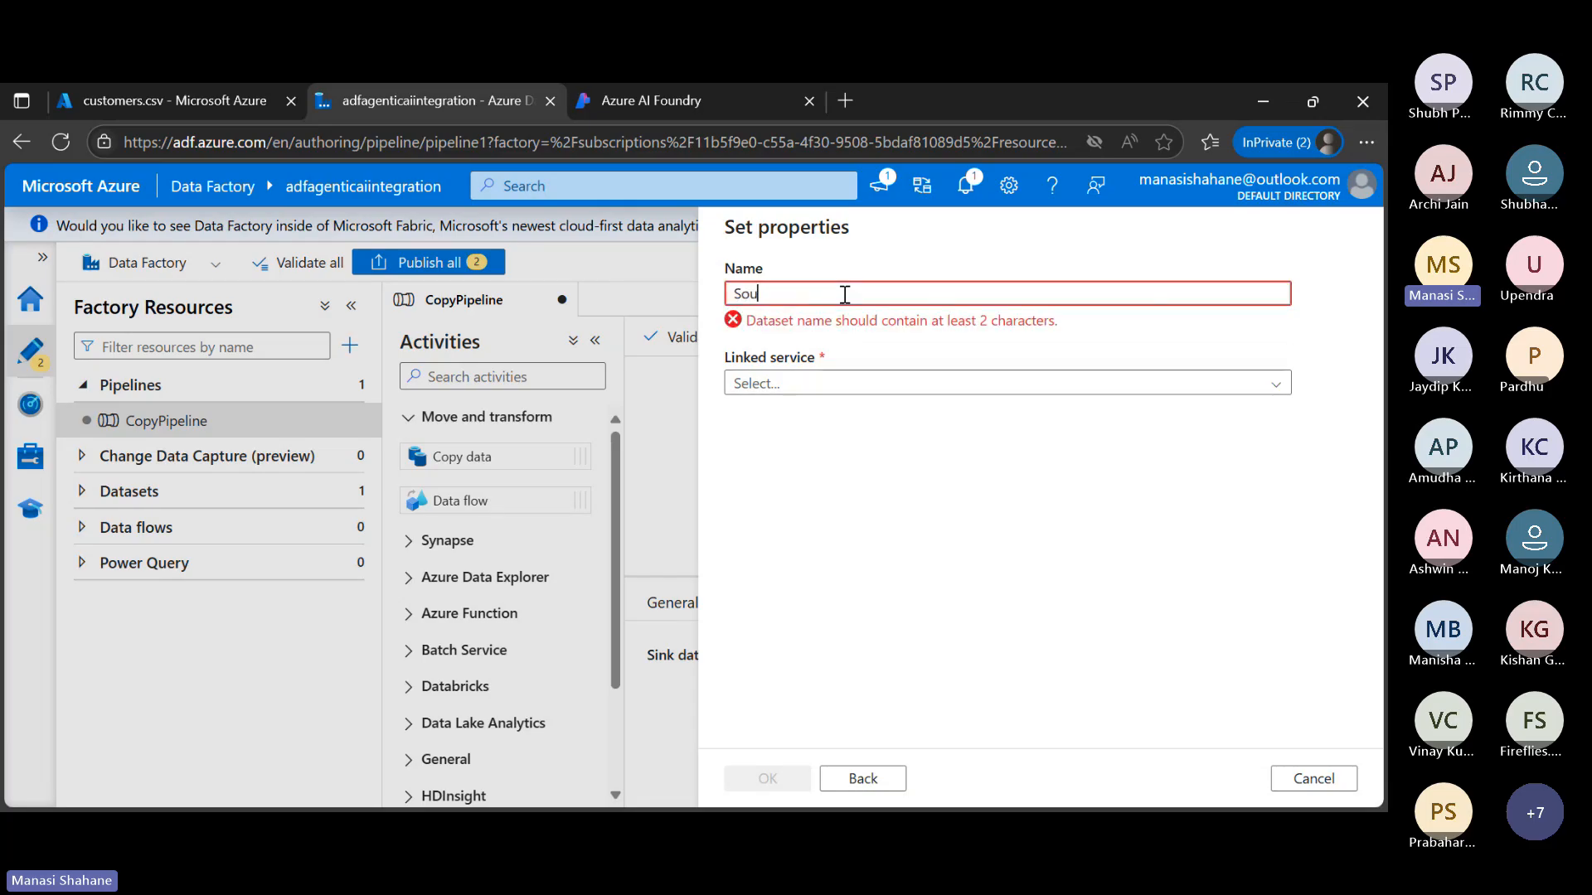
pyautogui.press('BackSpace')
pyautogui.press('BackSpace')
pyautogui.write('De')
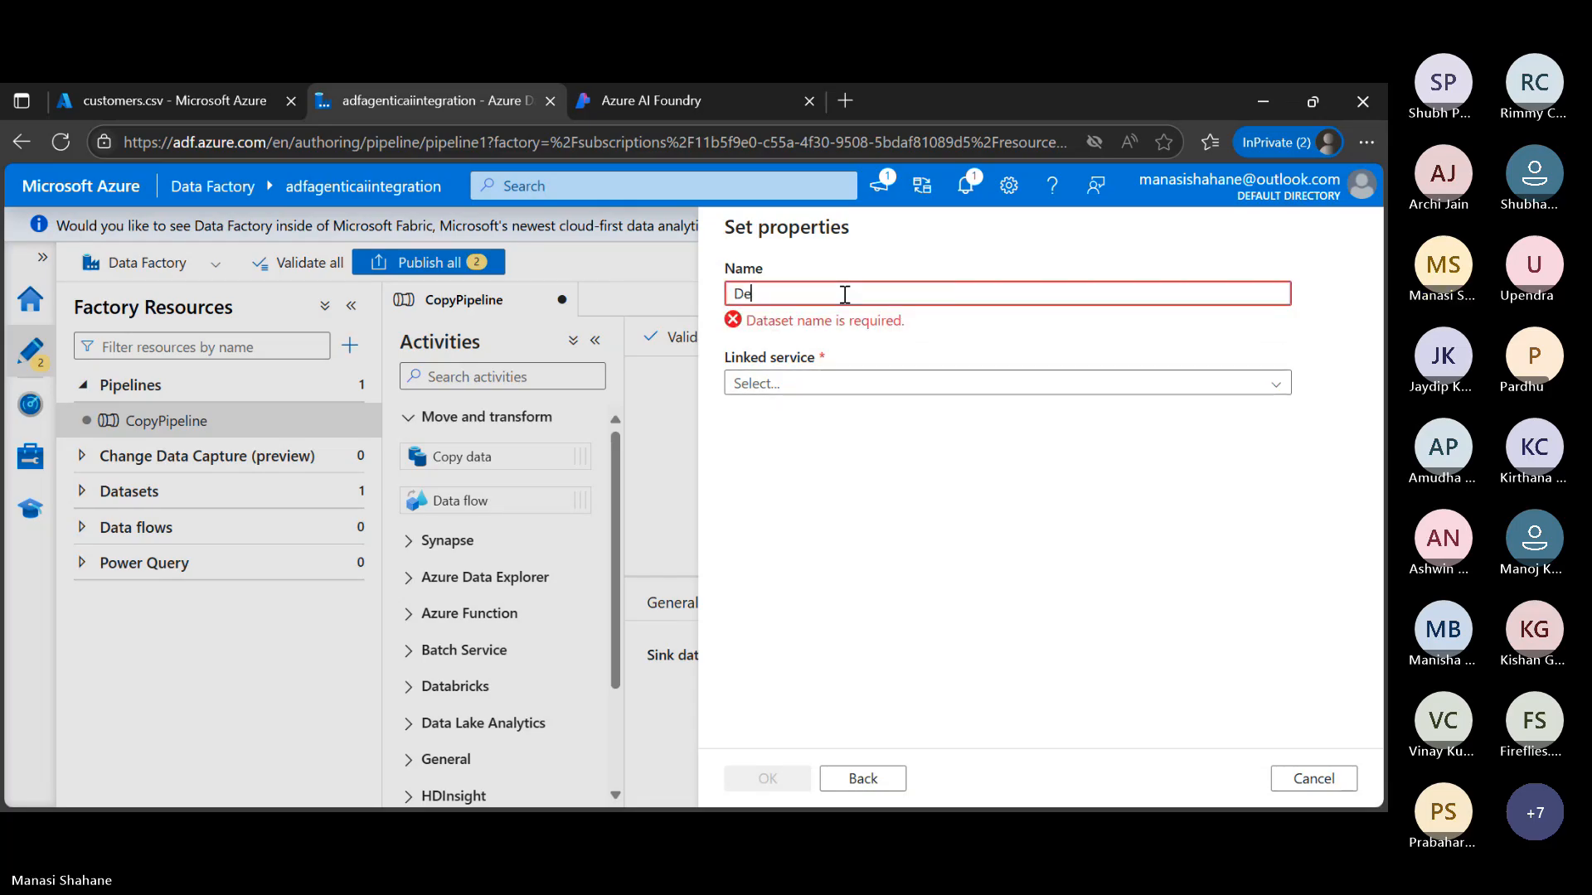
pyautogui.write('stination')
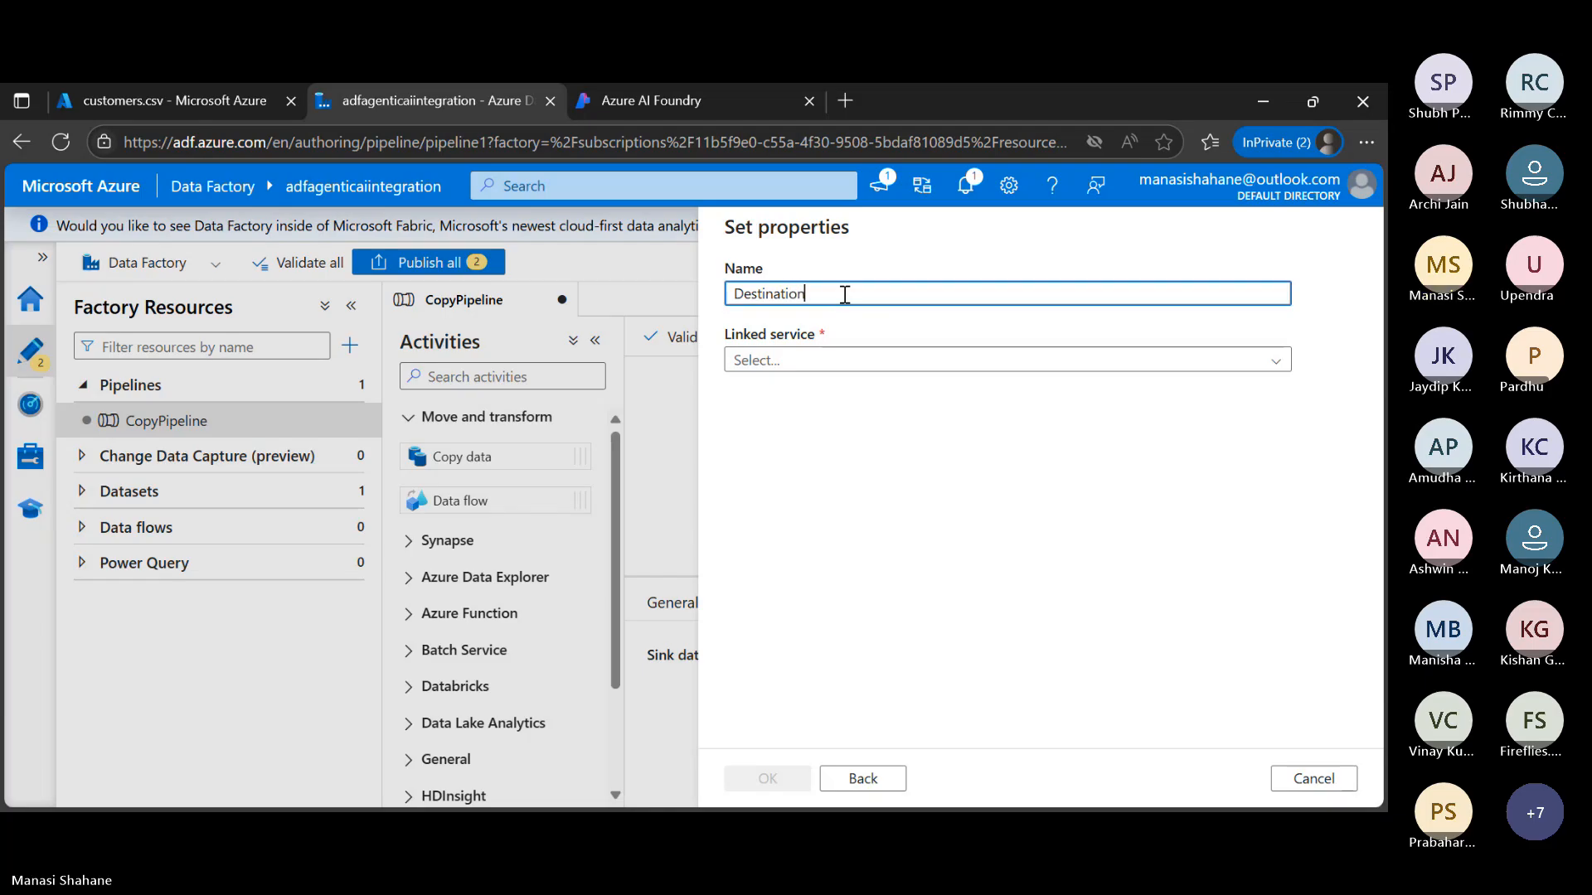
pyautogui.write('Dataset')
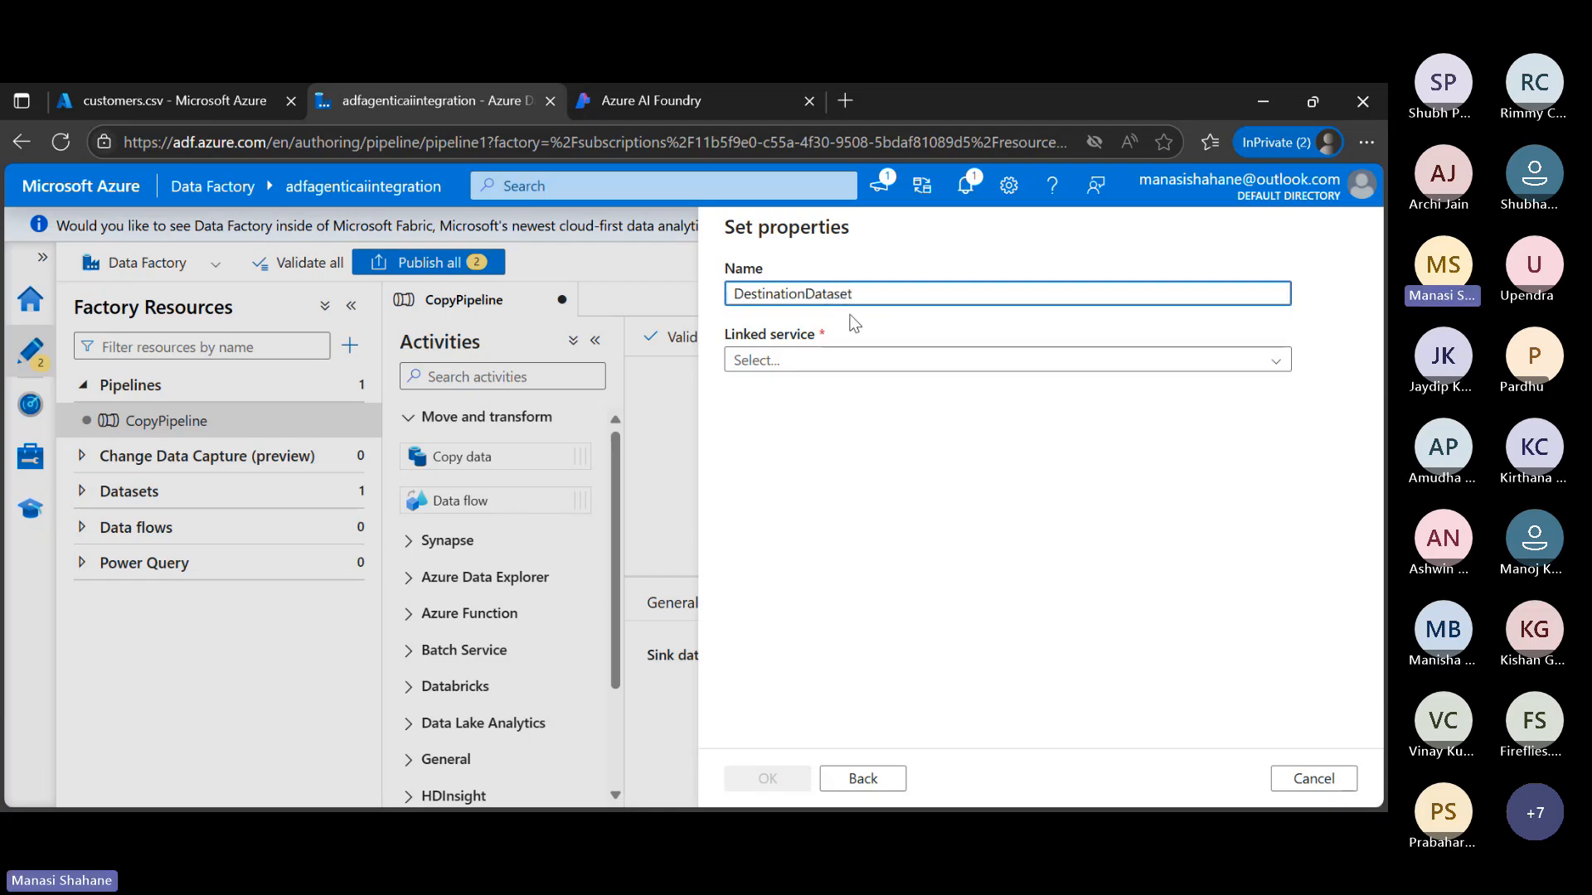
pyautogui.click(1188, 362)
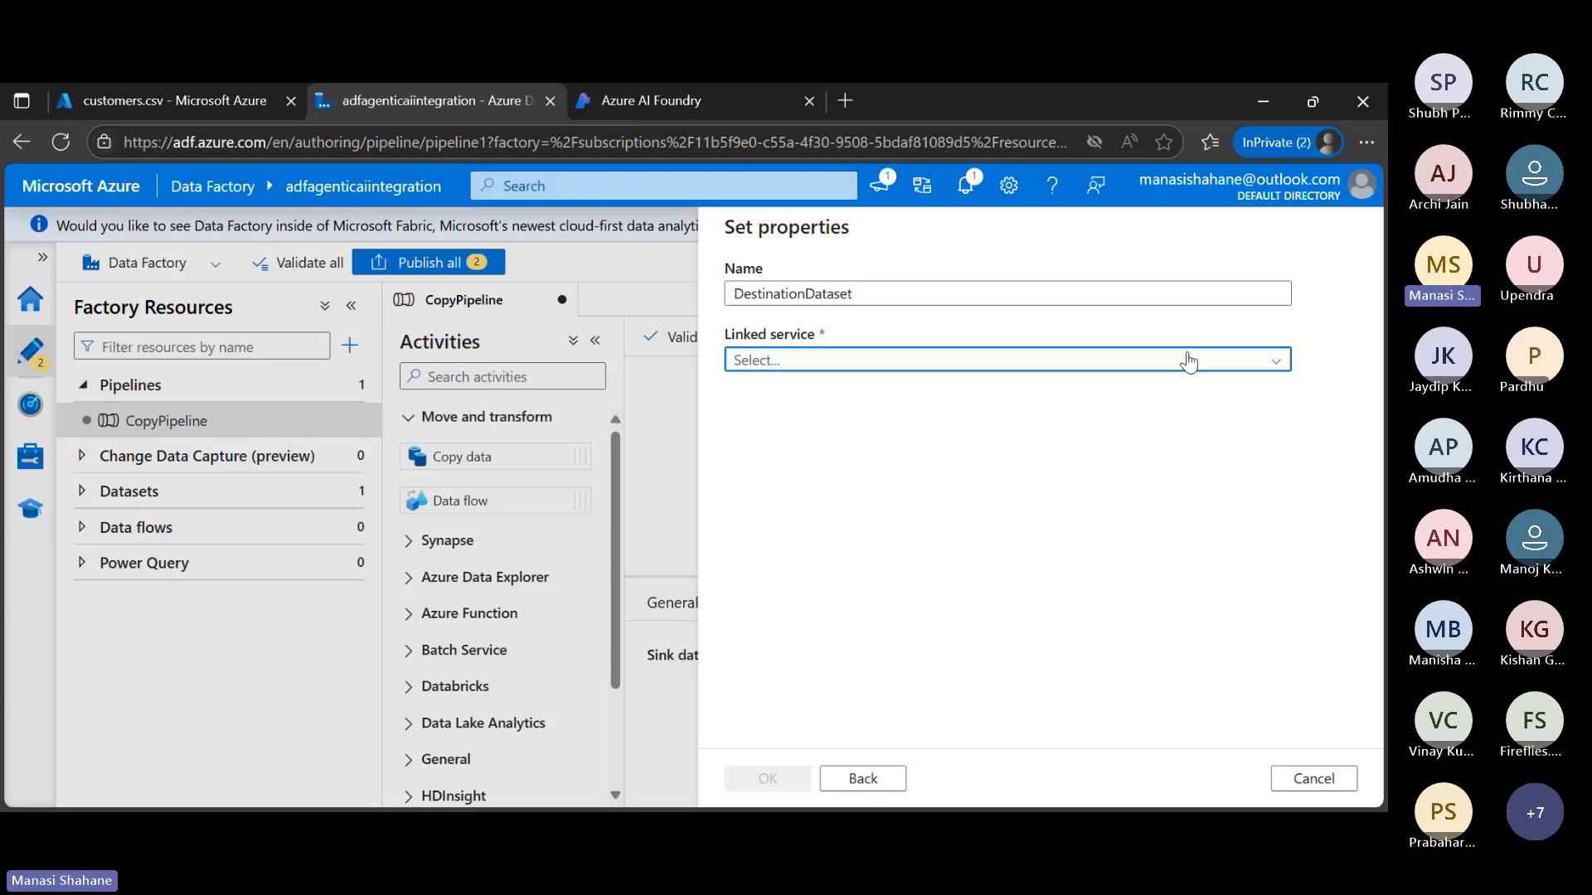
pyautogui.click(853, 481)
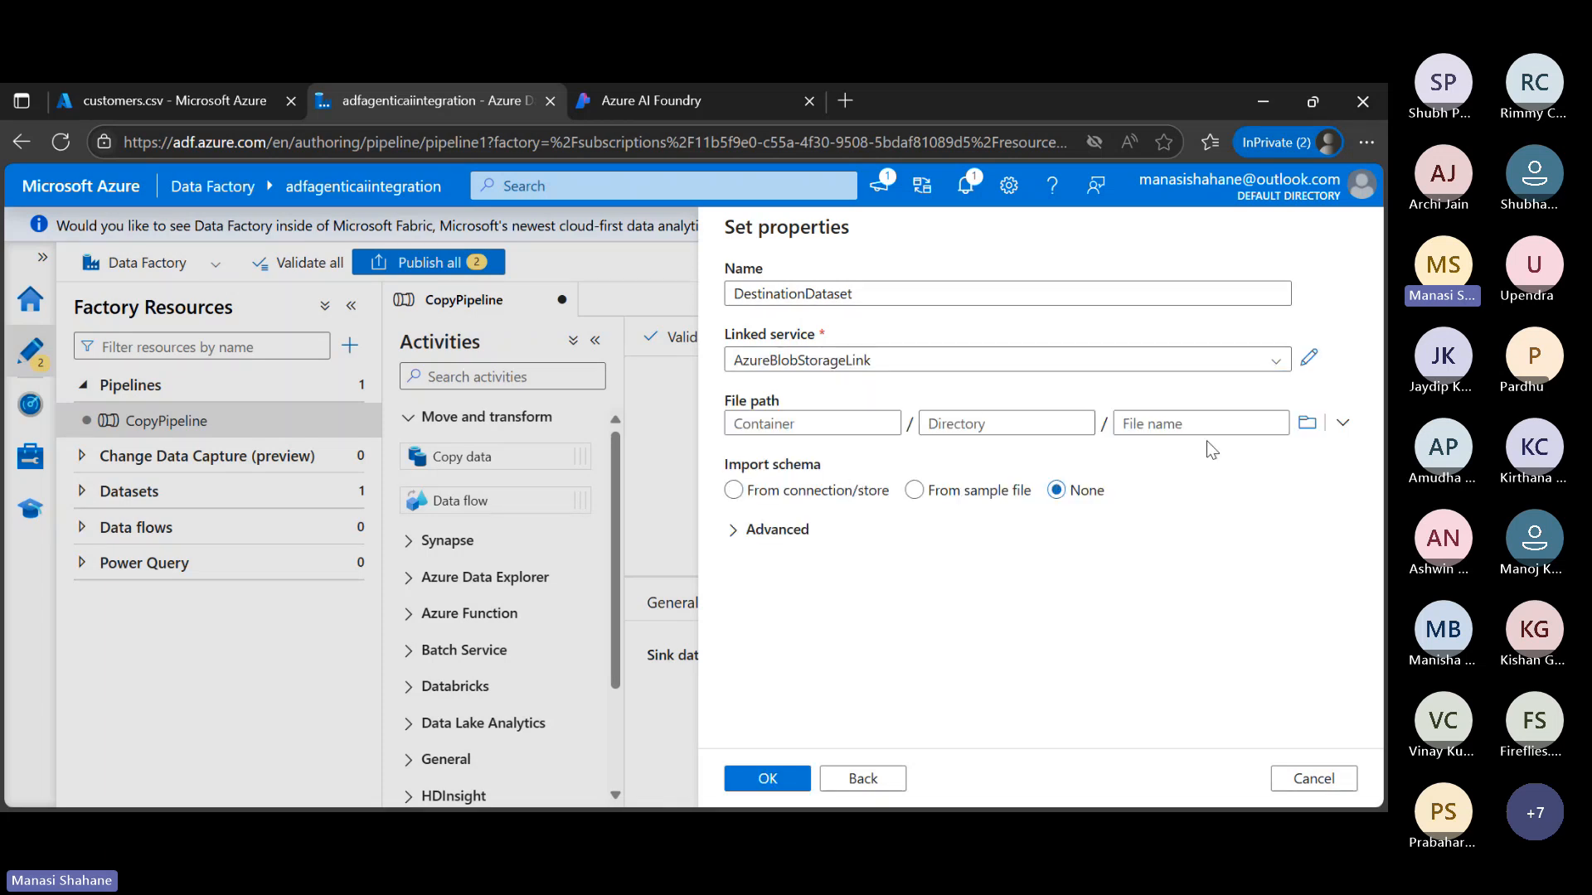
pyautogui.click(1310, 424)
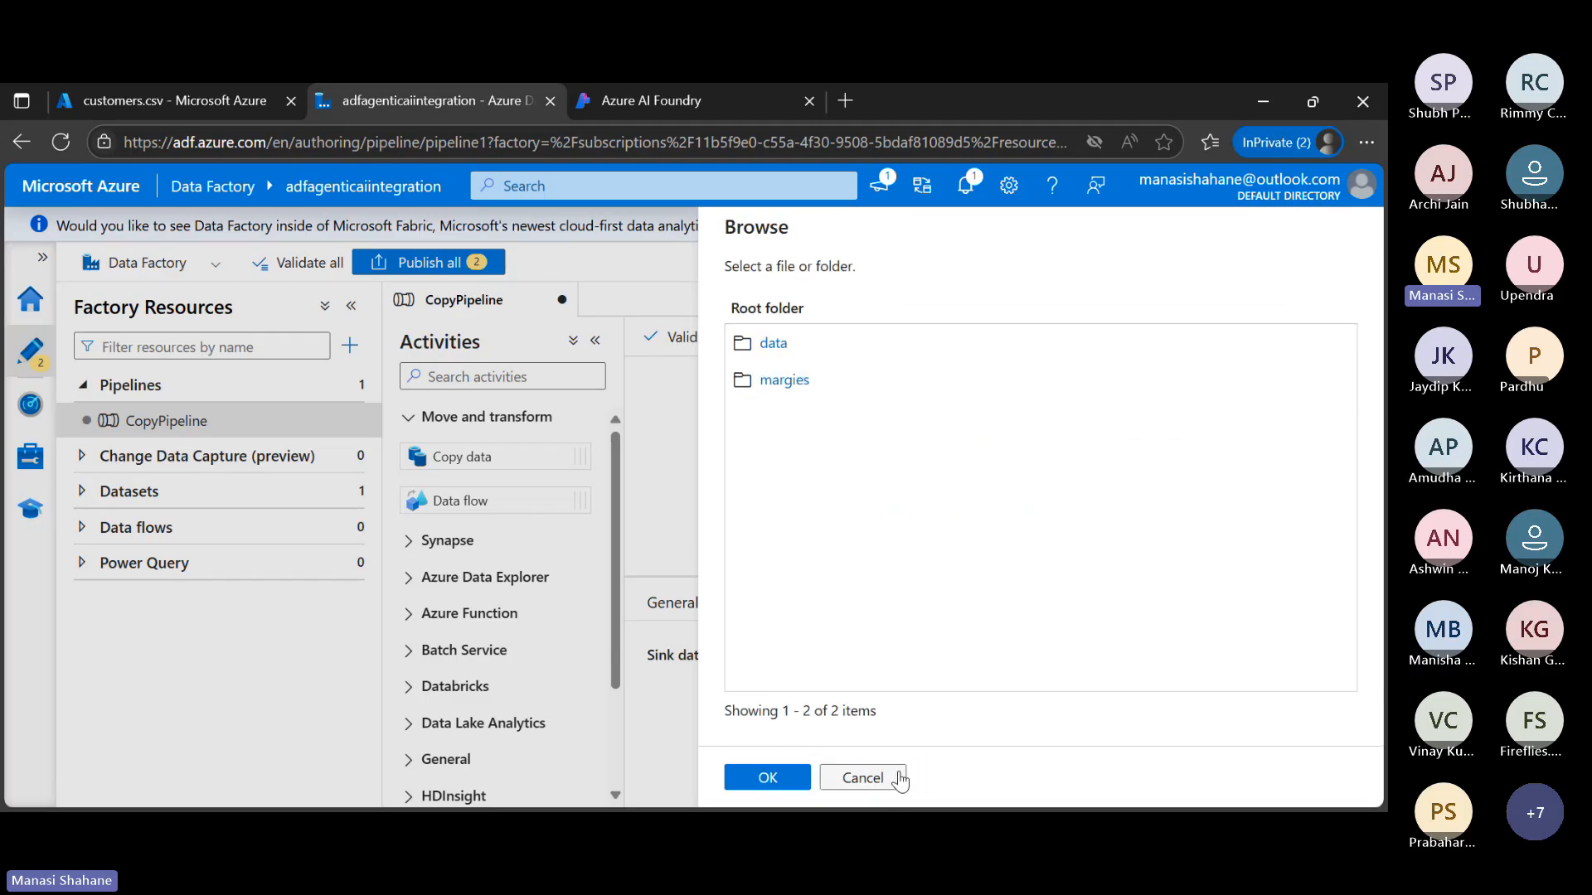
pyautogui.click(892, 777)
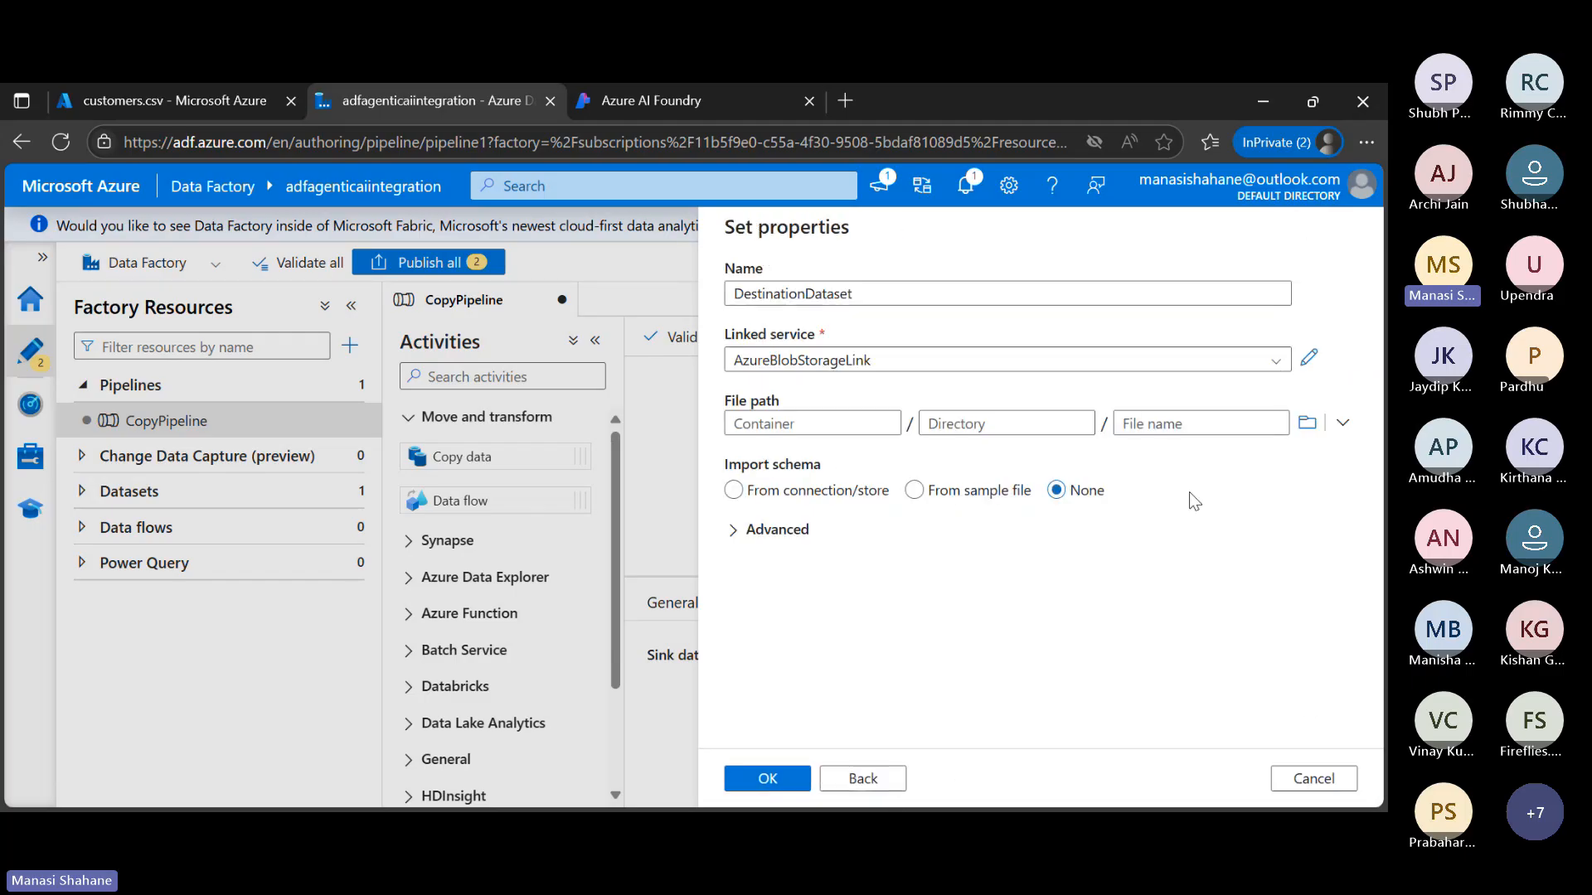
# Start a new Azure Blob Storage linked service for DestinationDataset and name it AzureBlobStorageLinkDestination
pyautogui.click(1278, 365)
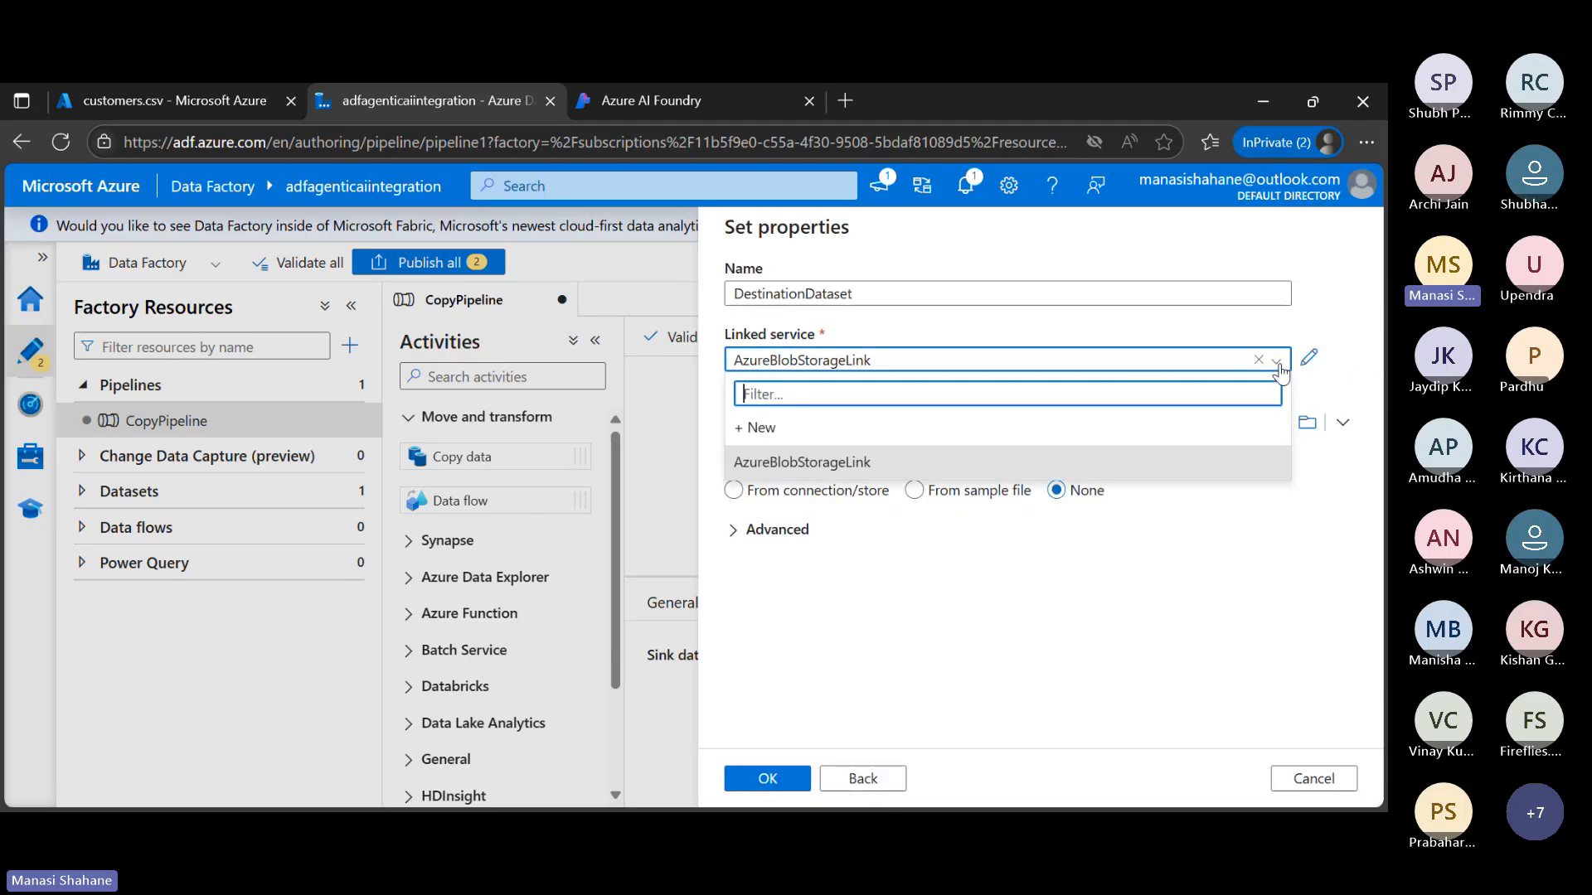
pyautogui.click(820, 427)
pyautogui.click(862, 315)
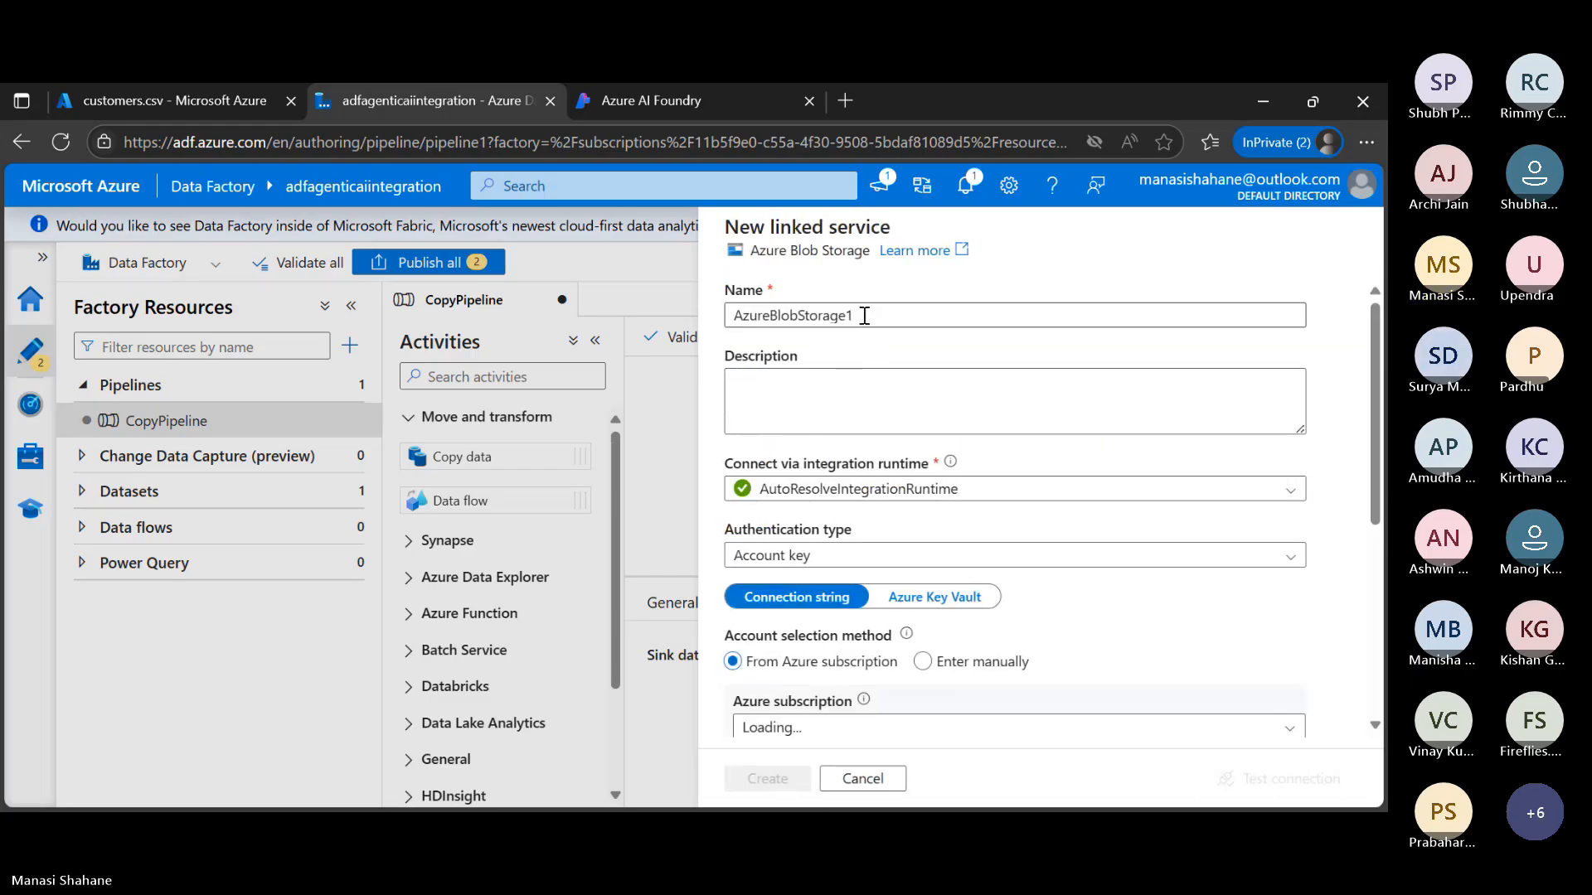
pyautogui.press('BackSpace')
pyautogui.write('Lin')
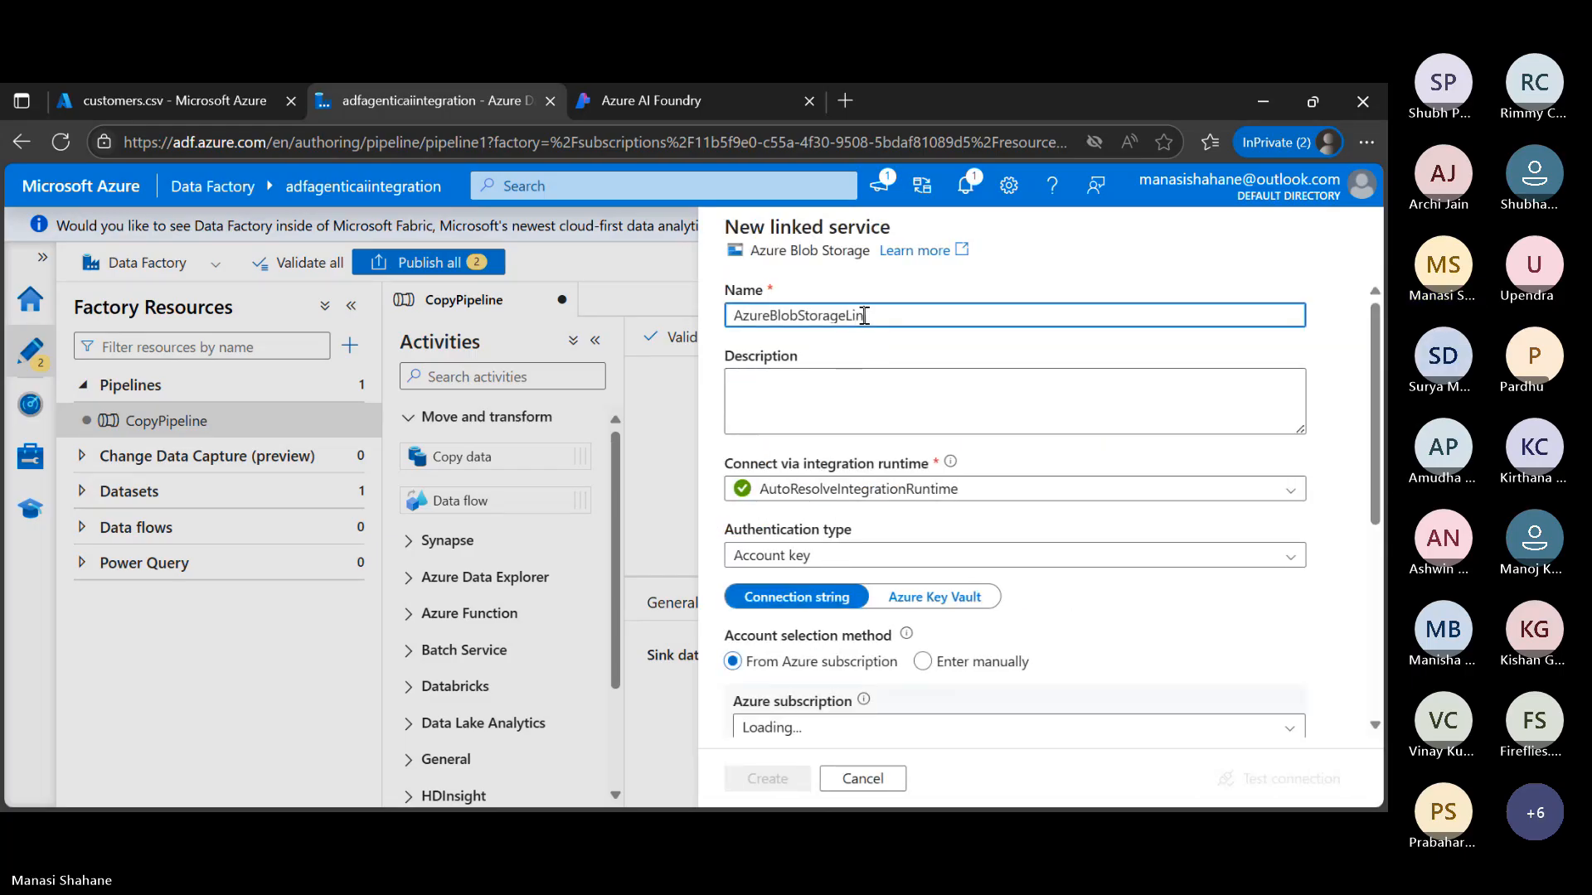
pyautogui.write('kDest')
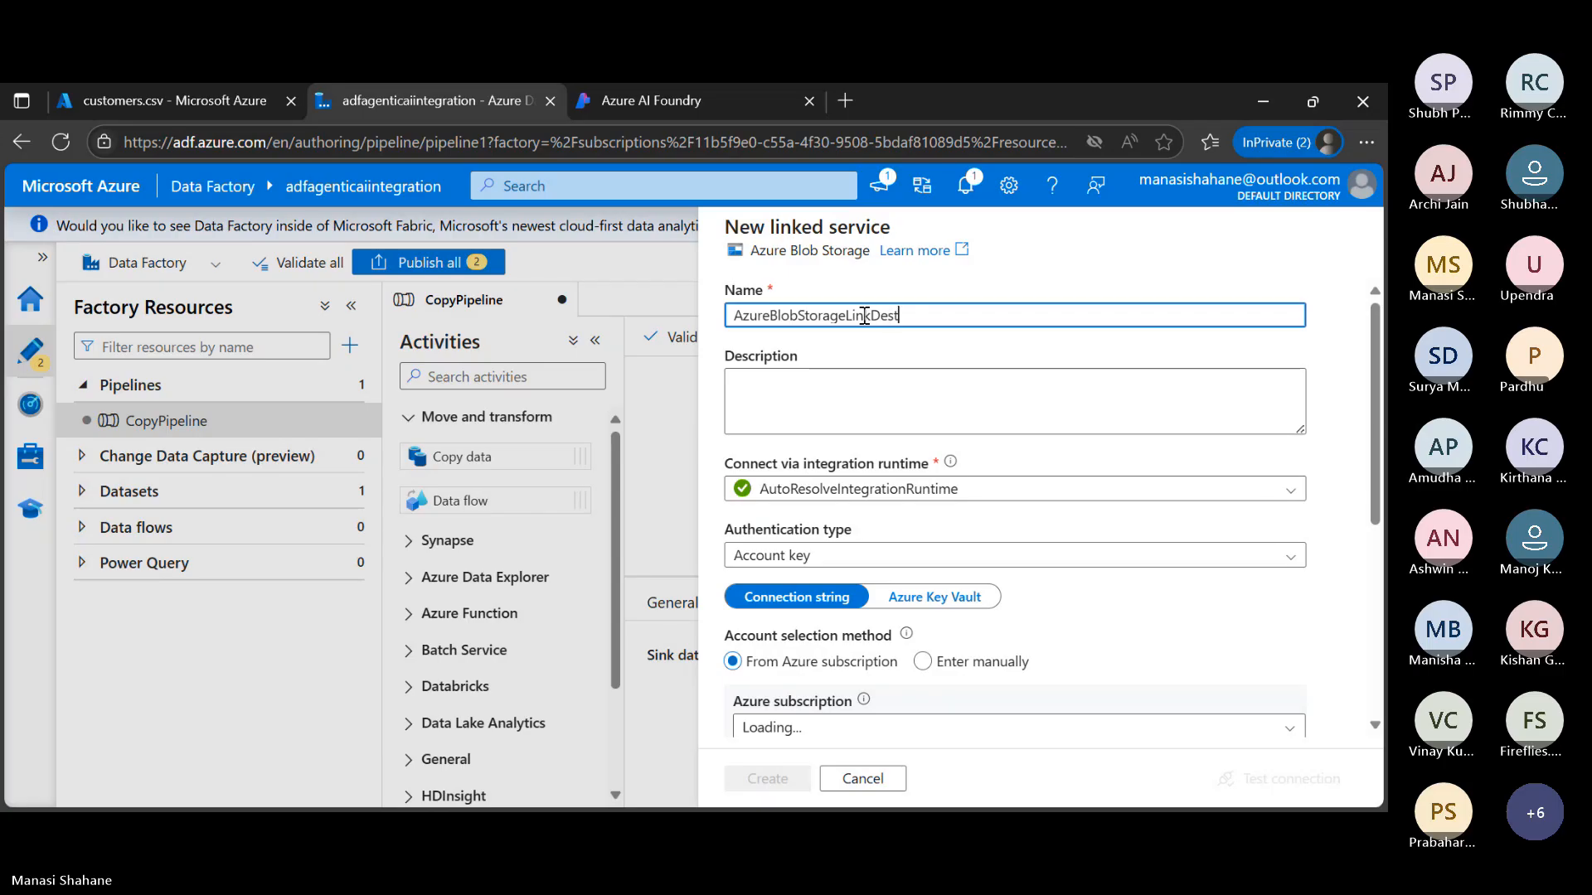
pyautogui.write('ination')
# Point the linked service to webinarstorage in MSDN Platforms Subscription, test the connection and create it
pyautogui.scroll(-4, 938, 563)
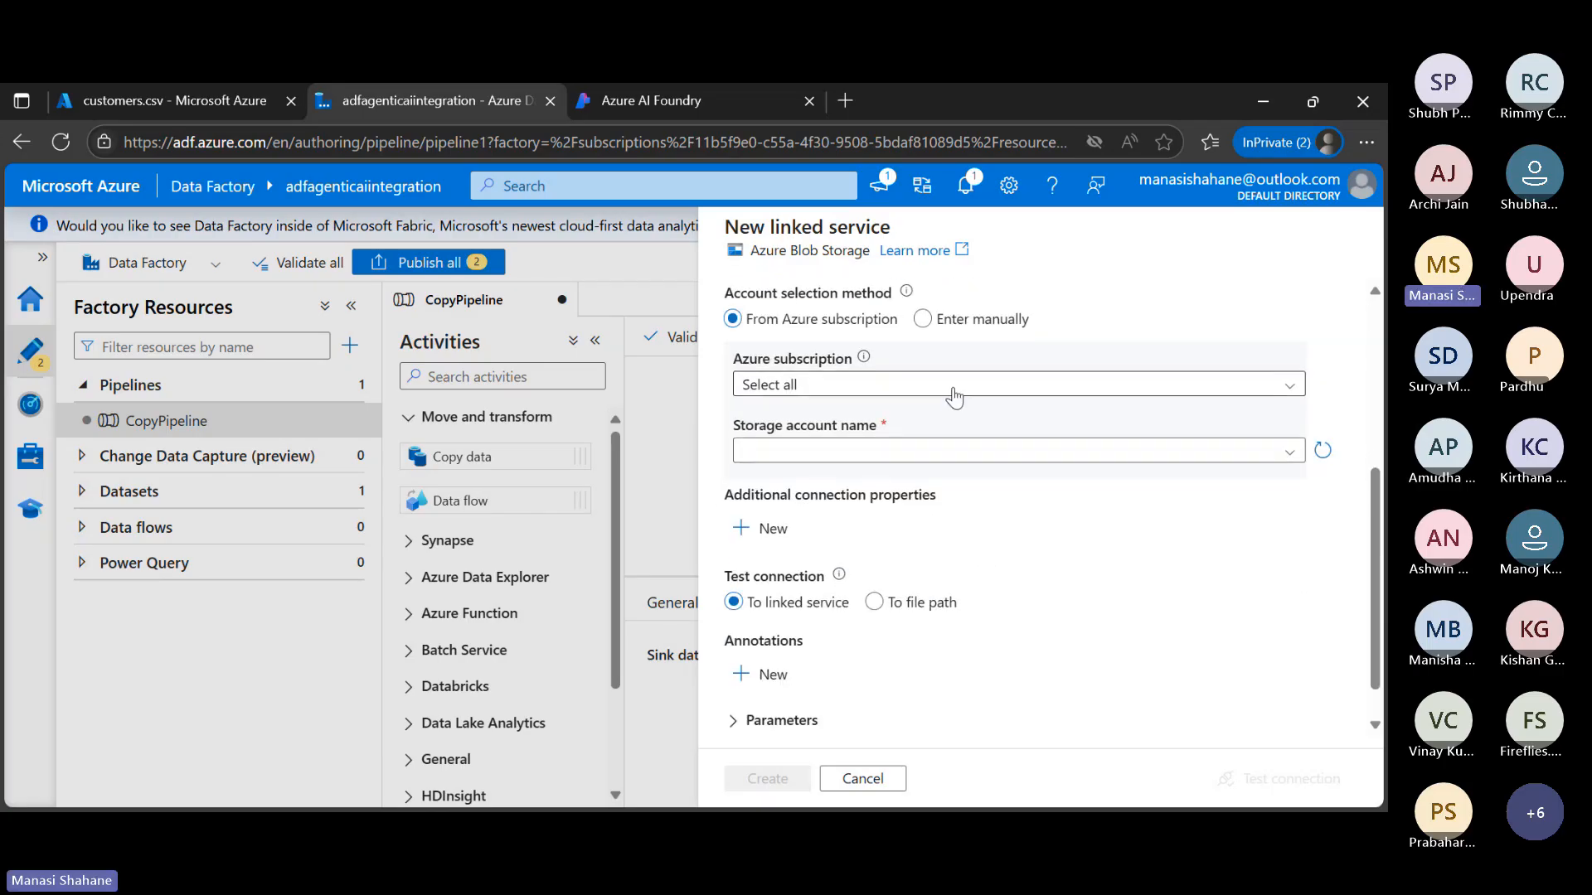
pyautogui.click(953, 389)
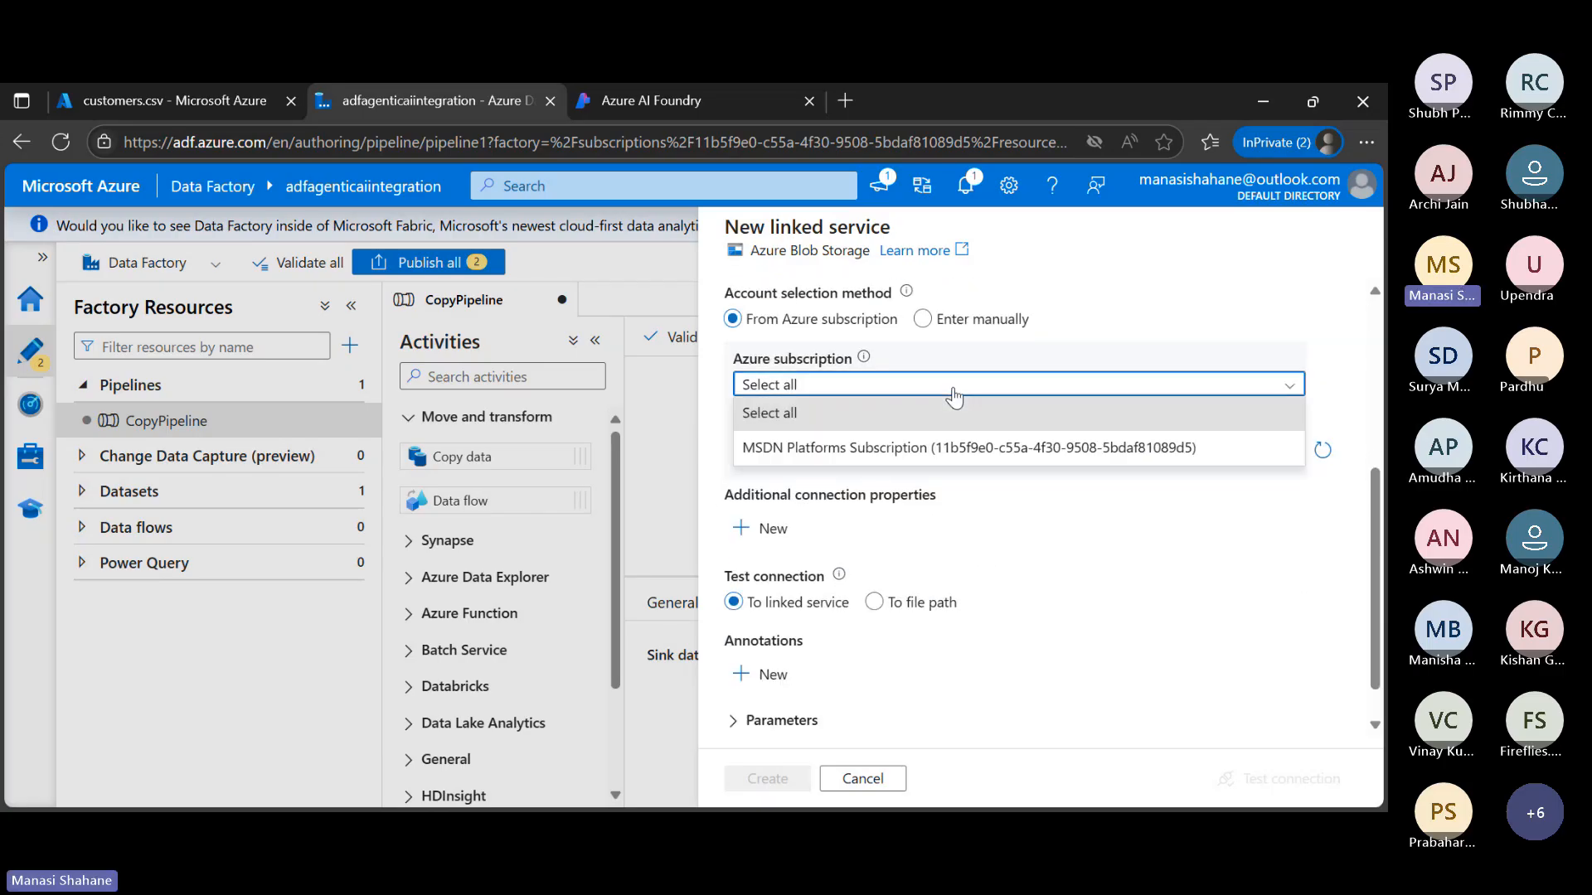
pyautogui.click(1006, 453)
pyautogui.click(1007, 455)
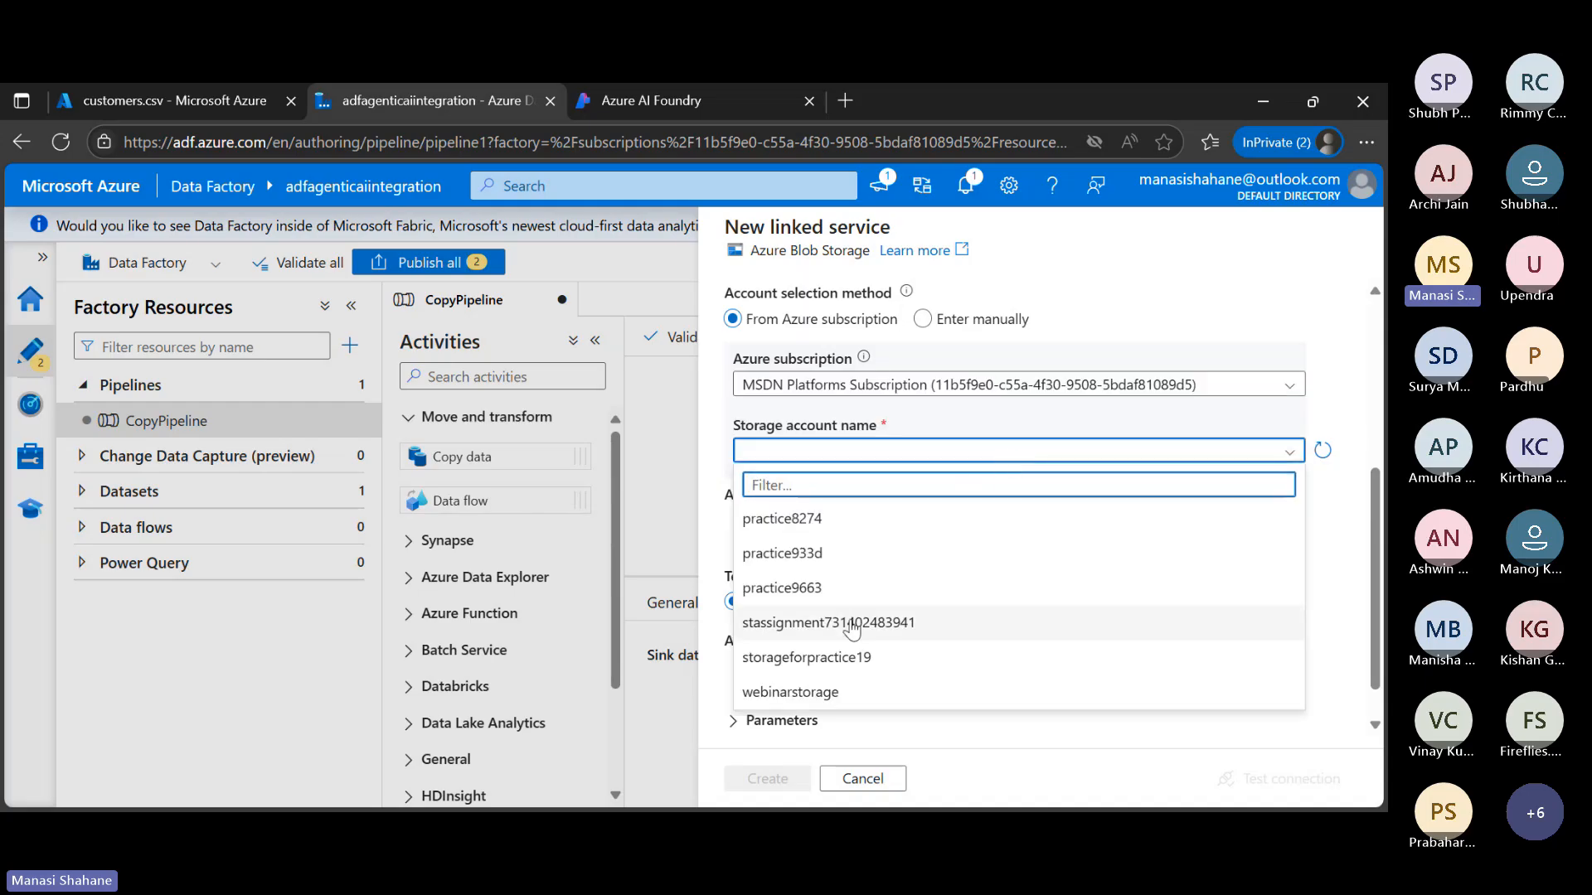
pyautogui.click(827, 707)
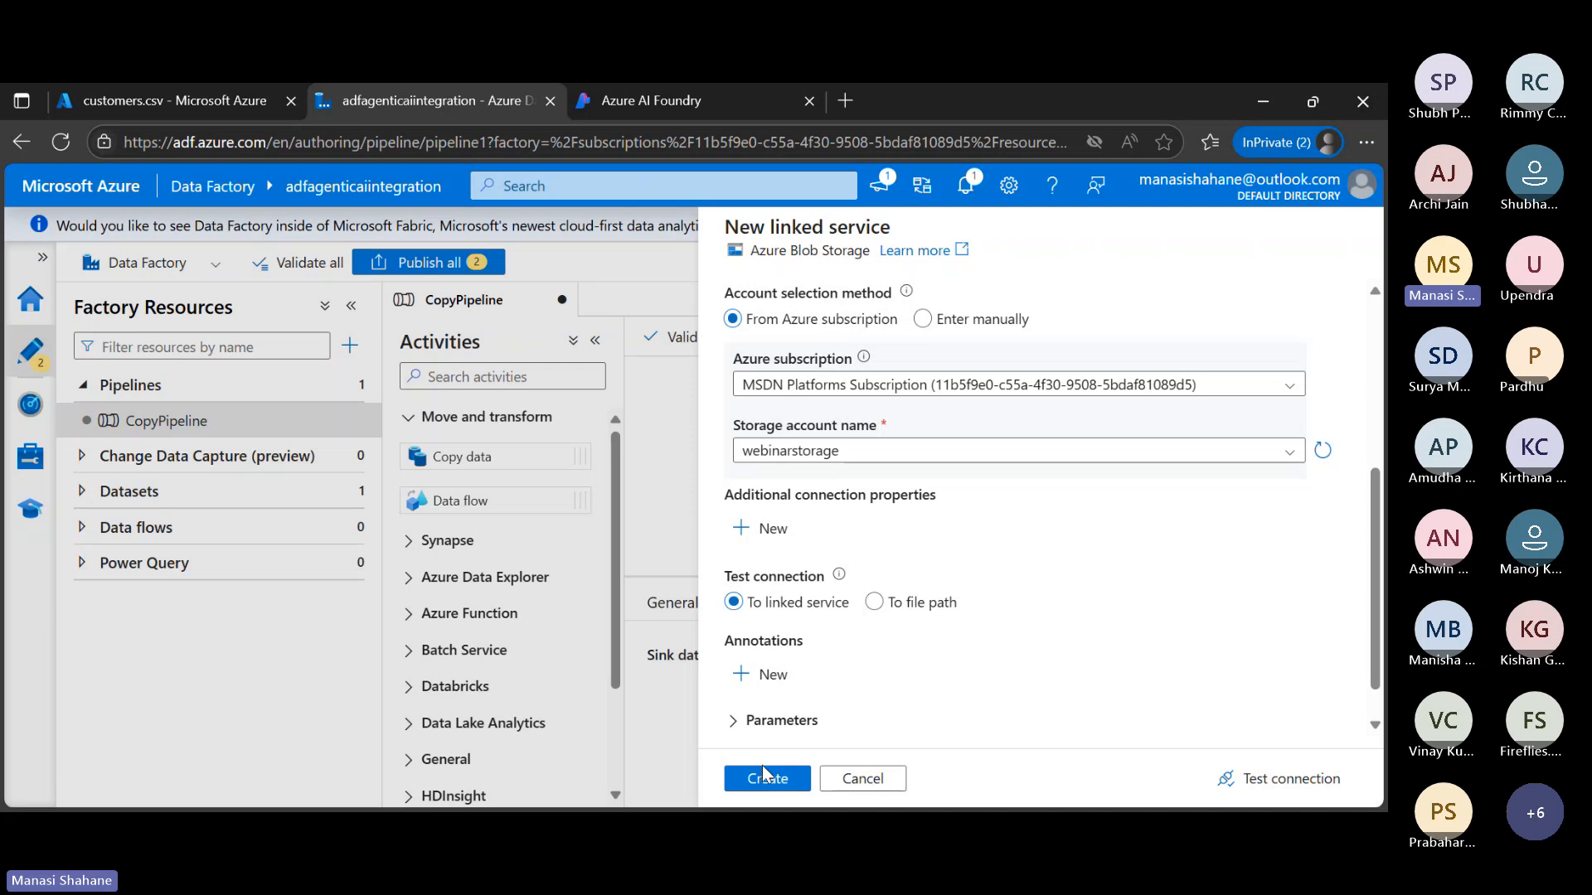
pyautogui.click(1286, 768)
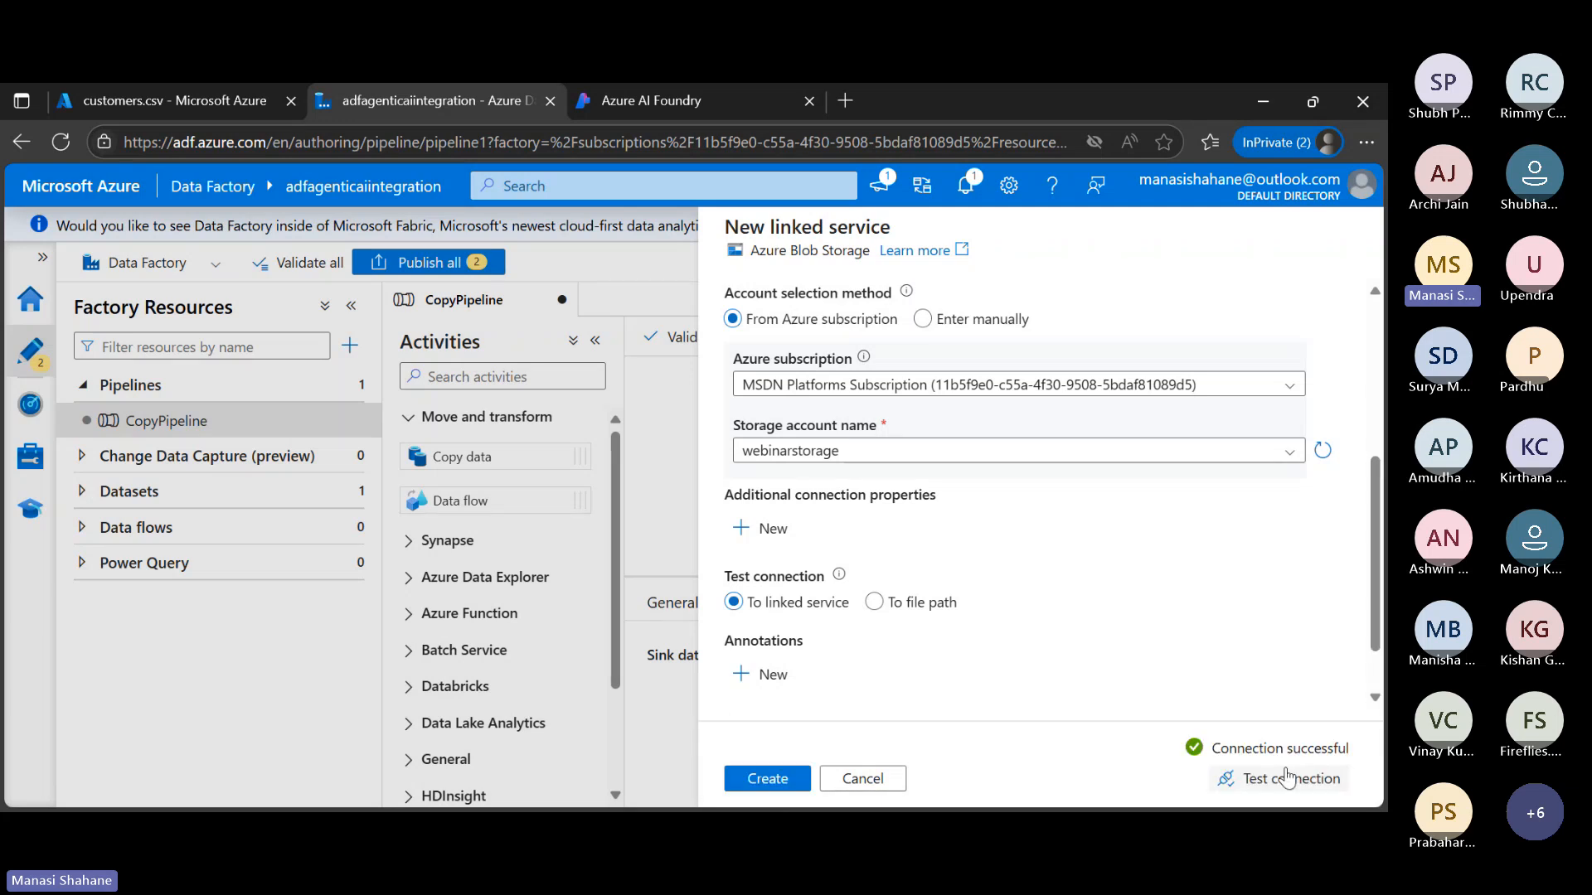
pyautogui.click(771, 783)
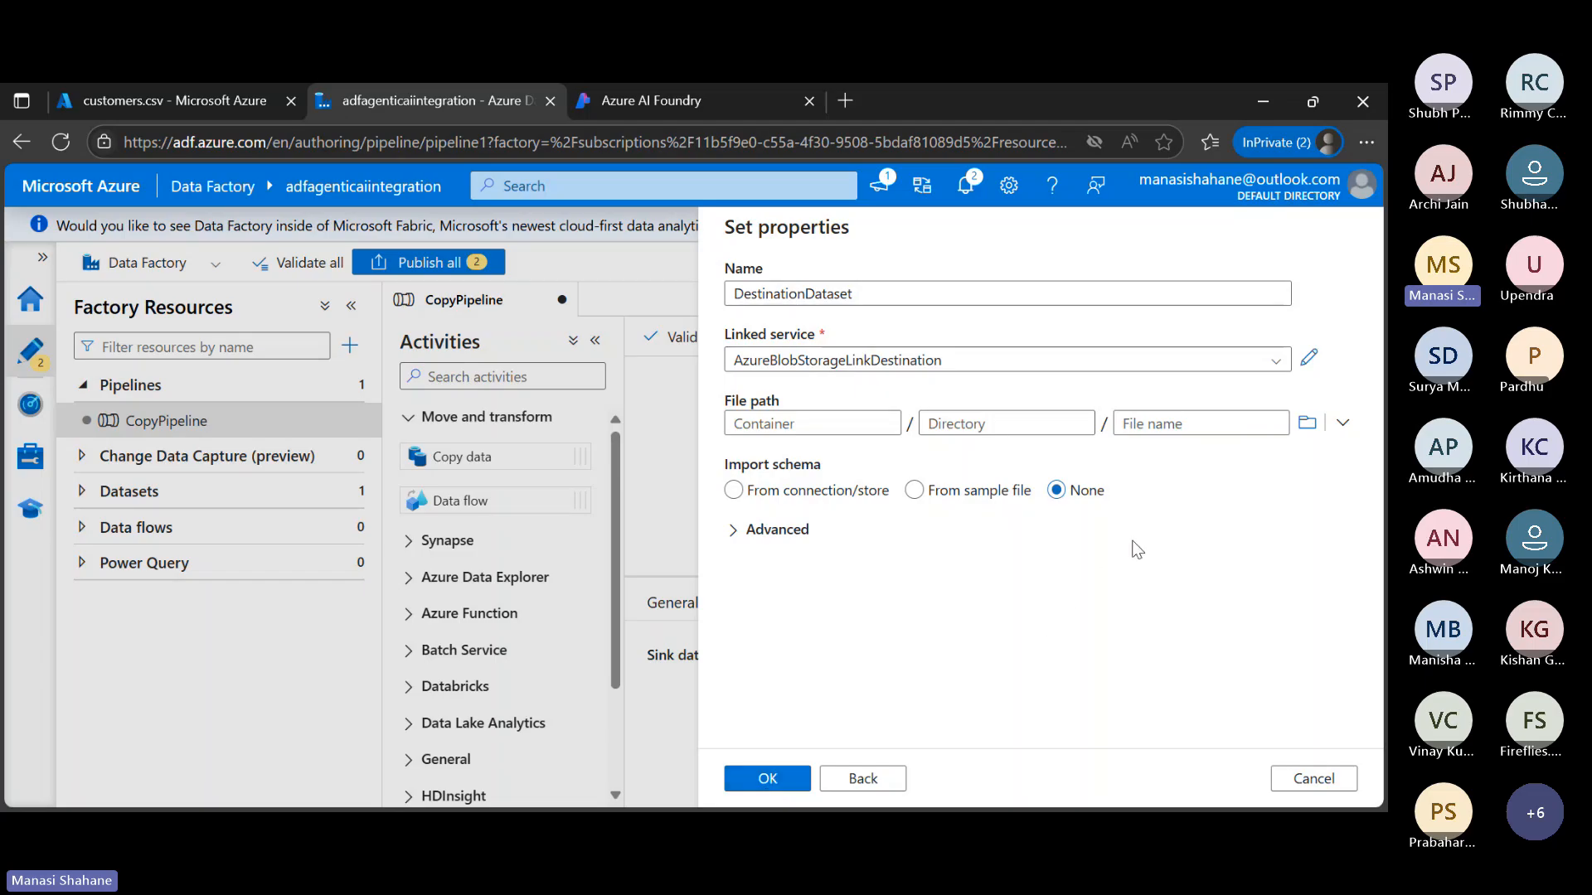
# Browse for the DestinationDataset file path, and inspect the data container of webinarstorage in the Azure portal
pyautogui.click(1307, 423)
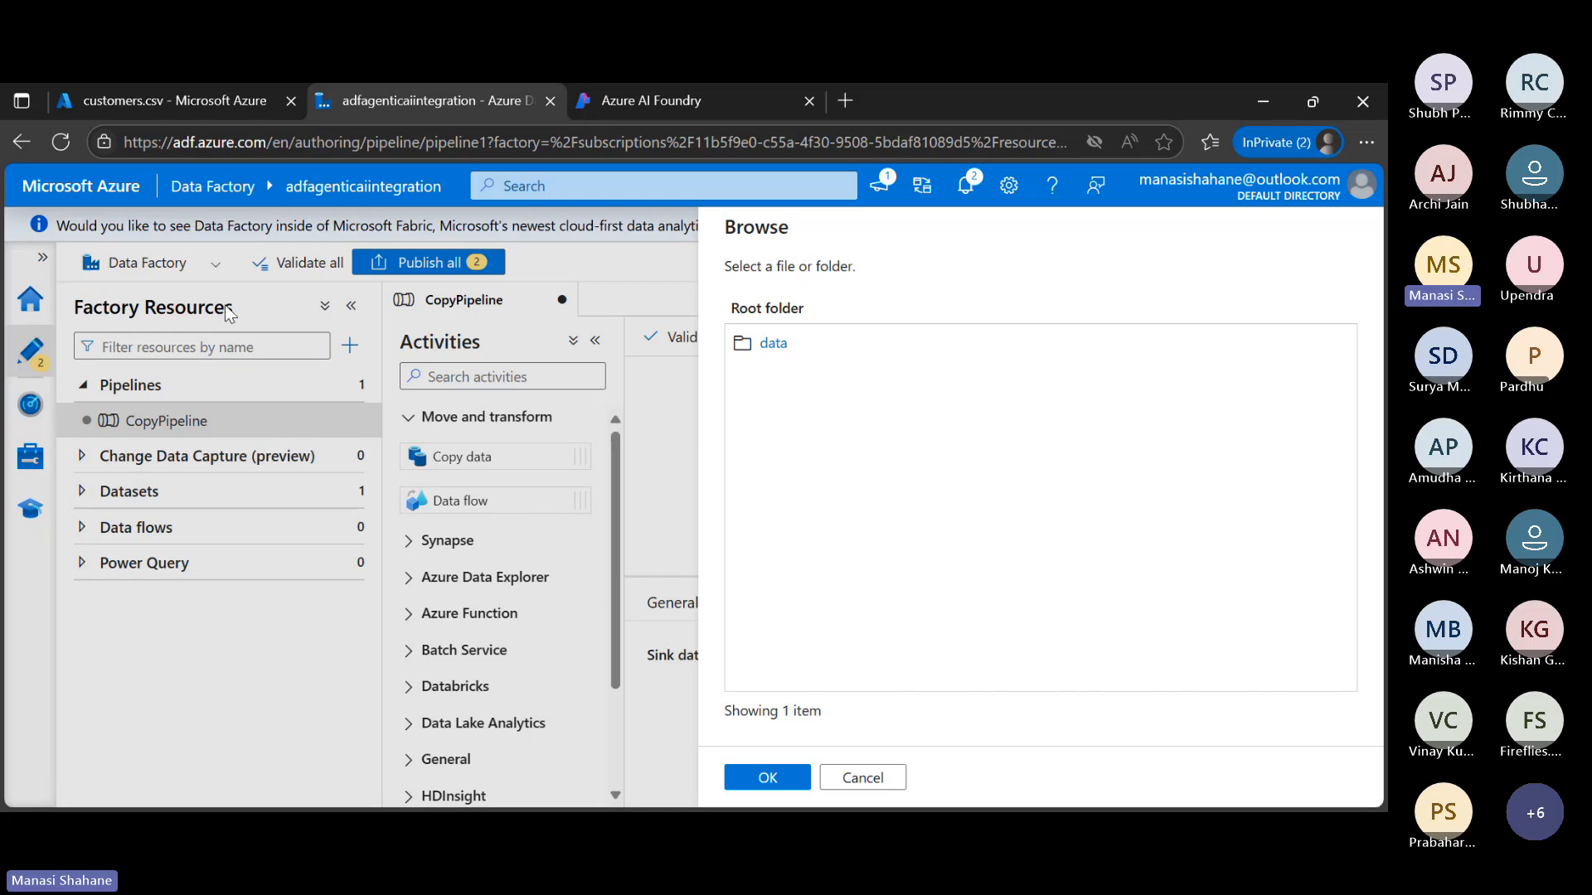
pyautogui.click(175, 101)
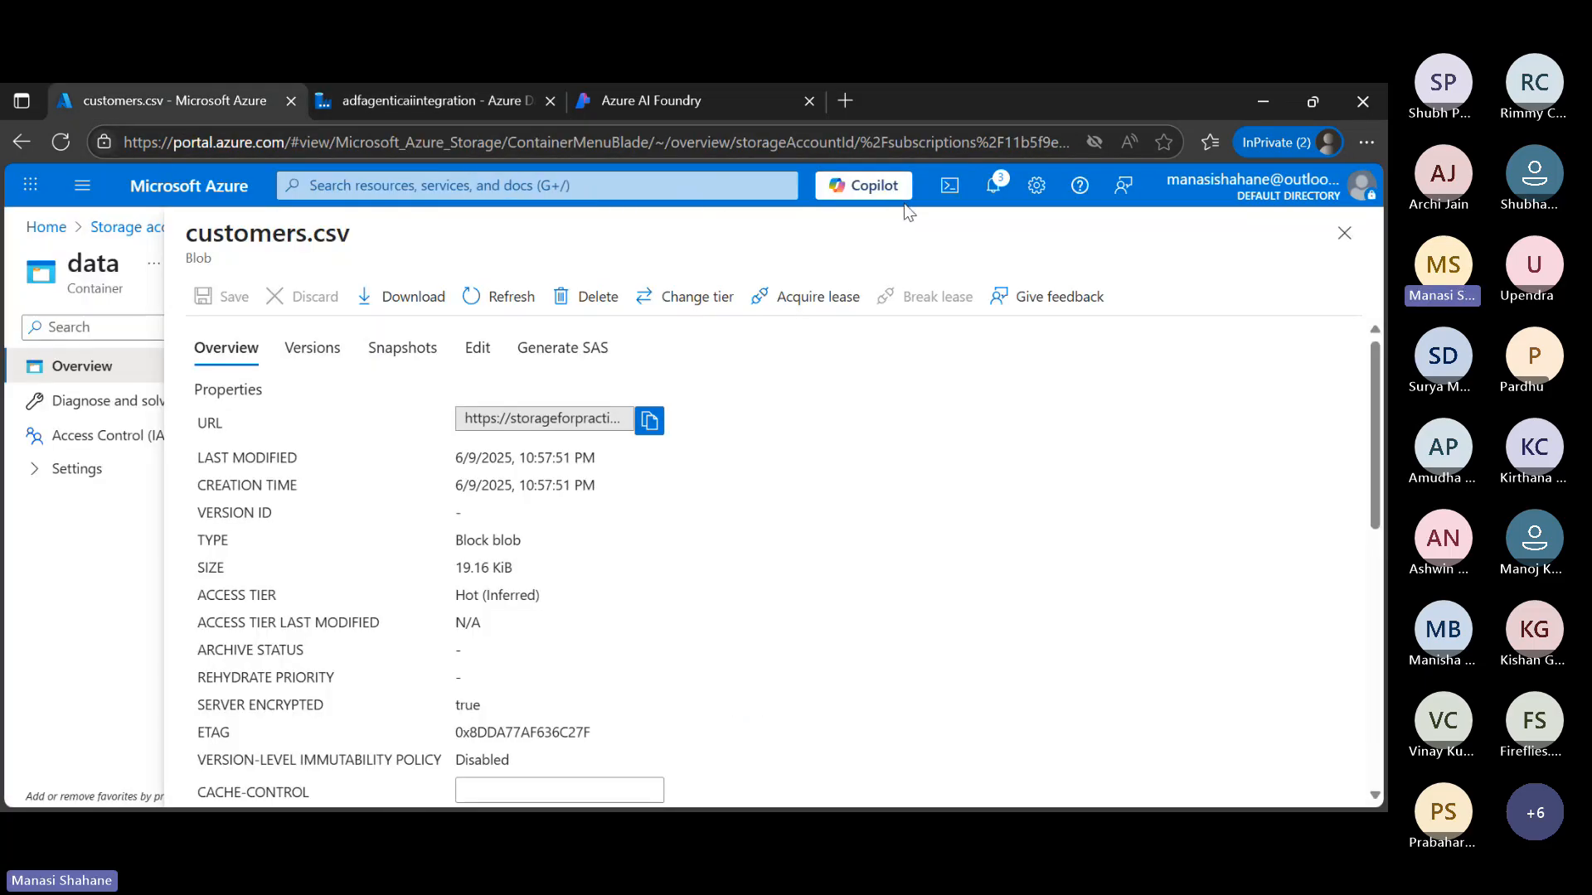
pyautogui.click(1344, 233)
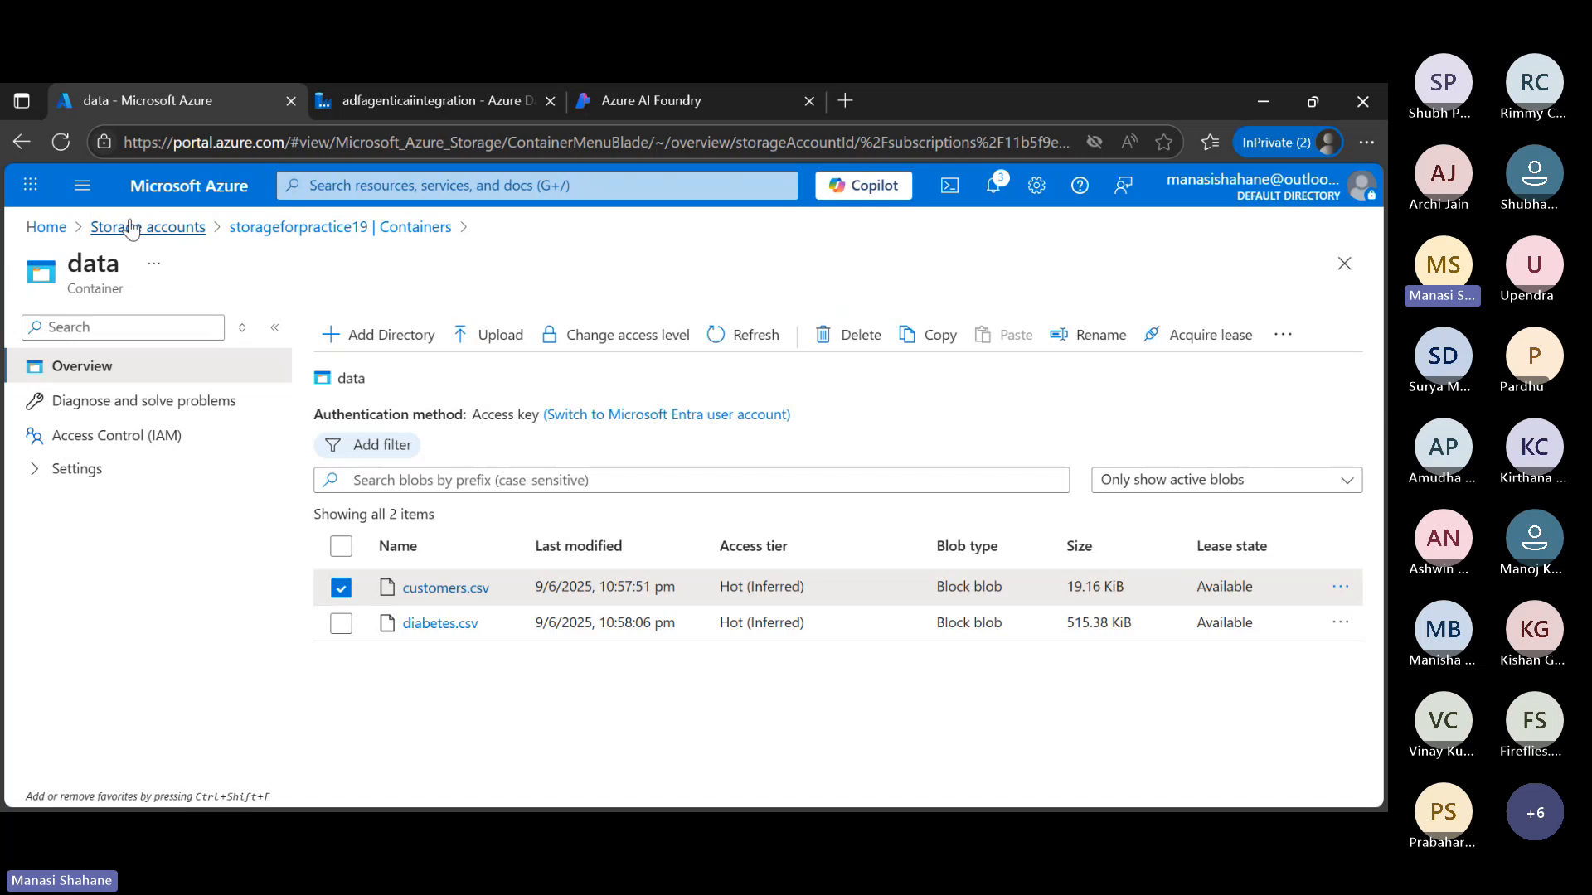
pyautogui.click(159, 235)
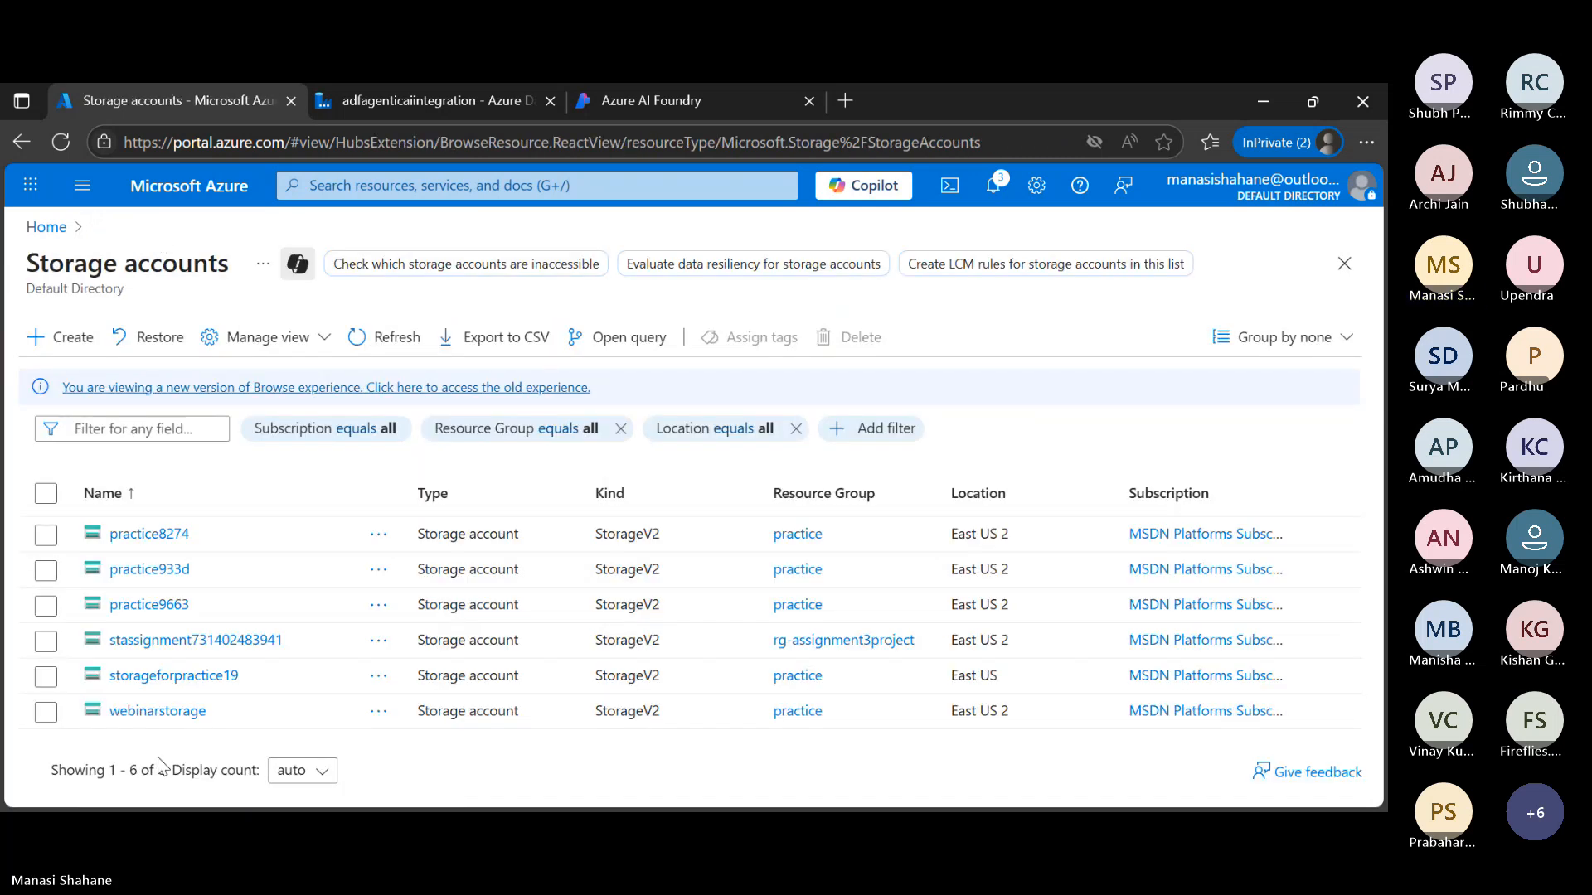
pyautogui.click(157, 712)
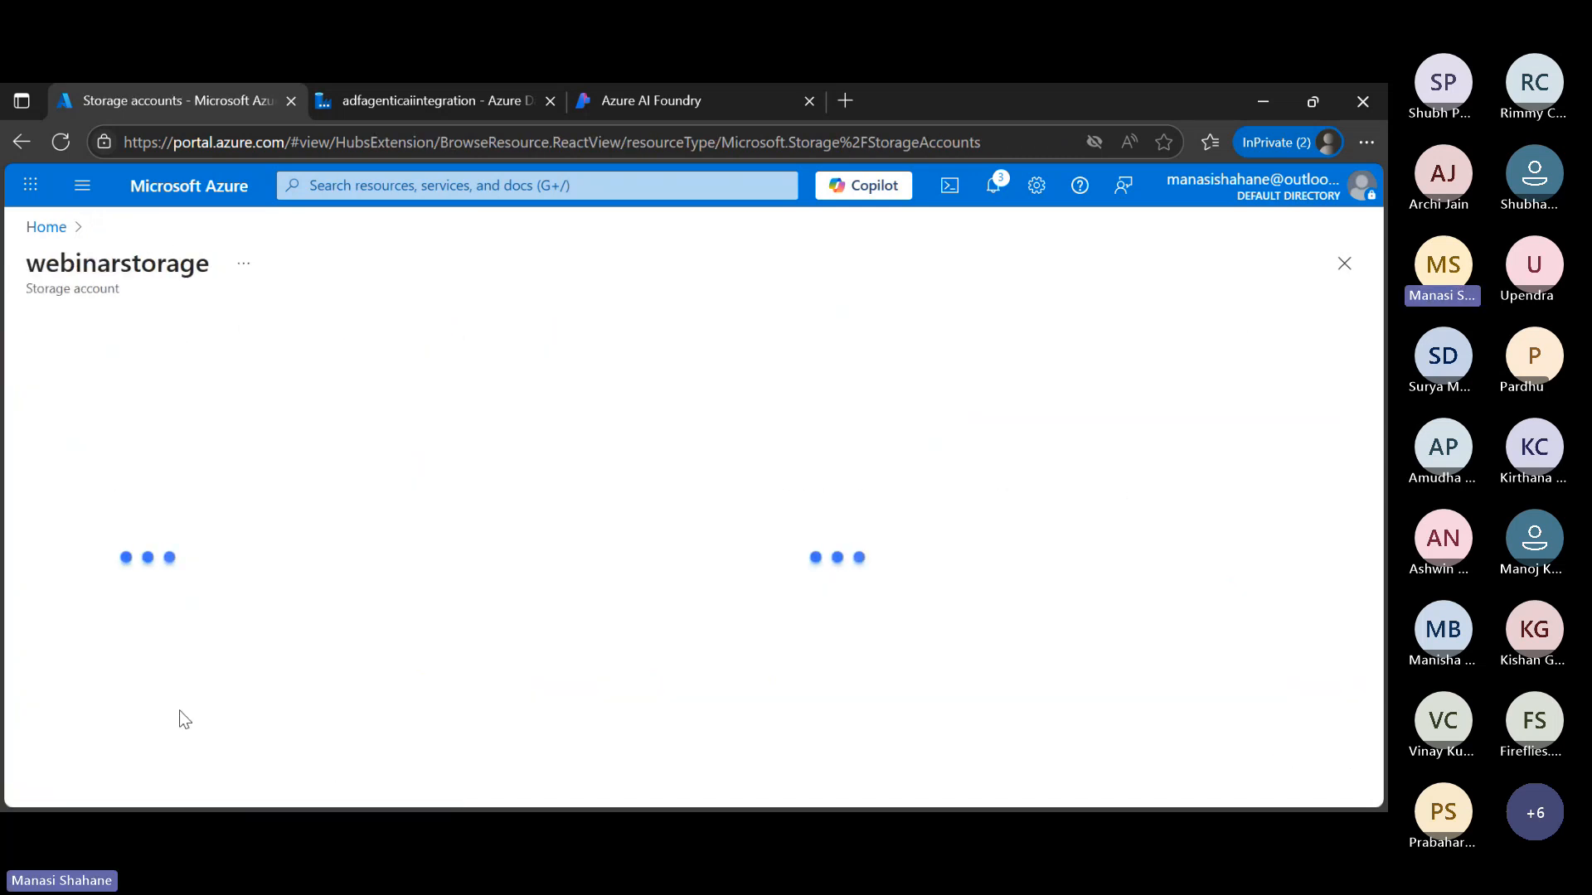
pyautogui.scroll(-1, 99, 746)
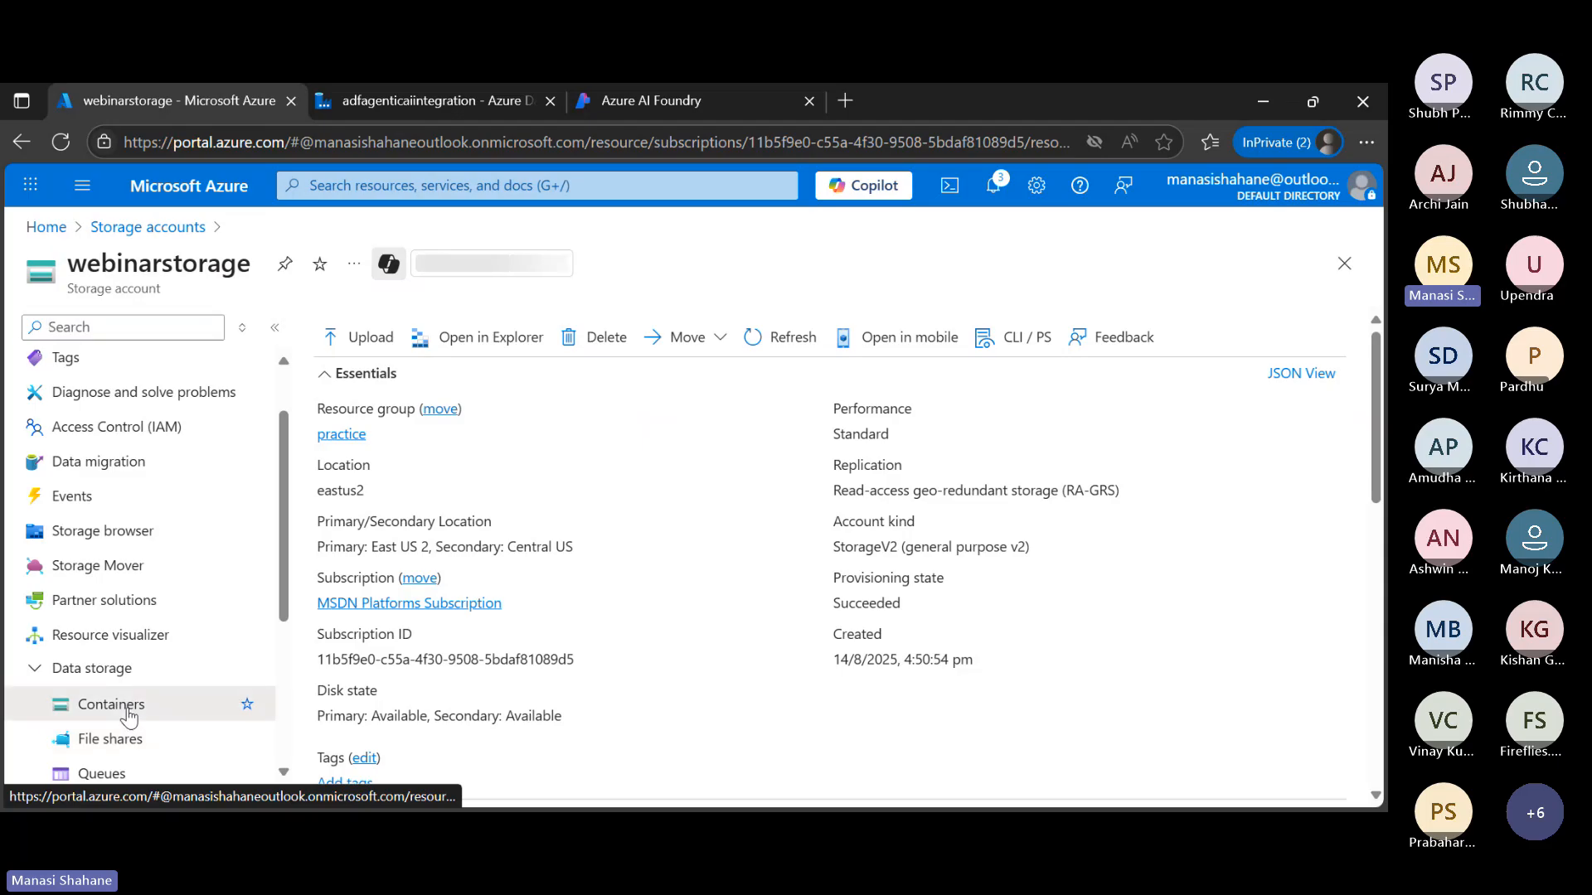
pyautogui.click(112, 704)
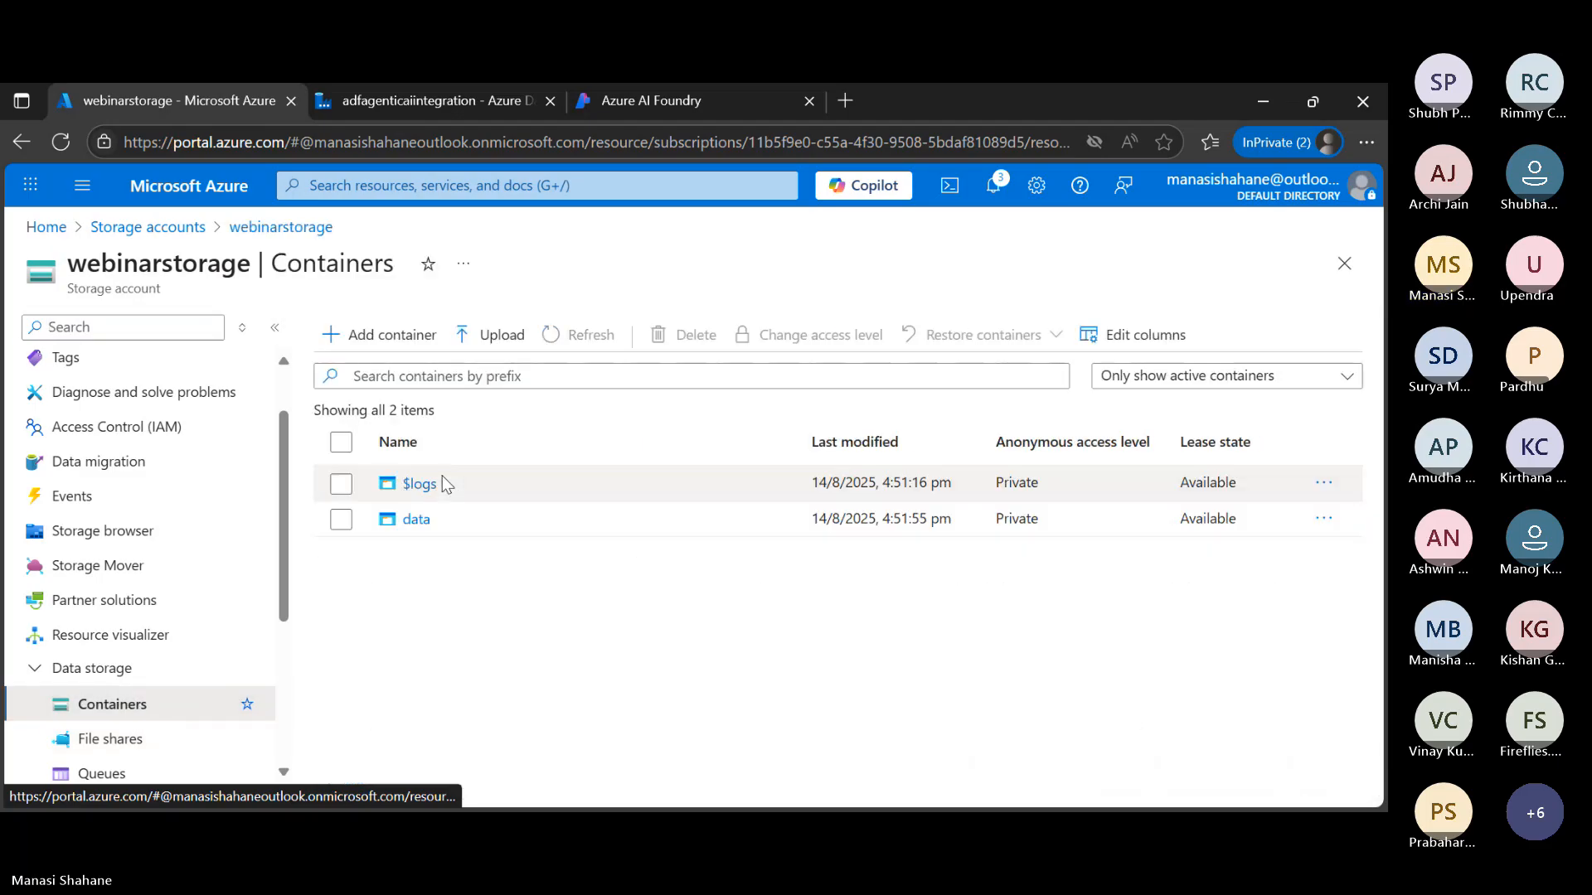
pyautogui.click(417, 519)
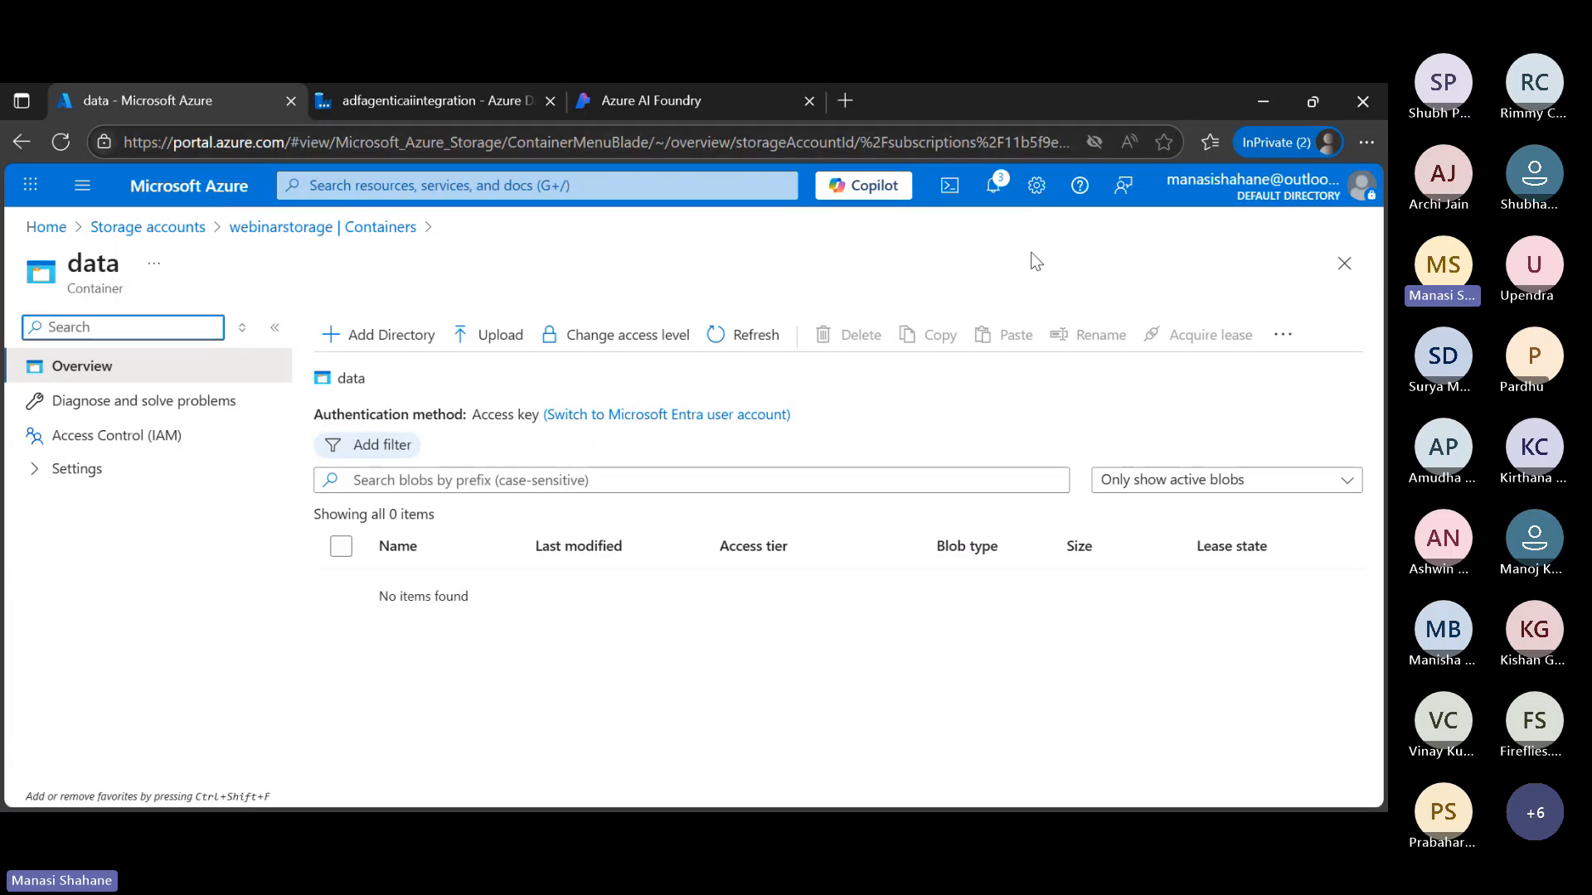
# Back in Azure Data Factory, choose the data container as the DestinationDataset file path and create the dataset
pyautogui.click(1302, 110)
pyautogui.click(558, 46)
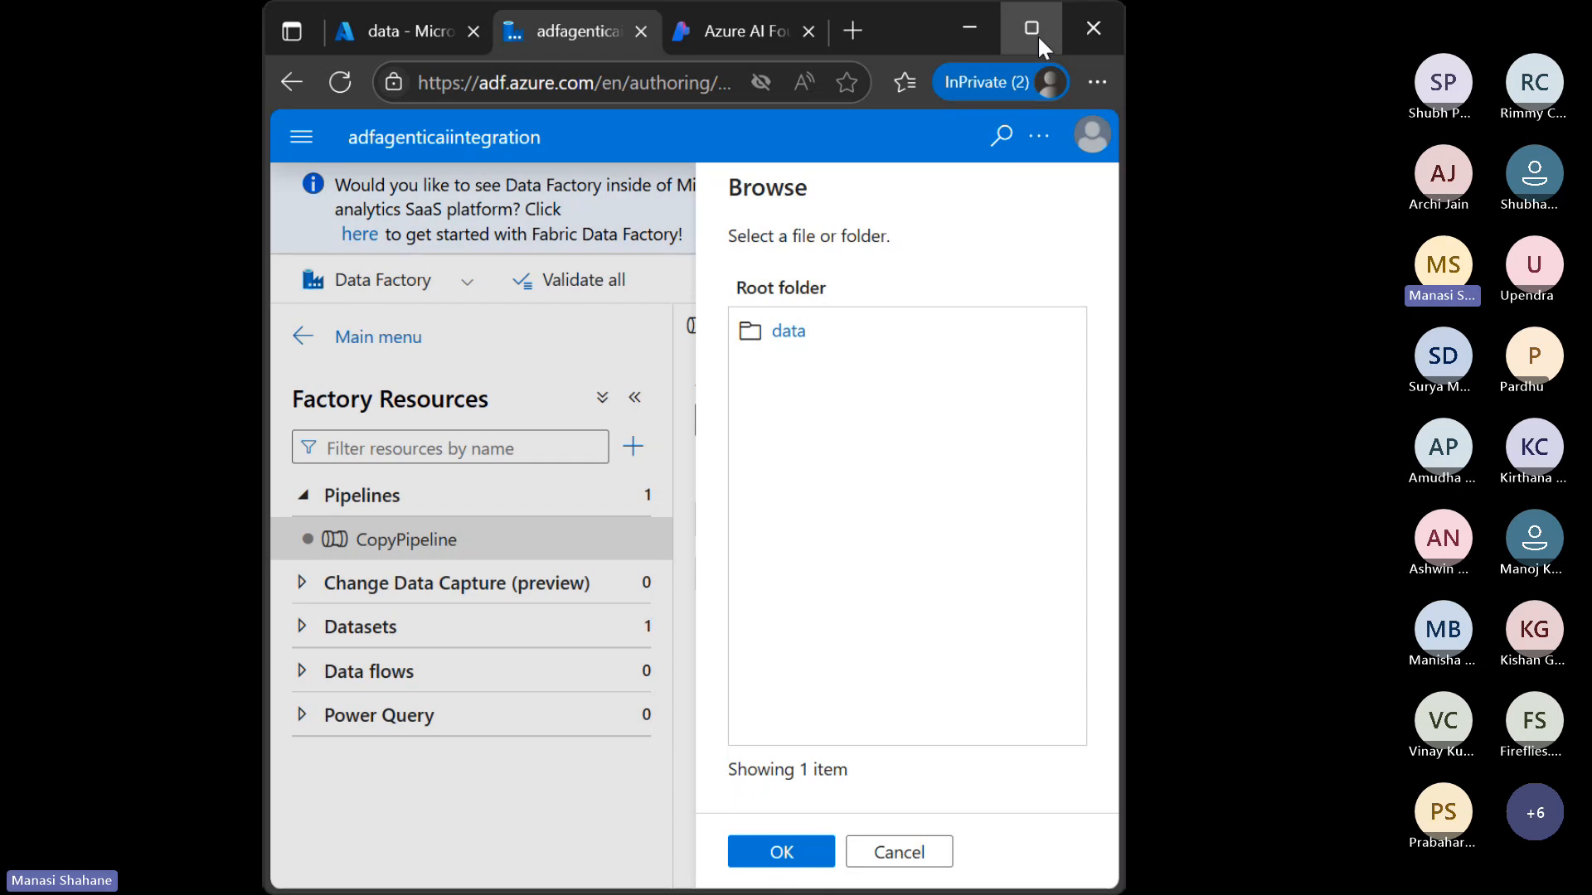
pyautogui.click(1031, 29)
pyautogui.click(811, 345)
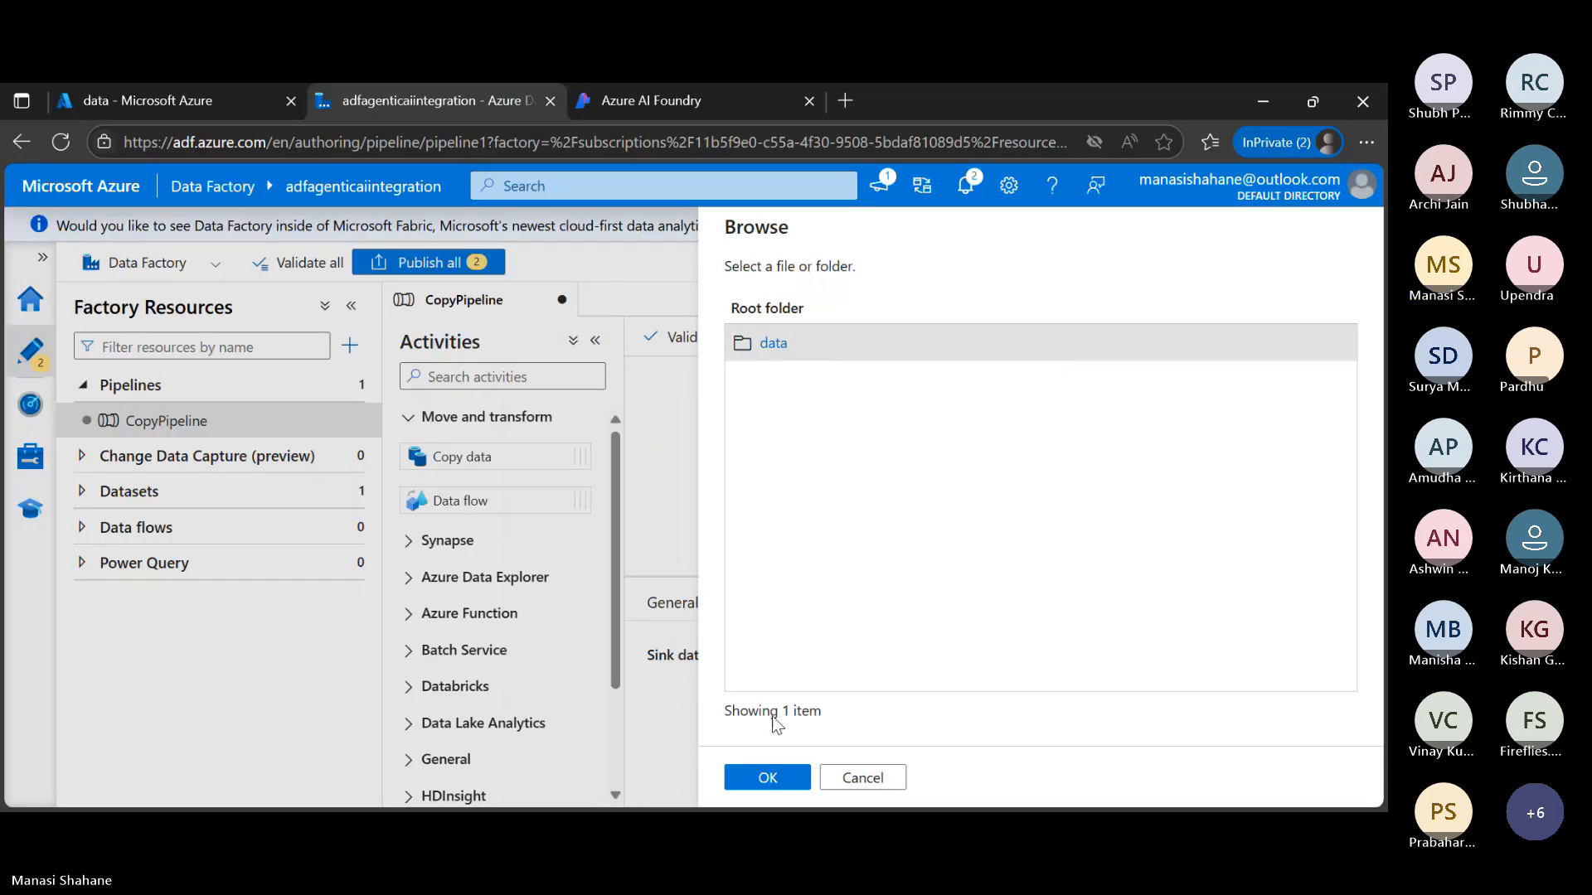
pyautogui.click(789, 777)
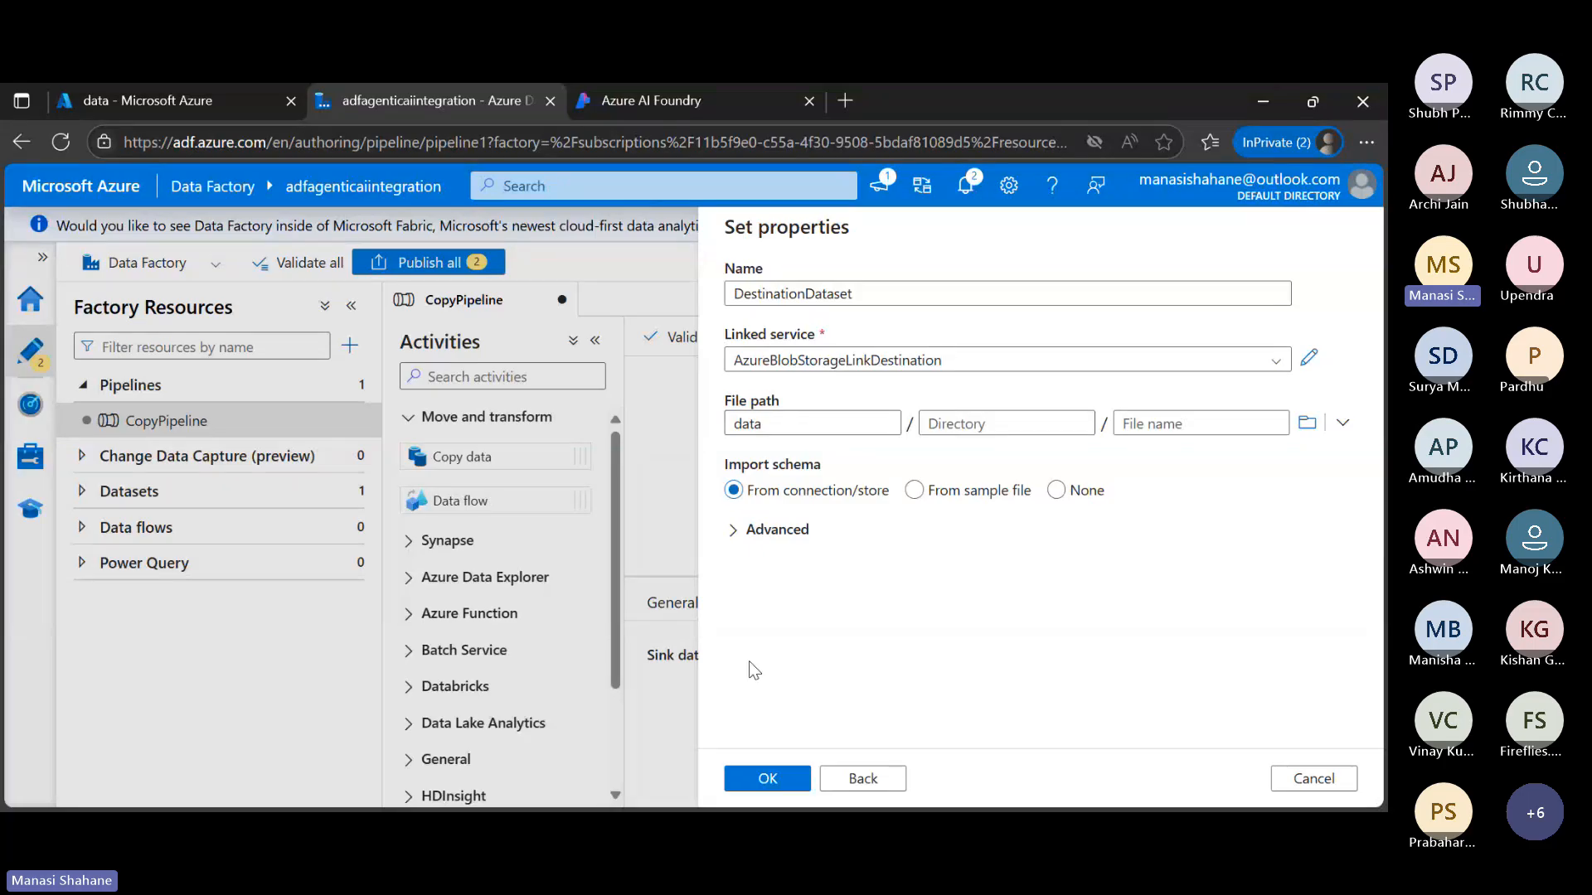
pyautogui.click(767, 778)
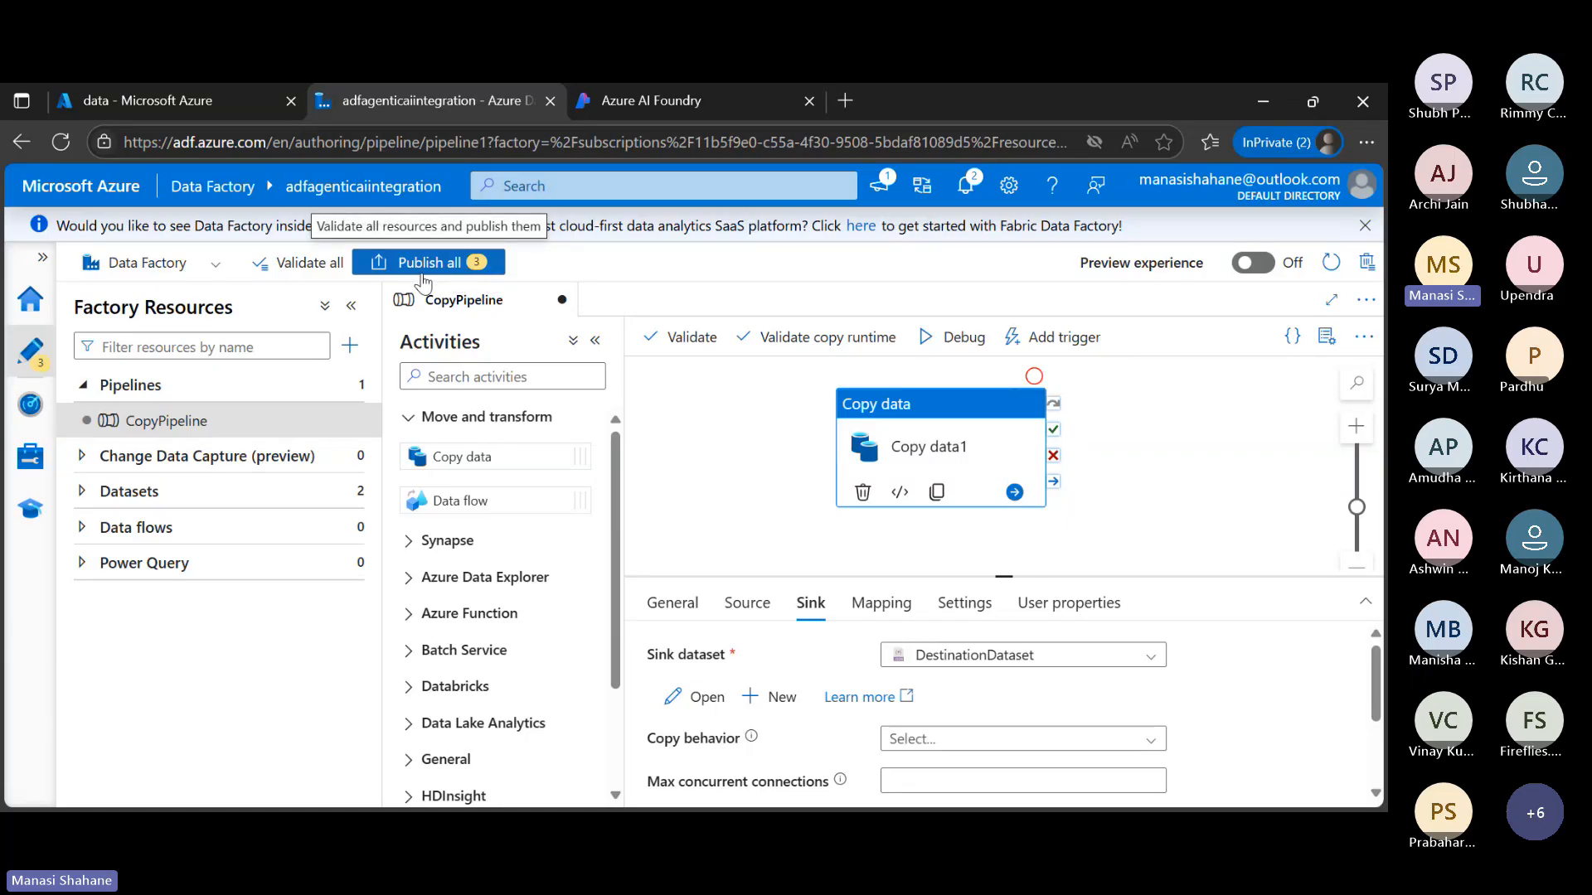
# Start a debug run of CopyPipeline and check the Copy data1 activity's status in the run output
pyautogui.click(82, 496)
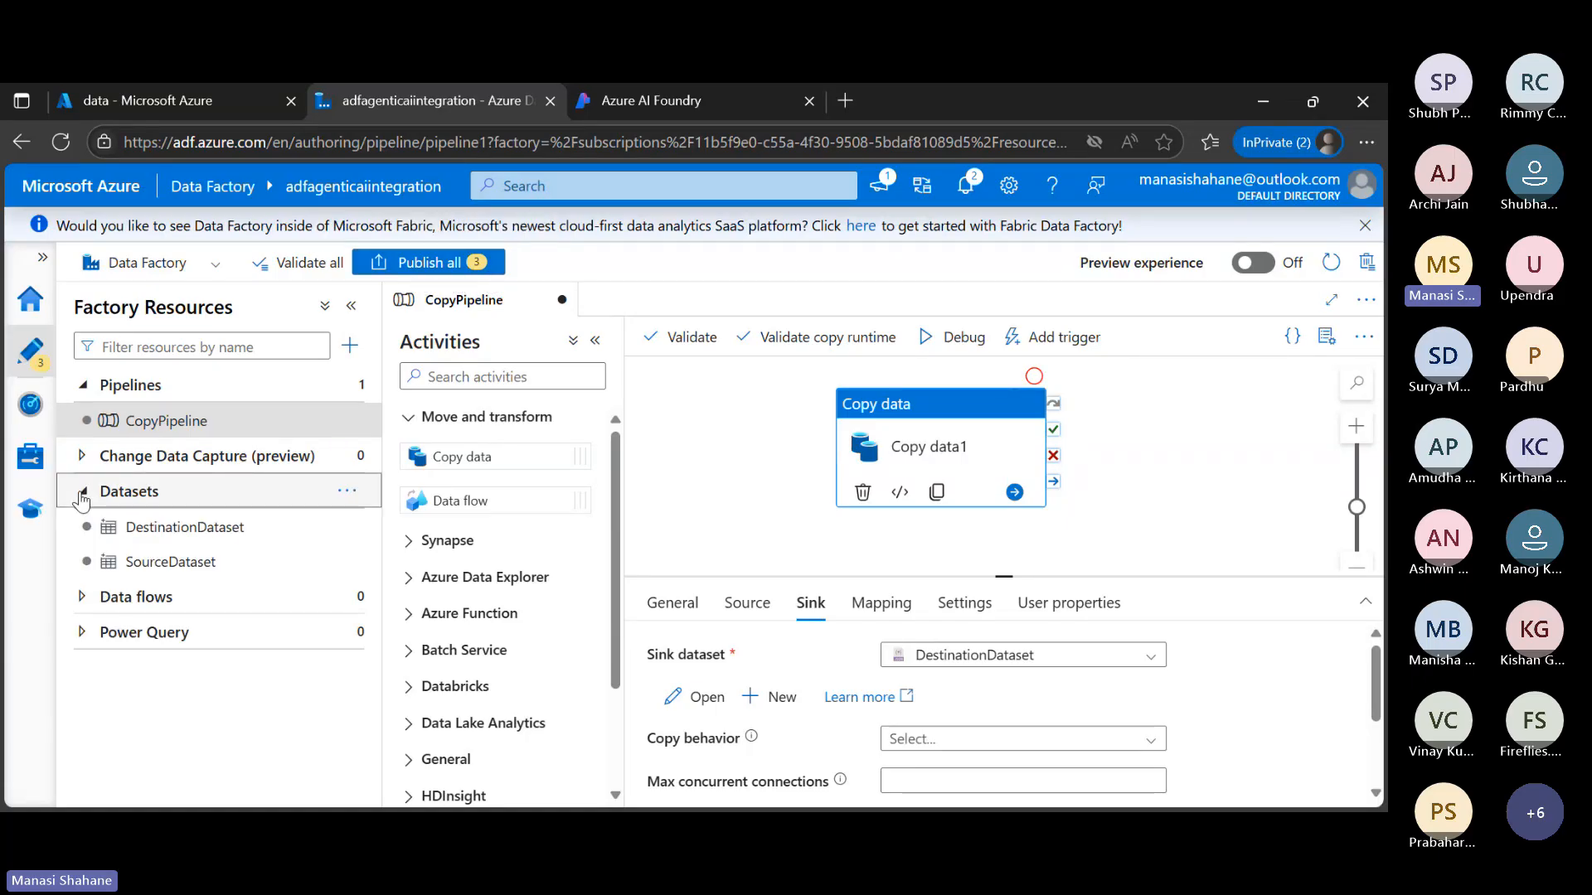
pyautogui.click(135, 437)
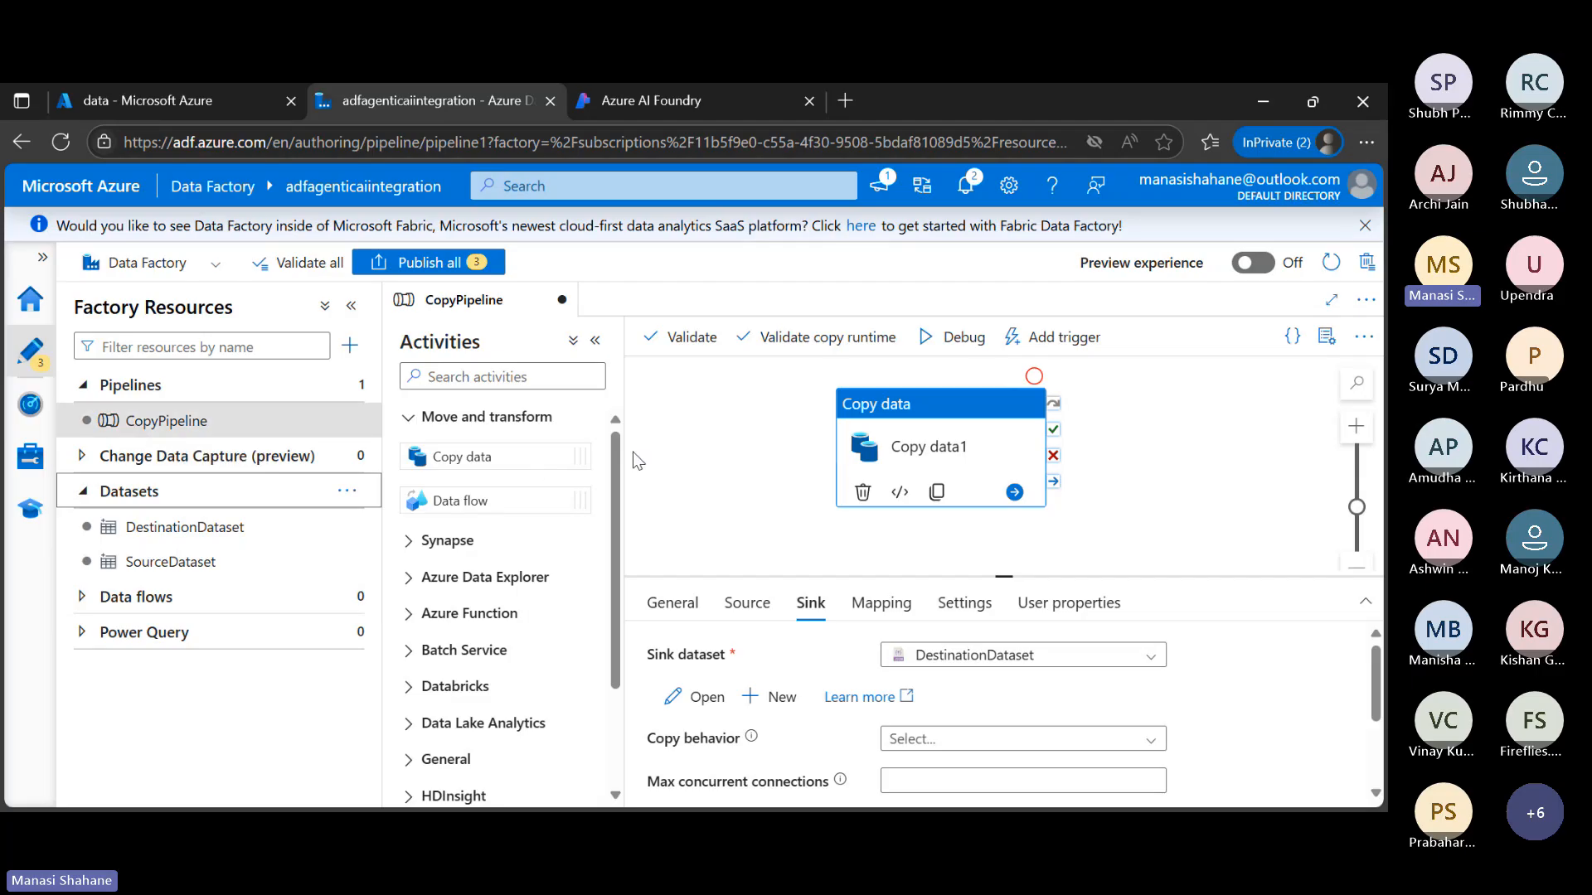
pyautogui.click(960, 339)
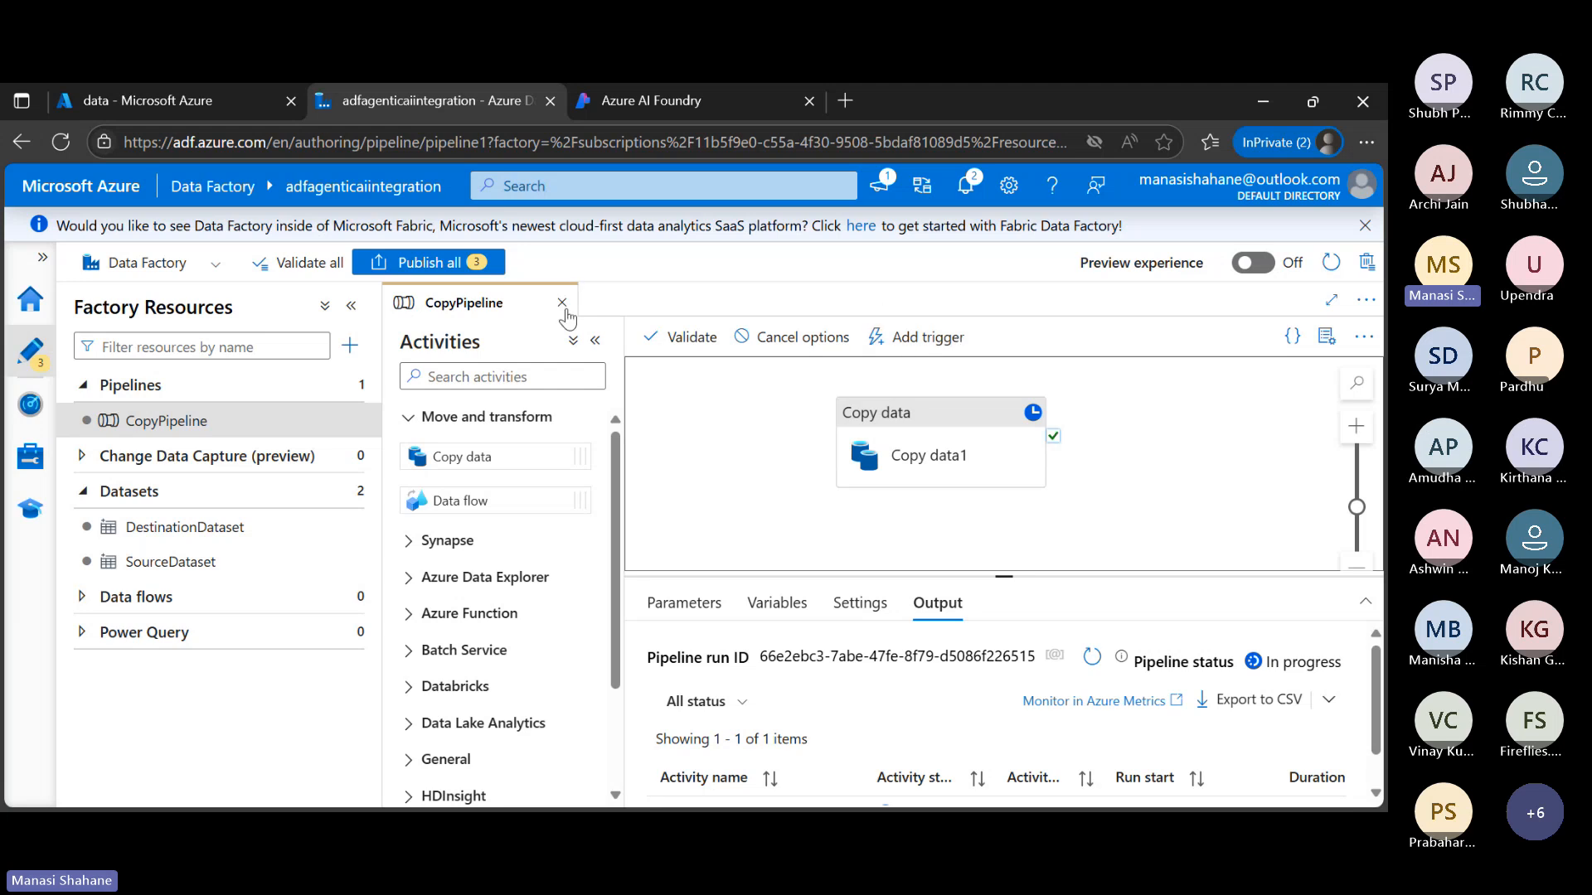
pyautogui.click(596, 342)
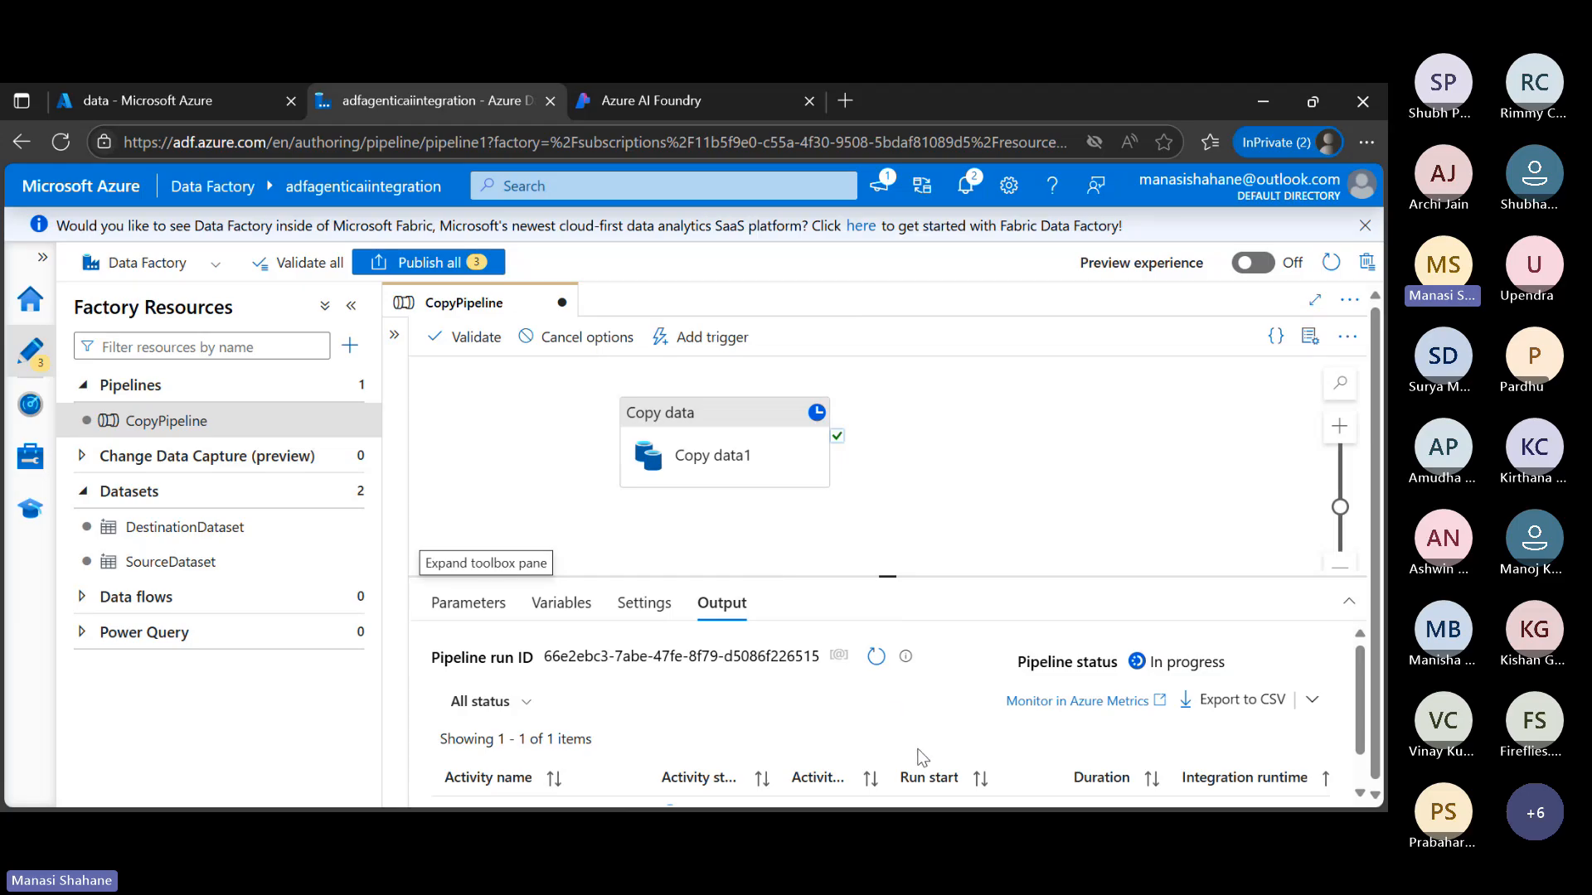
pyautogui.scroll(-1, 919, 756)
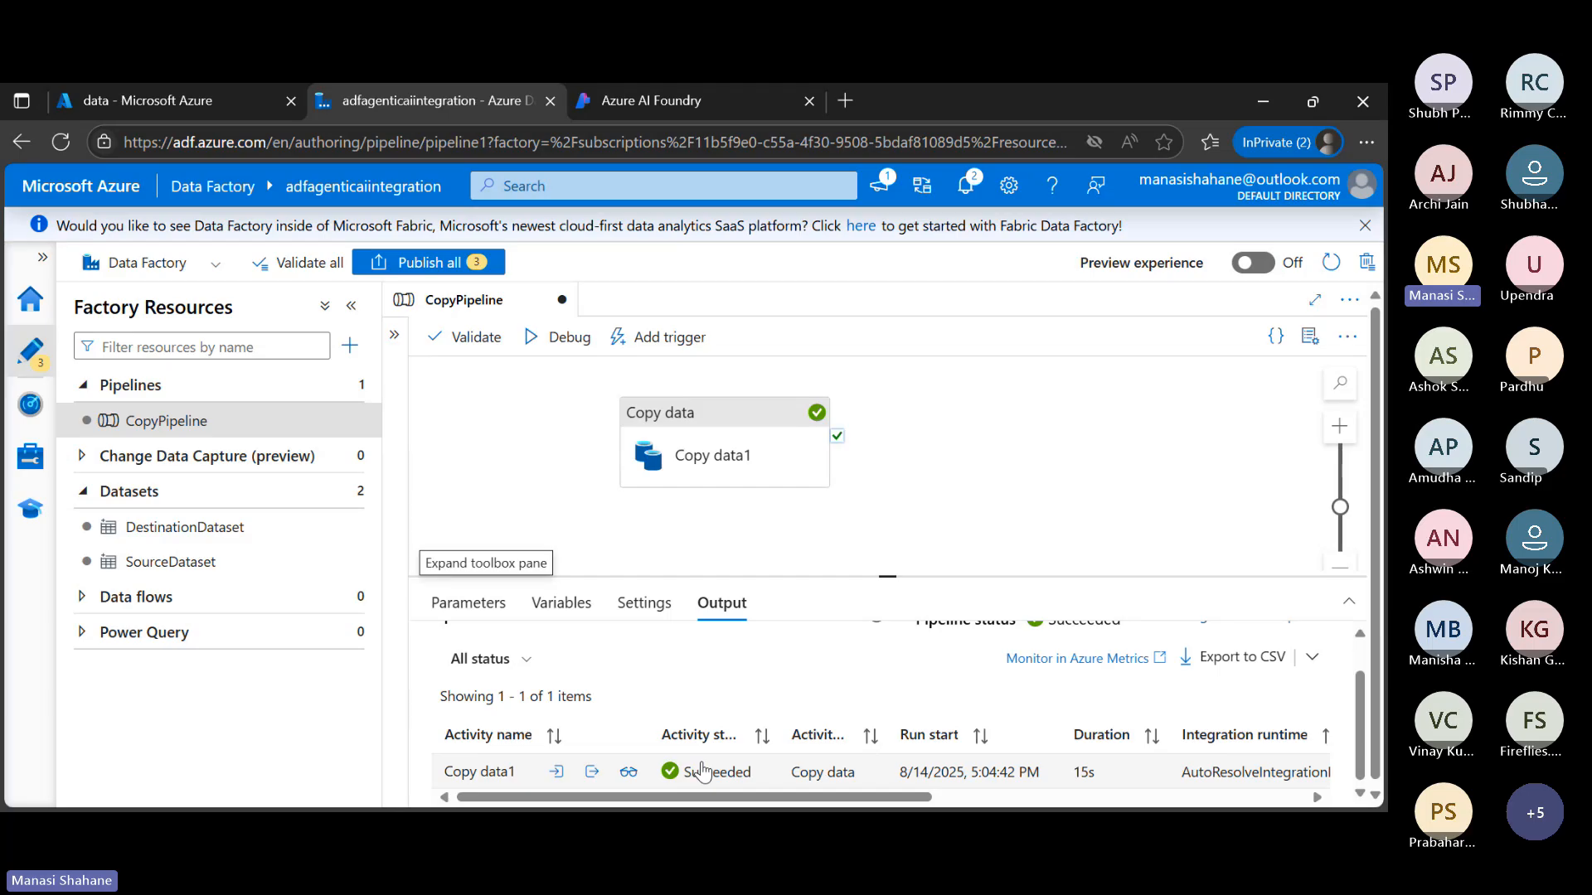
pyautogui.scroll(-1, 724, 779)
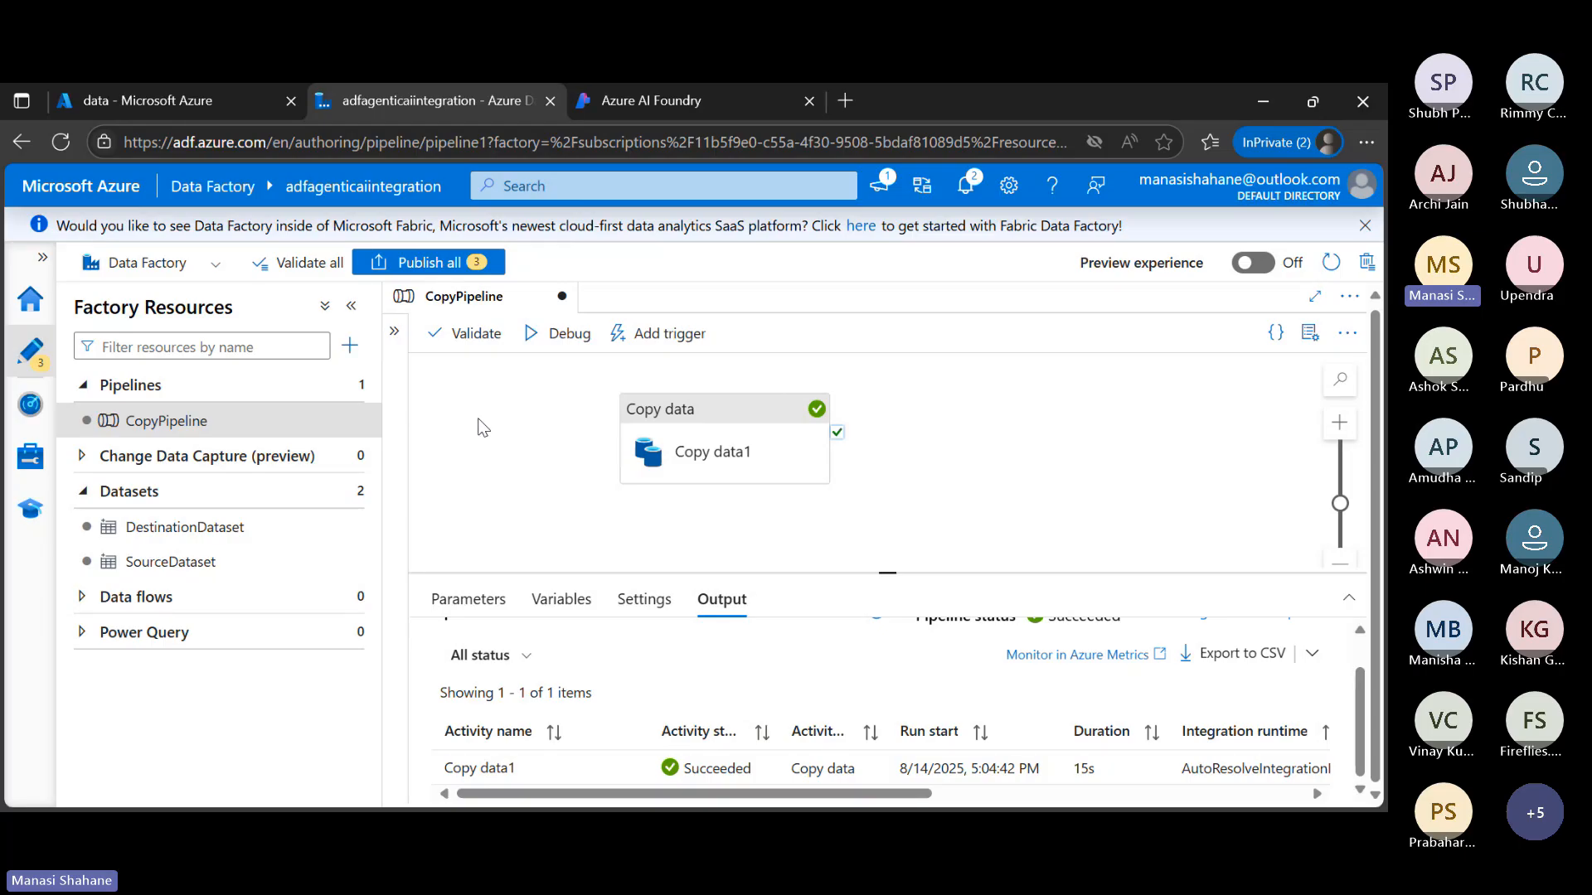
# Switch to the Azure portal, refresh webinarstorage's data container and inspect the contents of customers.json
pyautogui.click(192, 93)
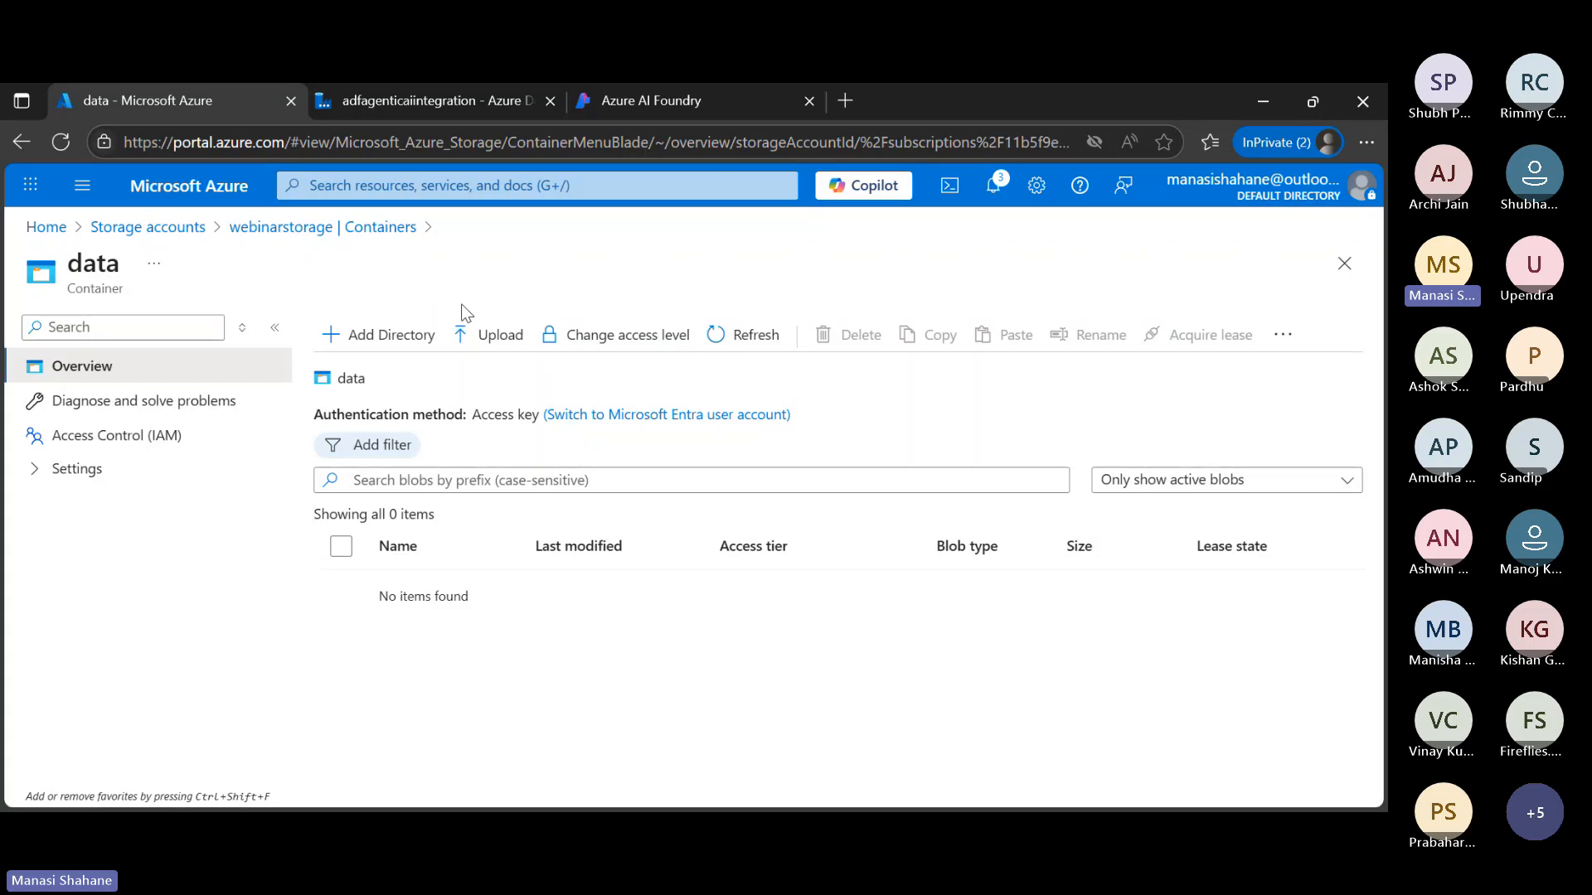
pyautogui.click(755, 335)
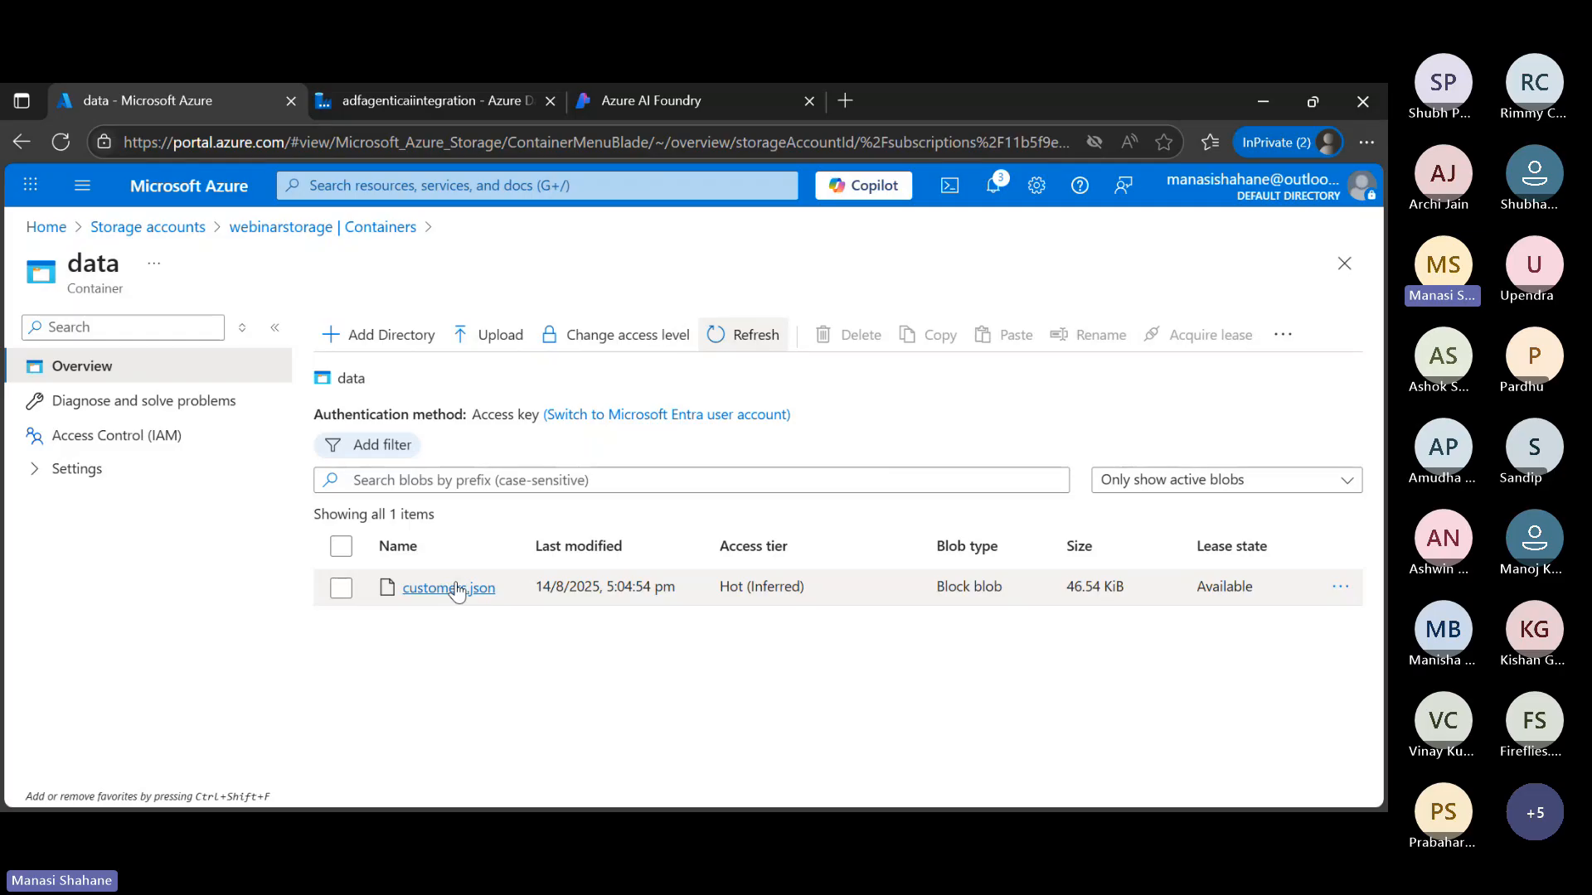
pyautogui.click(457, 589)
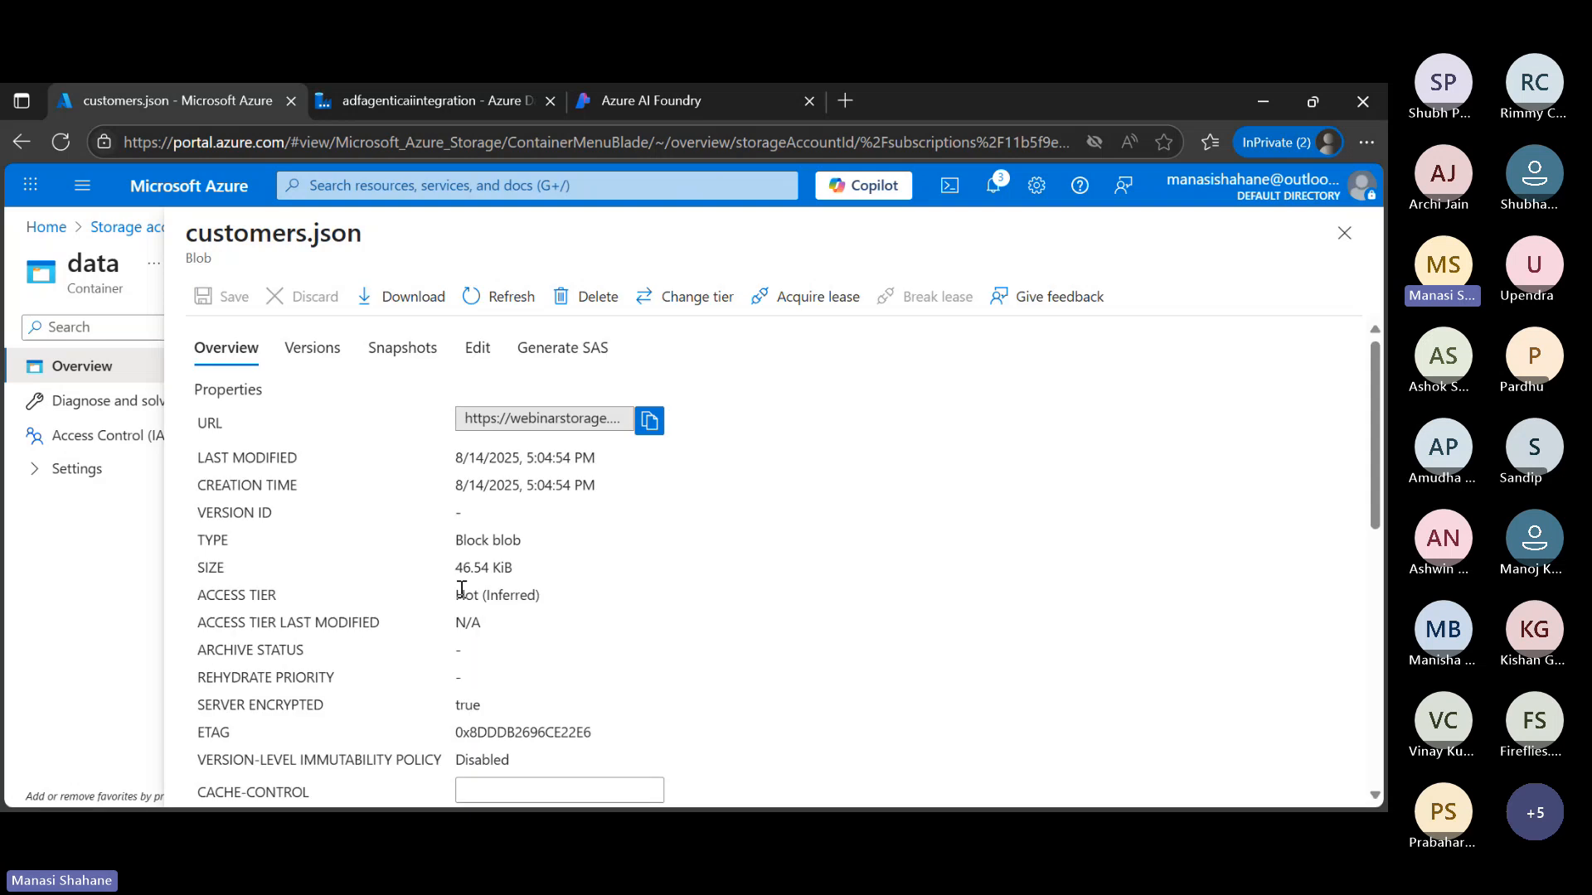
pyautogui.click(482, 353)
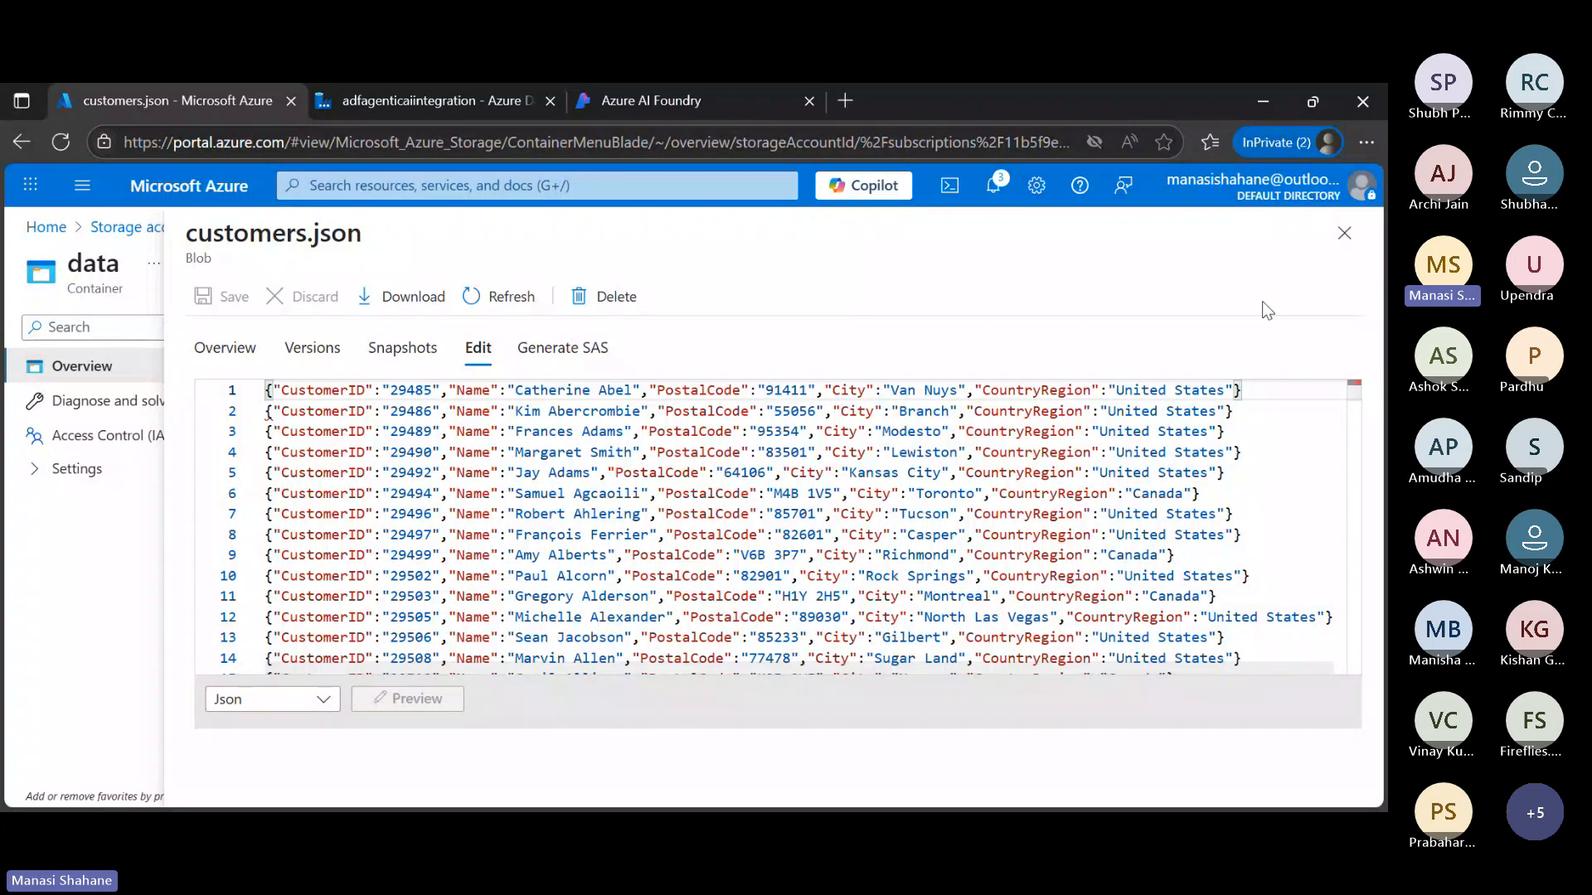
pyautogui.click(1341, 236)
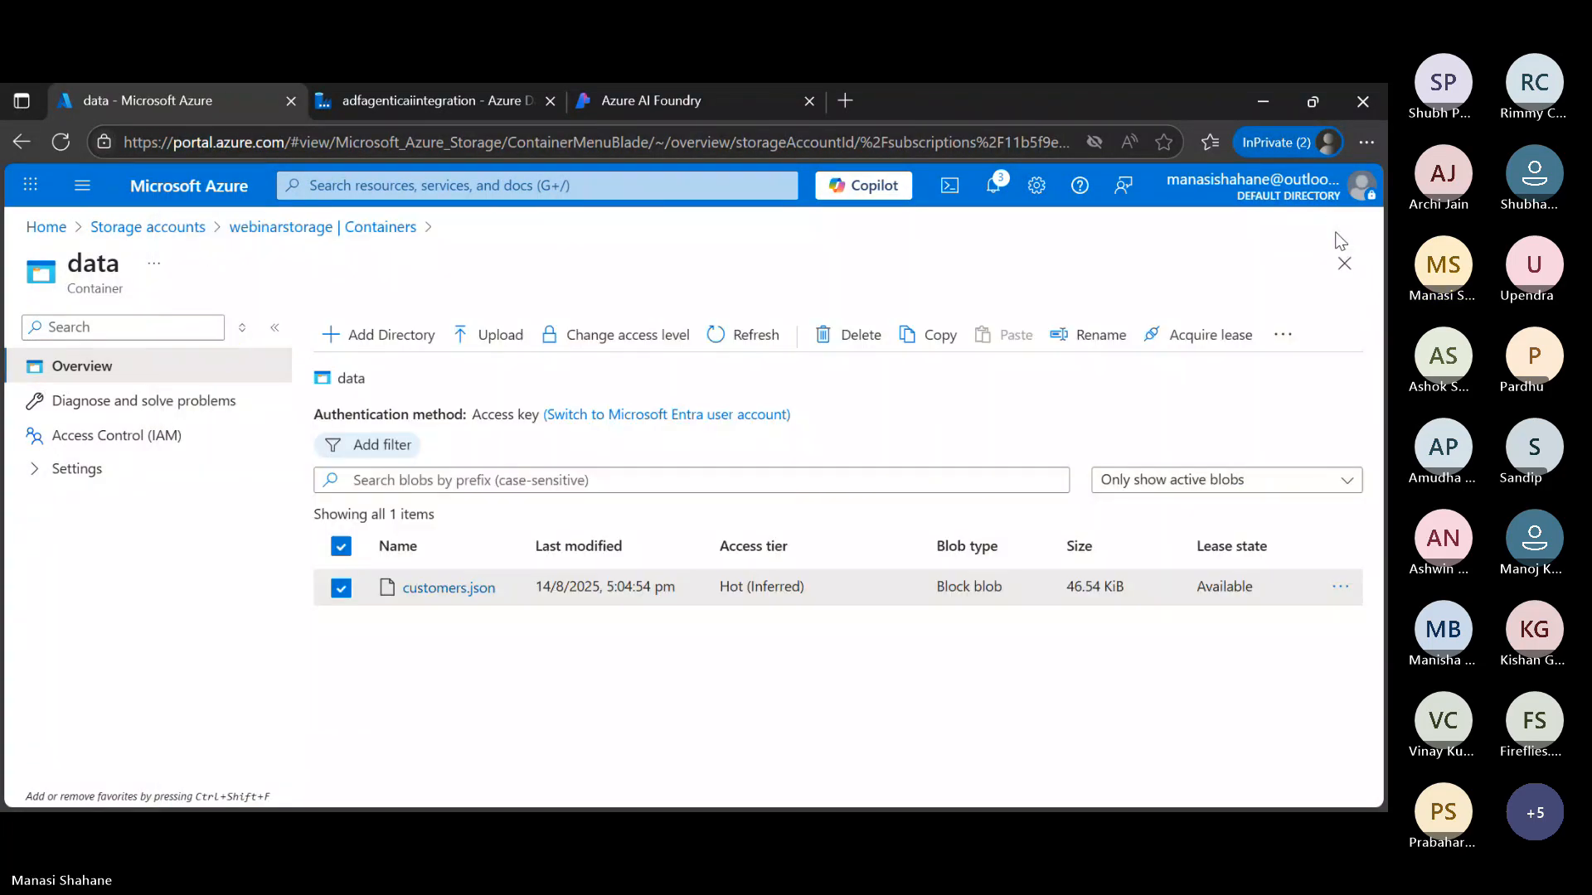
pyautogui.click(340, 588)
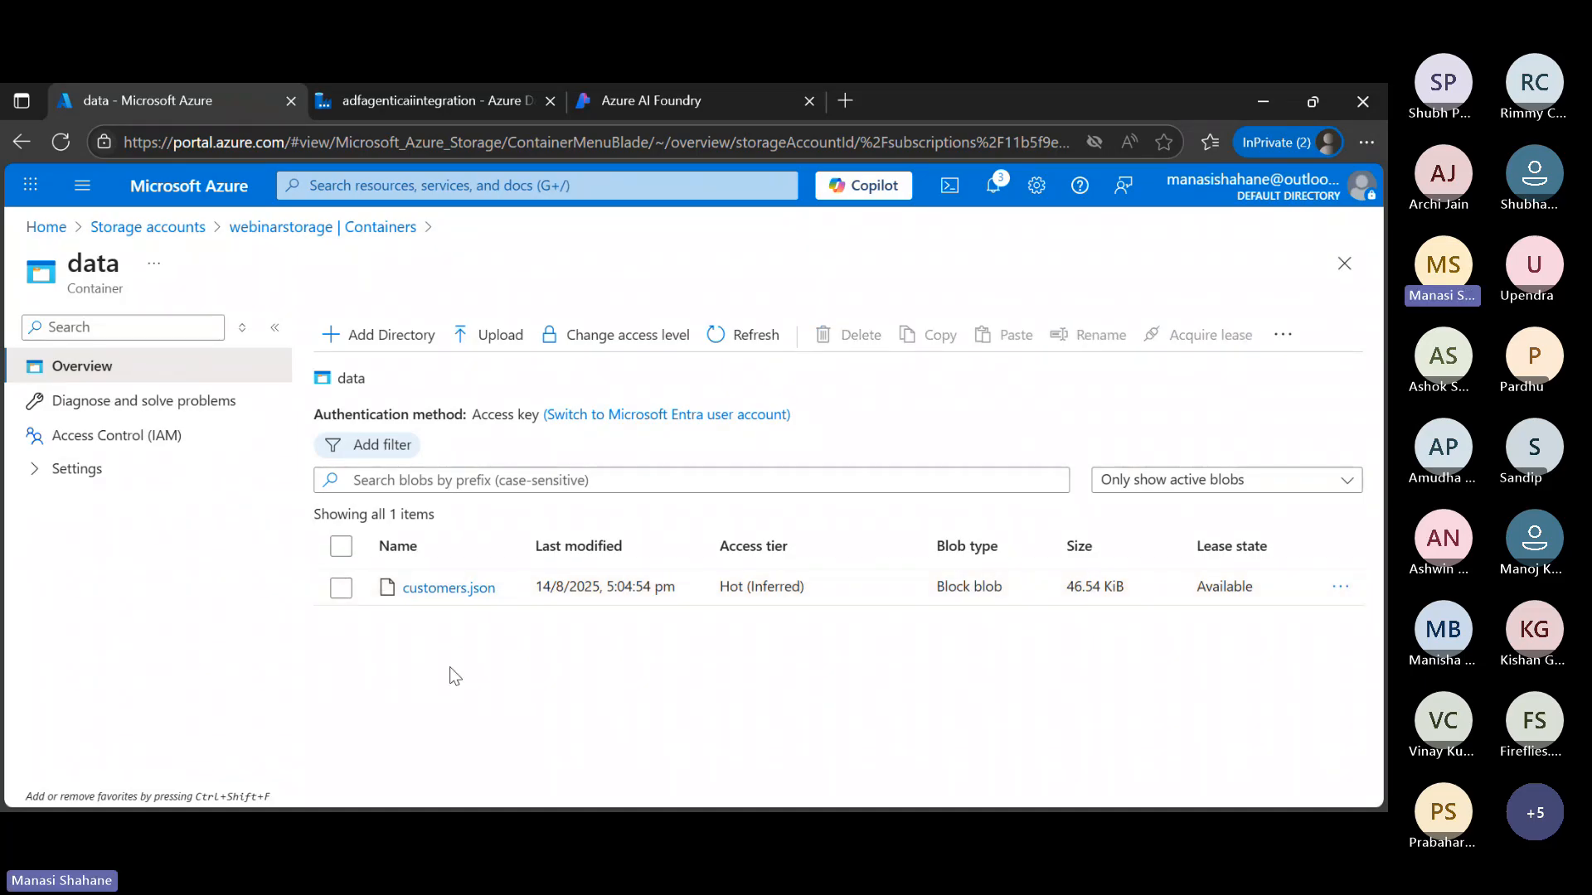
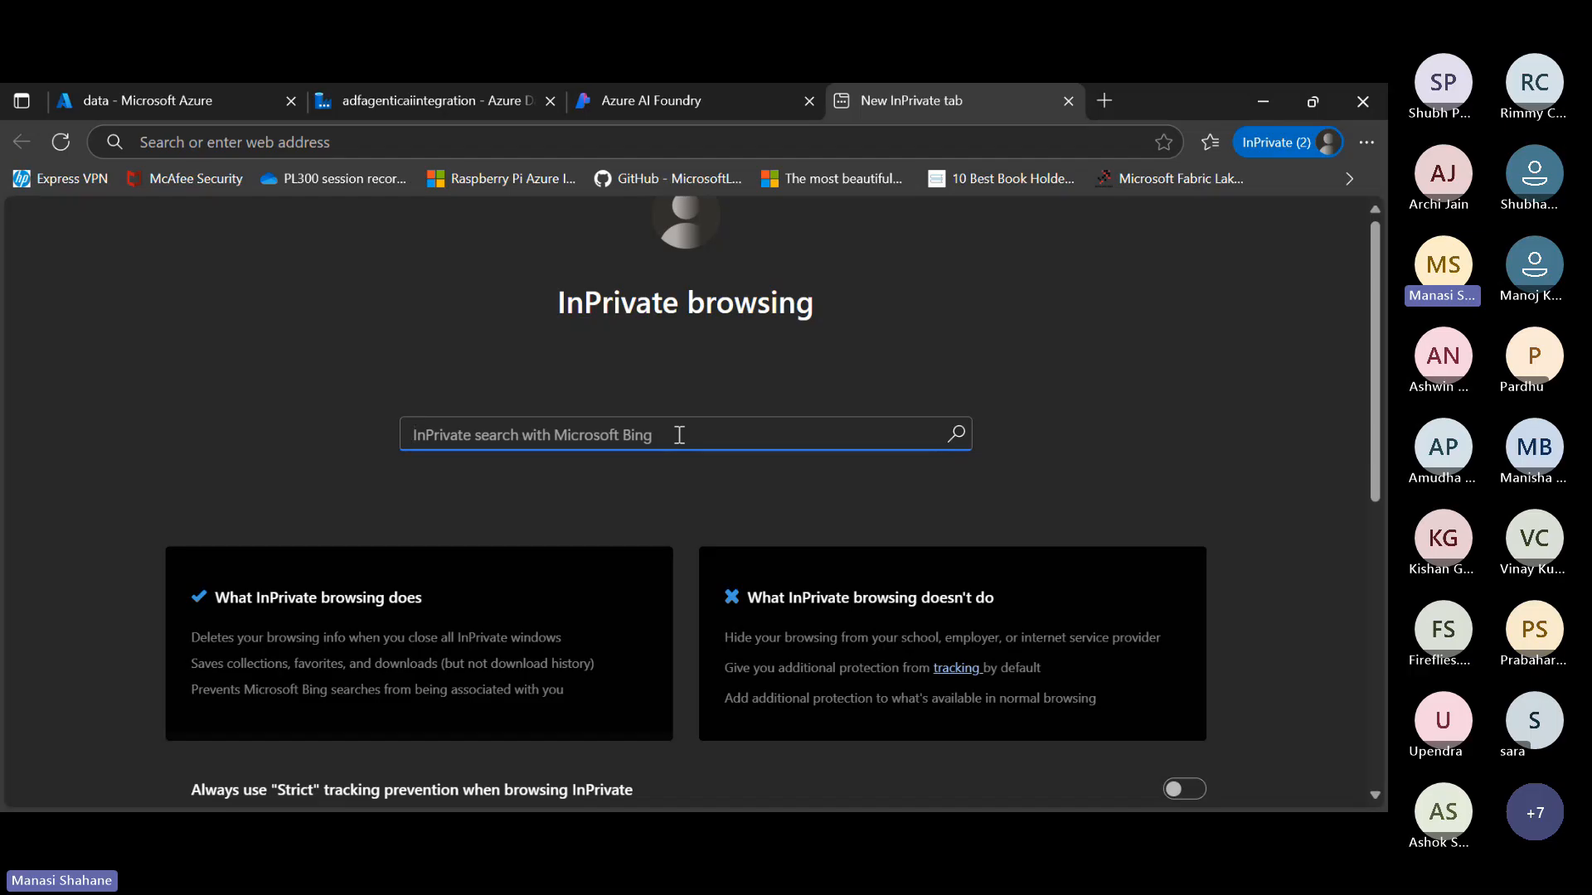
# Search the web for ai.azure.com, close the old Azure AI Foundry tab and open the Azure AI Foundry site from the results
pyautogui.write('ai.azu')
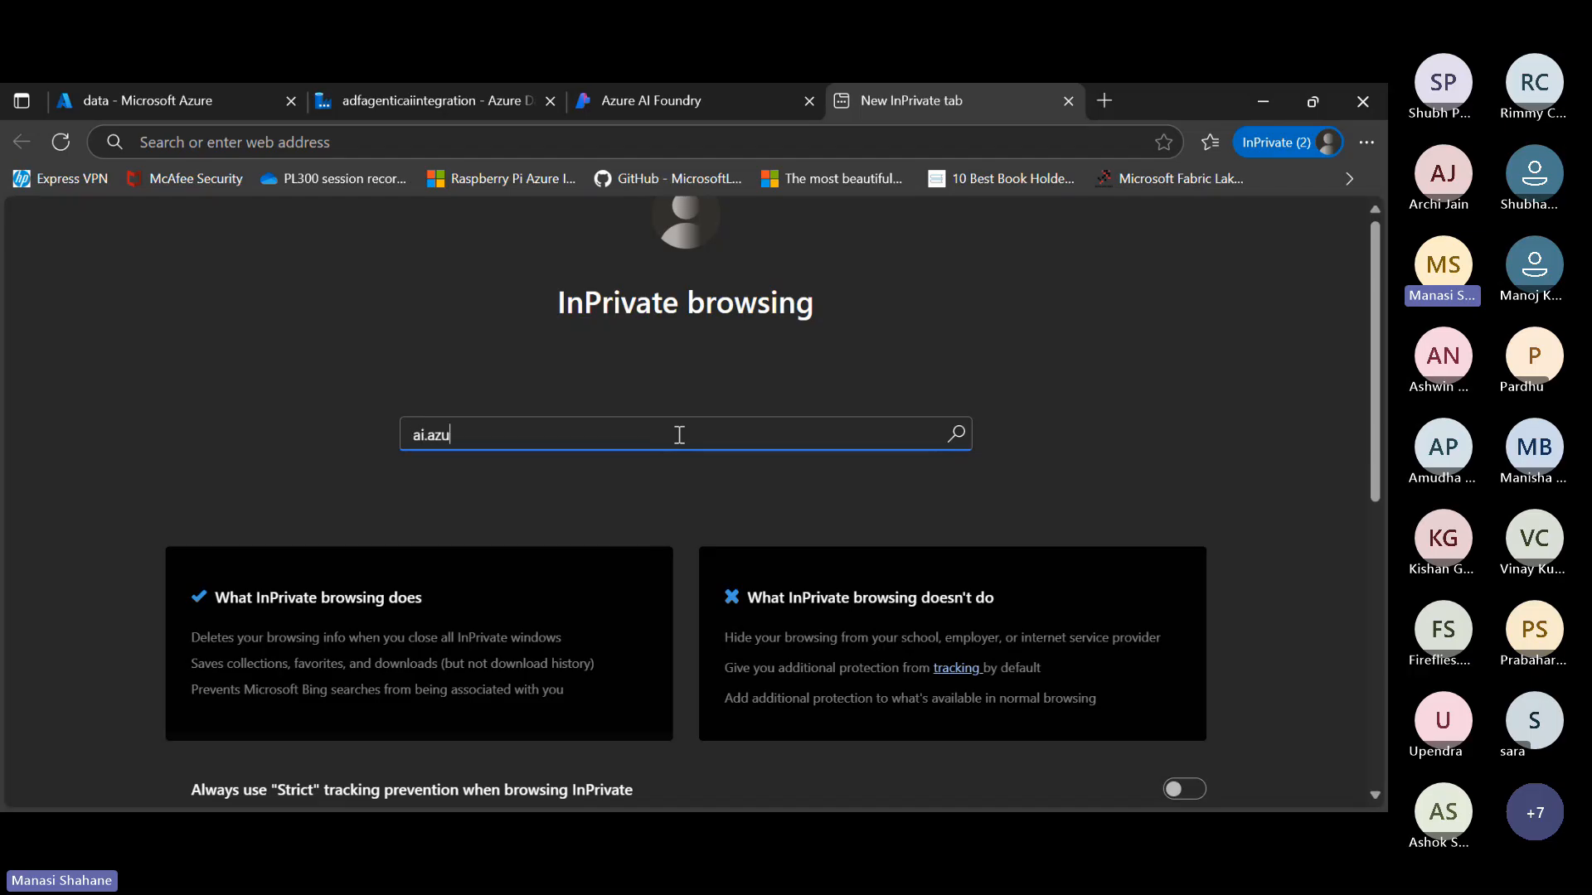
pyautogui.write('re.com')
pyautogui.click(1313, 102)
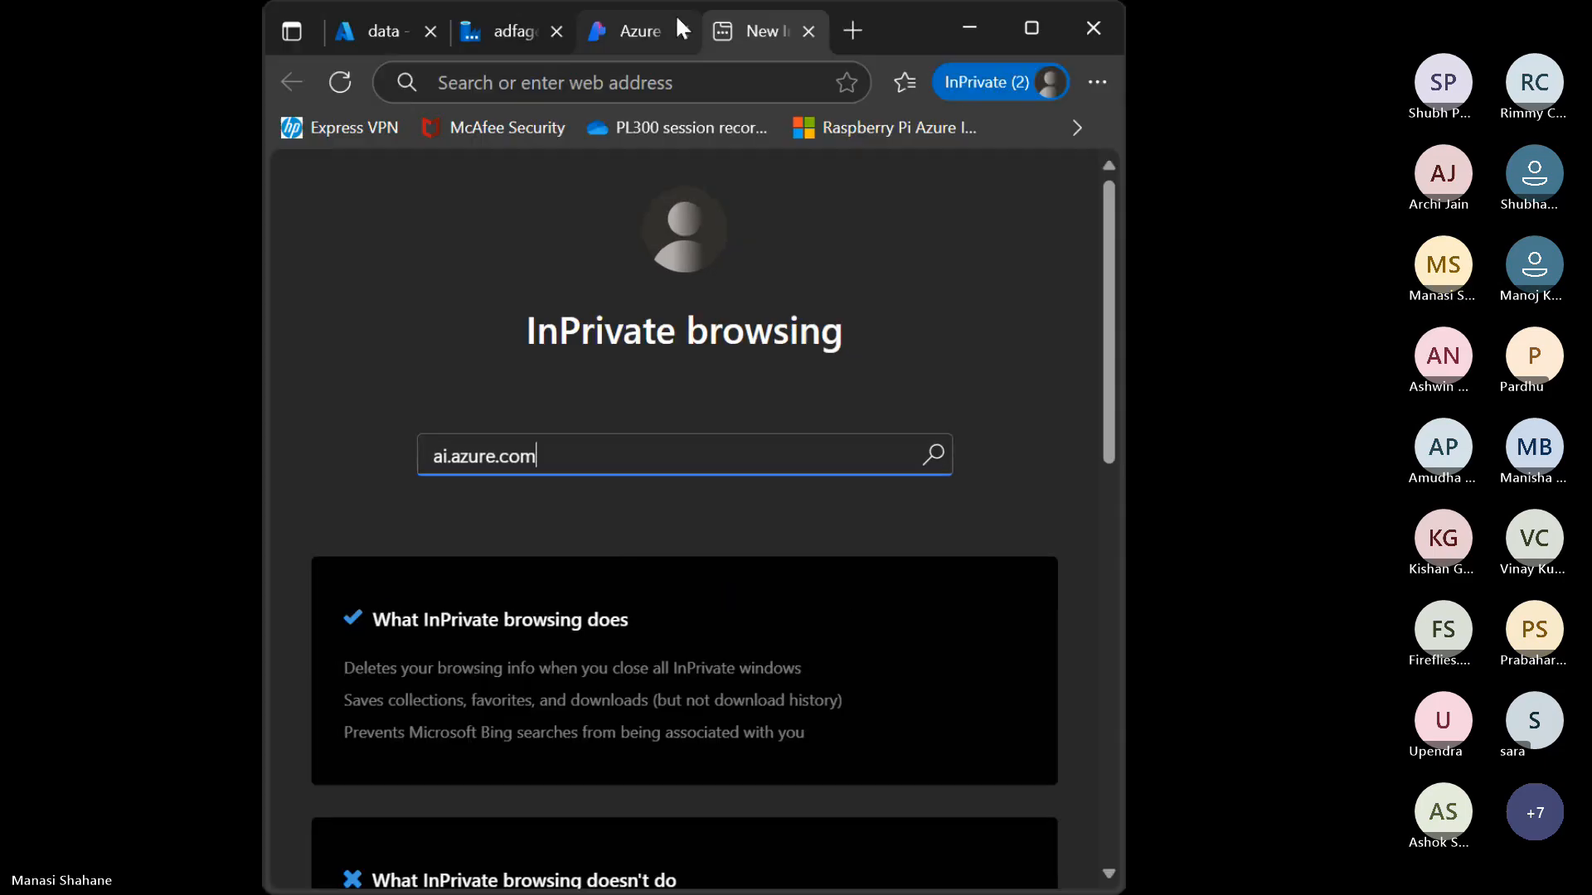
pyautogui.click(683, 31)
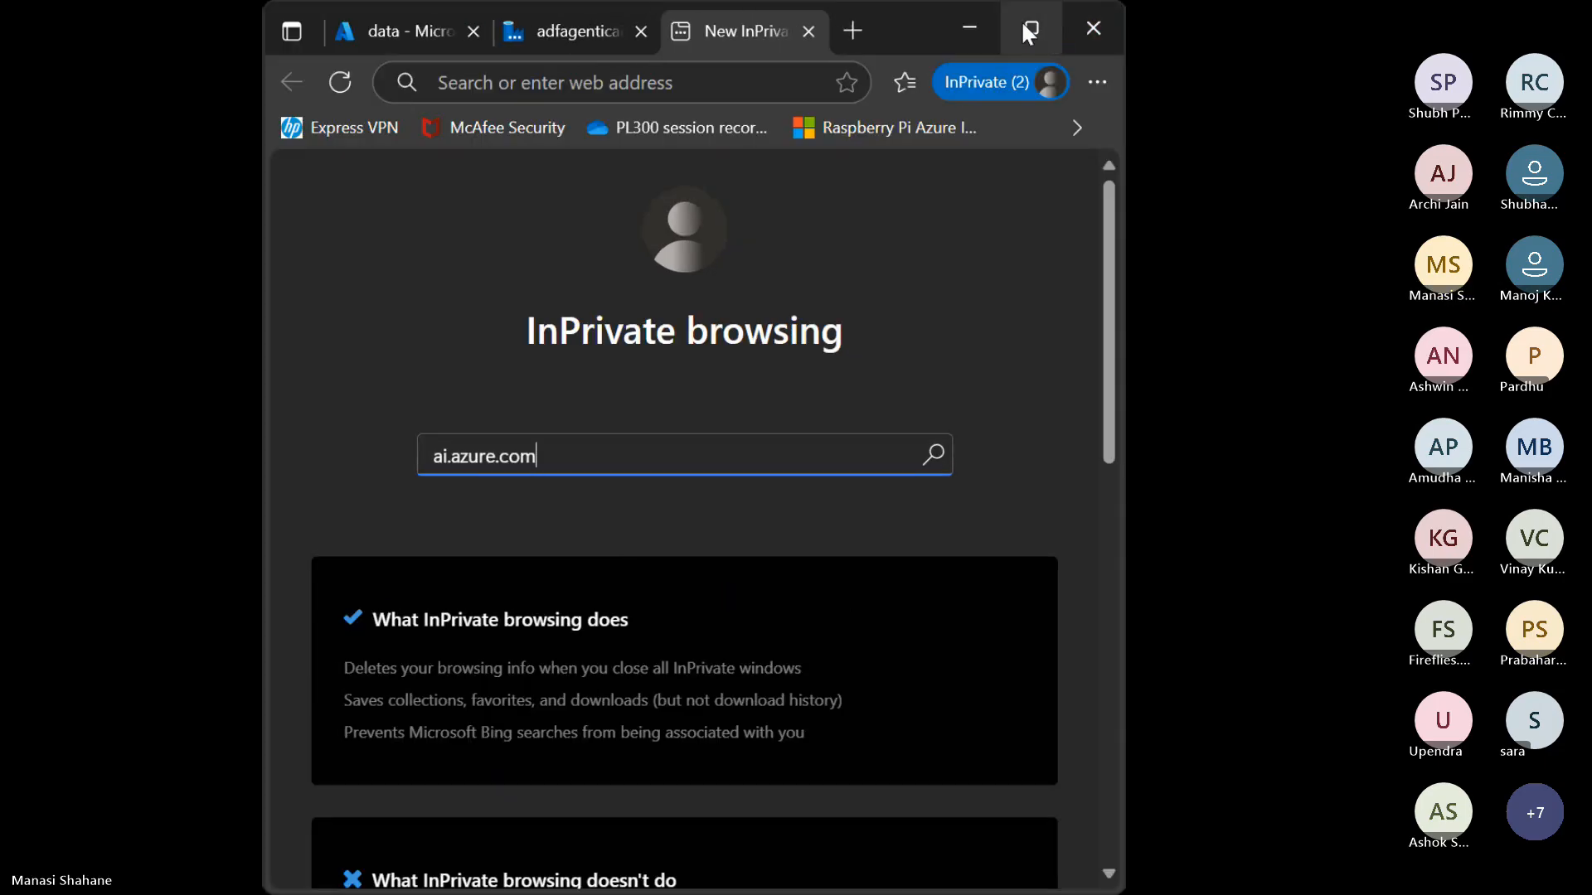
pyautogui.click(1029, 30)
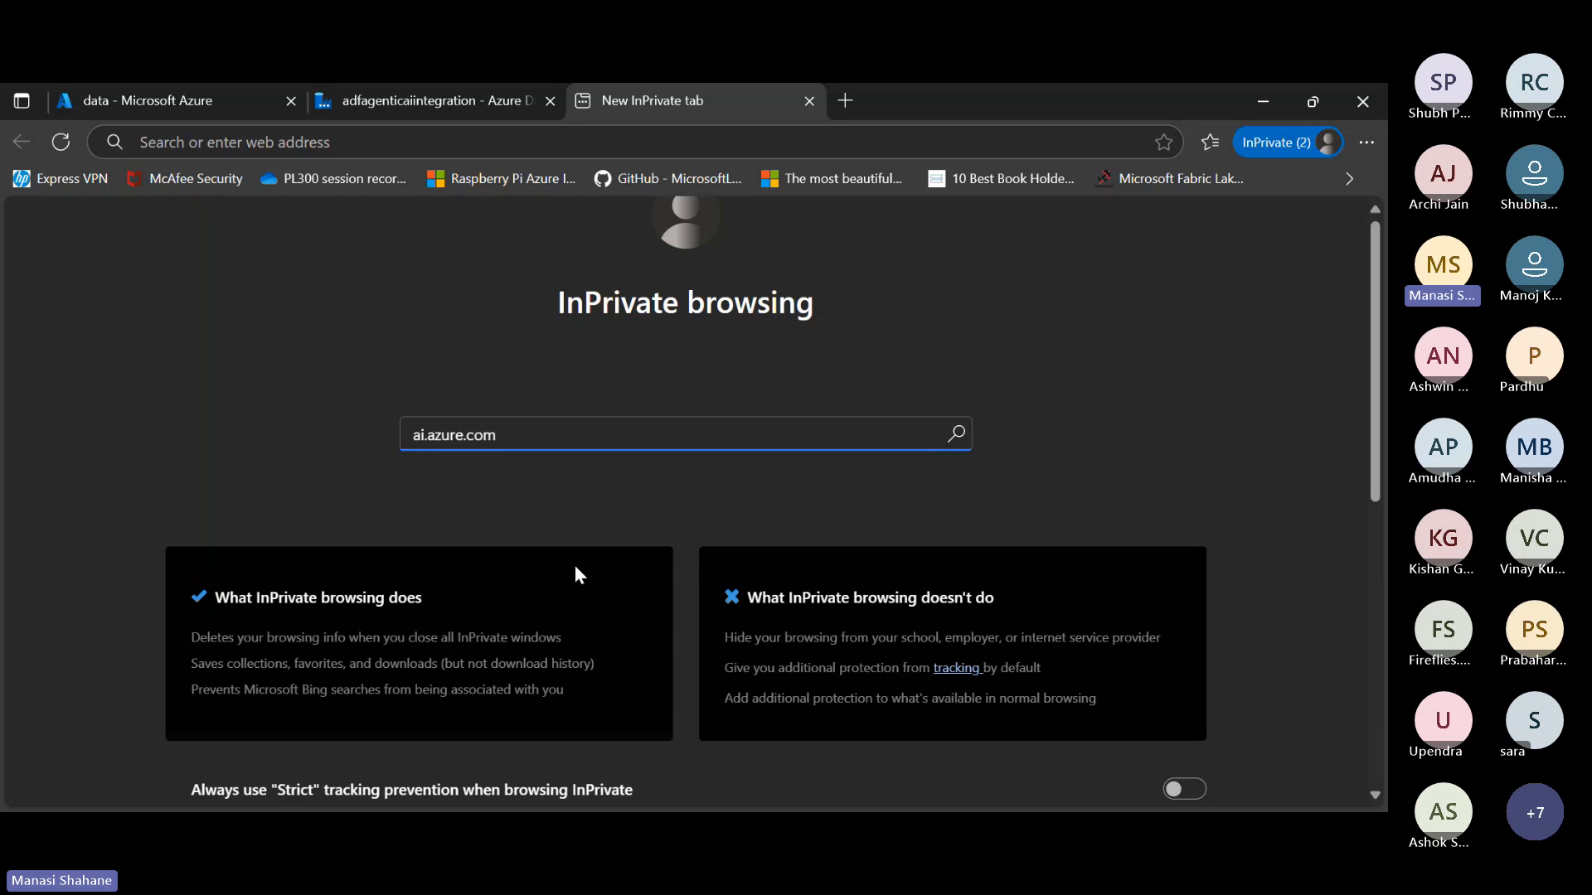
pyautogui.press('Return')
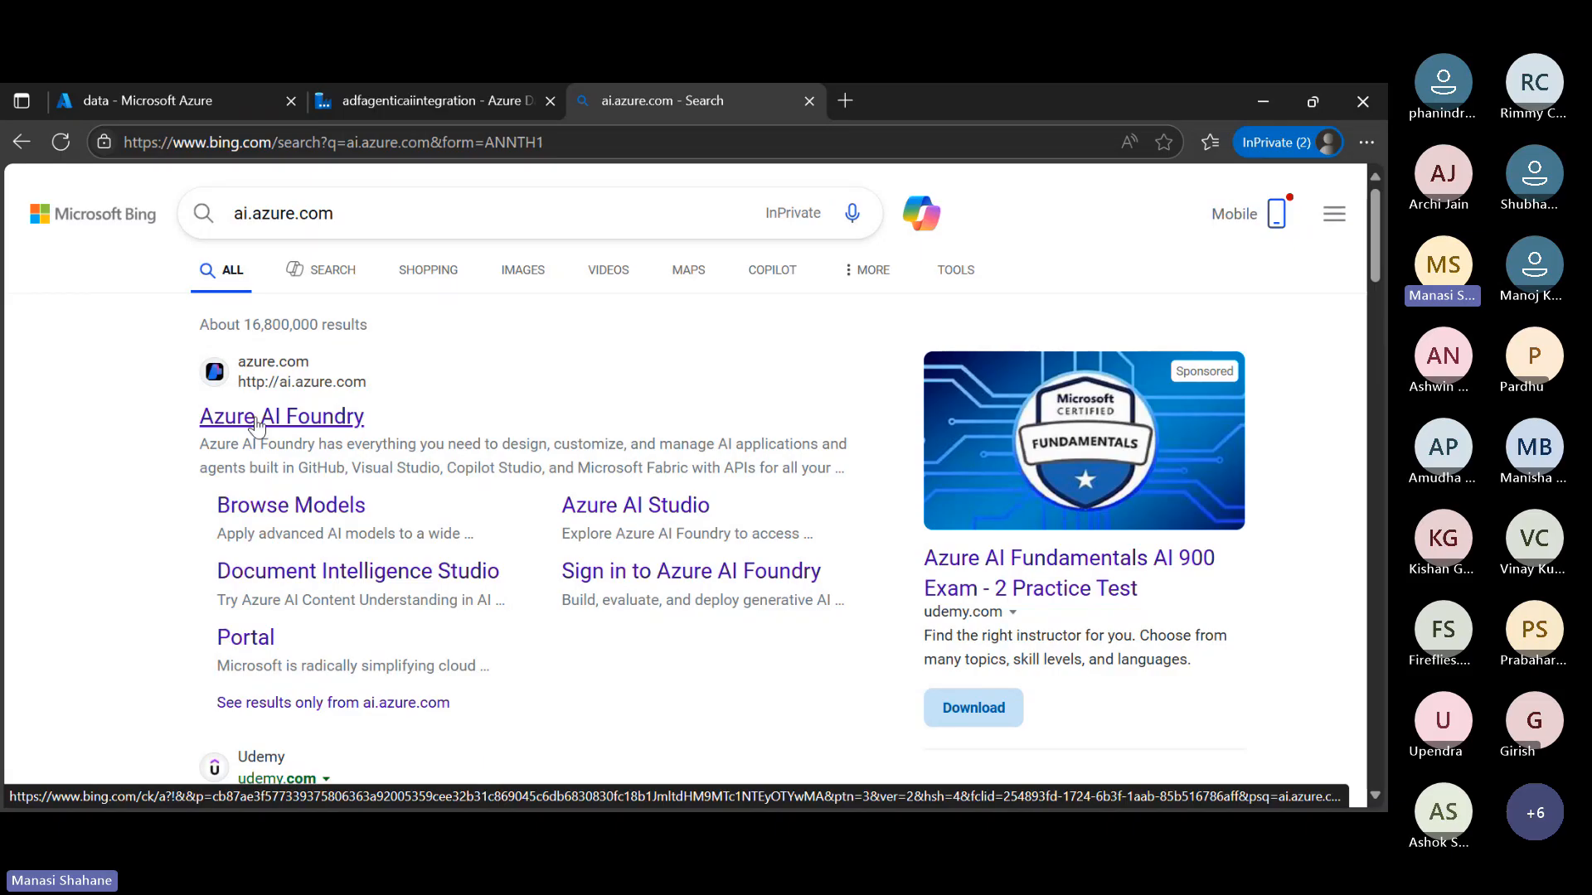
pyautogui.click(256, 420)
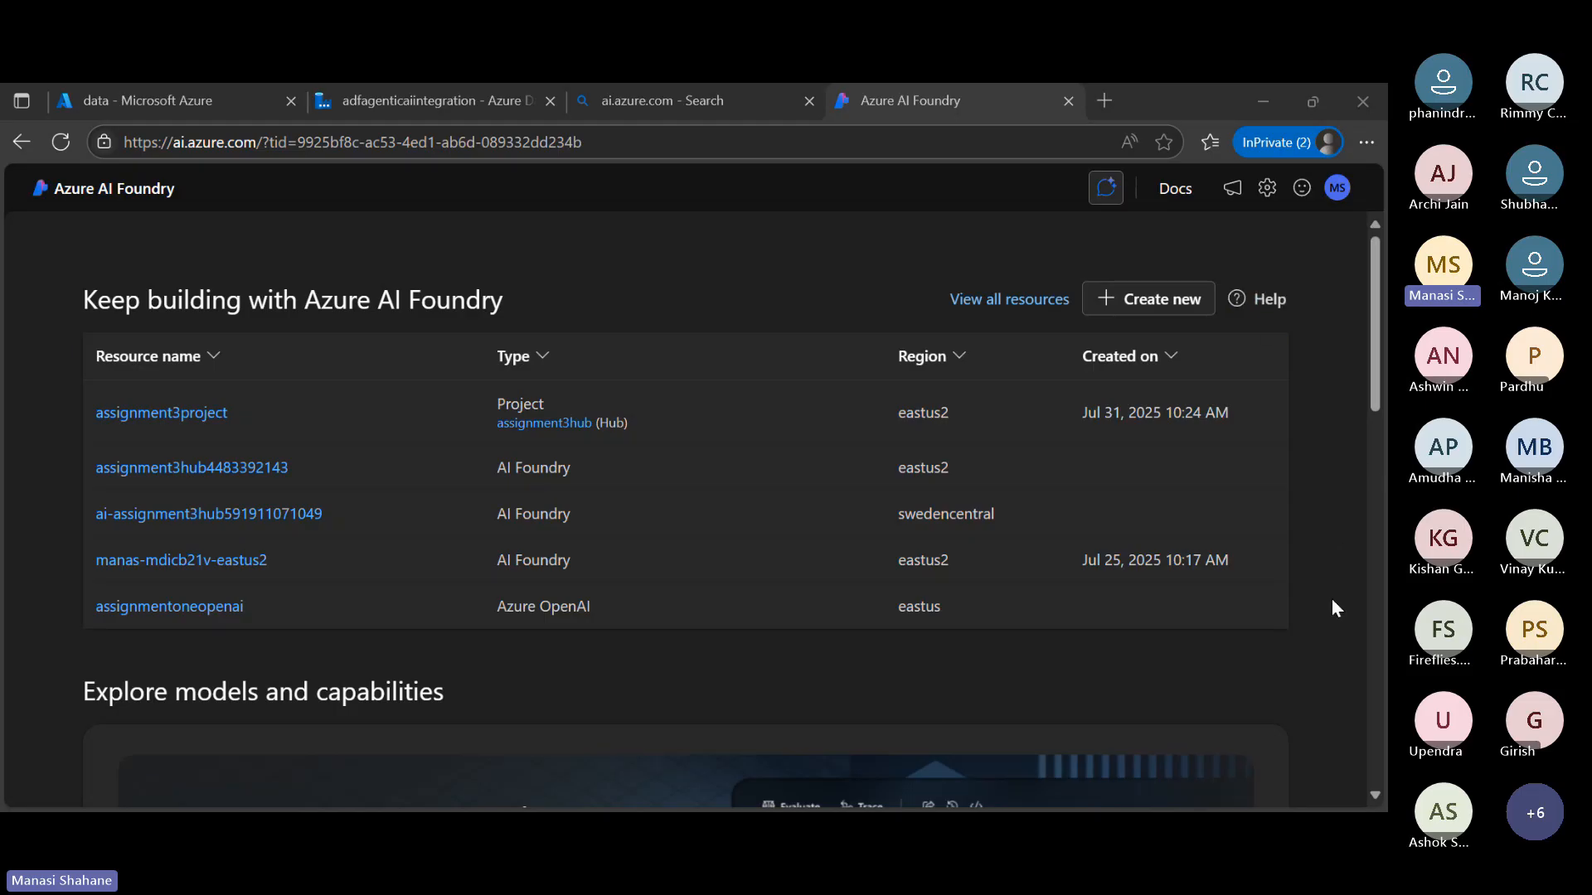
# Look over the Azure AI Foundry home page and open the full model catalog from its latest models section
pyautogui.scroll(-6, 1331, 599)
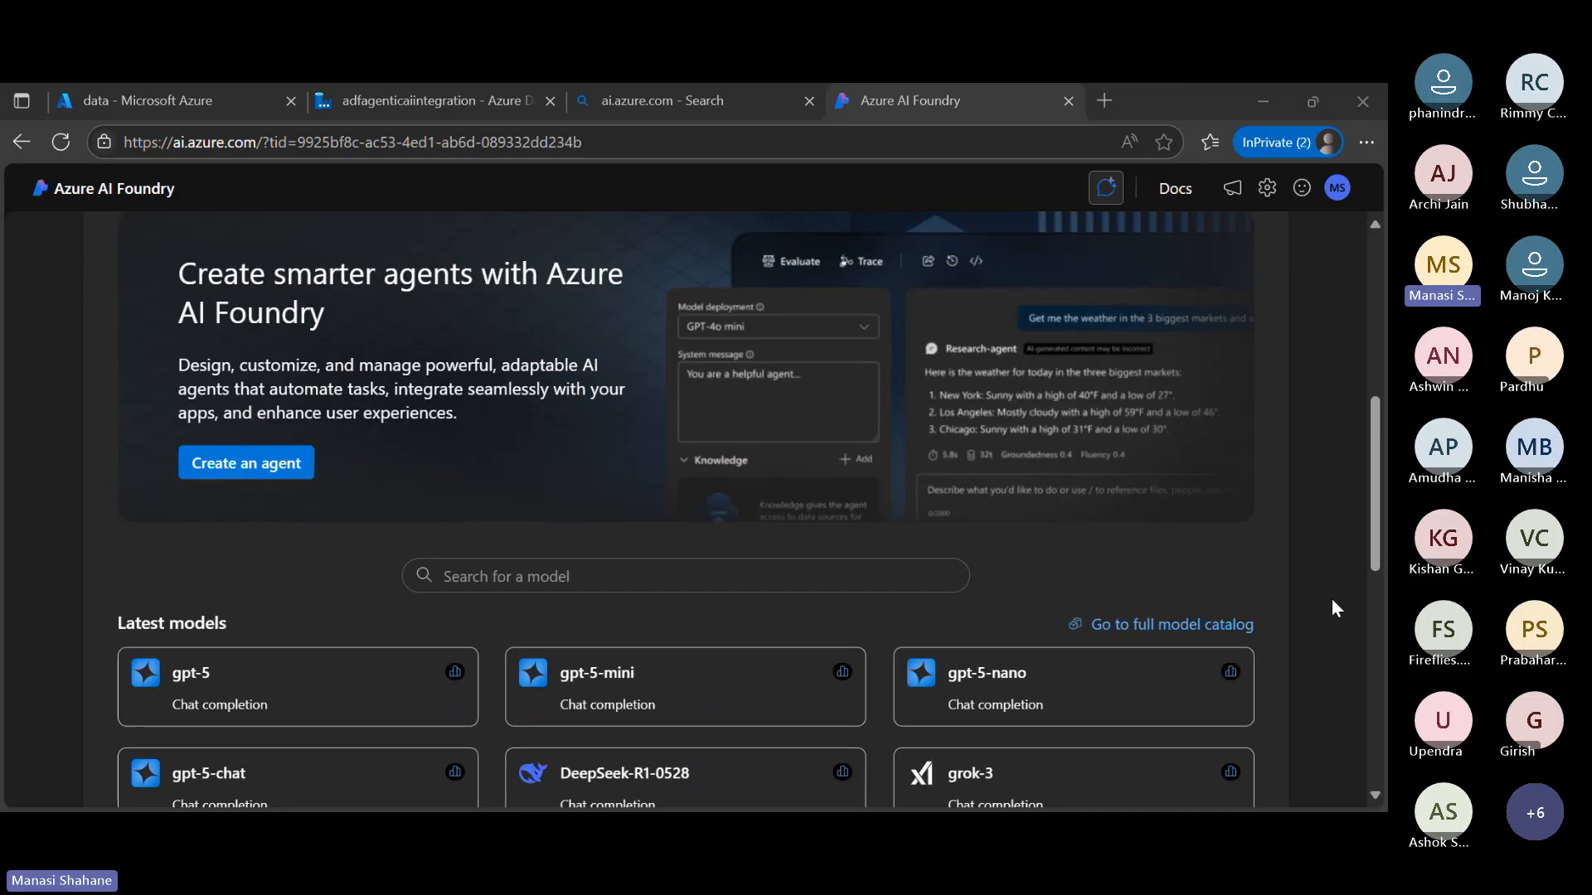
pyautogui.scroll(-7, 1331, 598)
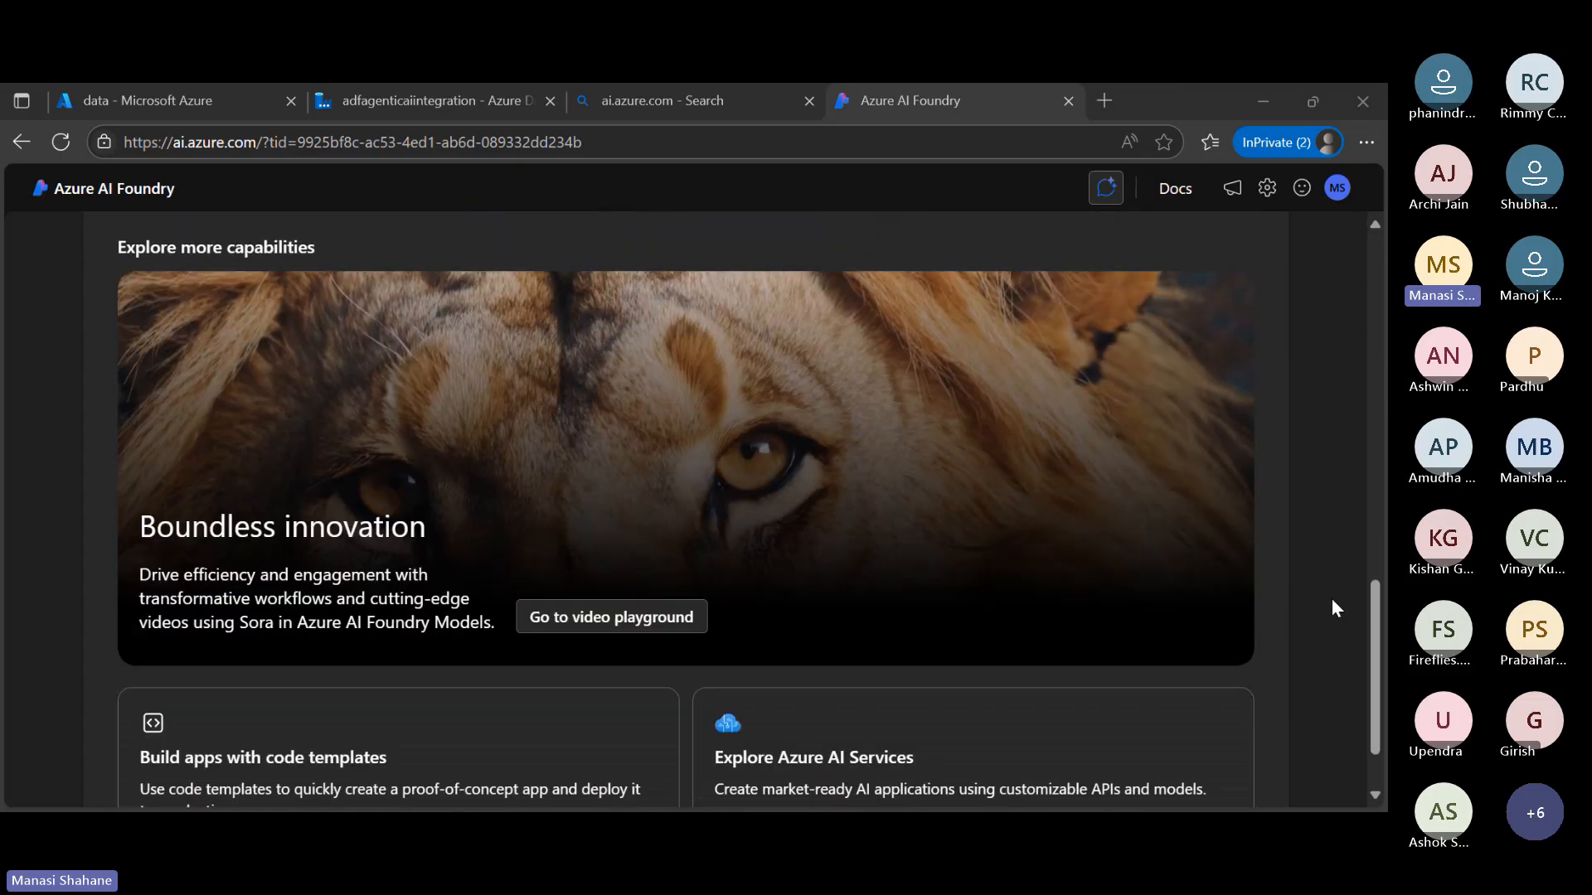
pyautogui.scroll(3, 1332, 607)
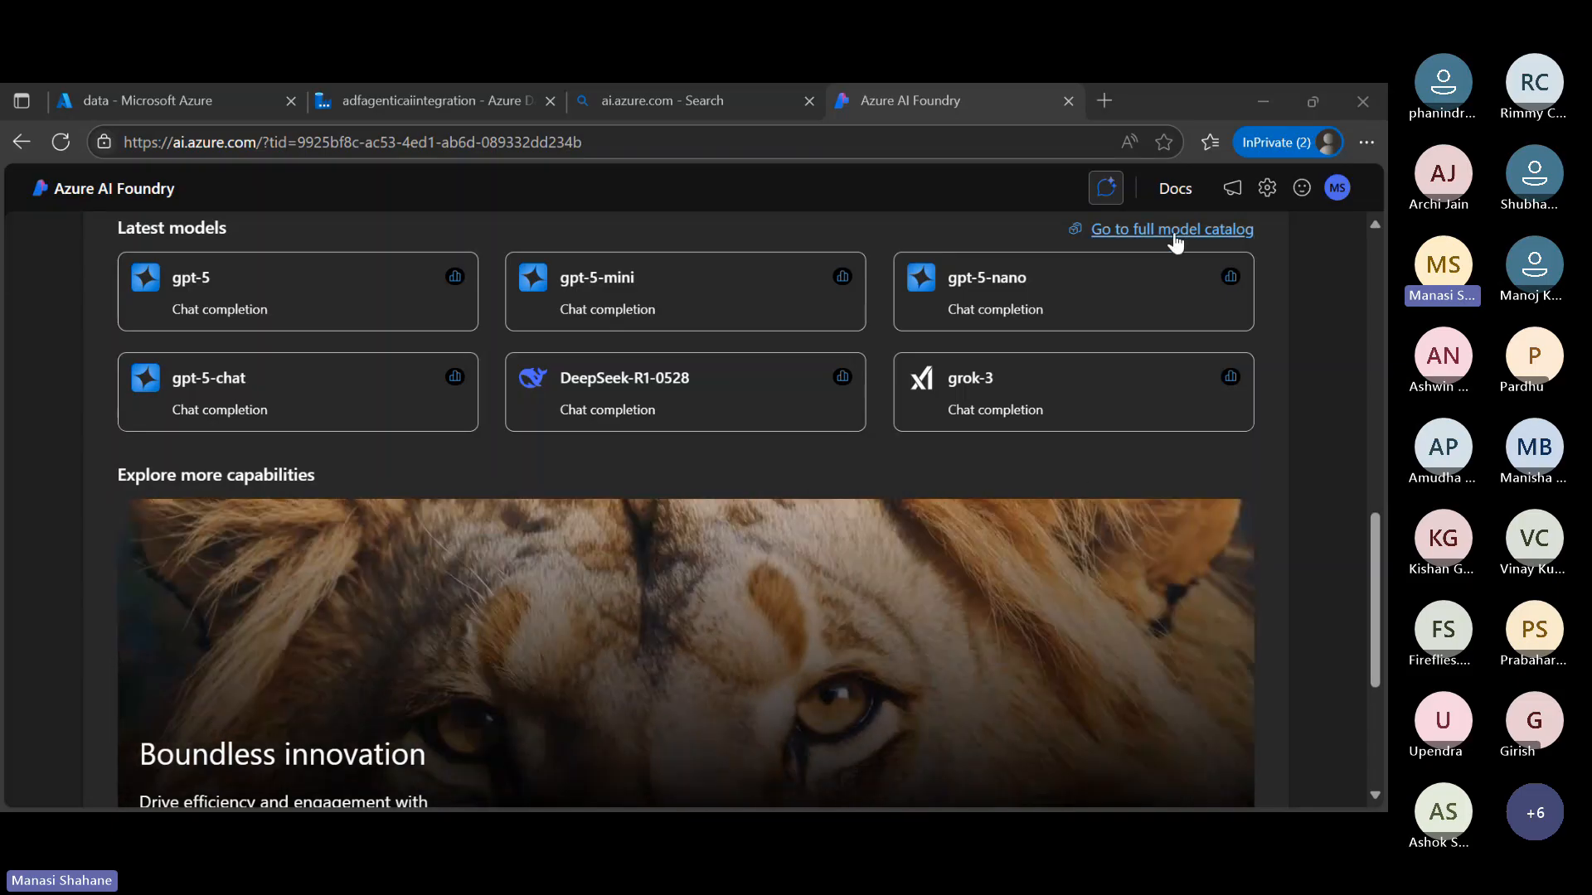
pyautogui.click(1175, 235)
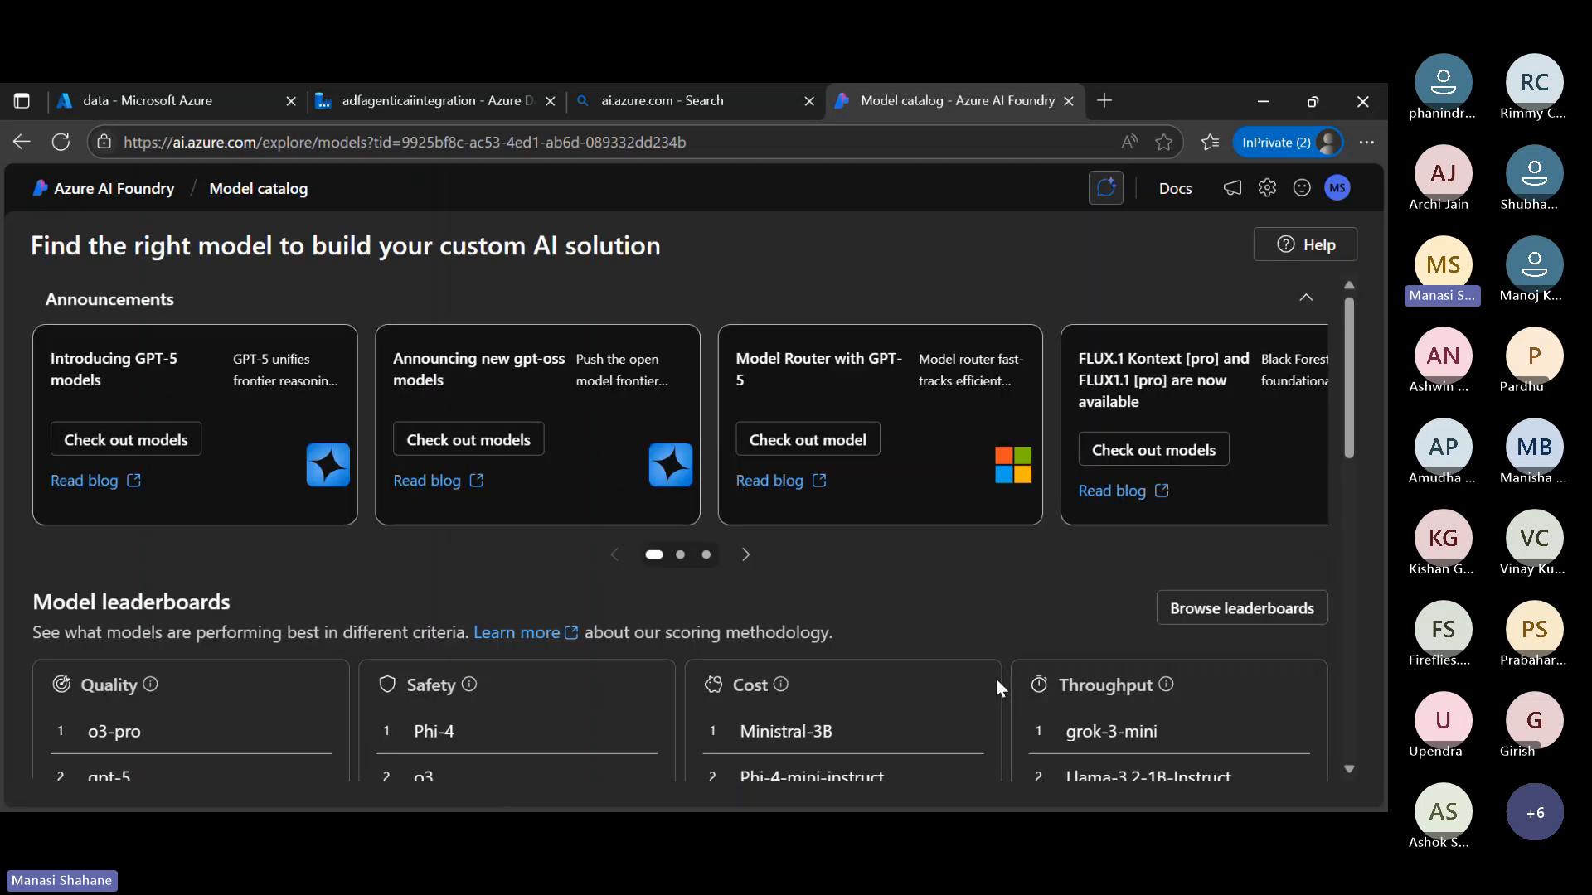
# Examine the model catalog's leaderboards, filters and the list of available models
pyautogui.scroll(-5, 999, 687)
pyautogui.scroll(4, 997, 680)
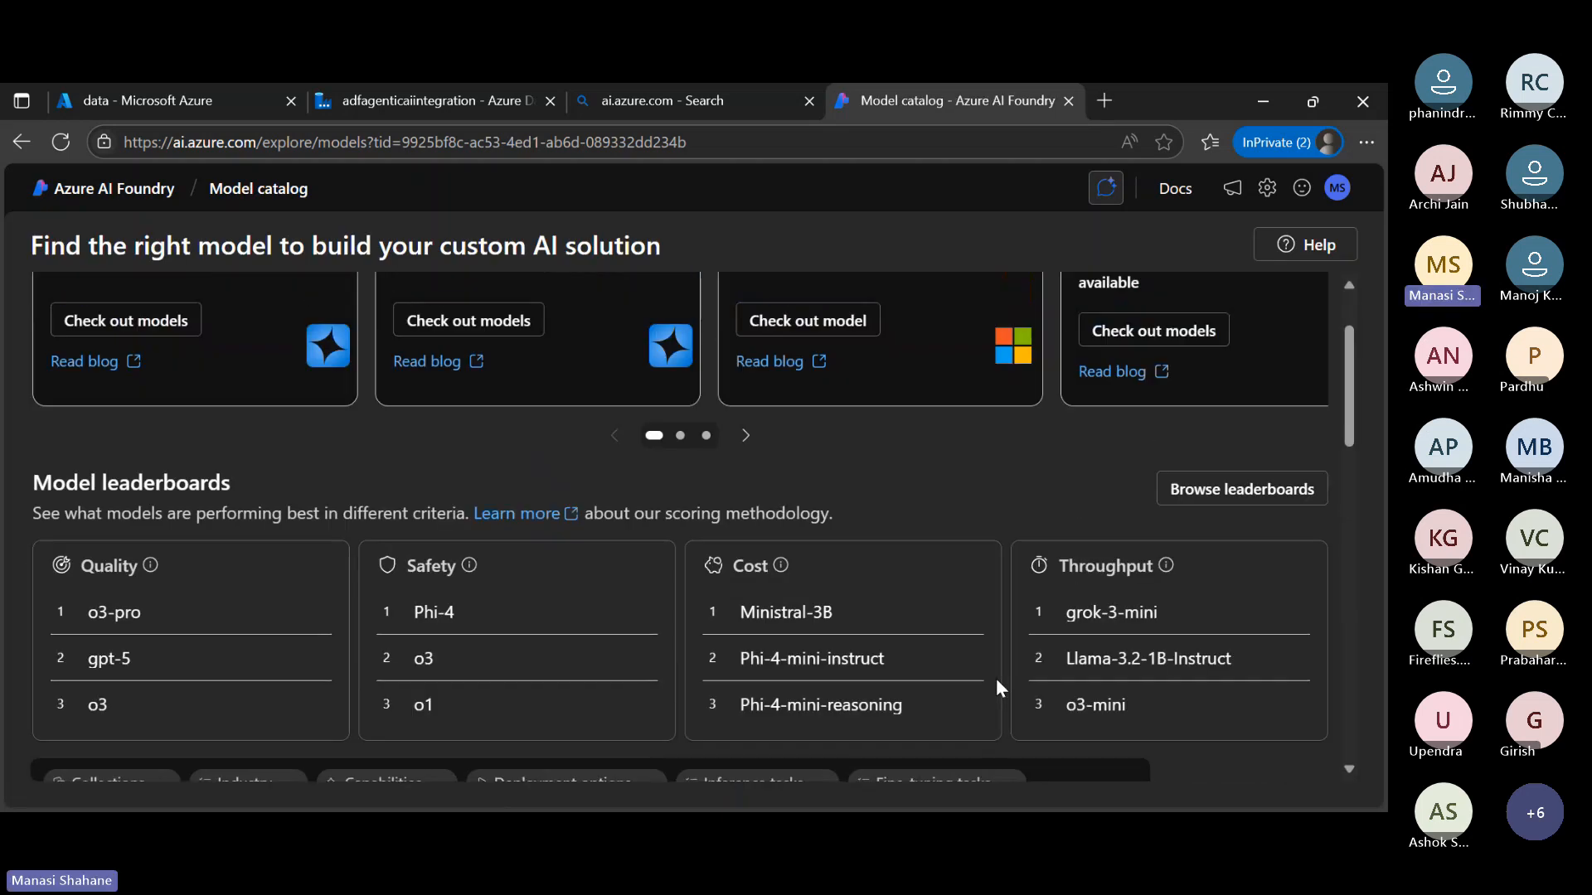
pyautogui.scroll(-6, 997, 678)
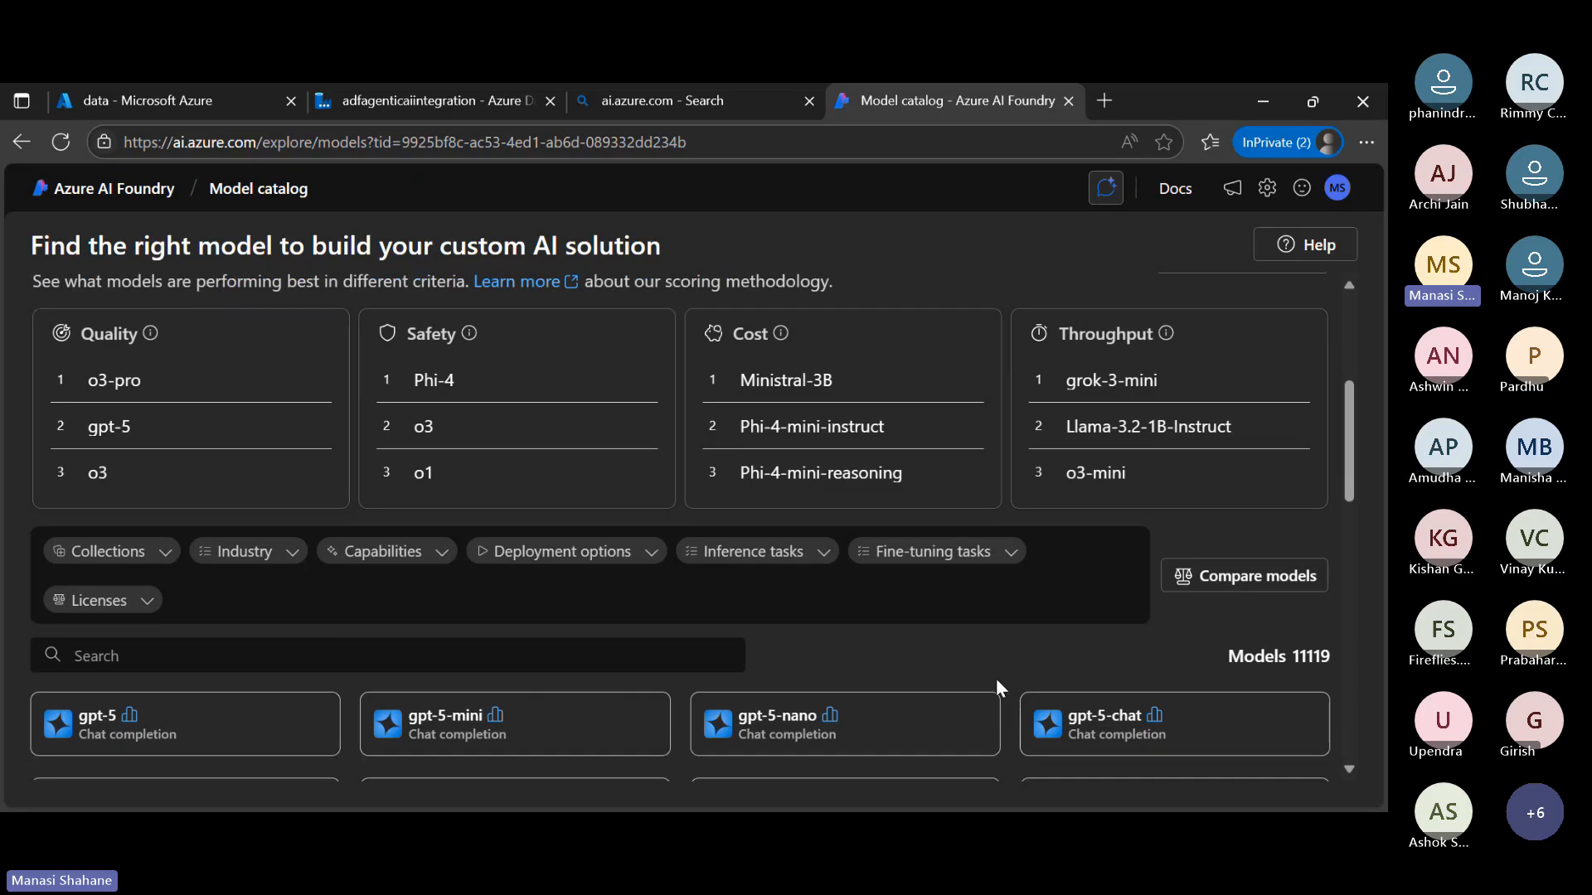
pyautogui.scroll(-4, 997, 689)
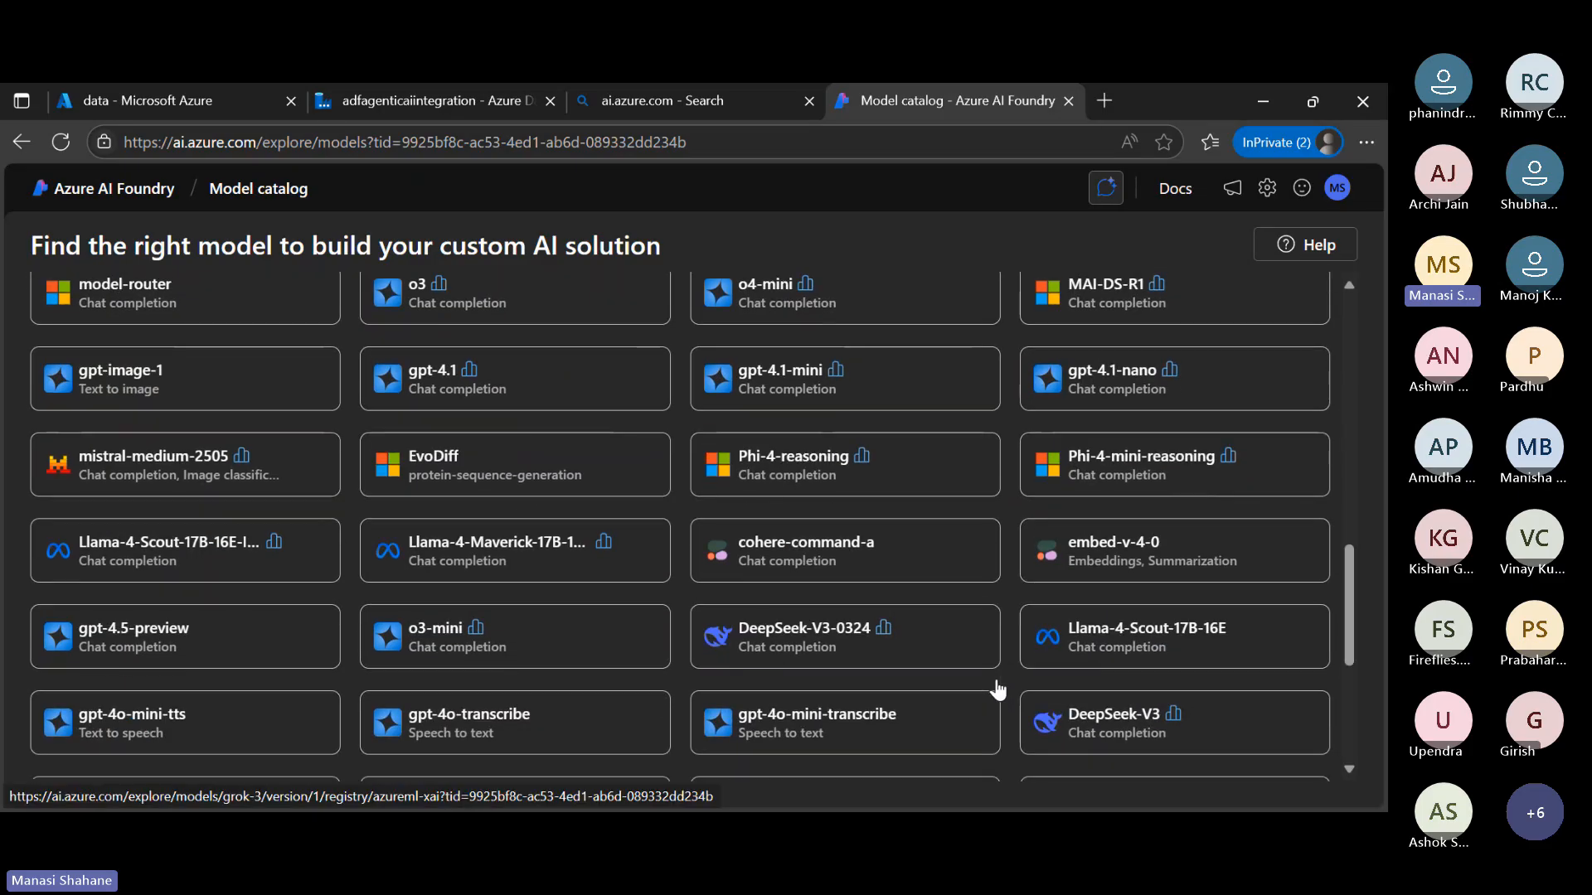
pyautogui.scroll(-3, 998, 690)
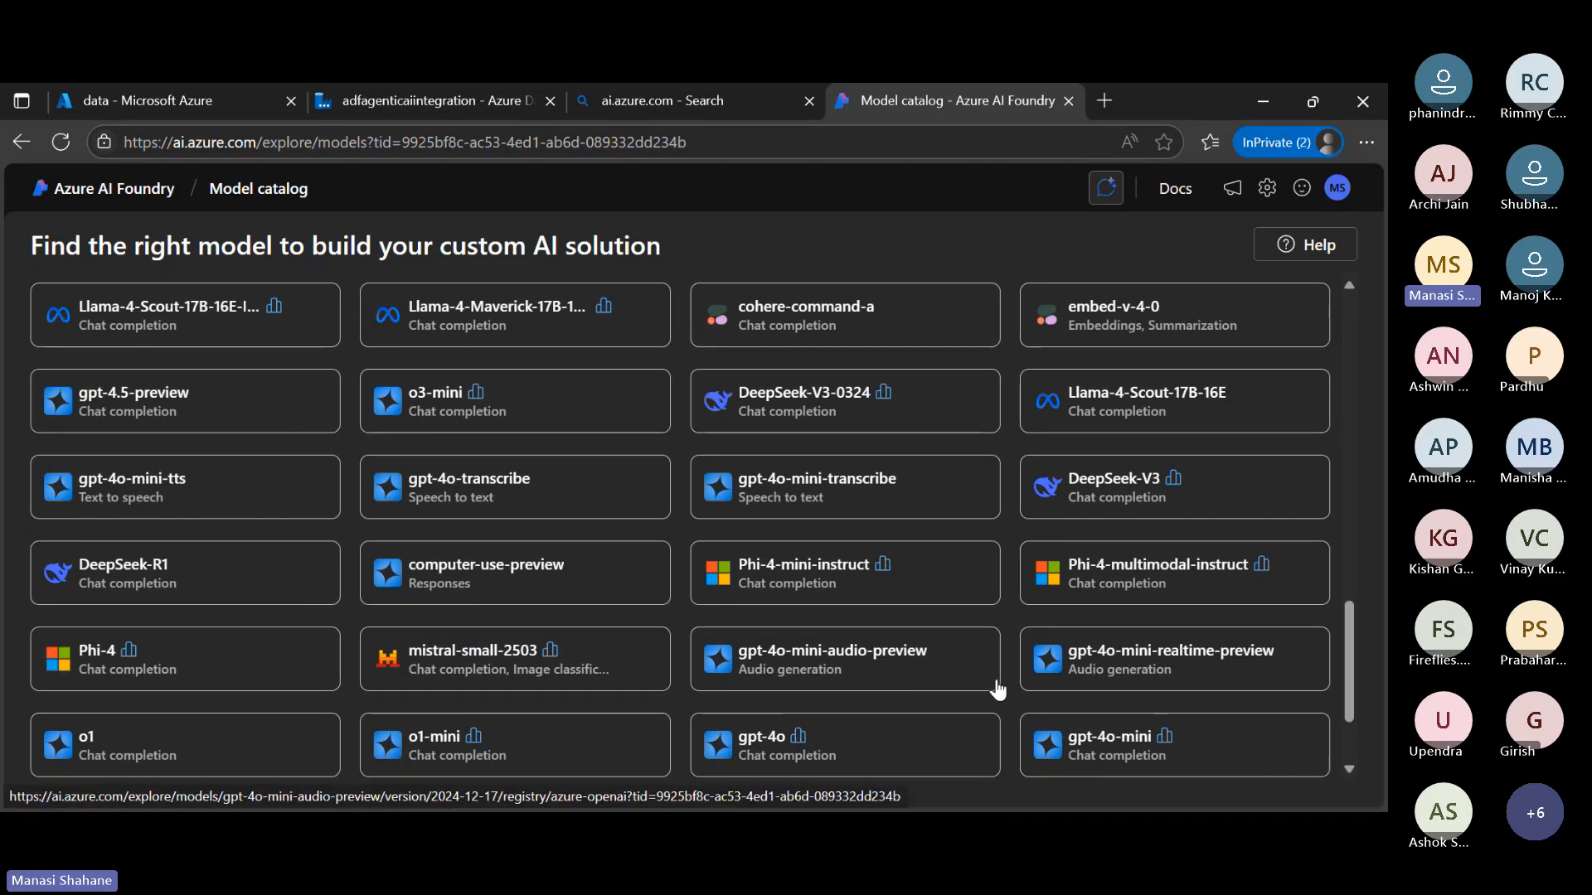
pyautogui.scroll(-2, 997, 690)
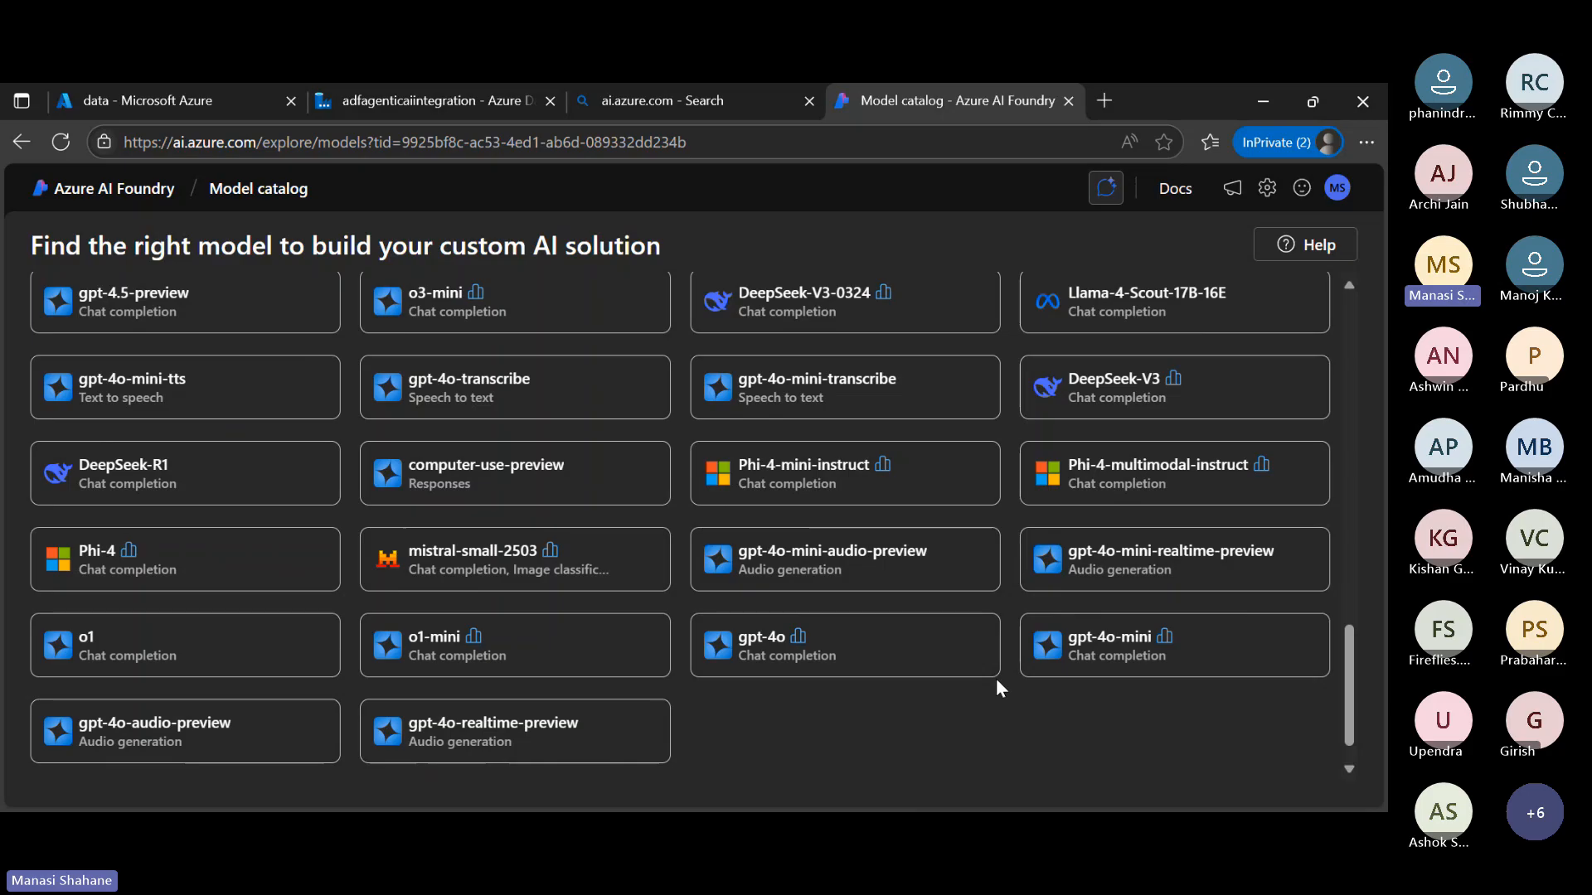
pyautogui.scroll(-1, 997, 688)
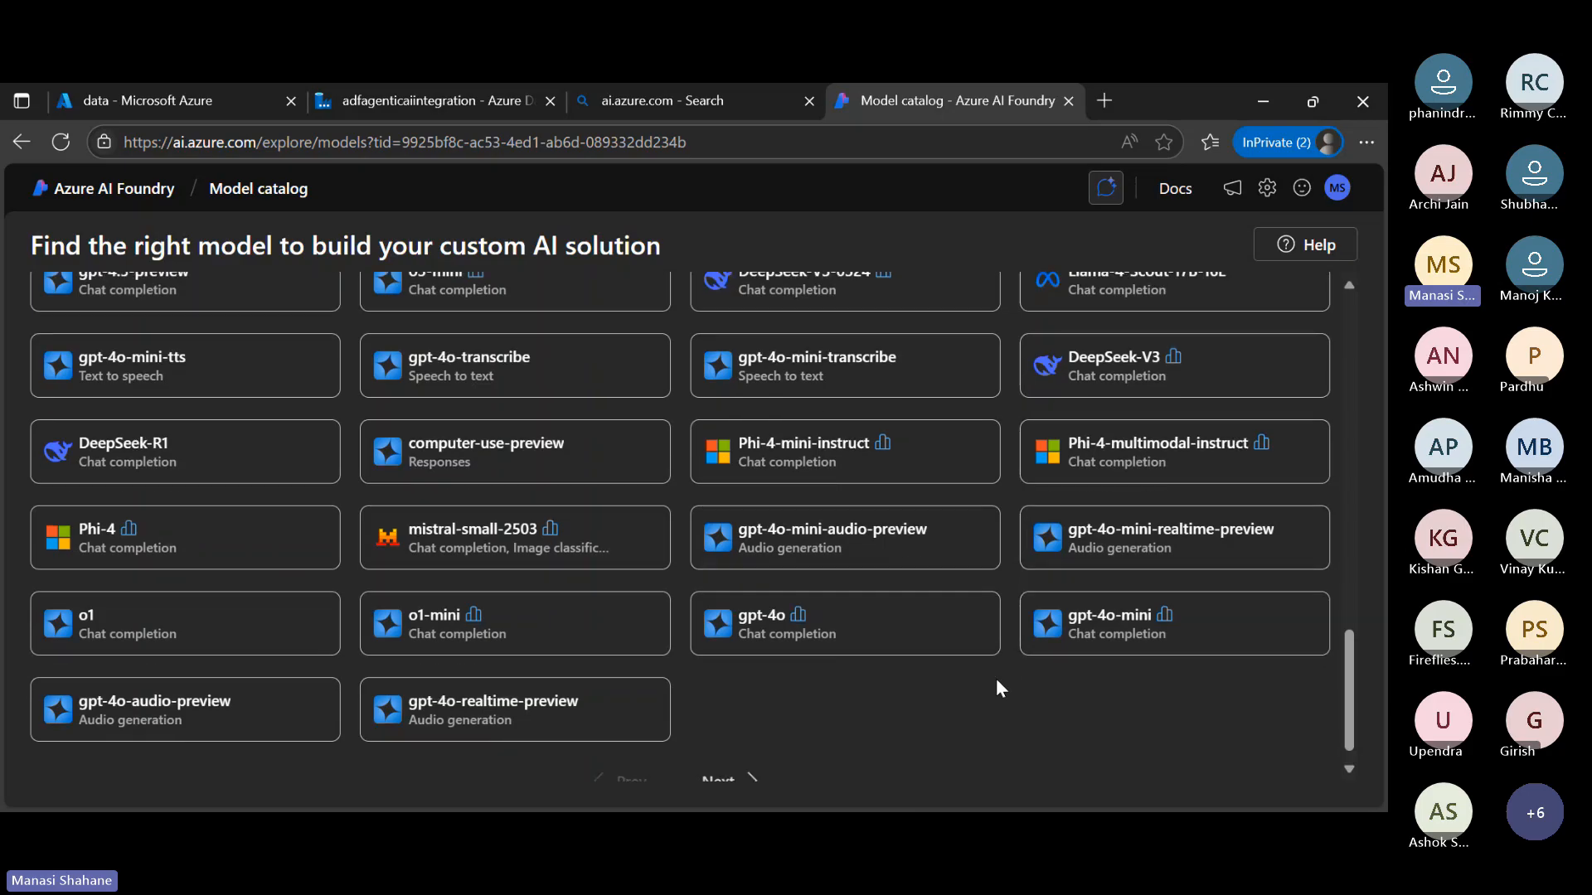
pyautogui.scroll(10, 997, 684)
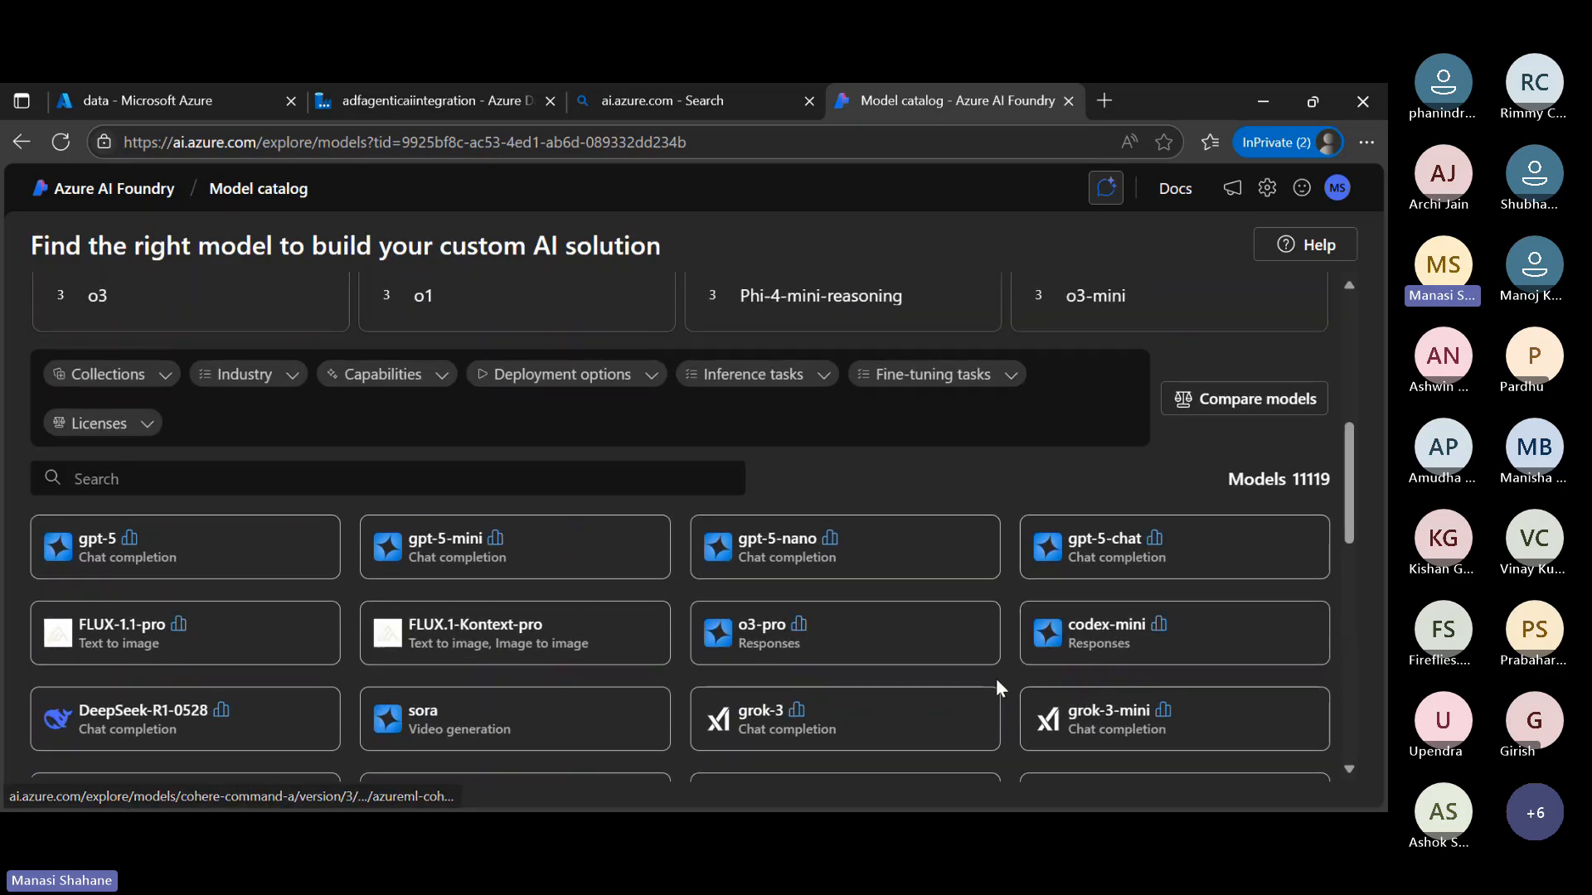
# Return to the Azure AI Foundry home page and start a new project based on an AI hub resource
pyautogui.click(21, 142)
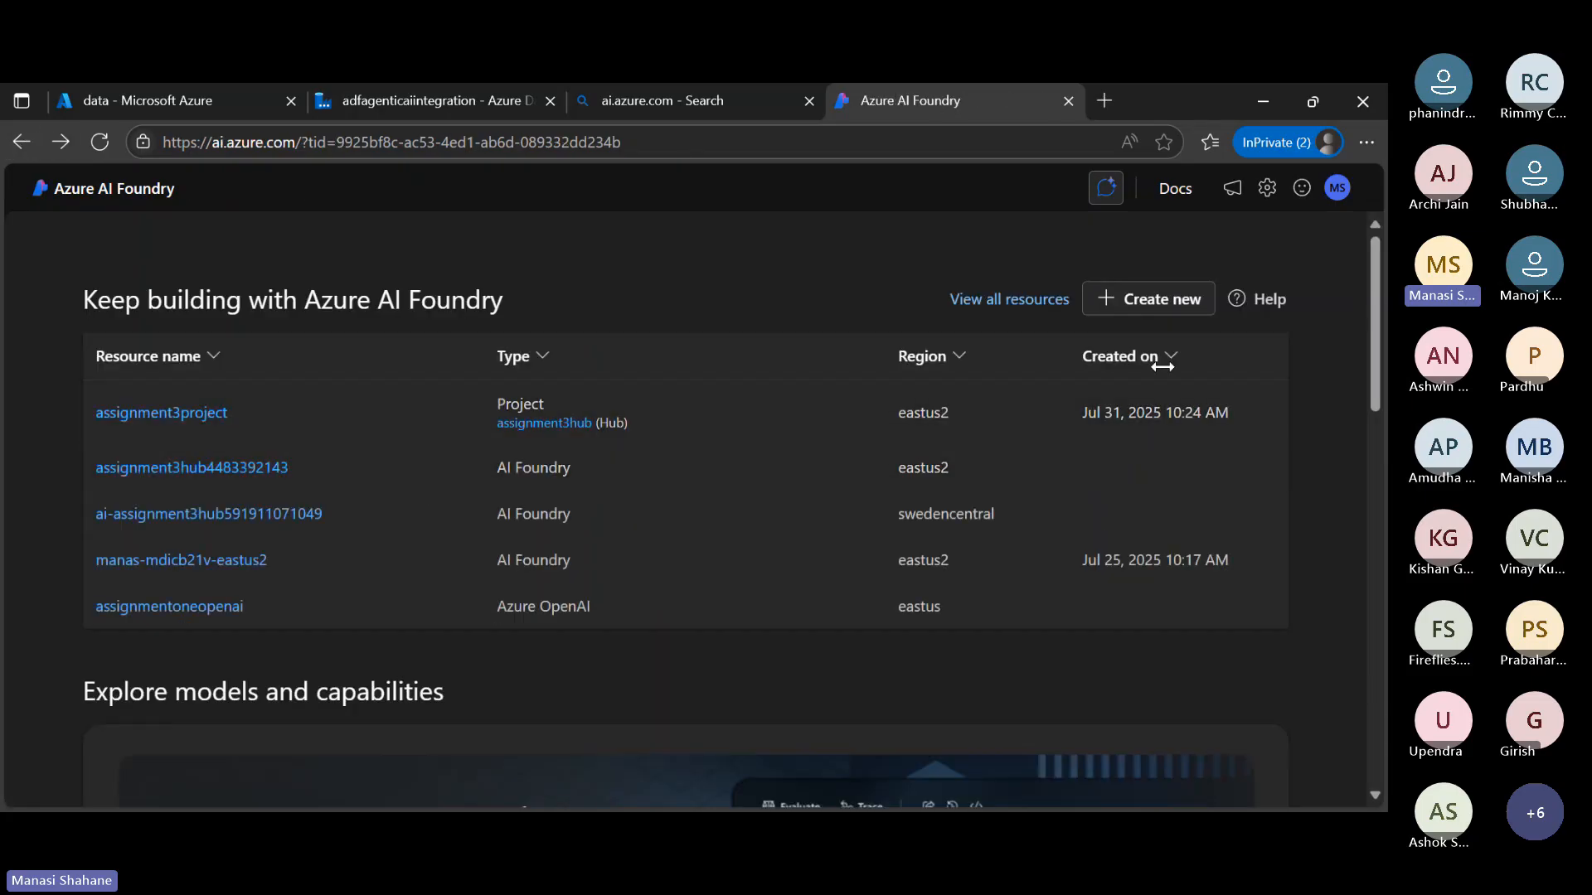
pyautogui.click(1169, 298)
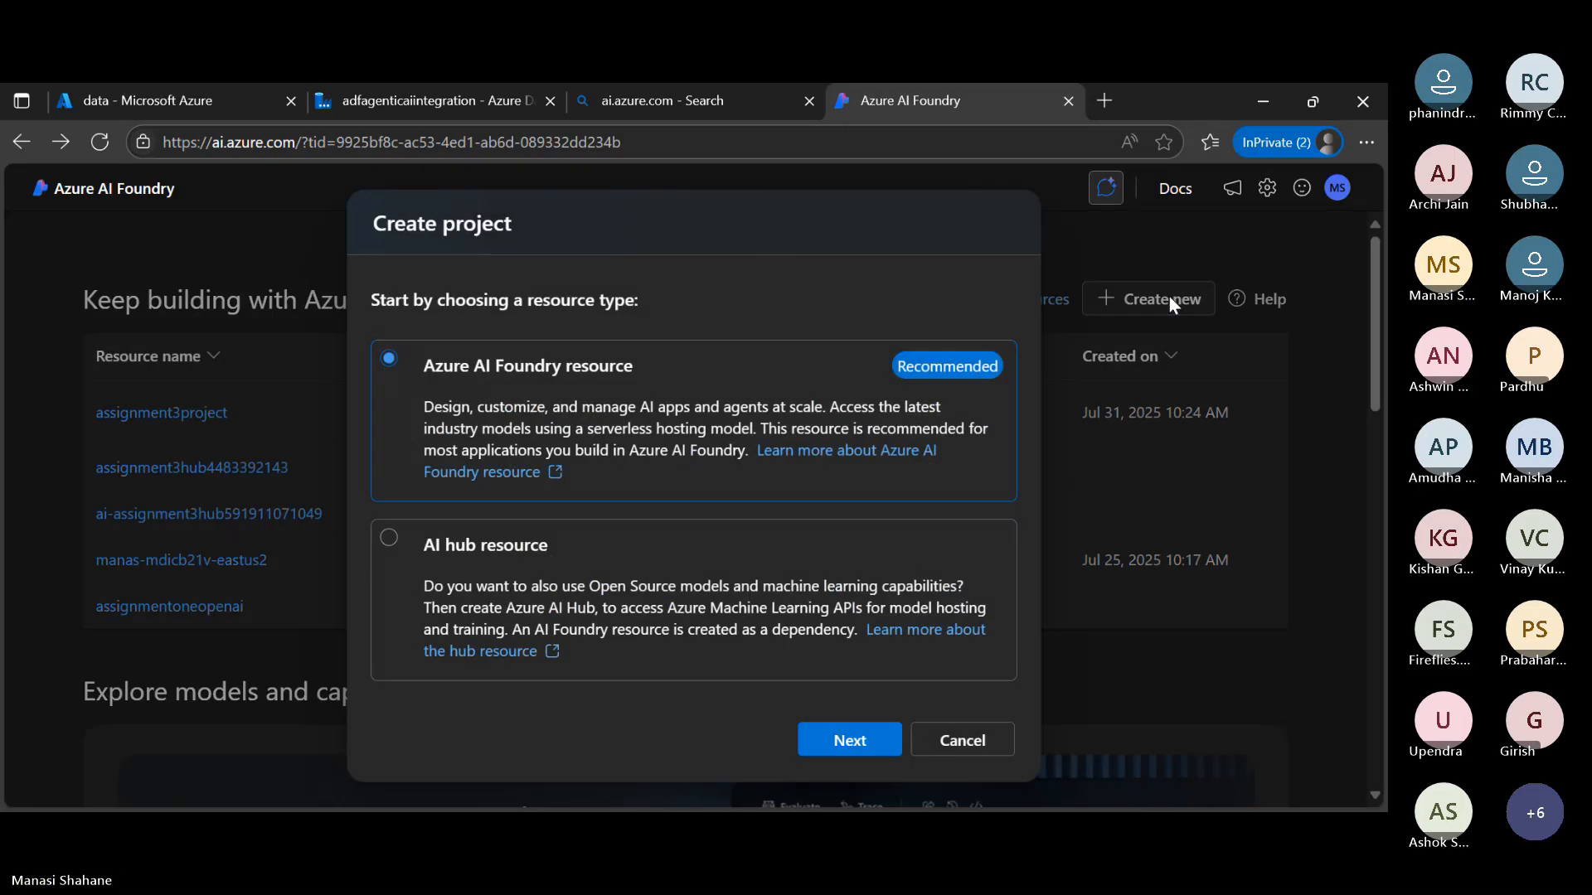
pyautogui.click(614, 568)
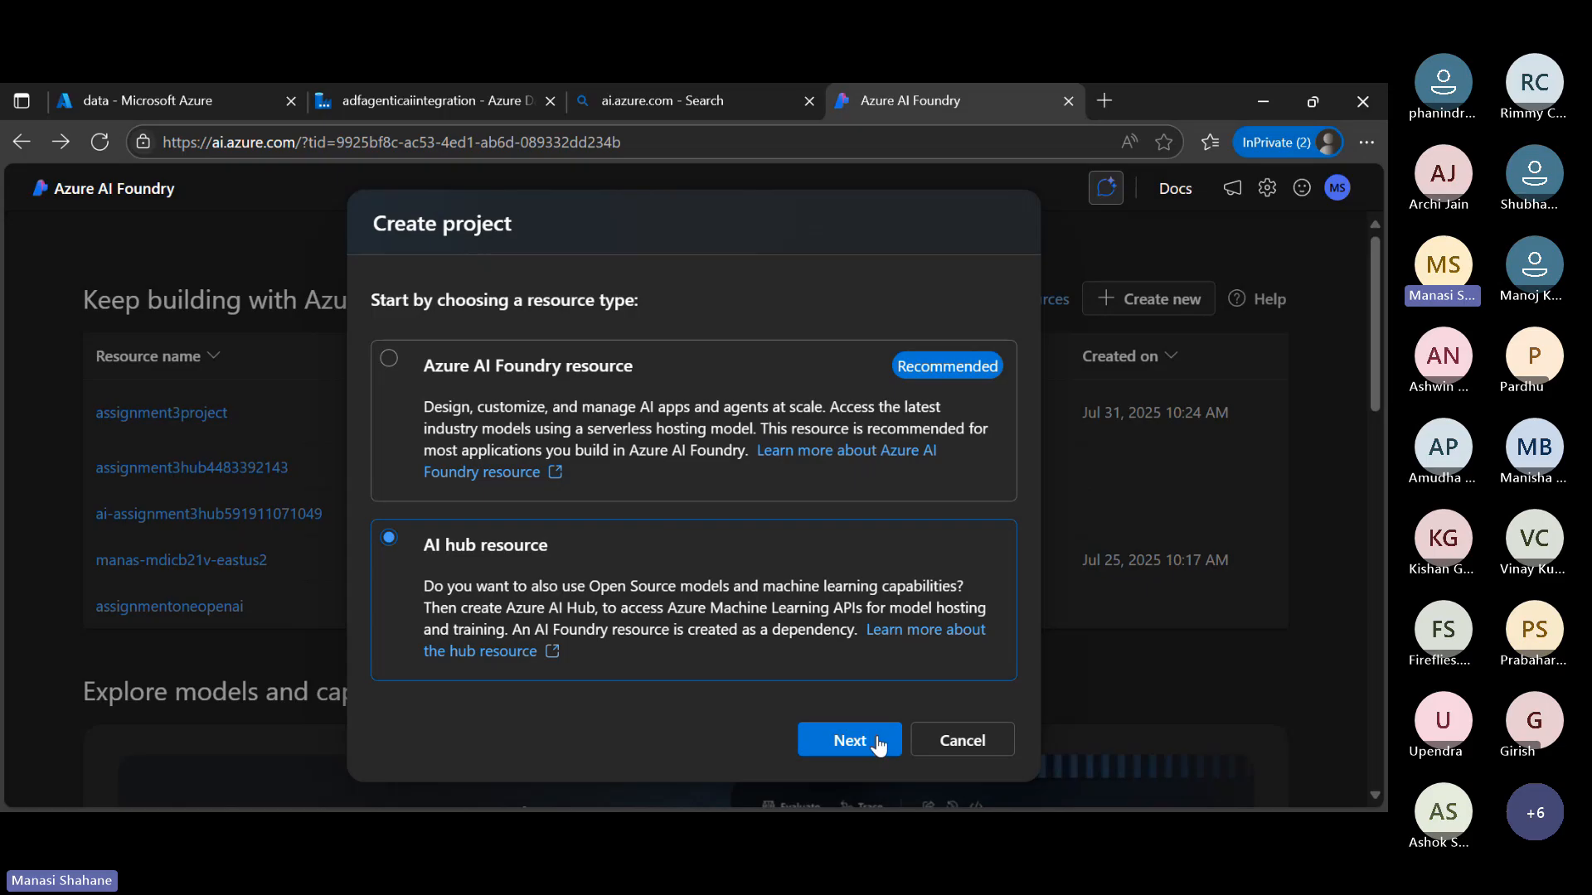
pyautogui.click(878, 742)
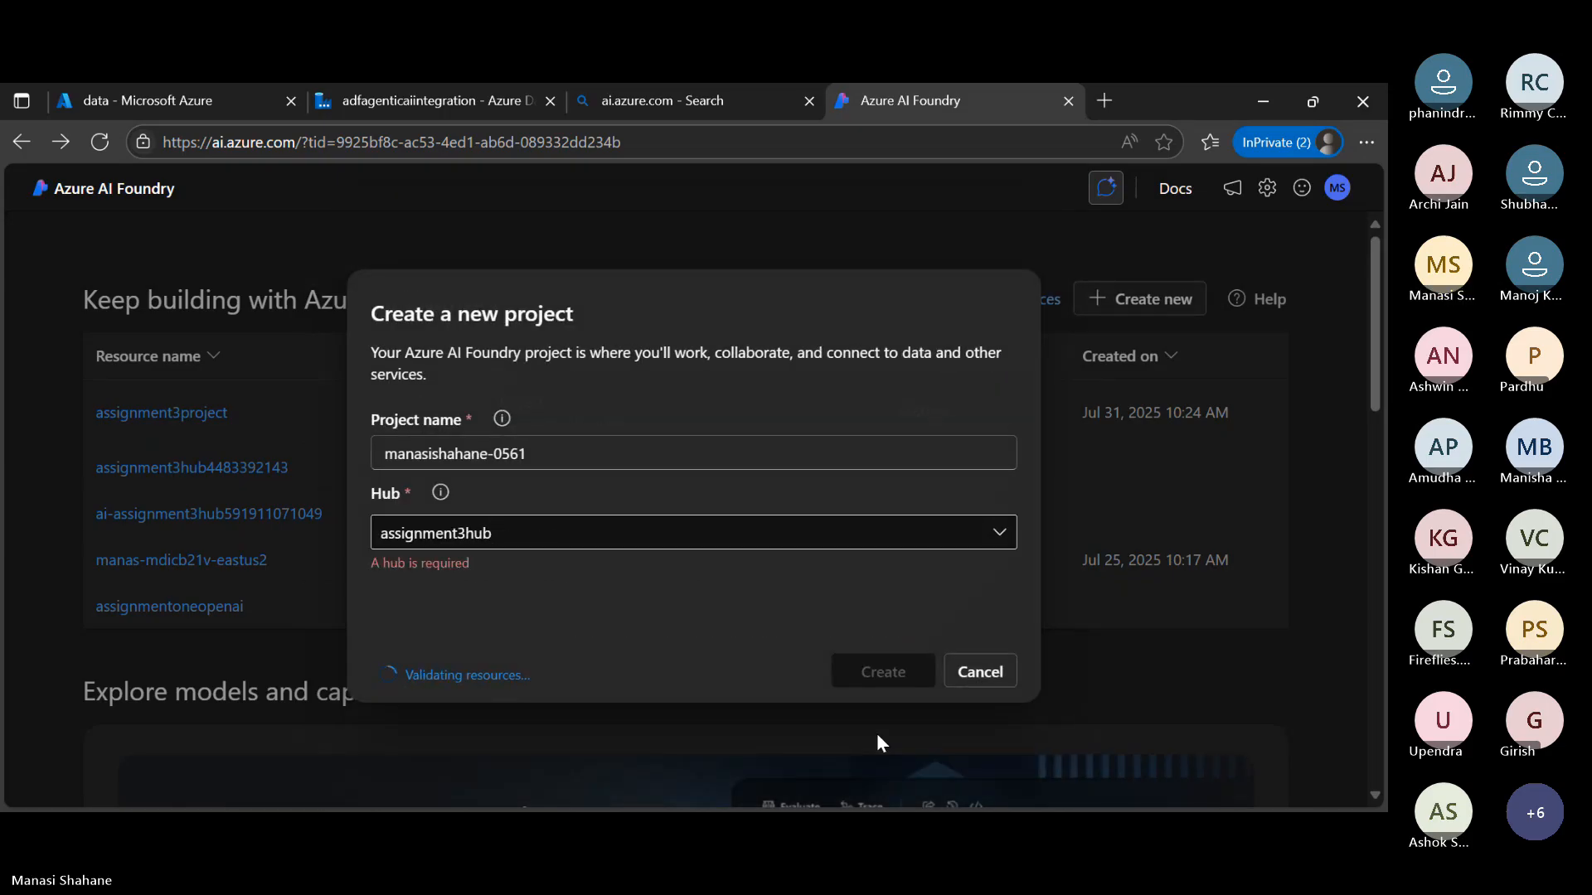
# Set the new project's name to webinarproject
pyautogui.click(573, 450)
pyautogui.hotkey('ctrl', 'a')
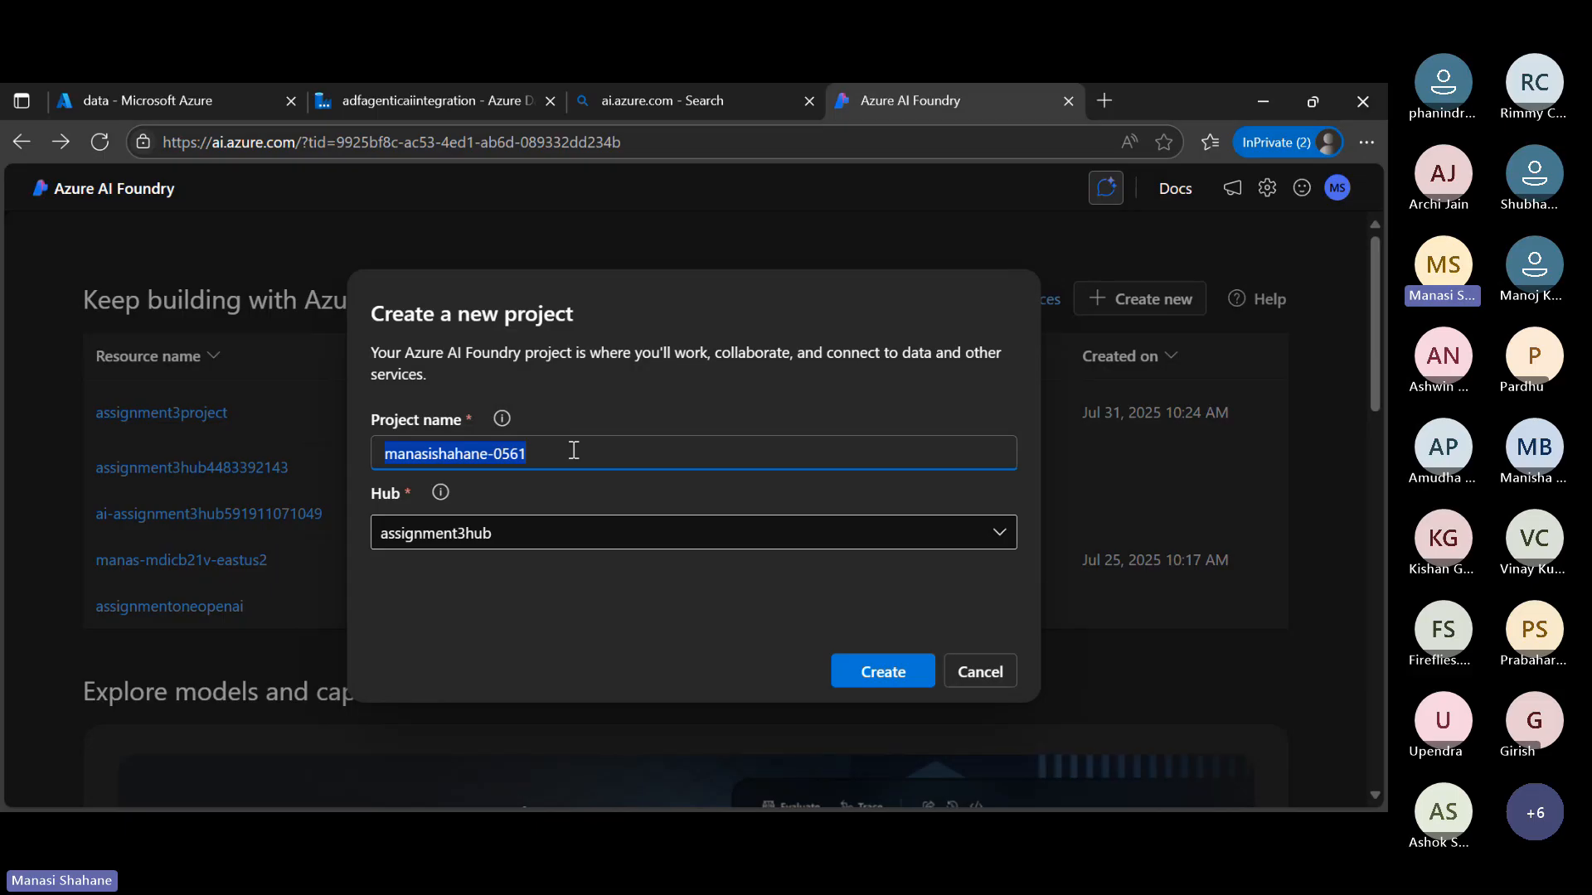
pyautogui.write('we')
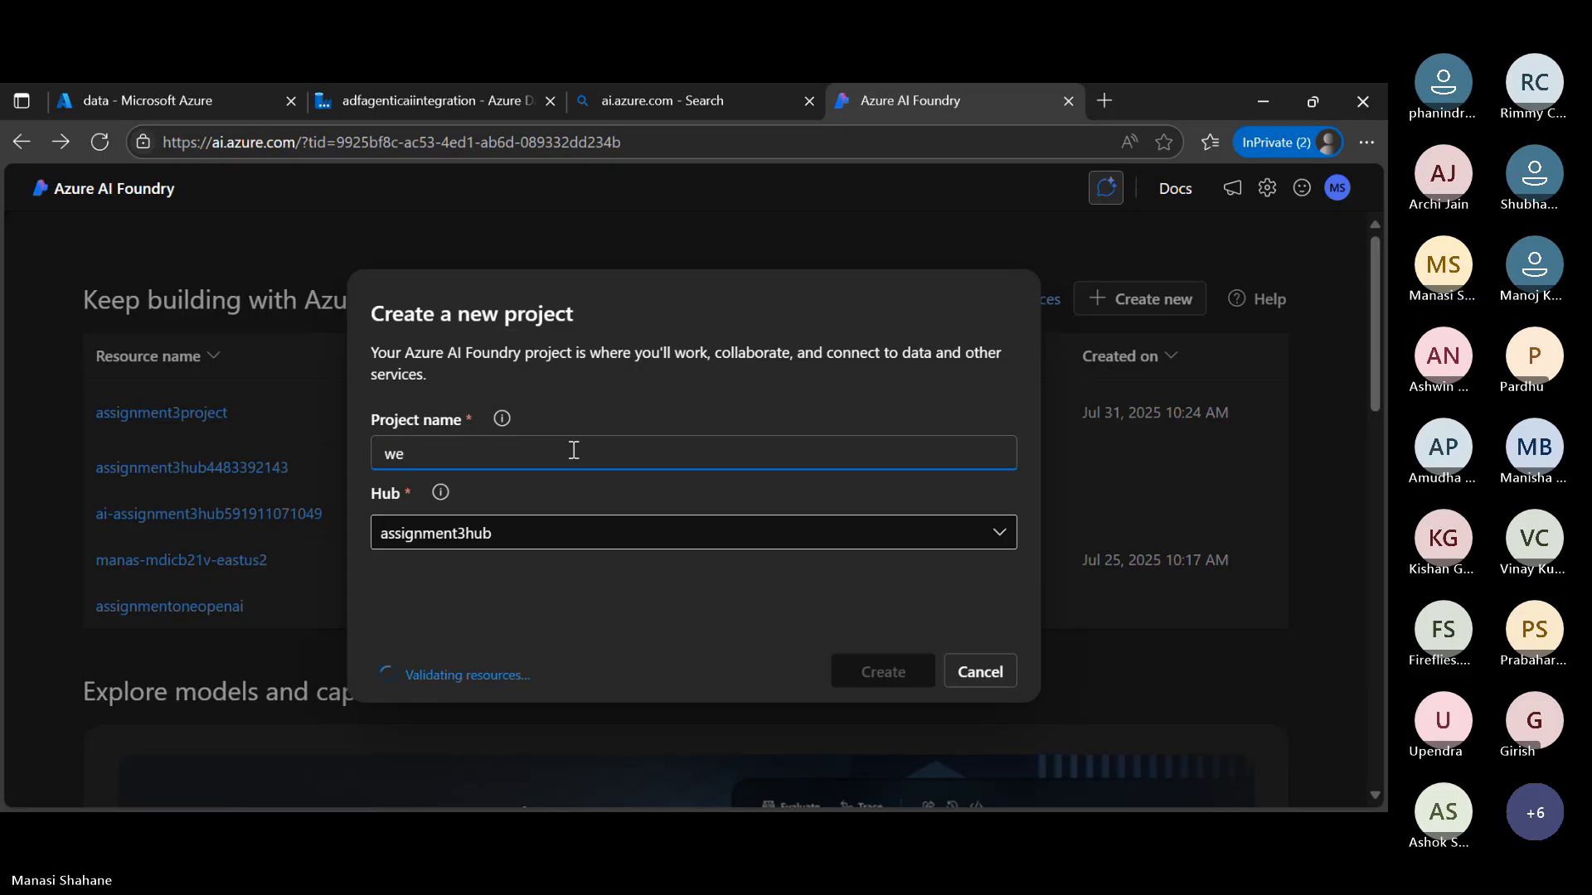
pyautogui.write('b')
pyautogui.press('BackSpace')
pyautogui.write('binarproject')
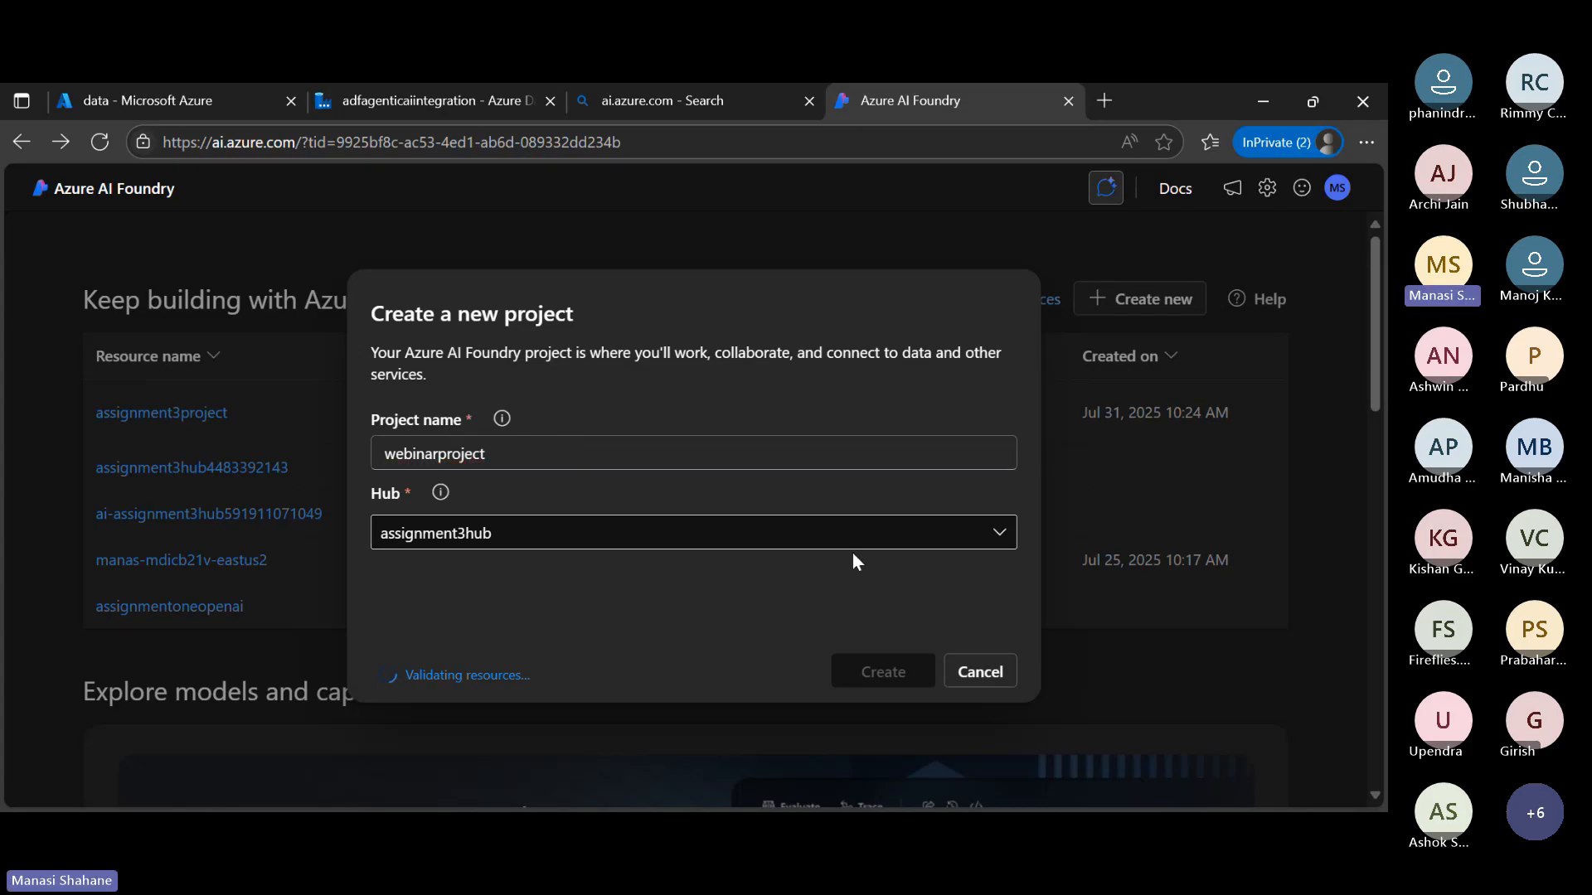
# Choose to create a new hub for webinarproject and try to name it webinarhub
pyautogui.click(915, 533)
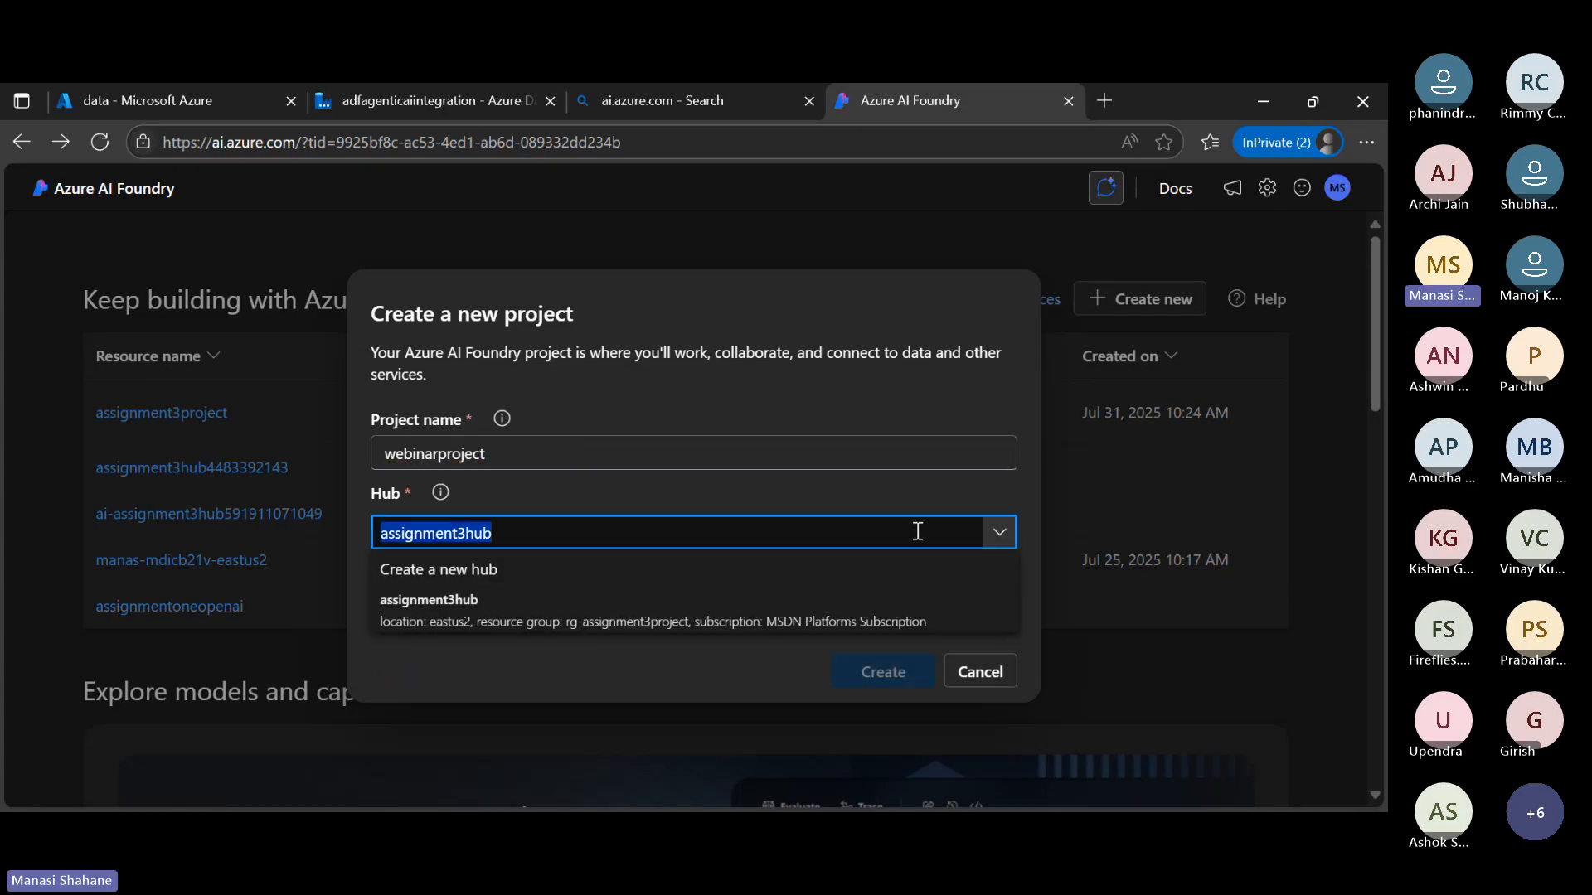
pyautogui.click(464, 572)
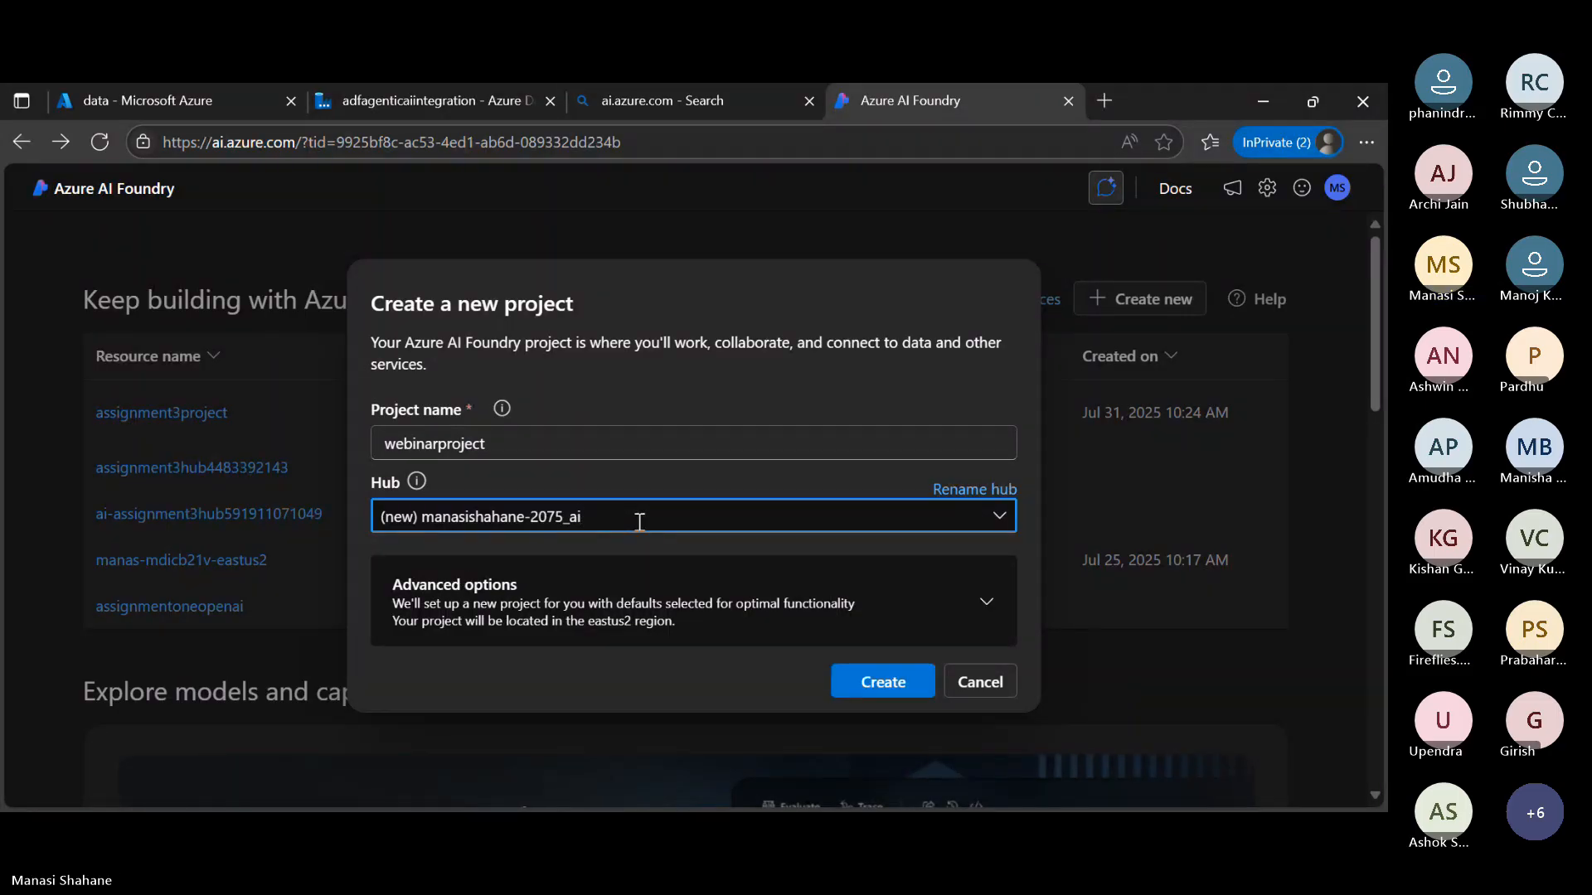
pyautogui.press('BackSpace')
pyautogui.press('BackSpace')
pyautogui.press('BackSpace')
pyautogui.press('BackSpace')
pyautogui.press('BackSpace')
pyautogui.press('BackSpace')
pyautogui.press('BackSpace')
pyautogui.press('BackSpace')
pyautogui.press('BackSpace')
pyautogui.press('BackSpace')
pyautogui.press('BackSpace')
pyautogui.press('BackSpace')
pyautogui.press('BackSpace')
pyautogui.press('BackSpace')
pyautogui.press('BackSpace')
pyautogui.press('BackSpace')
pyautogui.press('BackSpace')
pyautogui.press('BackSpace')
pyautogui.press('BackSpace')
pyautogui.press('BackSpace')
pyautogui.press('BackSpace')
pyautogui.write('webi')
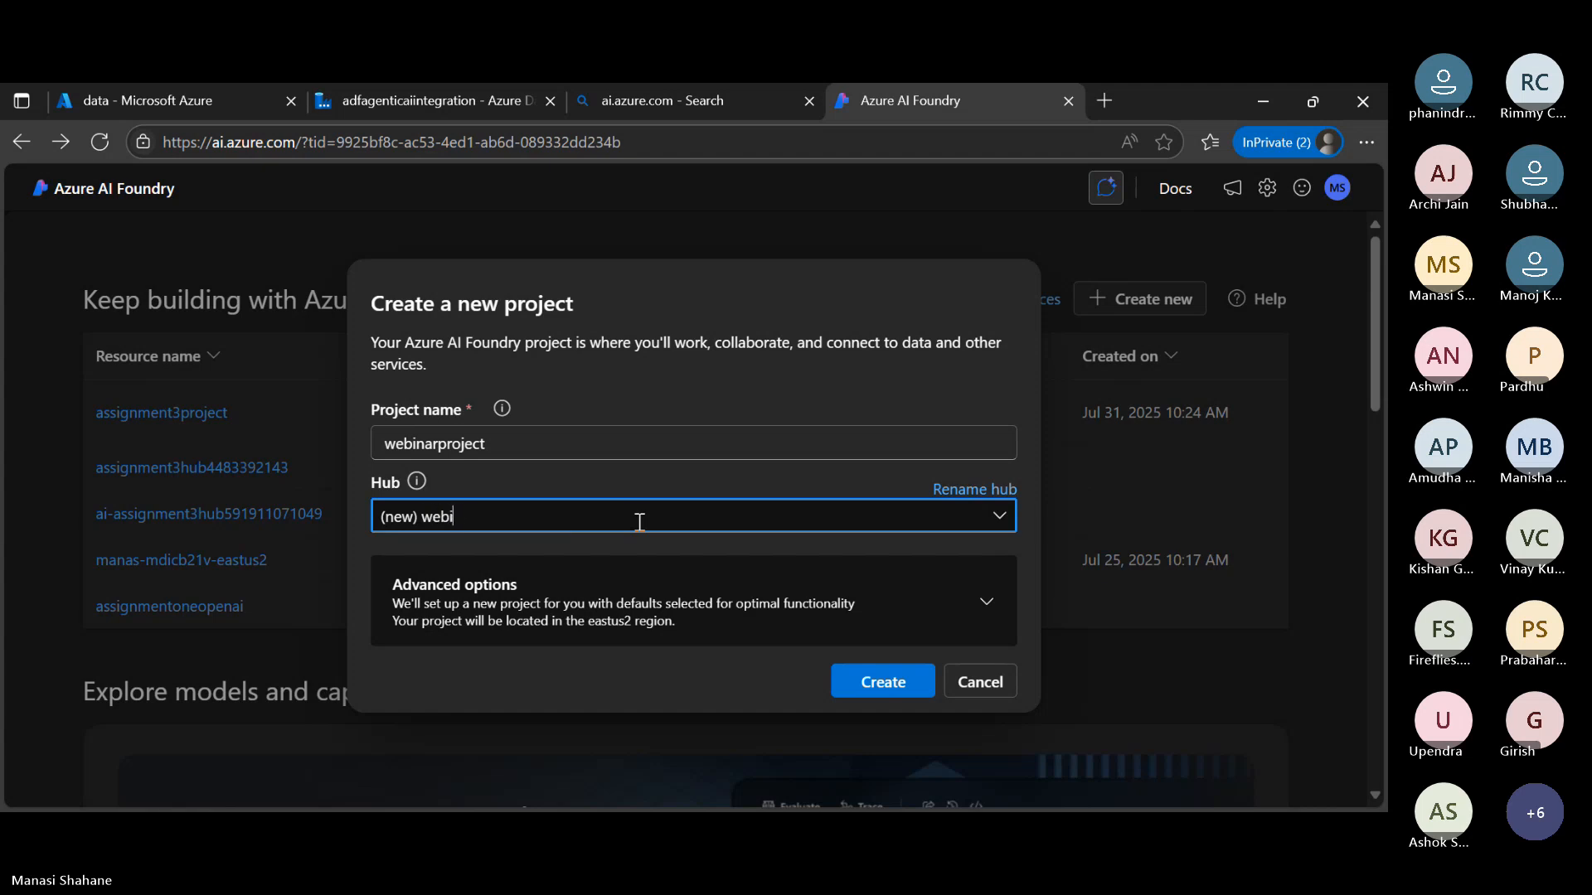
pyautogui.write('narhub')
# Review the advanced options for webinarproject, keeping the defaults such as region East US 2 and resource group rg-webinarproject, and create the project
pyautogui.click(859, 572)
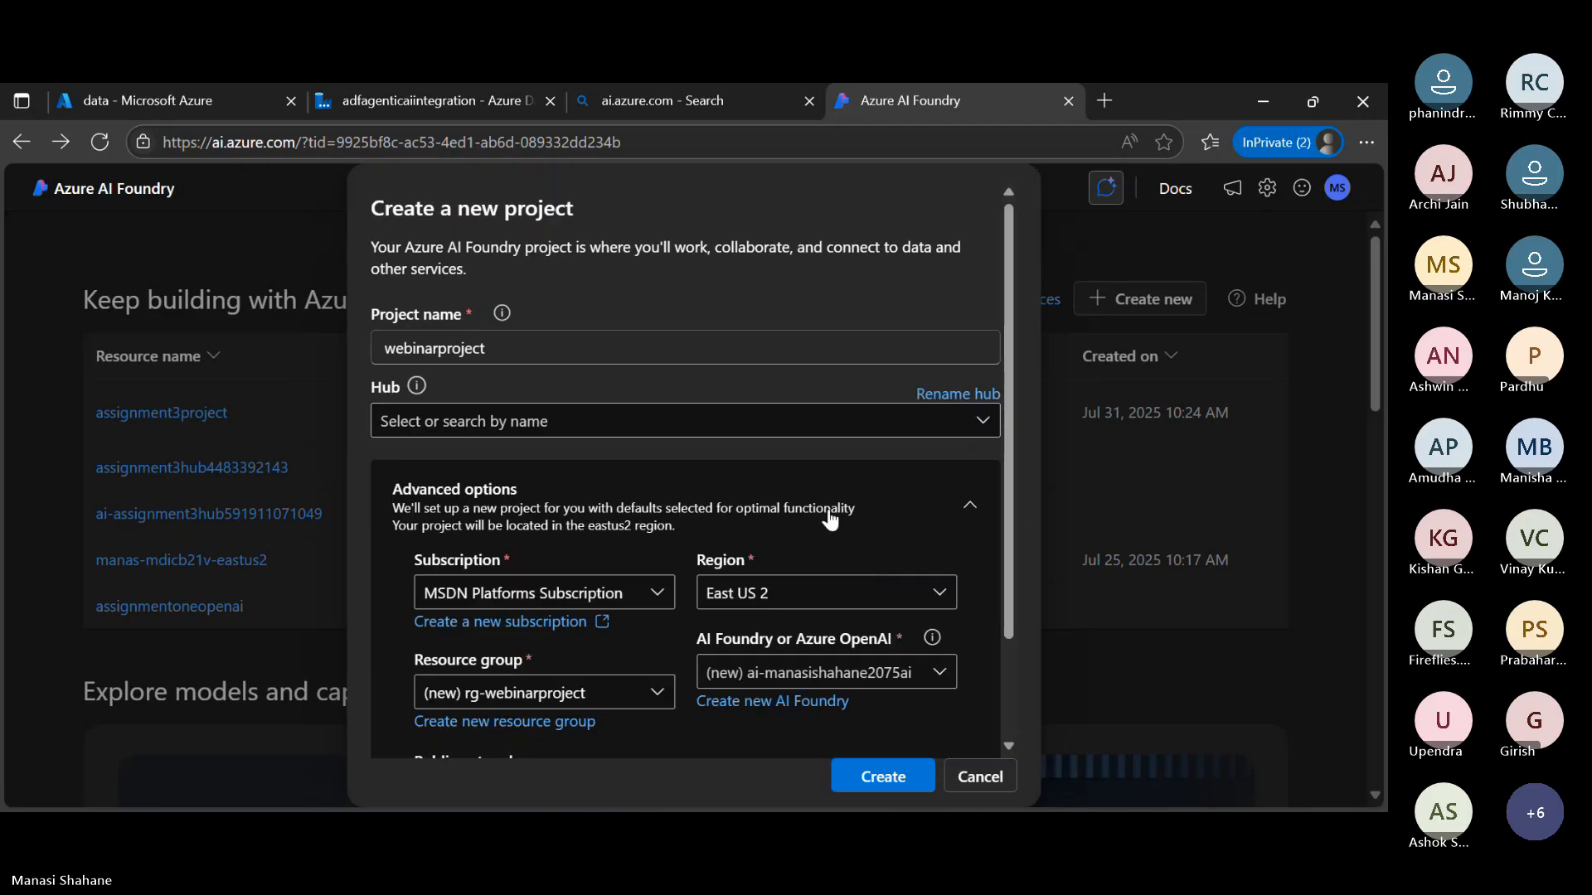
pyautogui.scroll(-2, 806, 635)
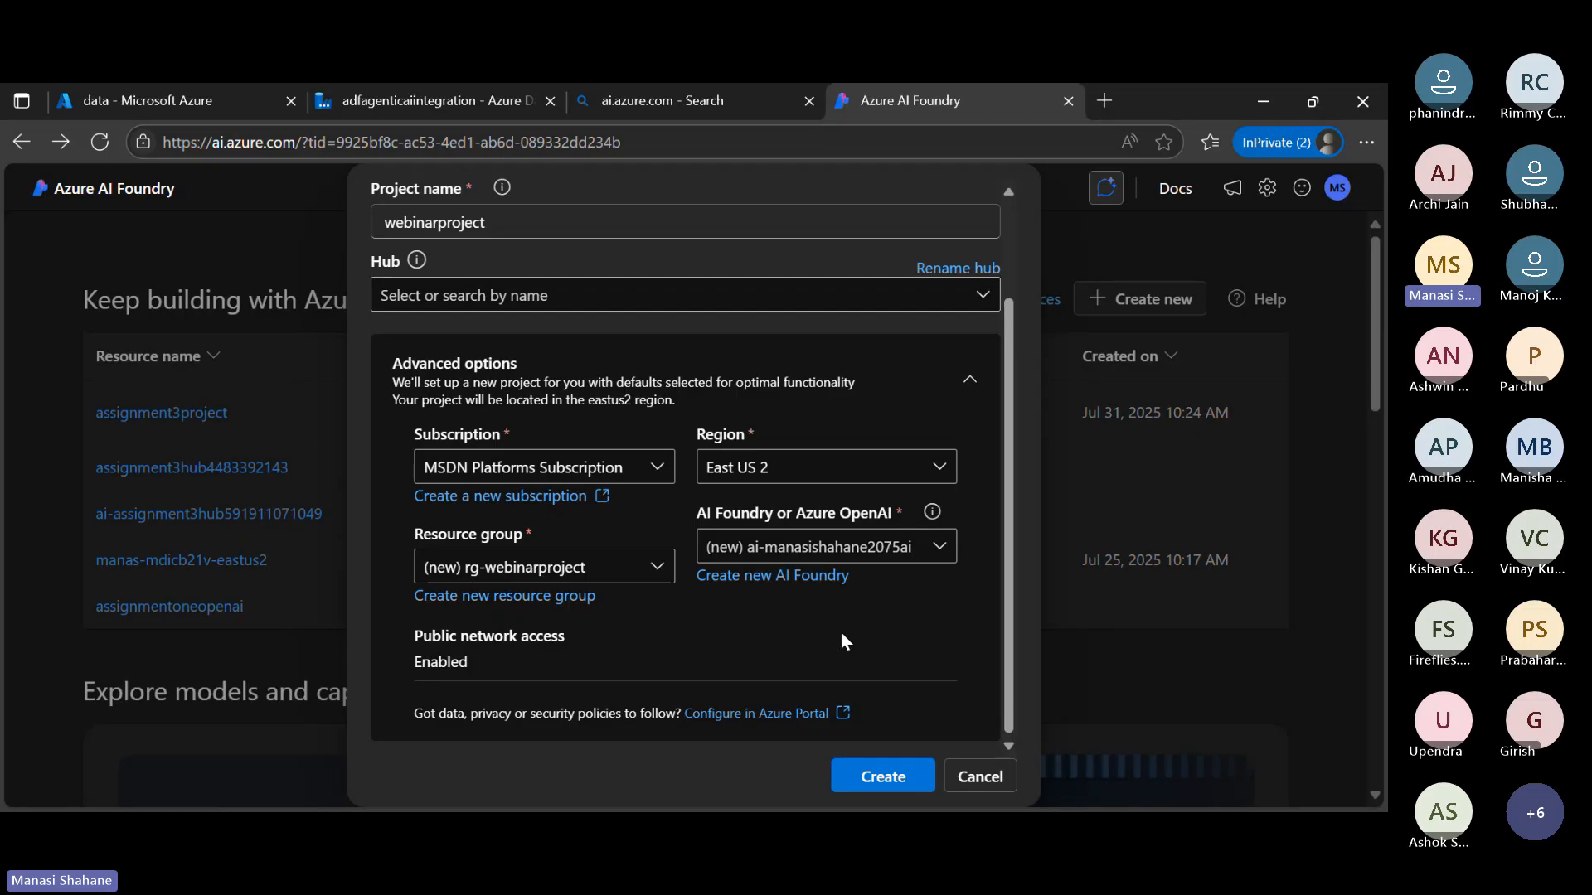
pyautogui.scroll(2, 842, 639)
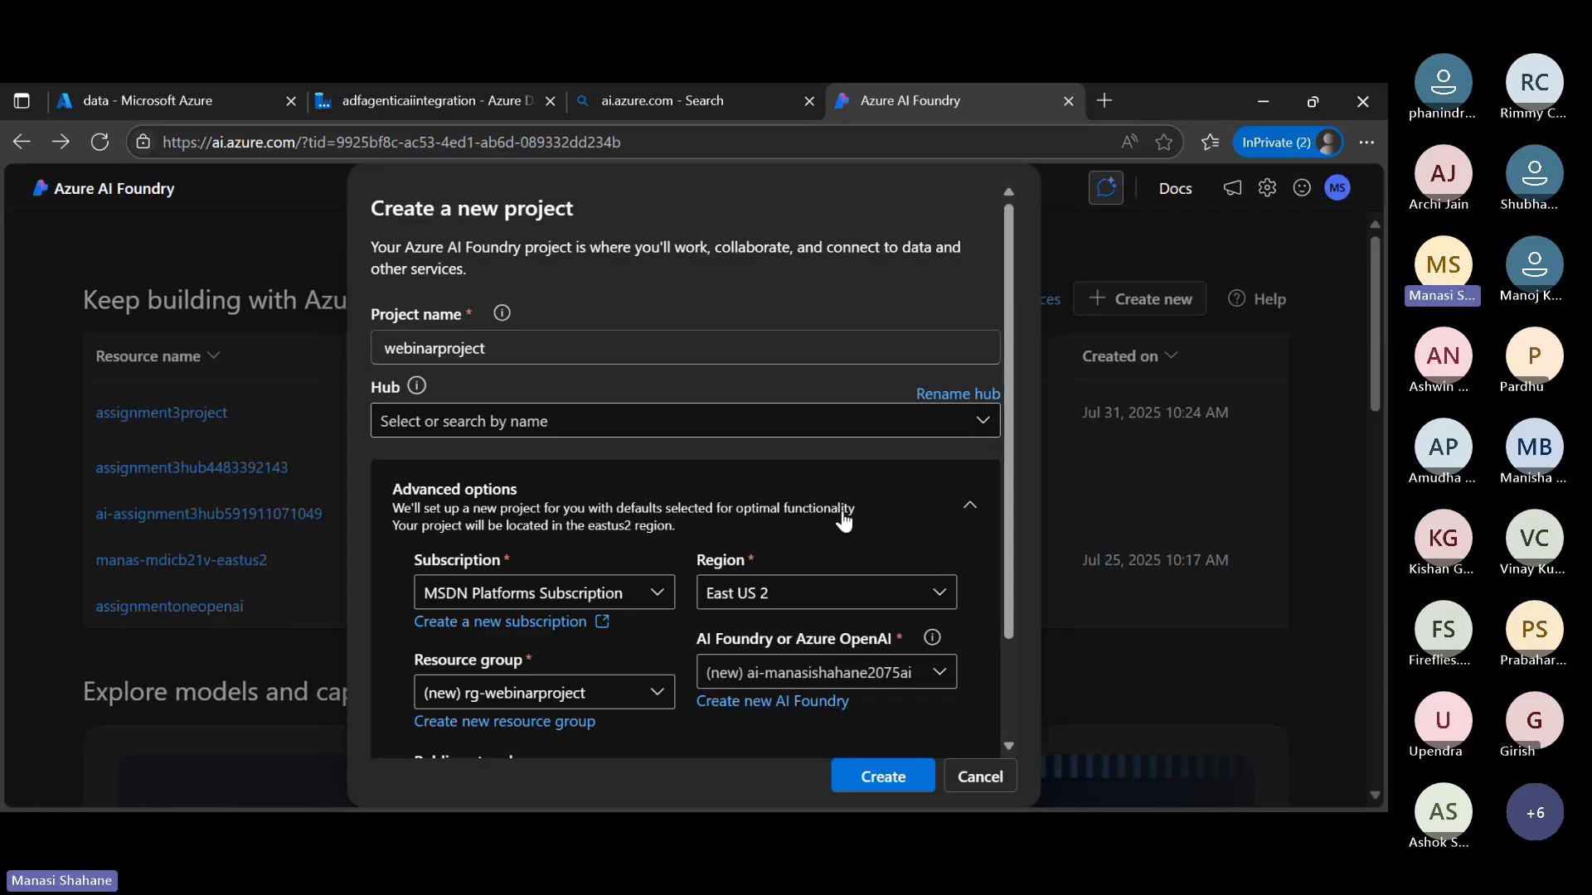
pyautogui.scroll(-2, 844, 643)
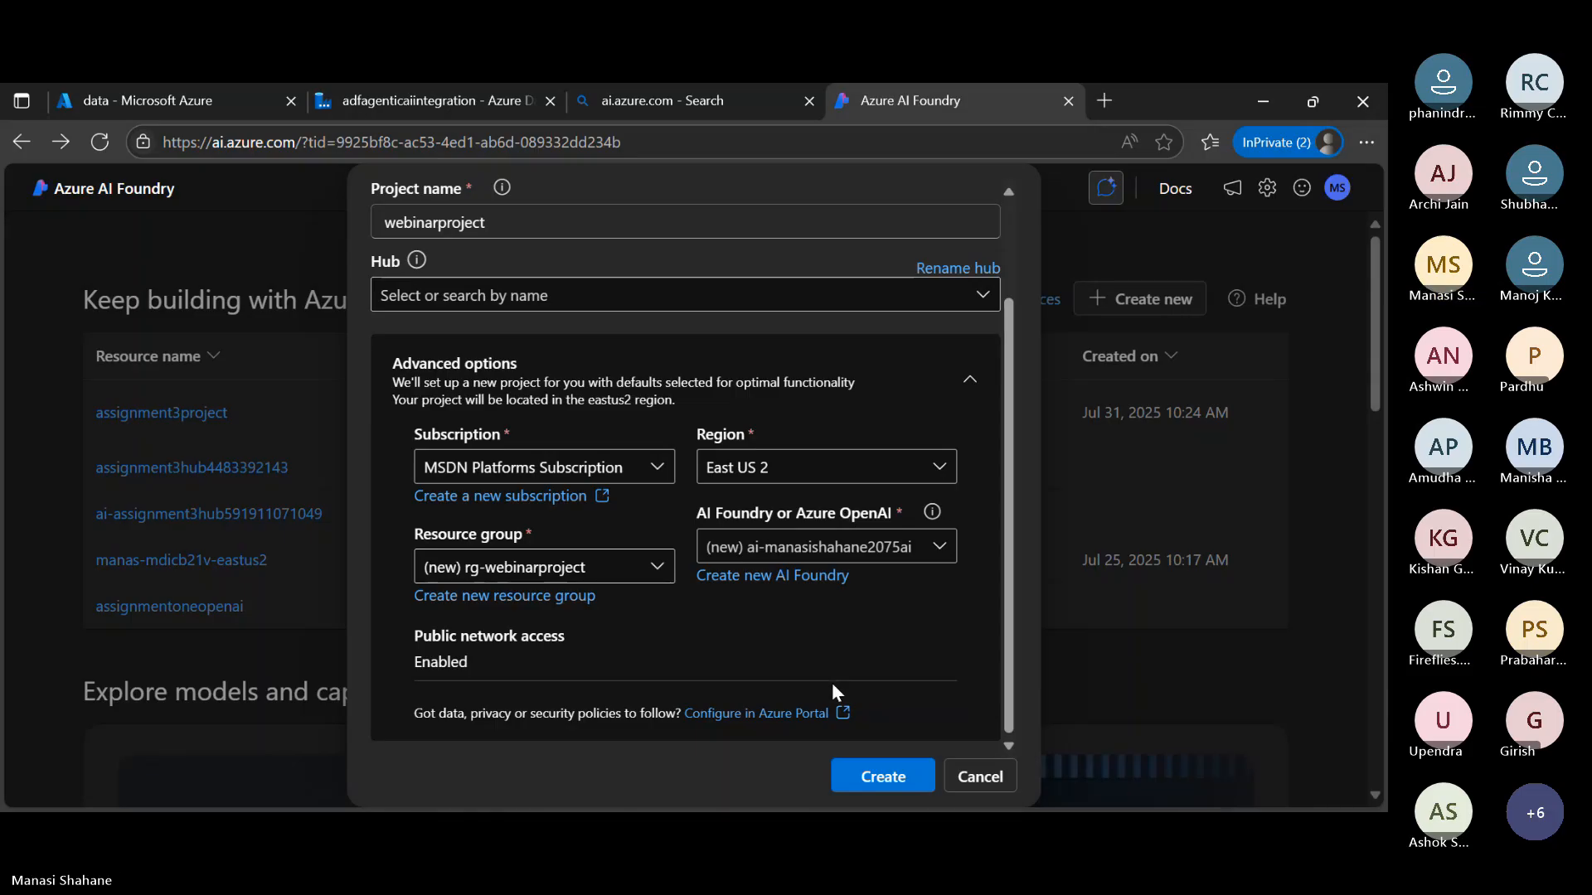
pyautogui.click(868, 779)
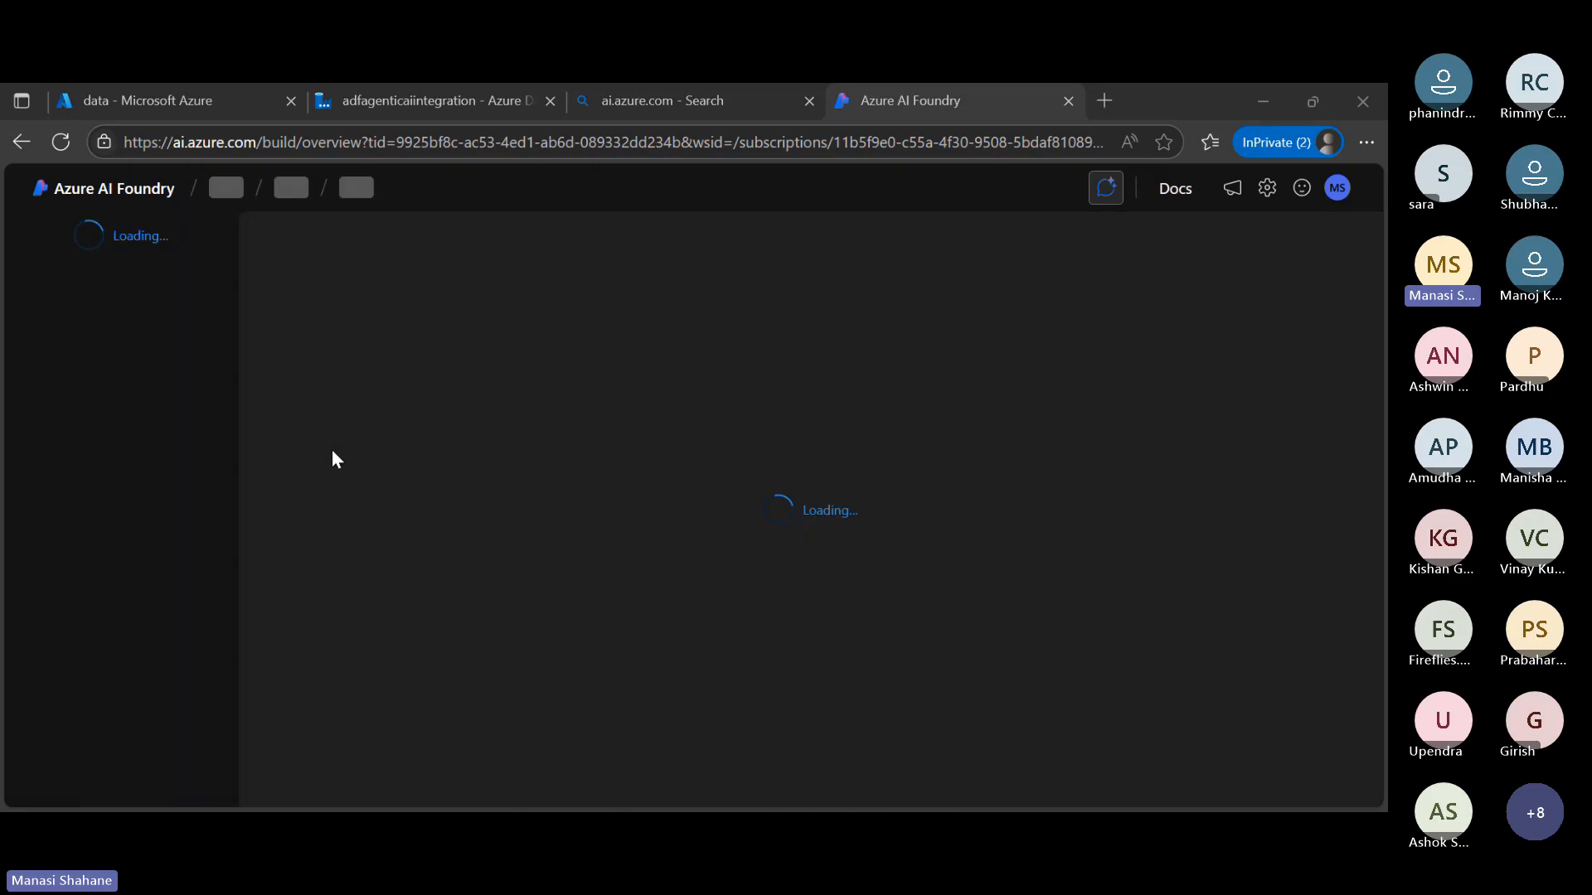
# Switch to the Azure portal, search for "azure machine" from the home page and open the Azure Machine Learning service
pyautogui.click(174, 93)
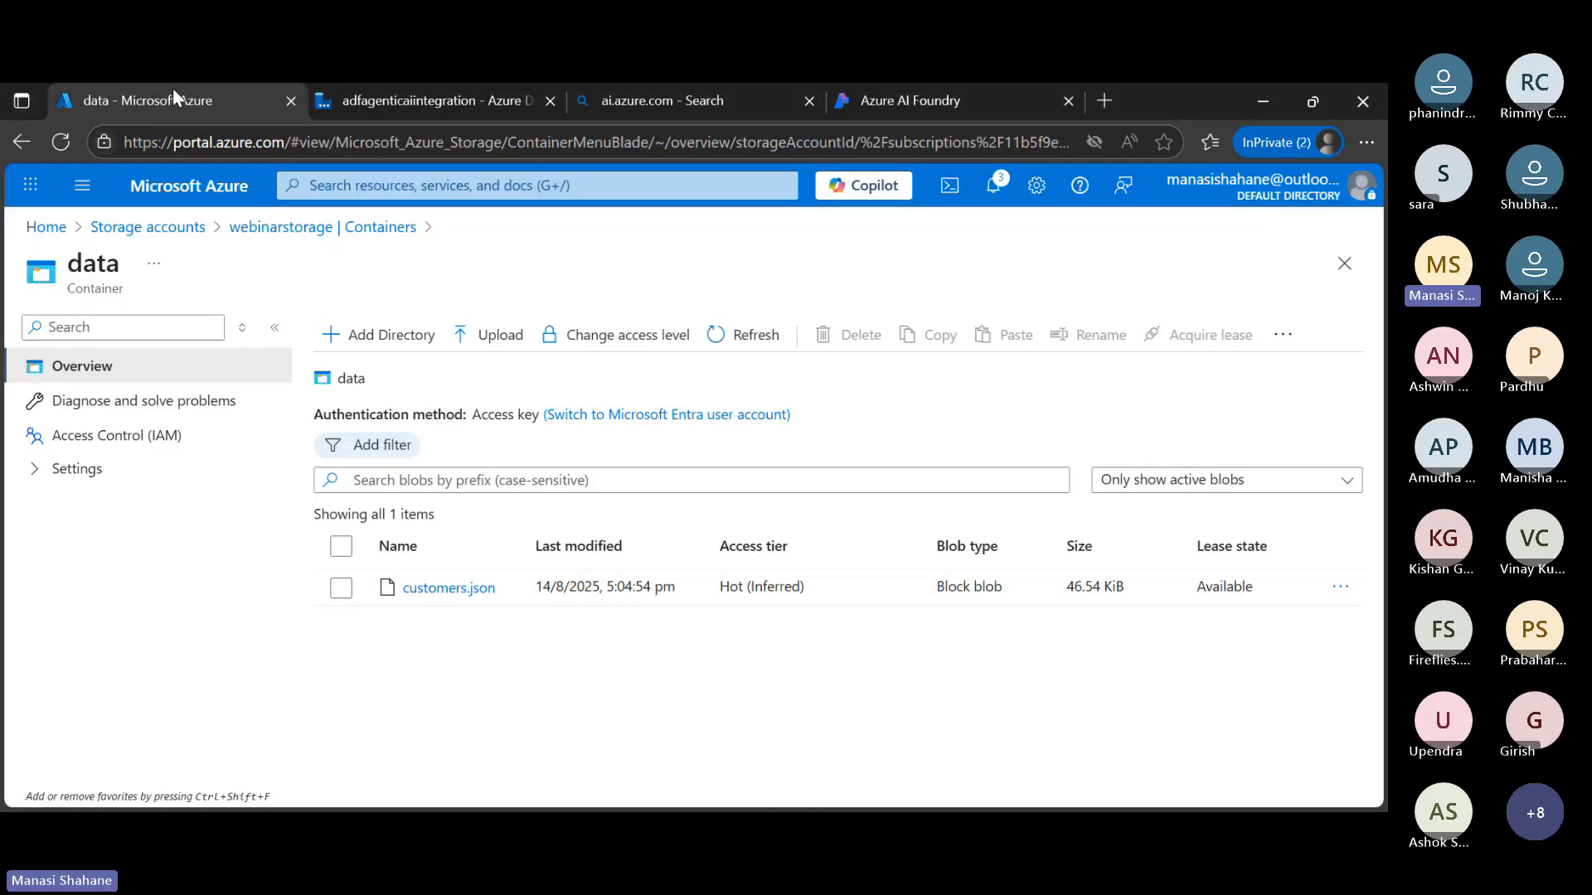
pyautogui.click(46, 227)
pyautogui.click(384, 186)
pyautogui.write('a')
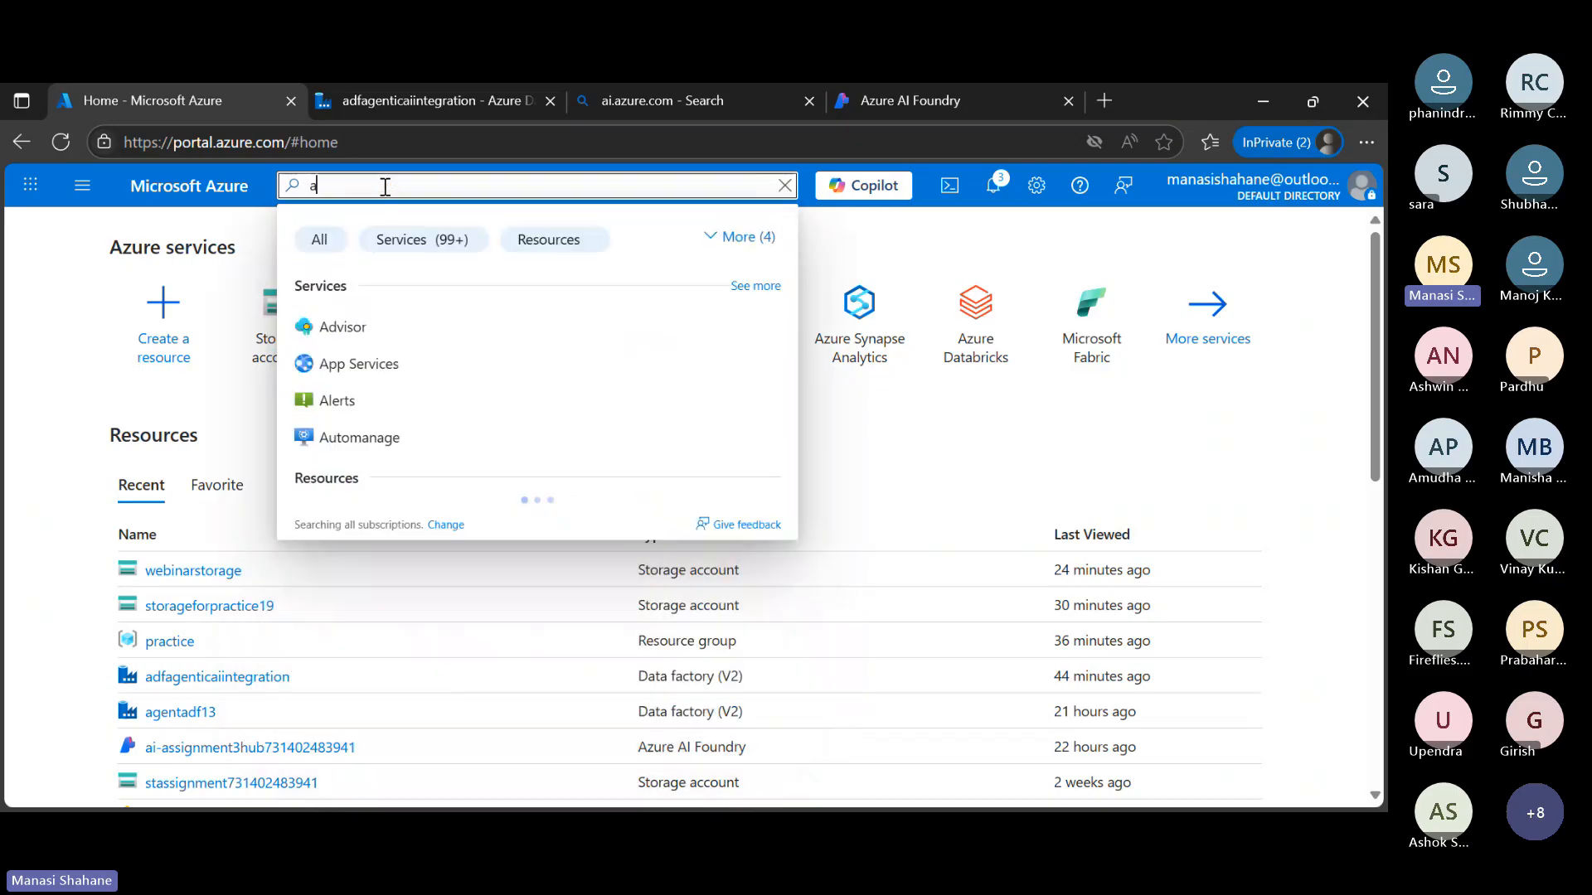
pyautogui.write('zure')
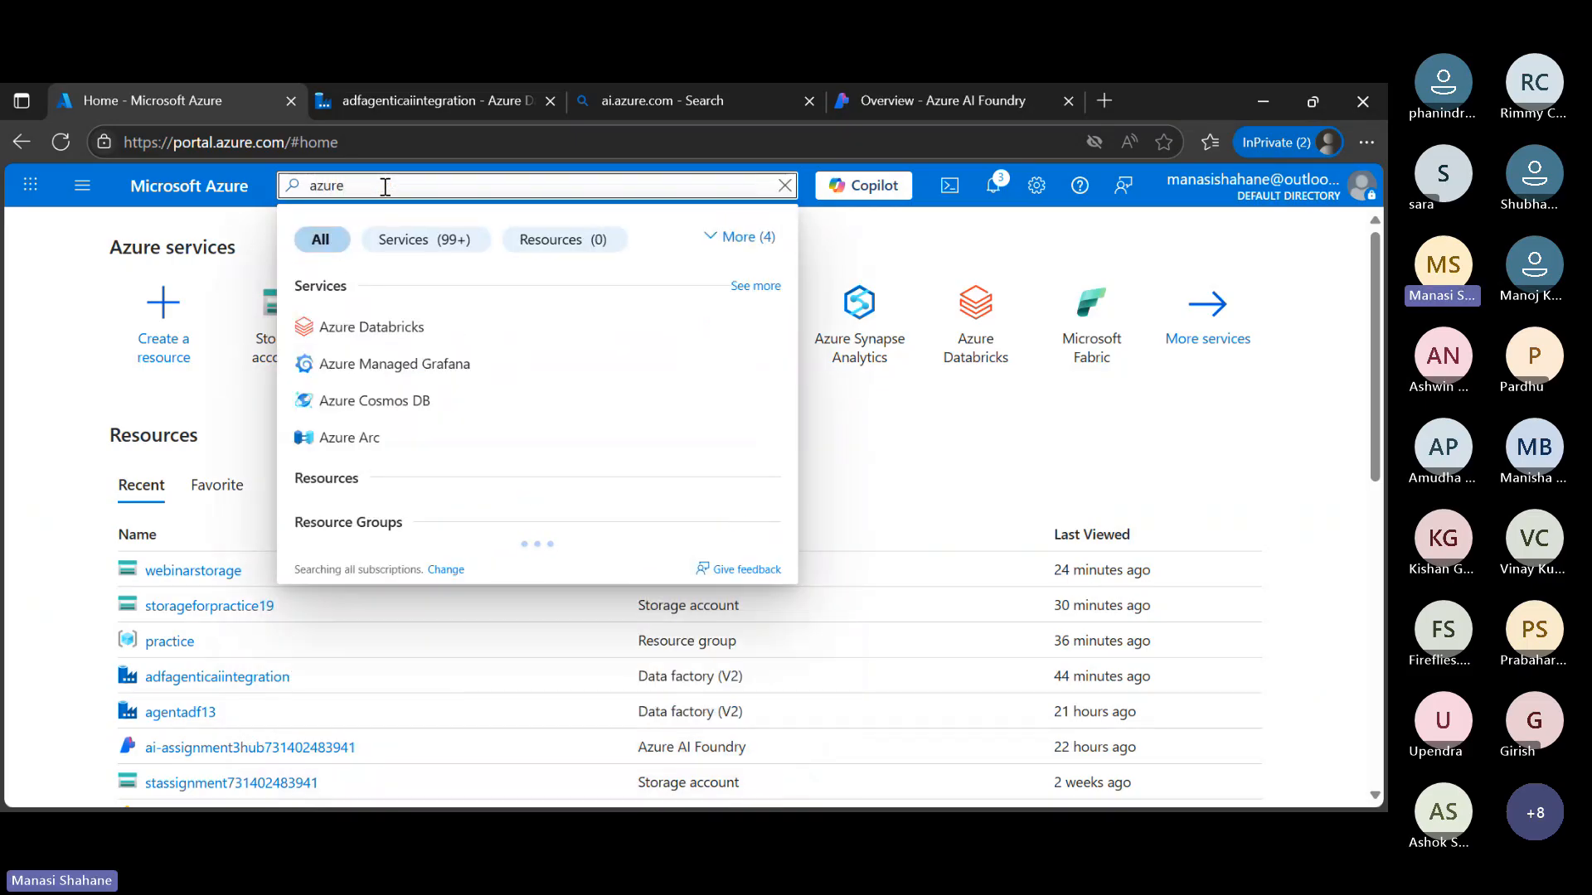
pyautogui.write(' mac')
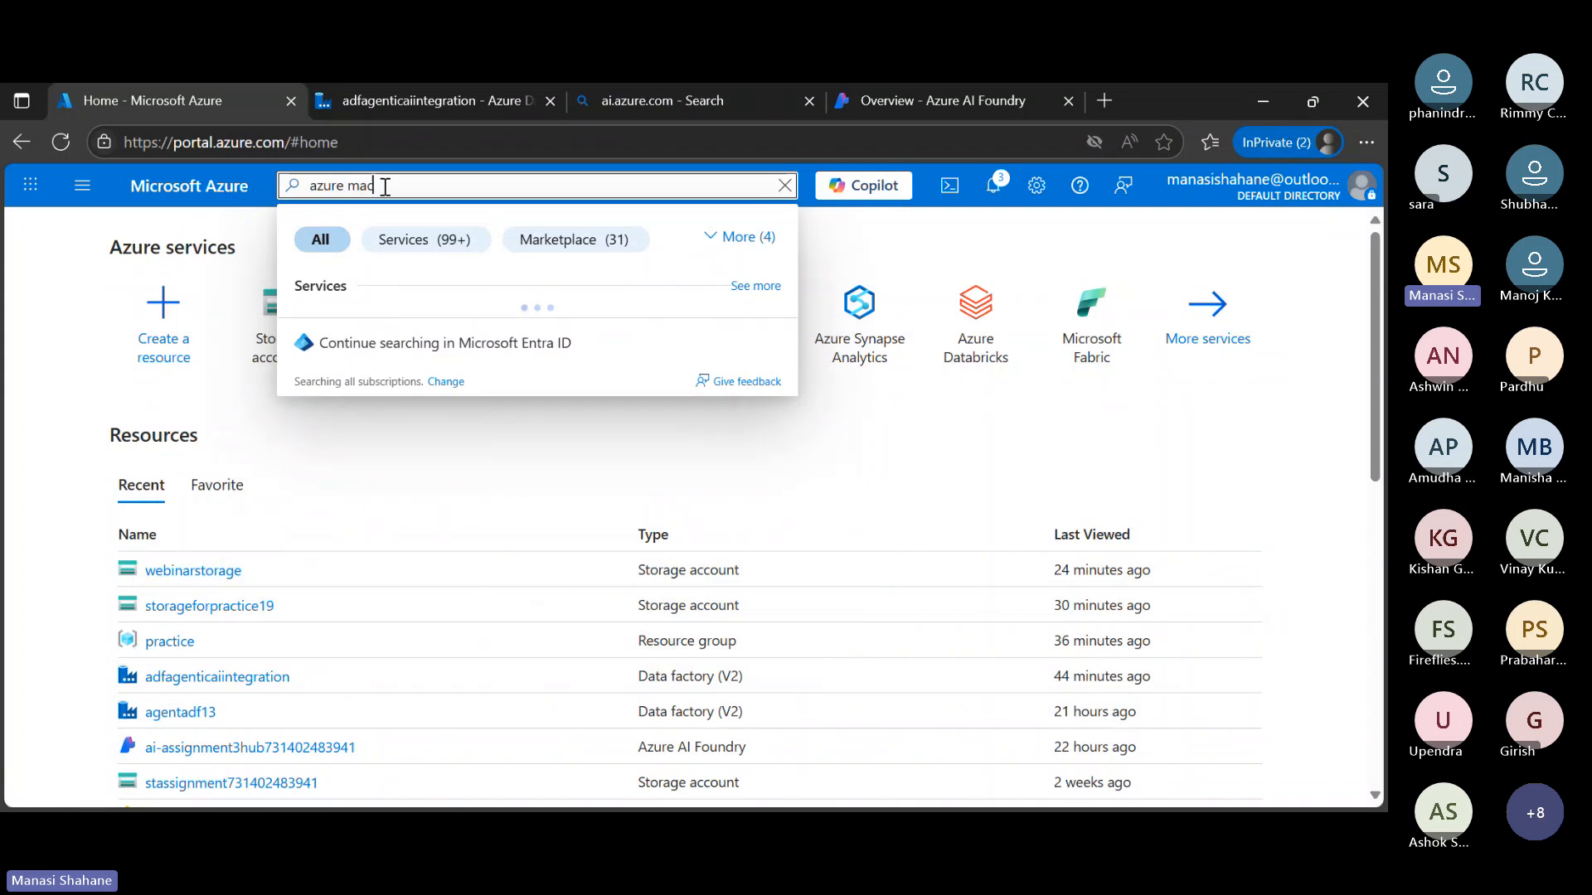
pyautogui.write('hine')
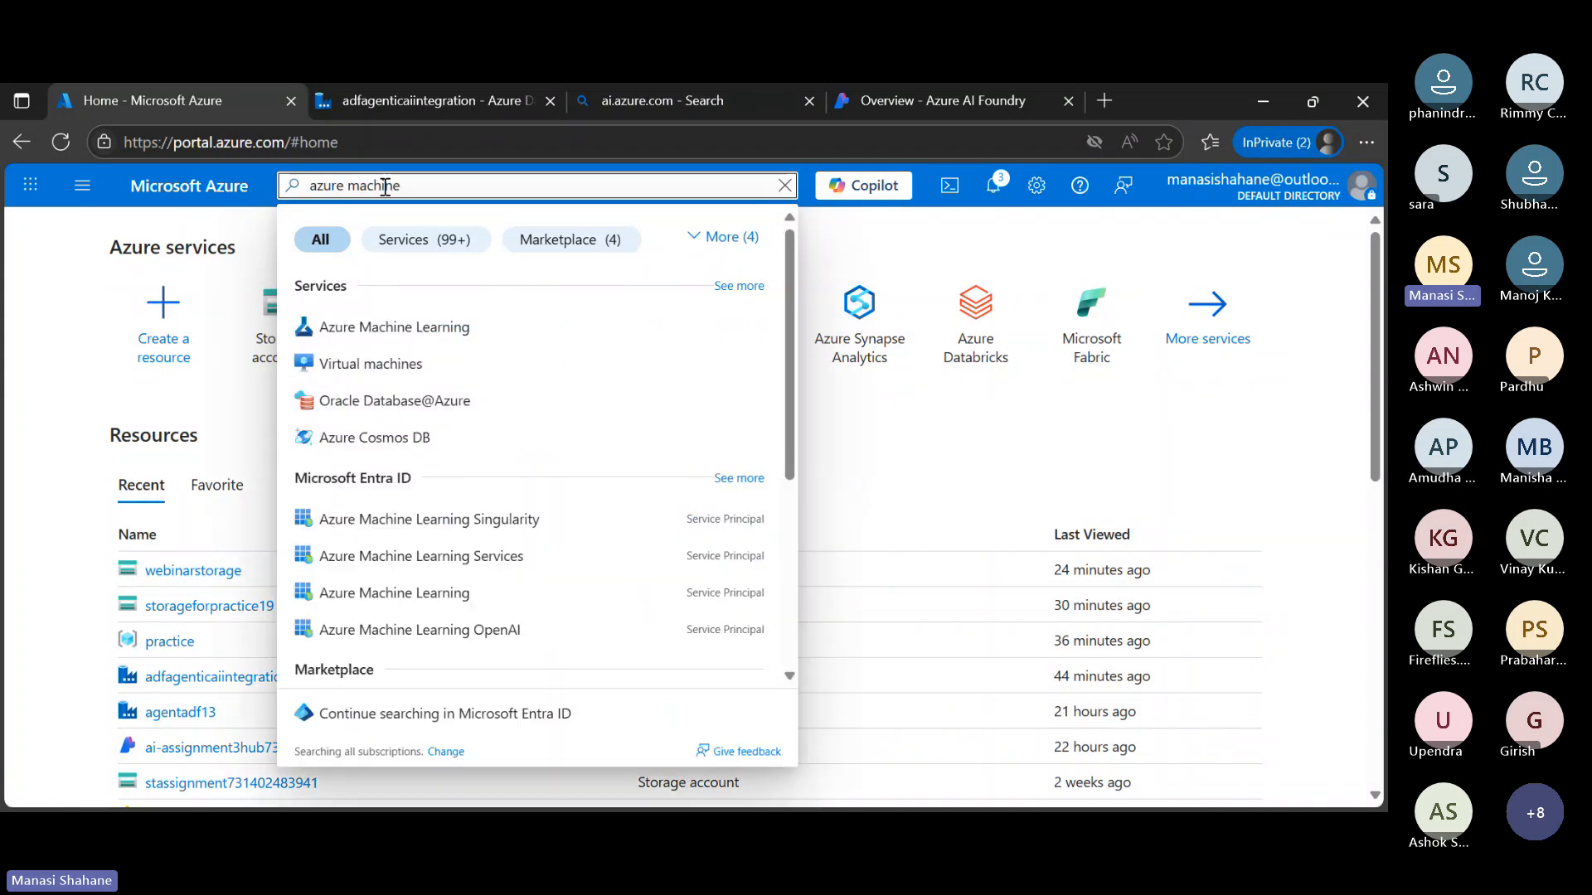
pyautogui.click(476, 333)
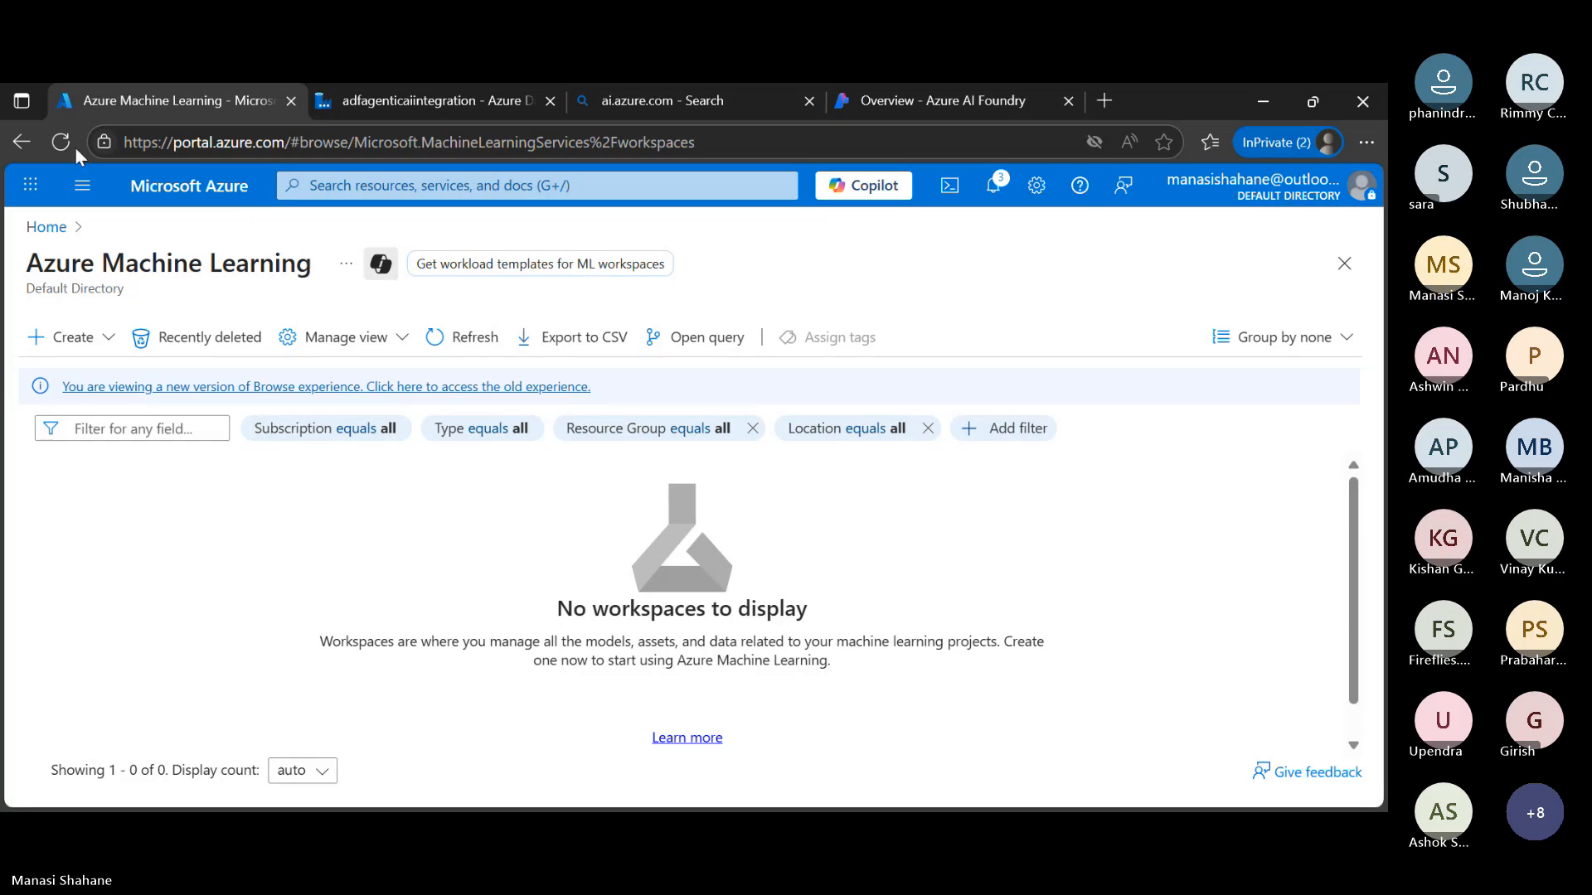
# Return to webinarproject in Azure AI Foundry, look over its navigation entries and view the model catalog
pyautogui.click(969, 116)
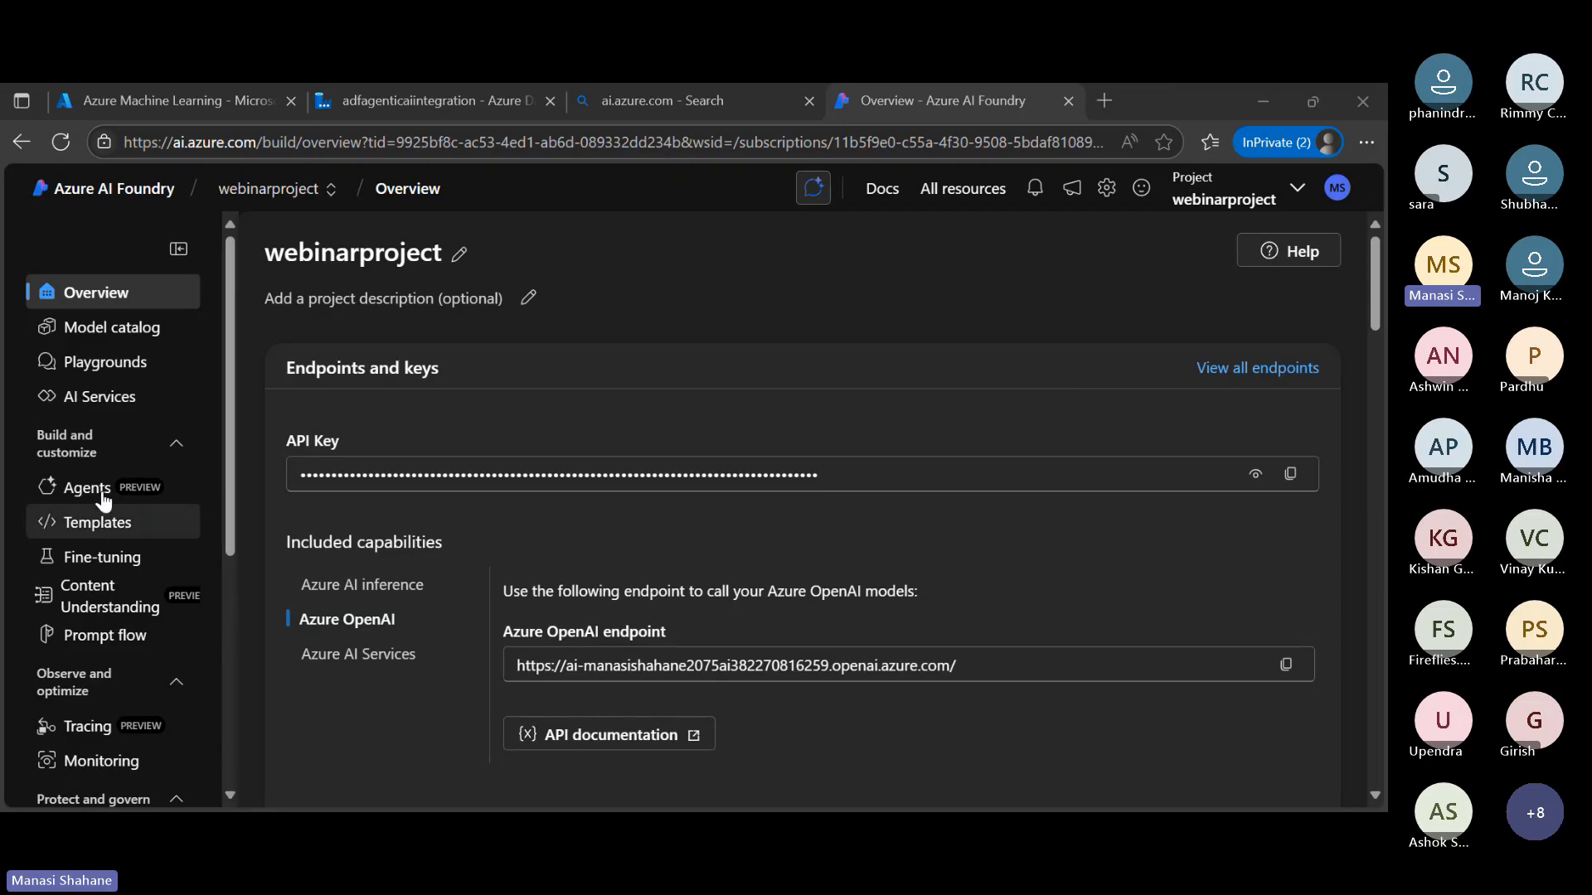
pyautogui.scroll(-5, 137, 343)
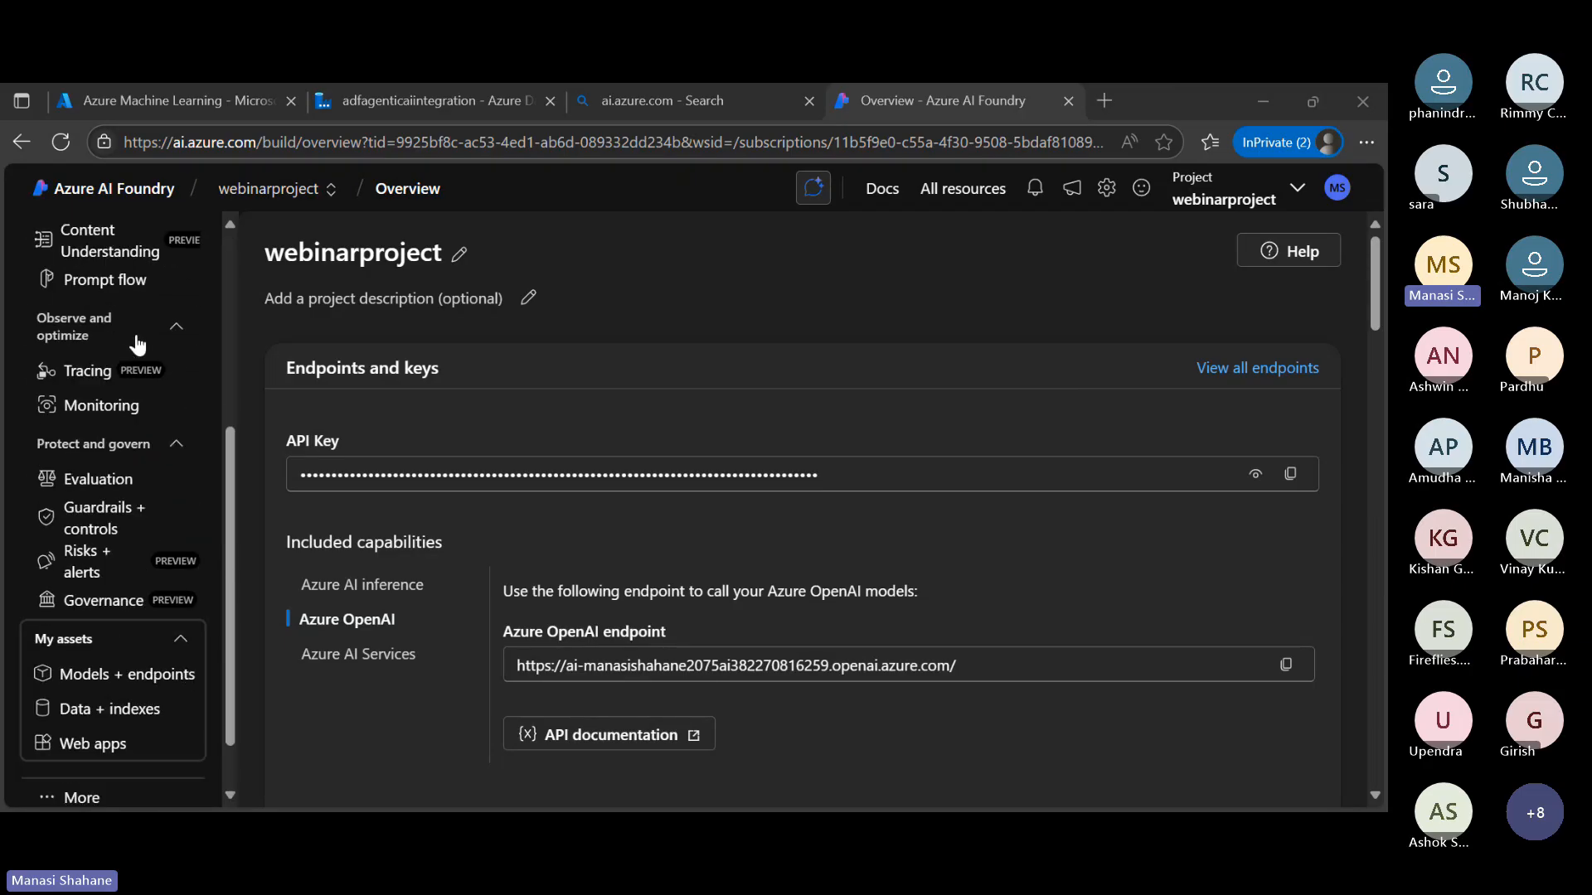
pyautogui.scroll(5, 137, 343)
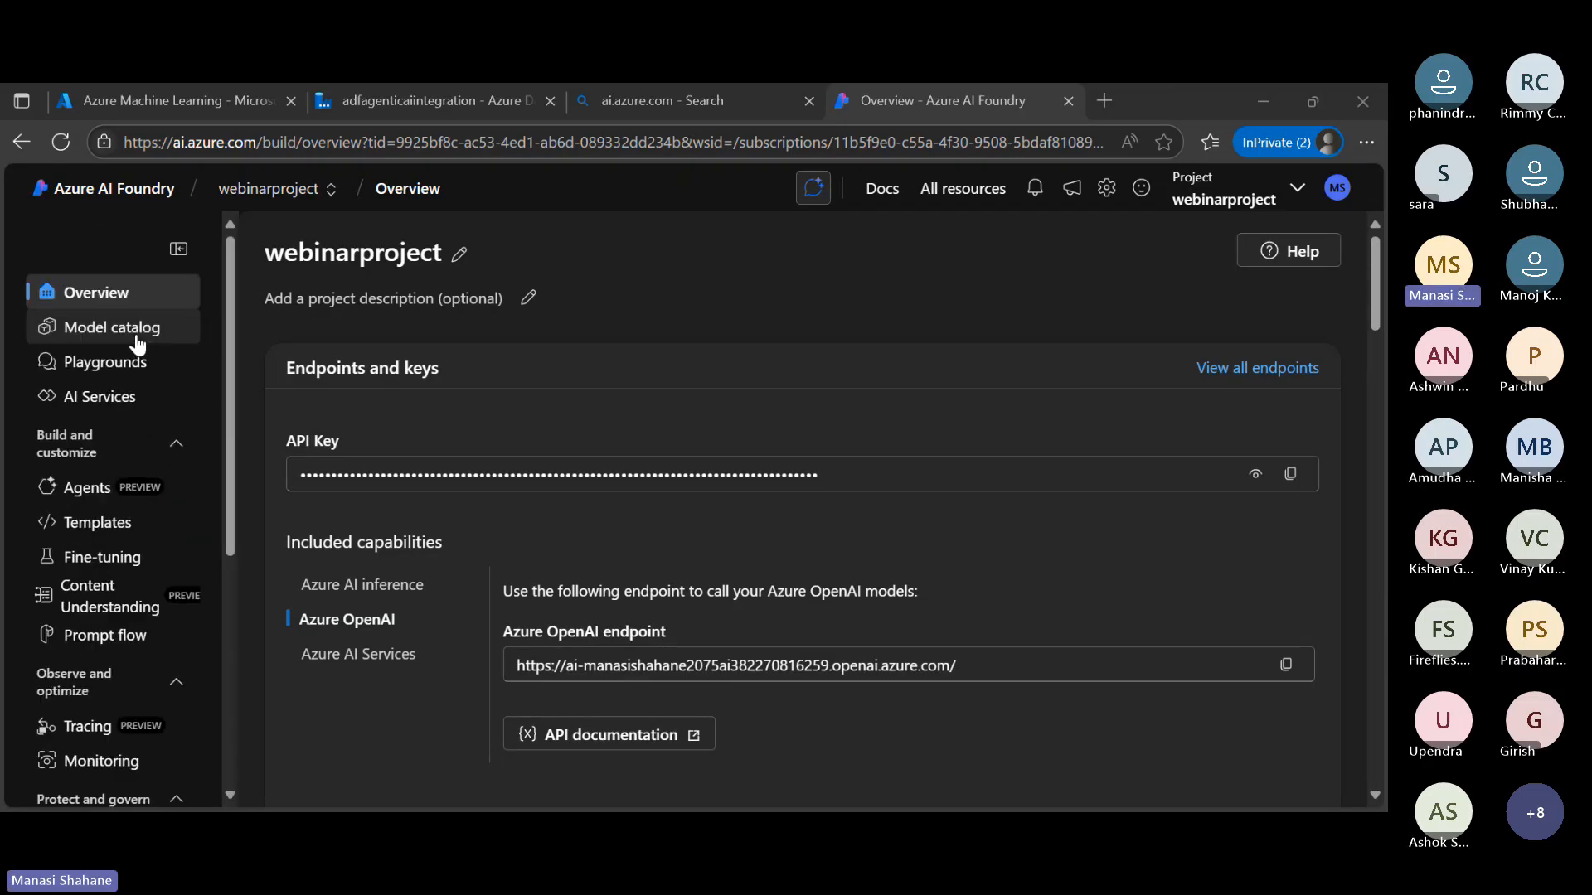
pyautogui.click(137, 344)
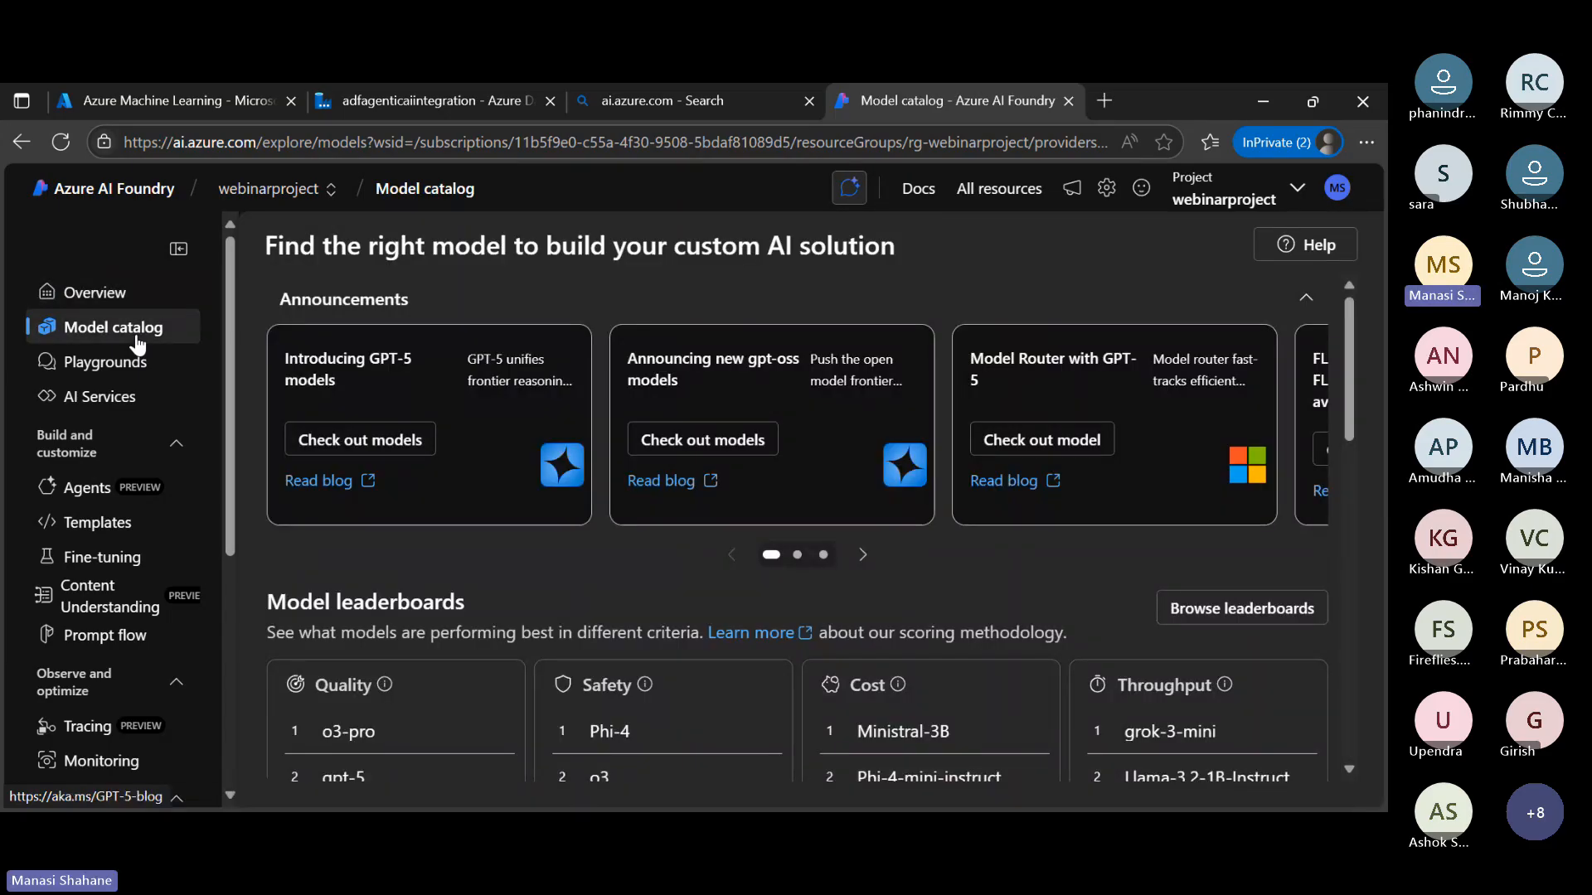
# Go to webinarproject's models and endpoints and start a new base model deployment
pyautogui.scroll(-5, 97, 639)
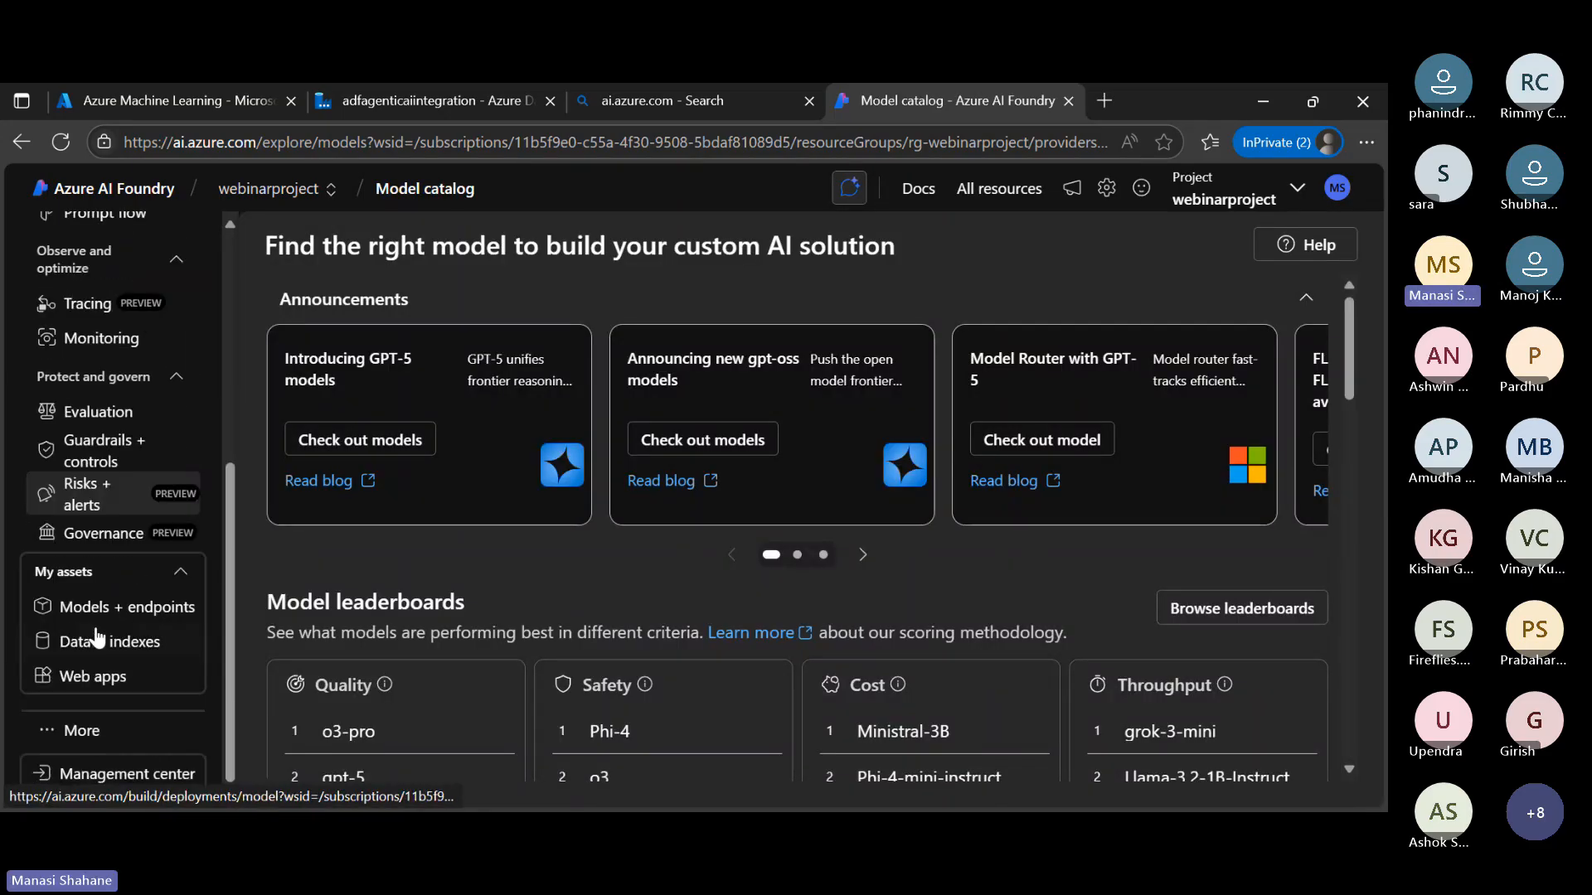
pyautogui.click(102, 610)
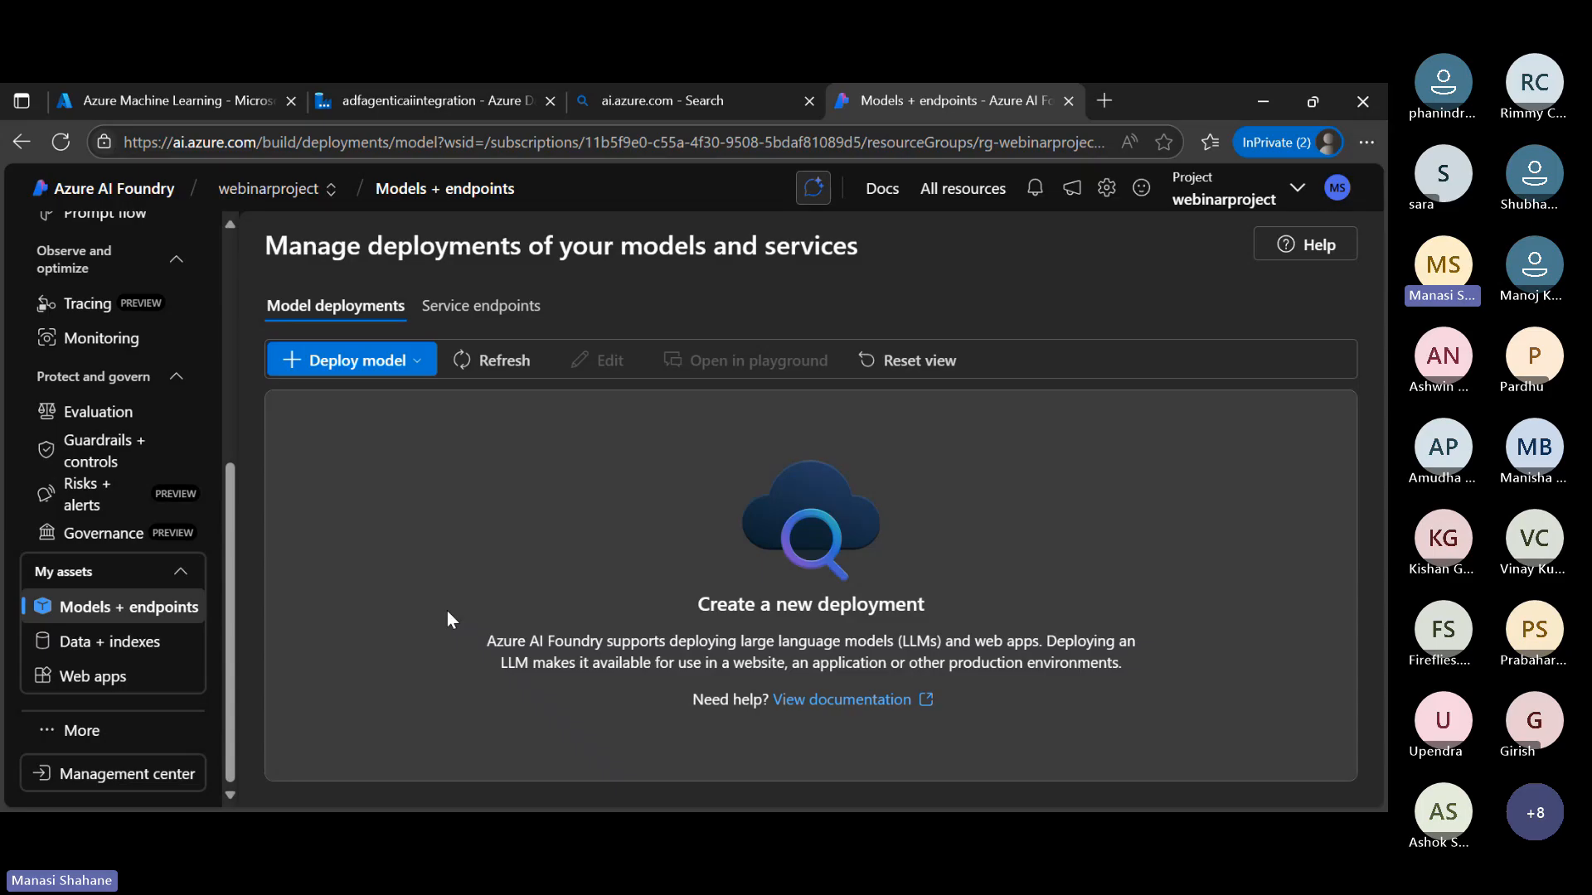
pyautogui.click(383, 382)
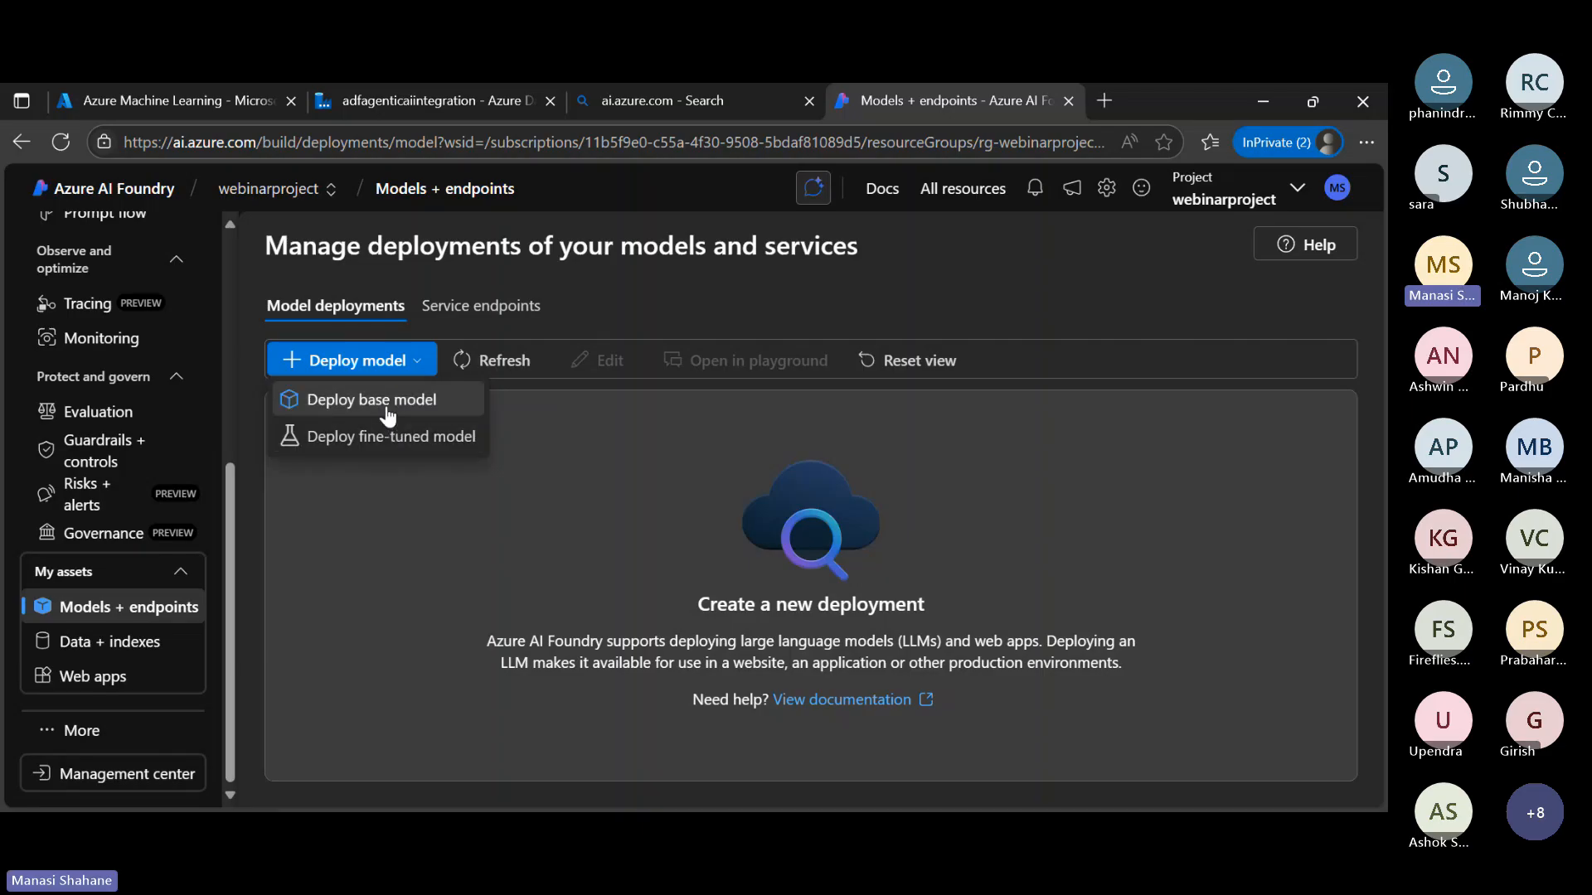
pyautogui.click(387, 407)
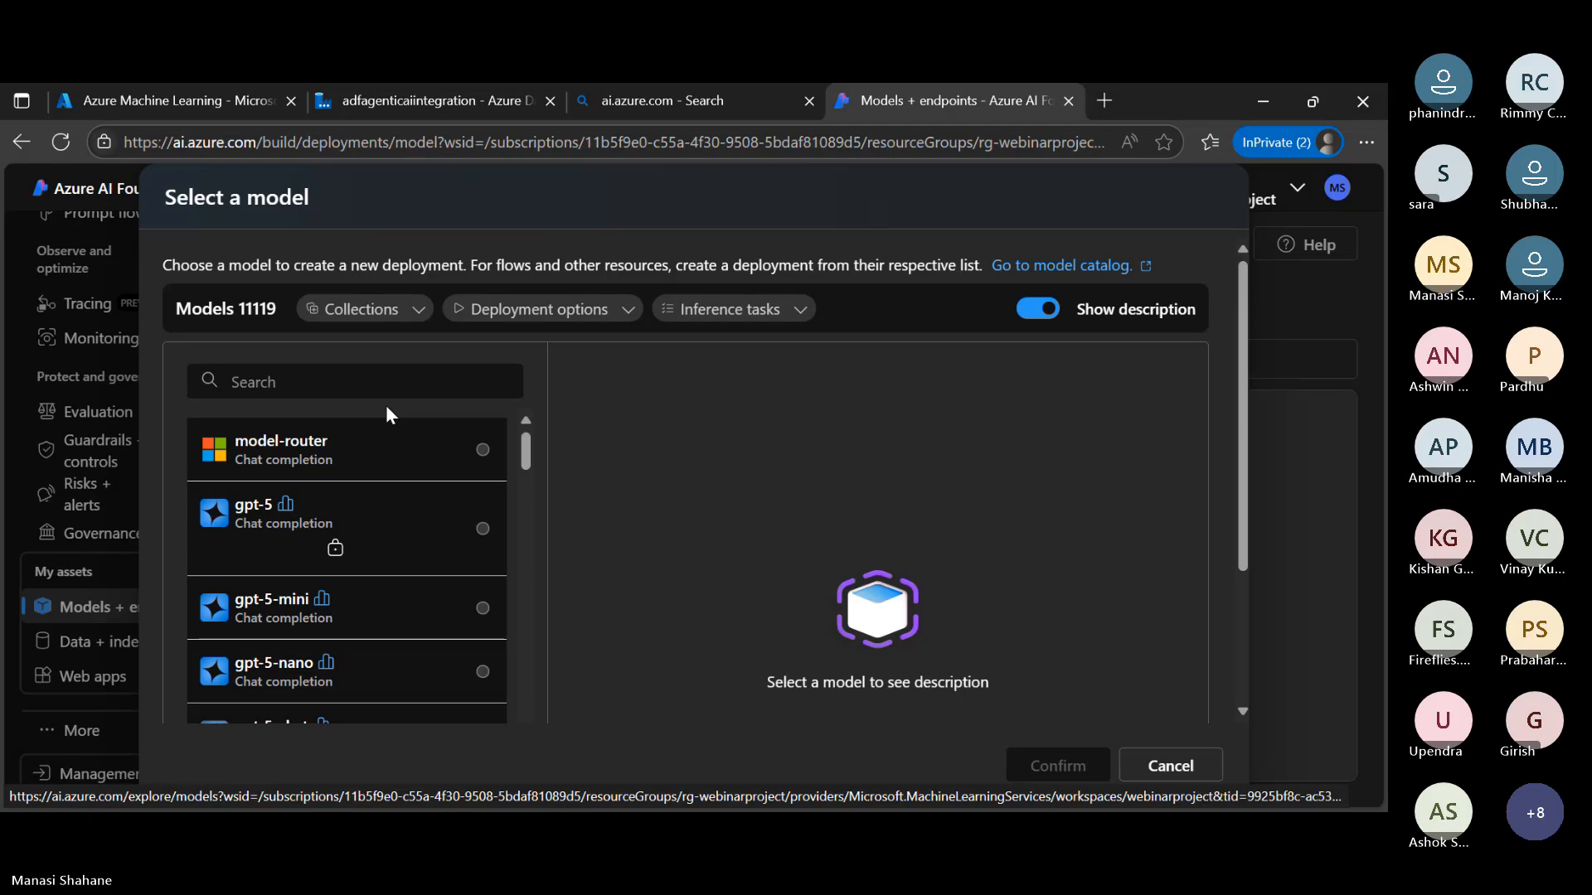
# Search the models for gpt-4o and confirm the gpt-4o chat completion model for deployment
pyautogui.click(388, 382)
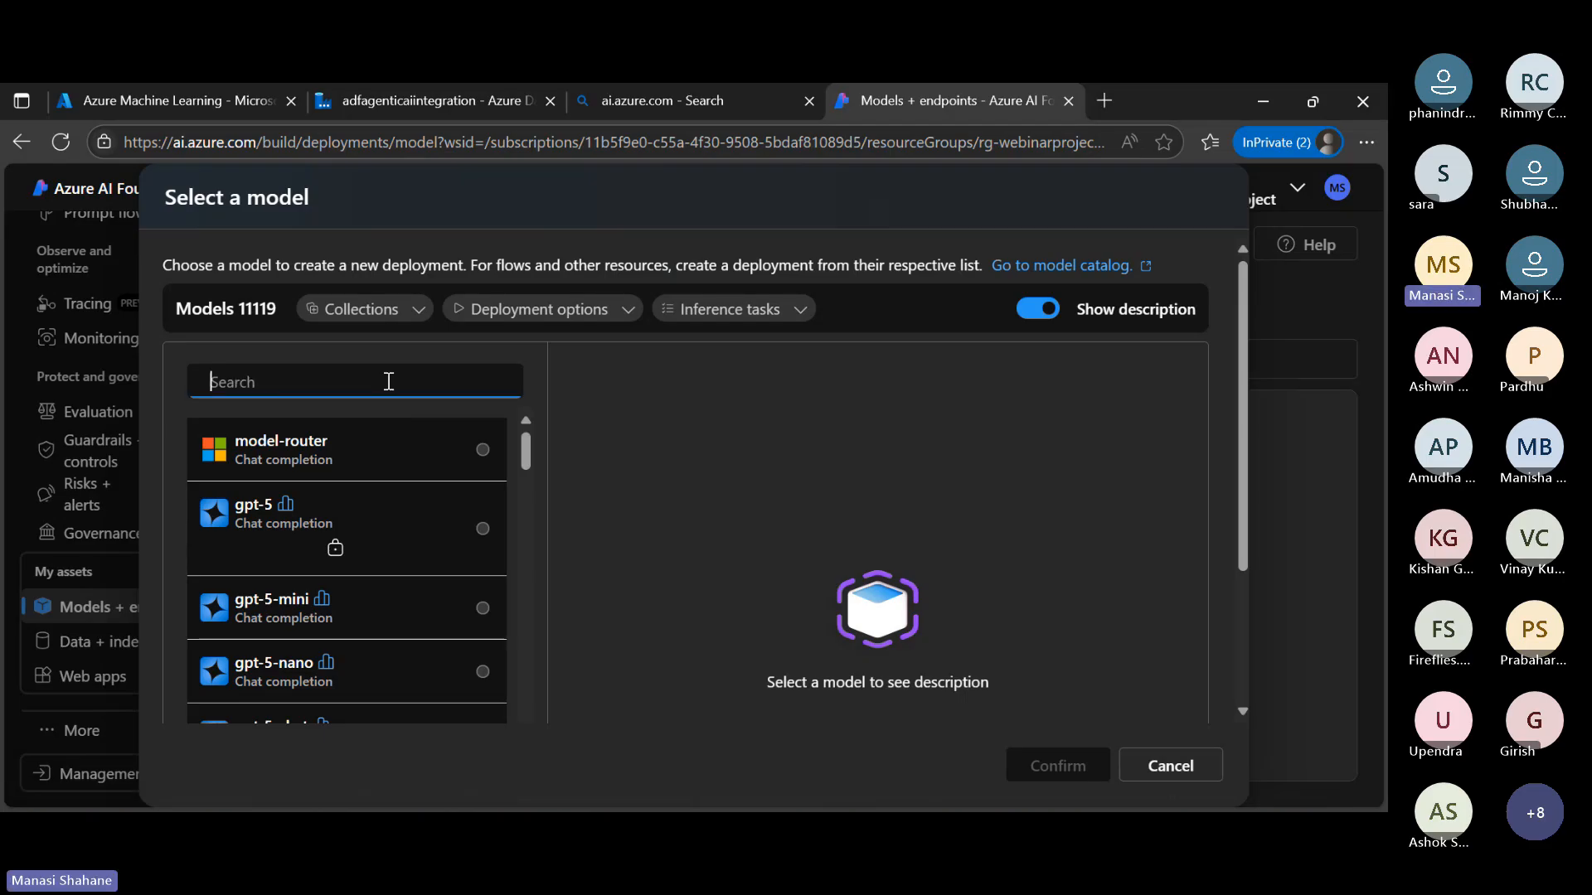
pyautogui.write('gpt-4o')
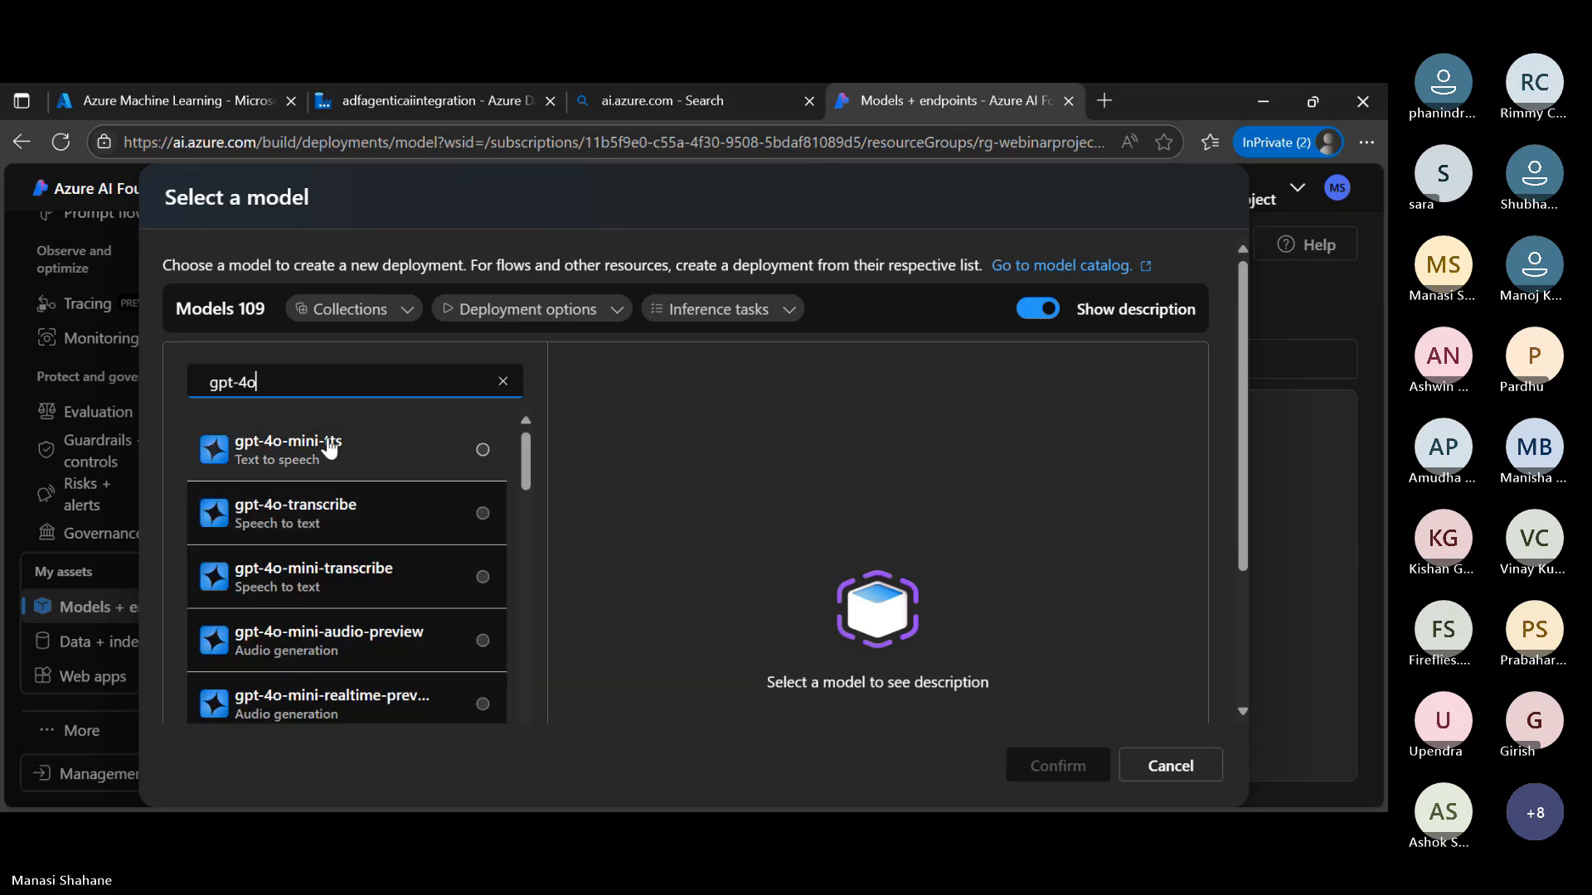
pyautogui.scroll(-5, 332, 531)
pyautogui.scroll(3, 332, 531)
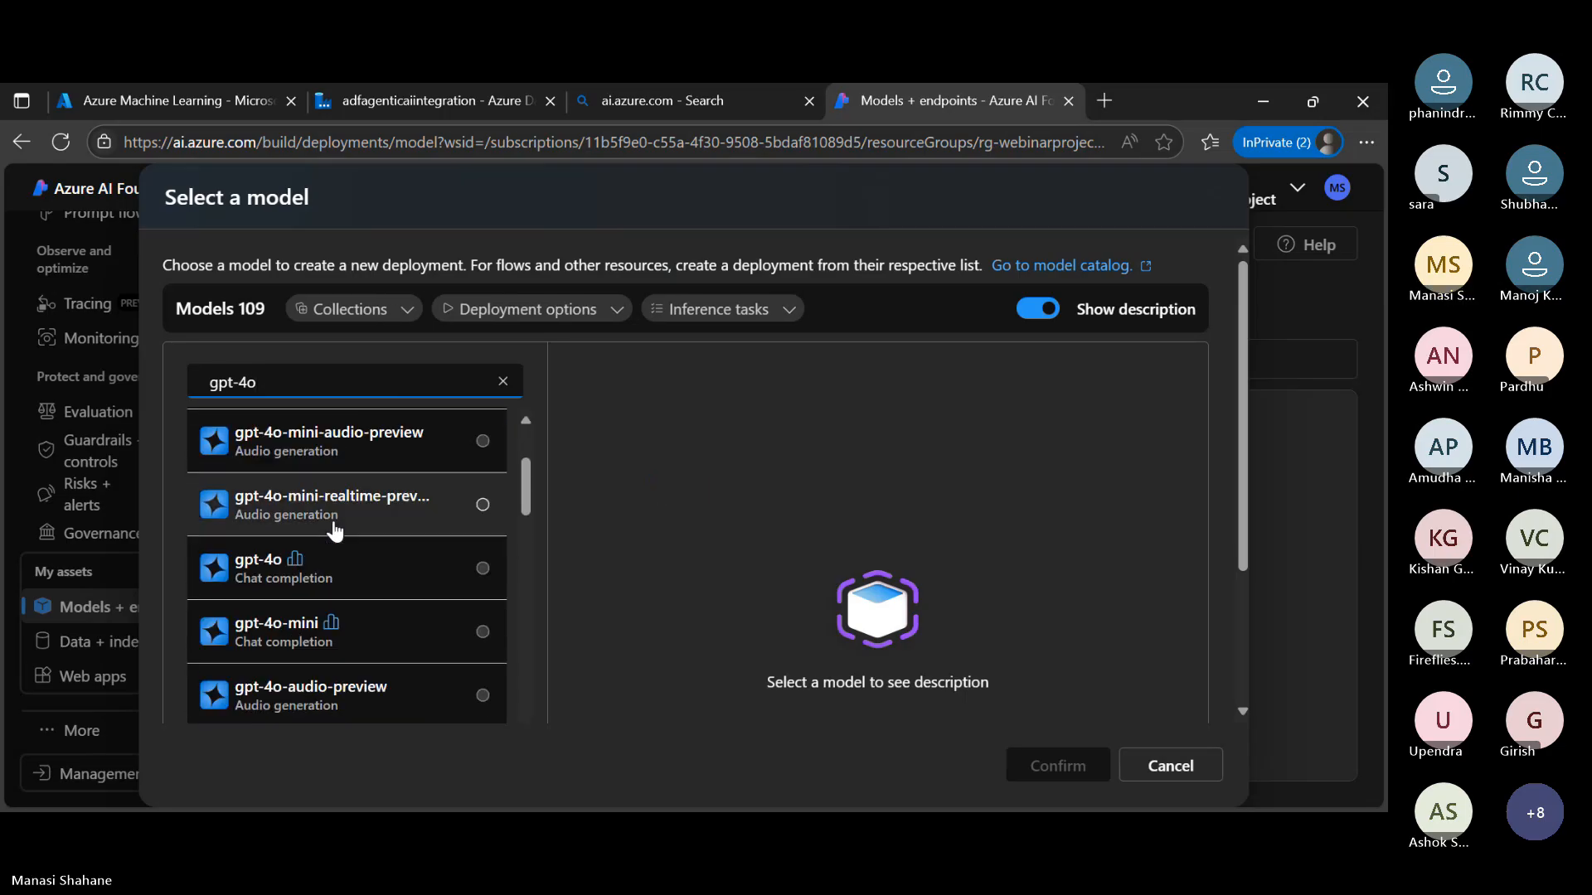
pyautogui.click(344, 560)
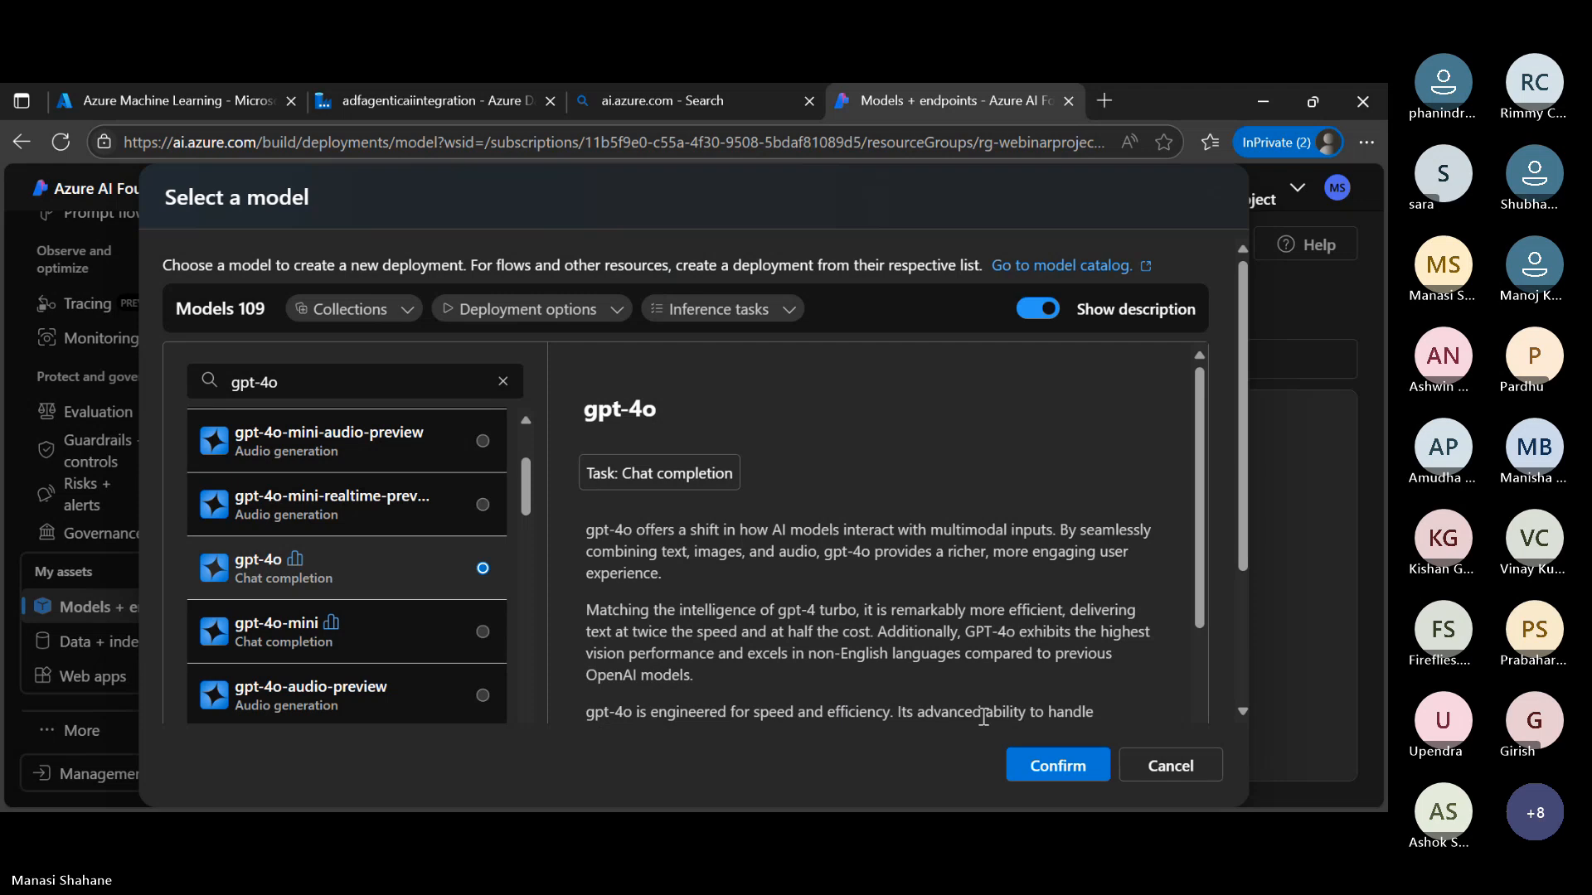
pyautogui.click(1078, 769)
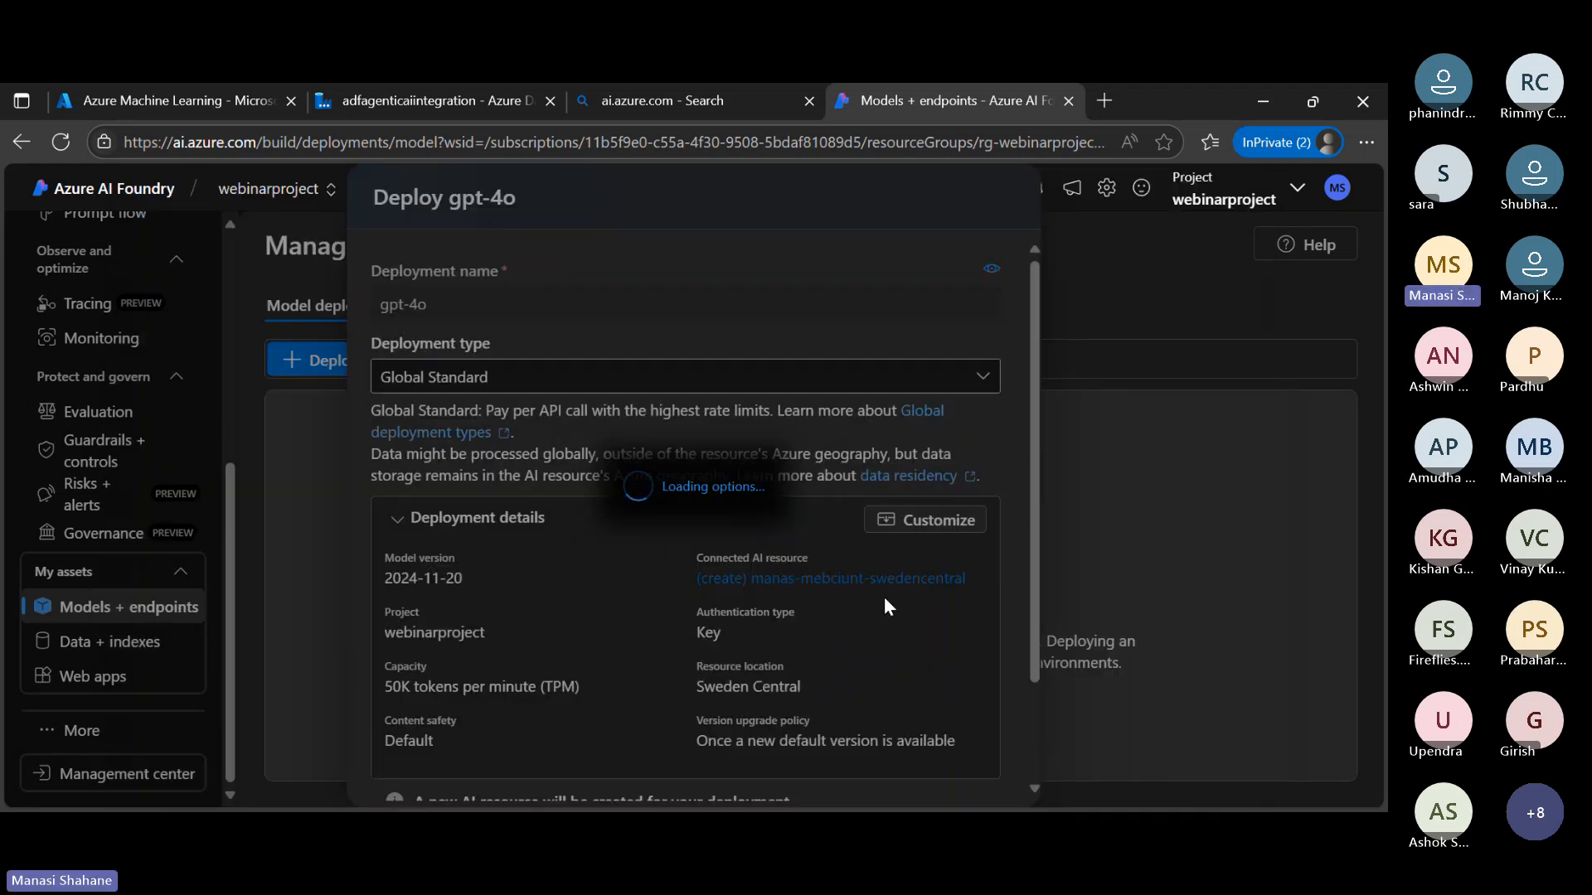
# Check the deployment type options, keep Global Standard, and expand the gpt-4o deployment details for customization
pyautogui.click(981, 375)
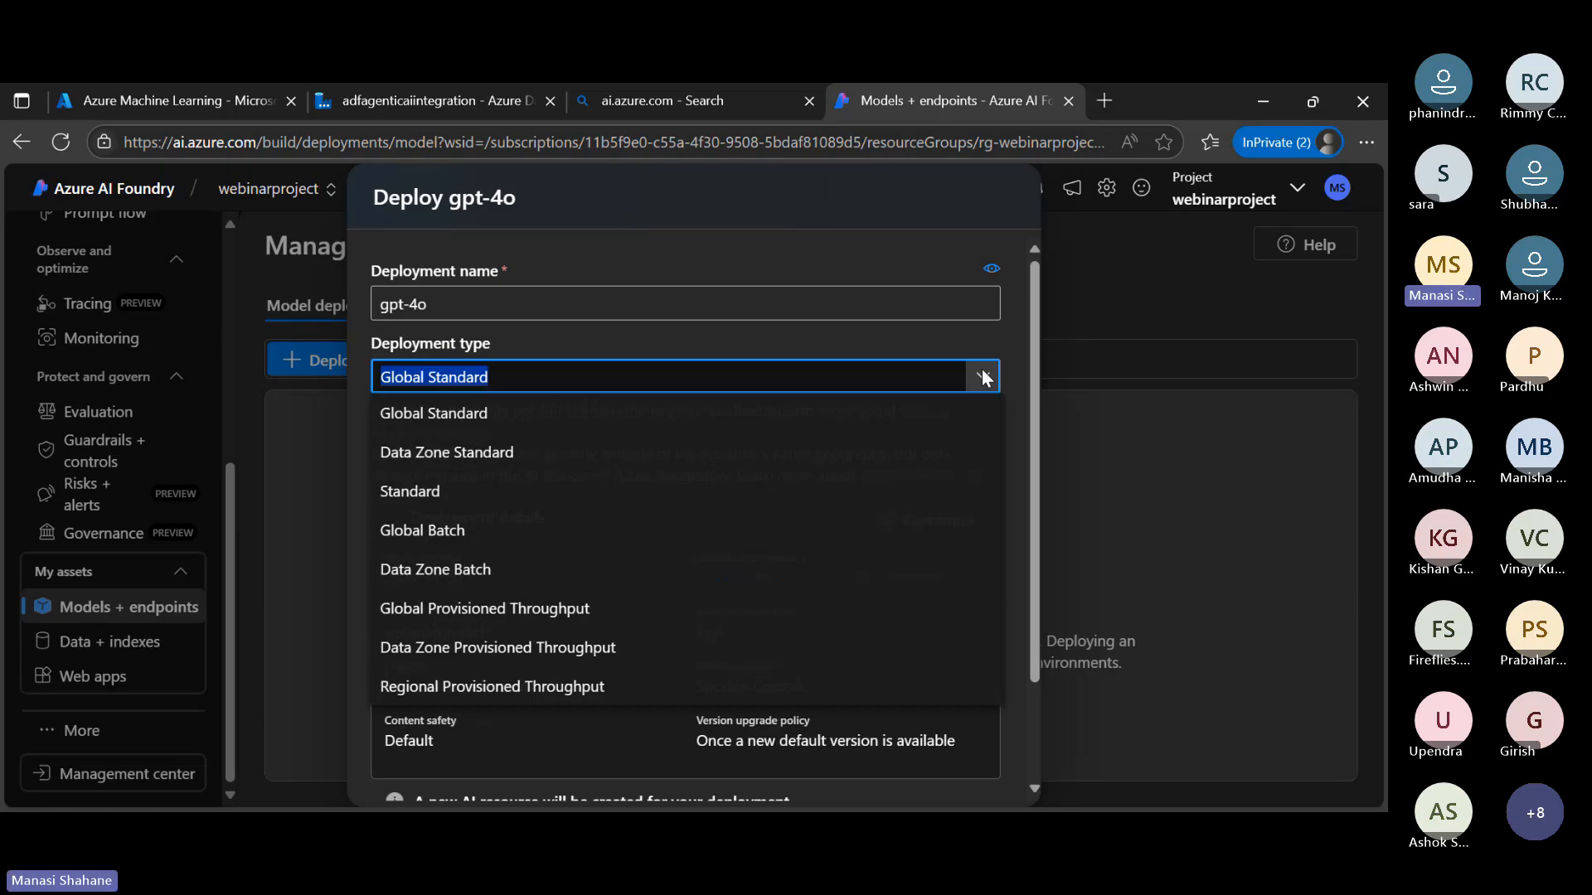
pyautogui.click(989, 378)
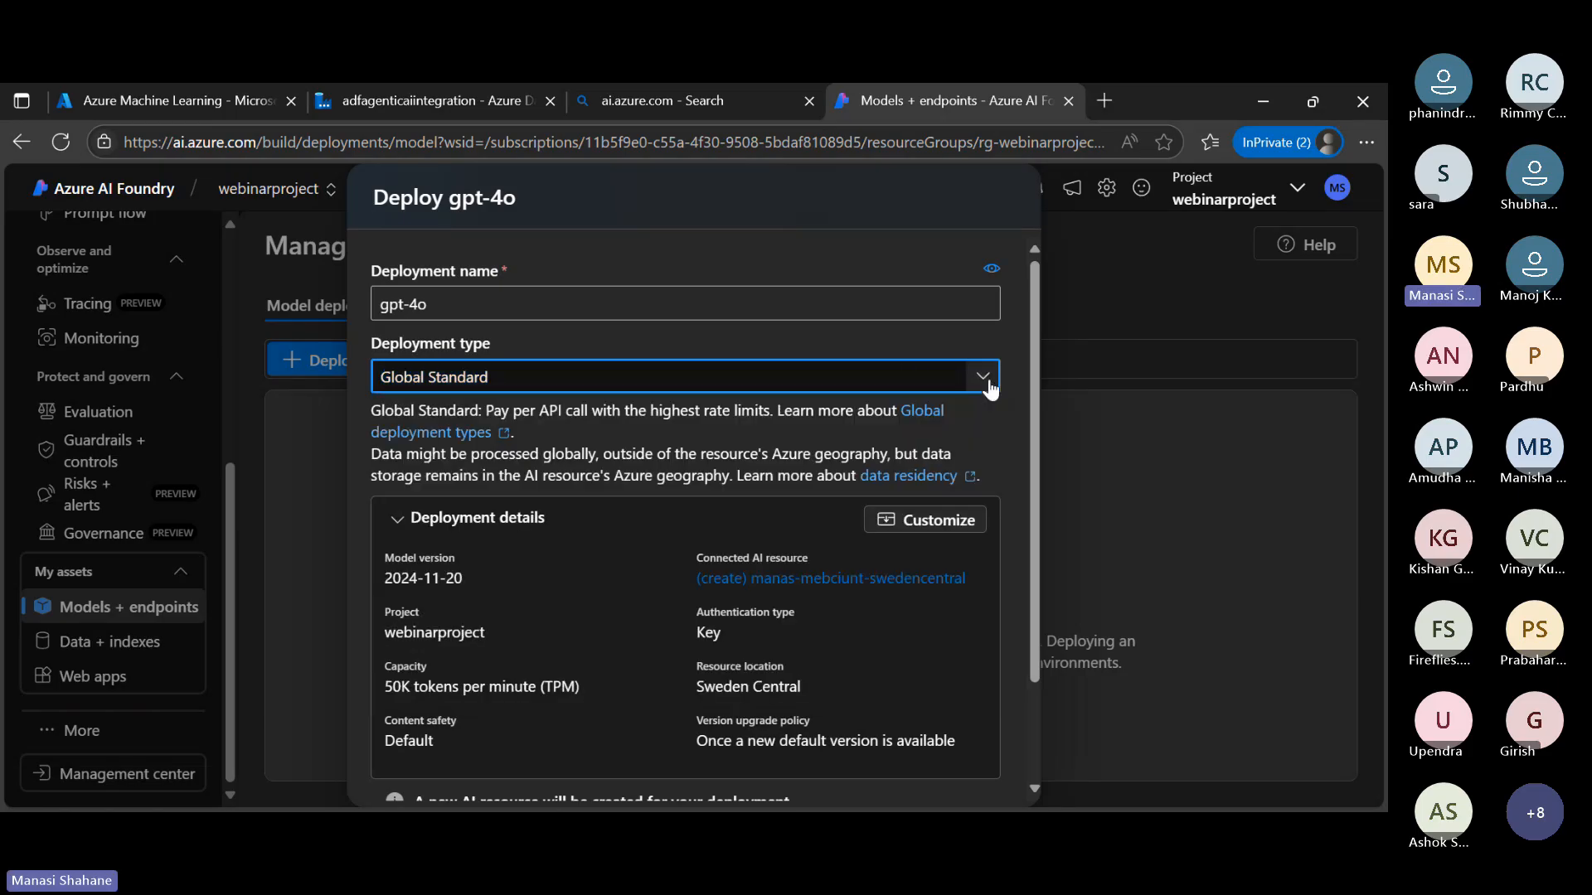
pyautogui.scroll(-2, 694, 545)
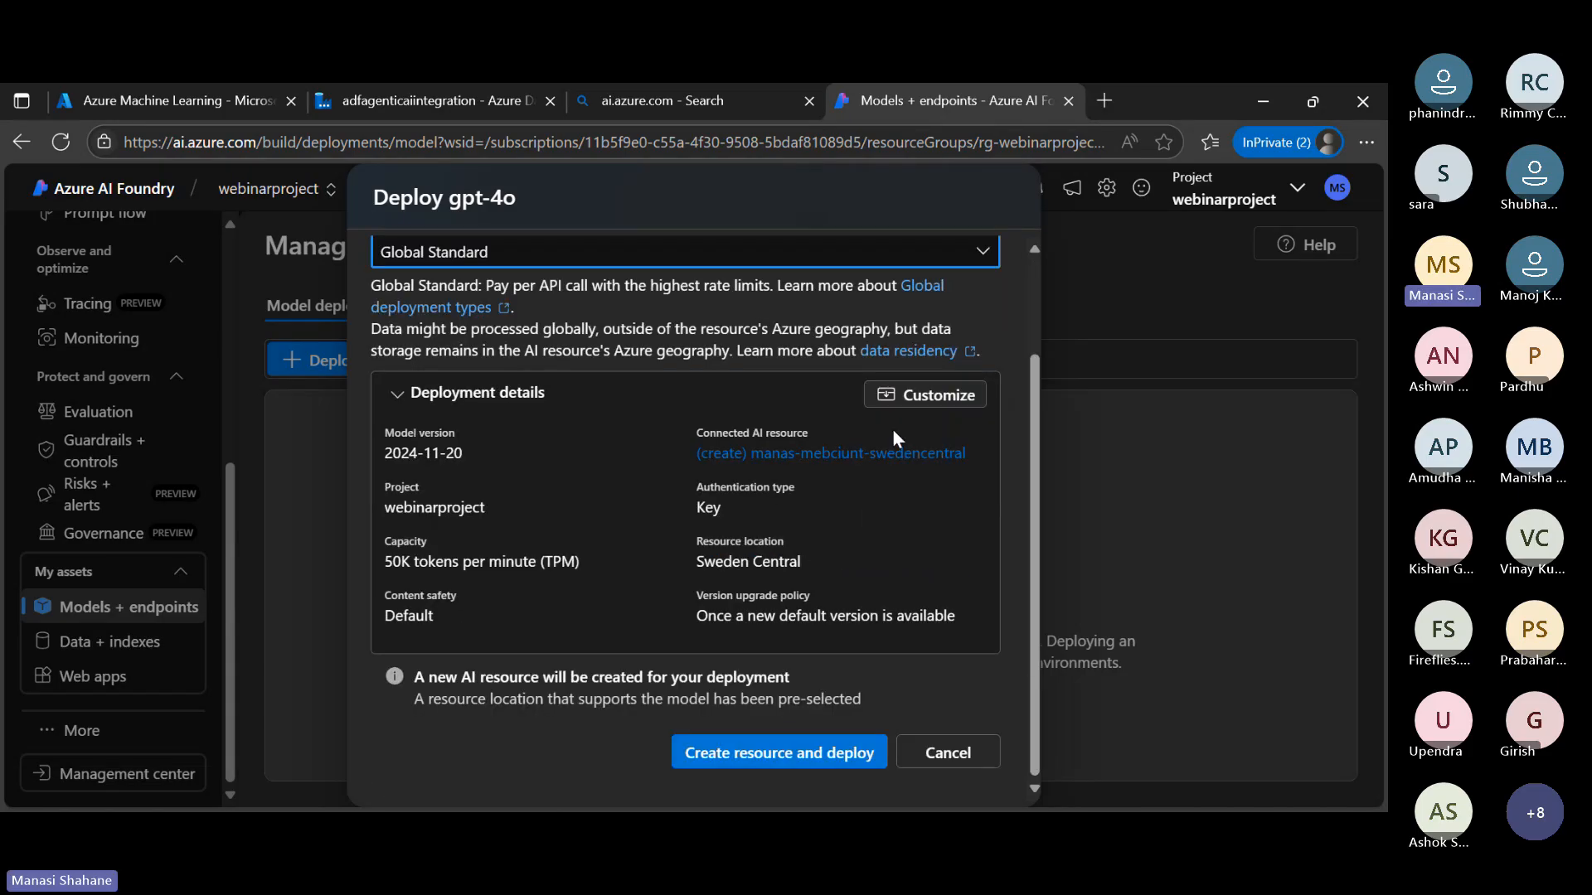
pyautogui.click(915, 398)
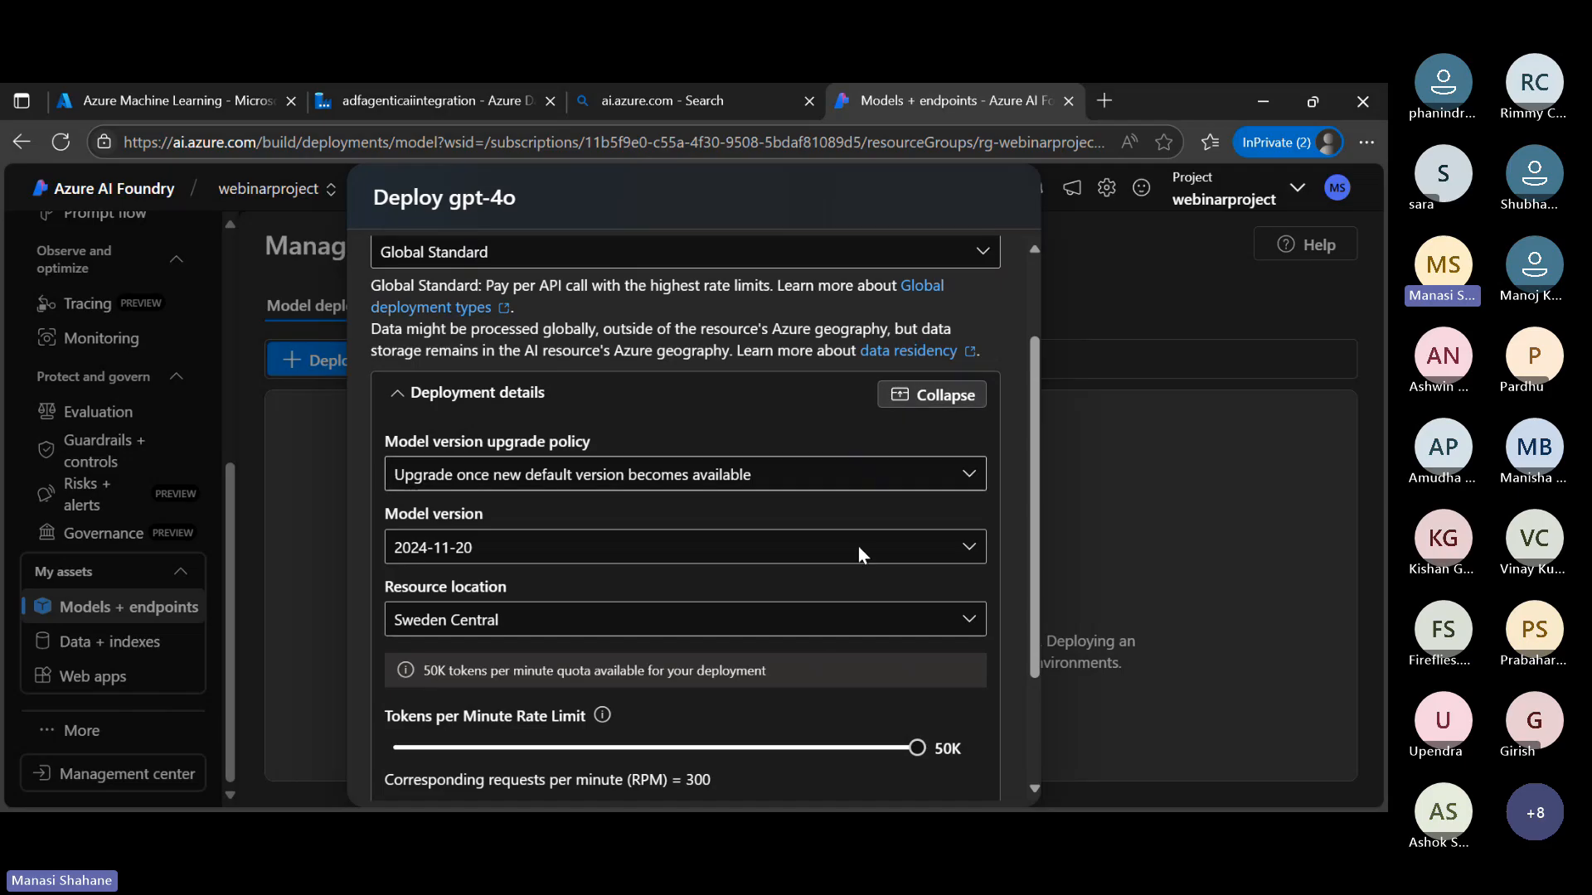
# Look through the available regions and set the gpt-4o deployment's resource location to East US
pyautogui.scroll(-2, 989, 624)
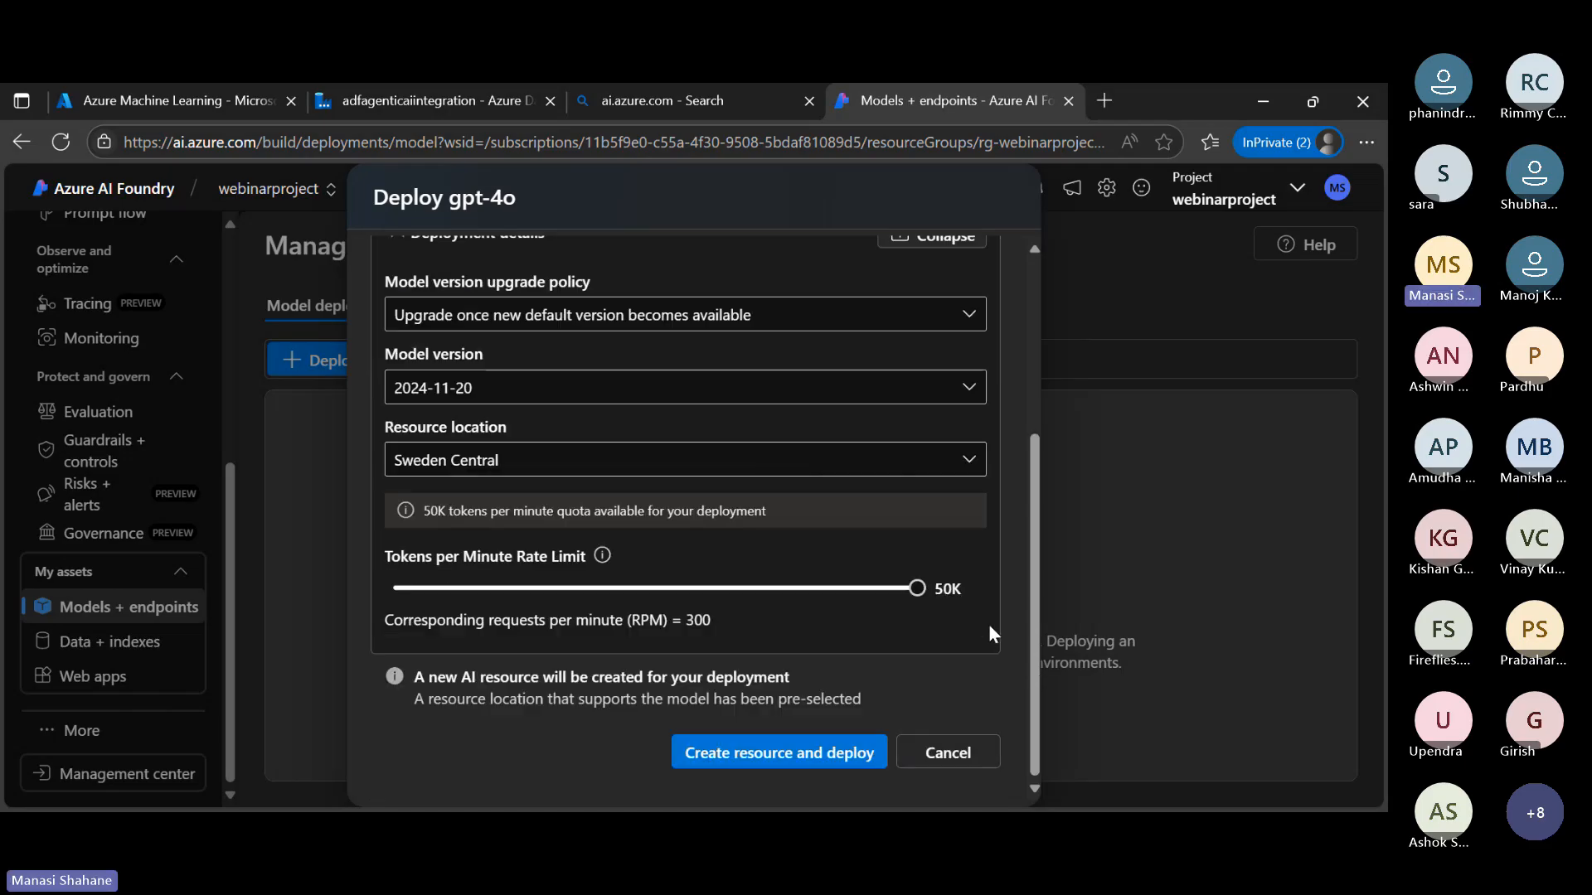
pyautogui.click(963, 457)
pyautogui.scroll(-4, 454, 507)
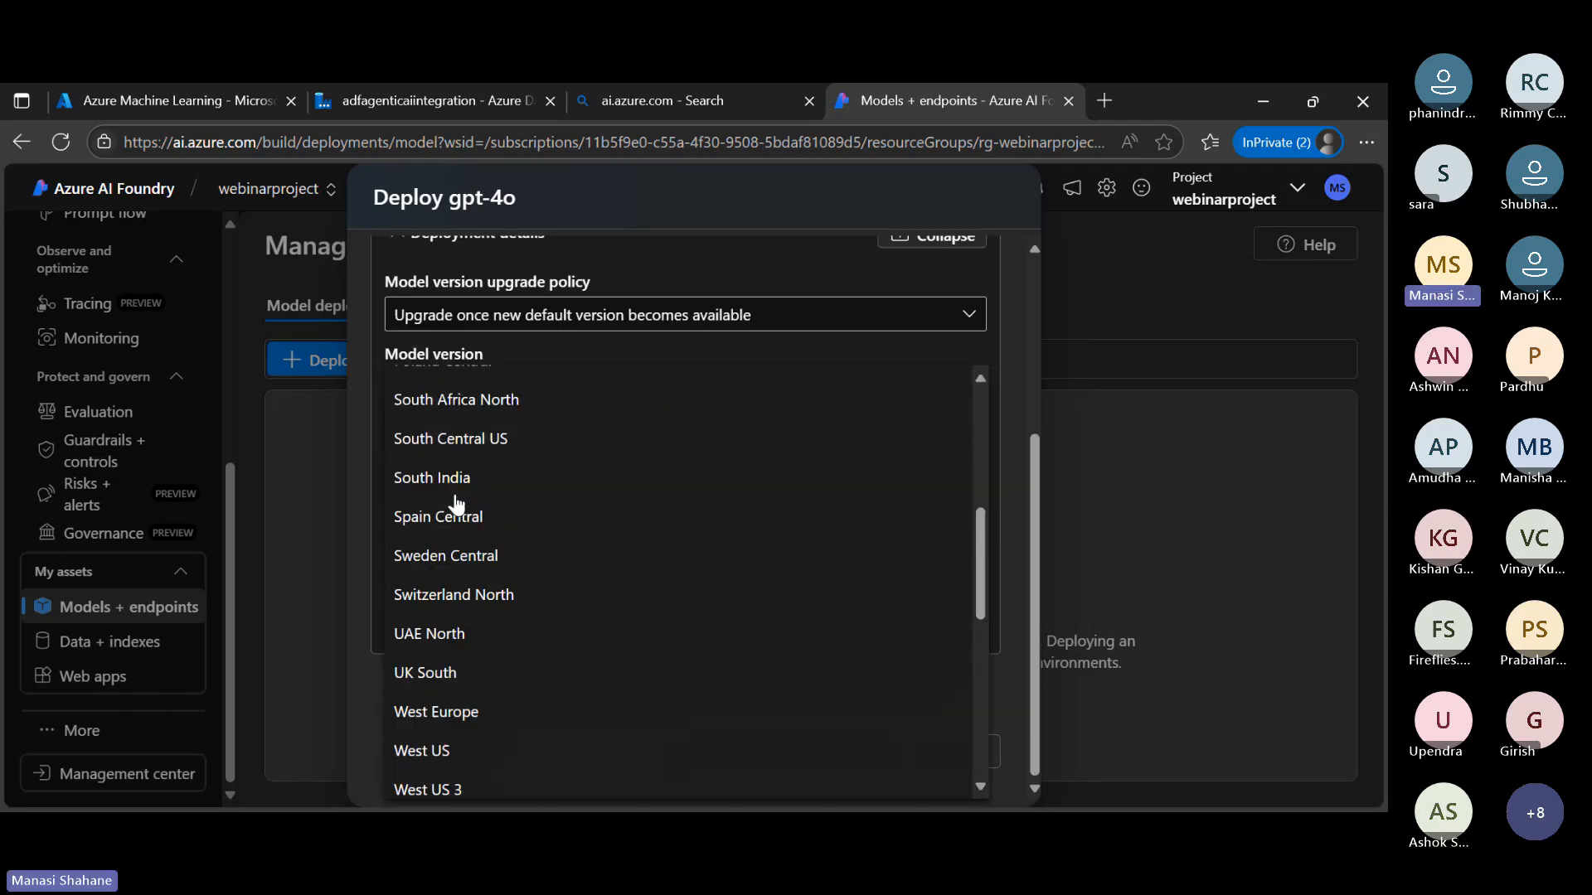
pyautogui.scroll(1, 455, 506)
pyautogui.scroll(5, 455, 504)
pyautogui.scroll(-8, 455, 503)
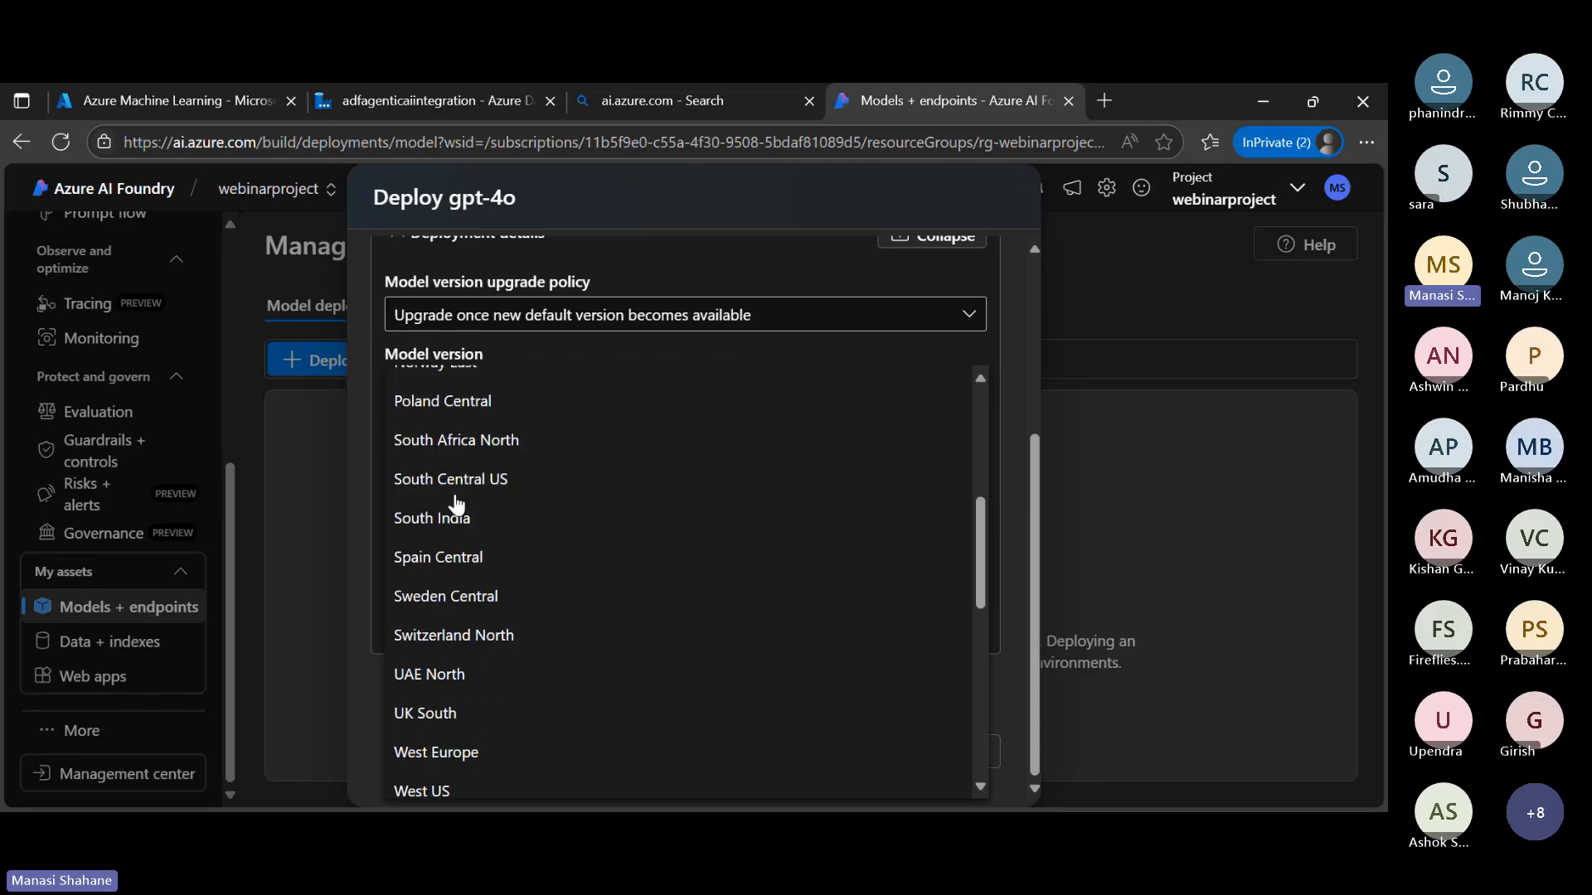
pyautogui.scroll(8, 454, 501)
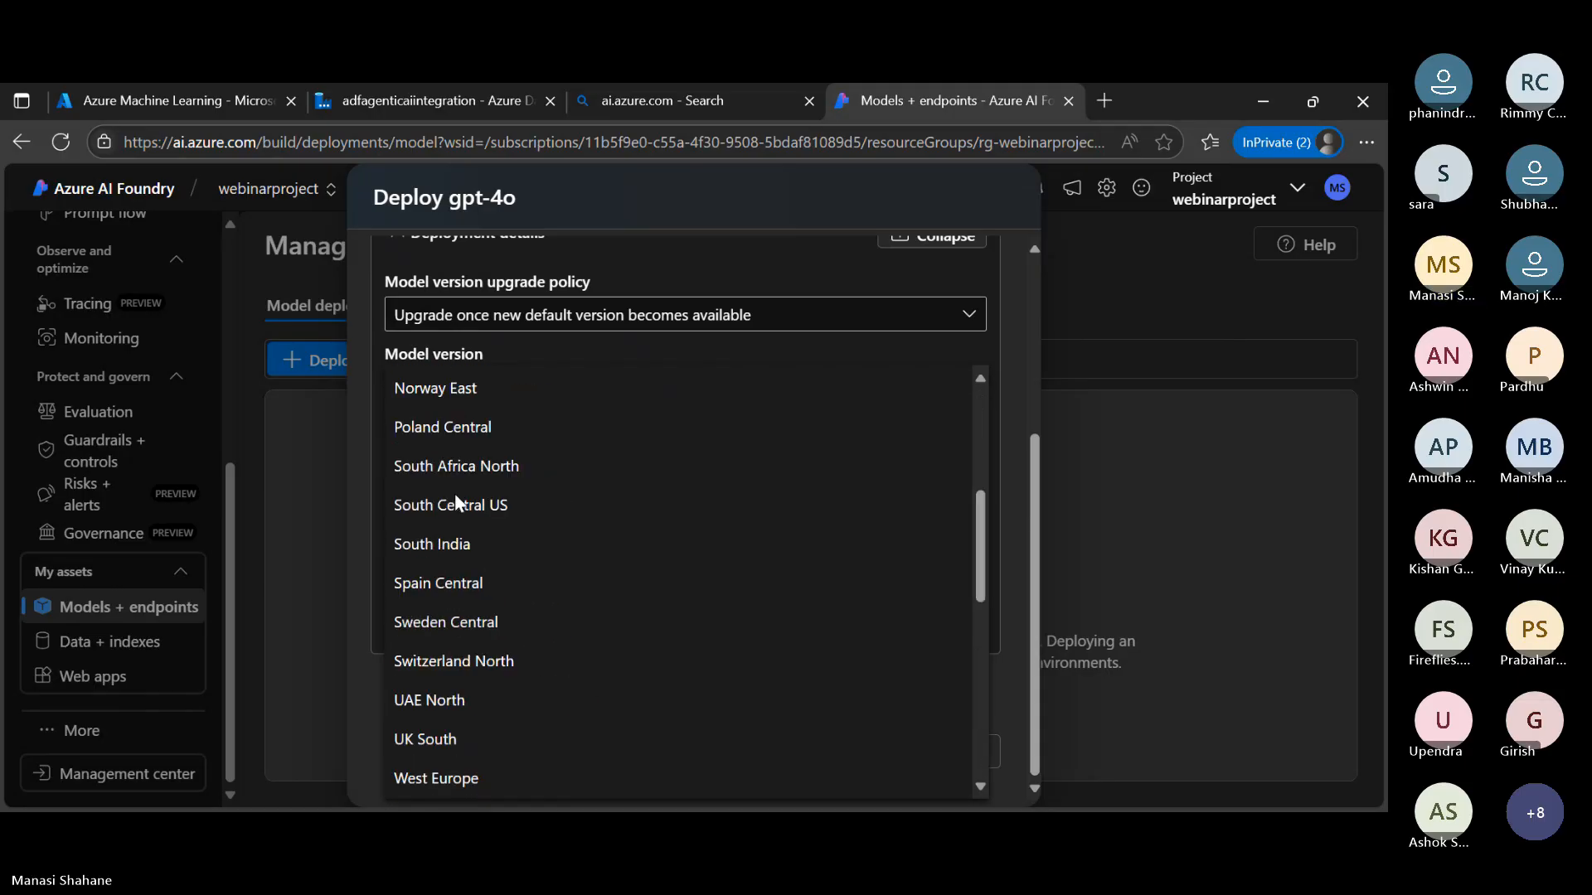
pyautogui.scroll(-8, 462, 633)
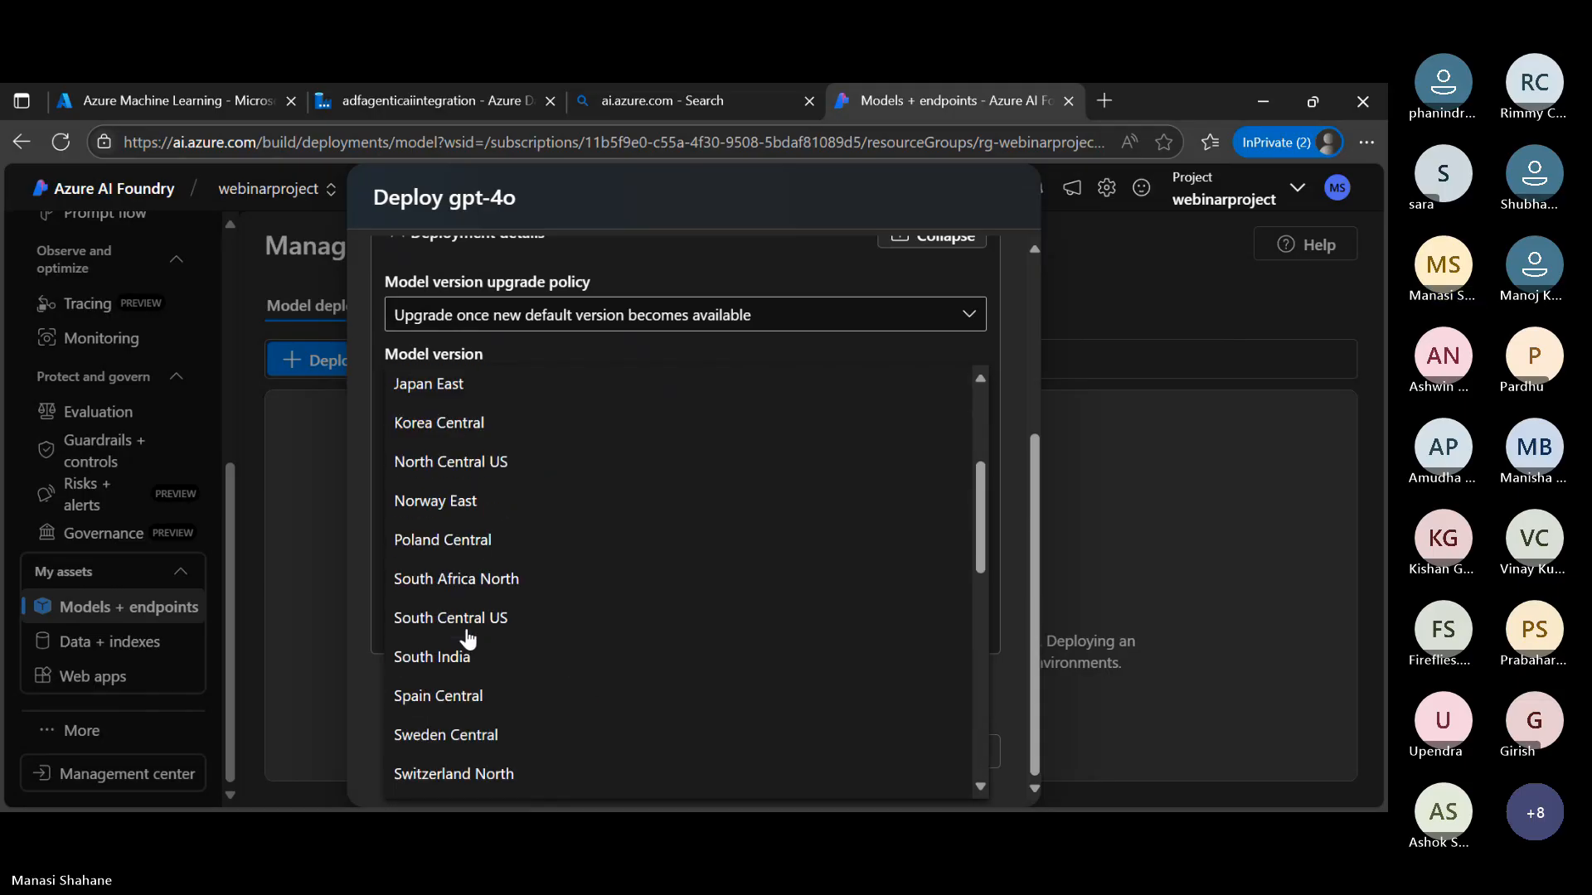
pyautogui.scroll(-6, 467, 636)
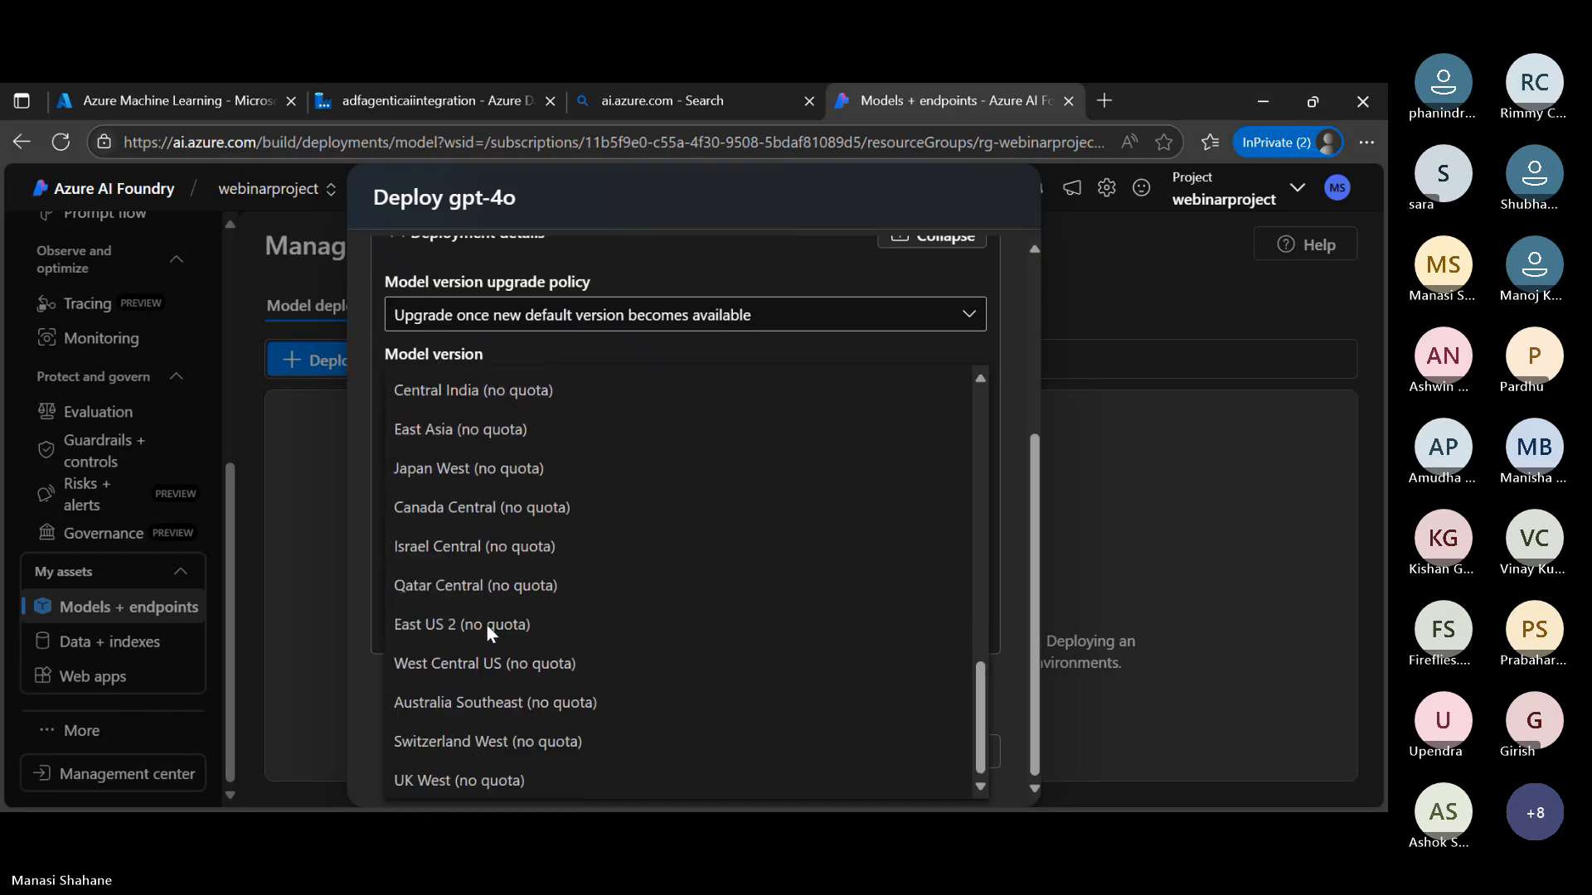
pyautogui.scroll(7, 496, 624)
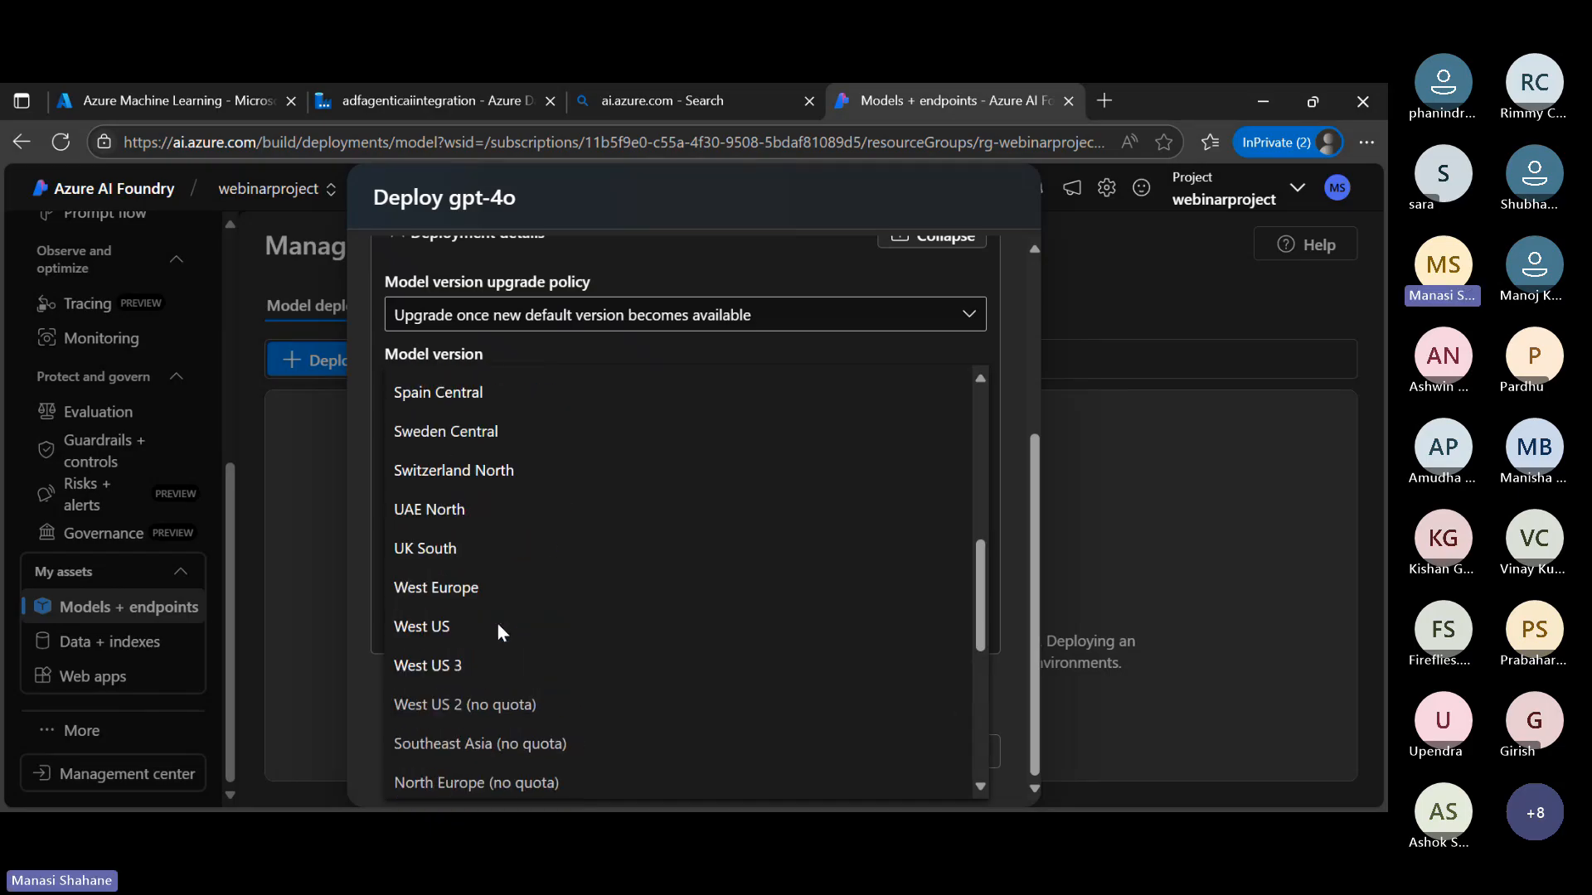
pyautogui.scroll(3, 485, 495)
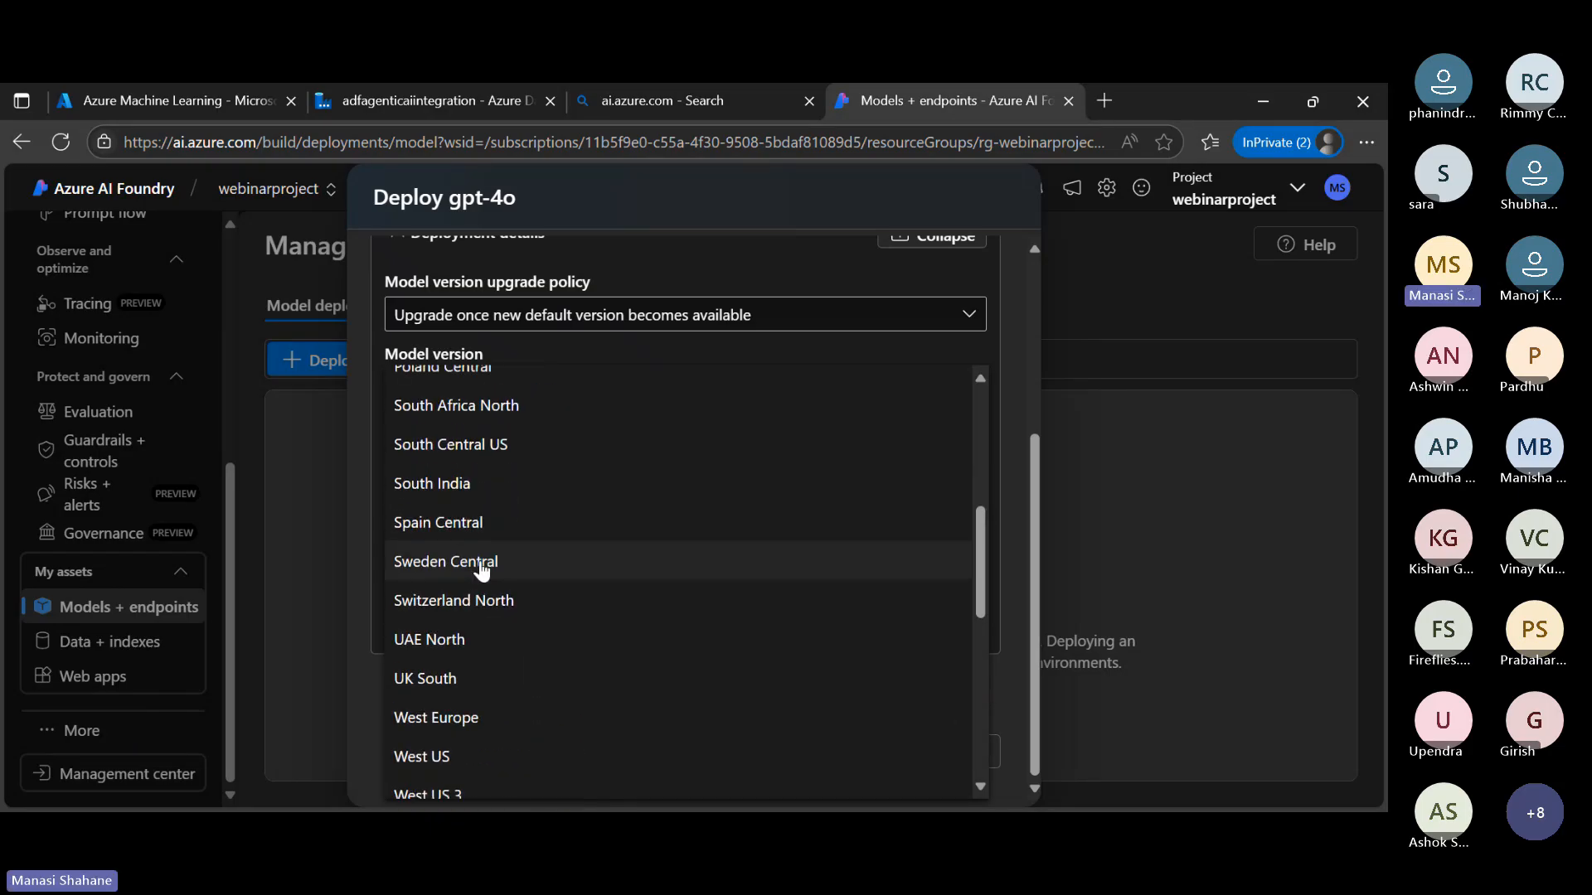
pyautogui.scroll(5, 481, 572)
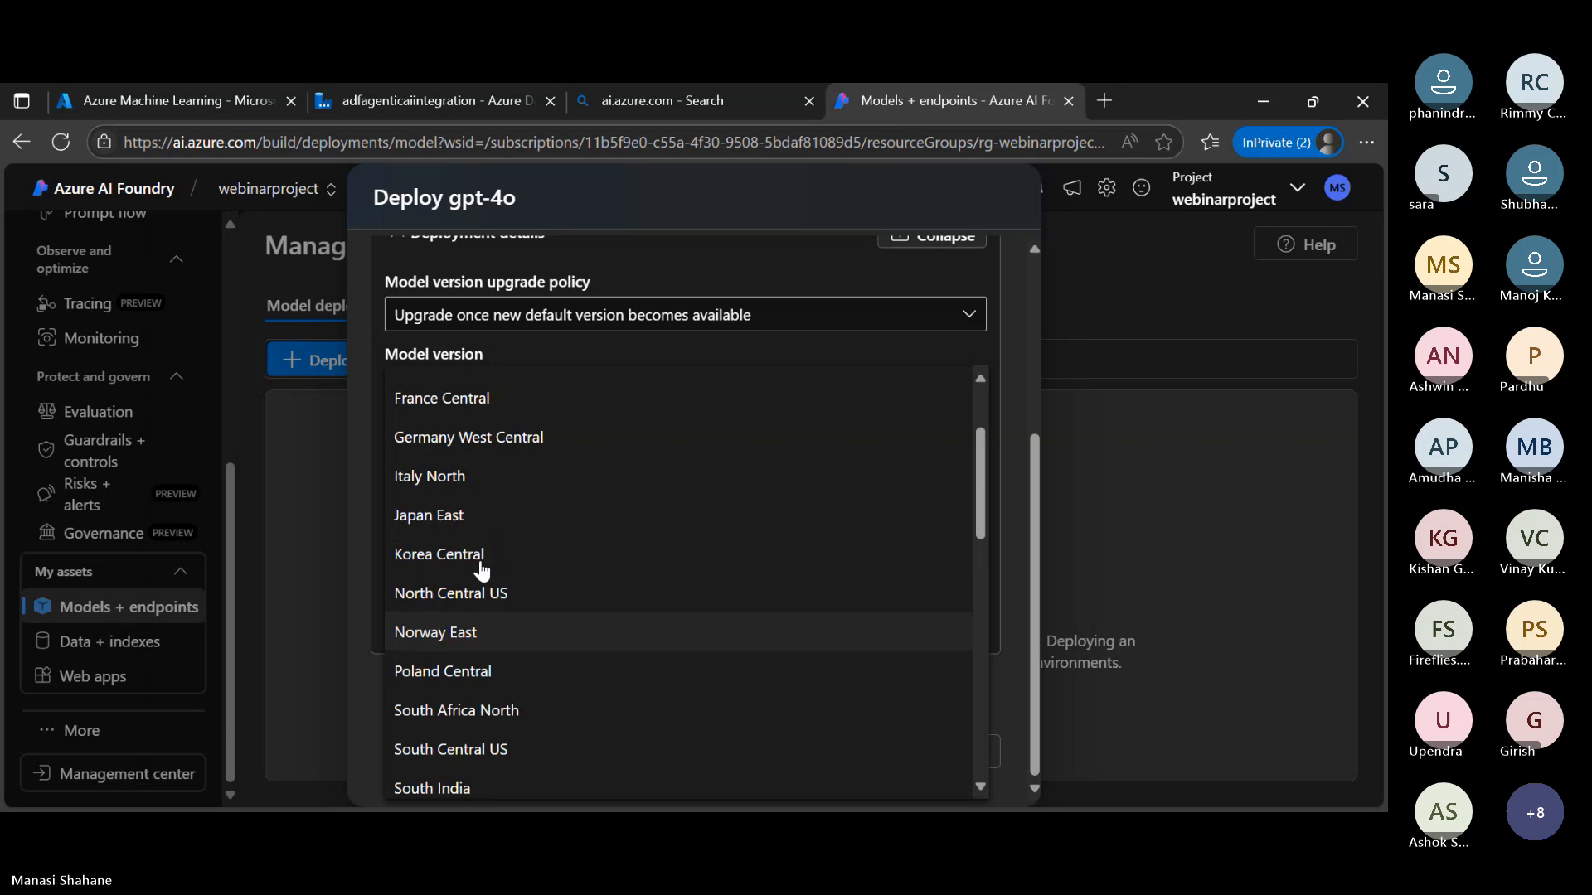
pyautogui.click(425, 474)
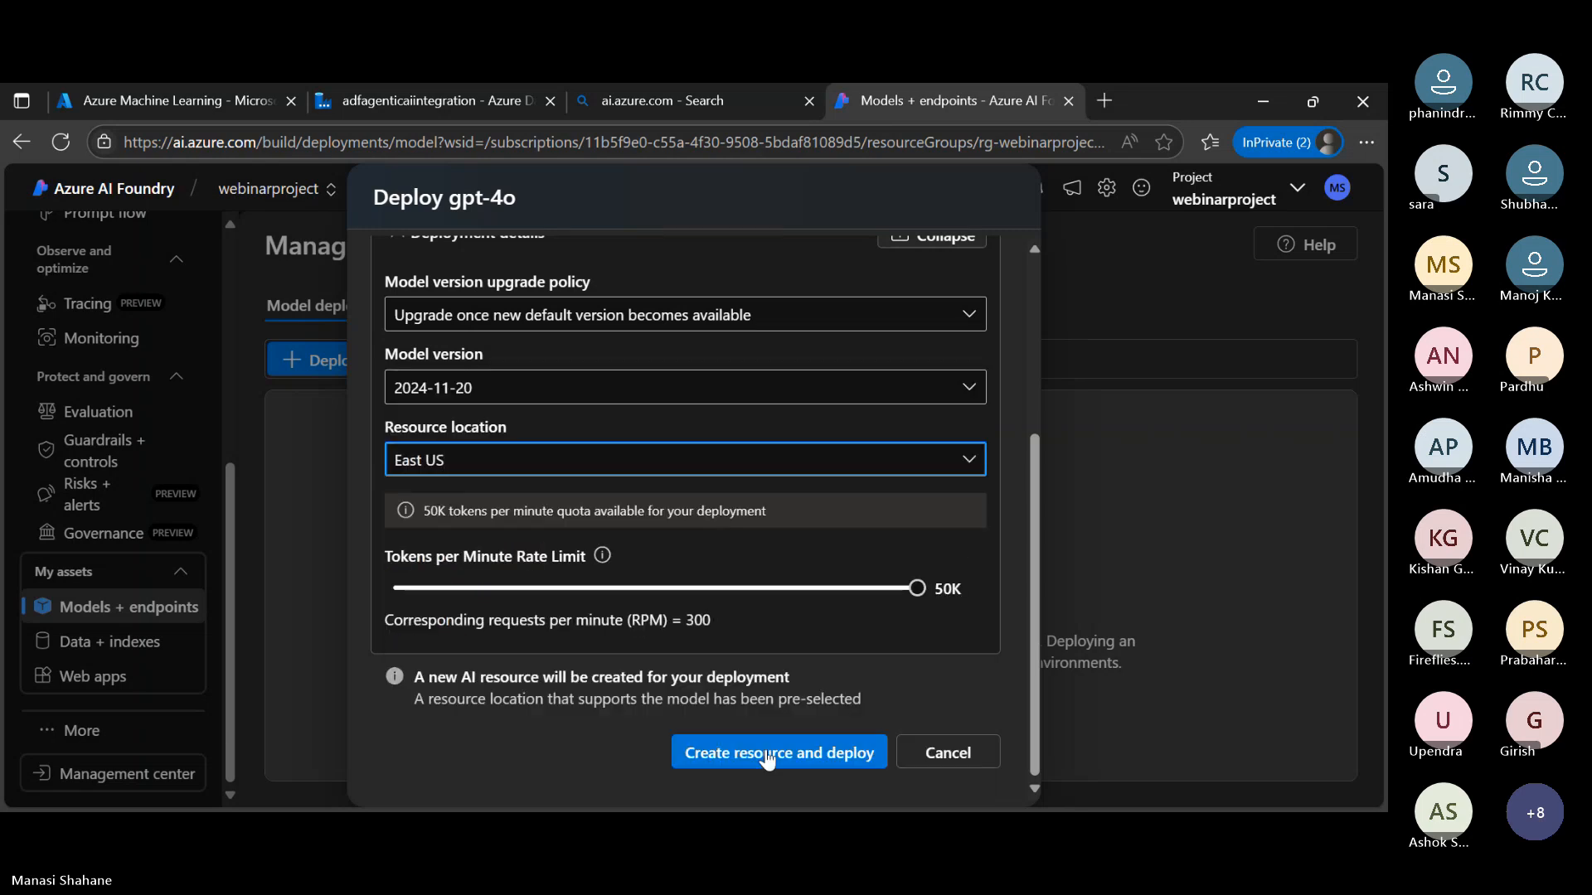
# Review the gpt-4o deployment settings, then create the AI resource and deploy the model
pyautogui.scroll(3, 819, 606)
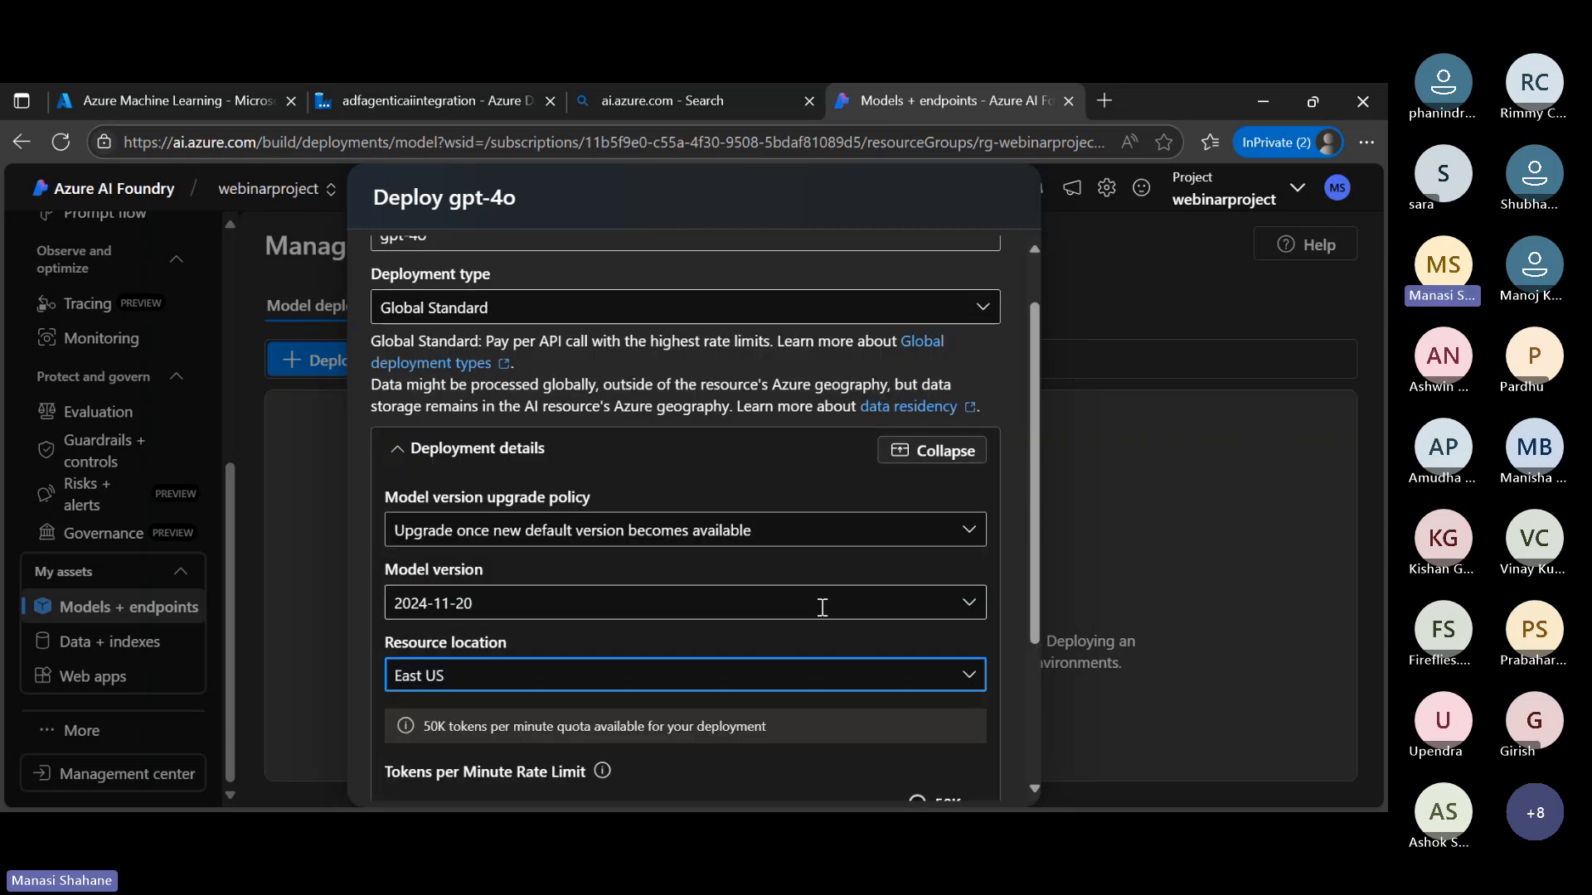
pyautogui.scroll(-3, 819, 606)
pyautogui.click(798, 753)
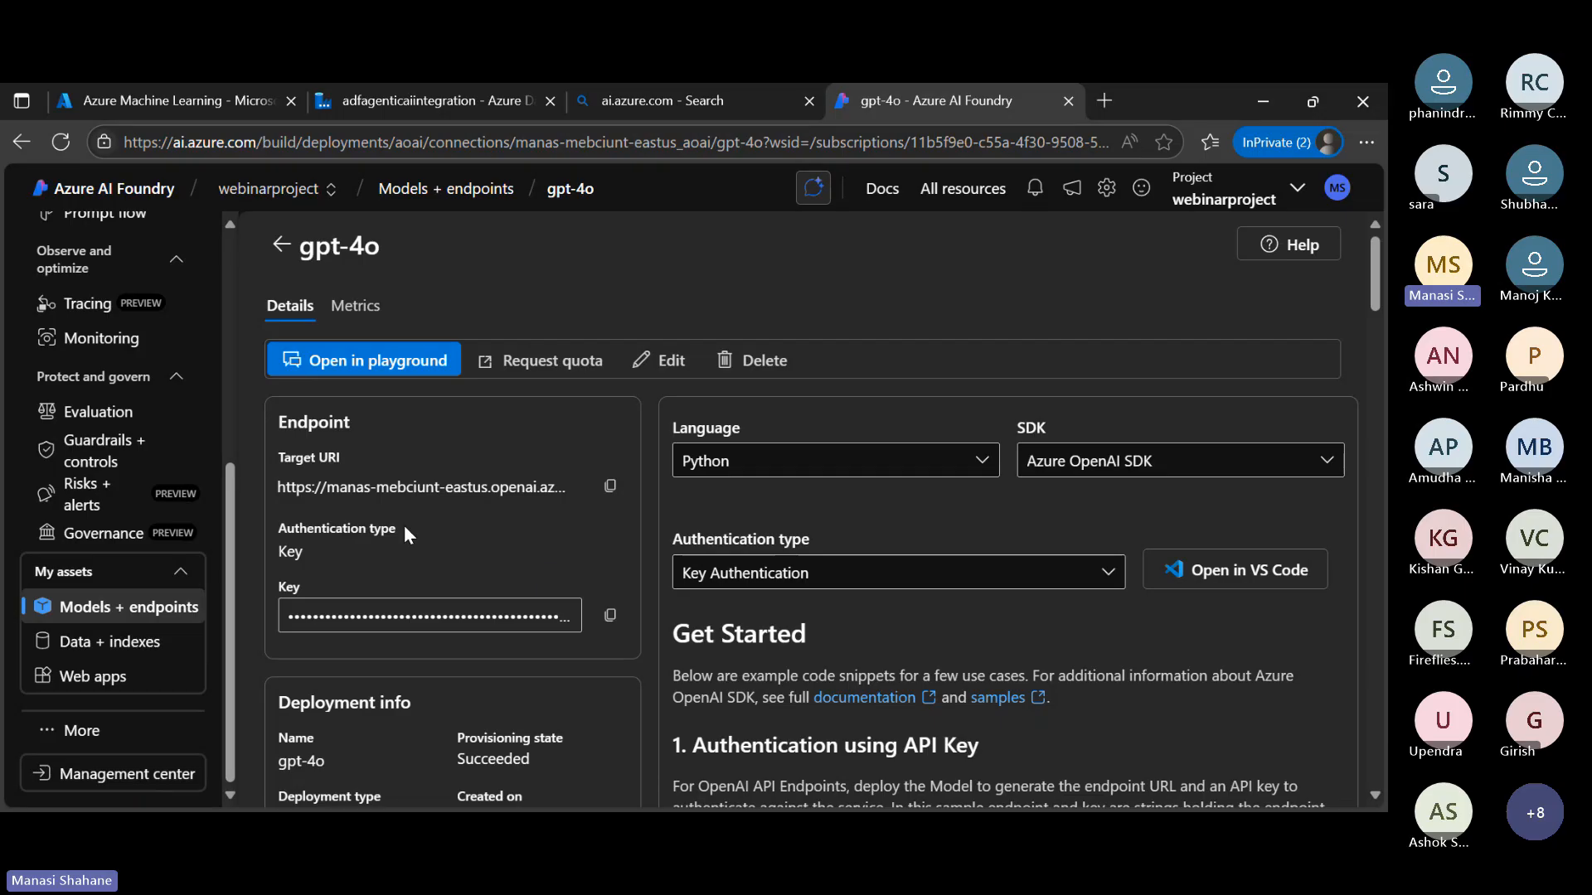
pyautogui.scroll(4, 156, 518)
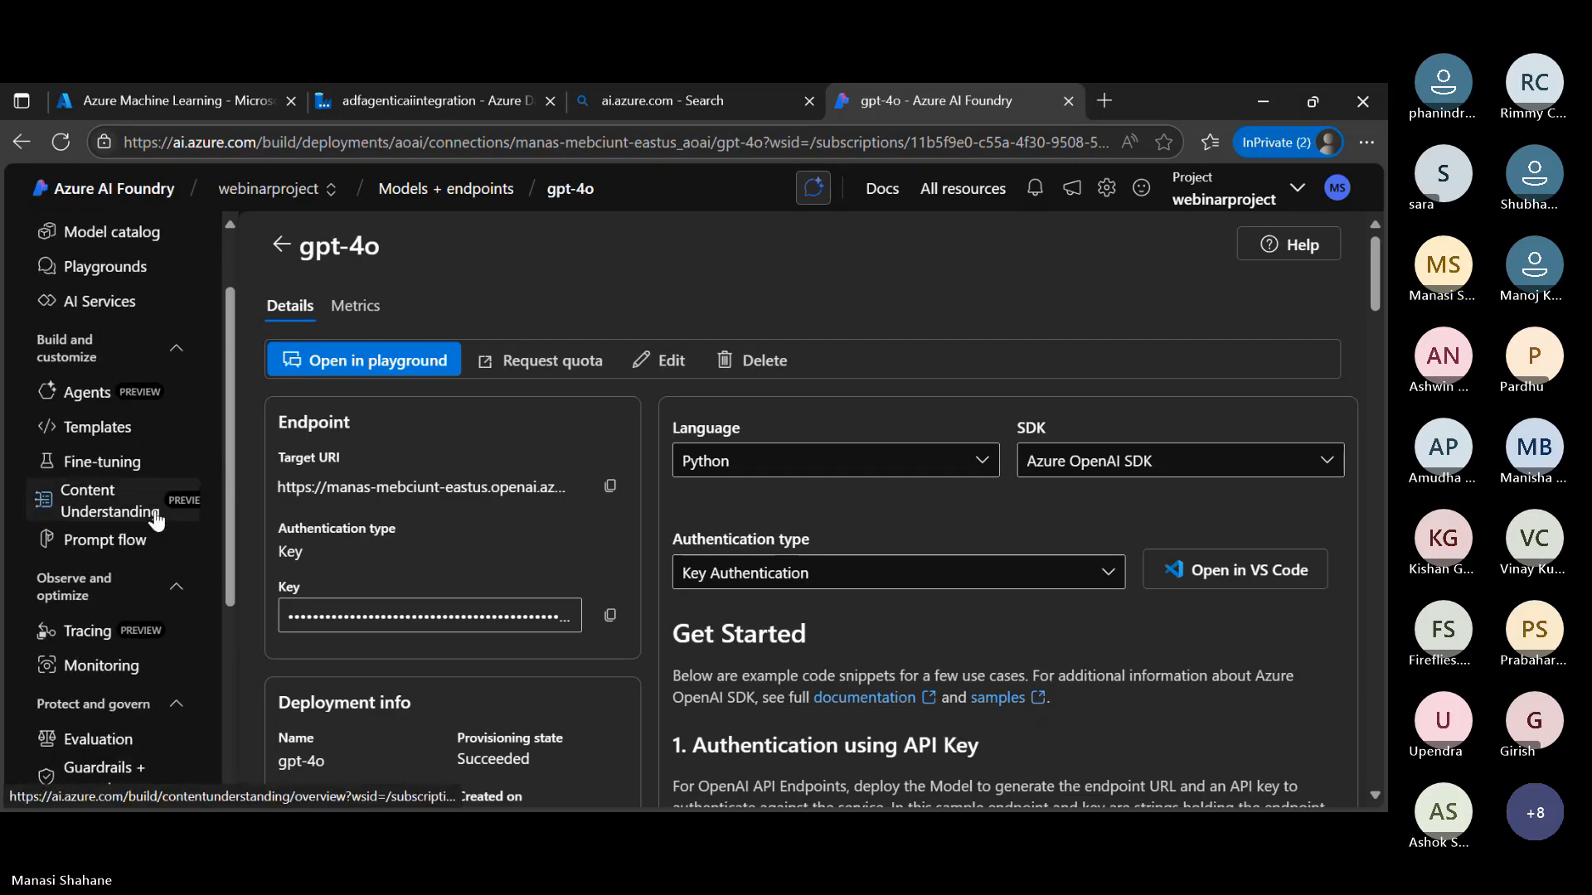
pyautogui.click(156, 518)
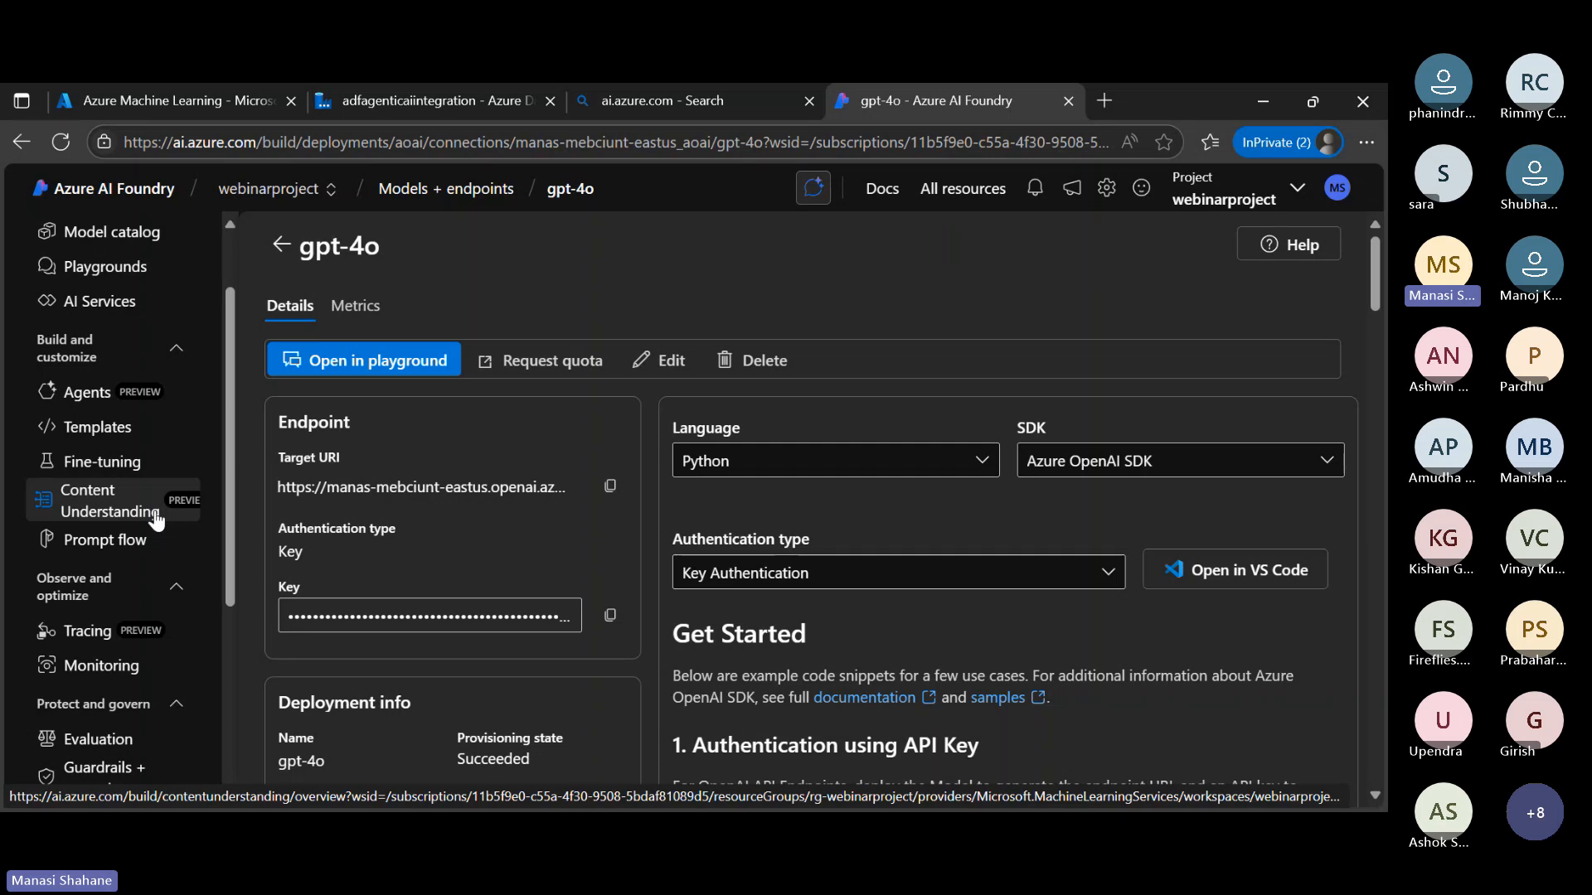
pyautogui.scroll(1, 156, 531)
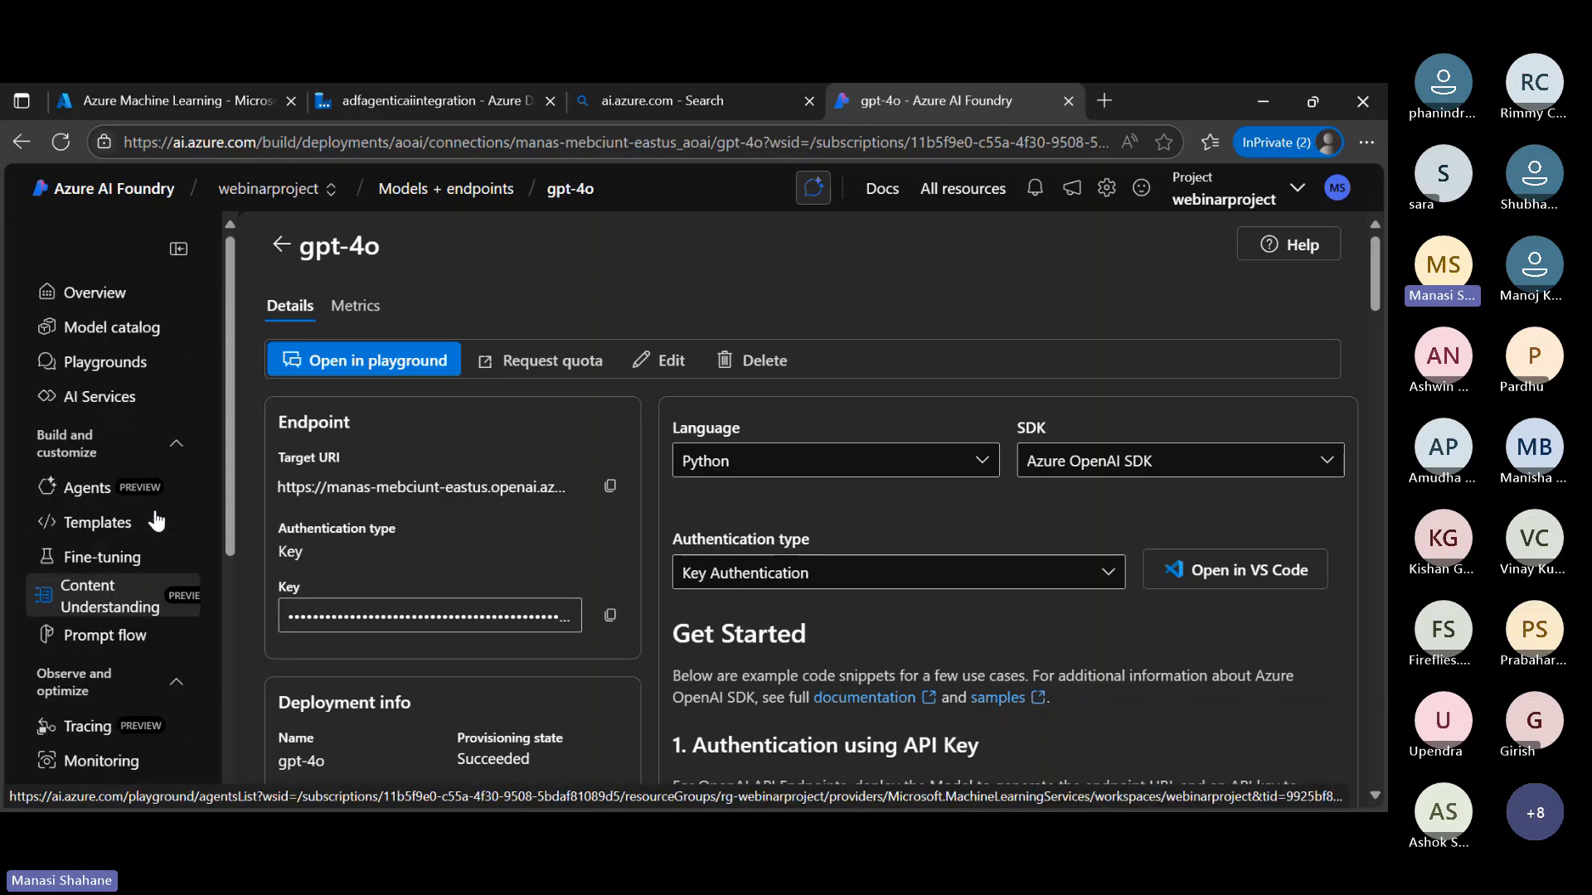
# Switch to Azure Data Factory, delete the Copy data1 activity from CopyPipeline and show the list of activities
pyautogui.click(466, 106)
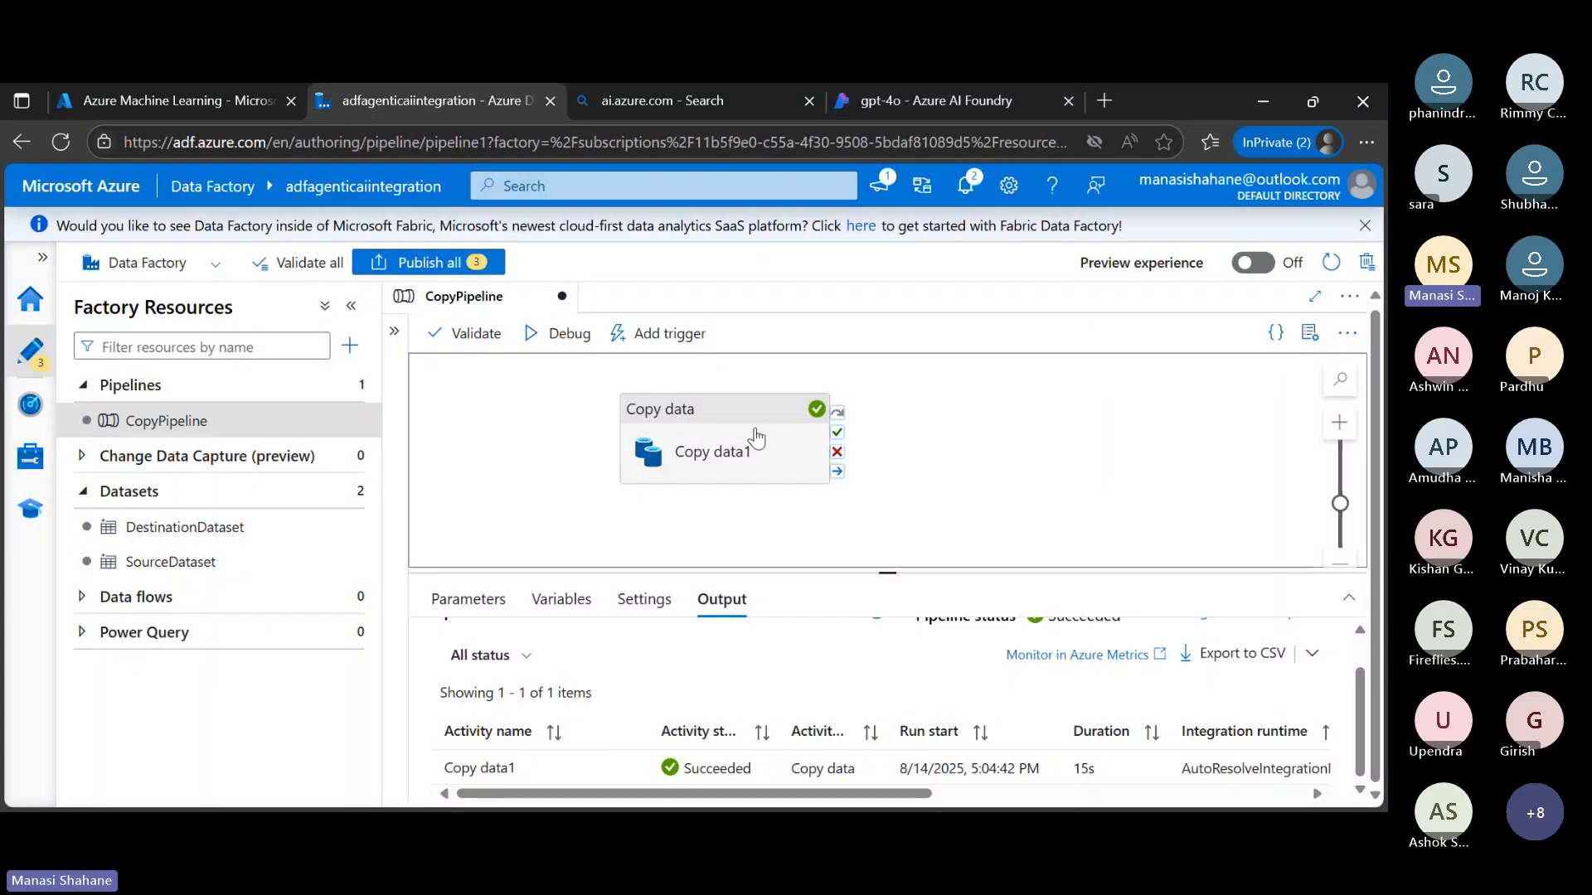
pyautogui.press('Delete')
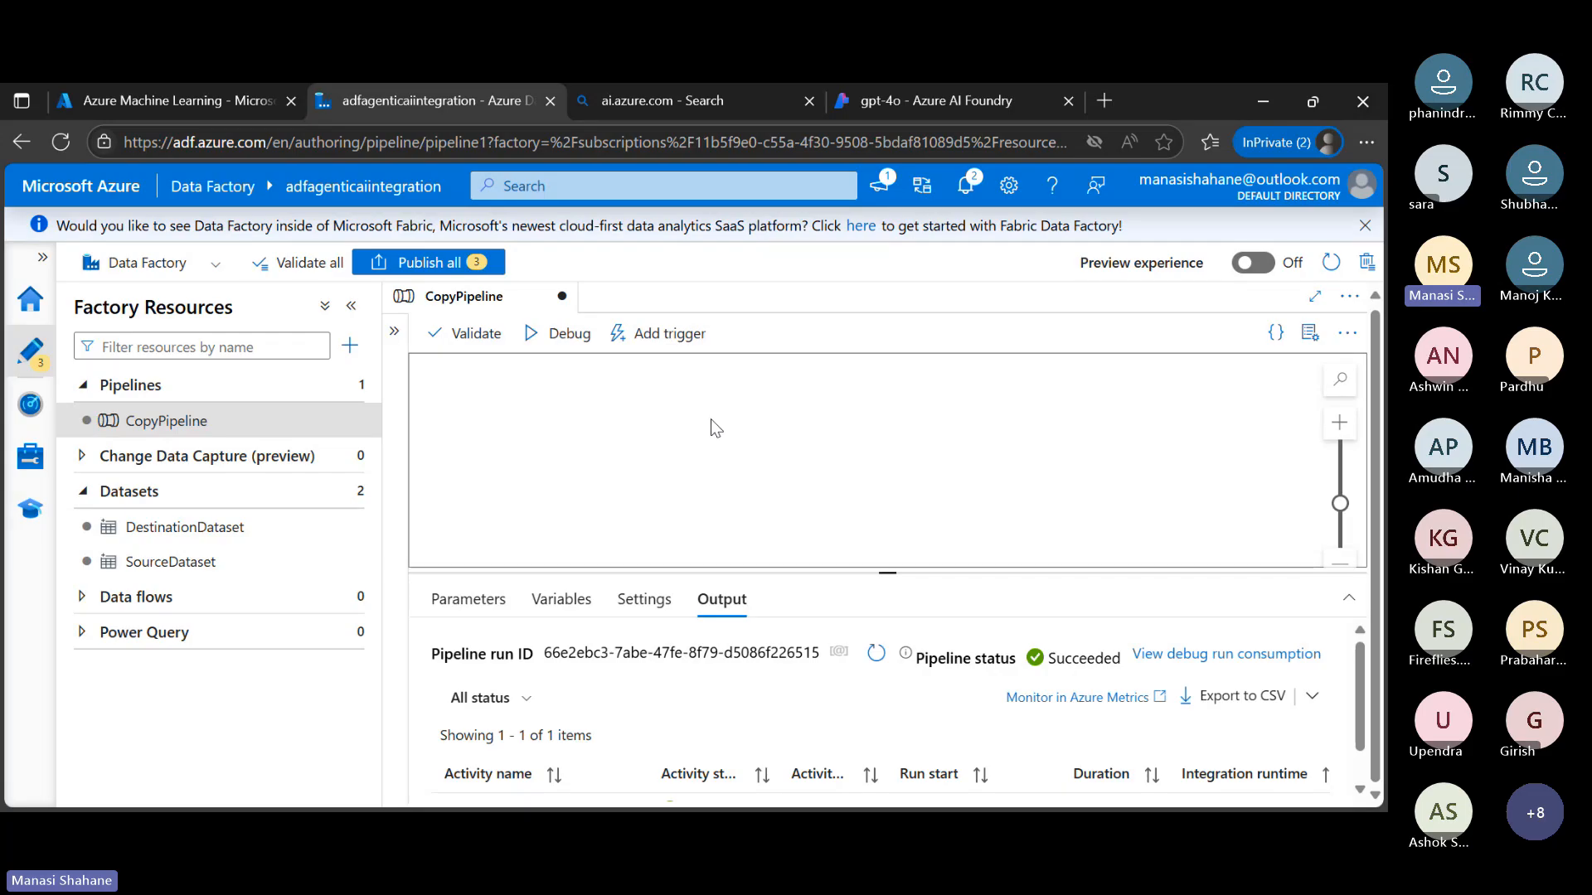
pyautogui.click(395, 535)
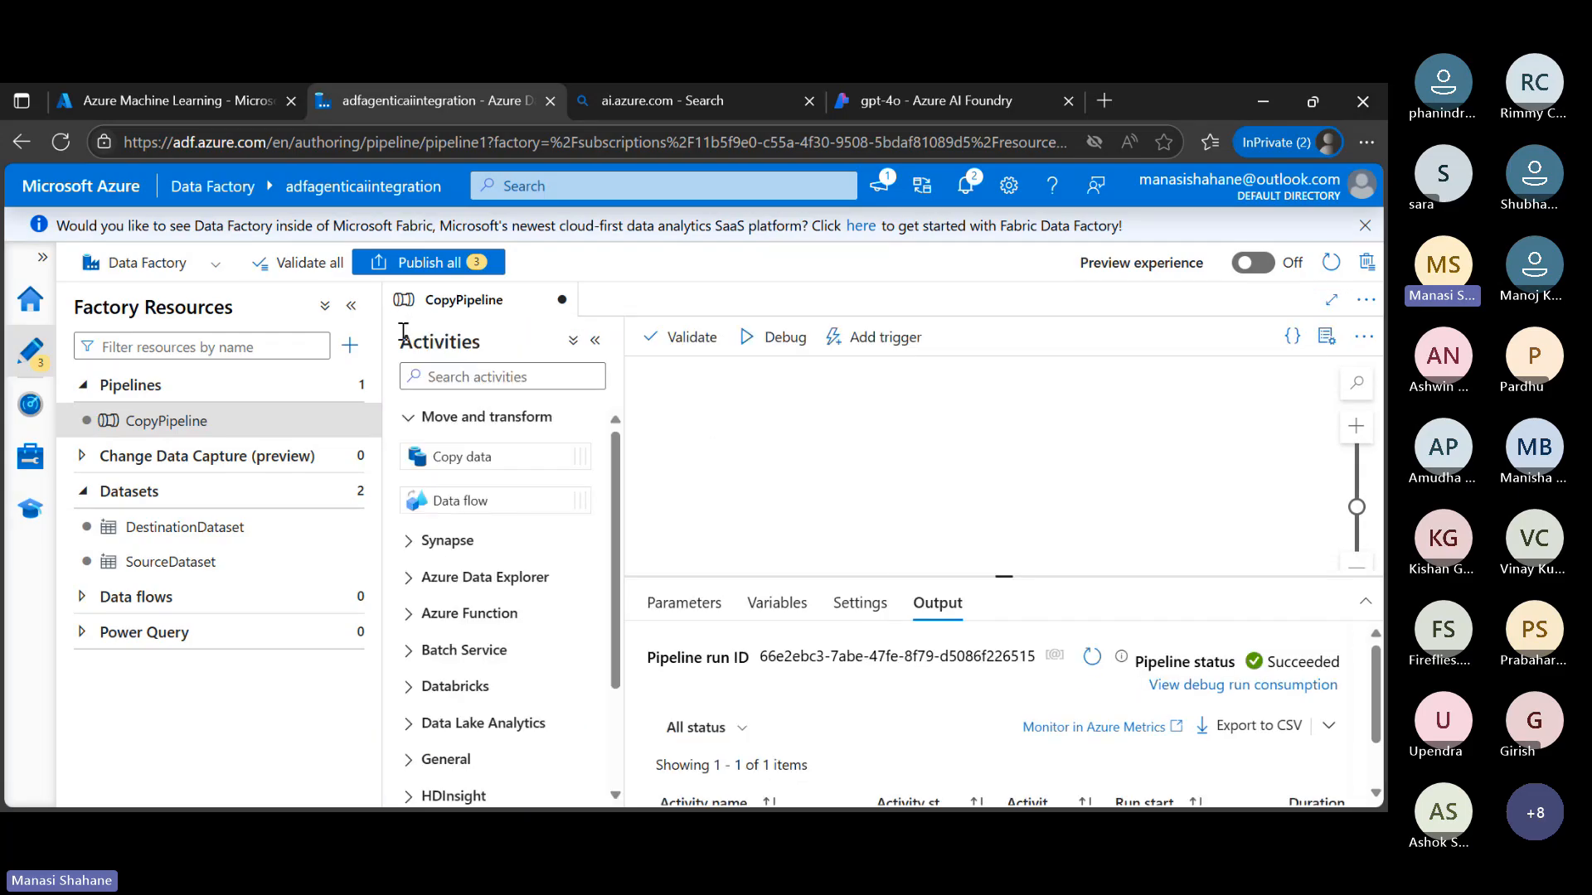
# Rename the pipeline as AgenticAIADFPipeline in its properties
pyautogui.click(1326, 346)
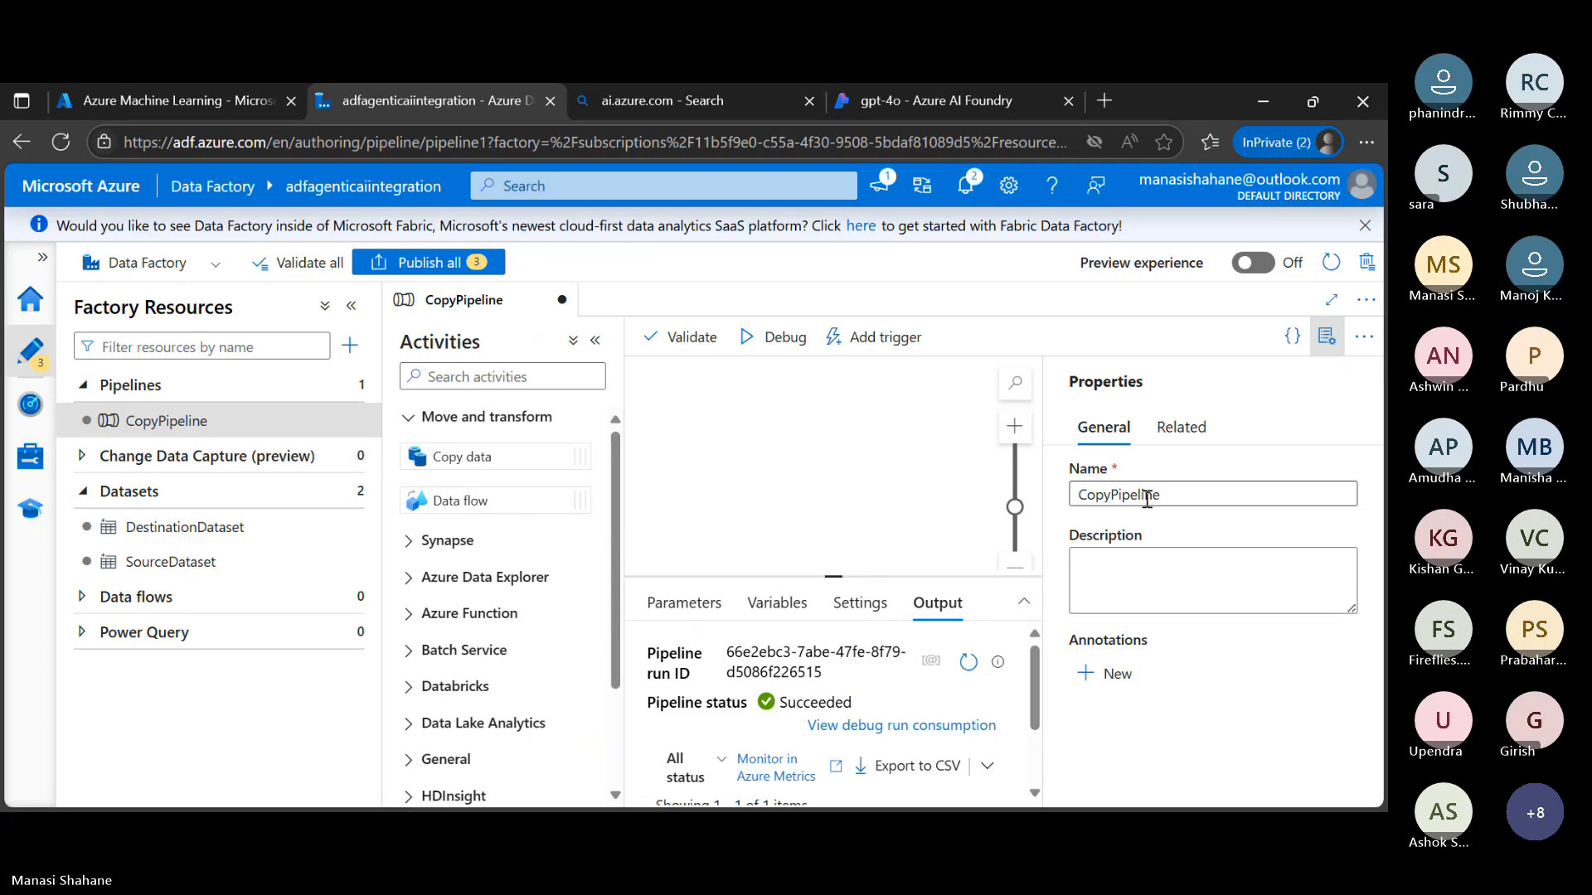
pyautogui.click(1110, 496)
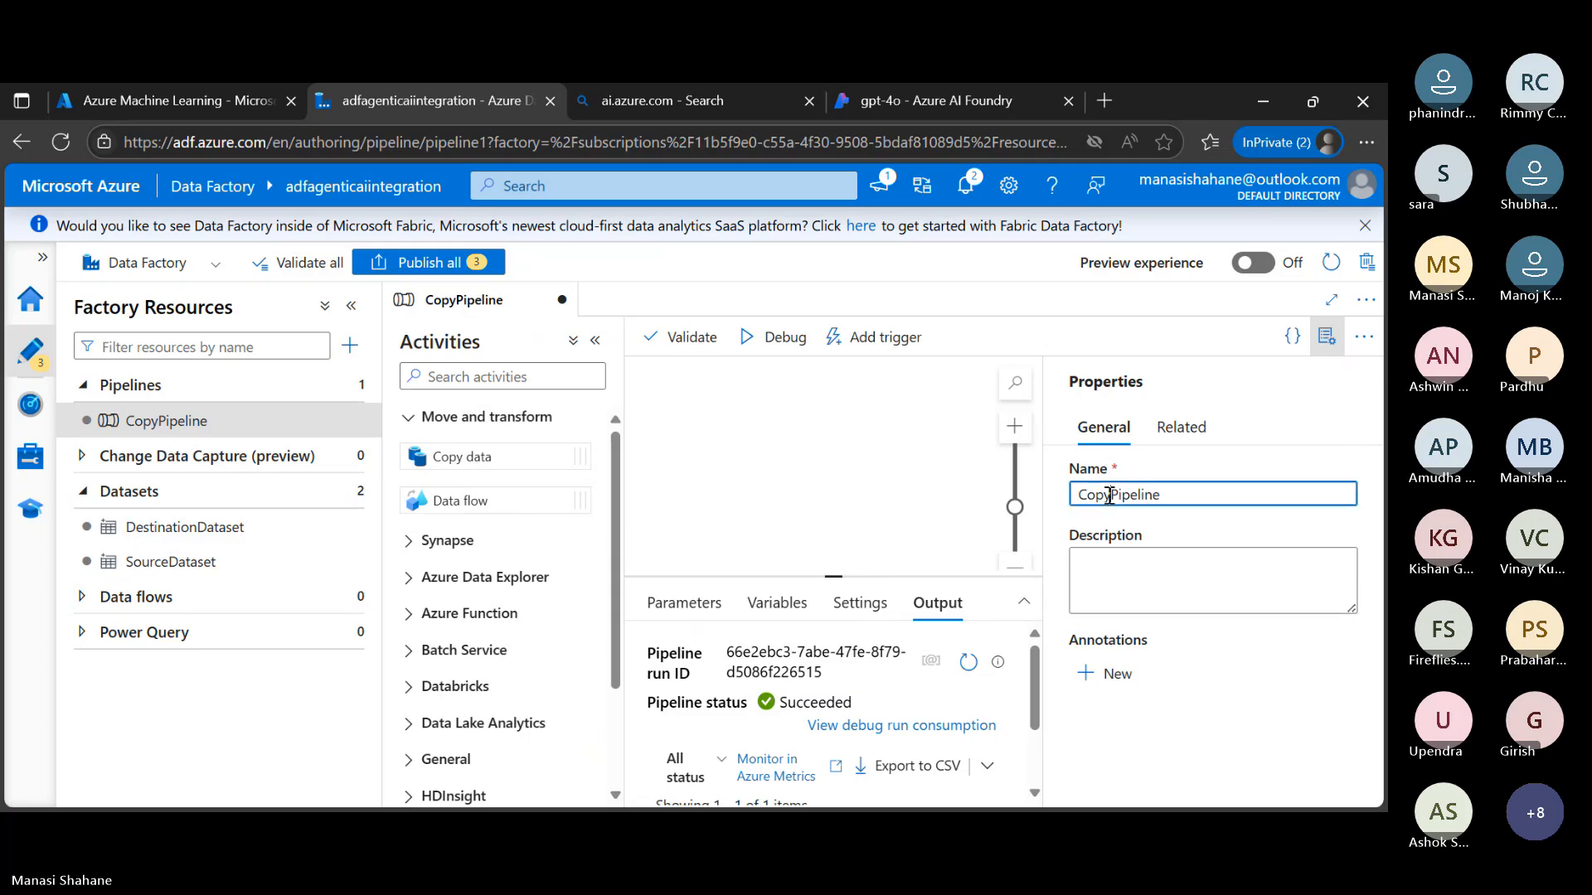
pyautogui.press('BackSpace')
pyautogui.press('BackSpace')
pyautogui.press('BackSpace')
pyautogui.press('BackSpace')
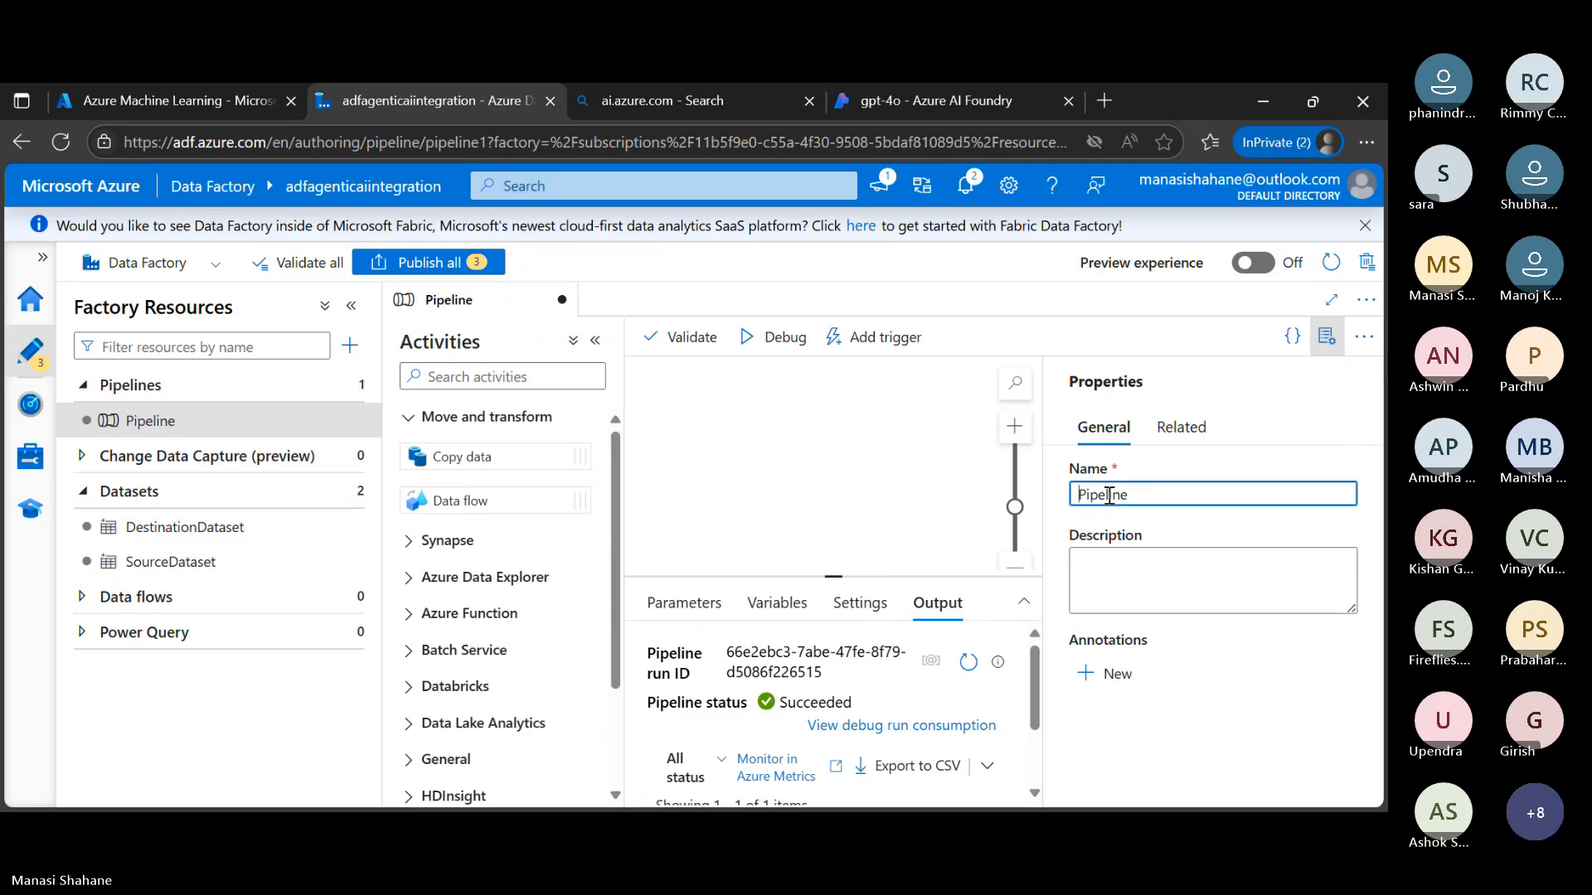
pyautogui.write('AgenticAI')
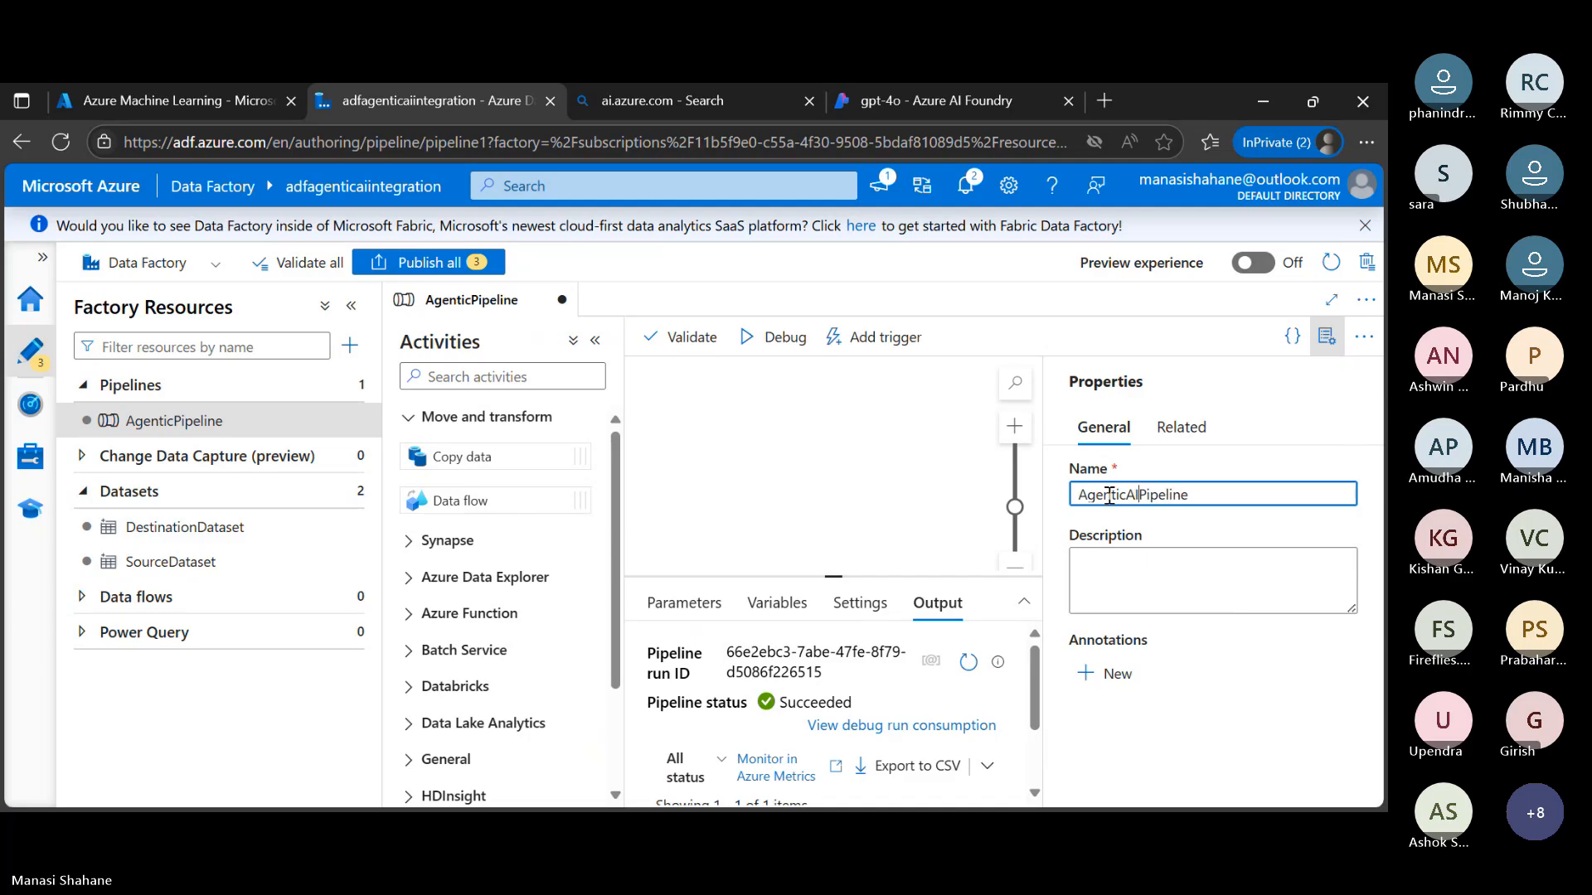
pyautogui.write('ADF')
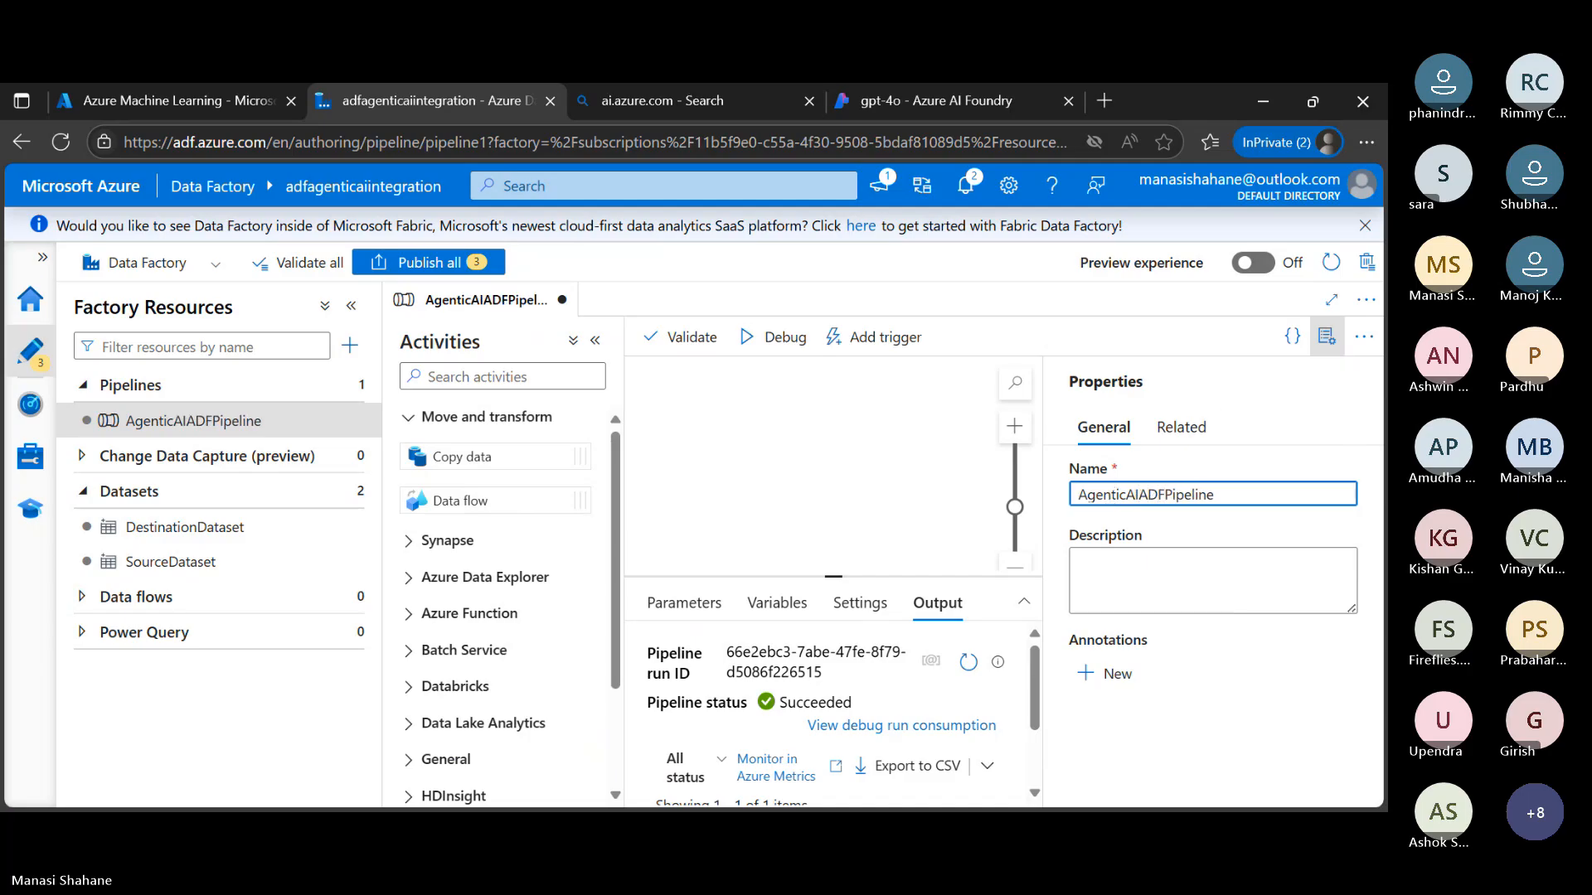
pyautogui.click(1327, 336)
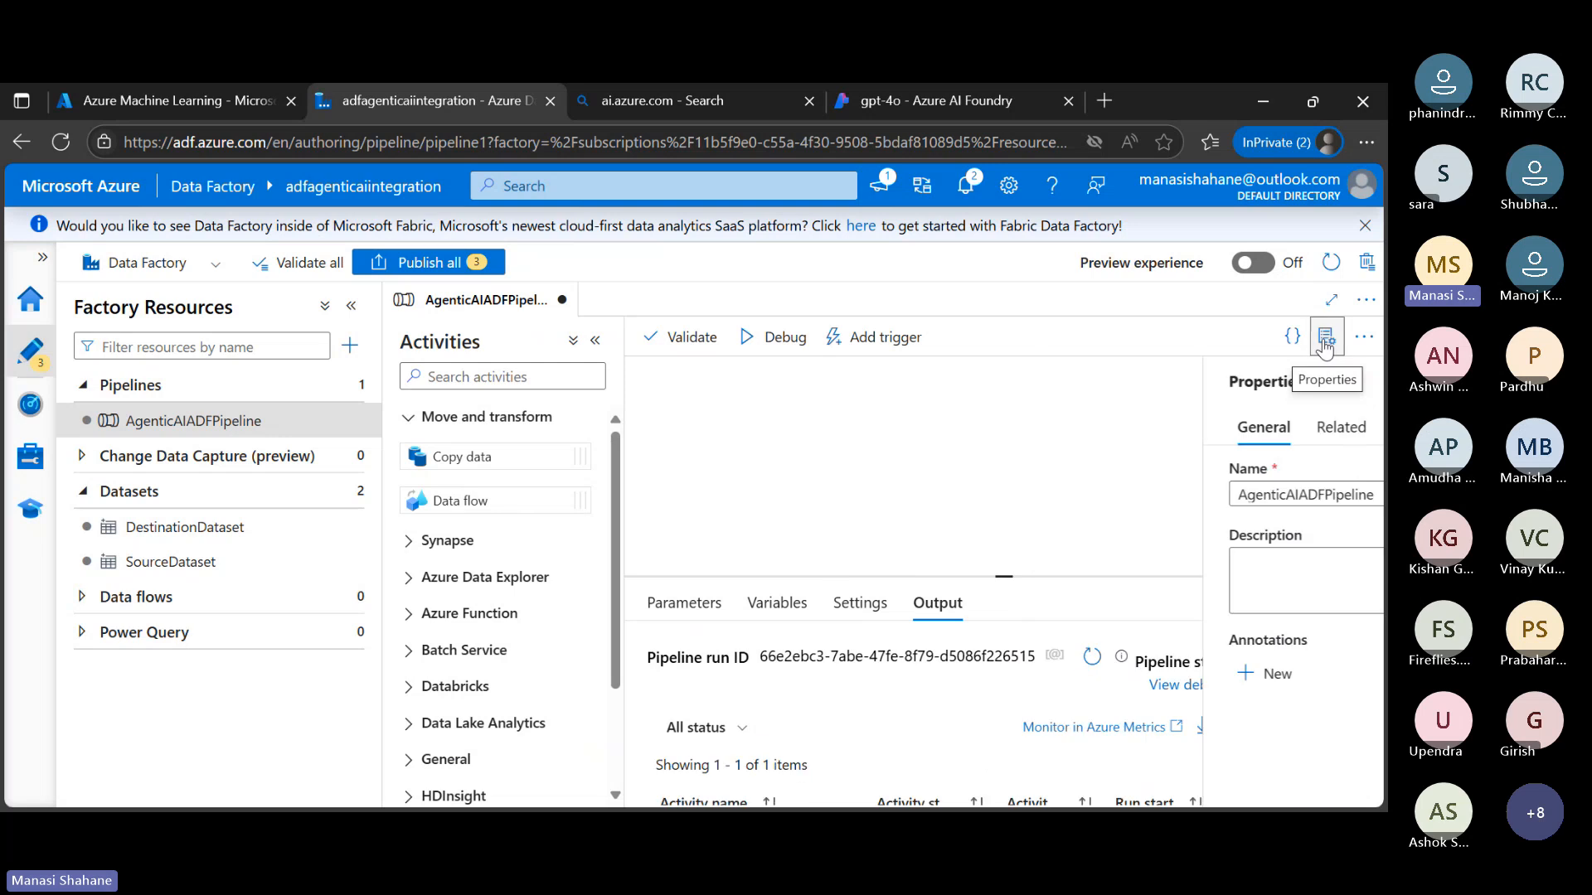
# Search the activities for "we" and add a Web activity to the pipeline canvas
pyautogui.click(408, 418)
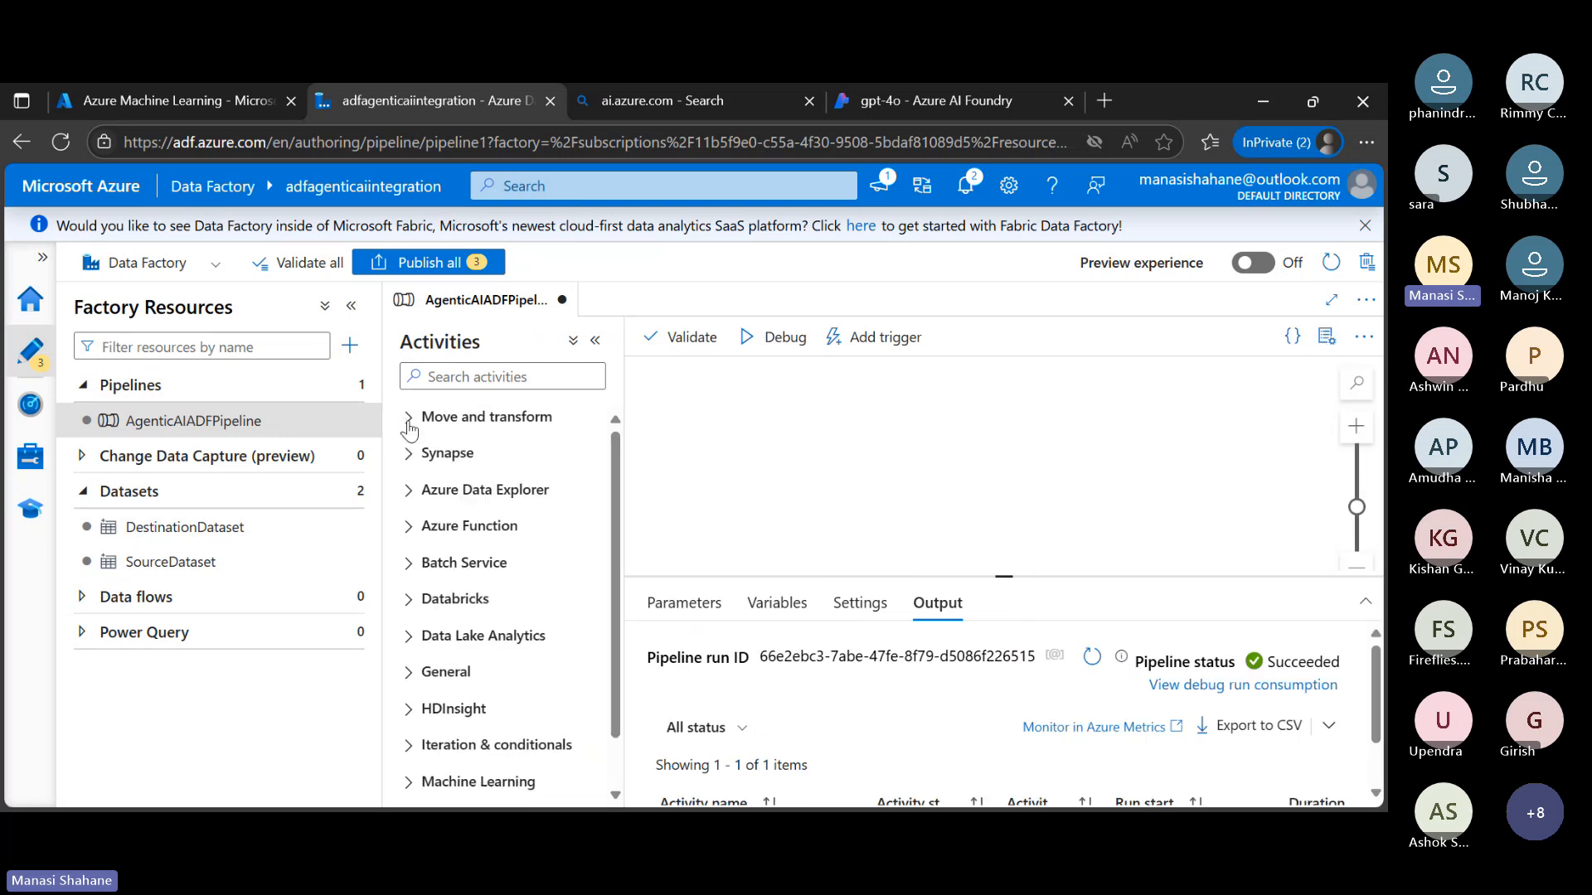
pyautogui.click(487, 377)
pyautogui.write('we')
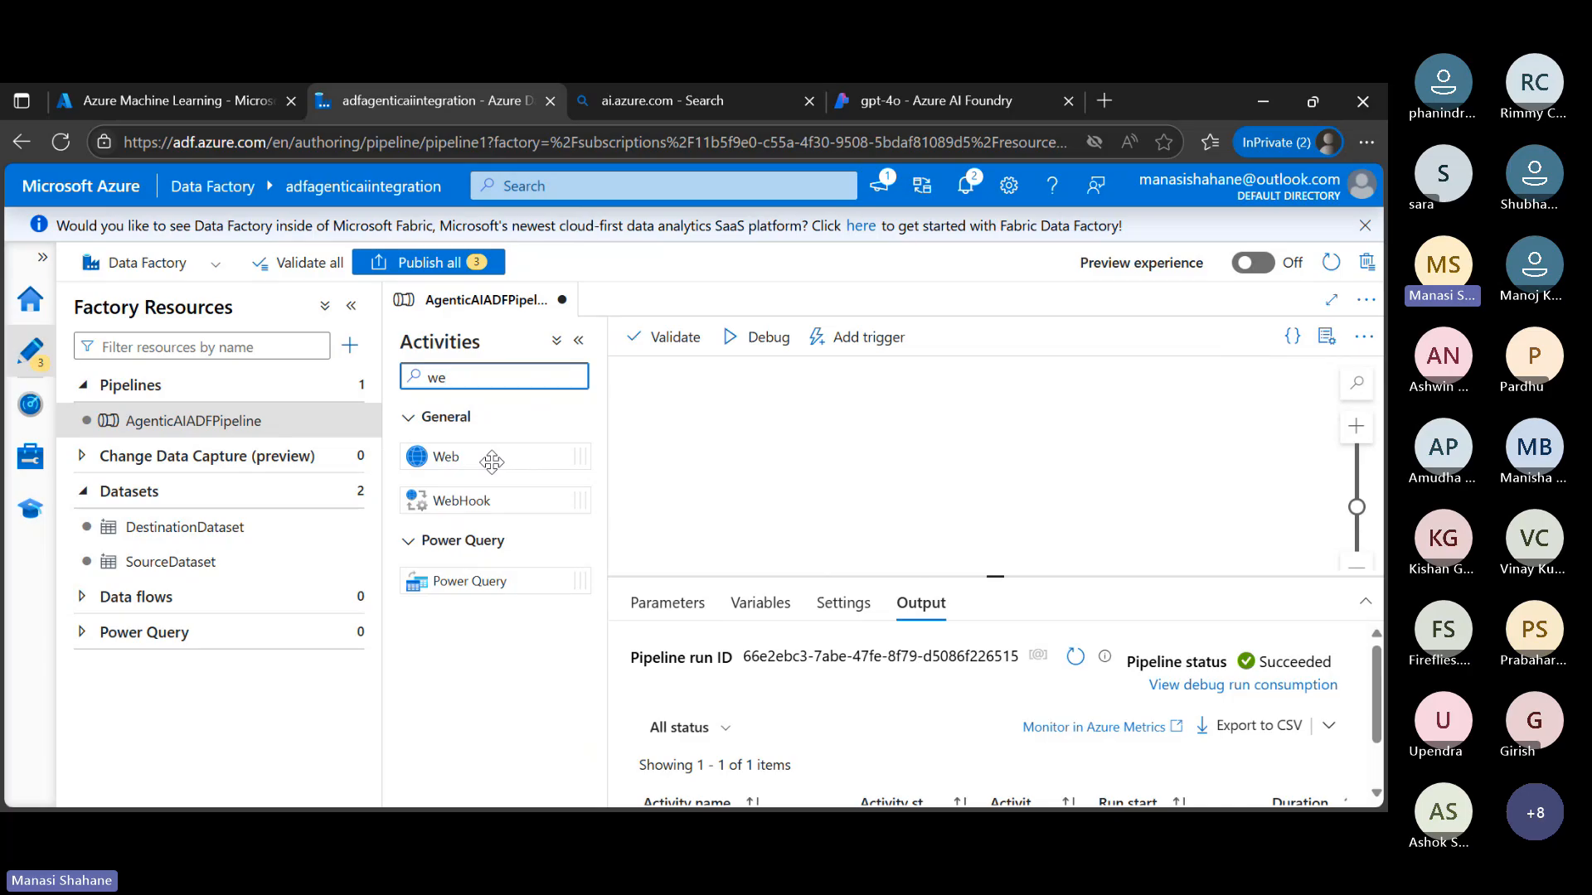
pyautogui.moveTo(491, 462); pyautogui.dragTo(964, 436)
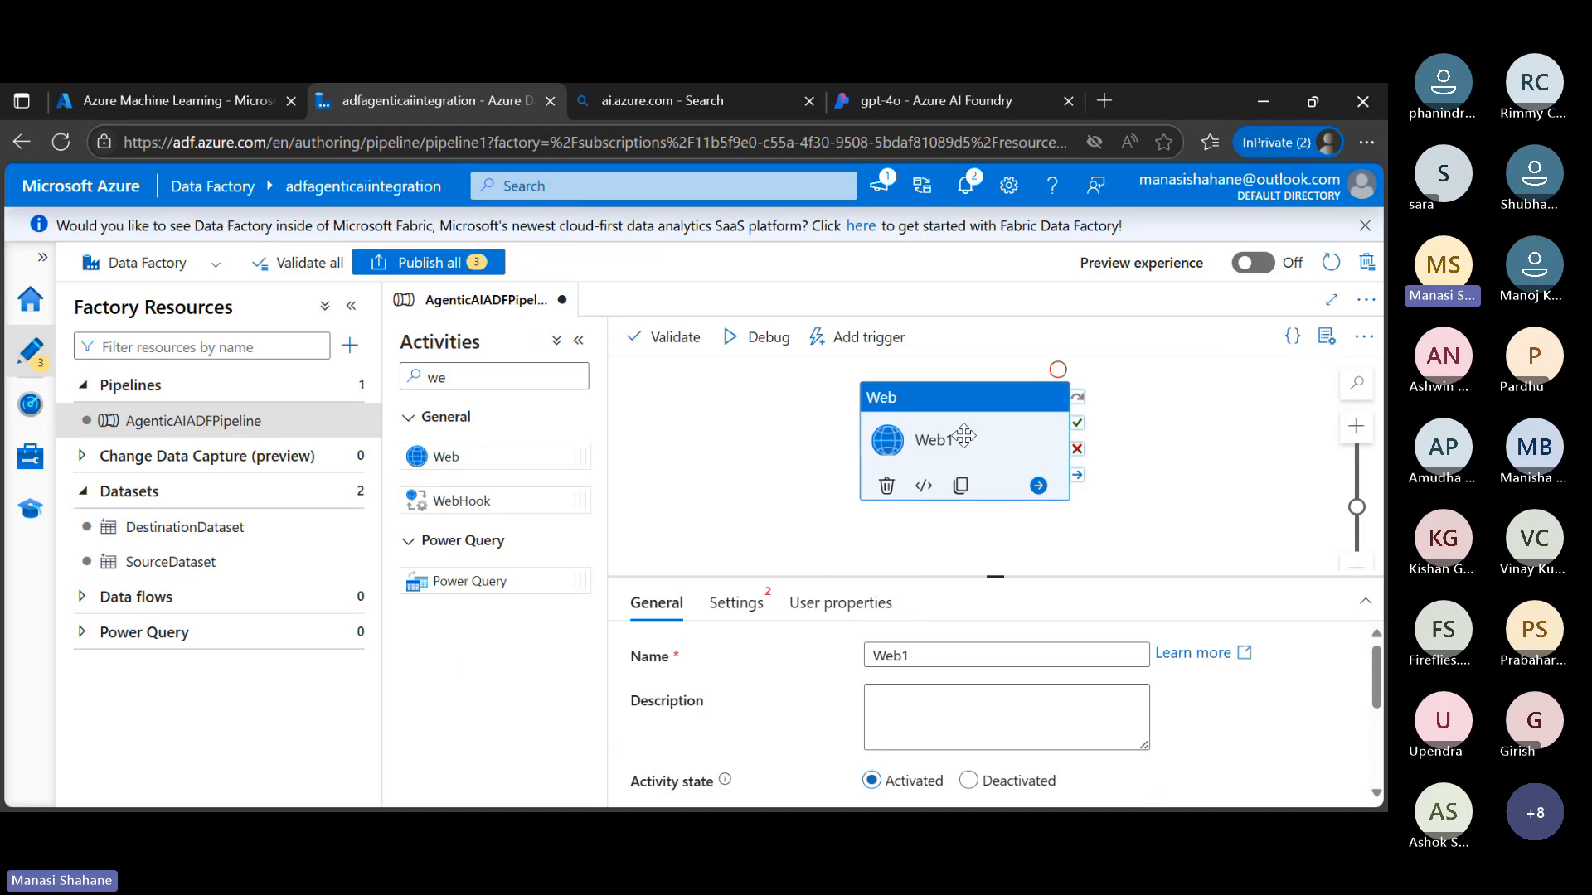
# Copy the gpt-4o deployment's target URI from Azure AI Foundry and paste it as the Web1 activity's URL in Azure Data Factory
pyautogui.click(740, 608)
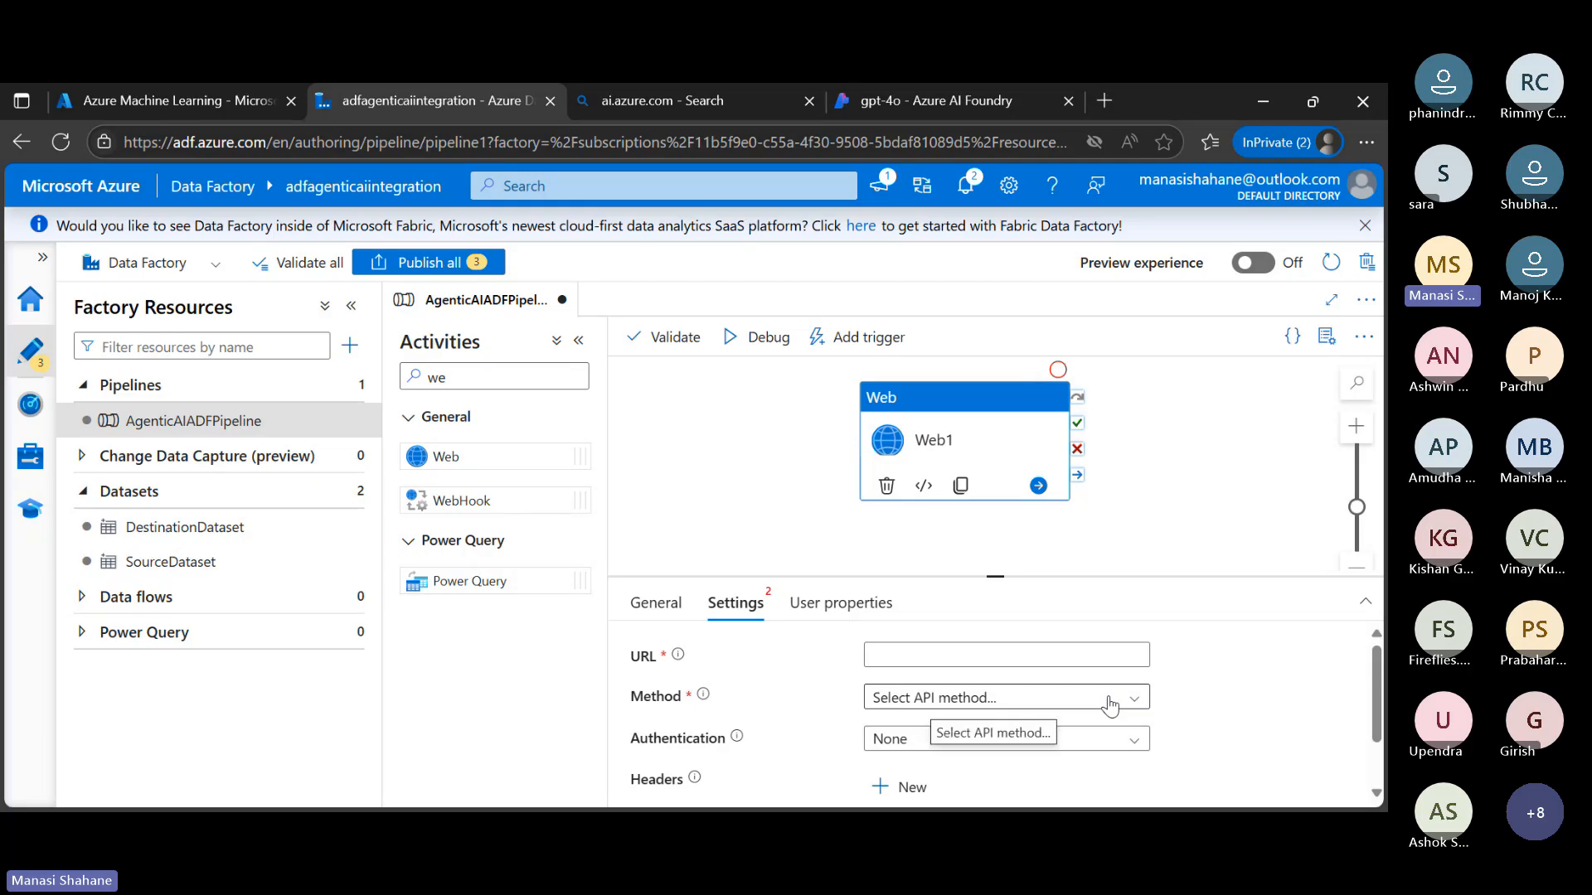
pyautogui.click(1022, 656)
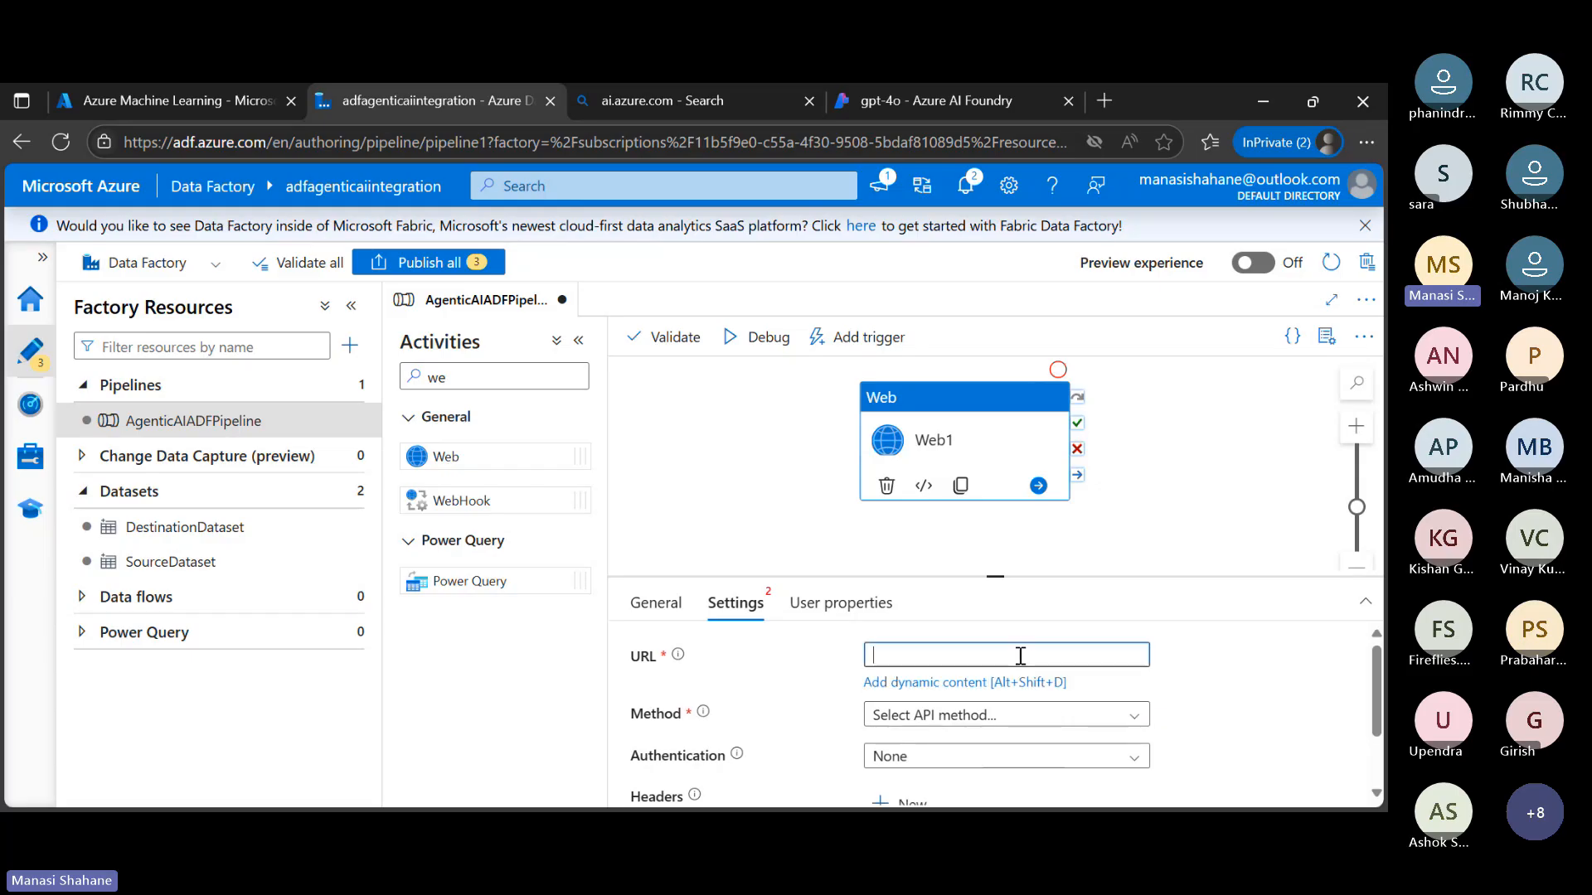
pyautogui.click(957, 96)
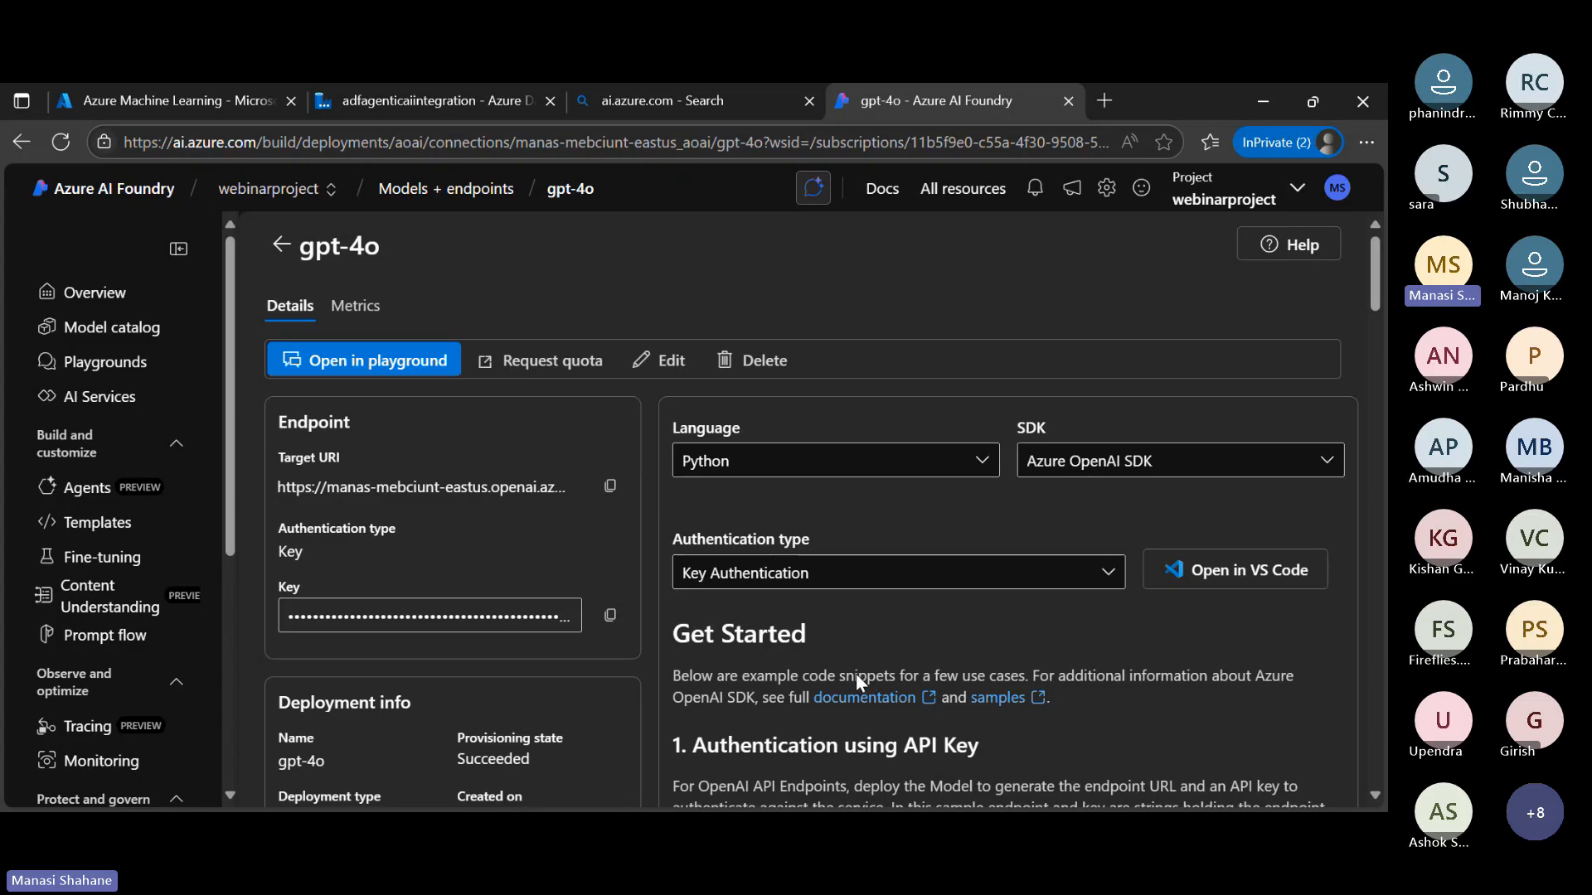
pyautogui.click(848, 696)
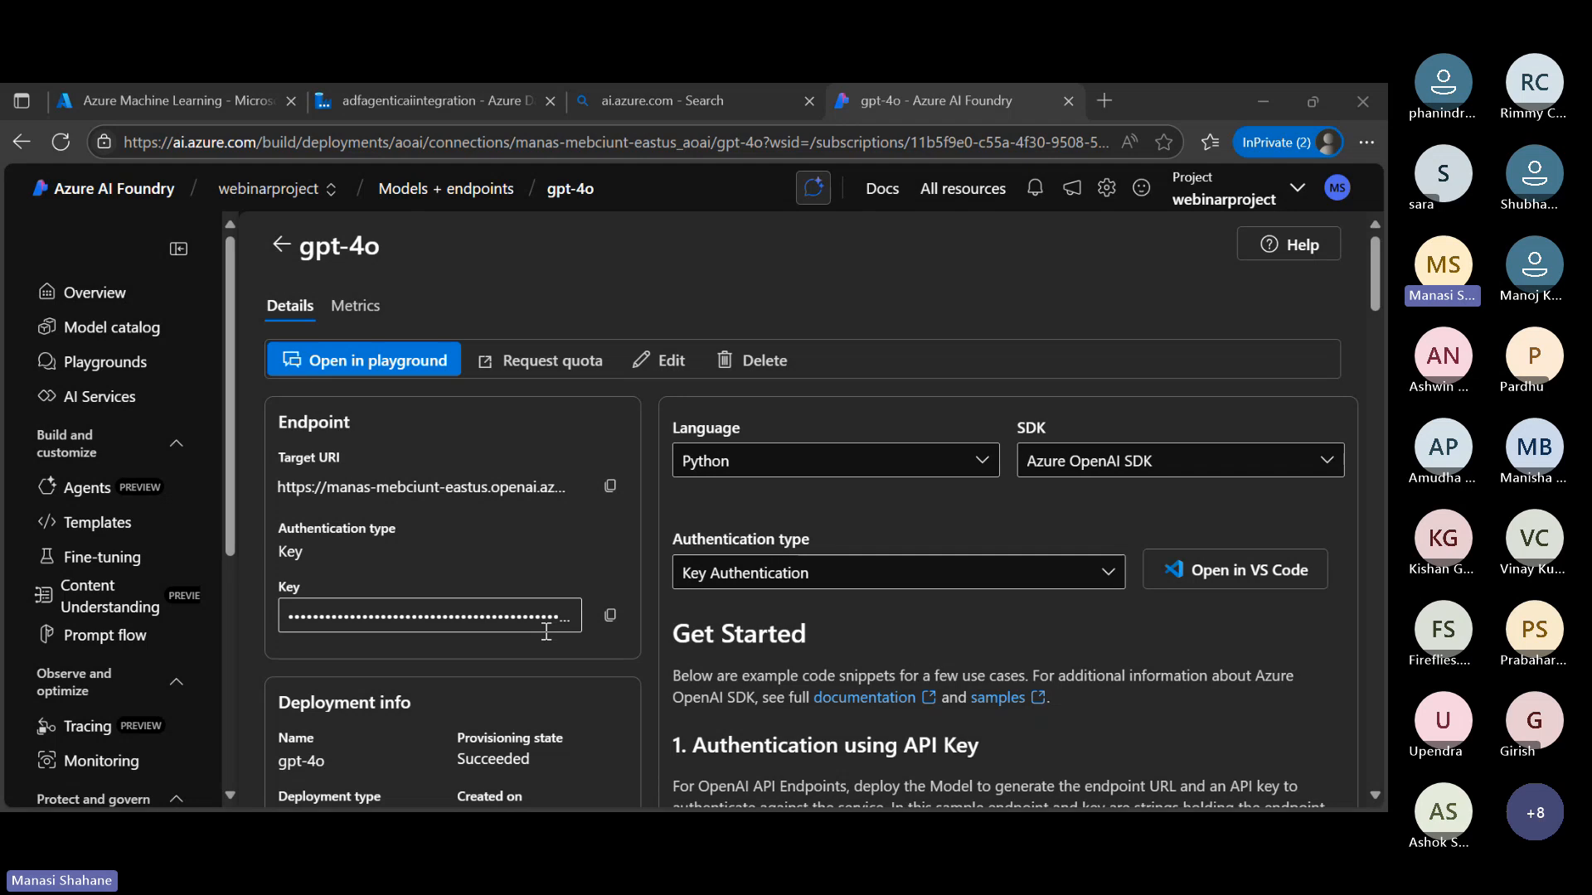
pyautogui.click(611, 487)
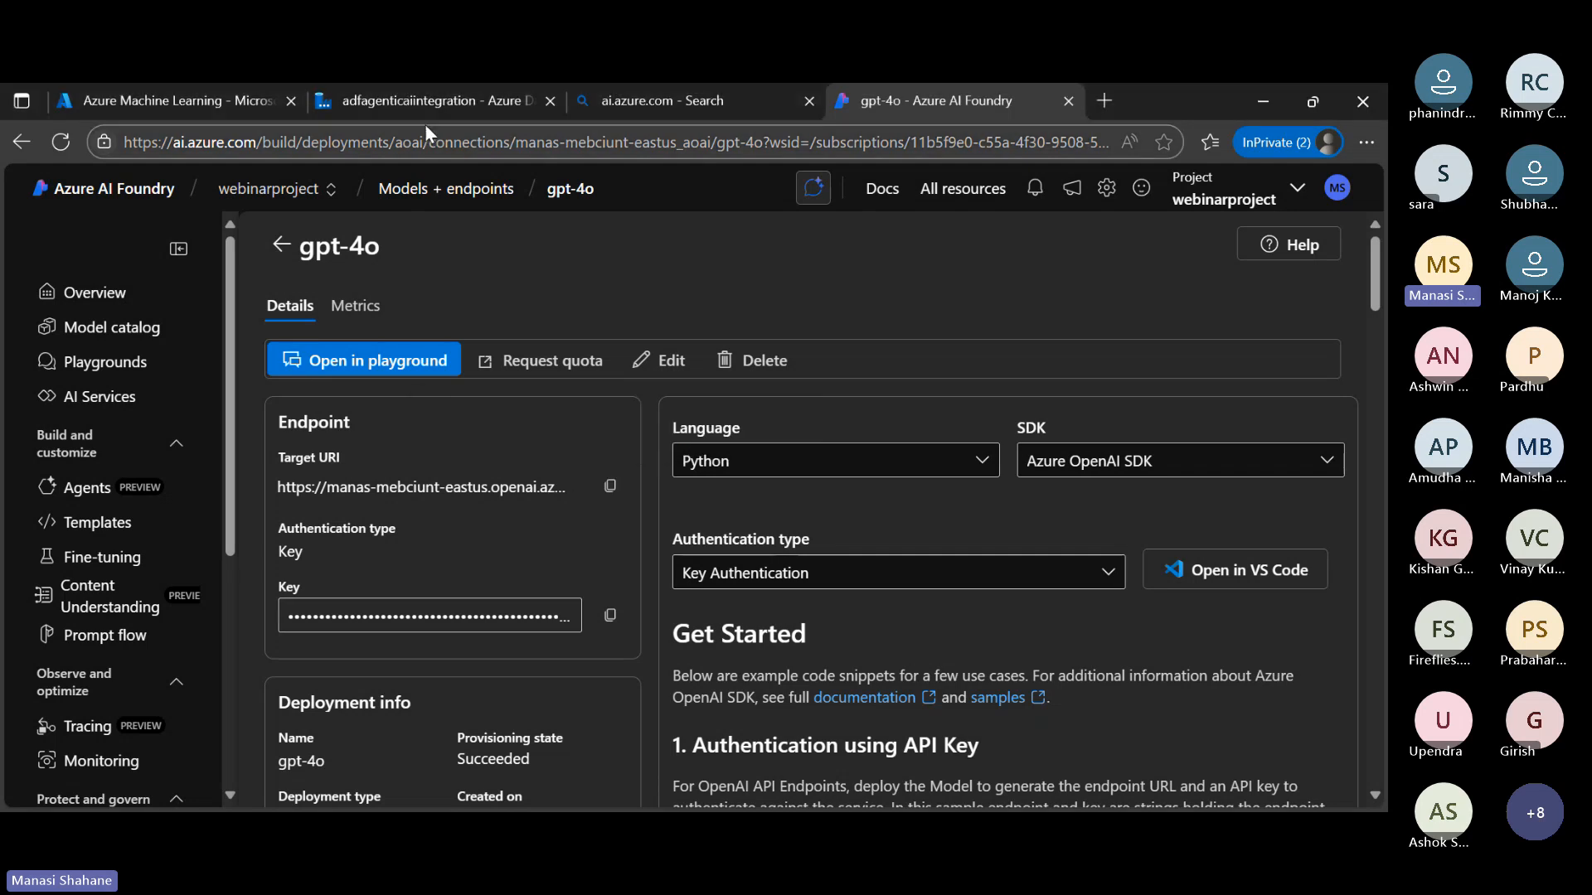
pyautogui.click(435, 96)
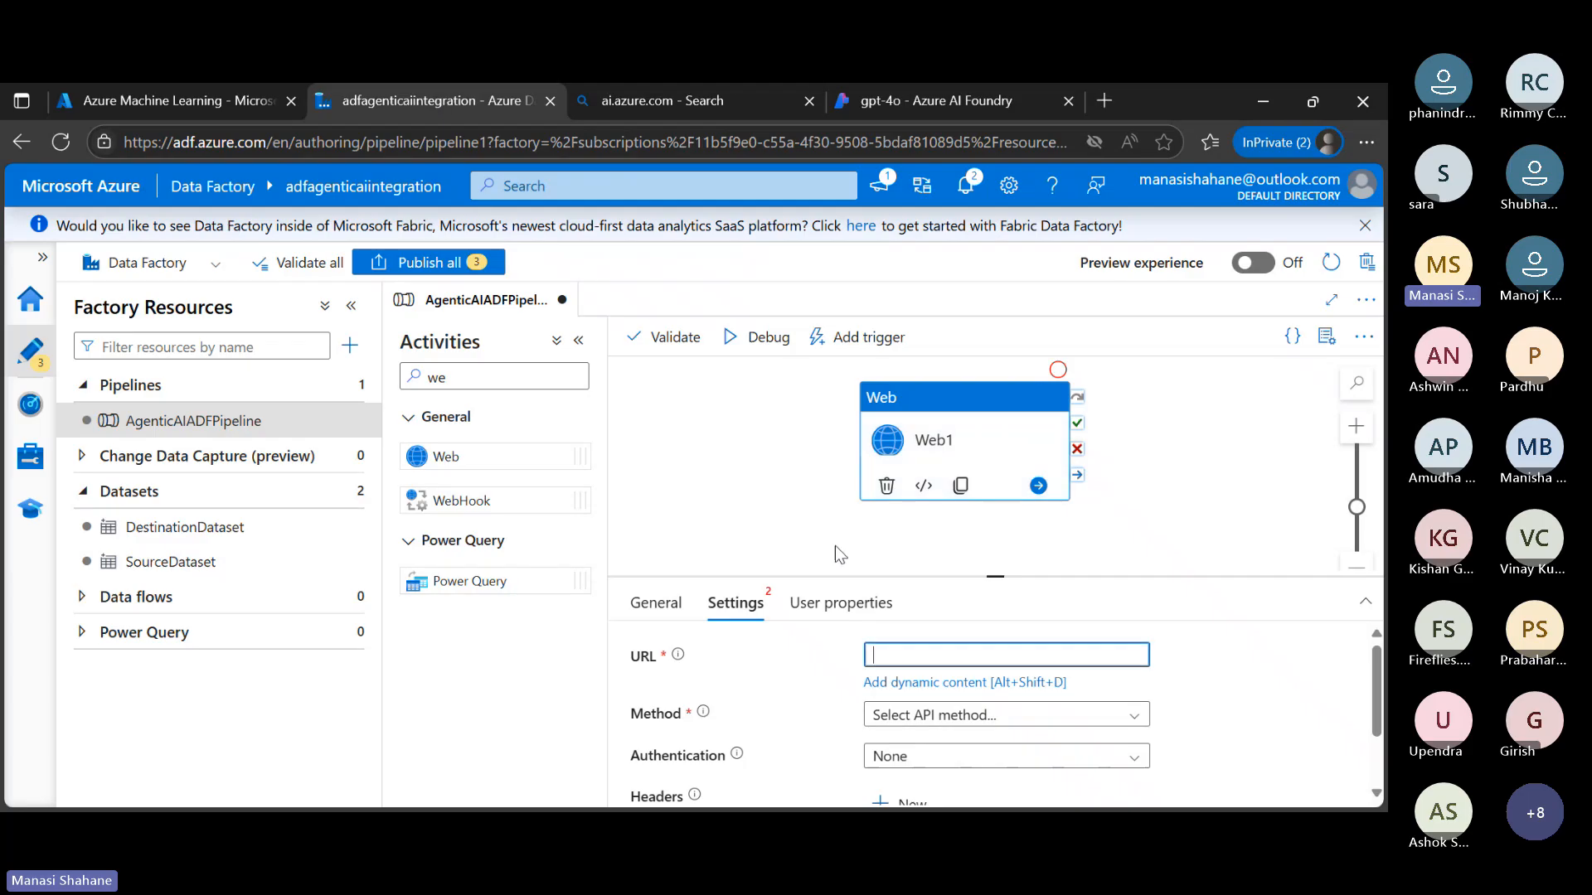
pyautogui.click(966, 664)
pyautogui.hotkey('ctrl', 'v')
# Set the Web1 activity's API method to POST
pyautogui.scroll(-3, 967, 664)
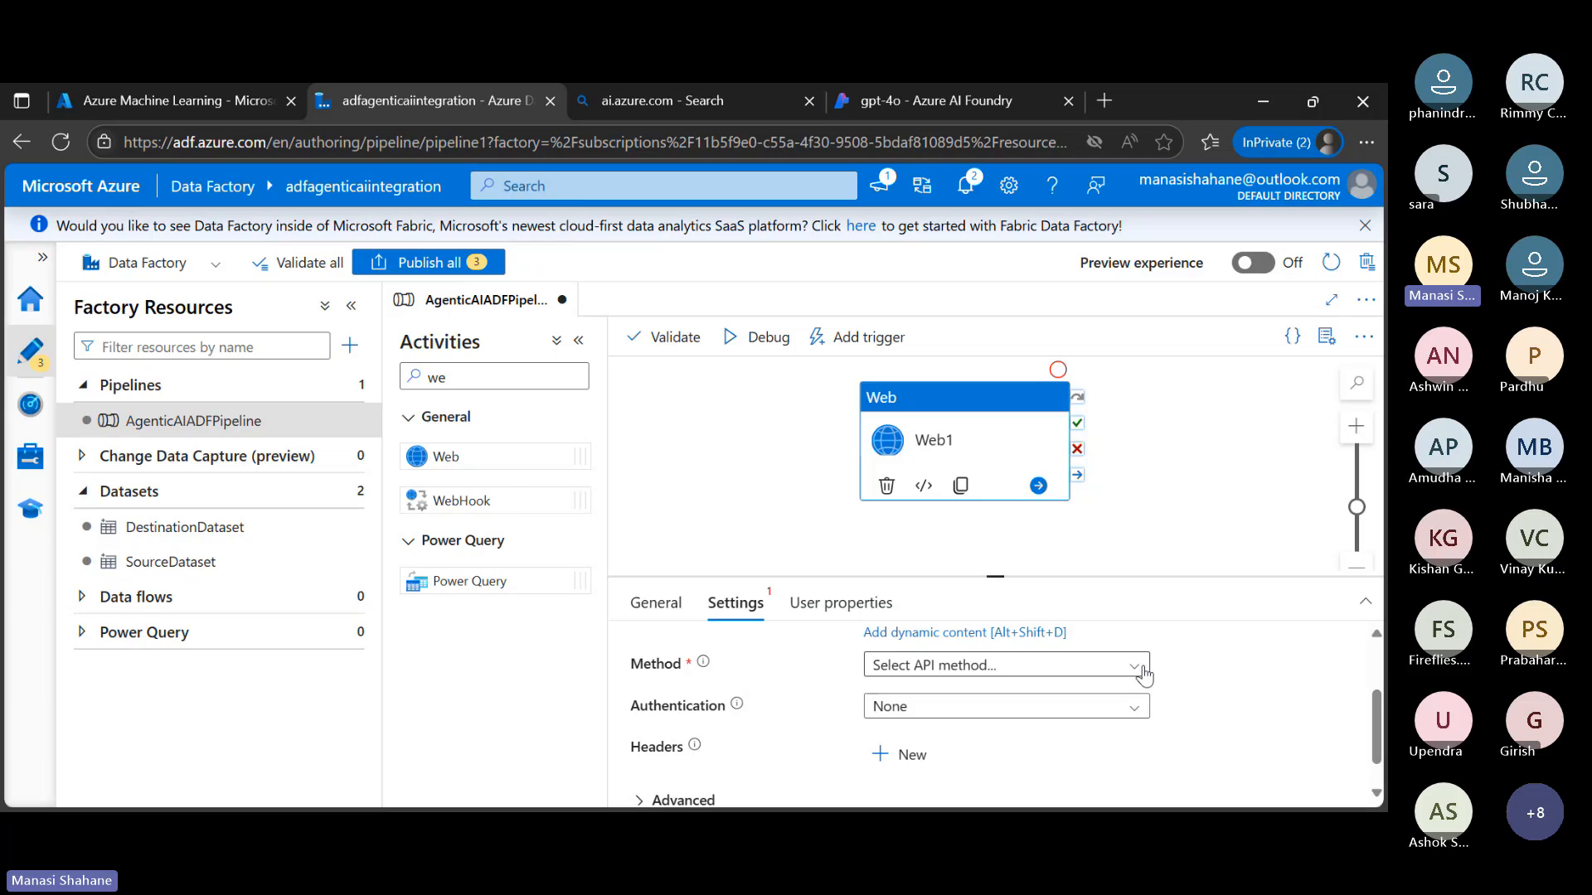
pyautogui.click(1144, 676)
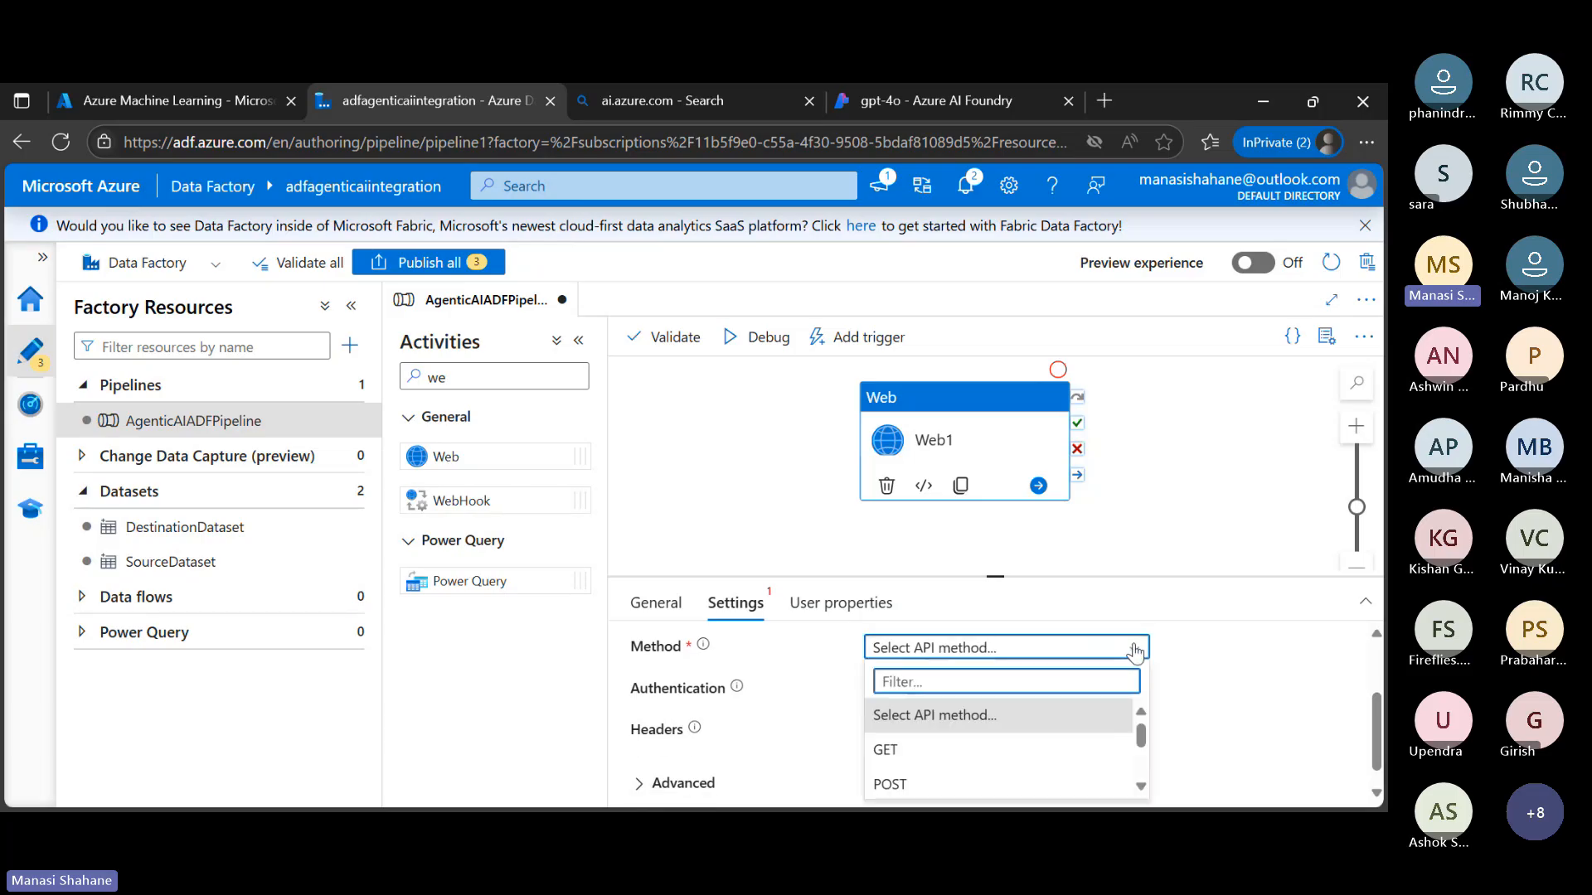
pyautogui.click(1008, 782)
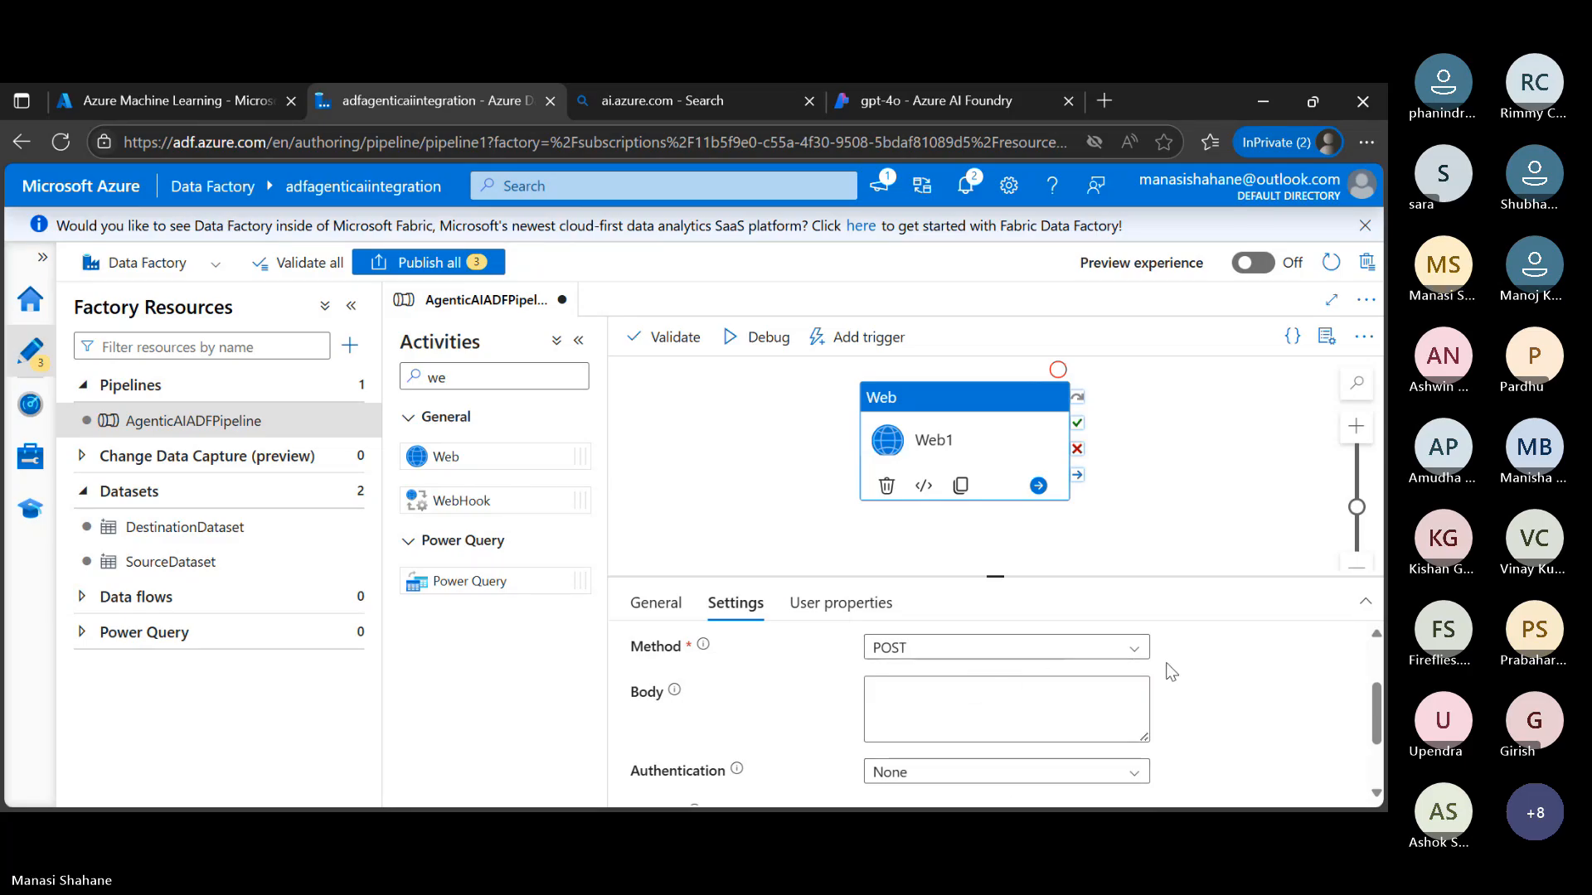
# Paste a JSON messages body with the user prompt "Summarize the benefits of using Azure Data Factory with AI." into Web1 and review it
pyautogui.scroll(-1, 1171, 672)
pyautogui.scroll(2, 1170, 672)
pyautogui.scroll(-1, 1170, 671)
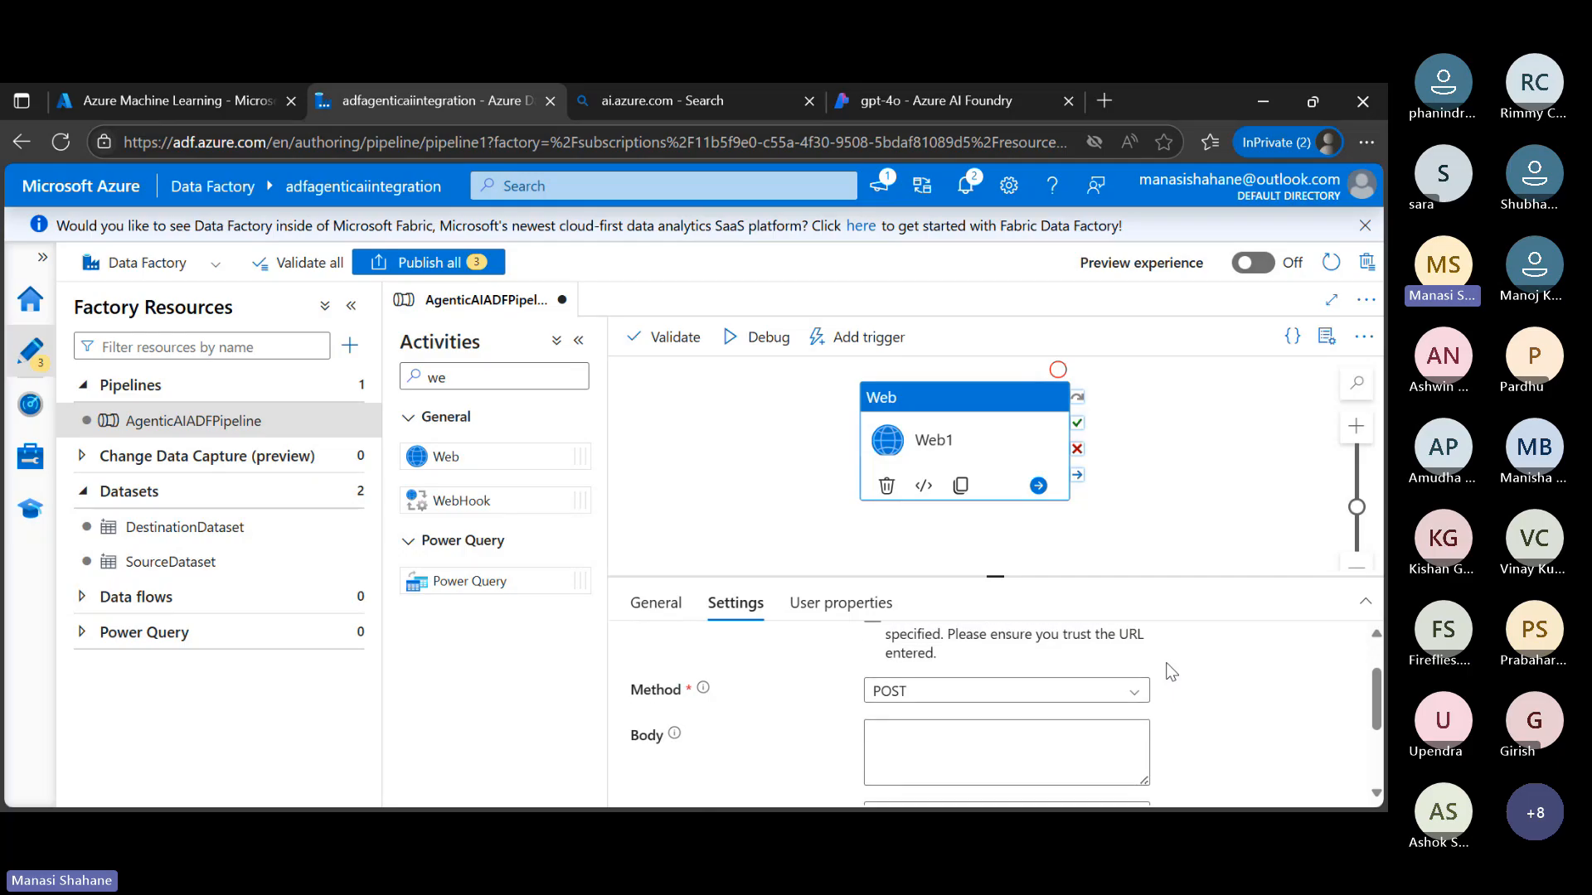
pyautogui.scroll(-1, 1170, 671)
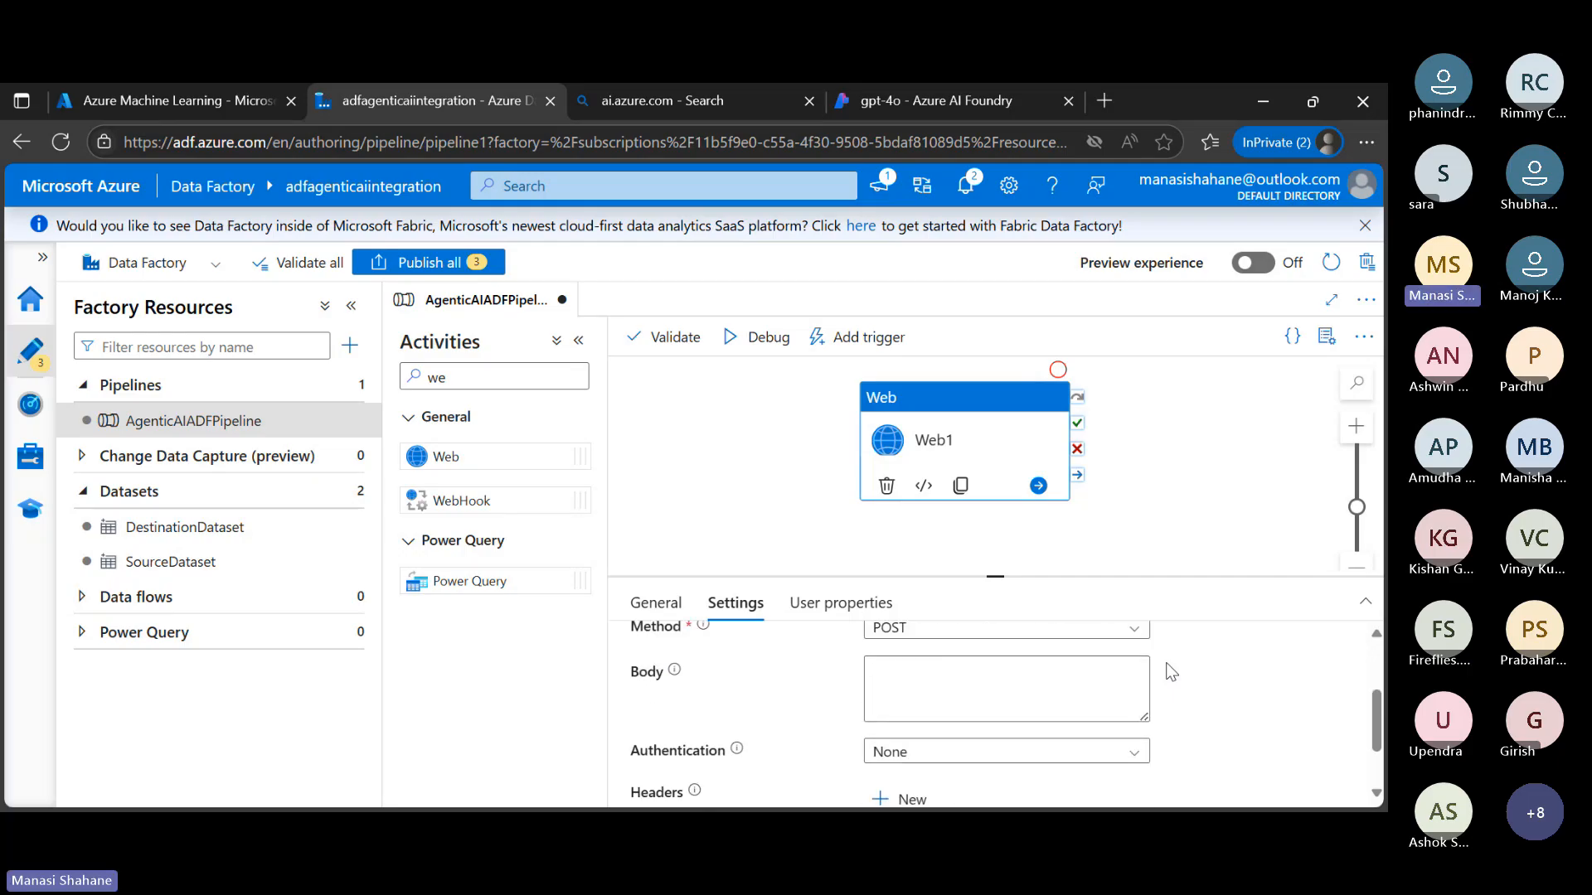
pyautogui.click(946, 673)
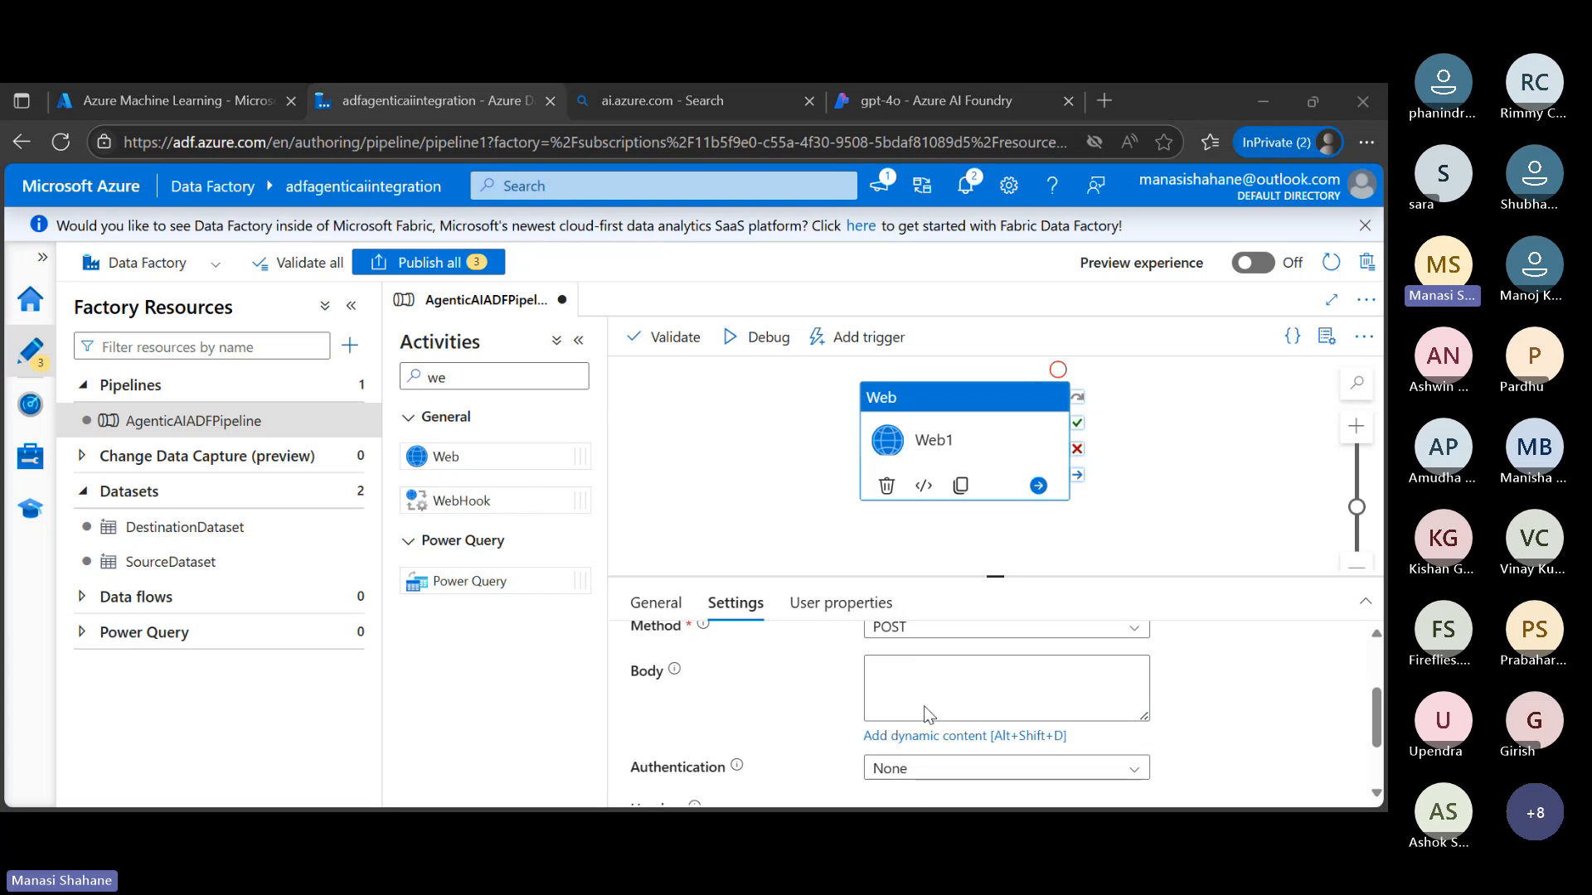
pyautogui.scroll(-1, 923, 704)
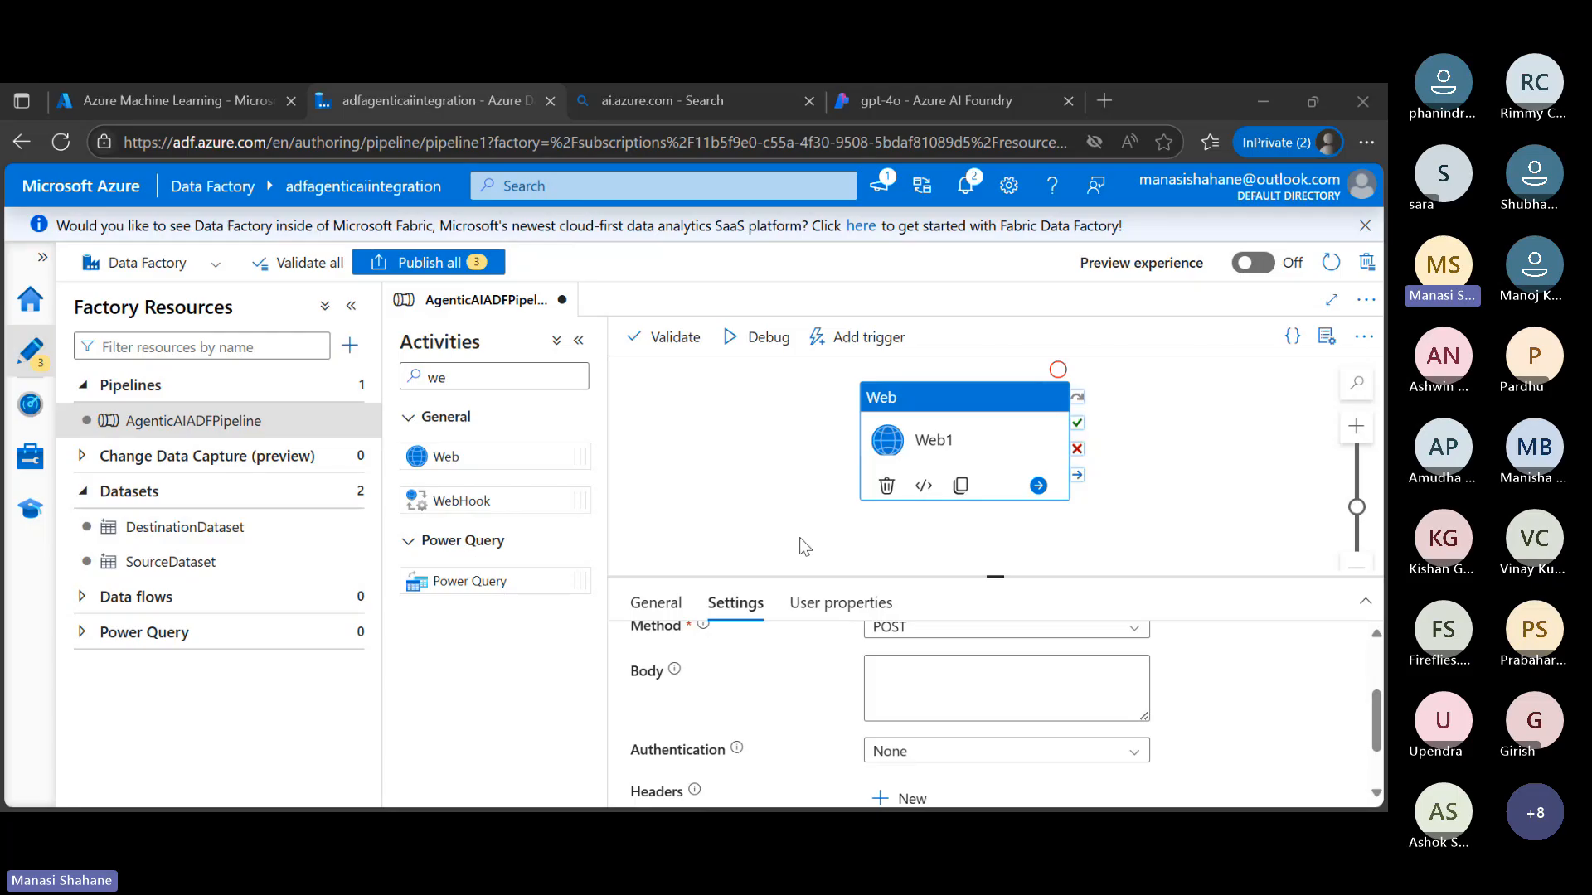
pyautogui.click(991, 664)
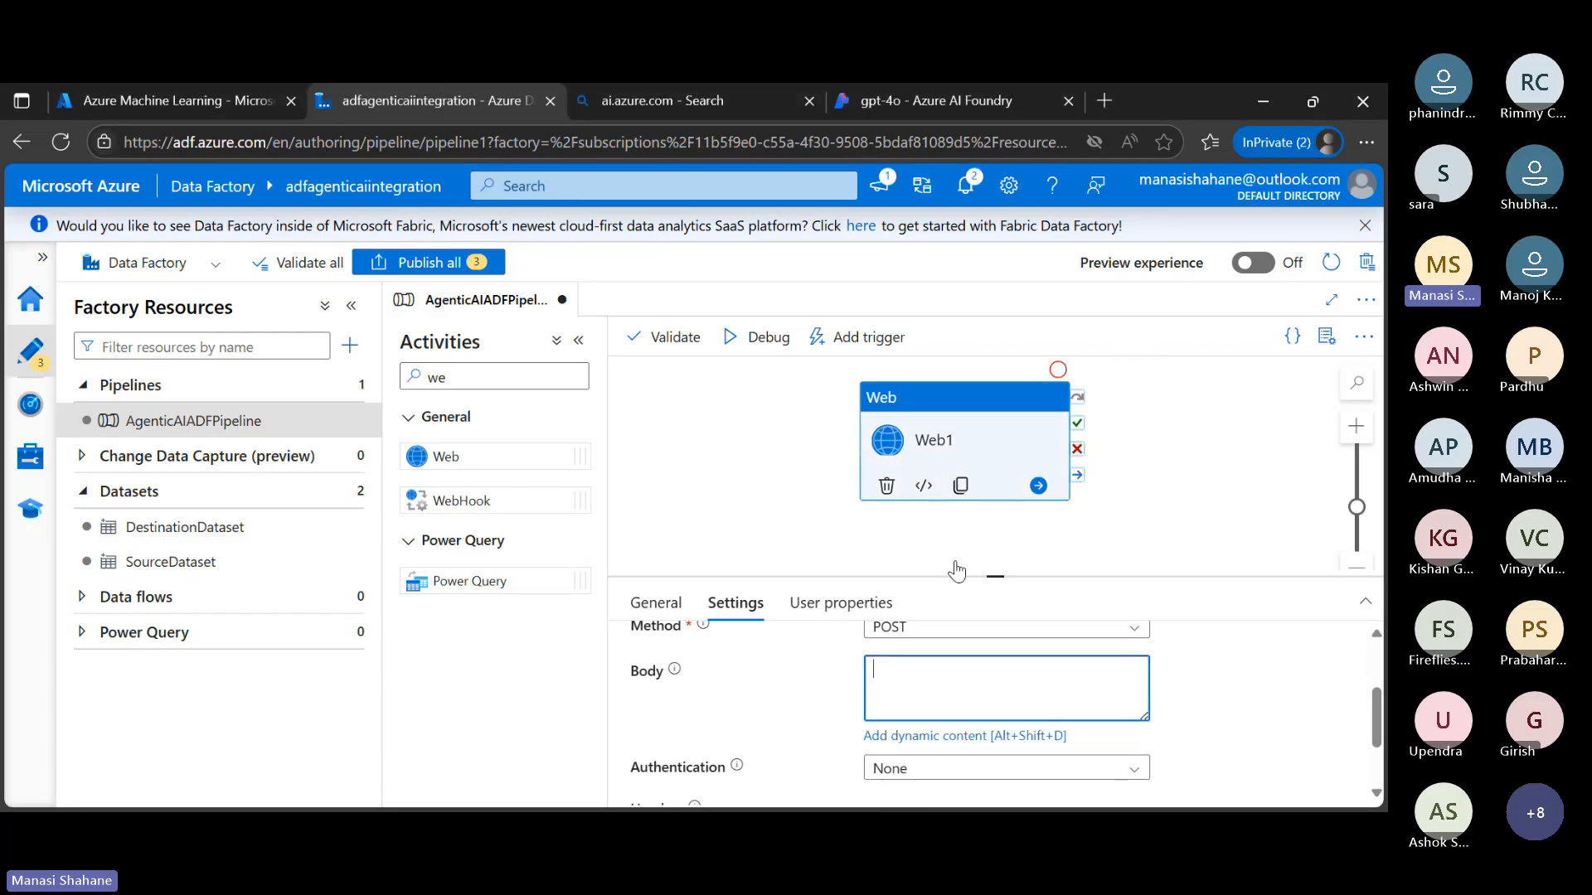
pyautogui.hotkey('ctrl', 'v')
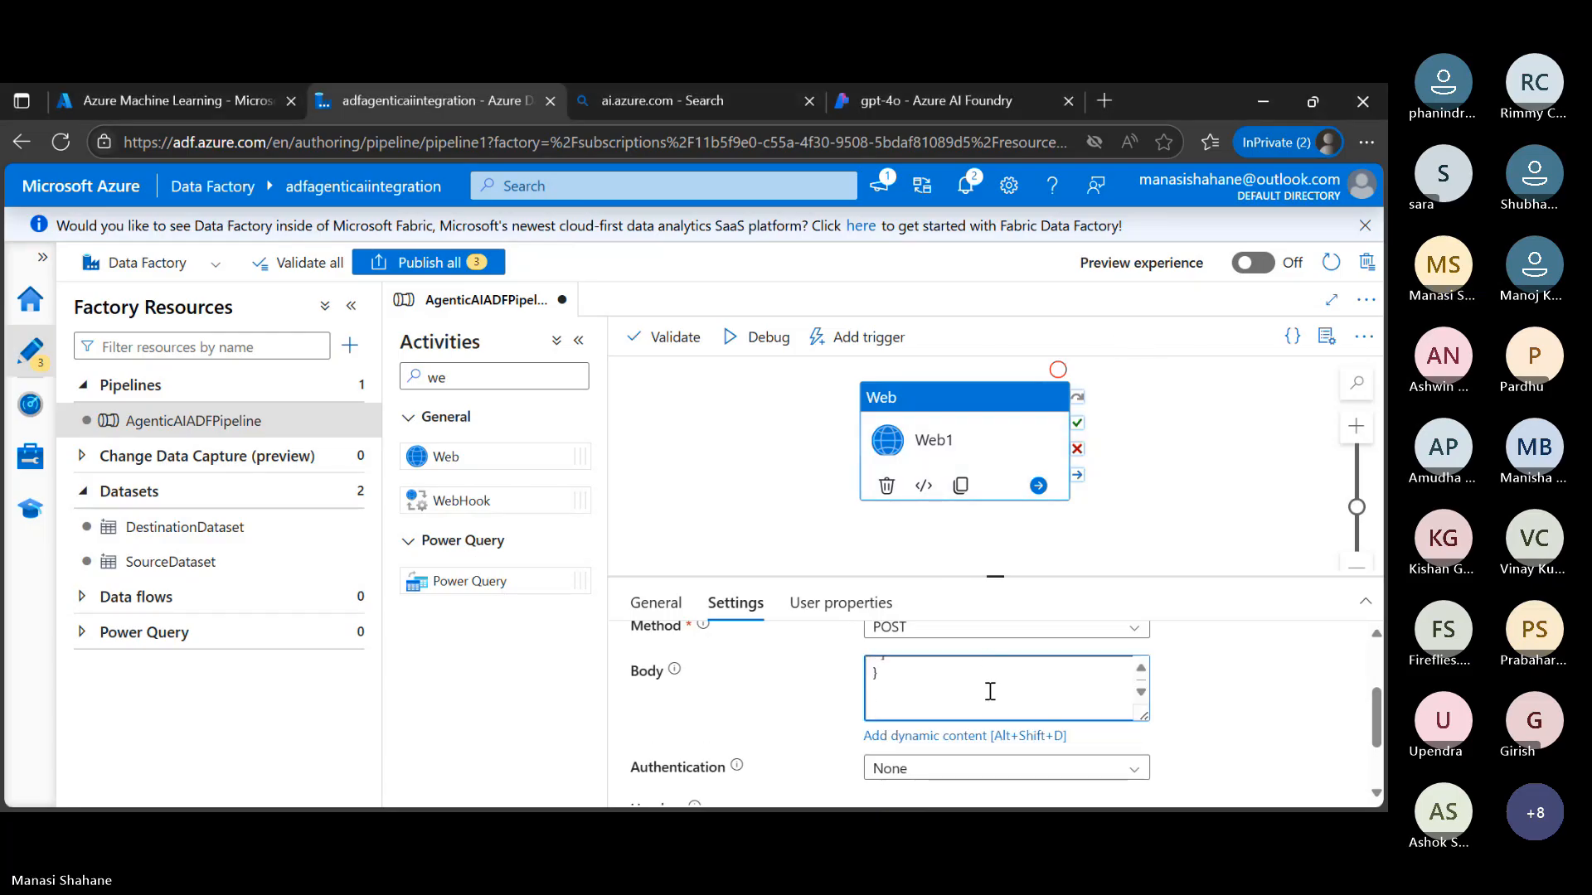
pyautogui.scroll(2, 990, 693)
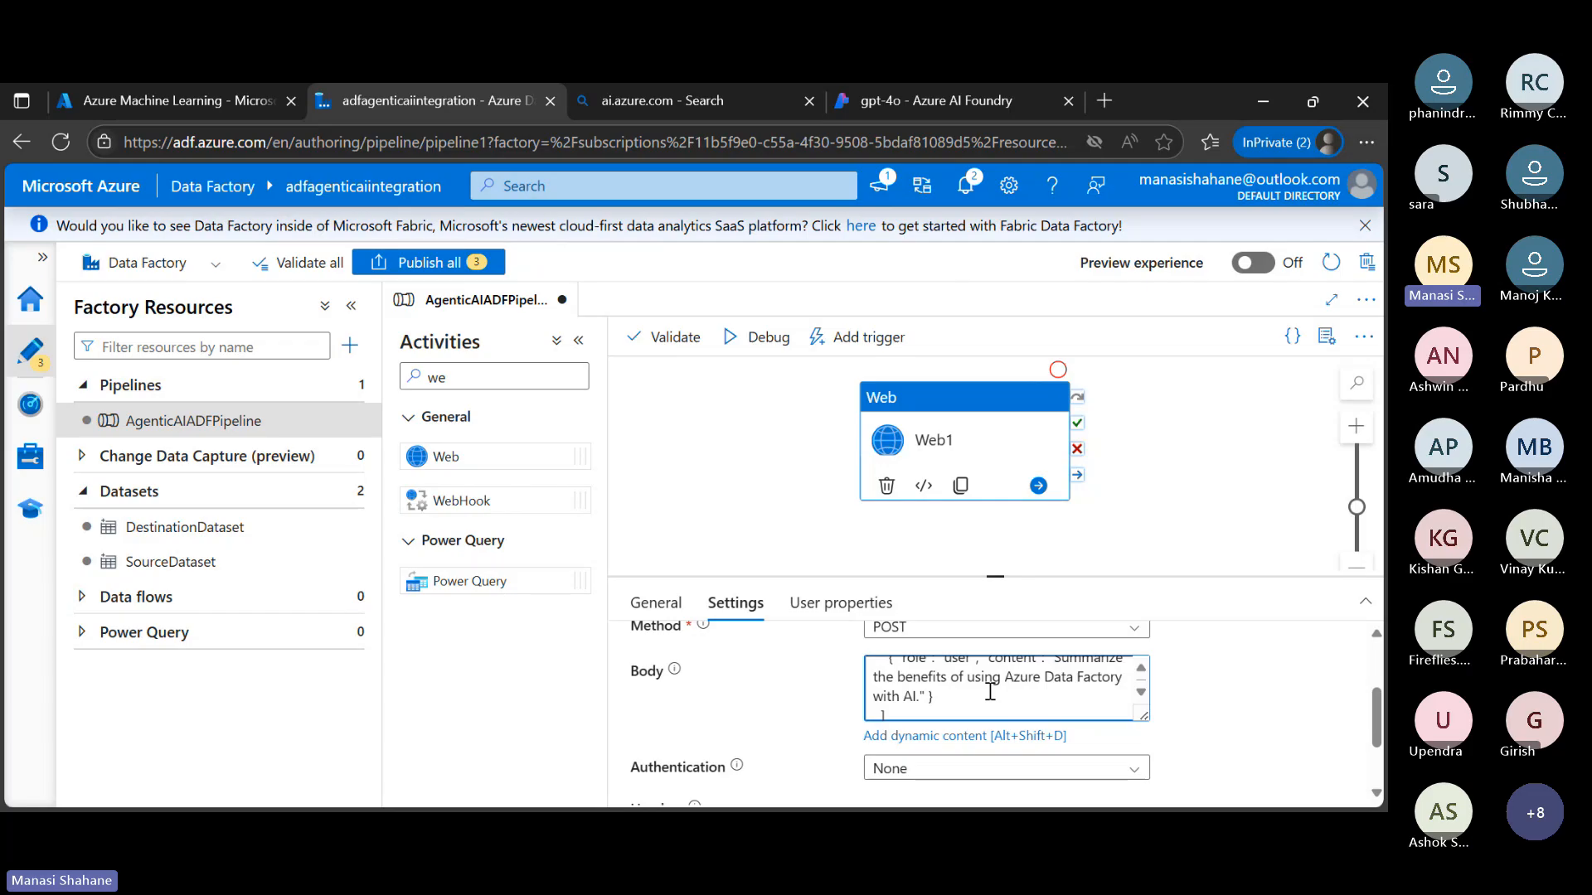
pyautogui.scroll(2, 990, 692)
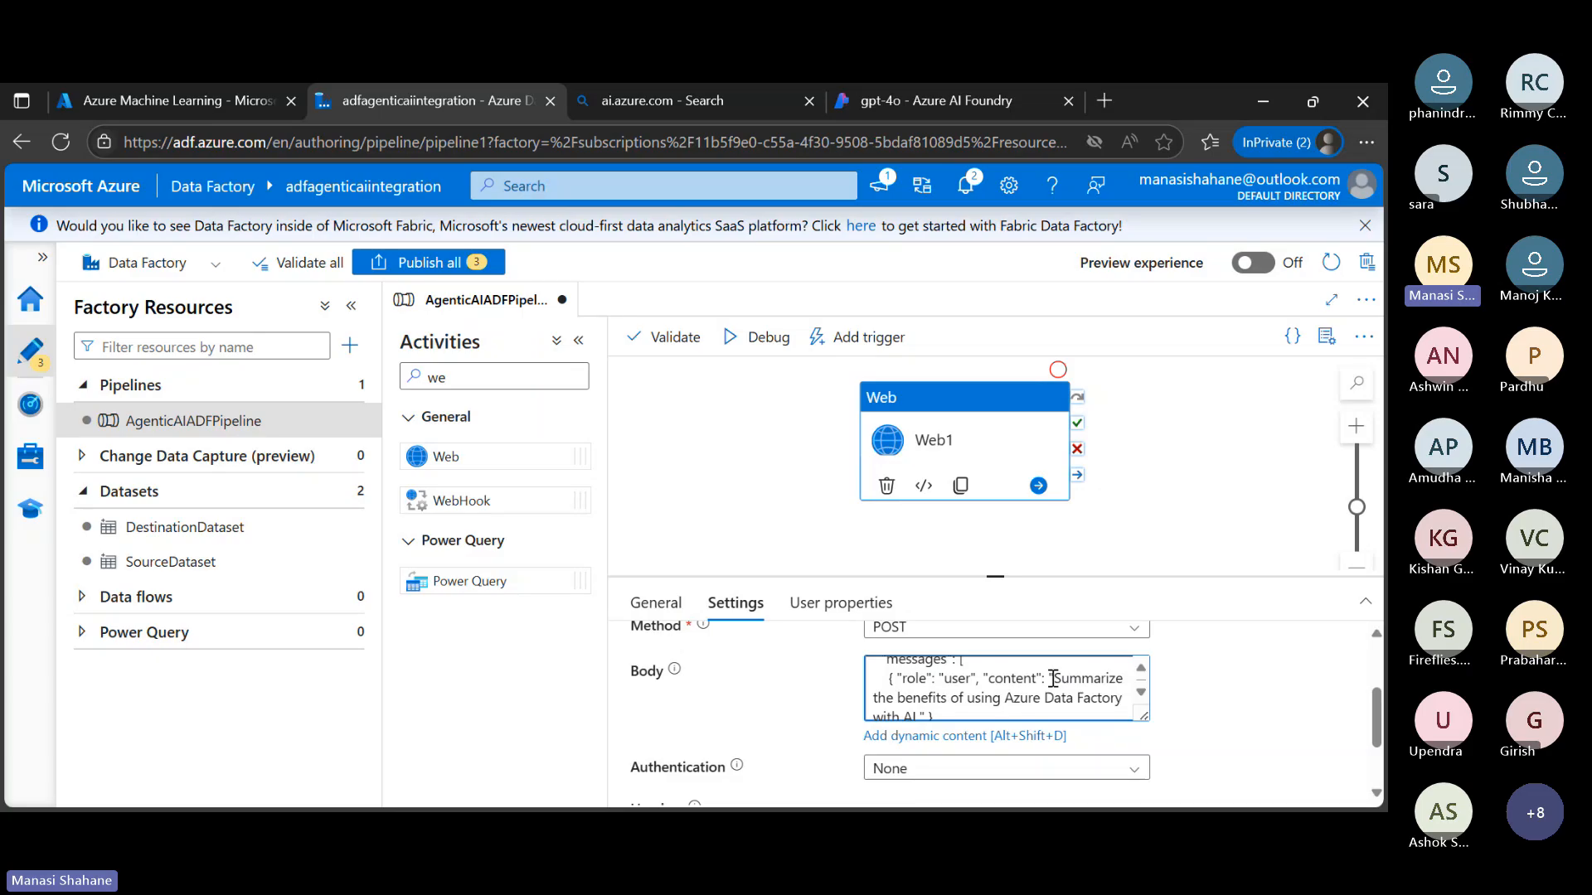
pyautogui.scroll(-1, 1053, 678)
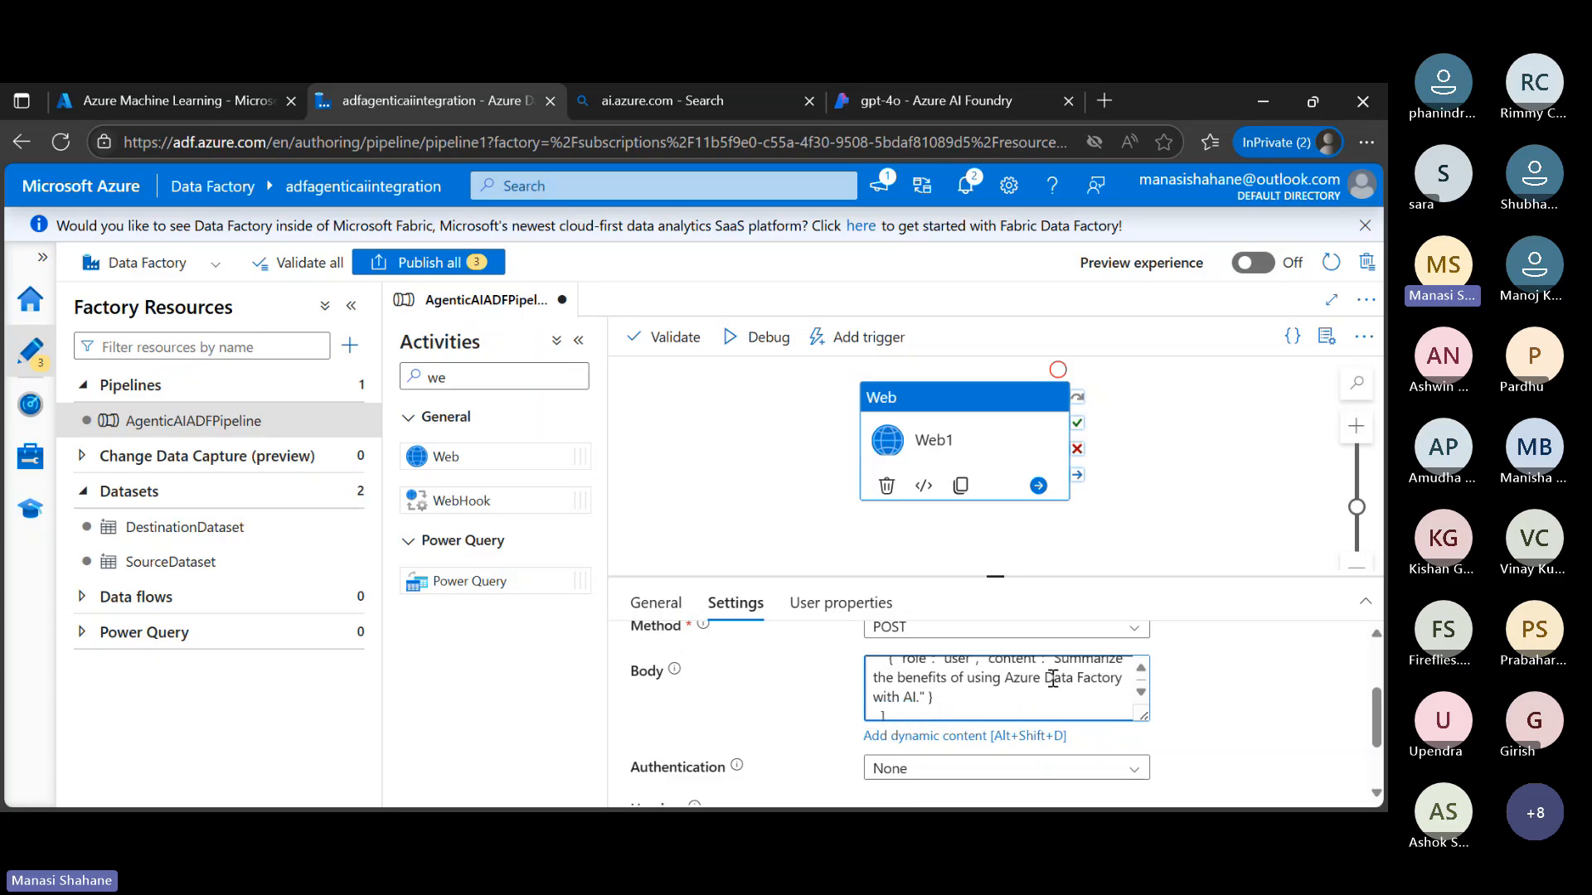
pyautogui.scroll(3, 1053, 678)
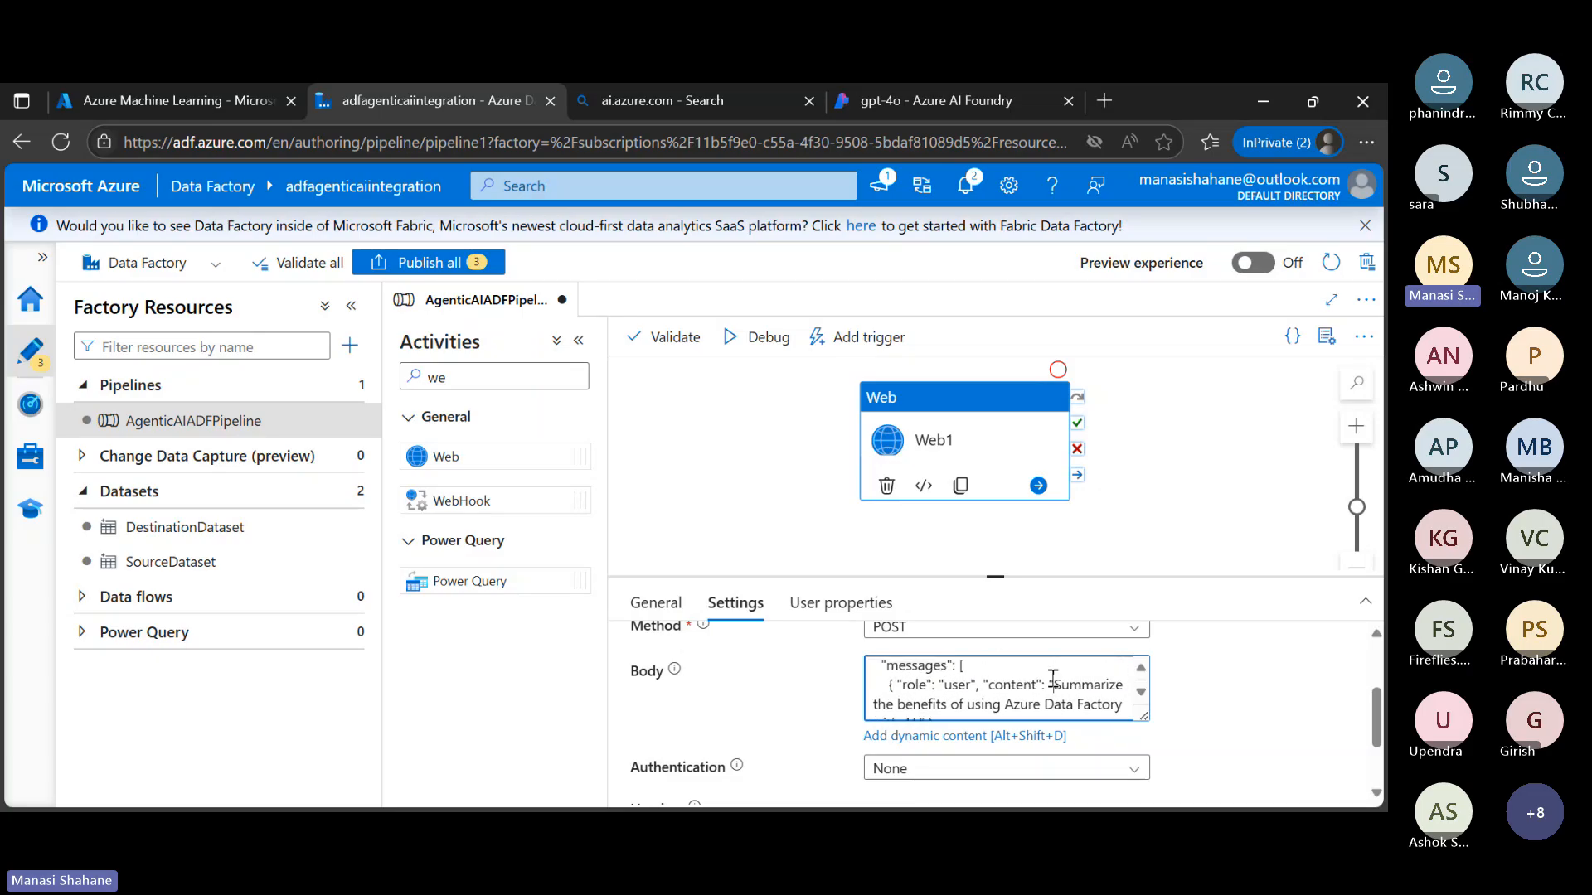
pyautogui.scroll(-4, 1053, 678)
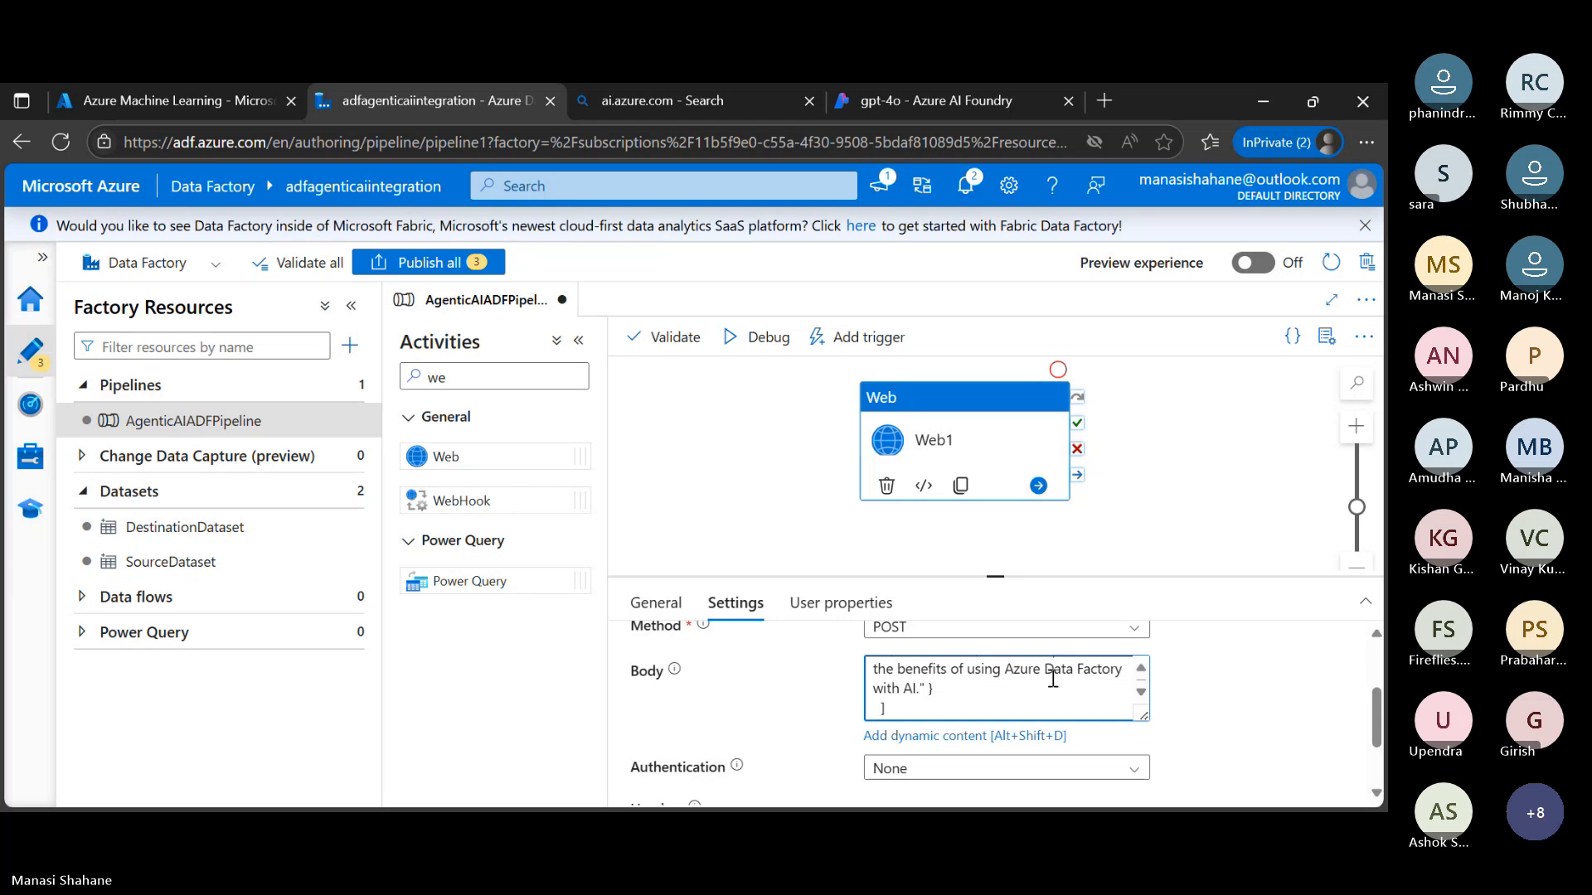
# Add a header named Content-Type with the value application/json to the Web1 activity
pyautogui.scroll(2, 1197, 720)
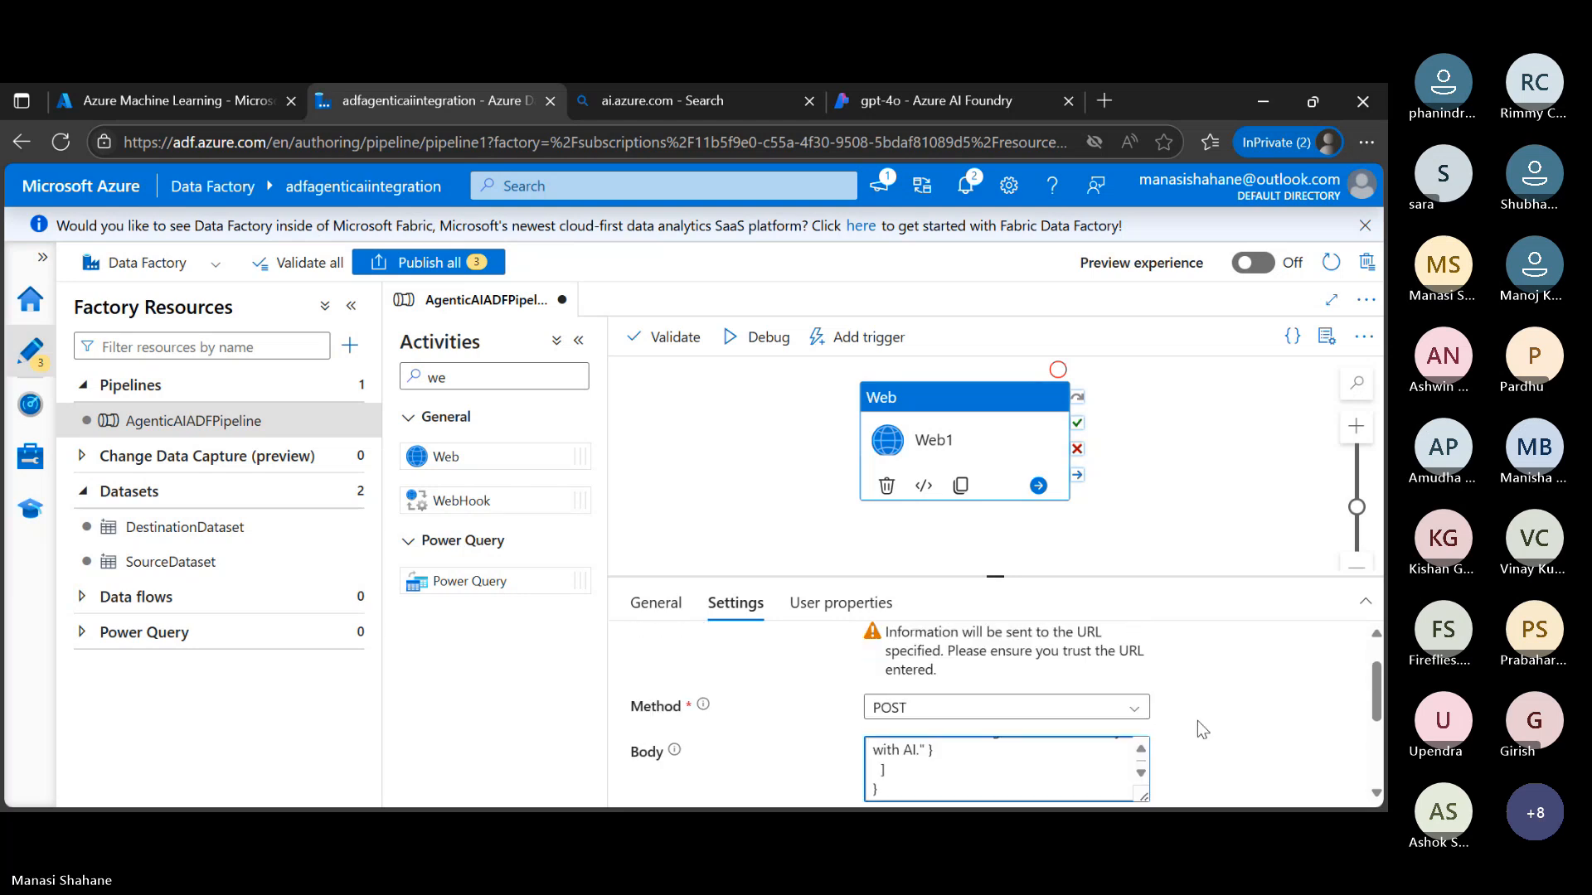
pyautogui.scroll(-4, 1197, 719)
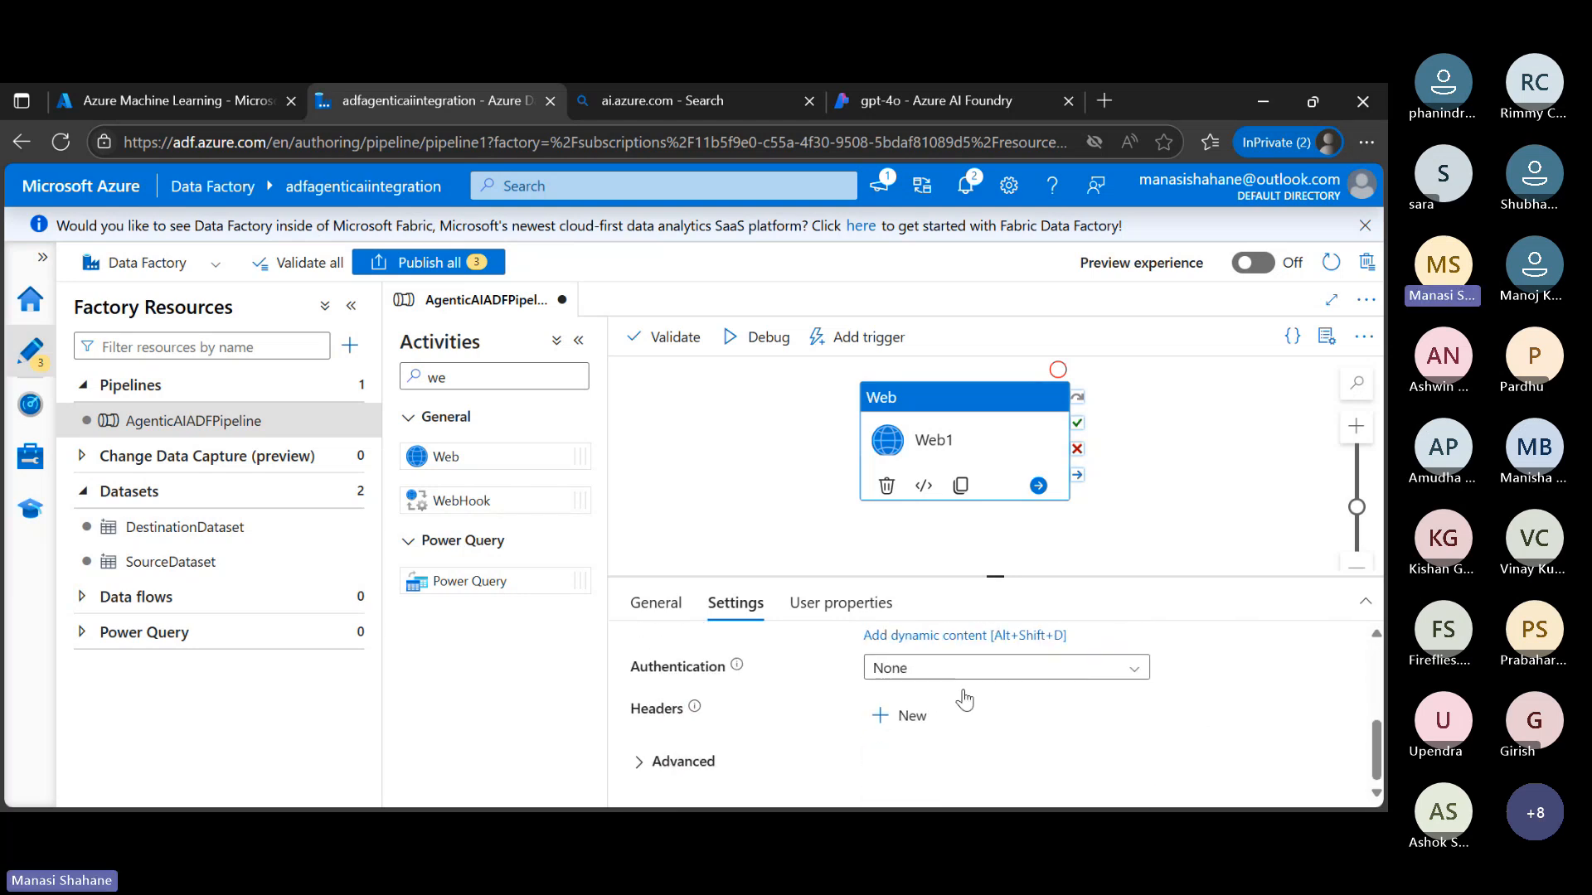
pyautogui.click(912, 717)
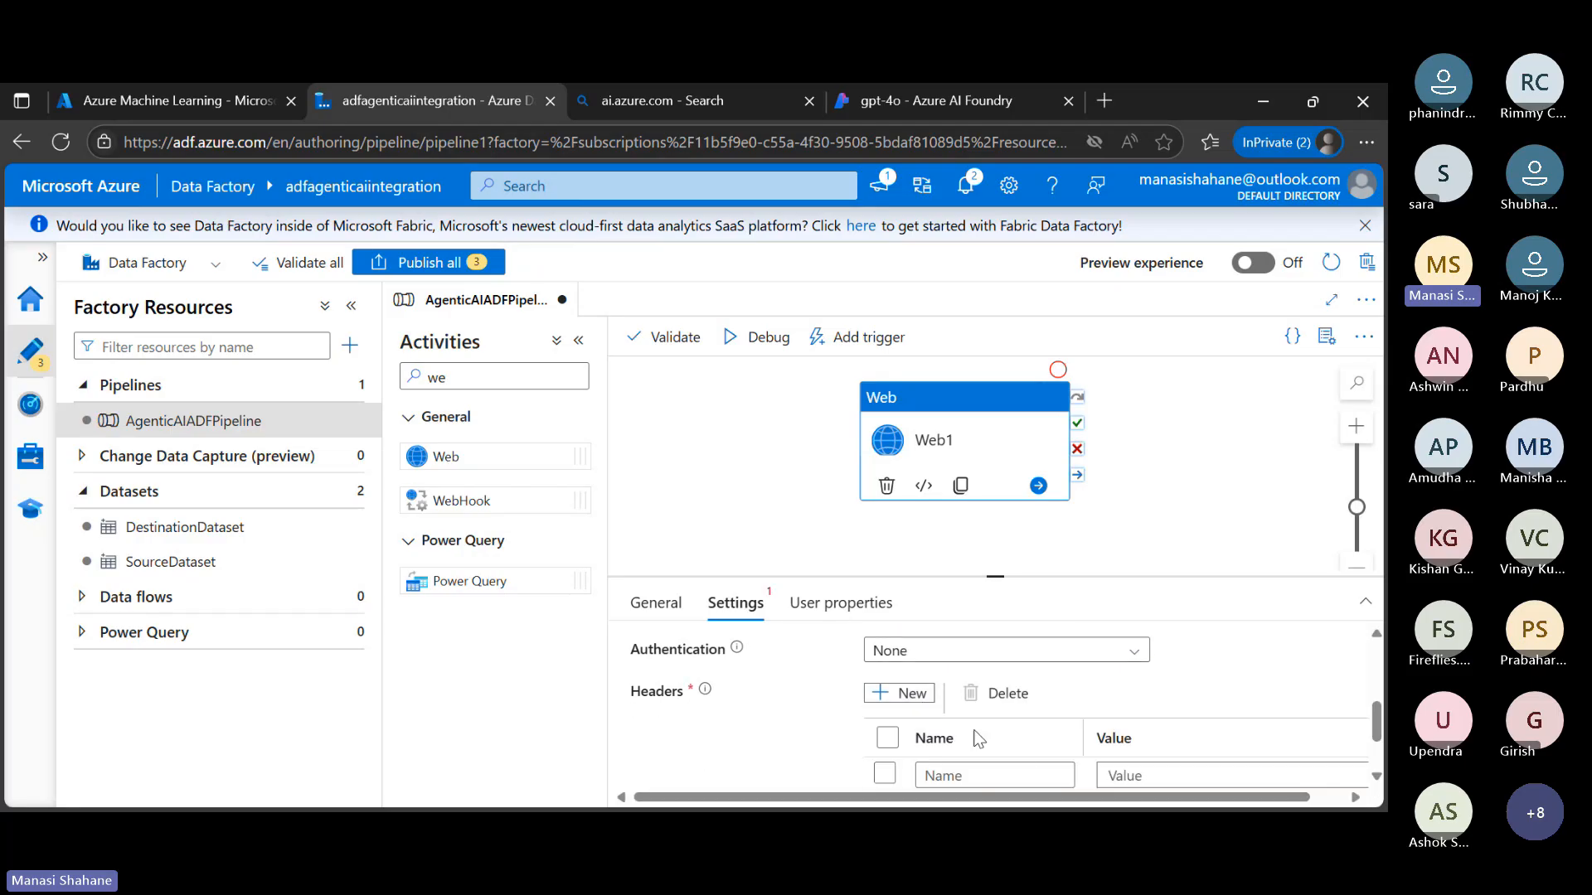
pyautogui.click(1025, 774)
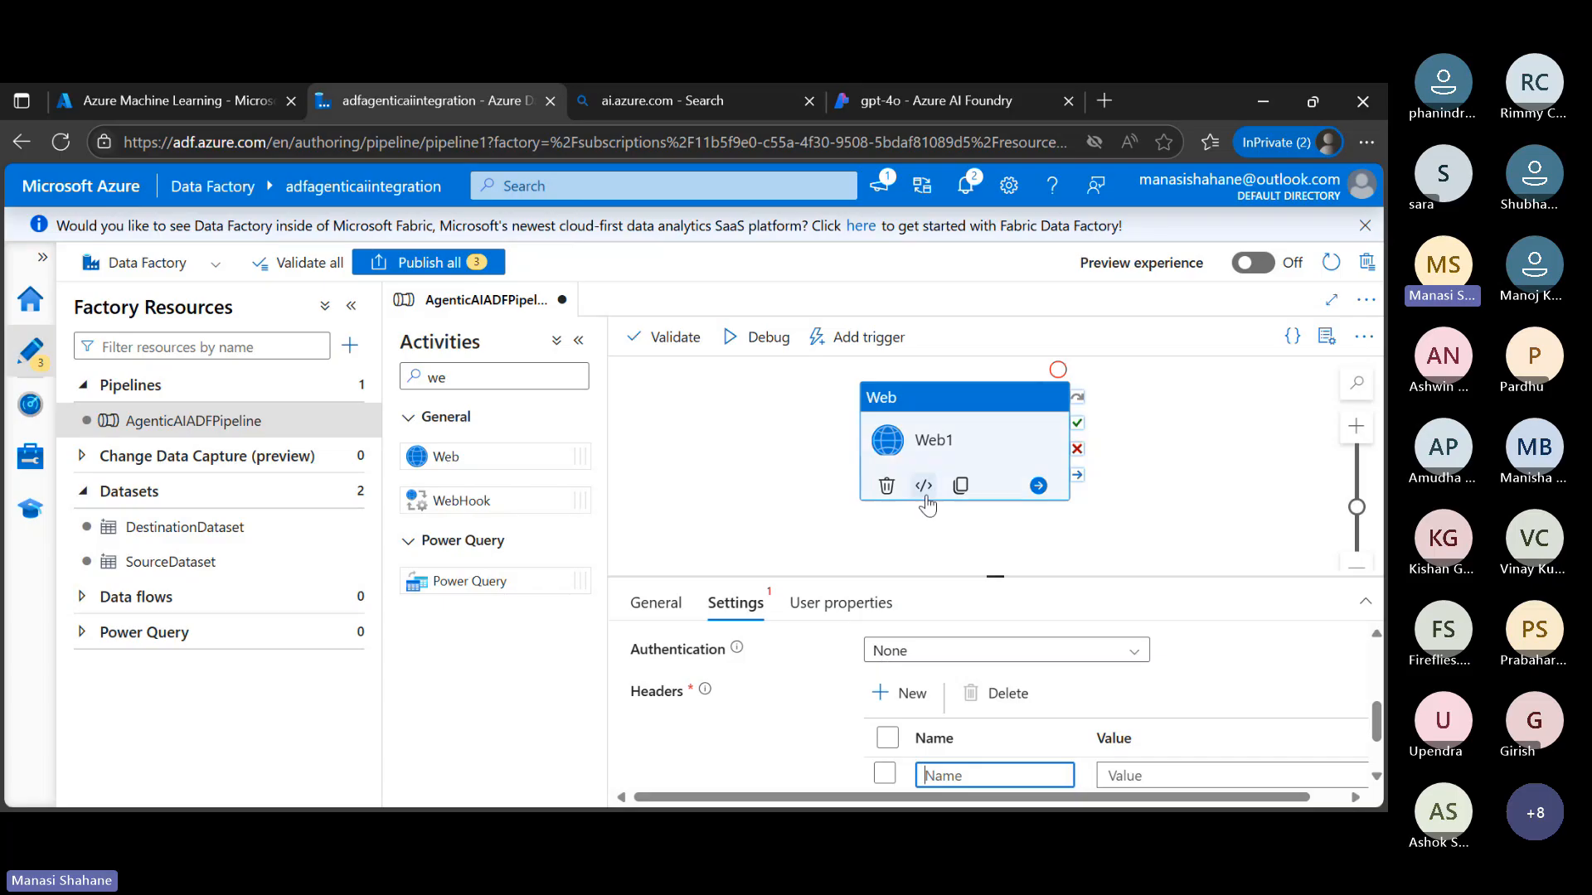
pyautogui.write('Content')
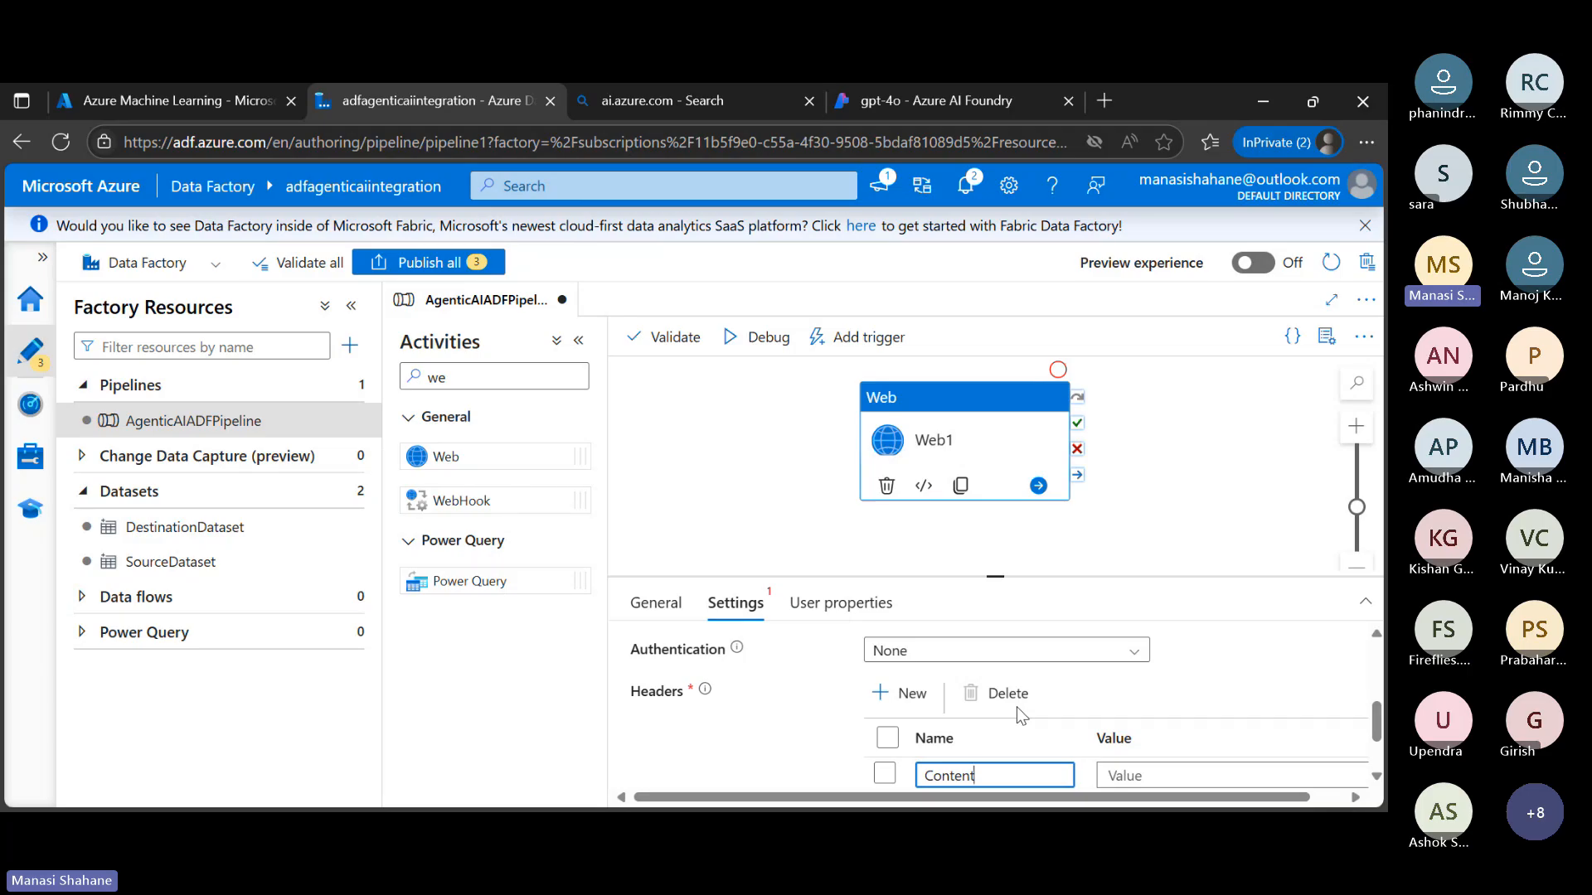
pyautogui.write('-Type')
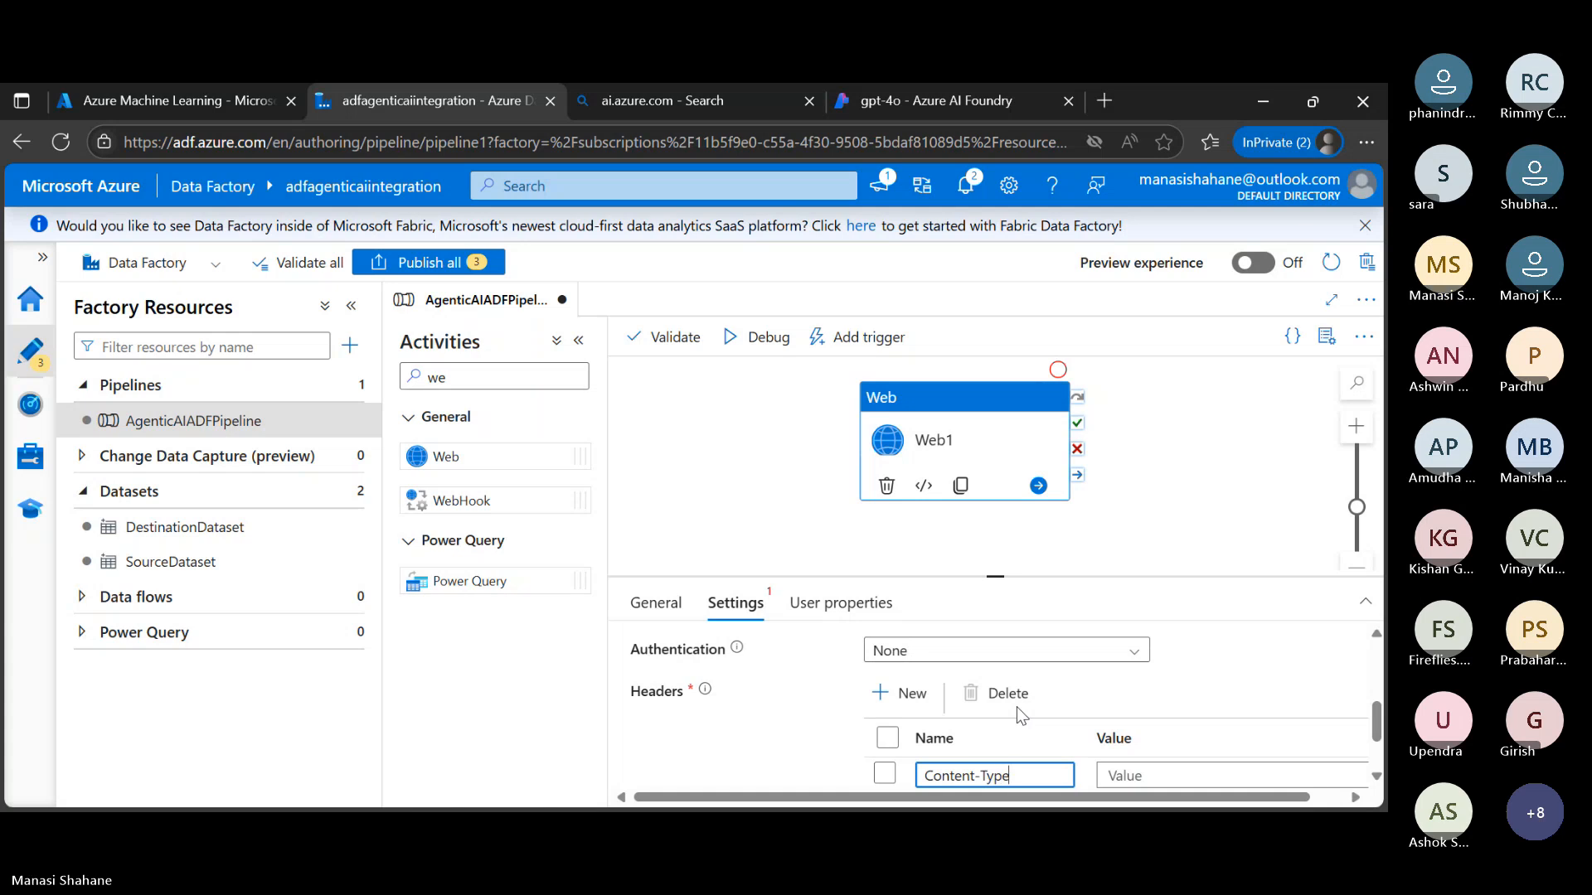
pyautogui.click(1152, 774)
pyautogui.write('a')
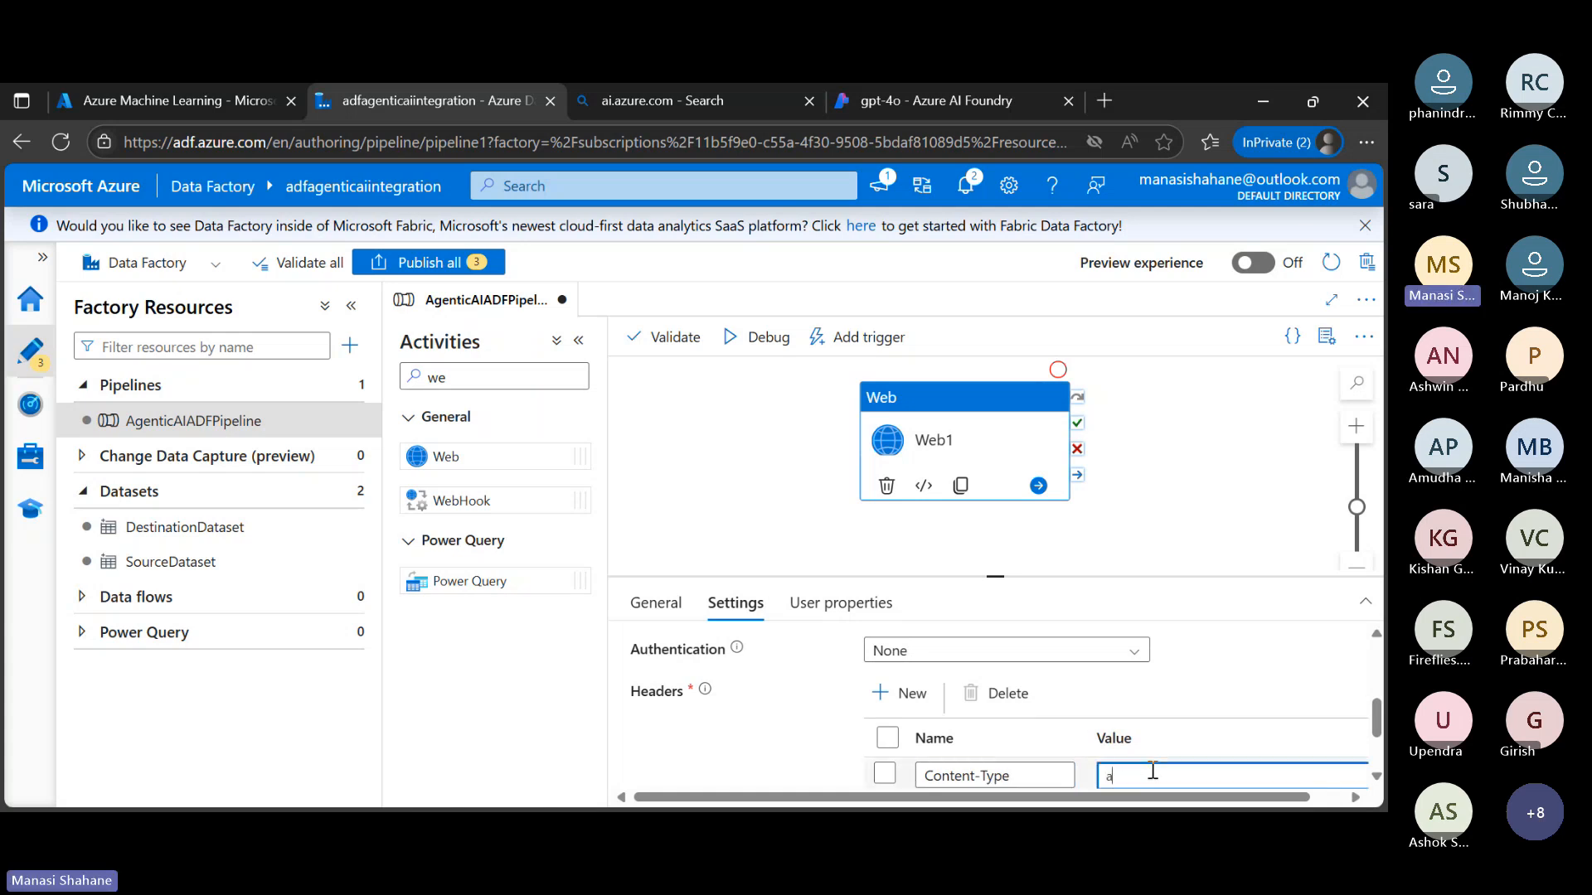
pyautogui.write('pplication/json')
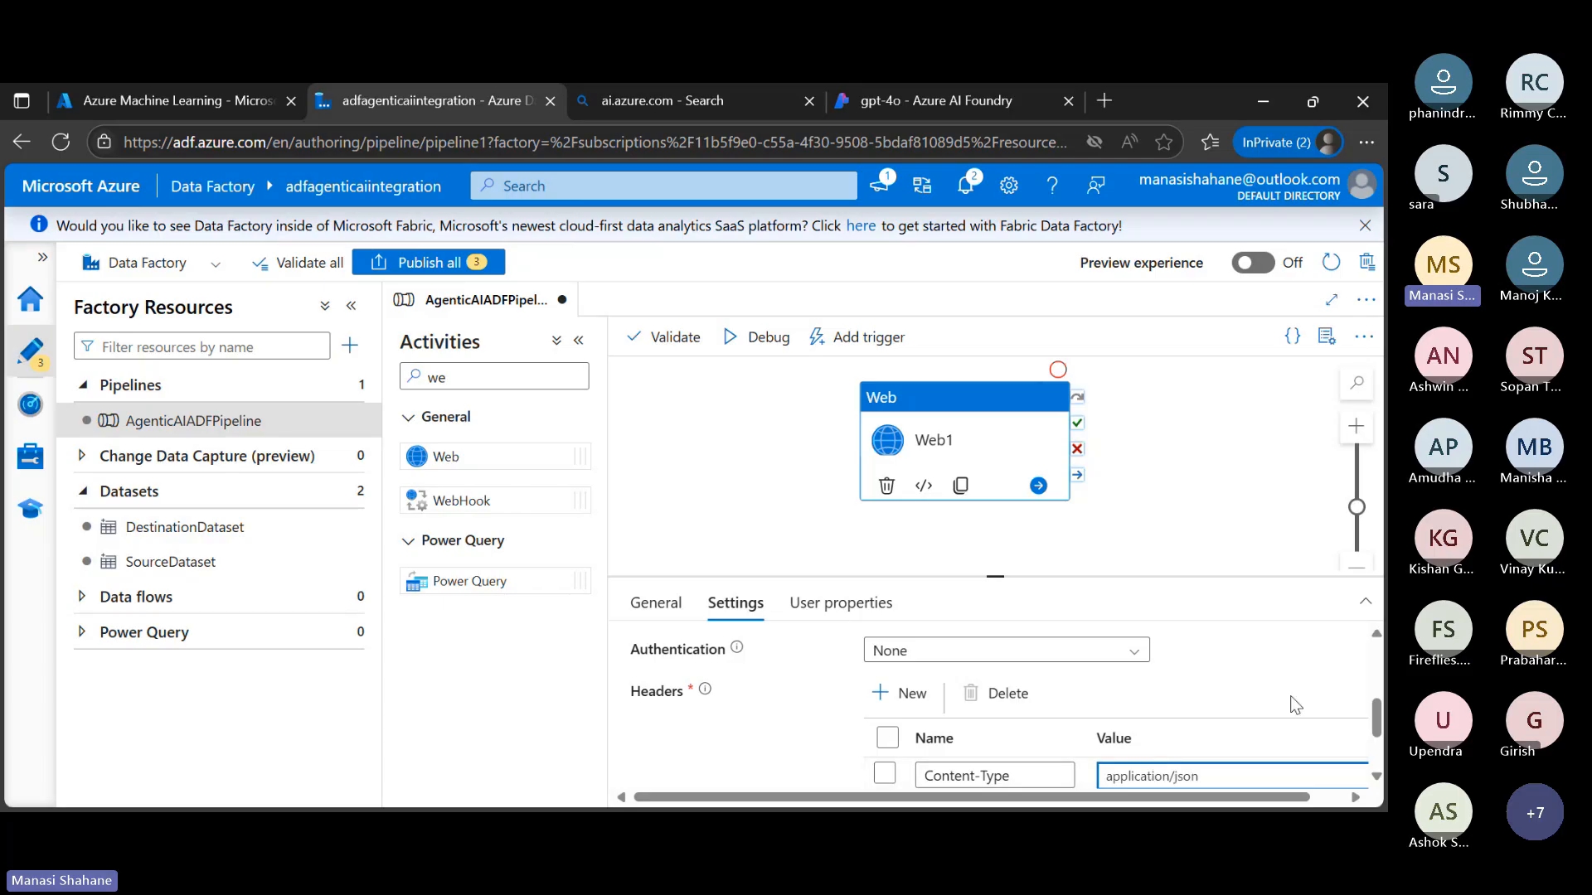
pyautogui.scroll(-1, 1296, 705)
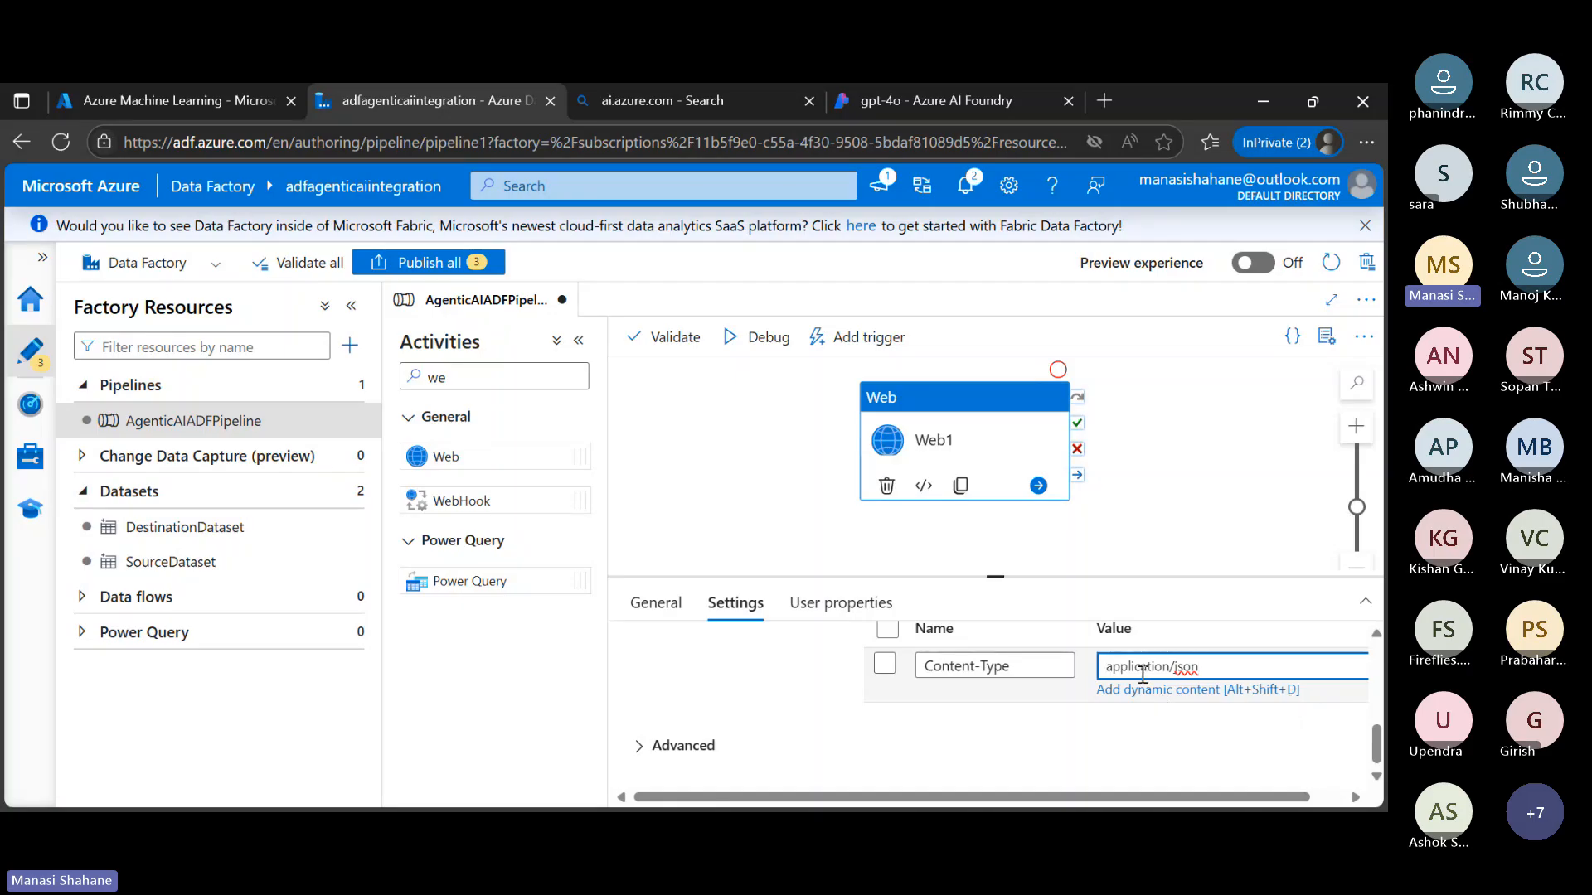
# Add a second header row to Web1 and name it api-key
pyautogui.scroll(1, 1143, 675)
pyautogui.scroll(2, 1143, 674)
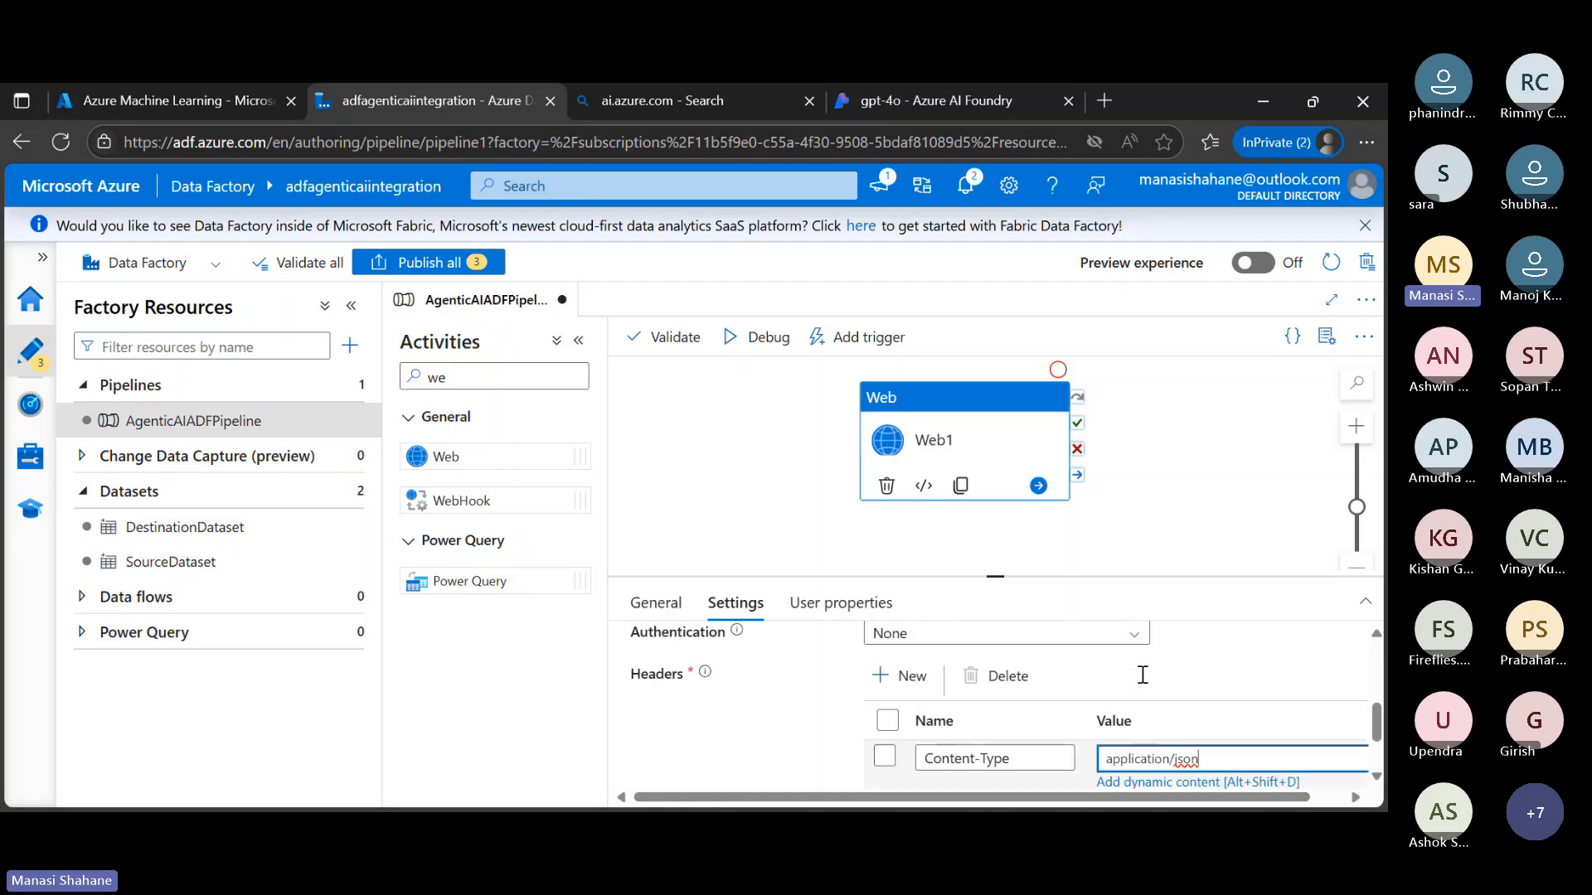
pyautogui.click(902, 678)
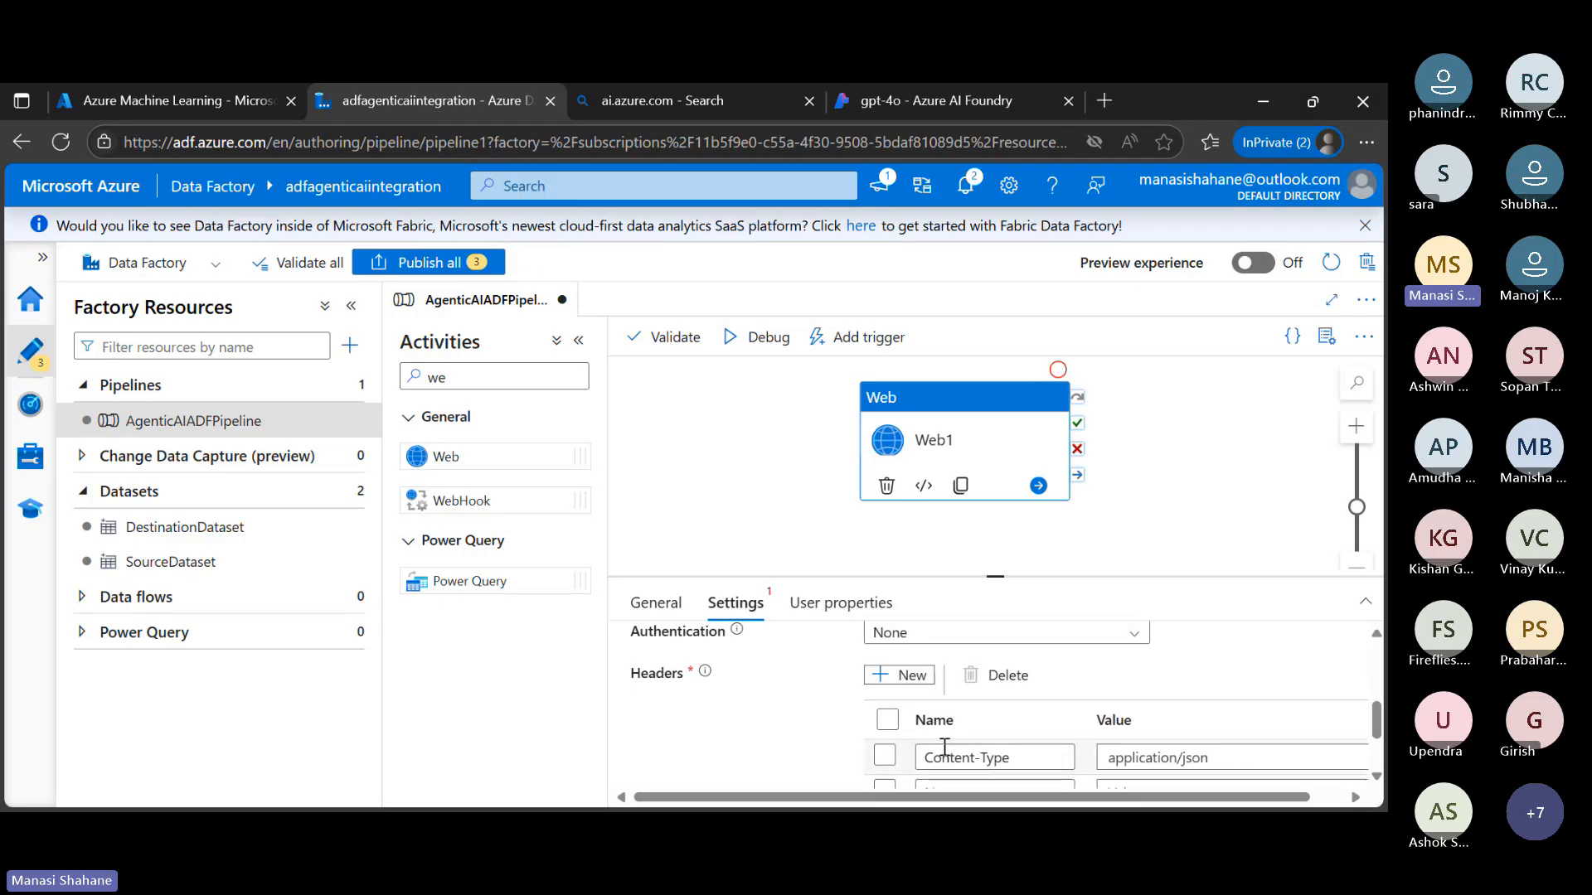
pyautogui.scroll(-2, 948, 757)
pyautogui.click(966, 683)
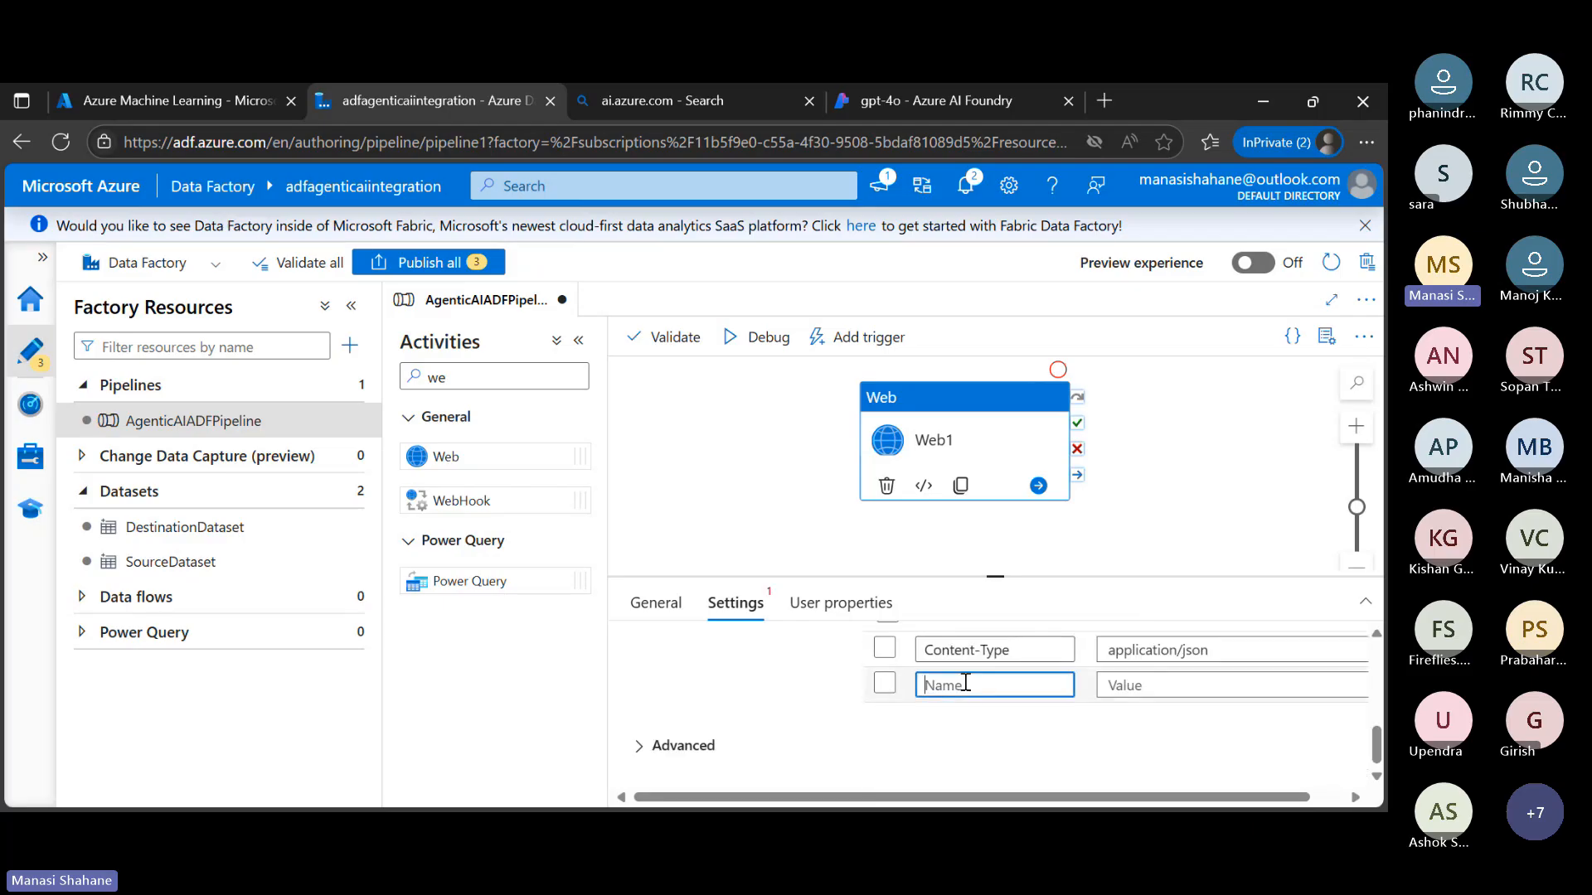
pyautogui.click(895, 688)
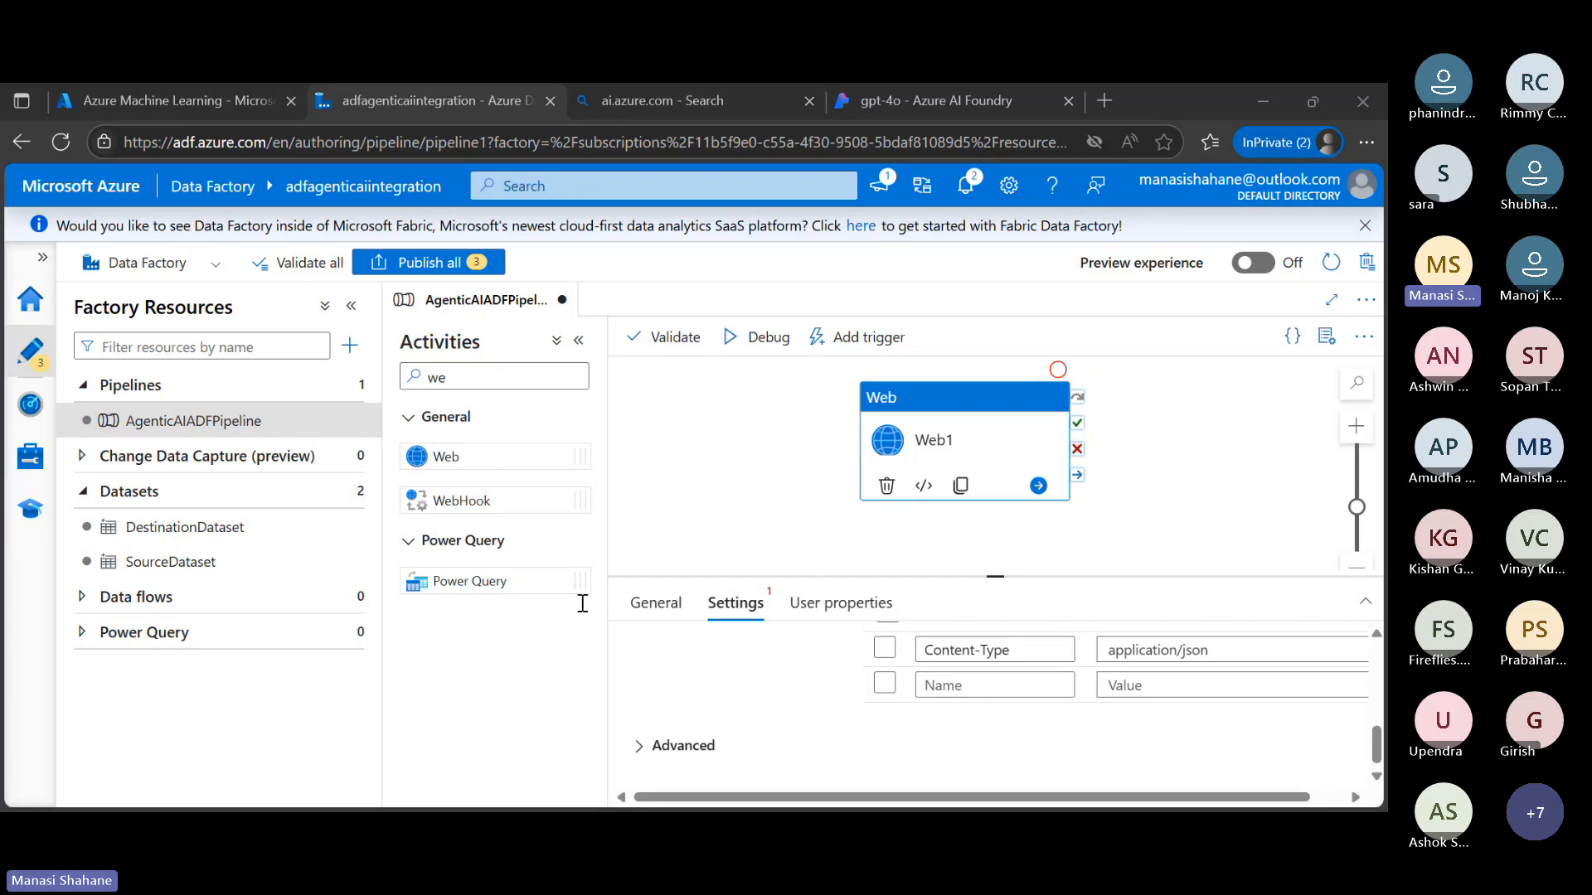
pyautogui.click(1133, 333)
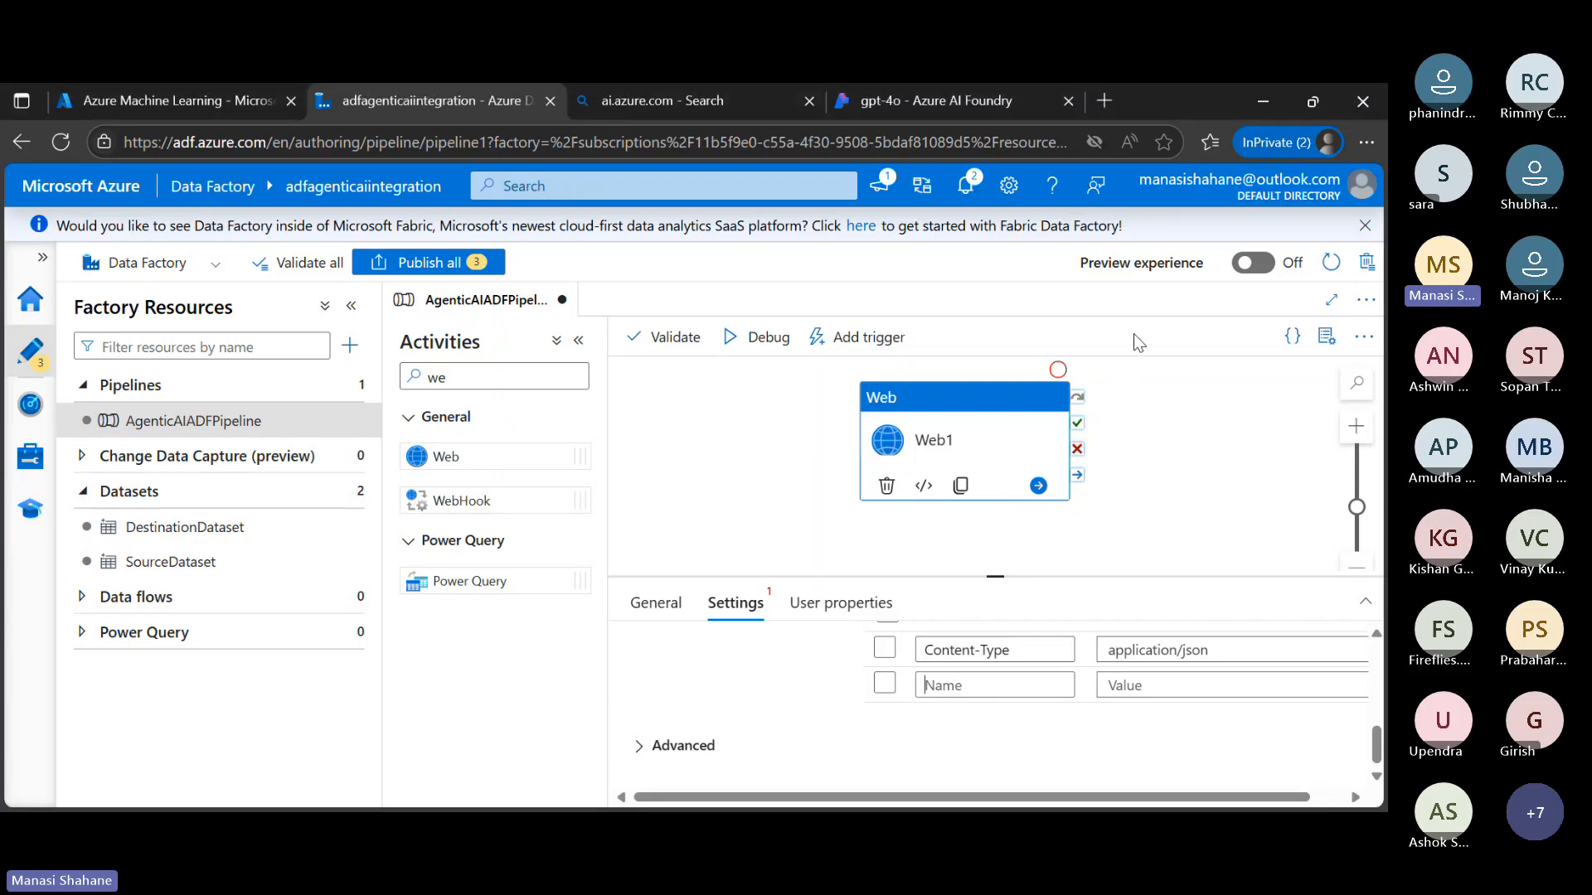
pyautogui.click(1023, 685)
pyautogui.write('api-key')
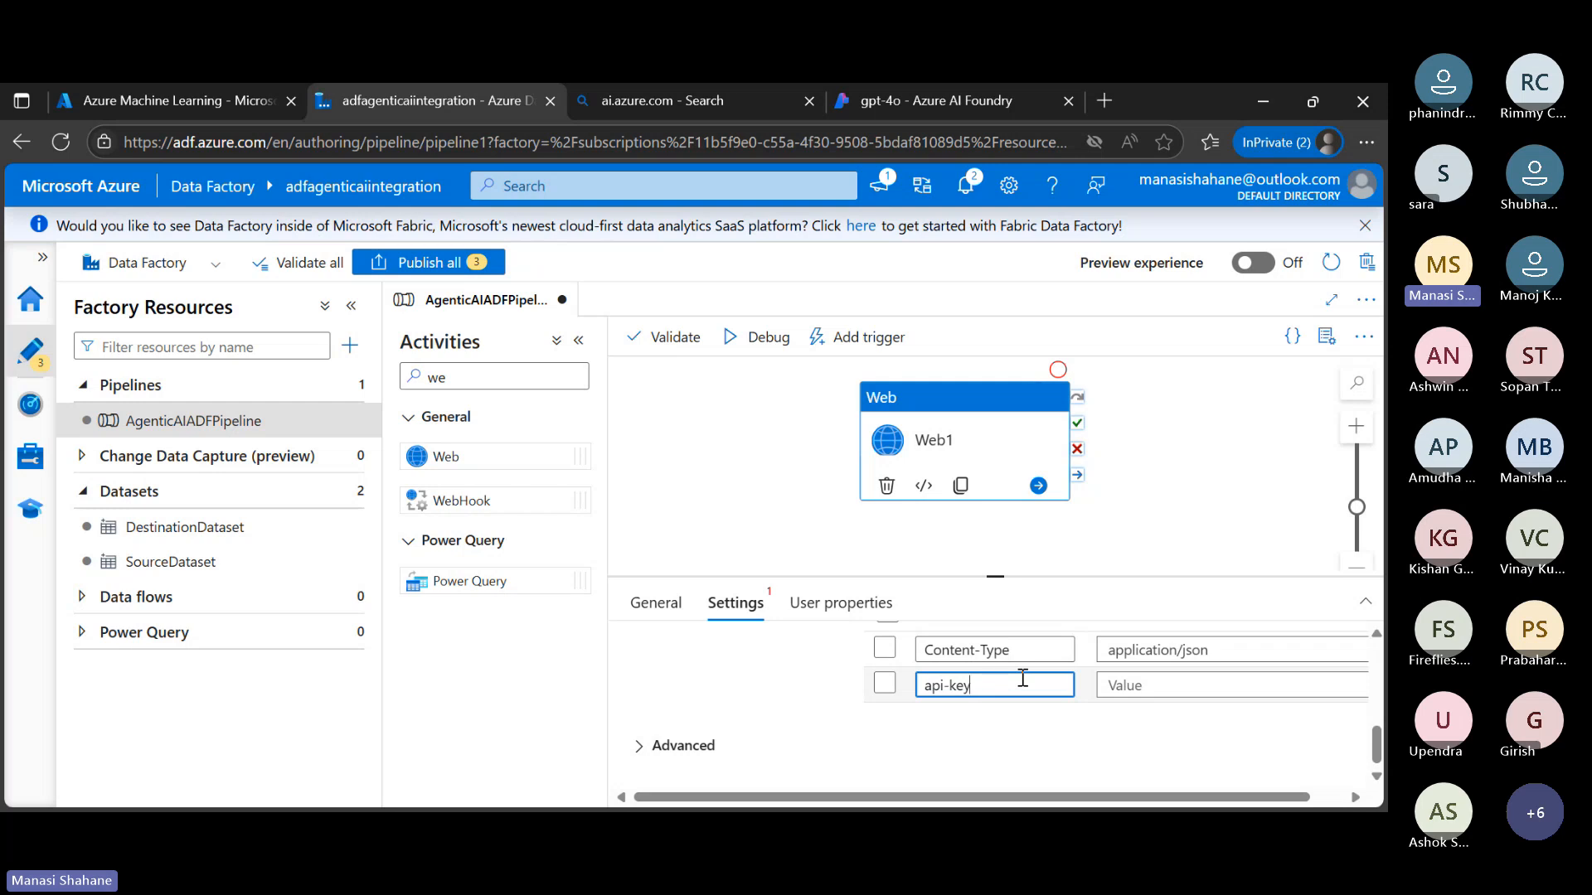
# Copy the gpt-4o deployment's API key from Azure AI Foundry and paste it as the api-key header's value in Azure Data Factory
pyautogui.click(1172, 689)
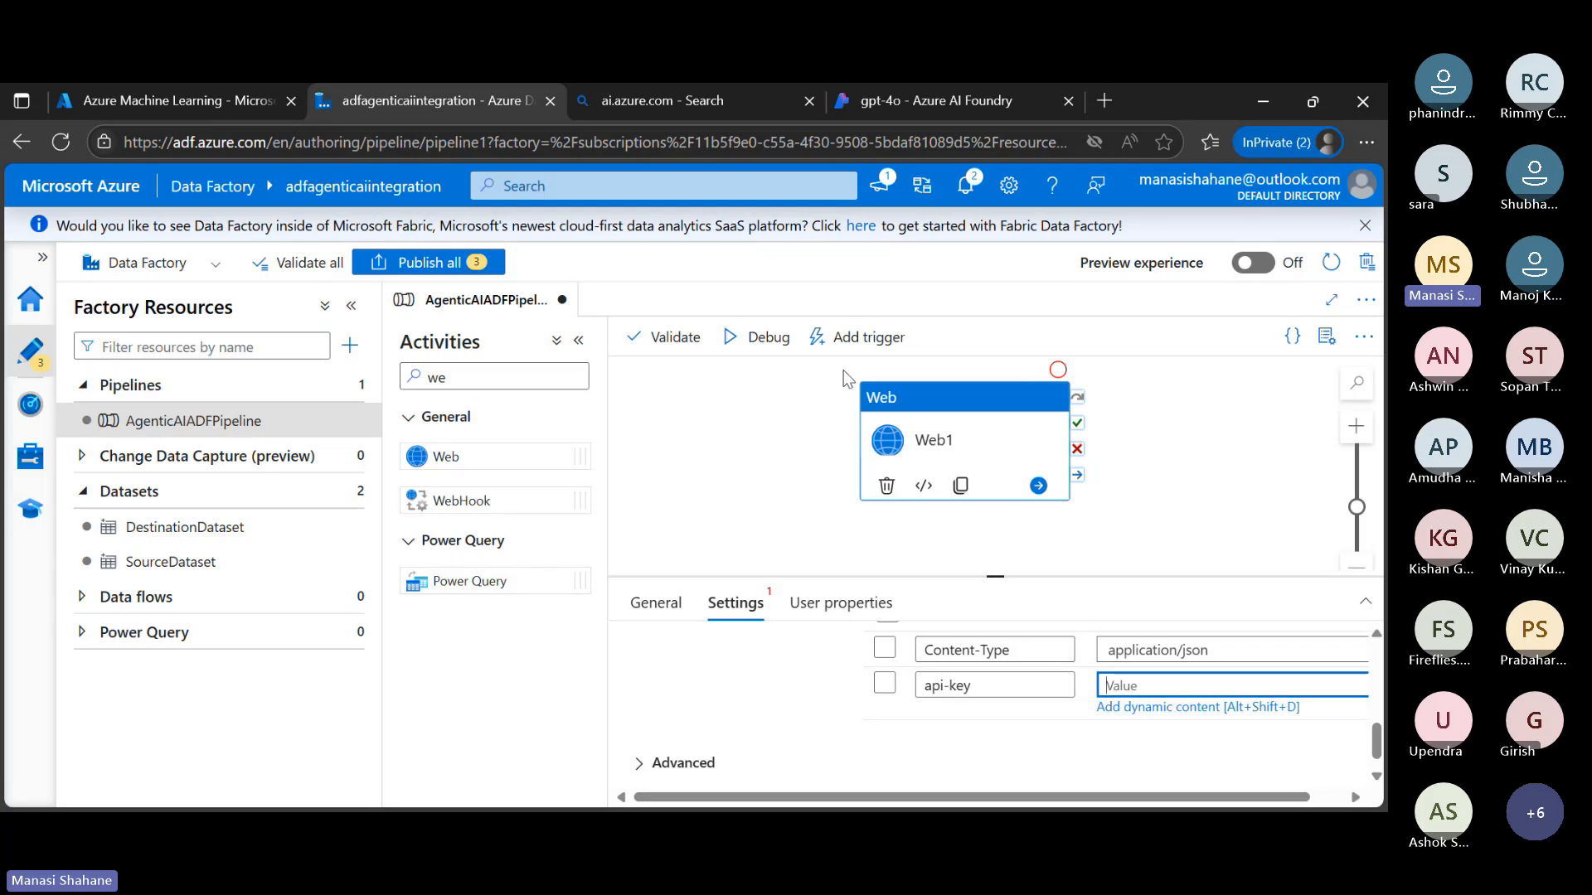
pyautogui.click(974, 106)
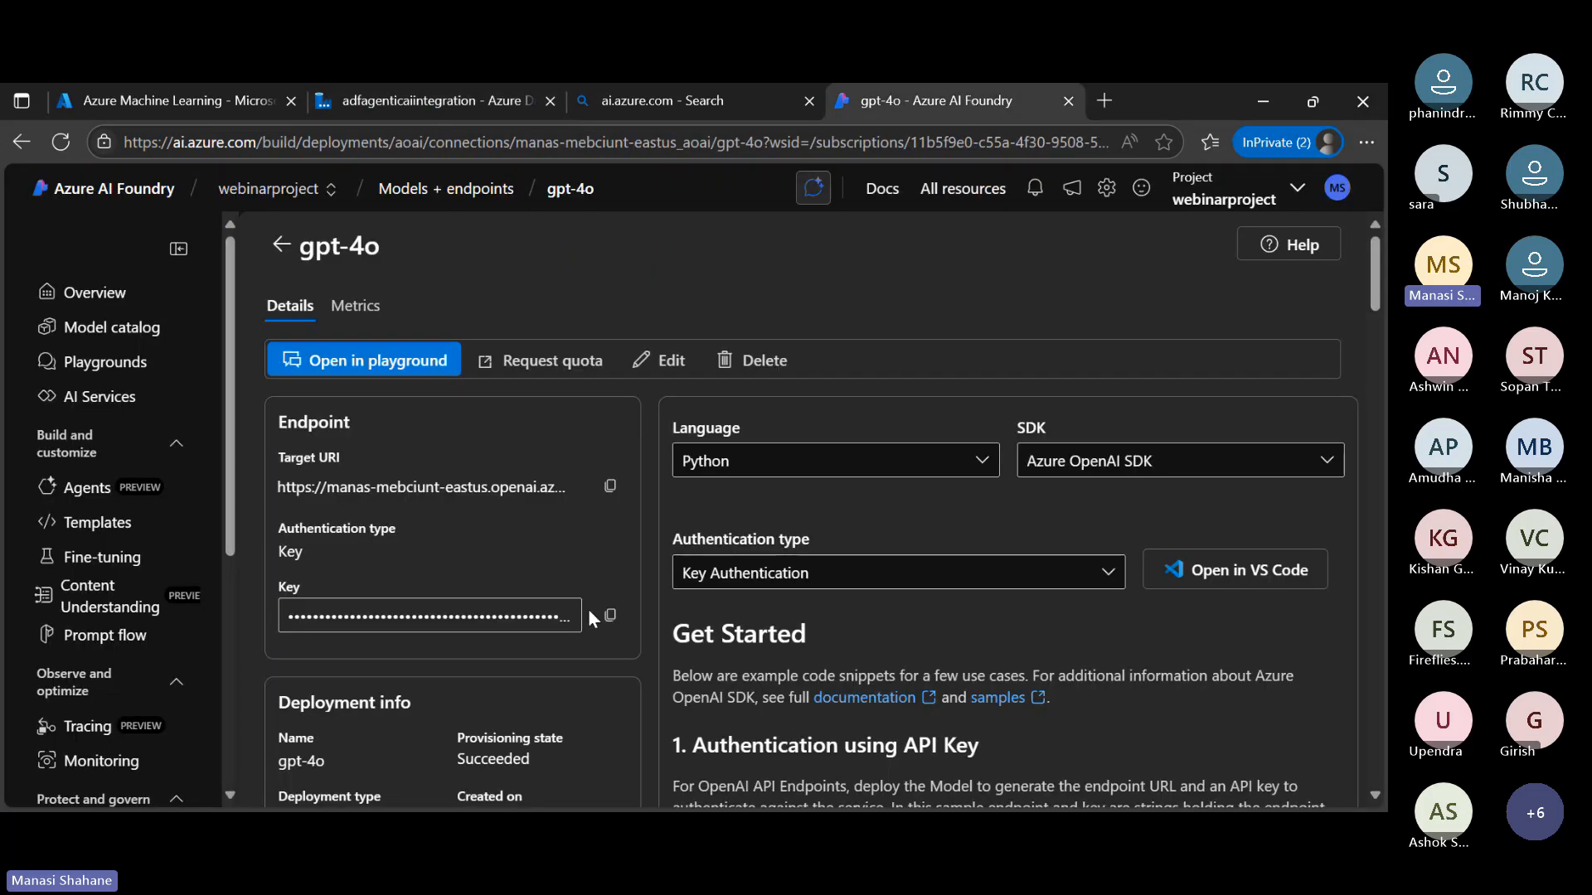
pyautogui.click(610, 616)
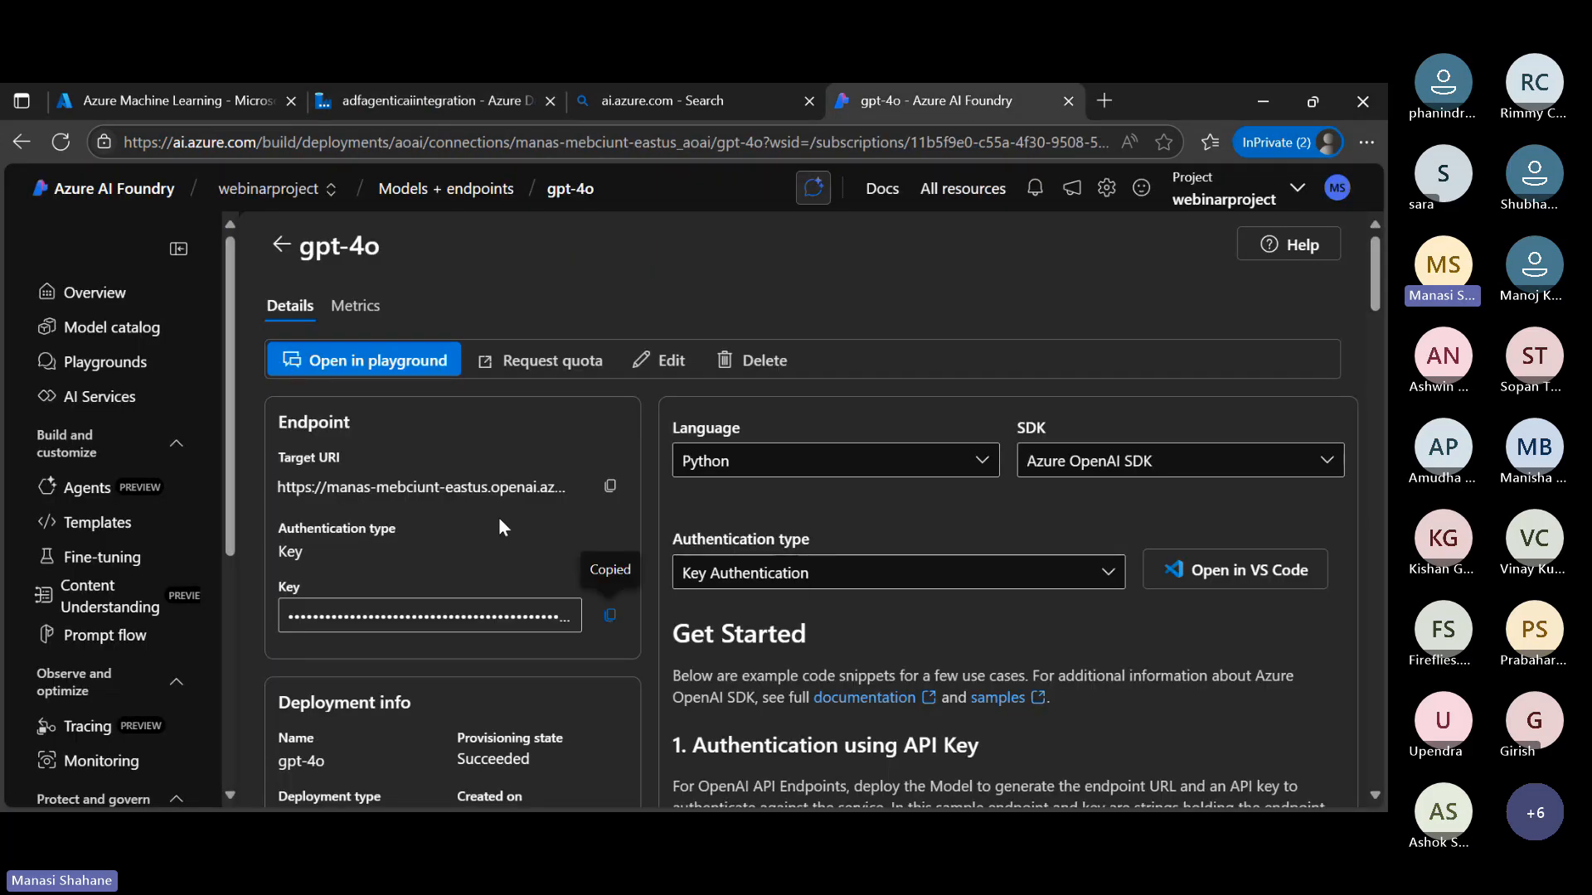
pyautogui.click(431, 104)
pyautogui.click(1126, 686)
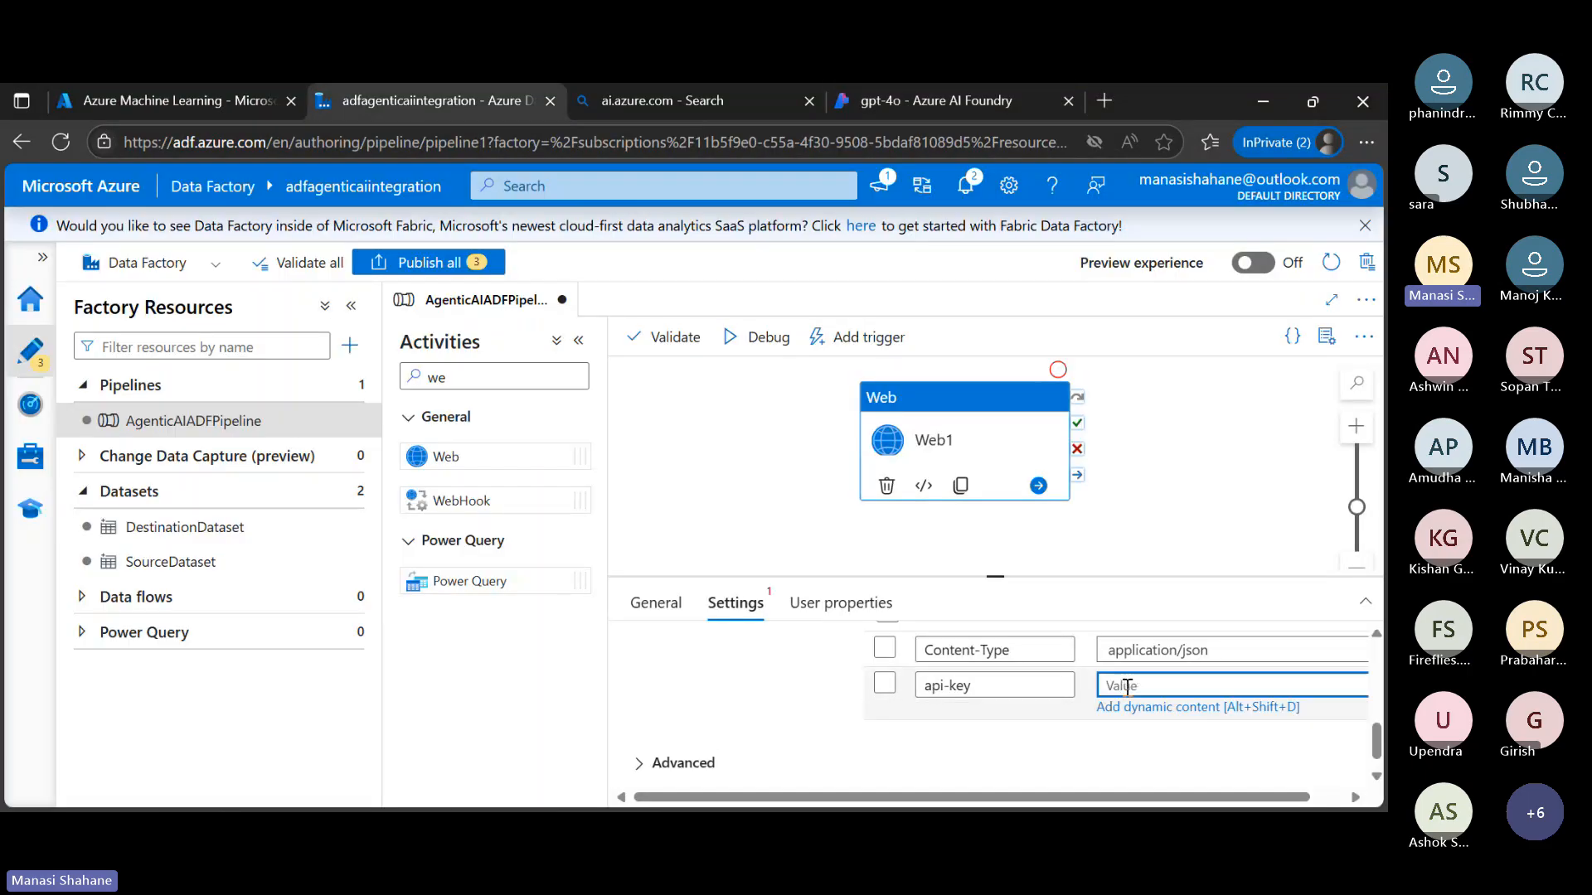
pyautogui.hotkey('ctrl', 'v')
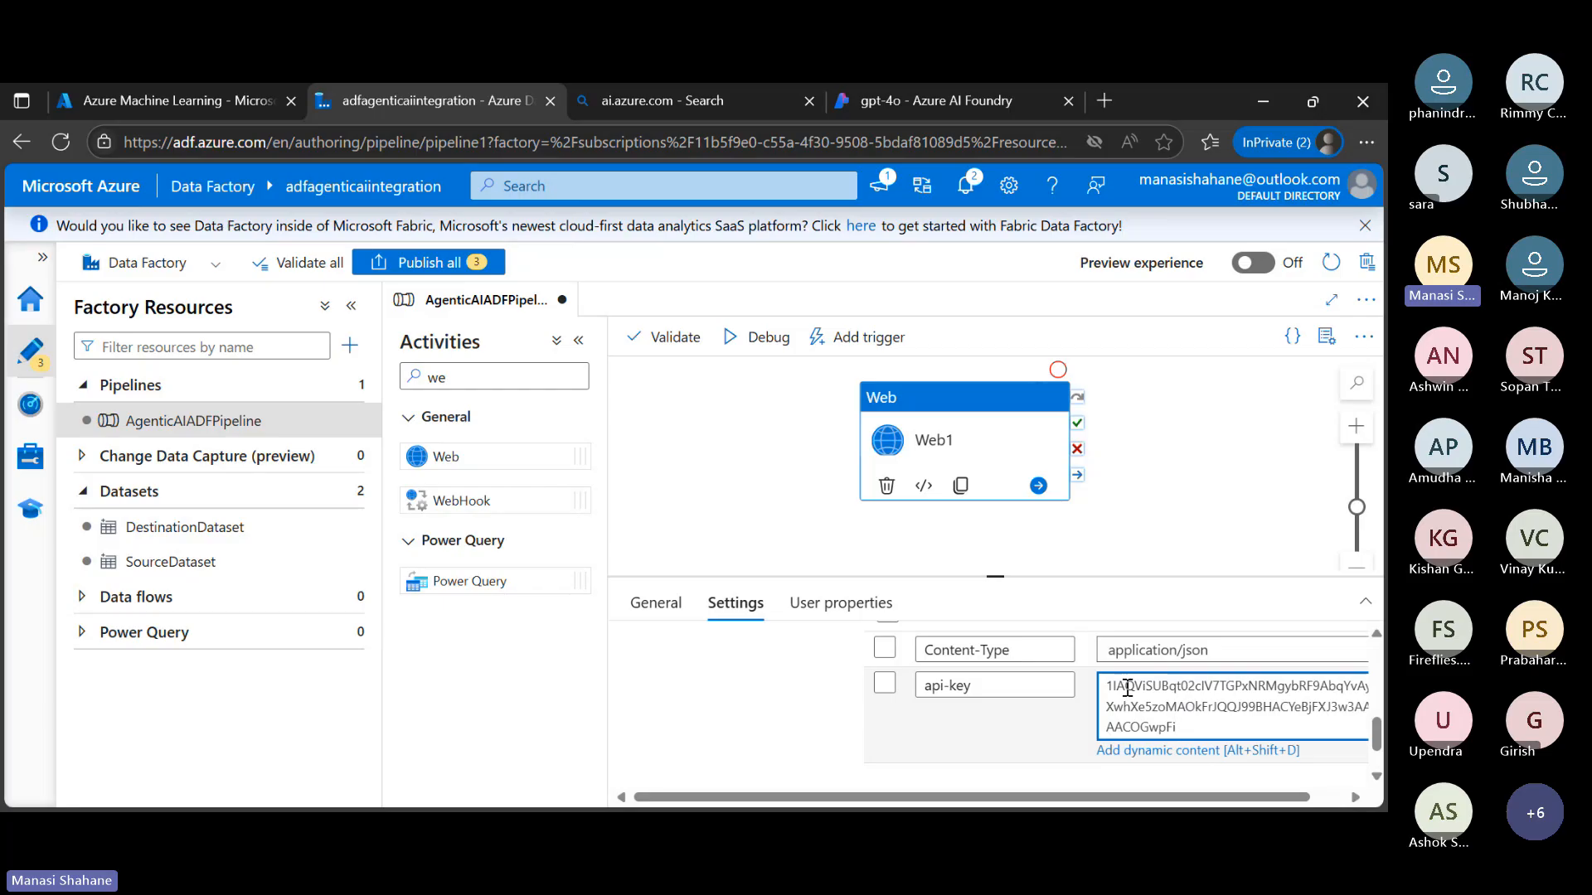
pyautogui.scroll(-2, 1102, 704)
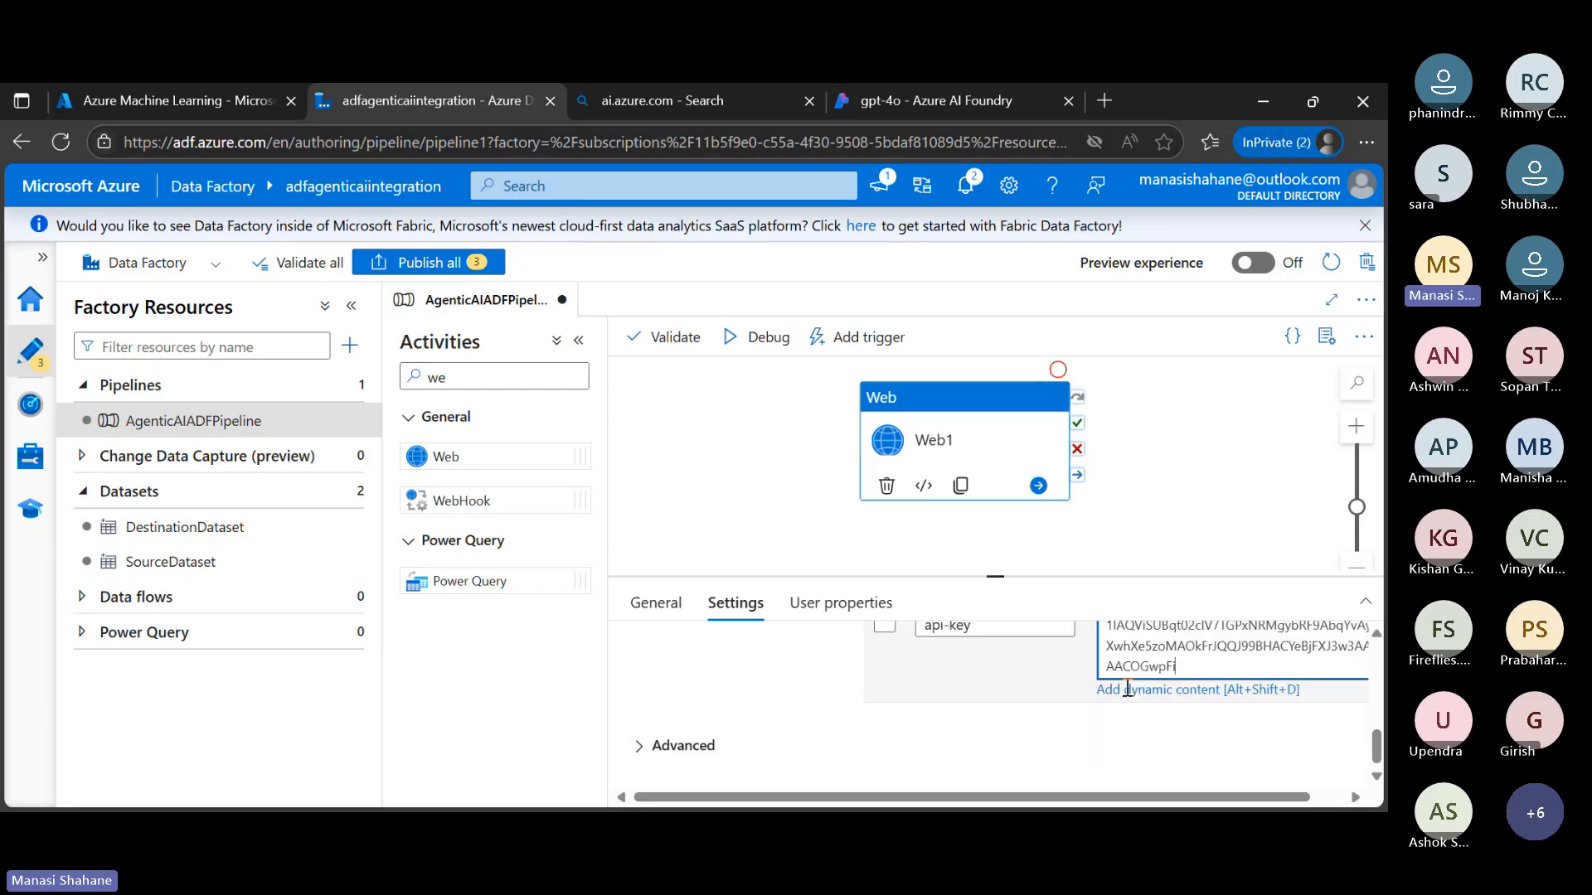
pyautogui.scroll(5, 1026, 728)
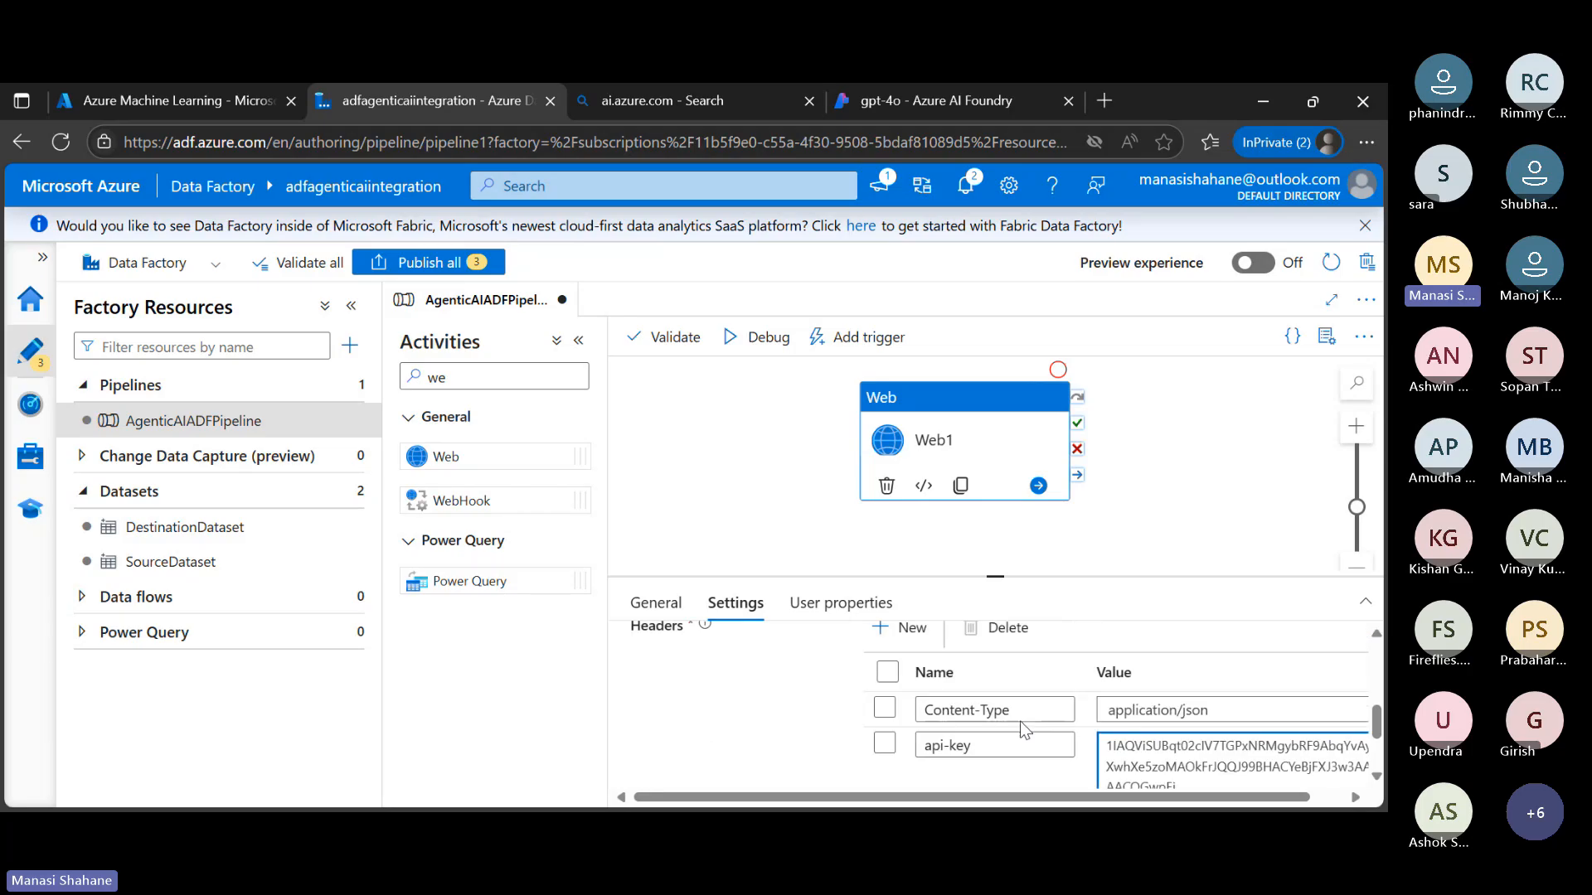
pyautogui.scroll(-6, 1022, 723)
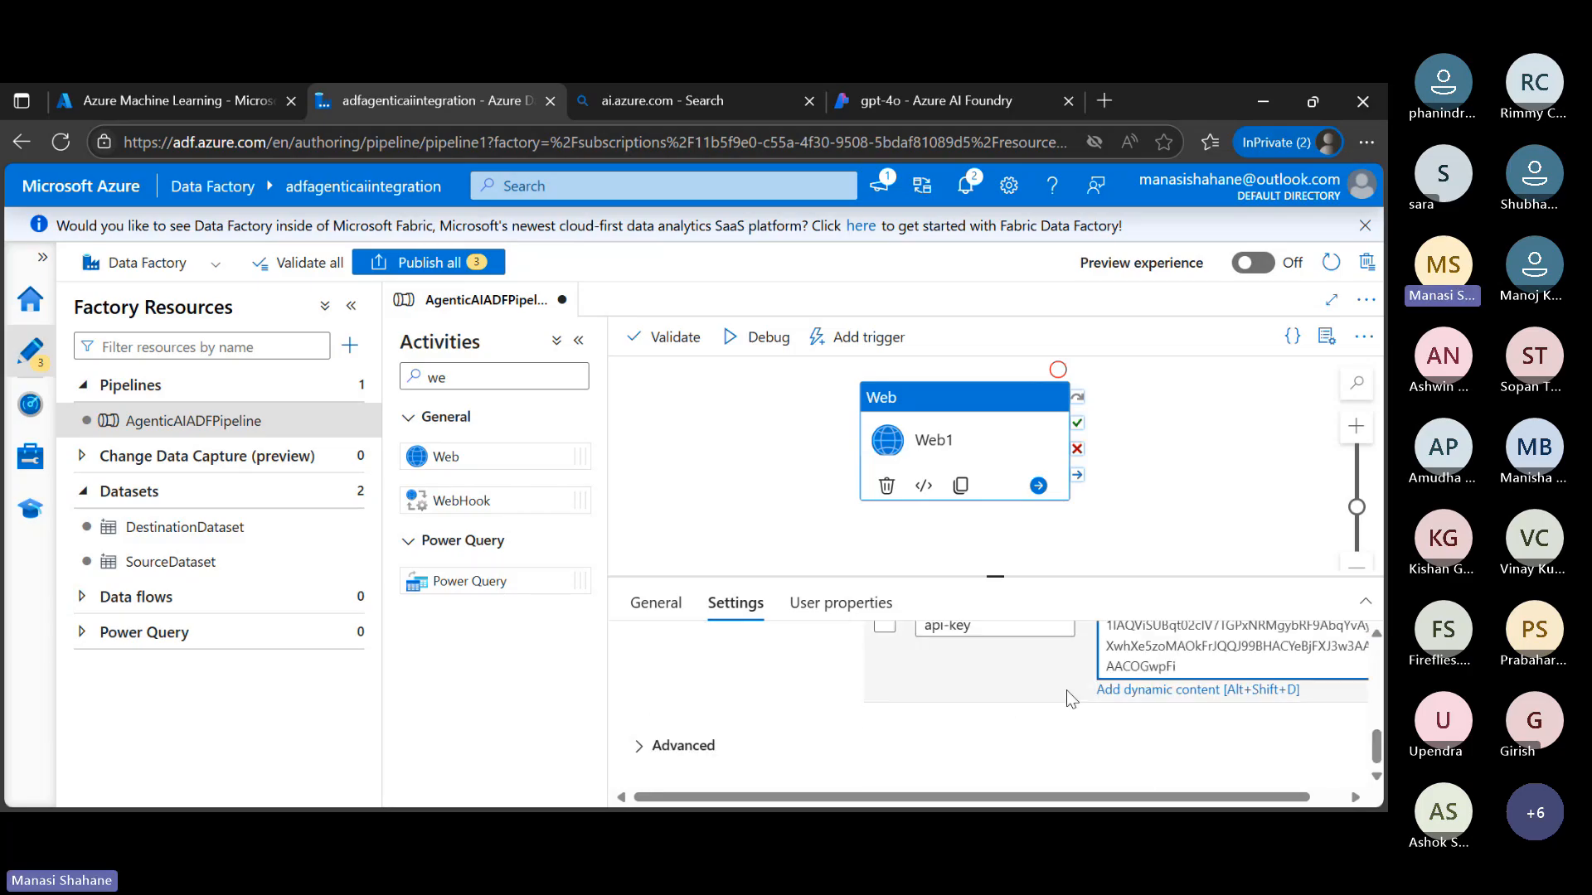
pyautogui.scroll(3, 1066, 691)
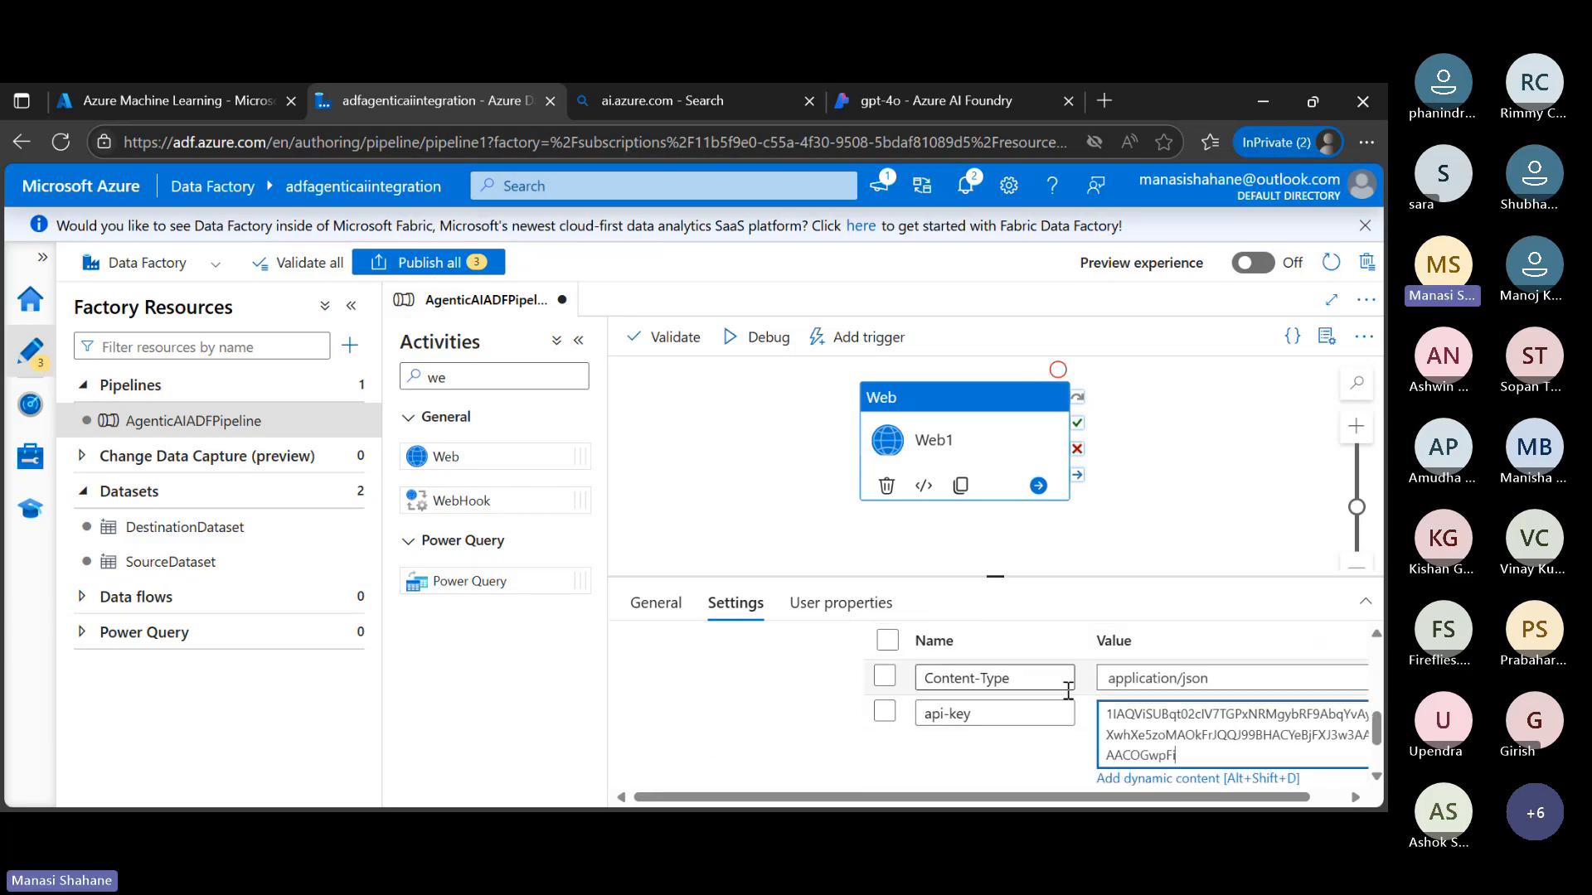
# Run AgenticAIADFPipeline in debug mode and enlarge the output area to follow the Web1 activity run
pyautogui.click(770, 351)
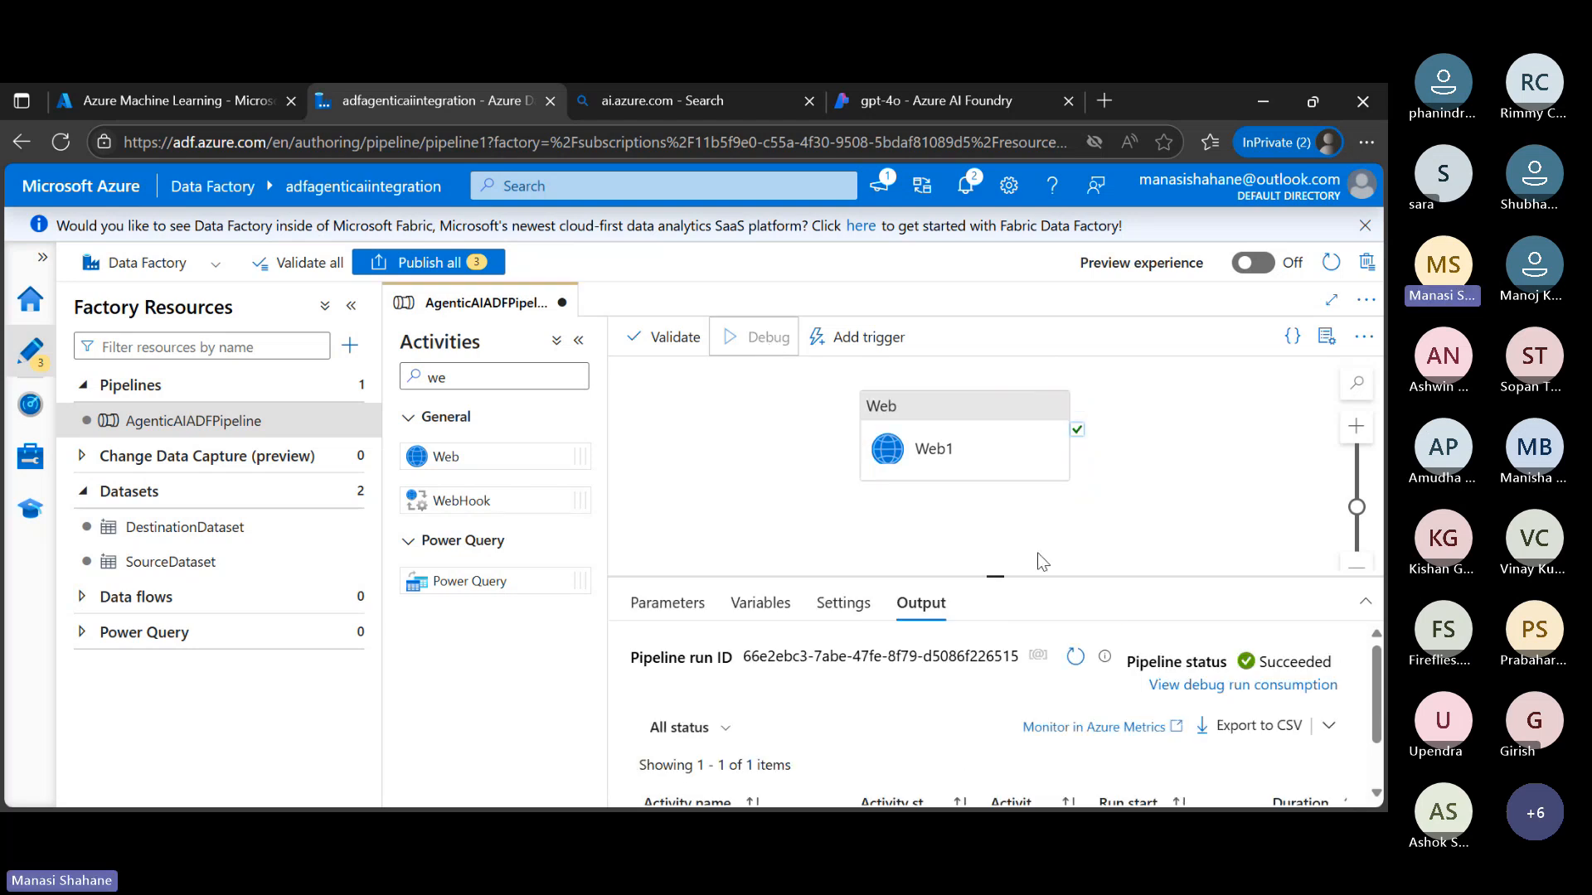
pyautogui.moveTo(1112, 670)
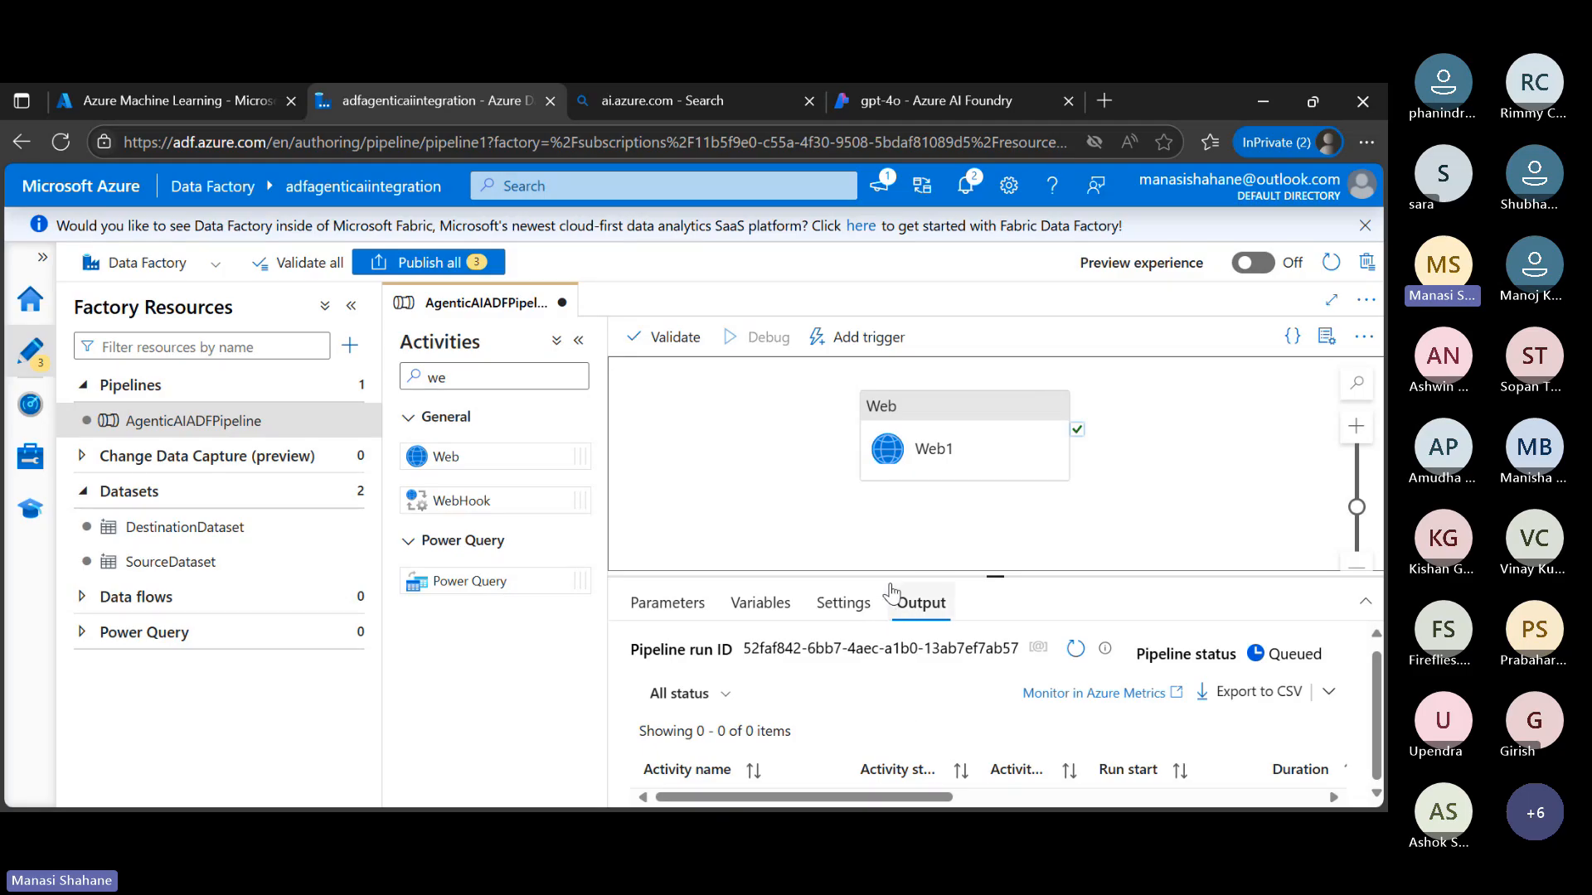
pyautogui.moveTo(889, 572); pyautogui.dragTo(887, 506)
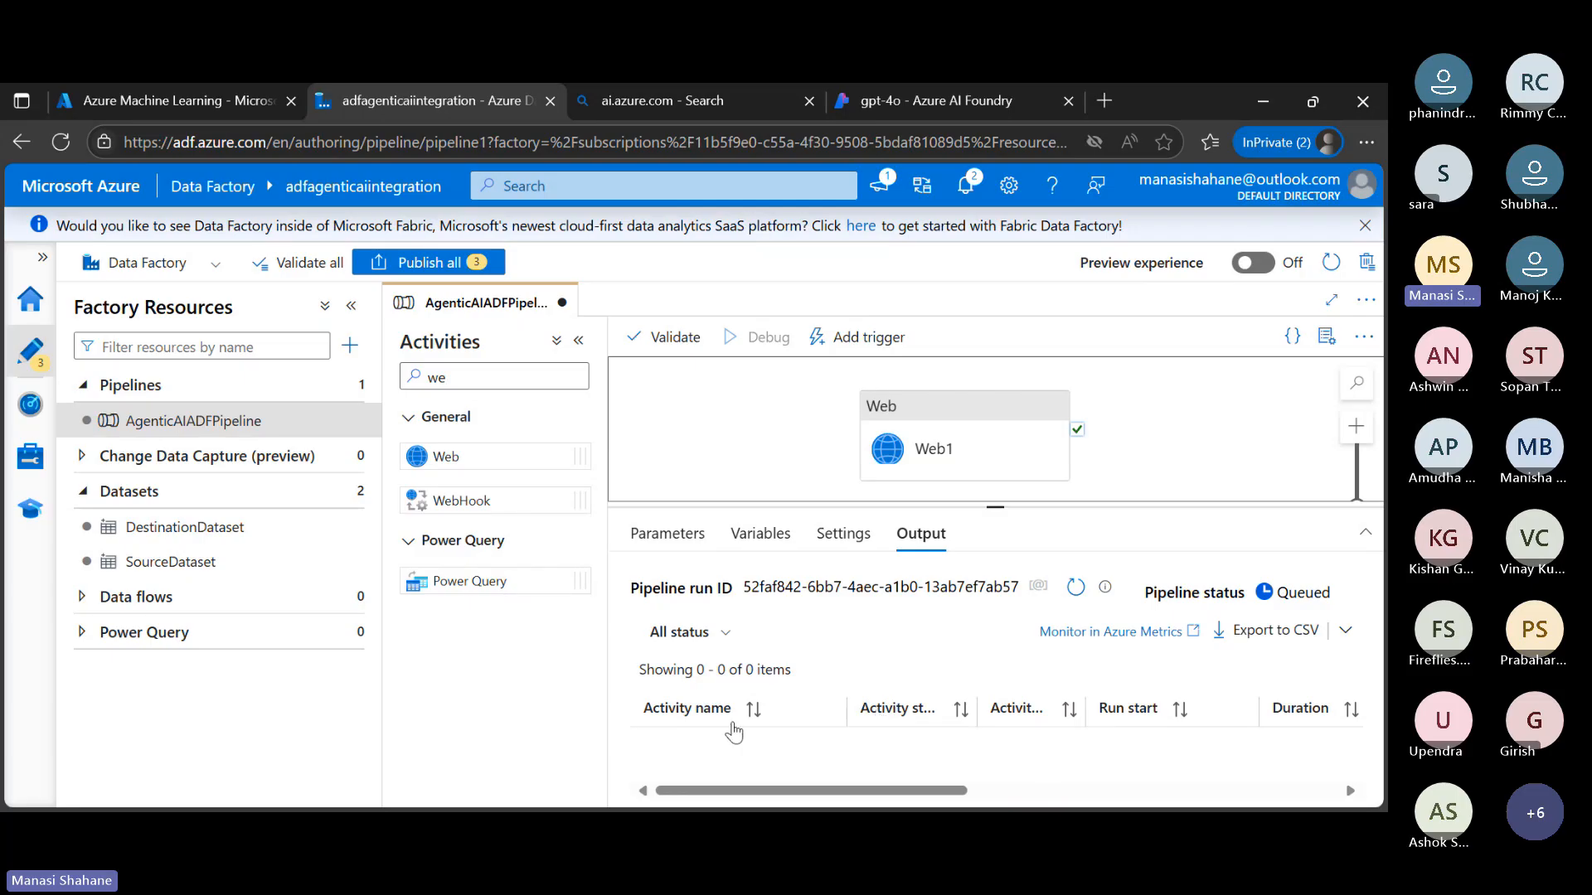
pyautogui.scroll(-1, 914, 748)
pyautogui.scroll(1, 922, 757)
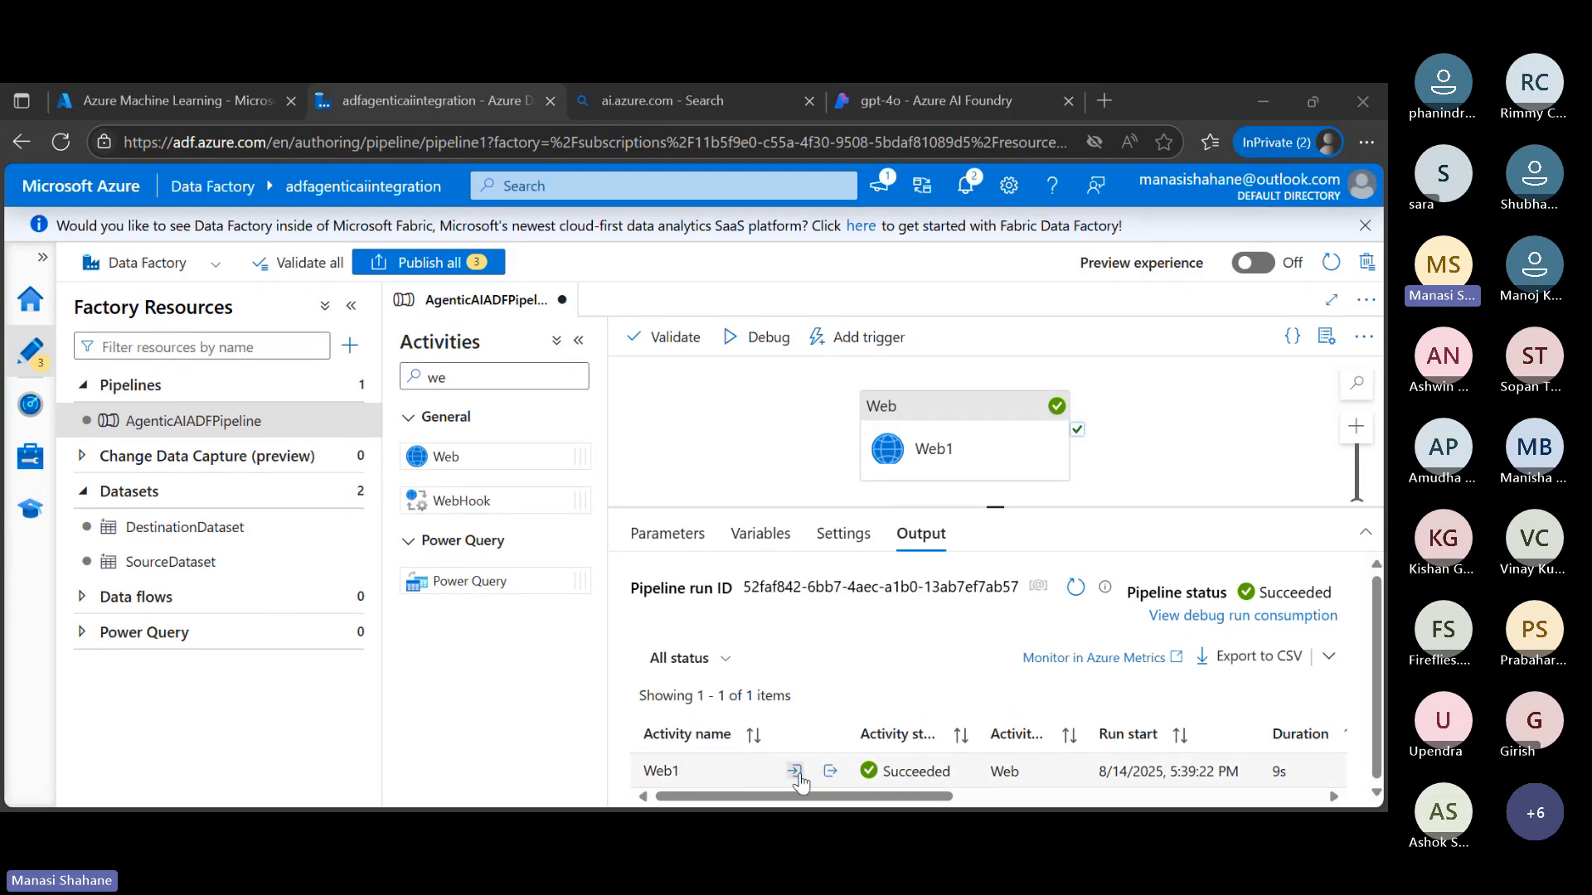
pyautogui.click(730, 774)
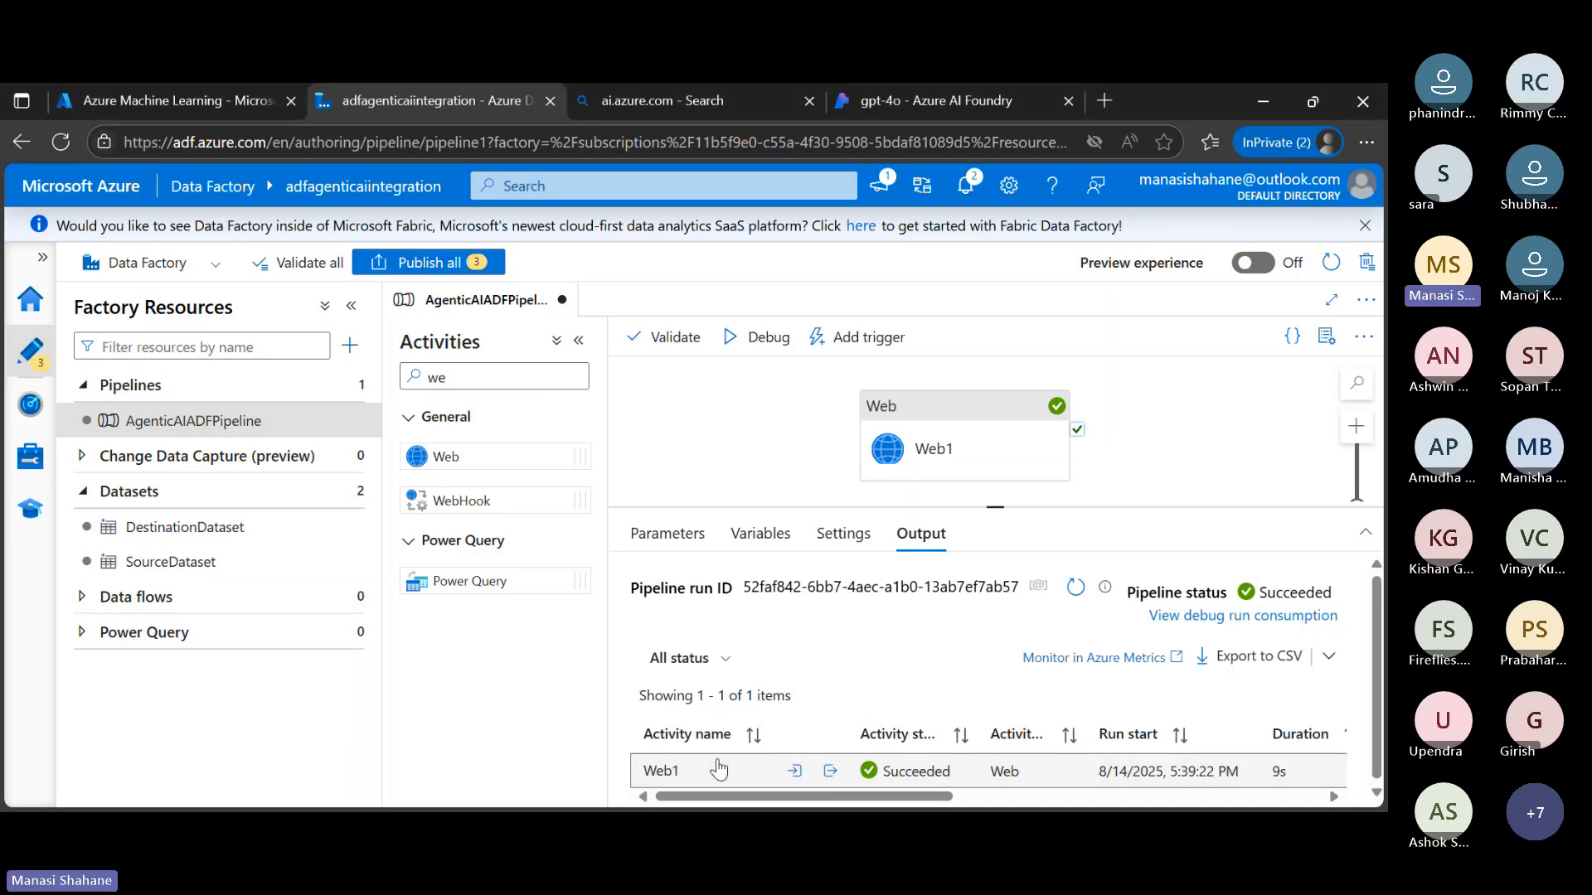
# Check the triggered pipeline runs in monitoring, and return to AgenticAIADFPipeline's canvas with its properties hidden
pyautogui.click(30, 456)
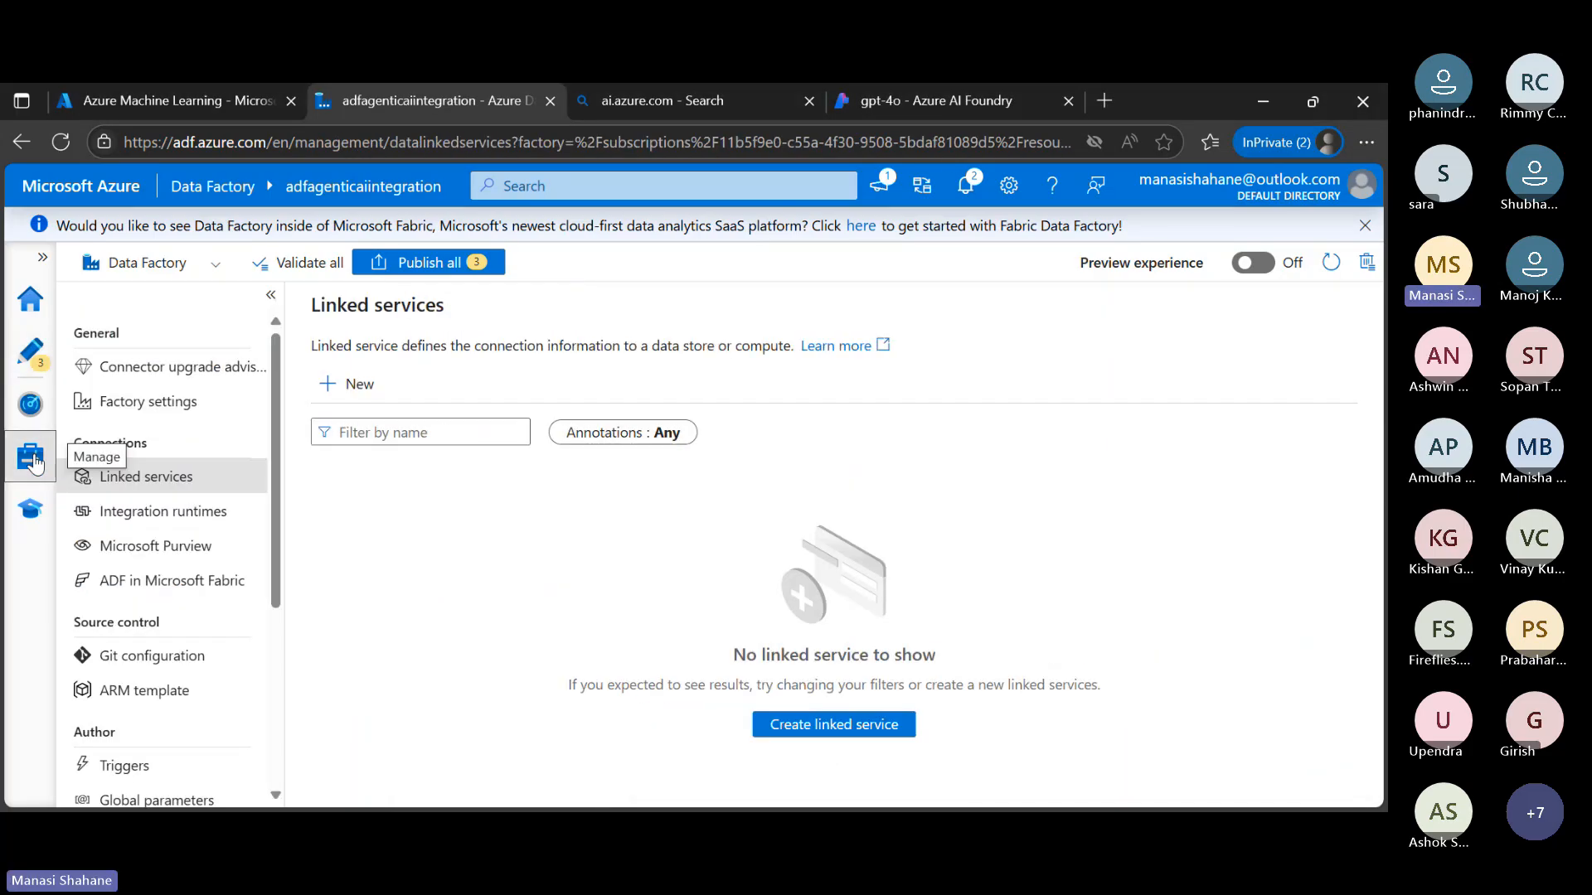
pyautogui.click(31, 408)
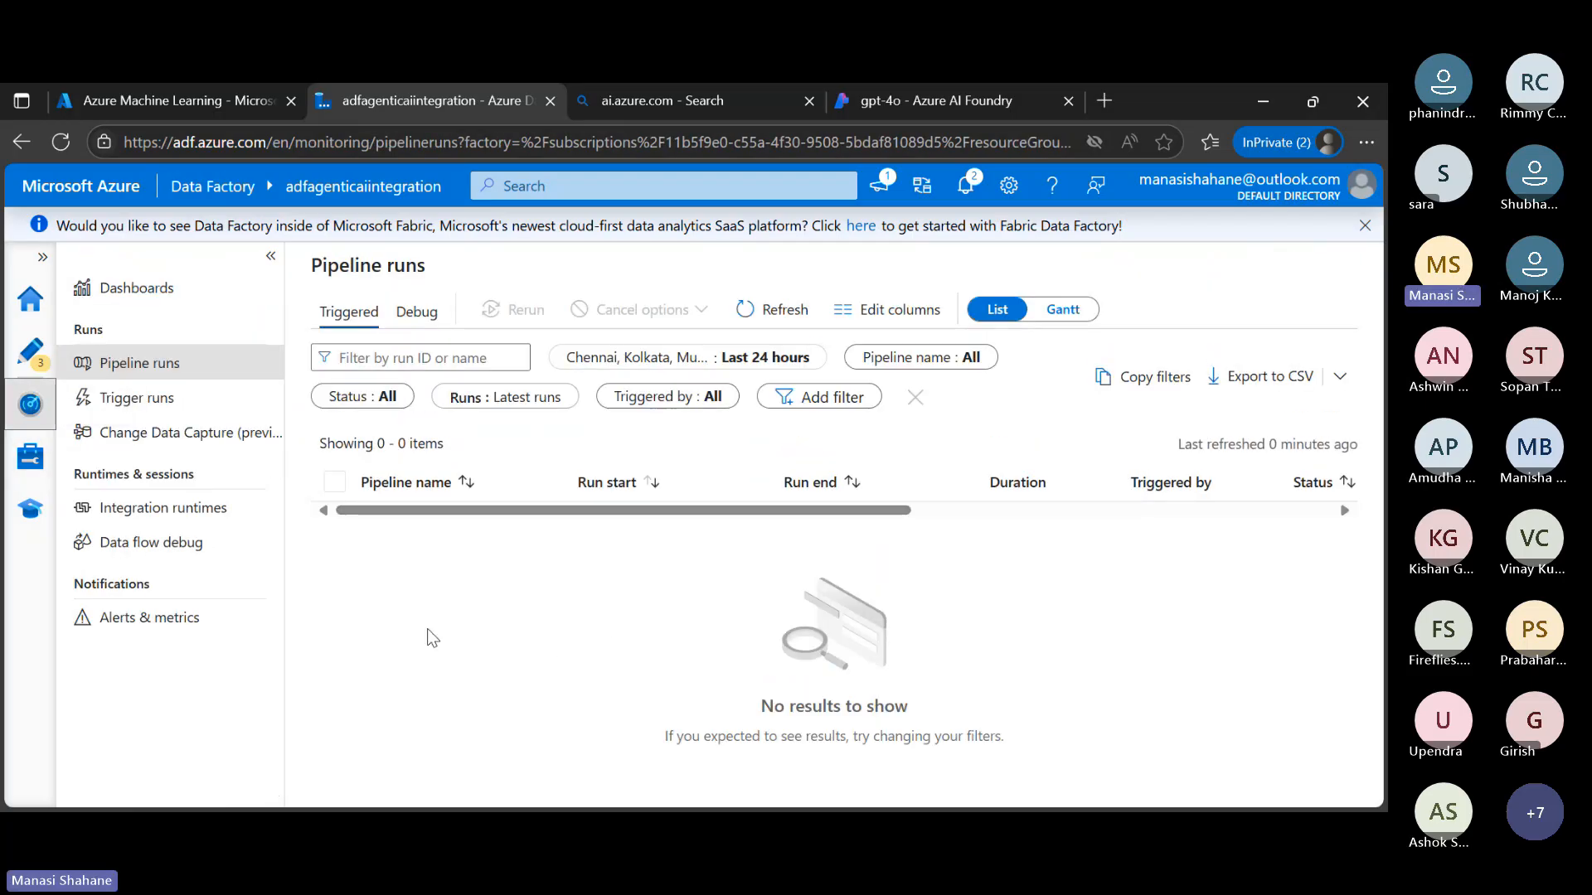
pyautogui.click(186, 364)
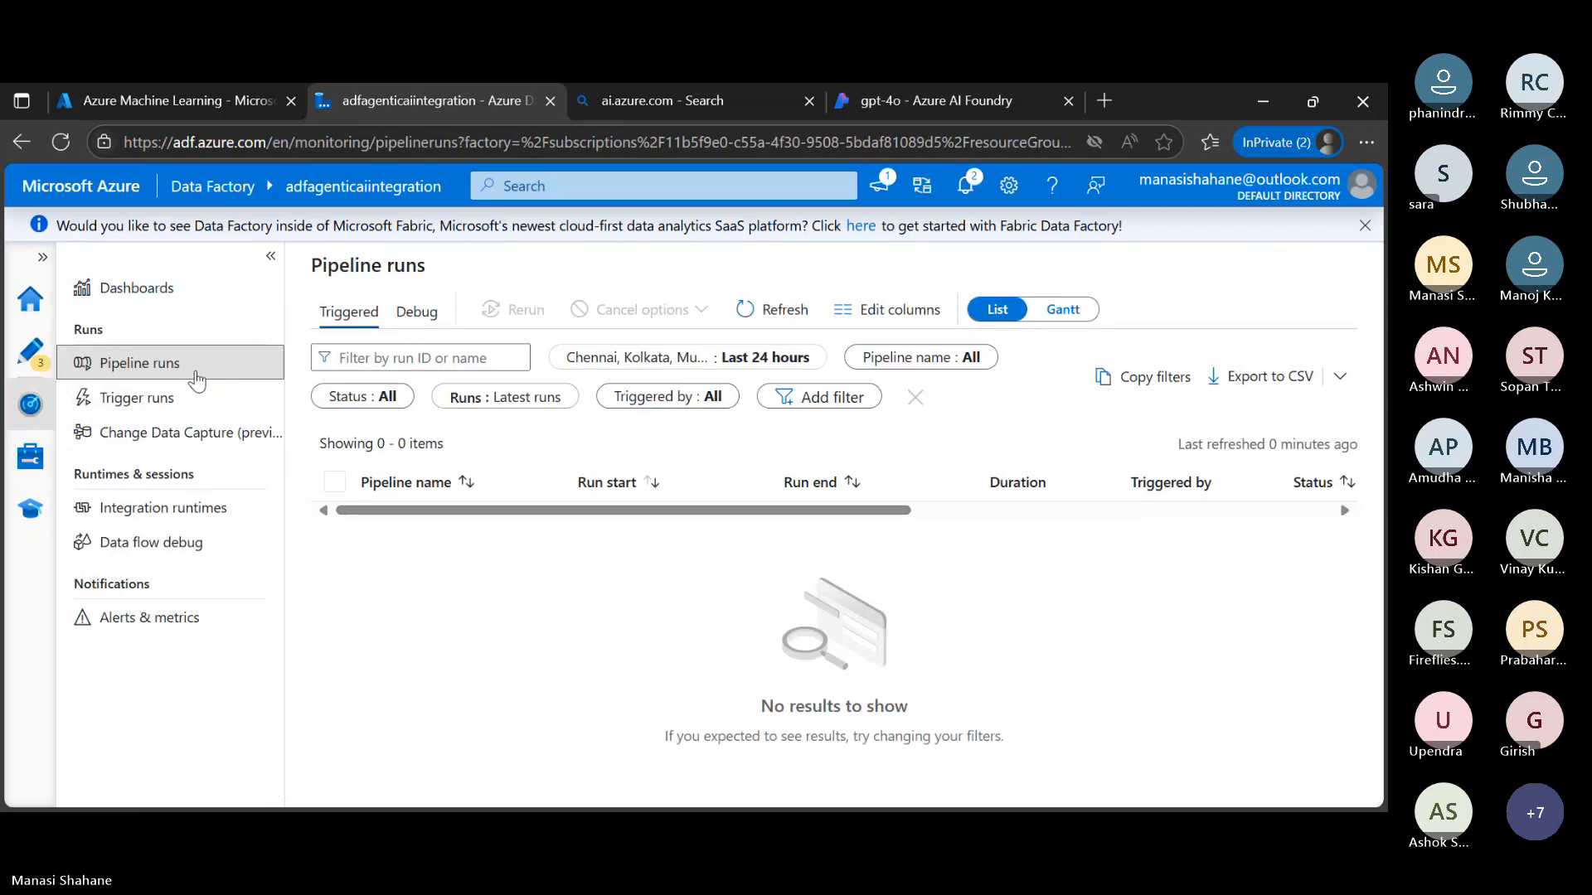
pyautogui.click(31, 352)
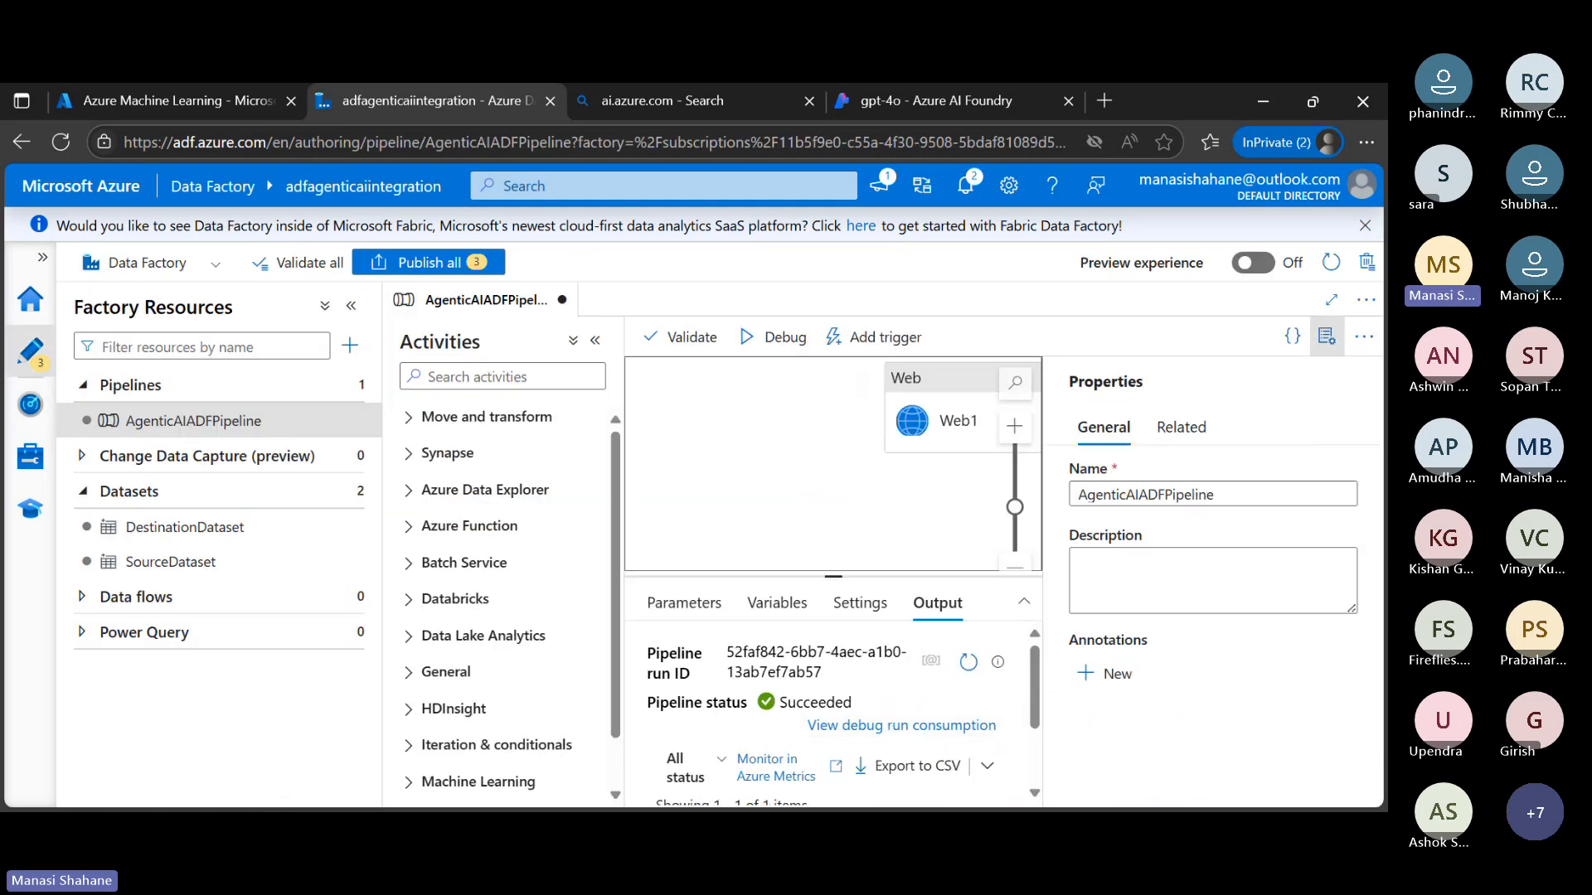
pyautogui.click(1328, 340)
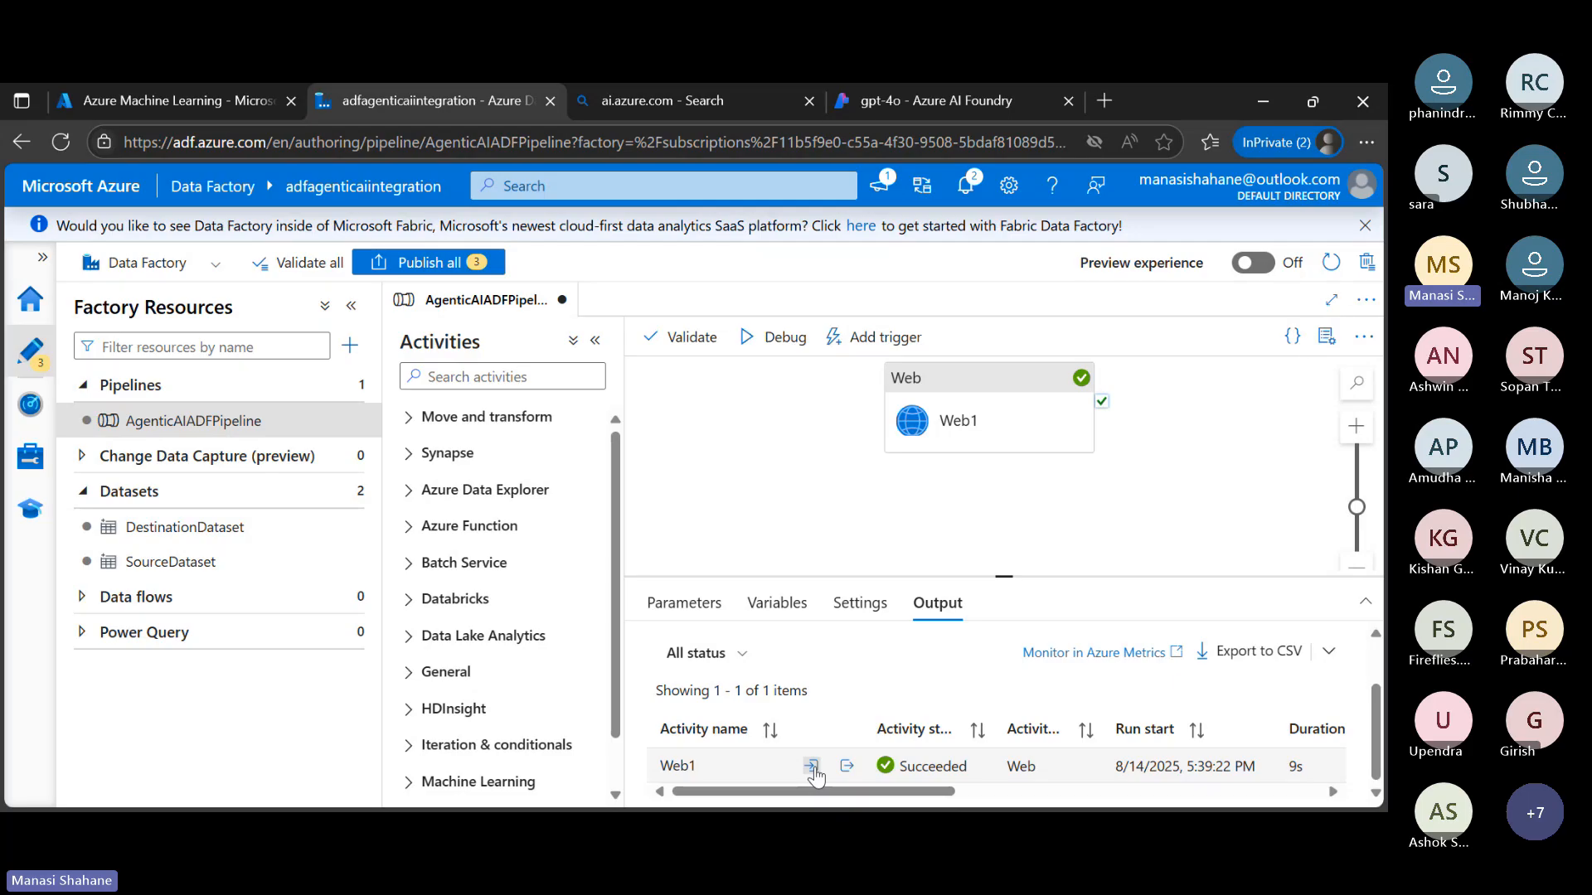
# Open the input of the Web1 activity run and examine the request body's user message
pyautogui.click(811, 766)
pyautogui.scroll(-3, 822, 655)
pyautogui.scroll(-1, 821, 655)
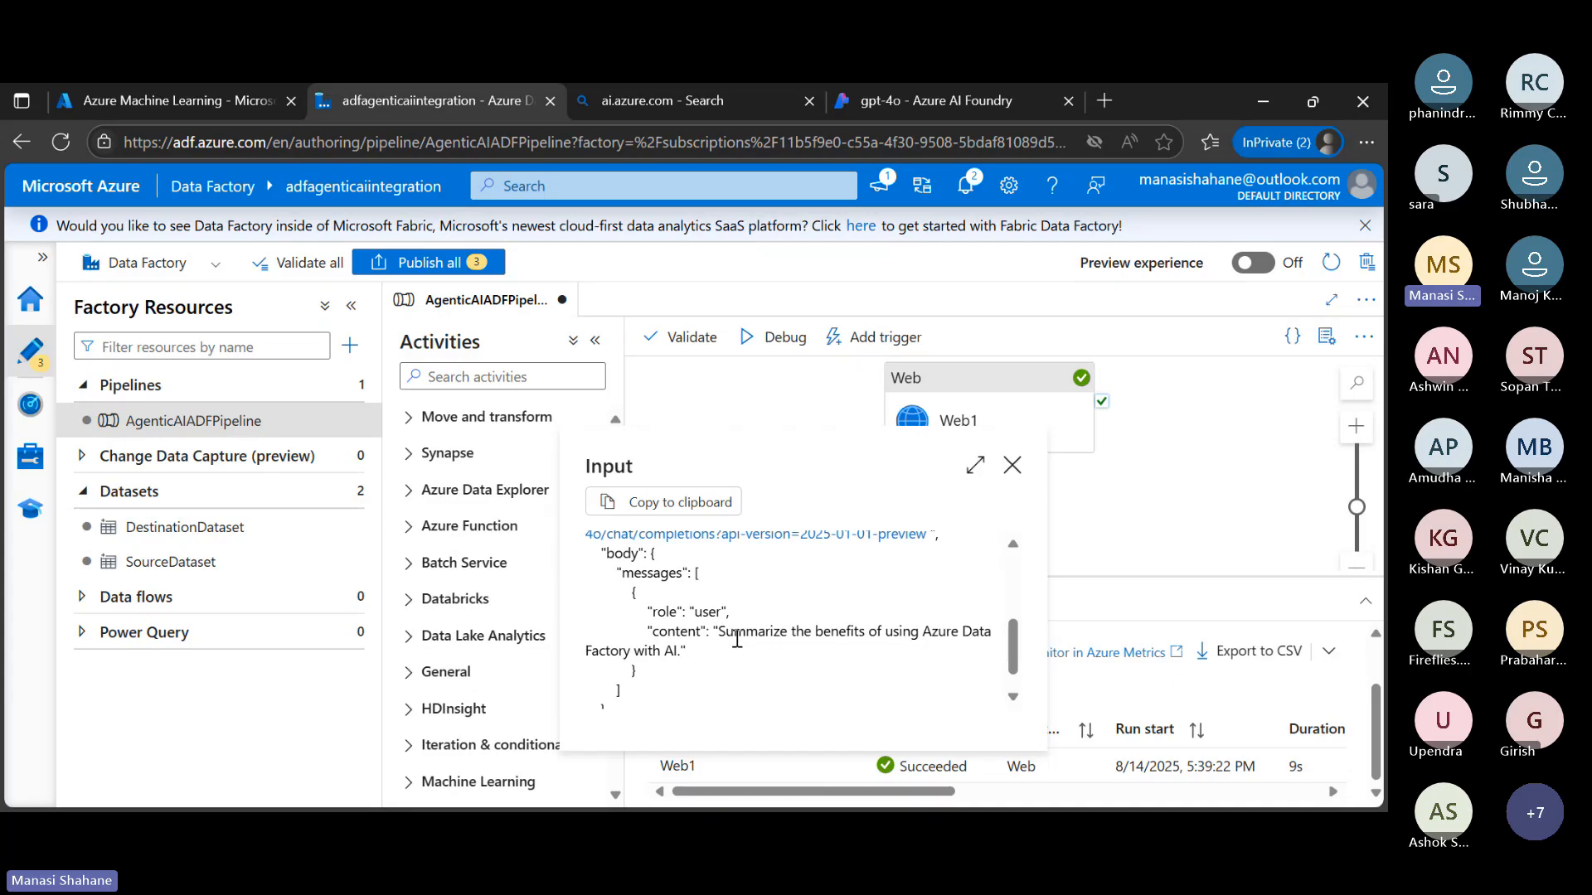
# Close the Web1 run's input, open its output enlarged to examine the model's message content, and close it again
pyautogui.scroll(5, 737, 639)
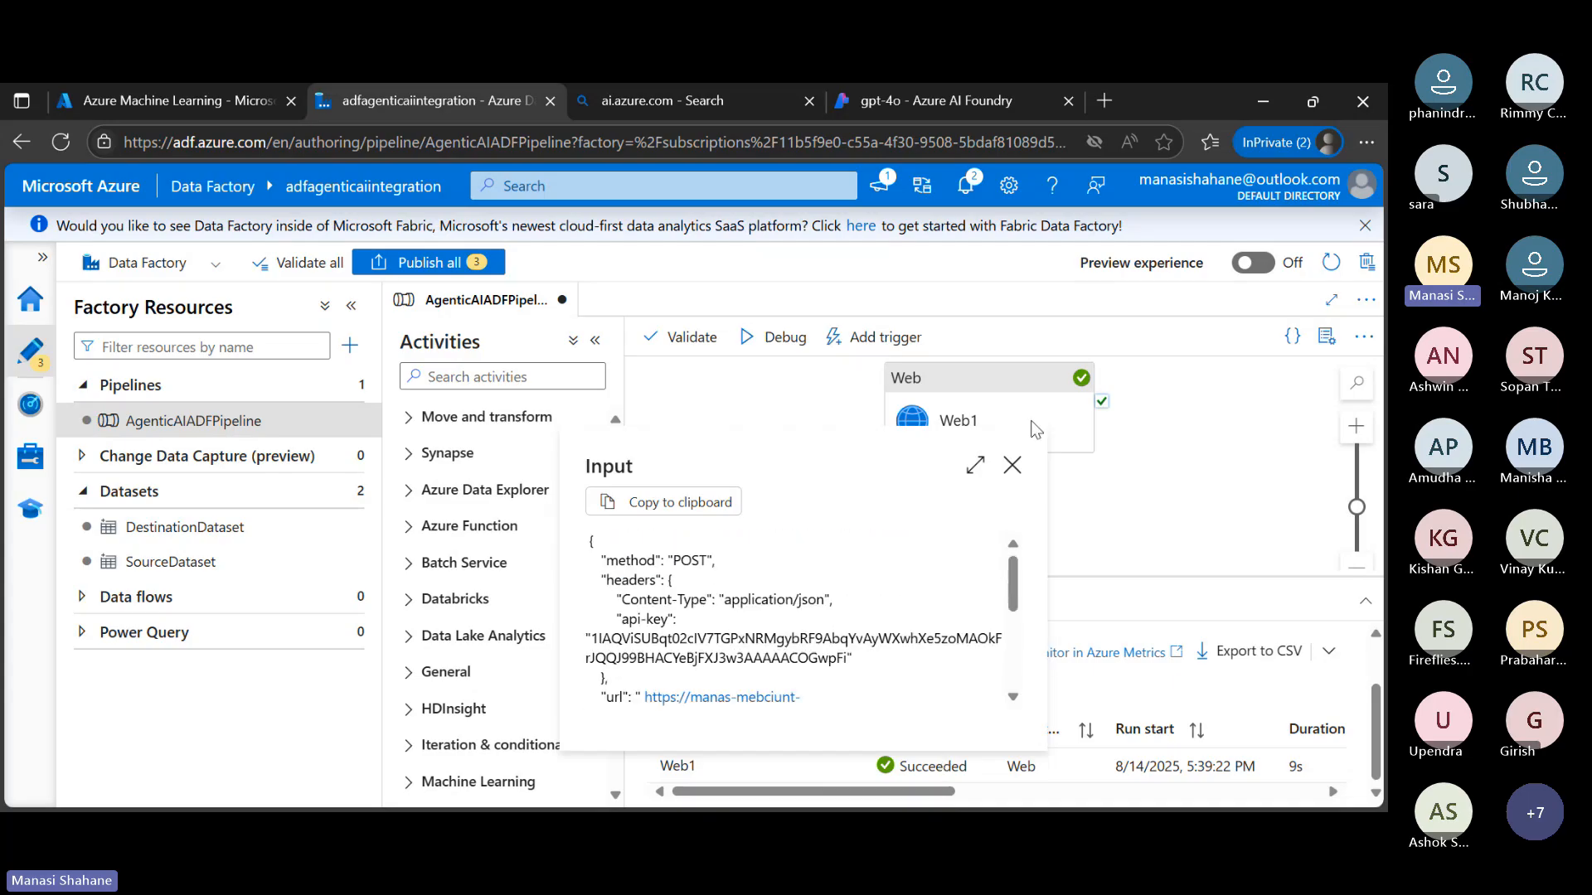
pyautogui.click(1013, 465)
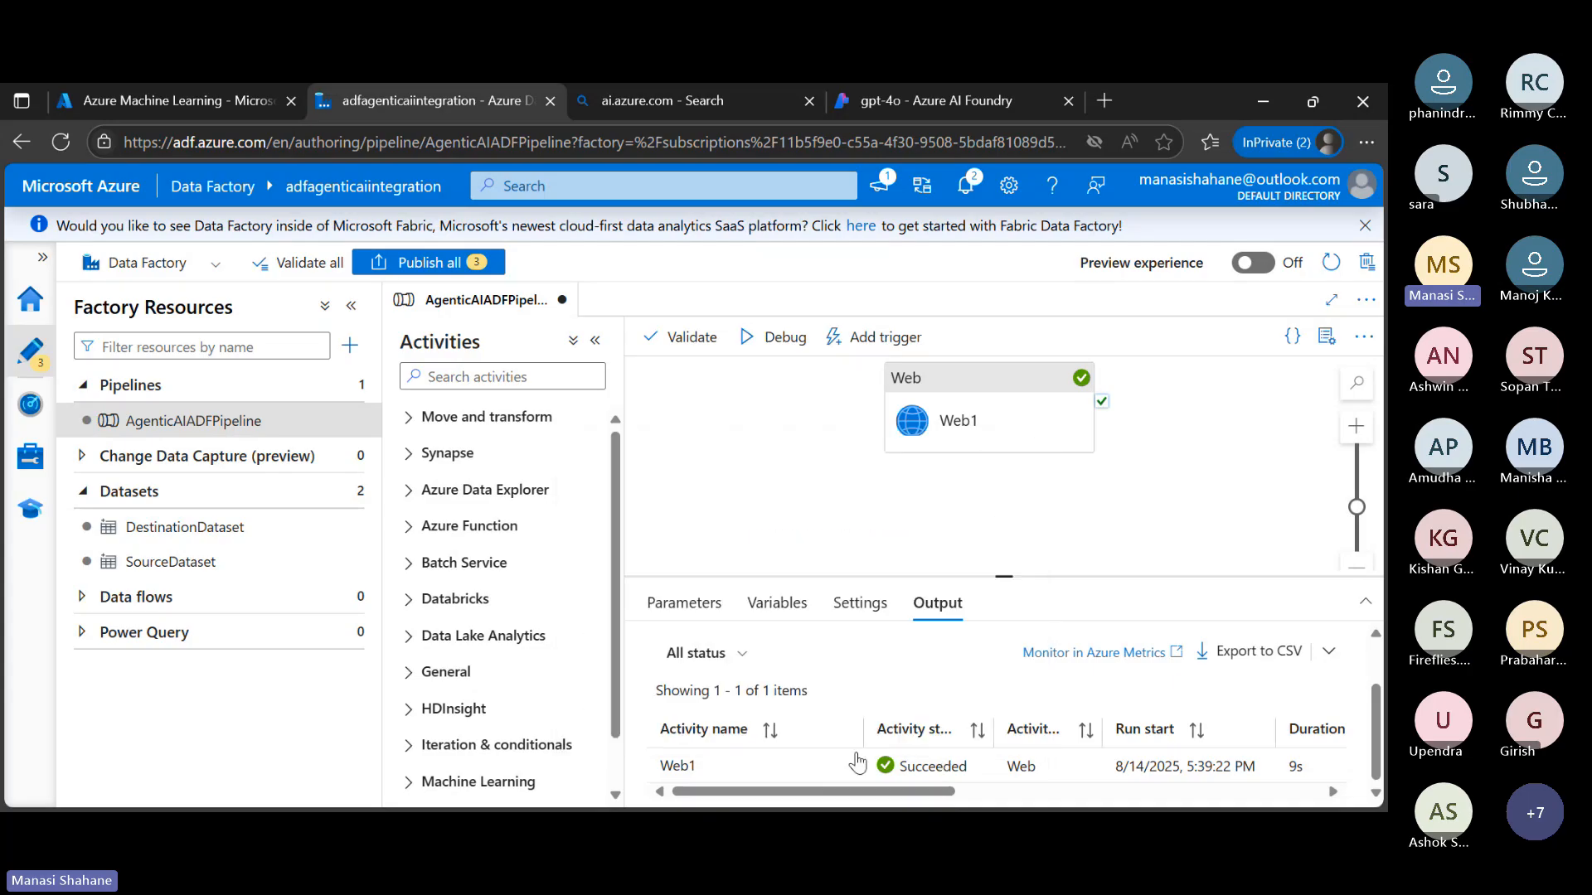
pyautogui.click(852, 765)
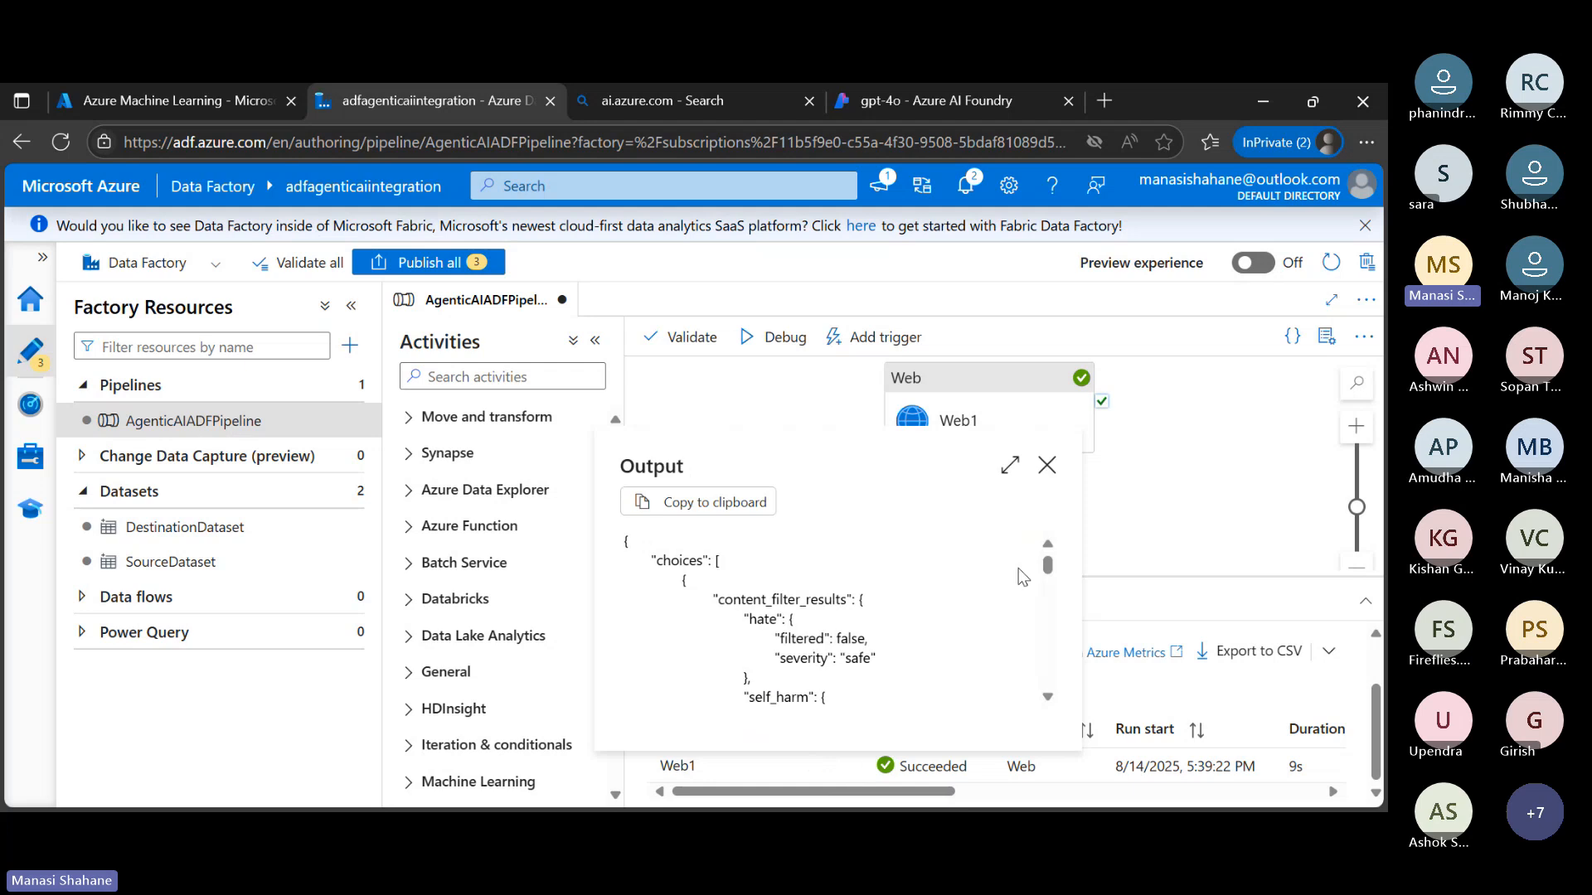
pyautogui.scroll(-6, 1023, 576)
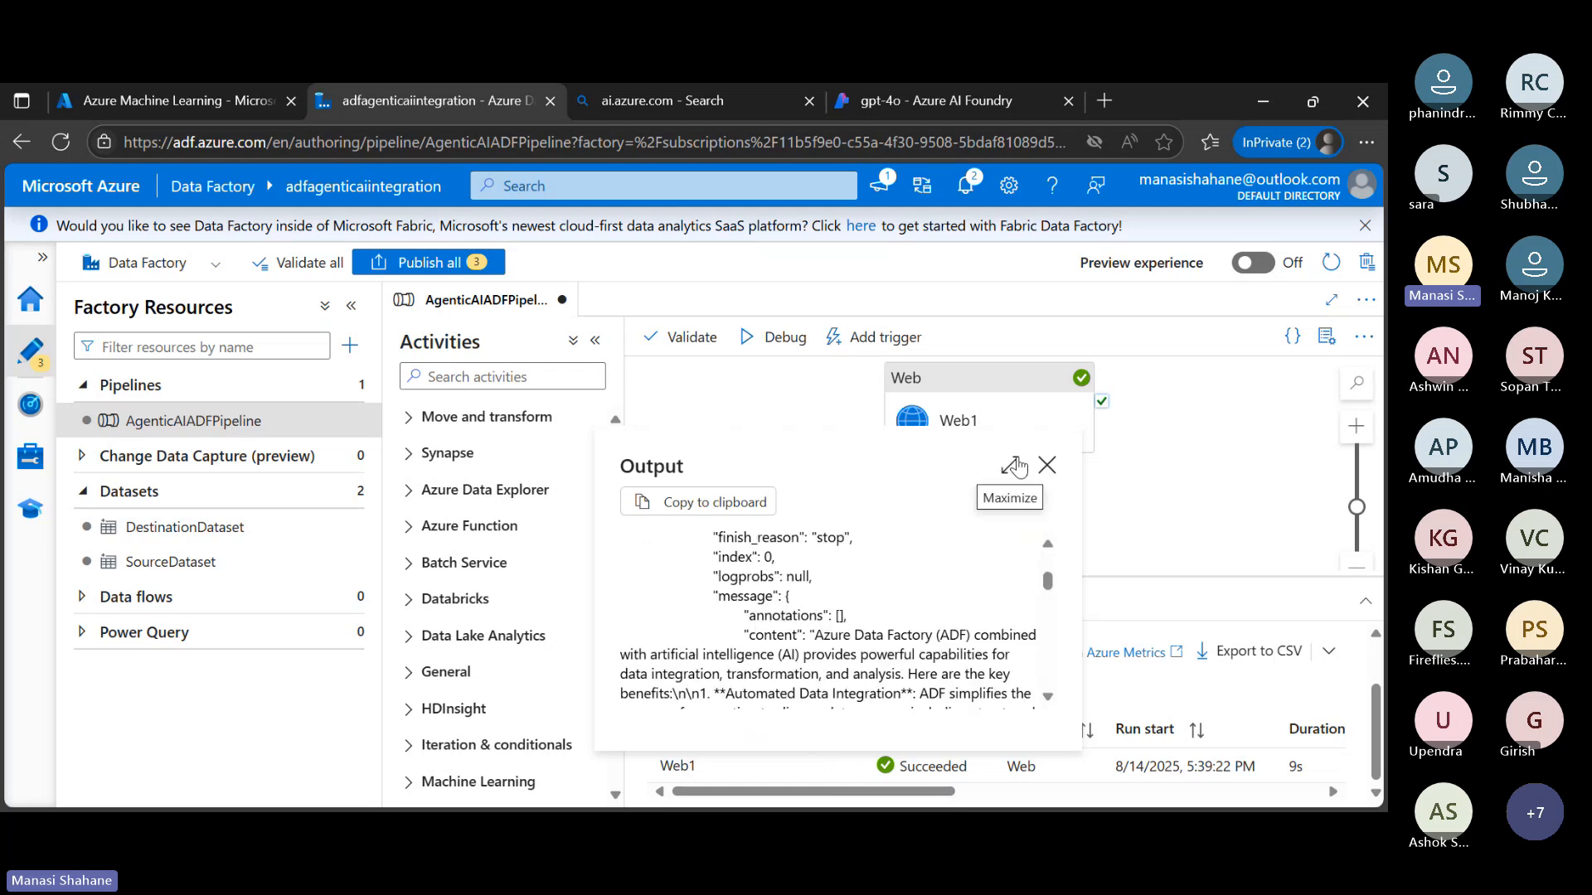
pyautogui.click(1012, 465)
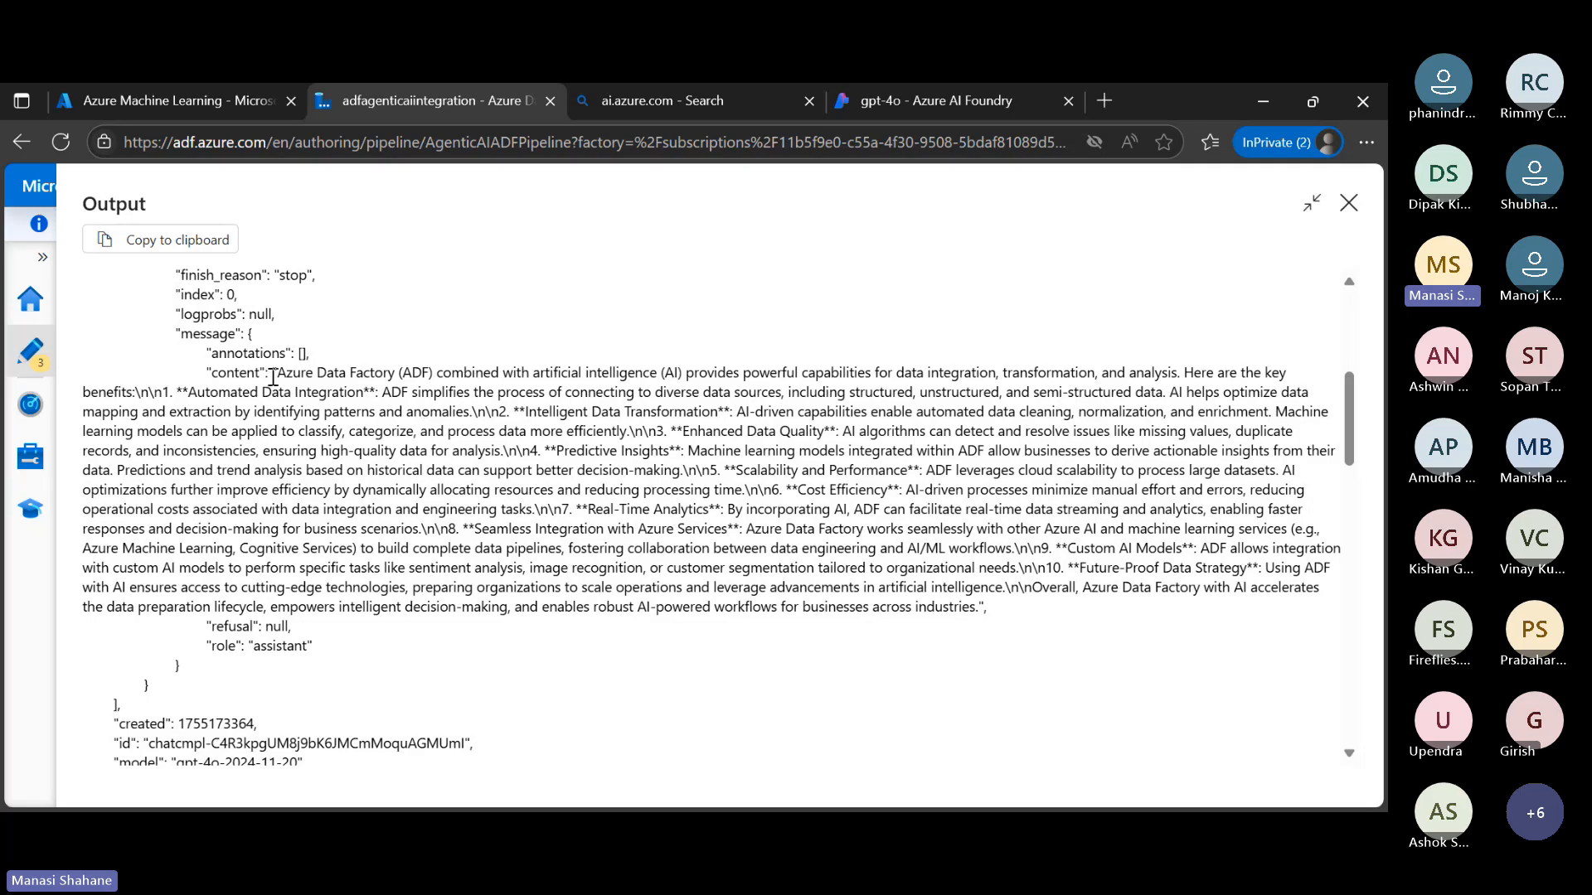
pyautogui.moveTo(278, 374); pyautogui.dragTo(993, 605)
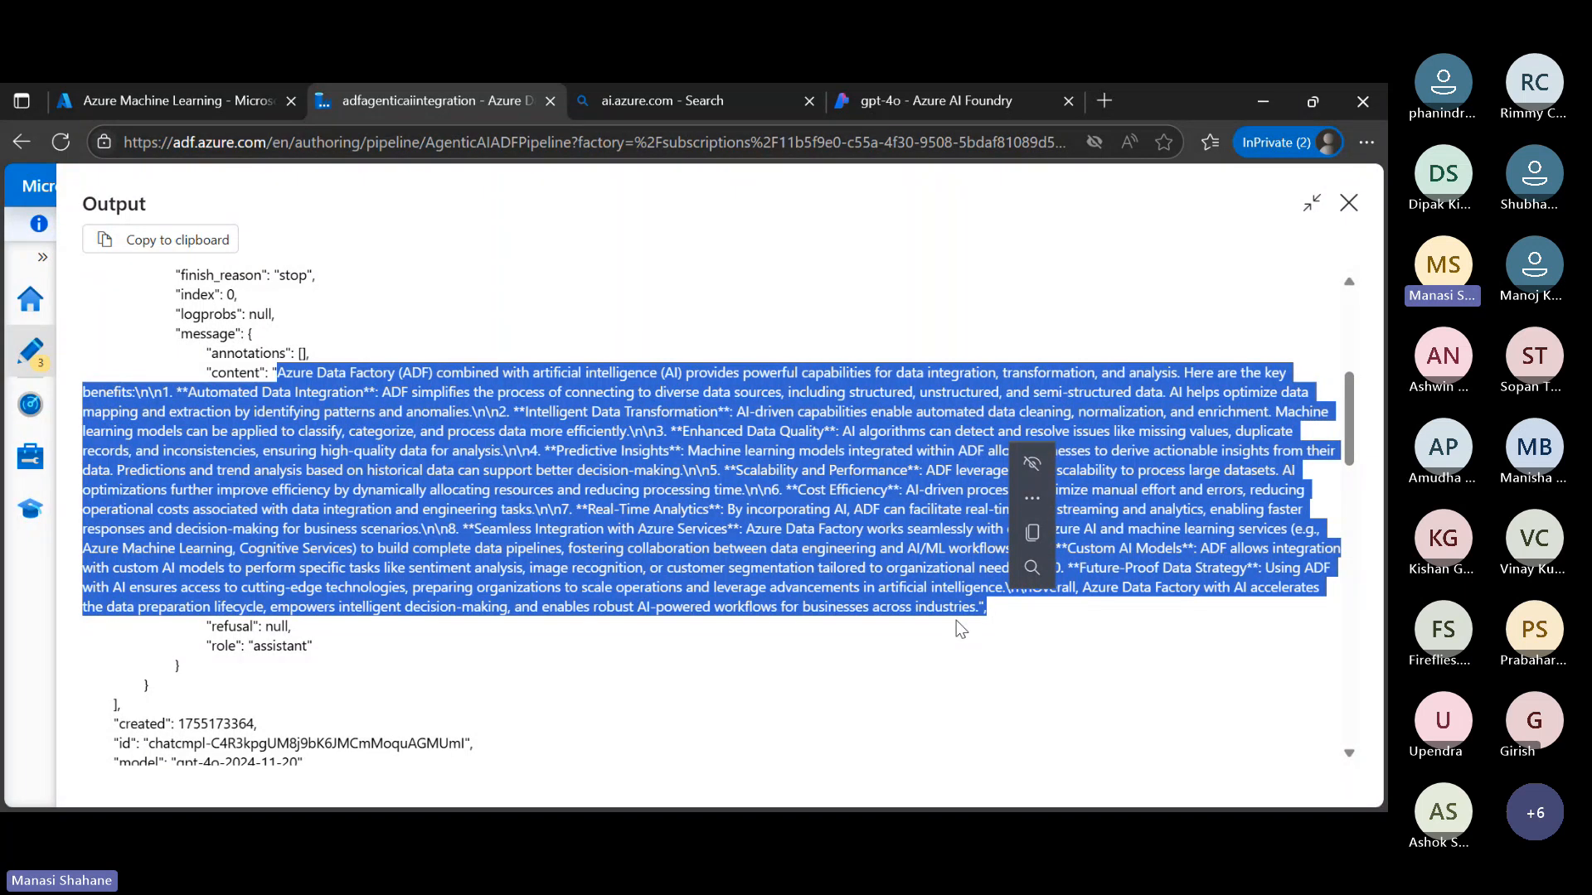
pyautogui.click(1314, 208)
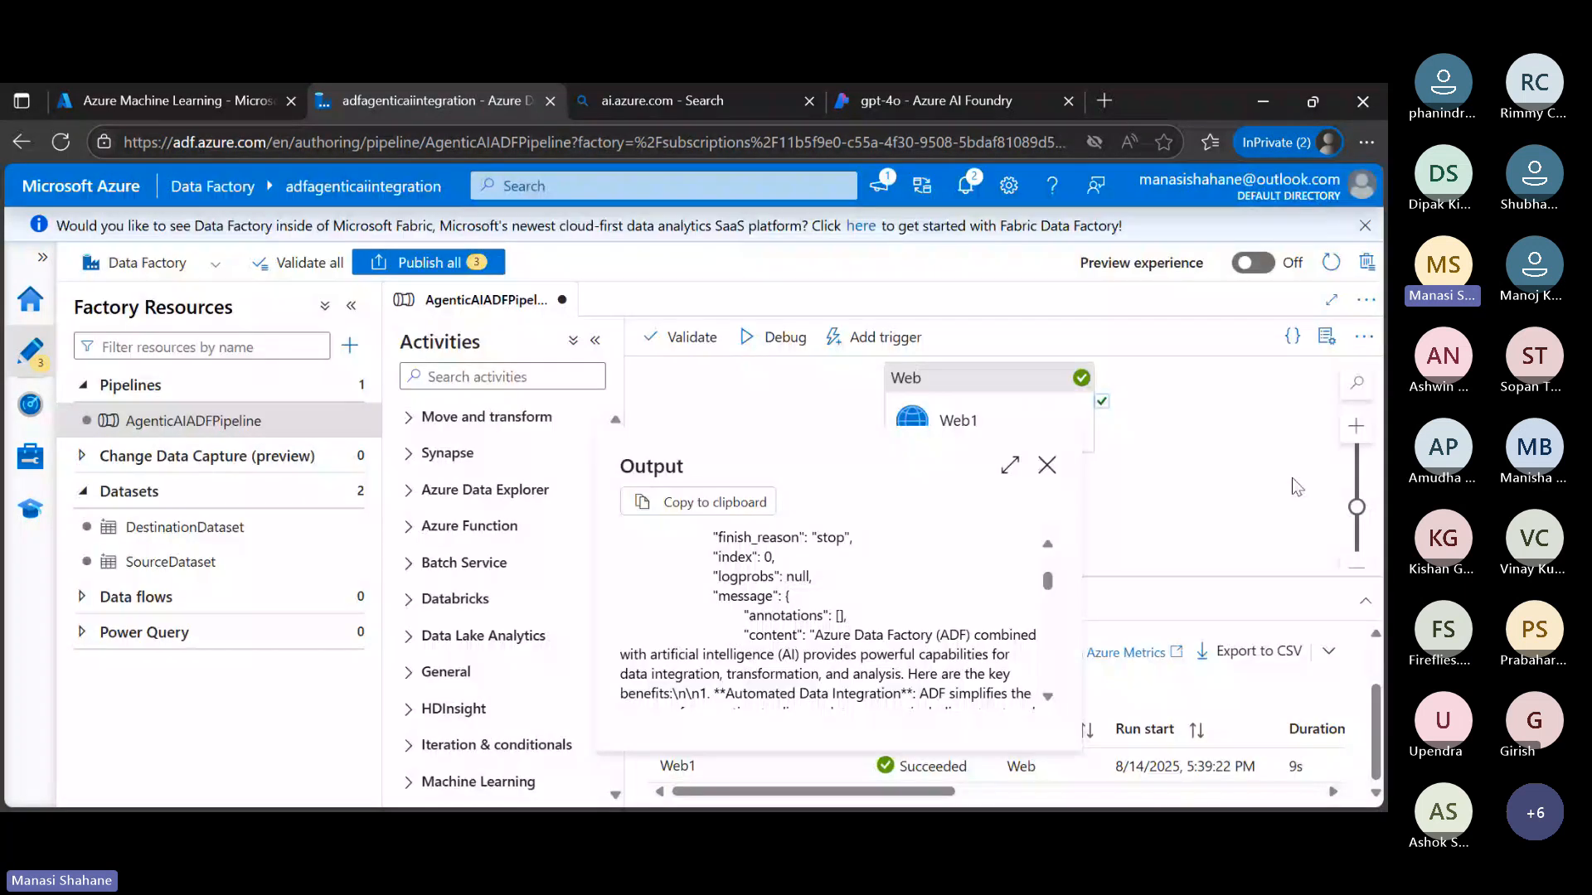
pyautogui.click(1047, 466)
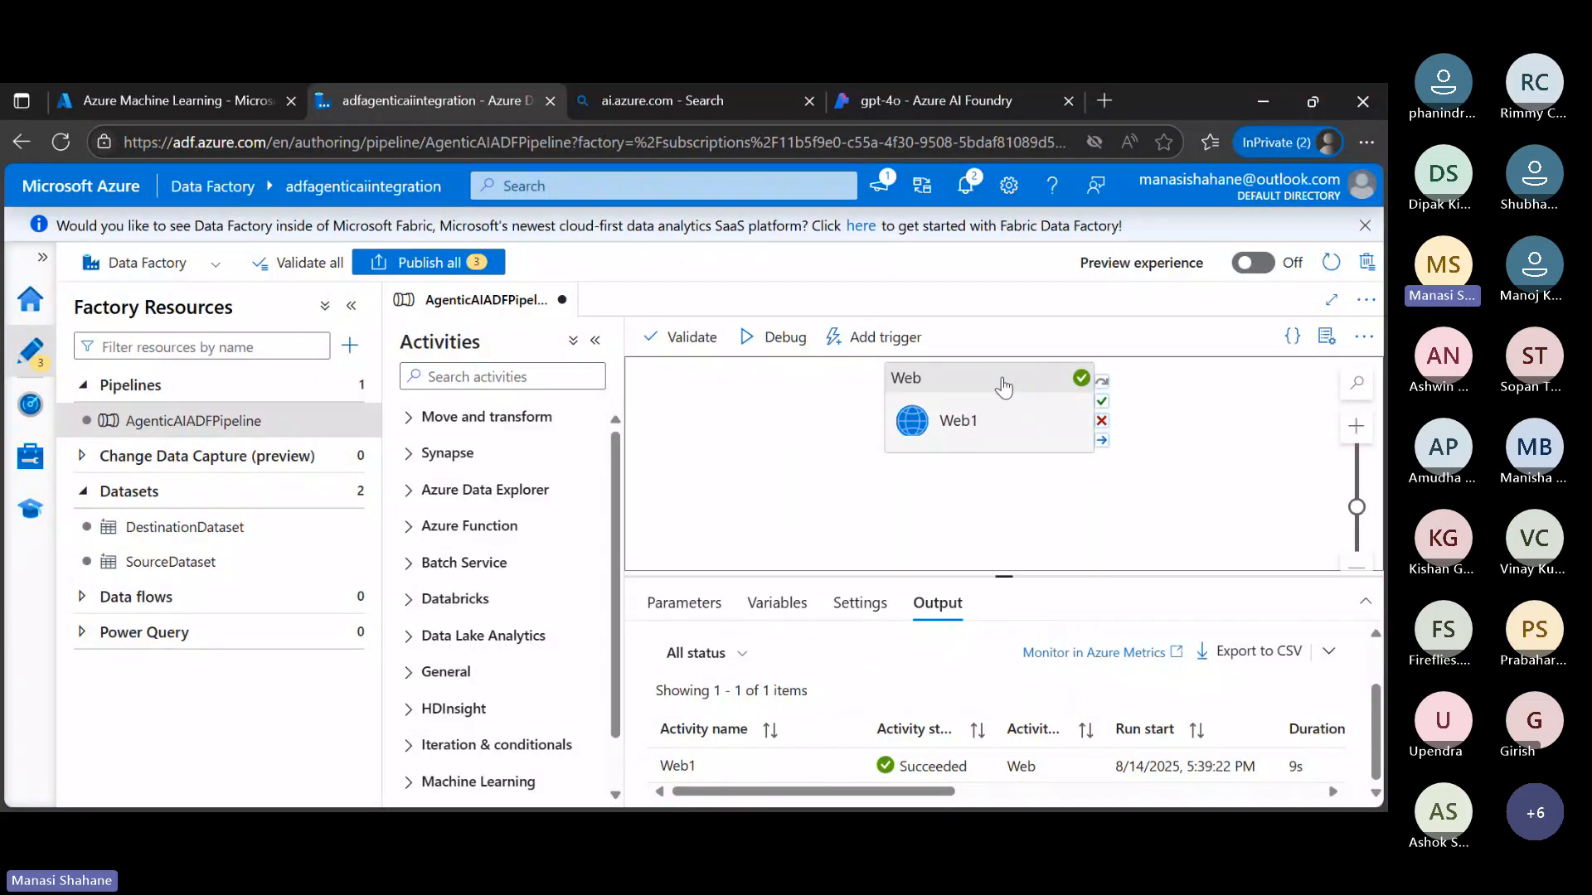
# Move the Web1 activity slightly lower on the canvas and check which activities the Azure Function category offers
pyautogui.moveTo(1003, 388); pyautogui.dragTo(1006, 423)
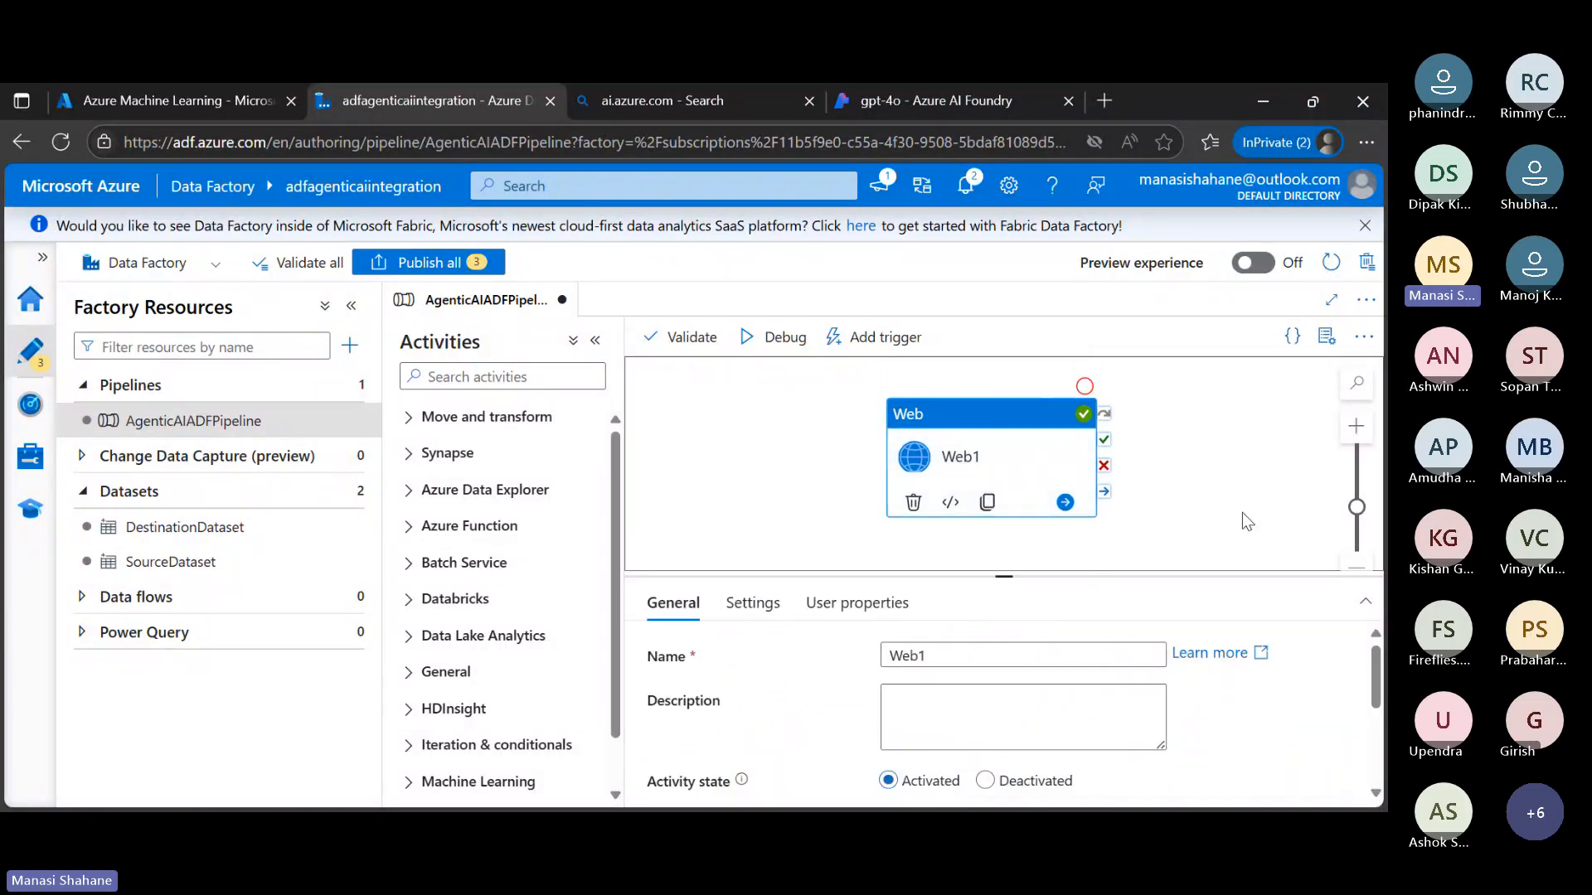
pyautogui.click(1242, 512)
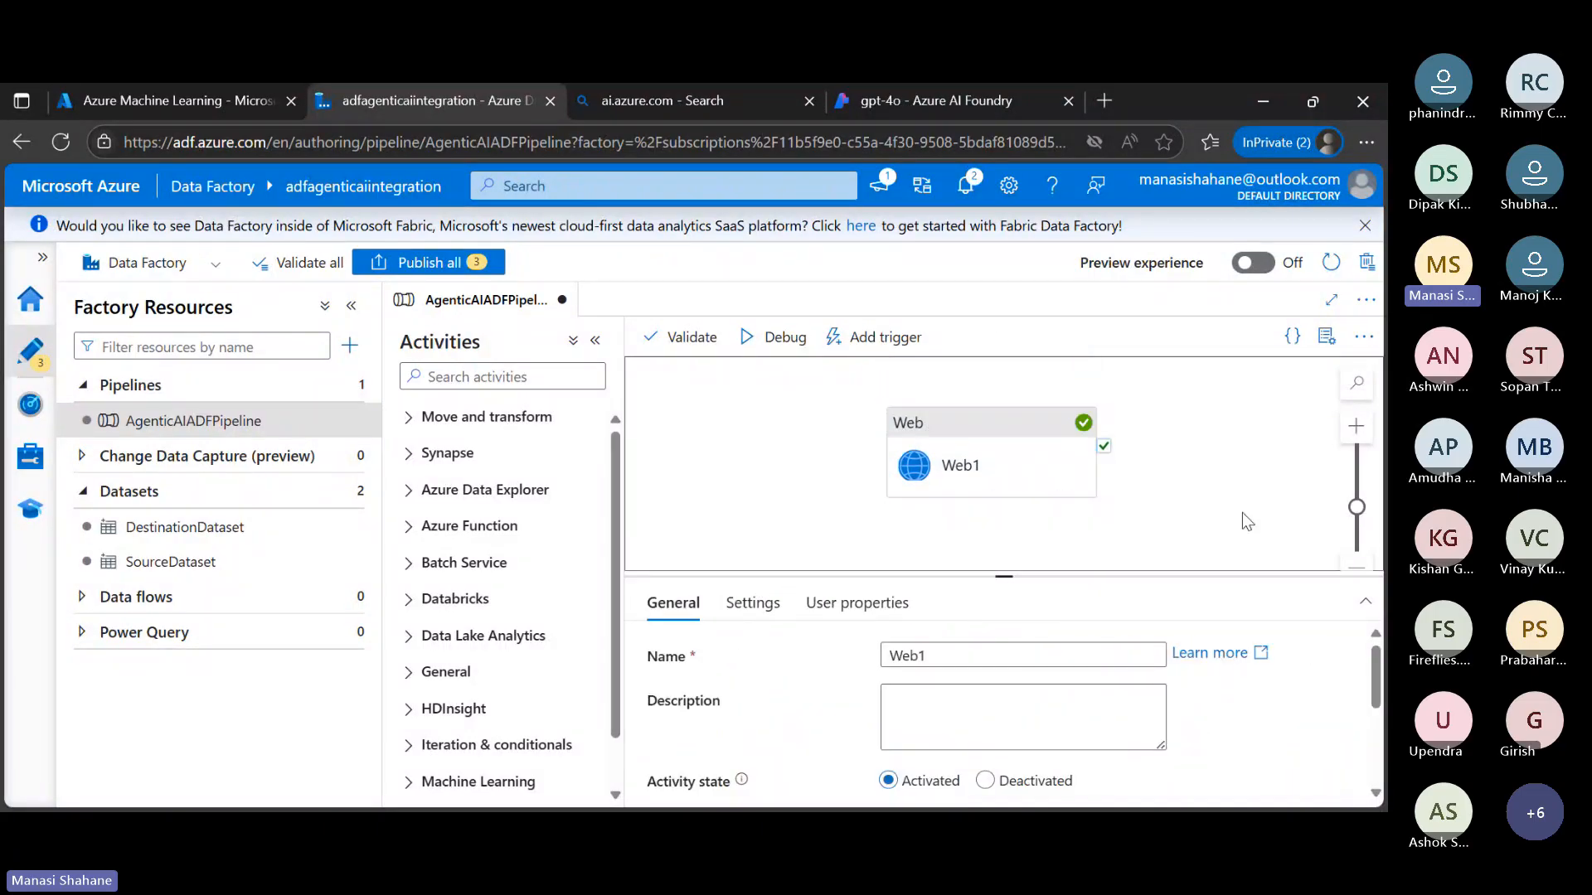
pyautogui.click(503, 538)
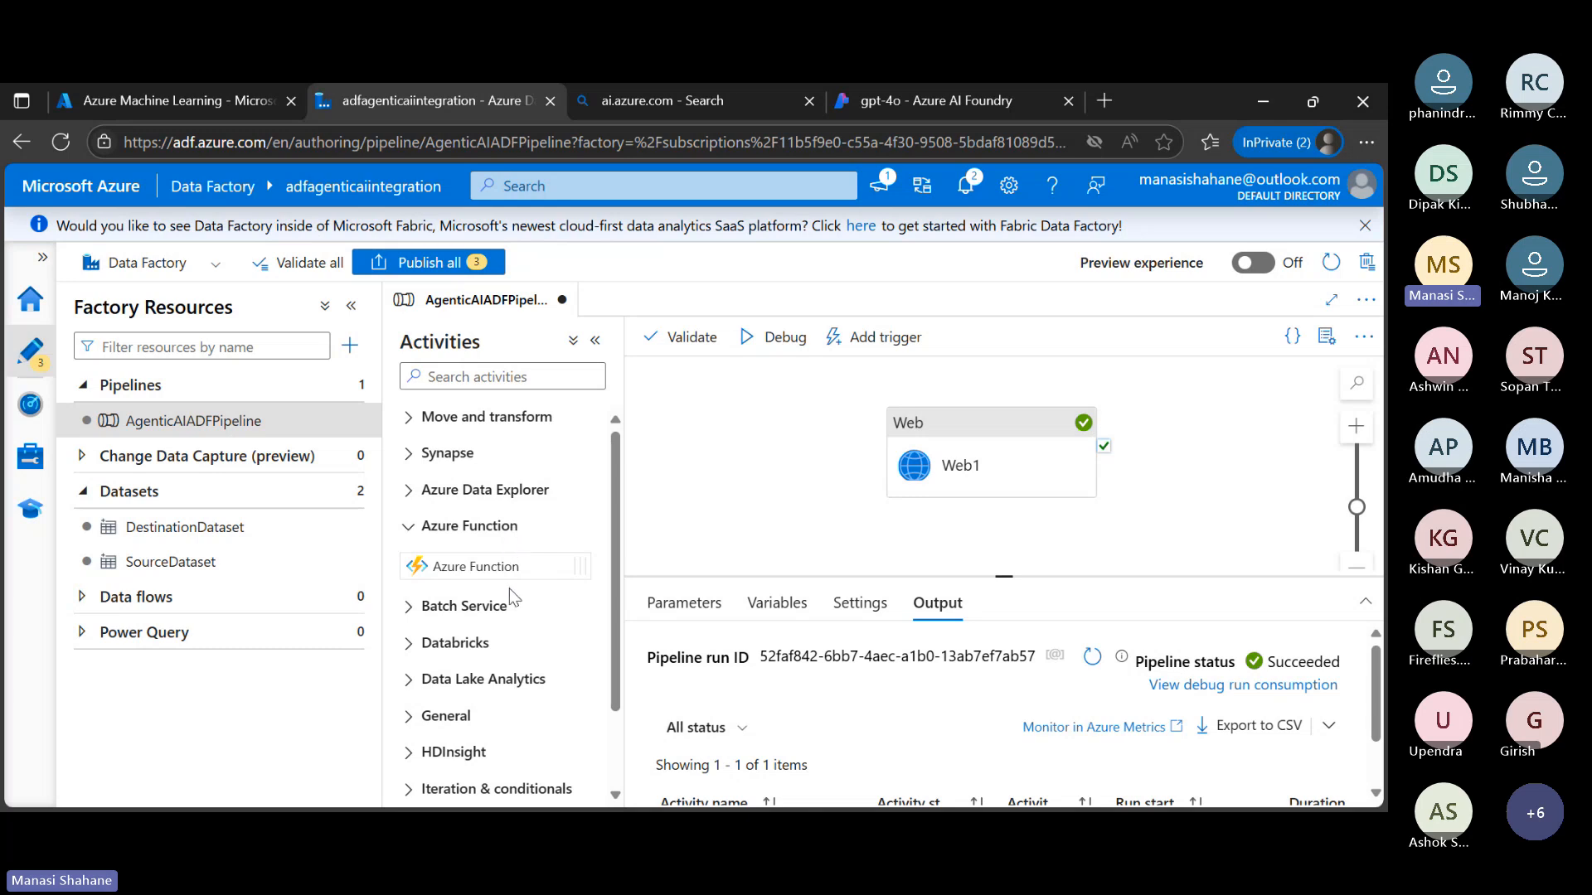
pyautogui.click(514, 529)
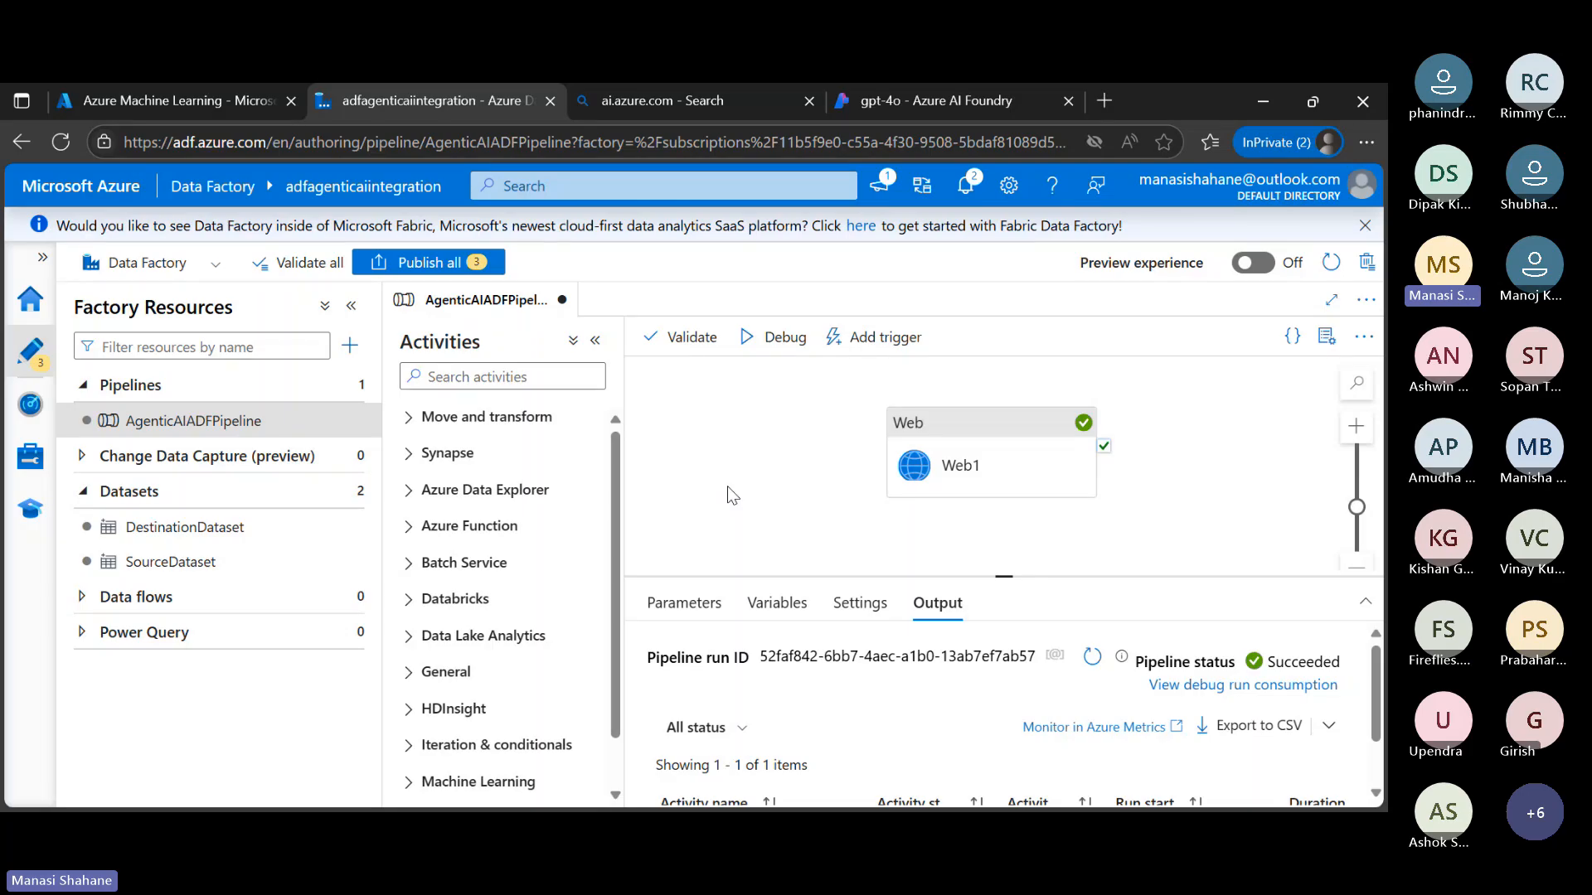
# Review the Web1 activity's URL, method, body and header settings, and return to the pipeline's own properties
pyautogui.click(995, 447)
pyautogui.click(761, 616)
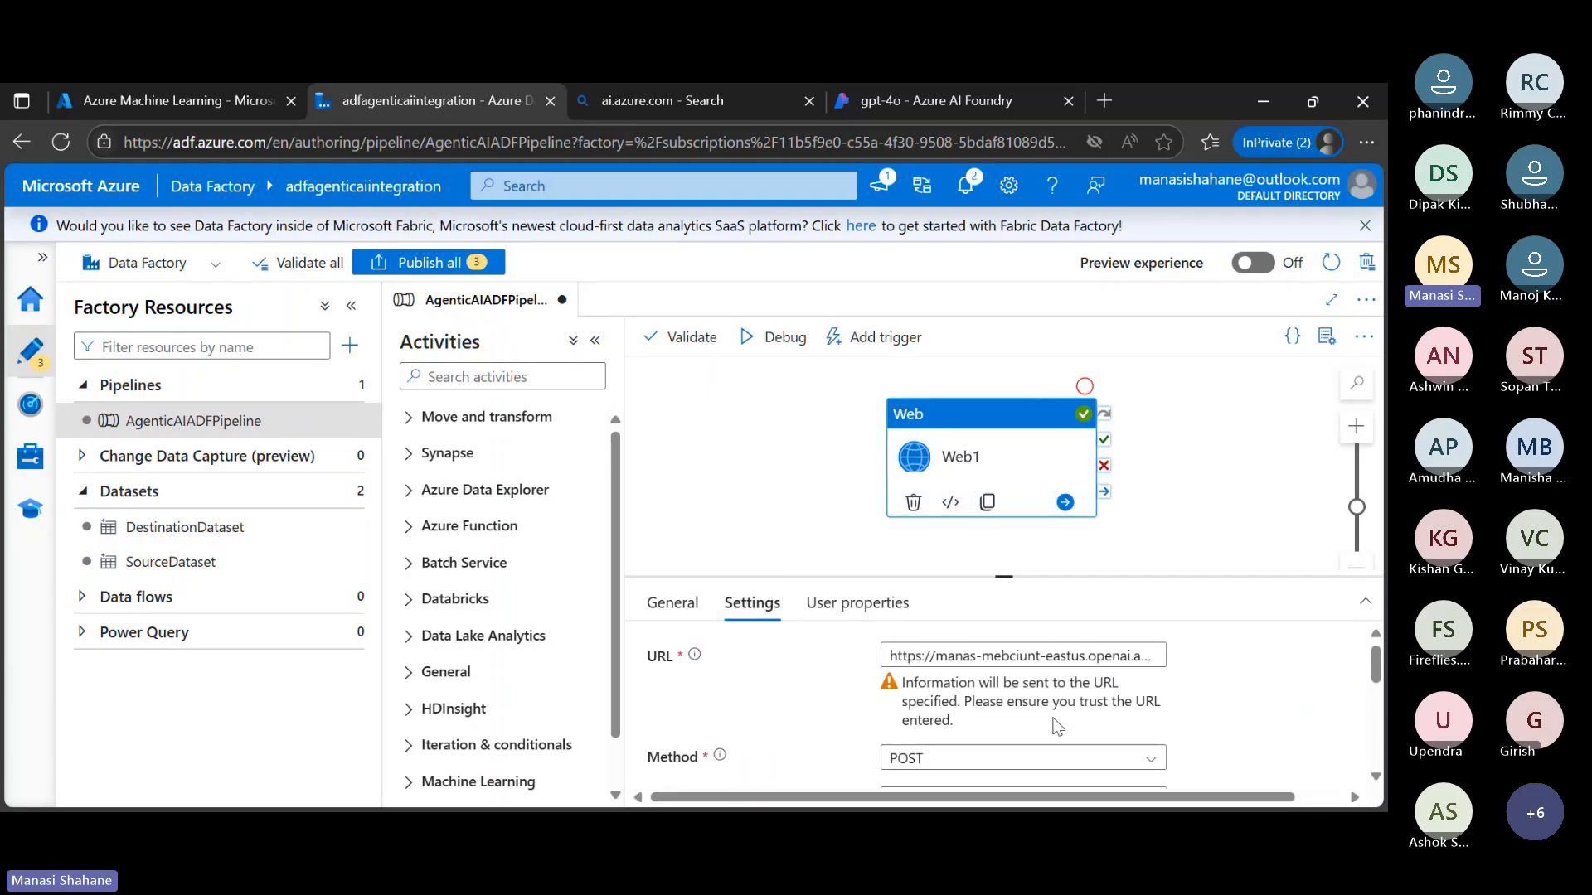
pyautogui.scroll(-1, 1053, 718)
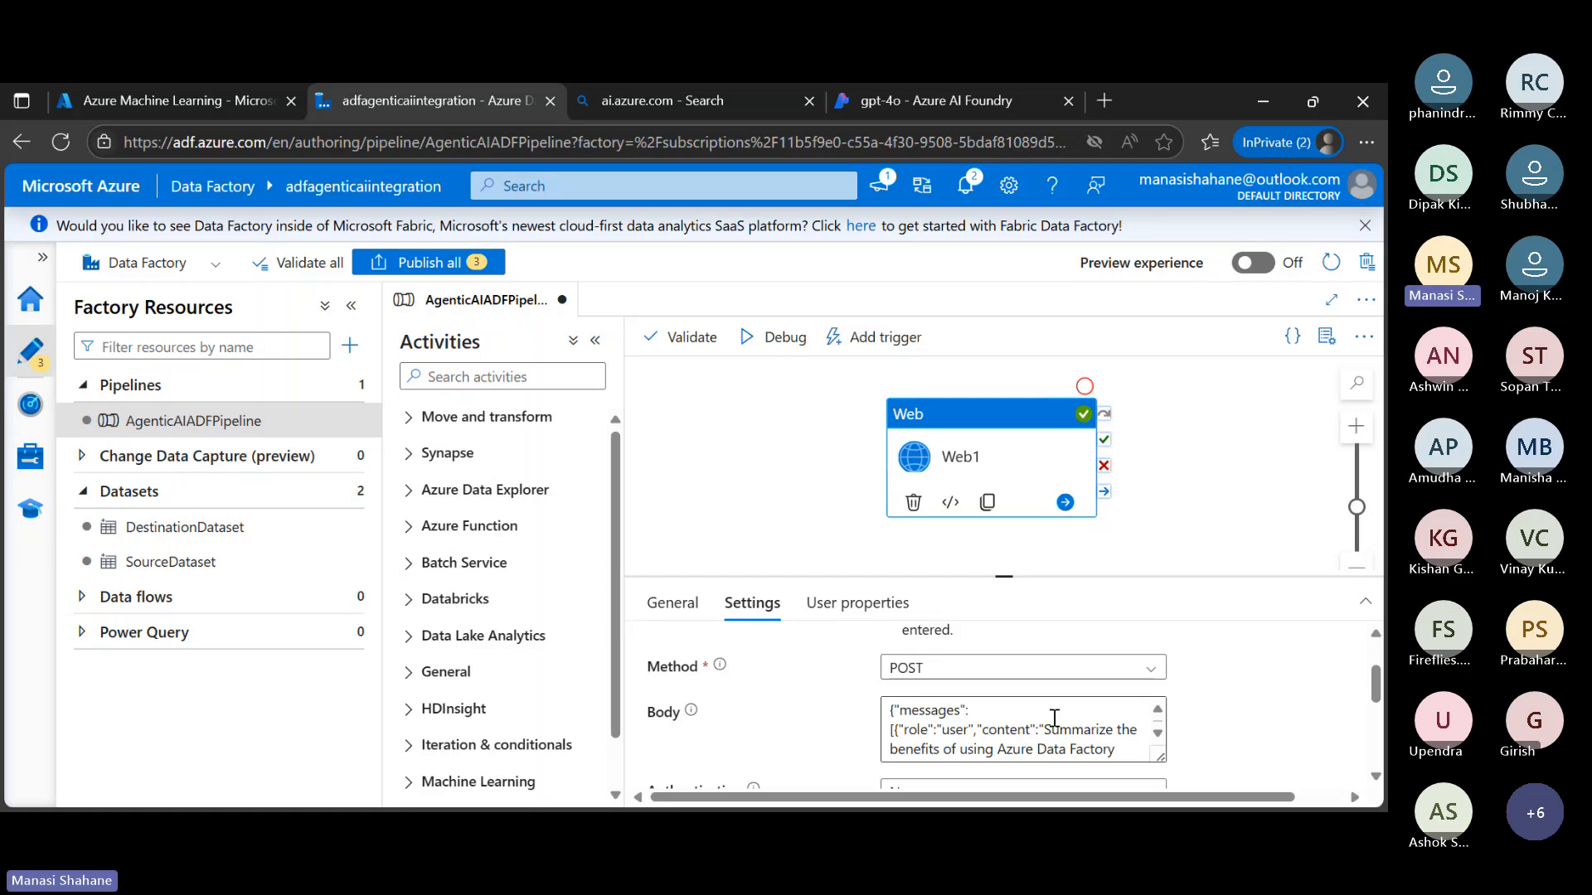
pyautogui.scroll(1, 1053, 718)
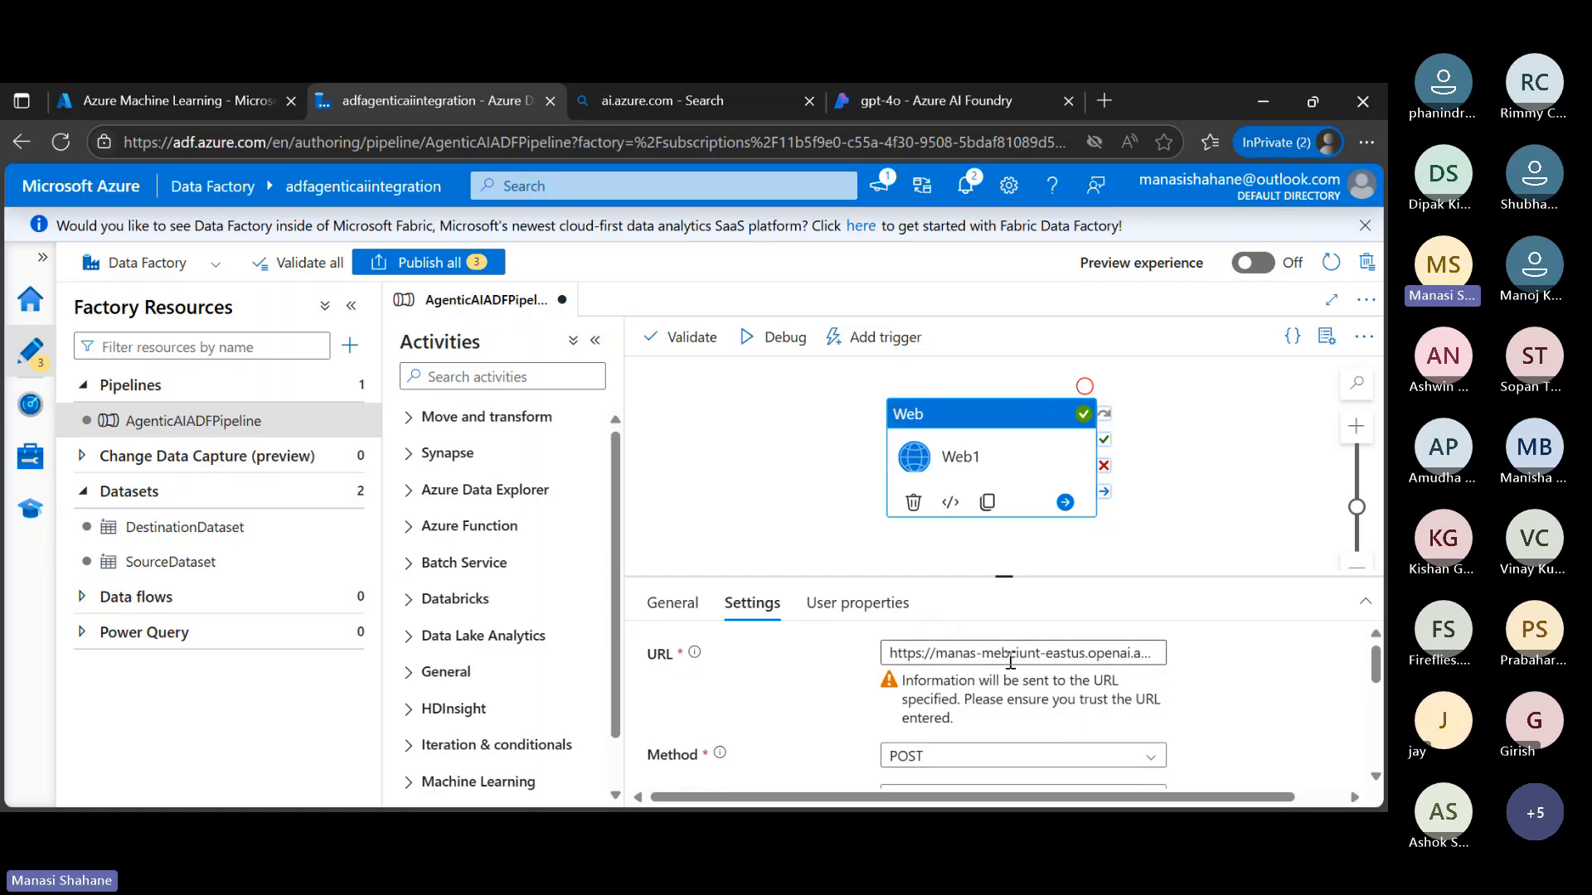
pyautogui.scroll(-5, 1209, 699)
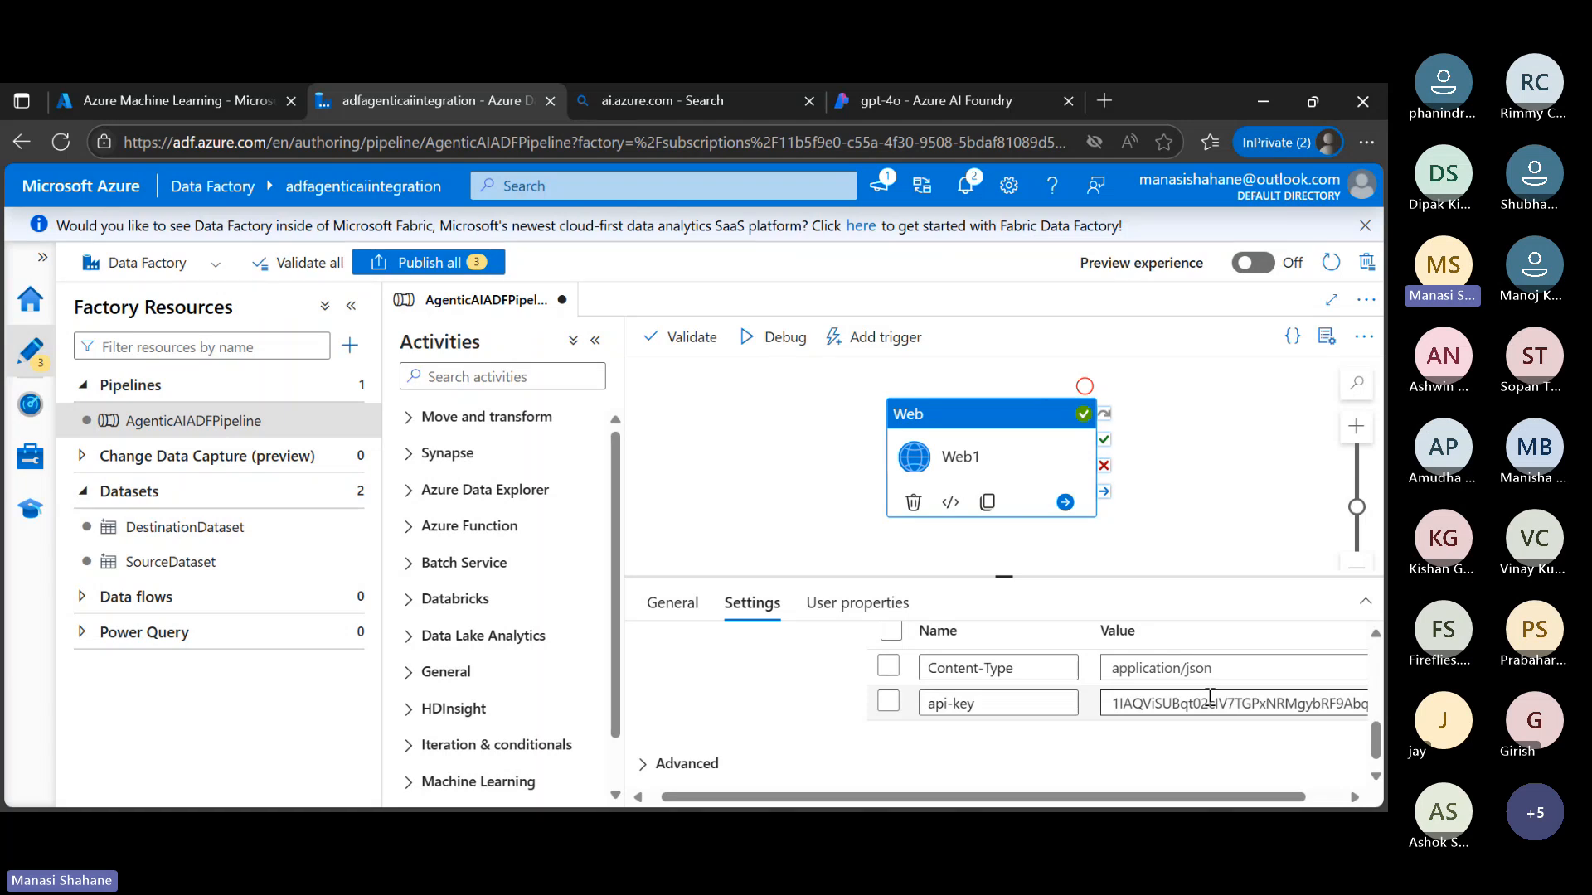
pyautogui.click(819, 537)
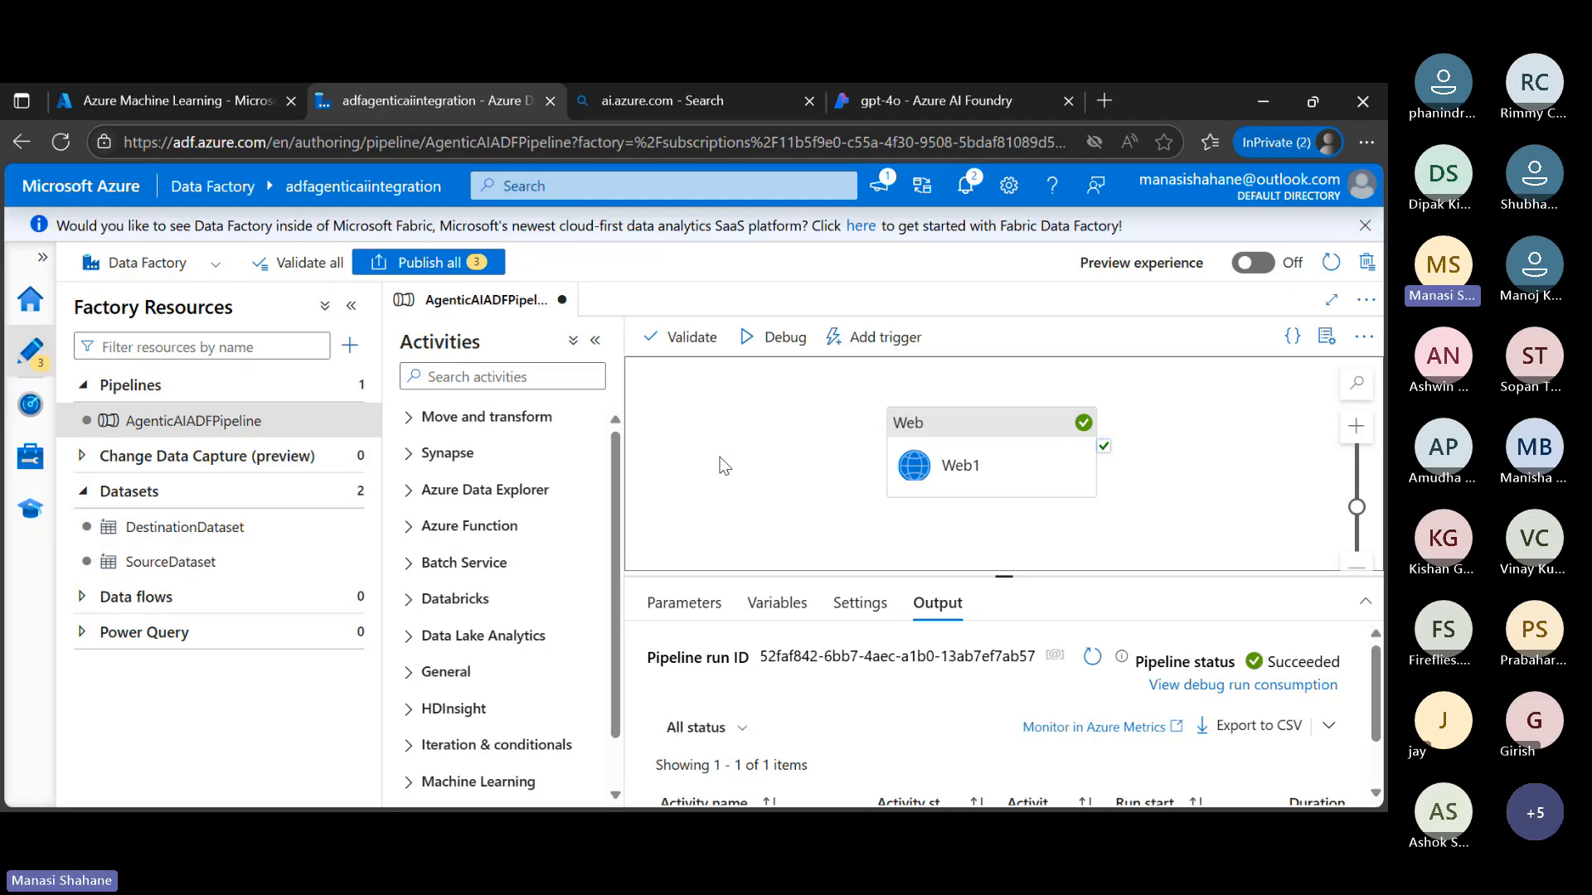
# Add a pipeline parameter named p_apikey to AgenticAIADFPipeline
pyautogui.click(691, 622)
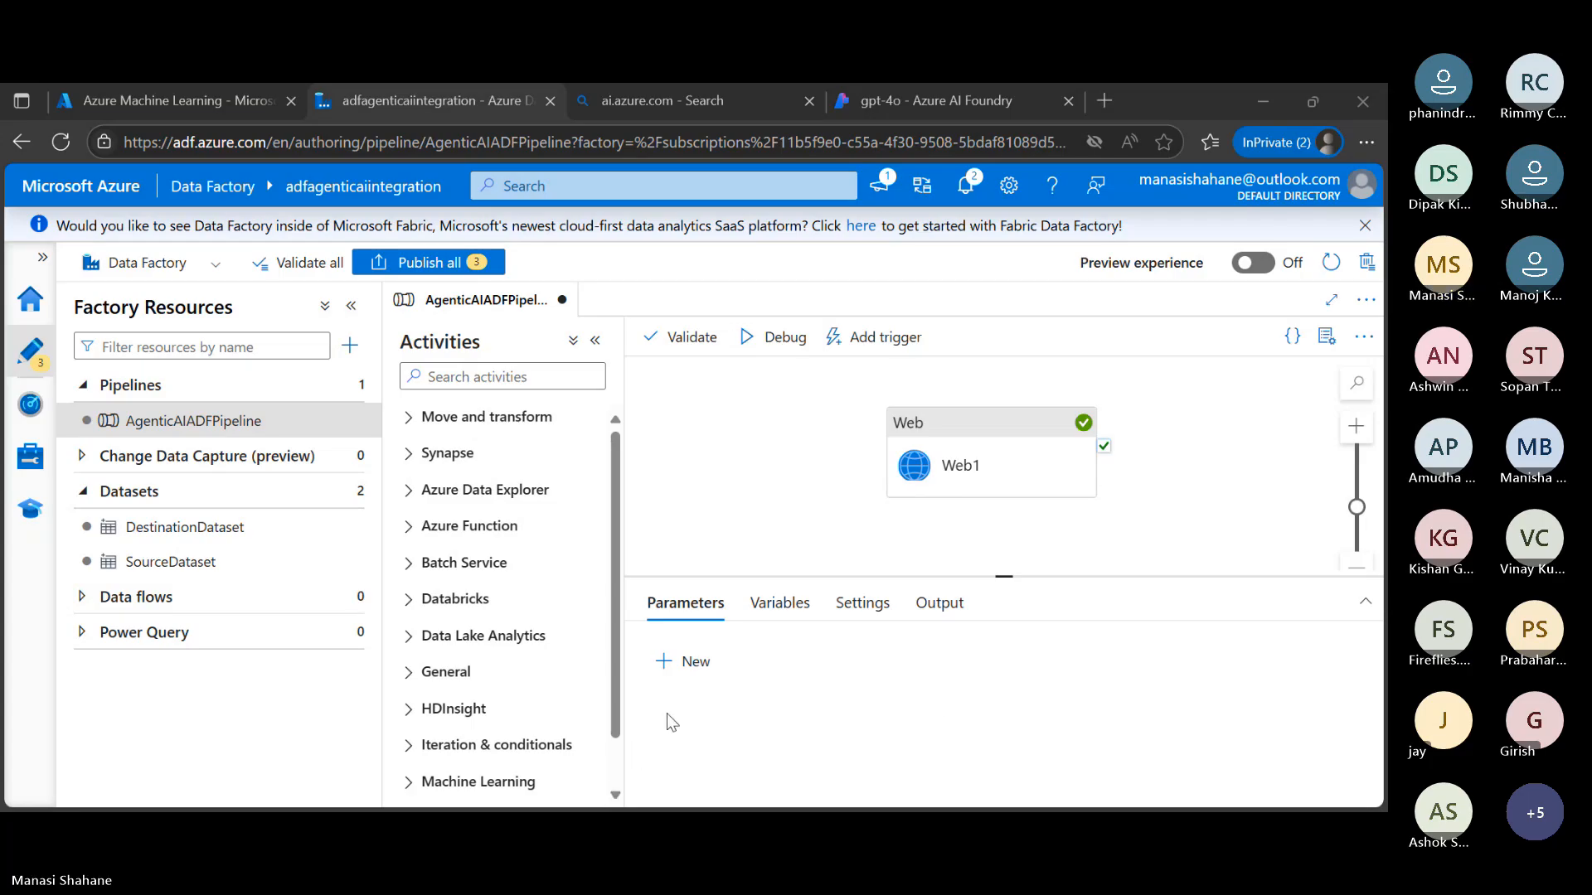
pyautogui.click(695, 661)
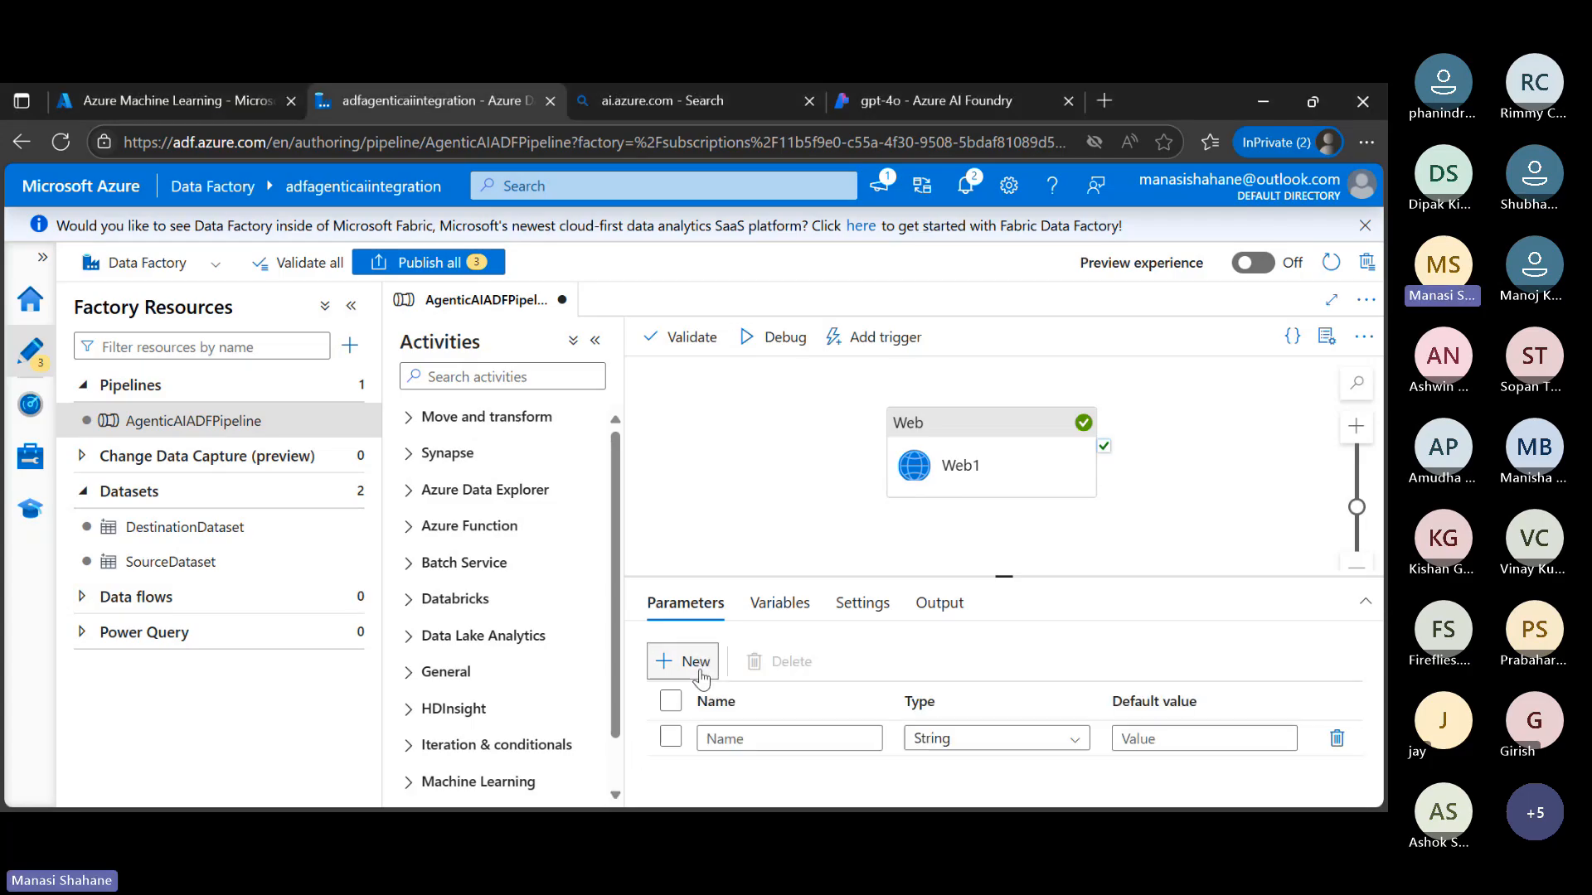
pyautogui.click(831, 739)
pyautogui.write('P')
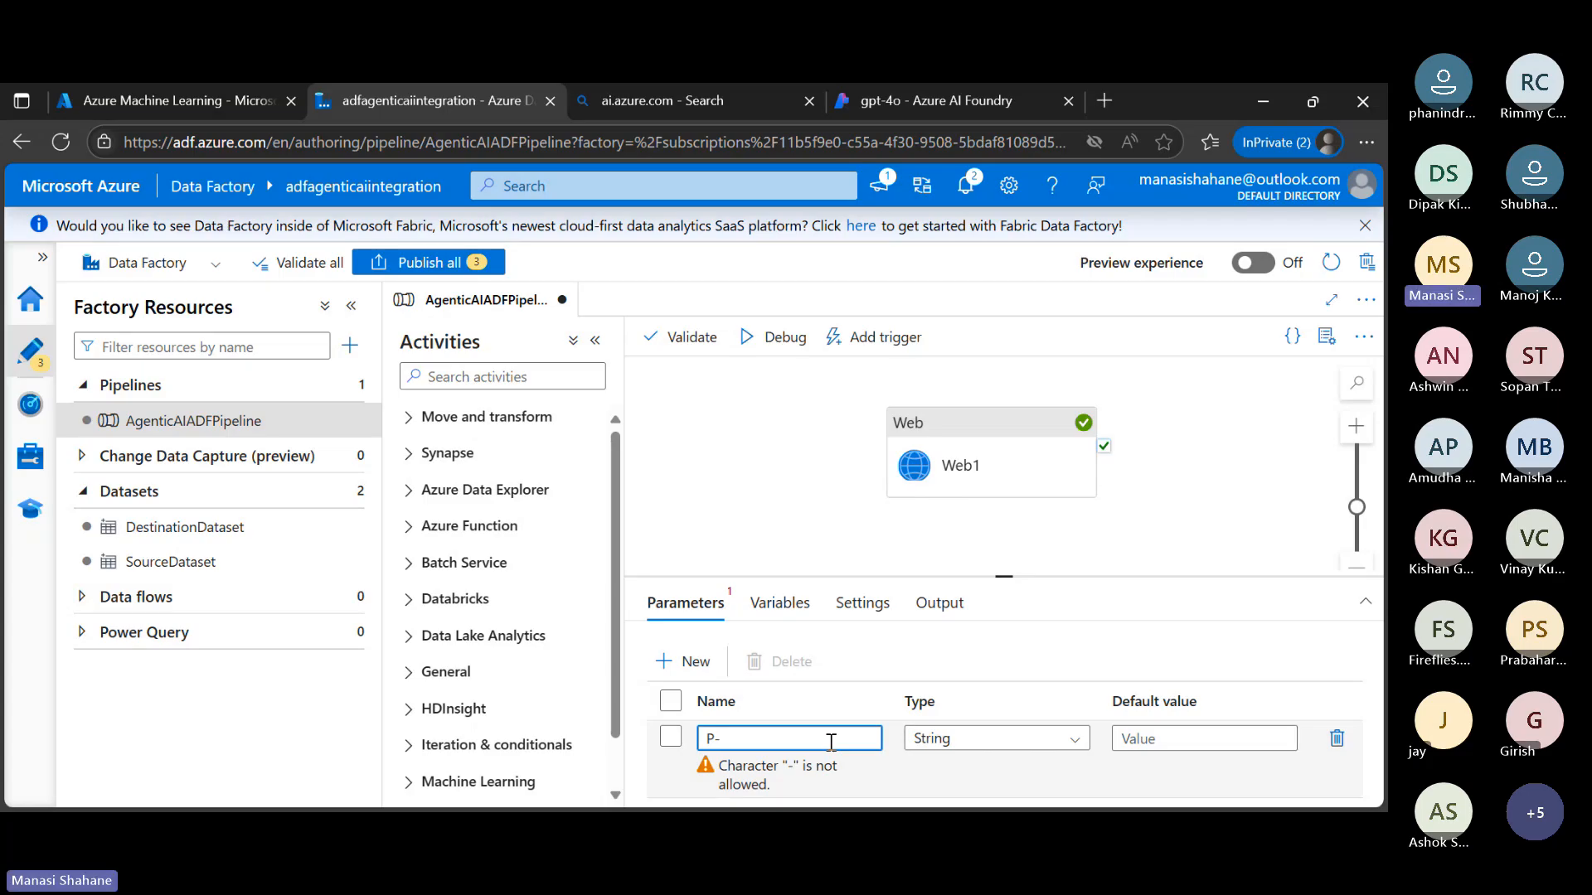
pyautogui.press('BackSpace')
pyautogui.write('p')
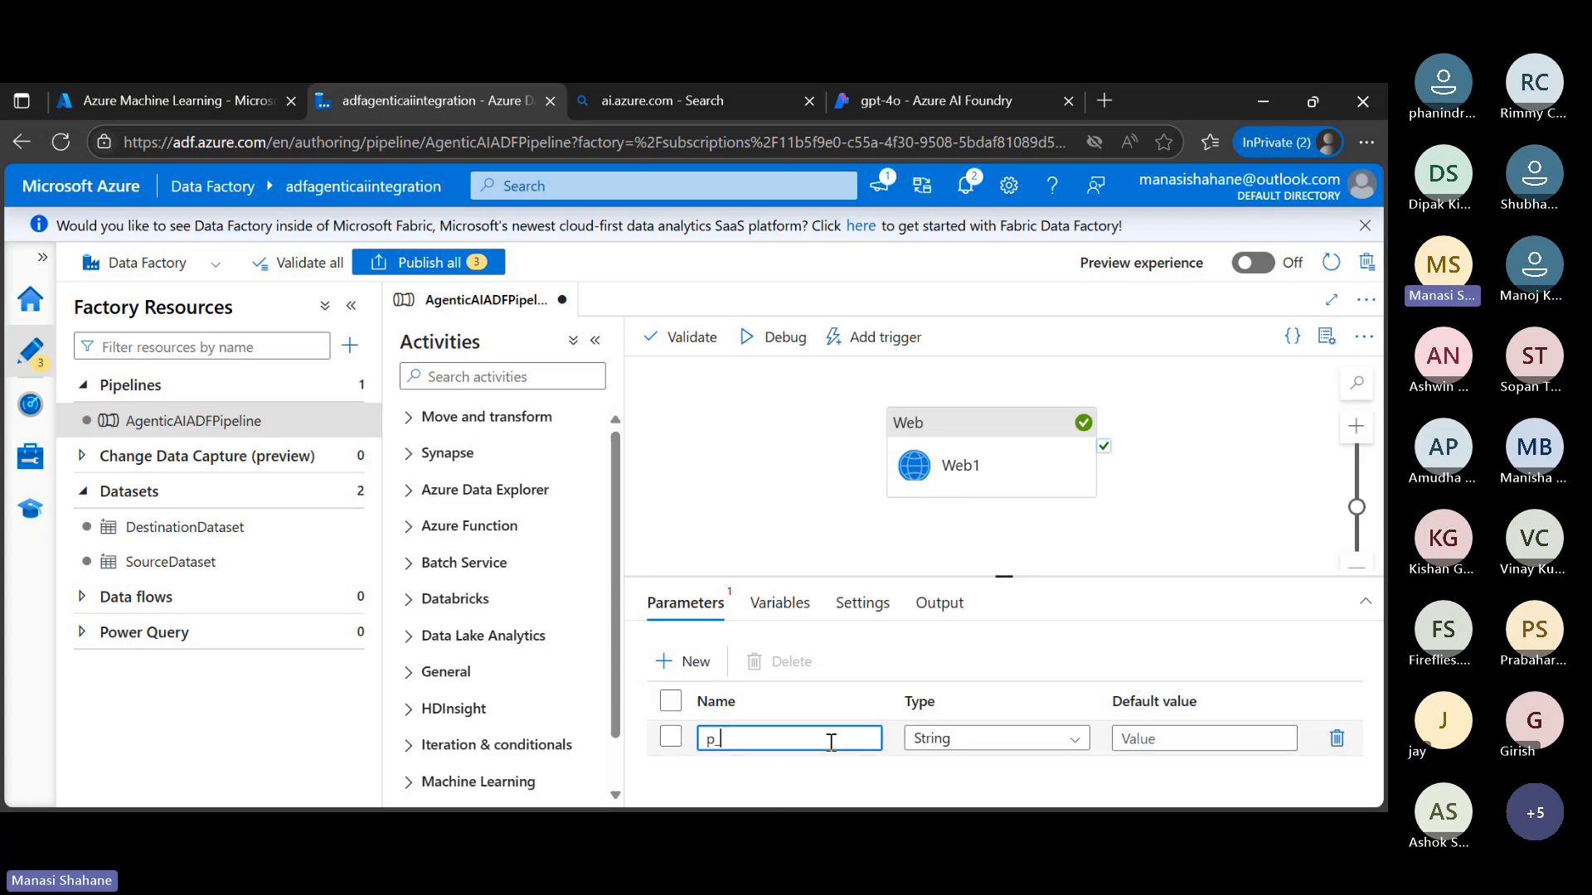
pyautogui.write('_apikey')
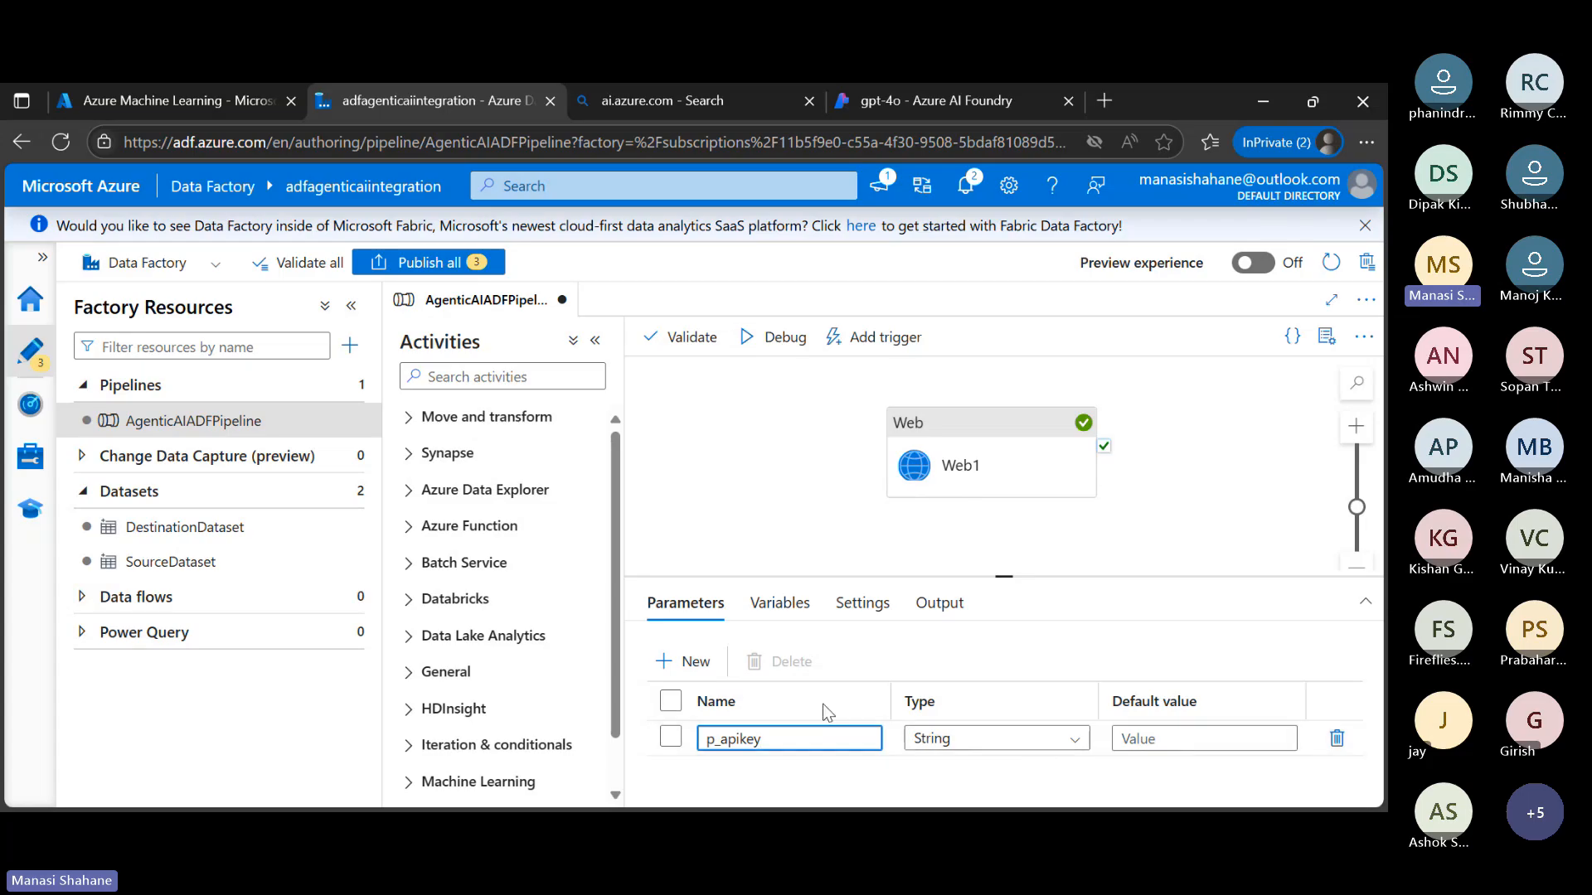
# Add a second pipeline parameter named p_endpoint
pyautogui.click(696, 662)
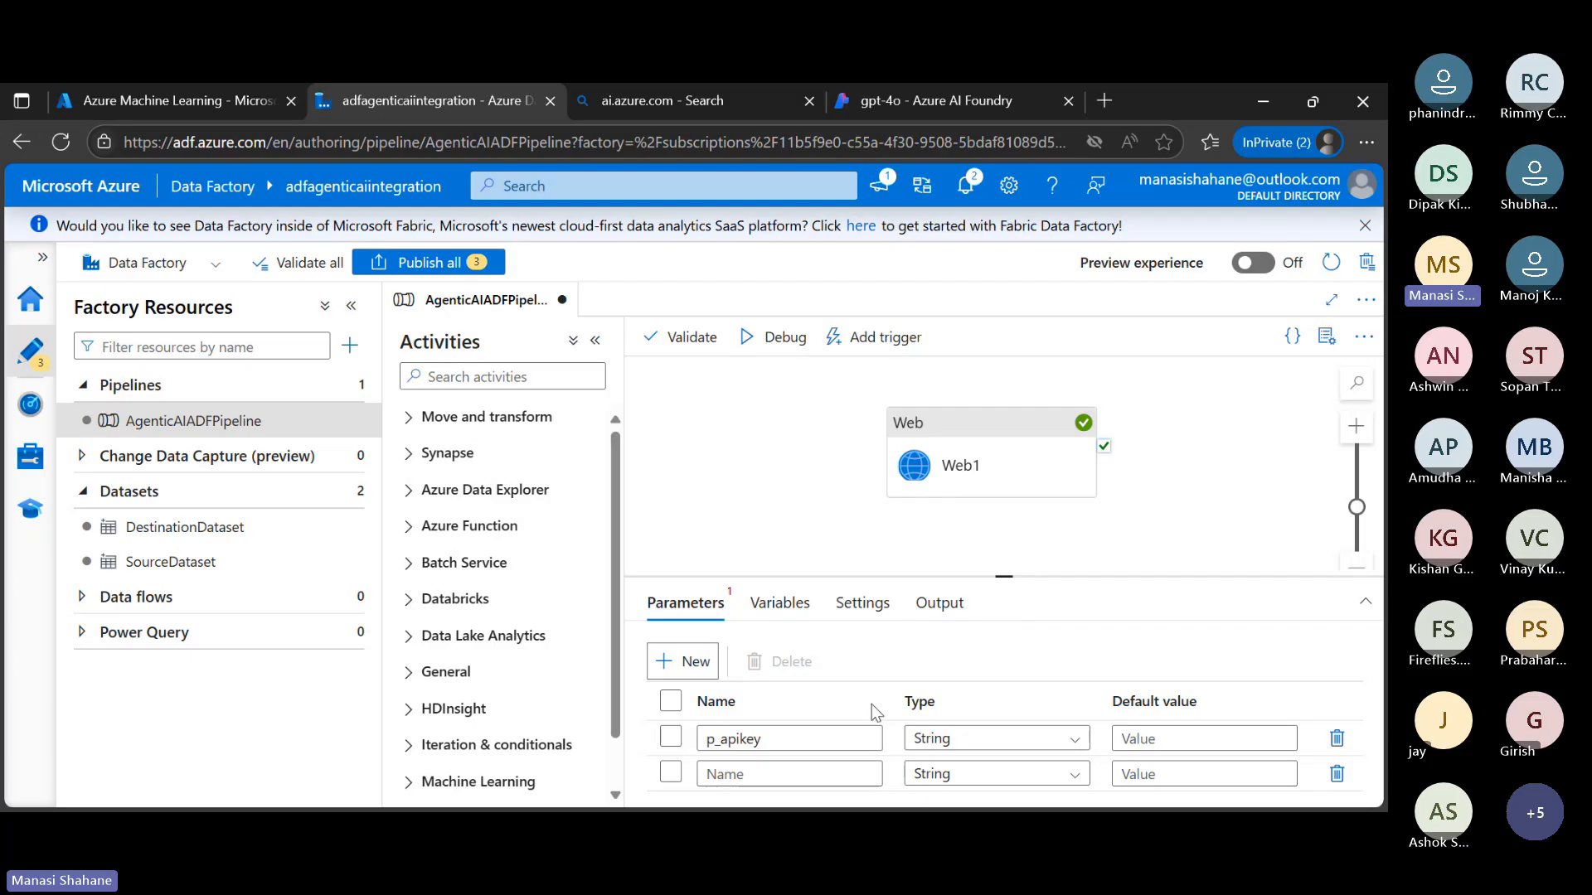
pyautogui.click(779, 784)
pyautogui.write('p')
pyautogui.press('BackSpace')
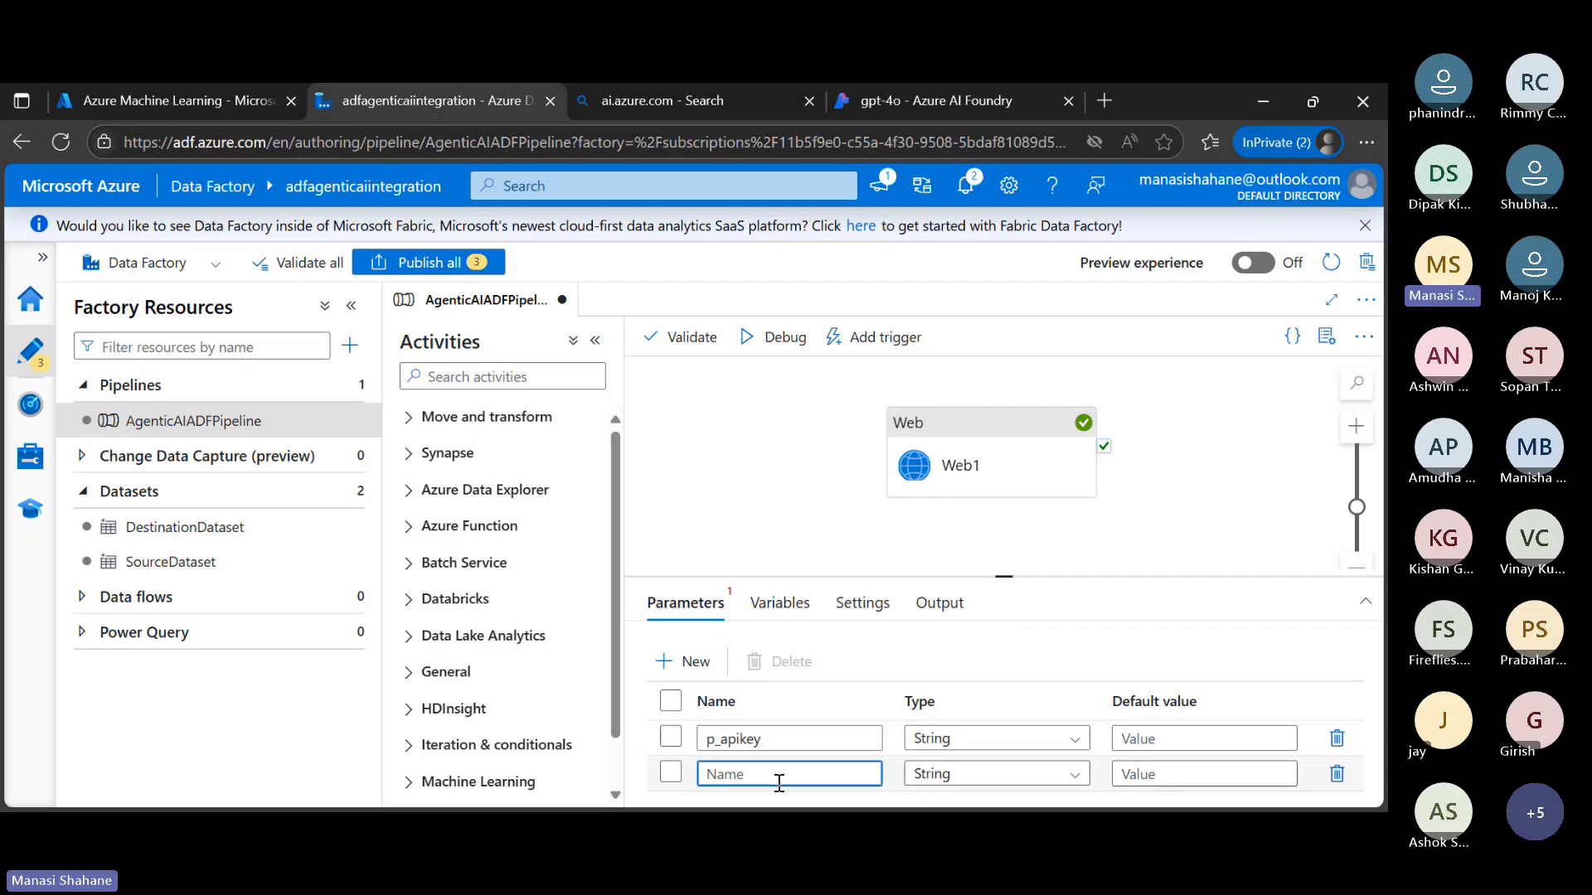
pyautogui.write('p_endpoint')
# Add a third pipeline parameter named p_prompt, undoing the API key pasted into its name field
pyautogui.click(688, 661)
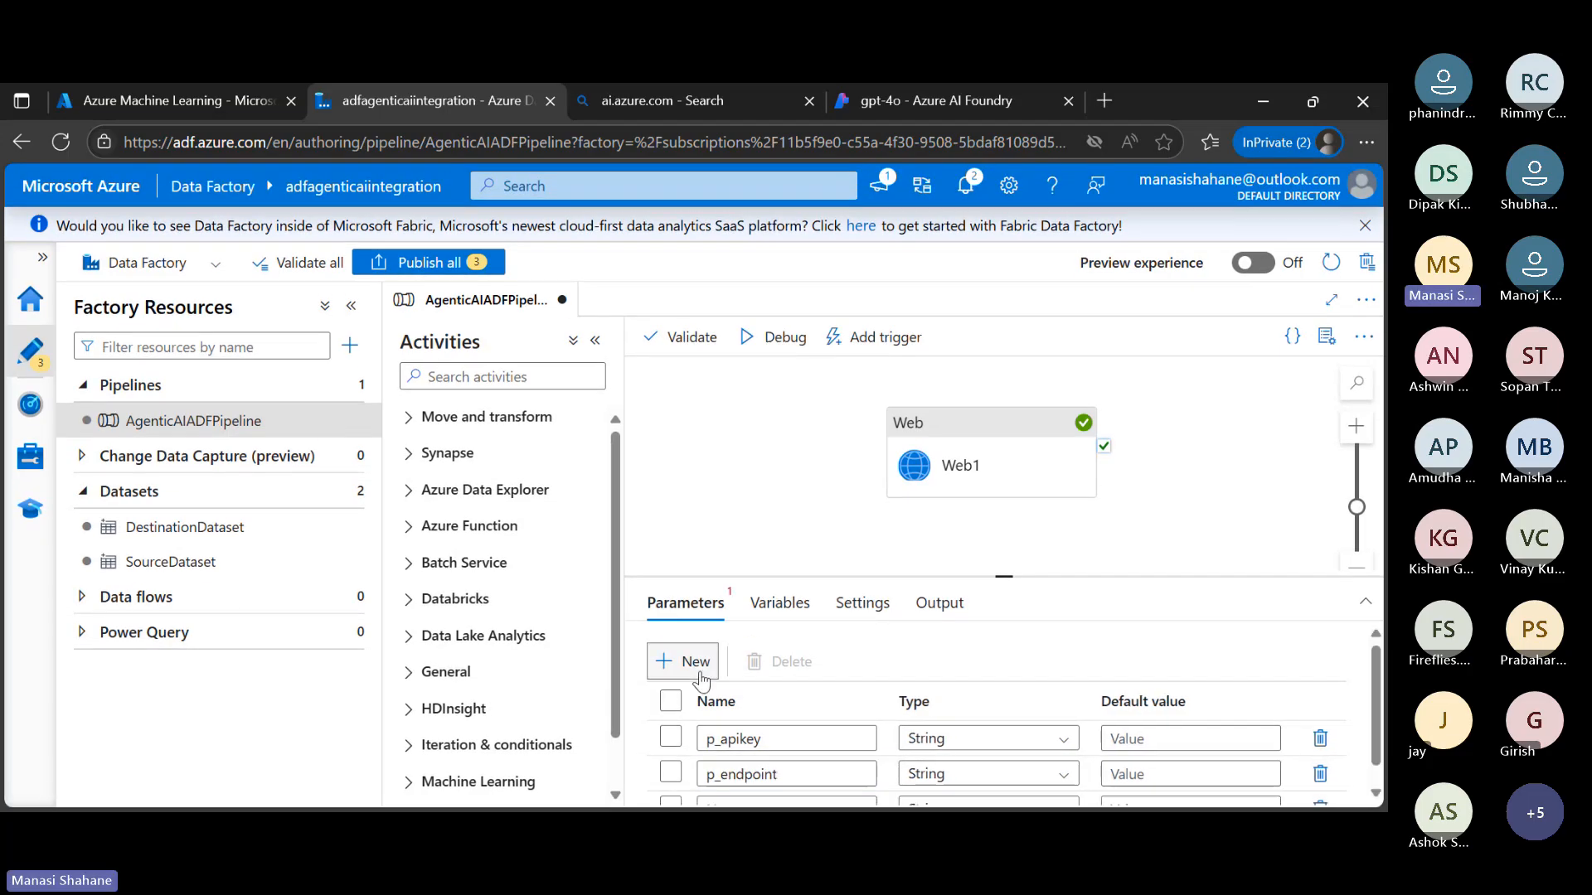
pyautogui.scroll(-1, 788, 736)
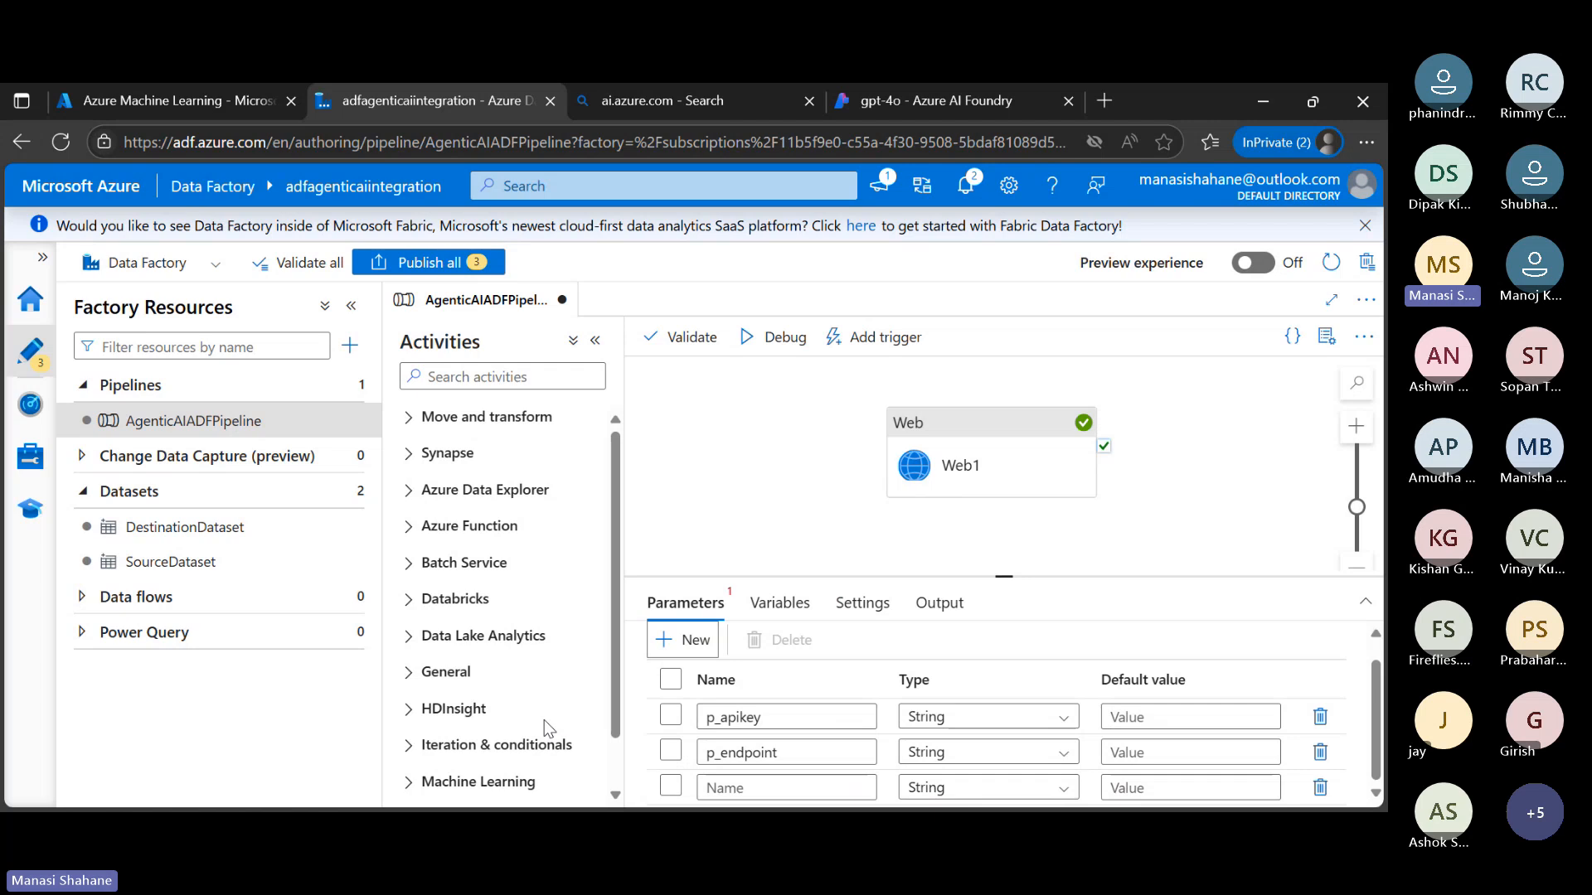
pyautogui.click(819, 785)
pyautogui.hotkey('ctrl', 'v')
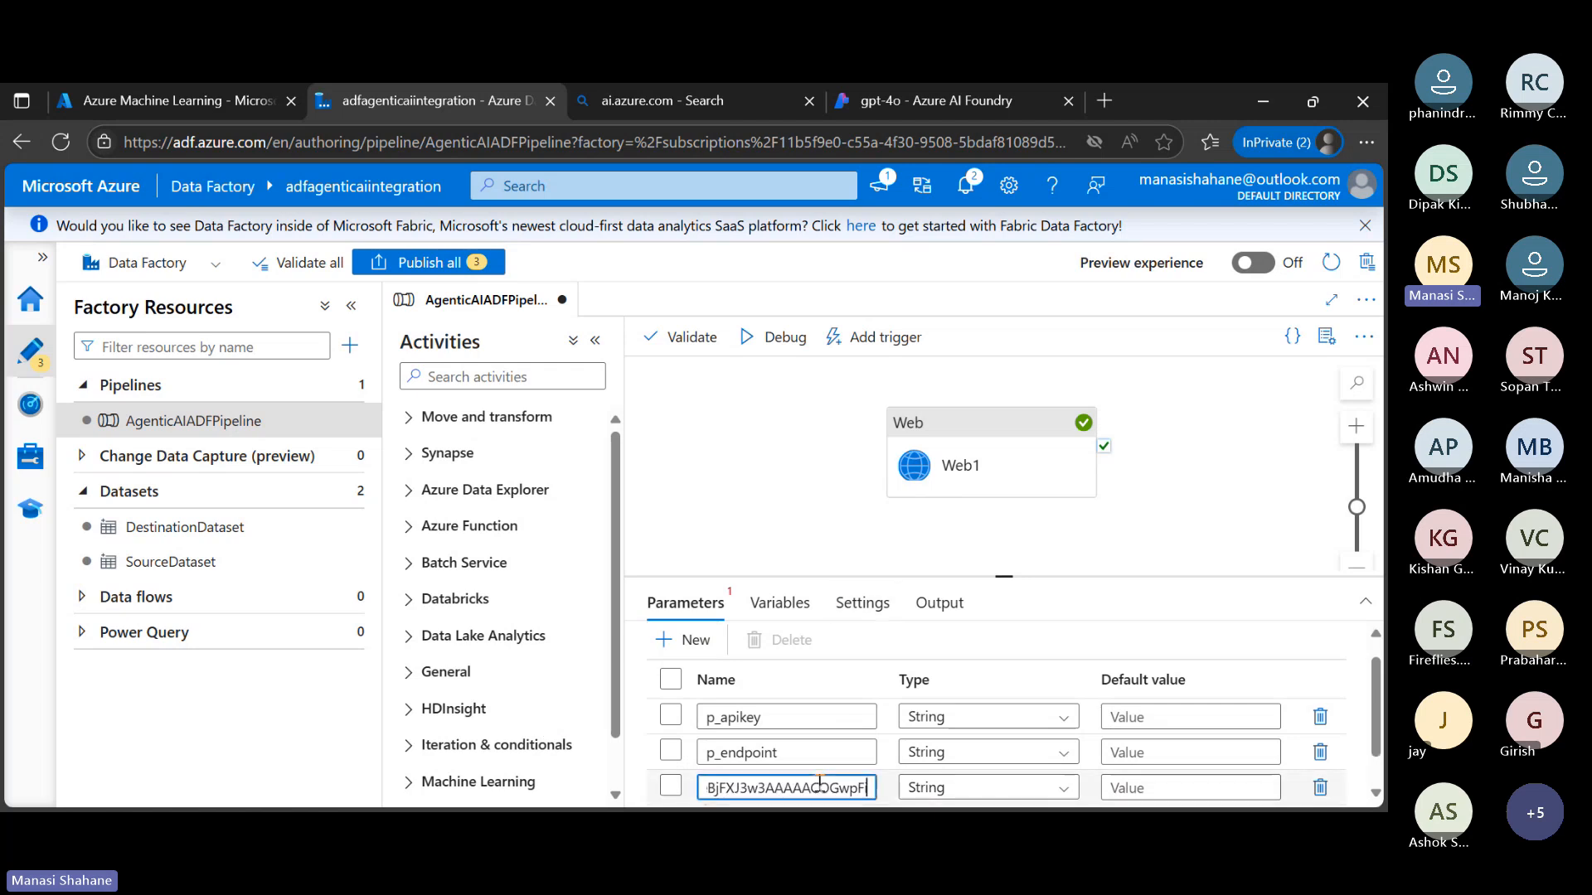
pyautogui.hotkey('ctrl', 'z')
pyautogui.write('p_')
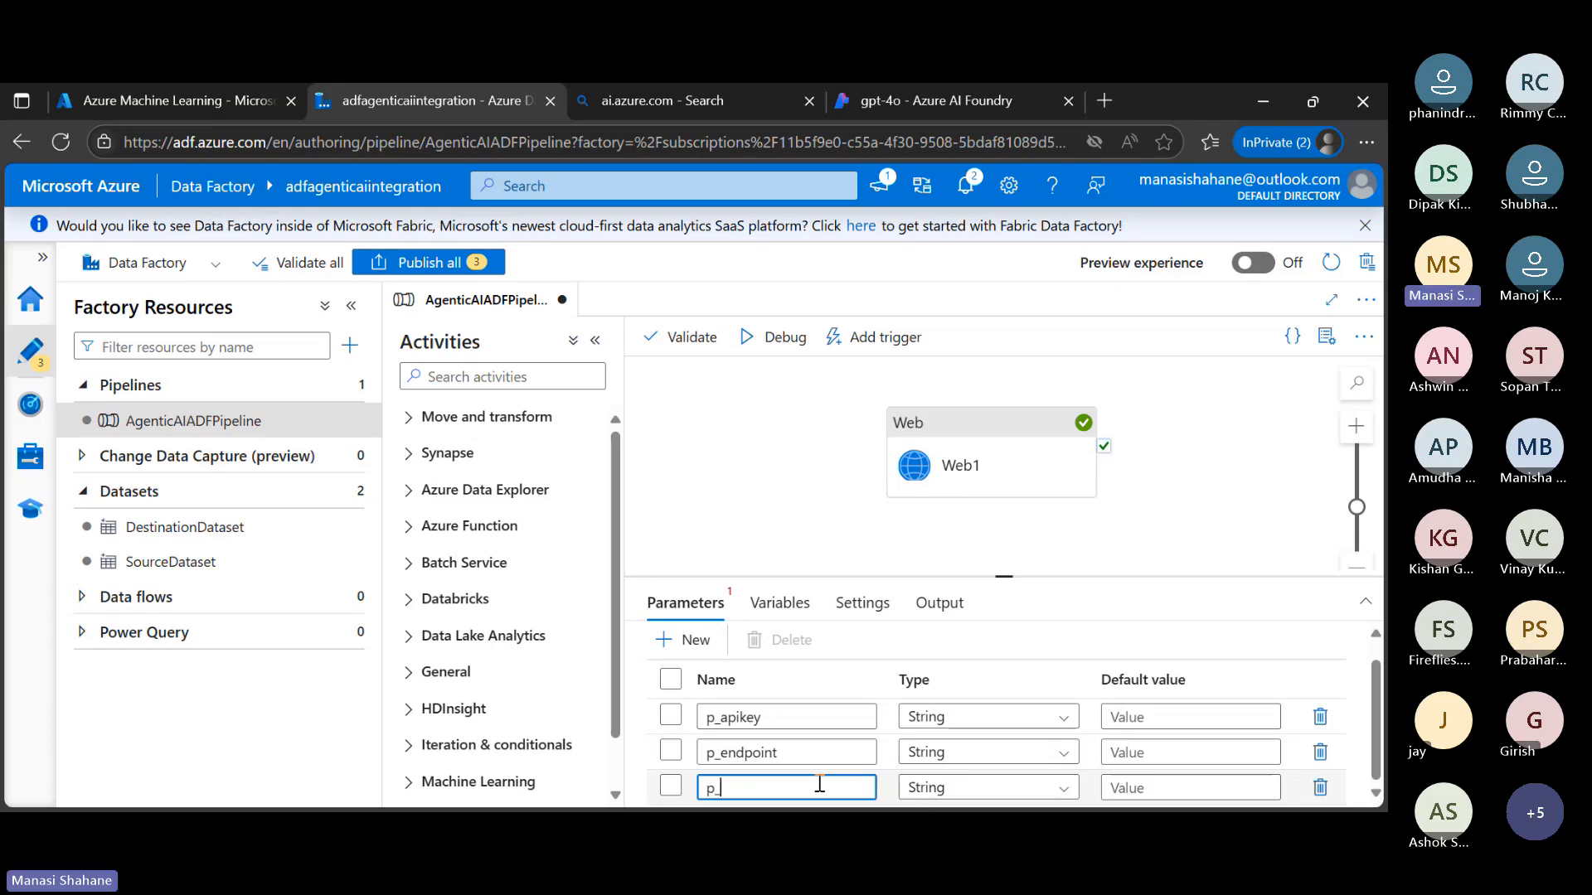
pyautogui.write('prompt')
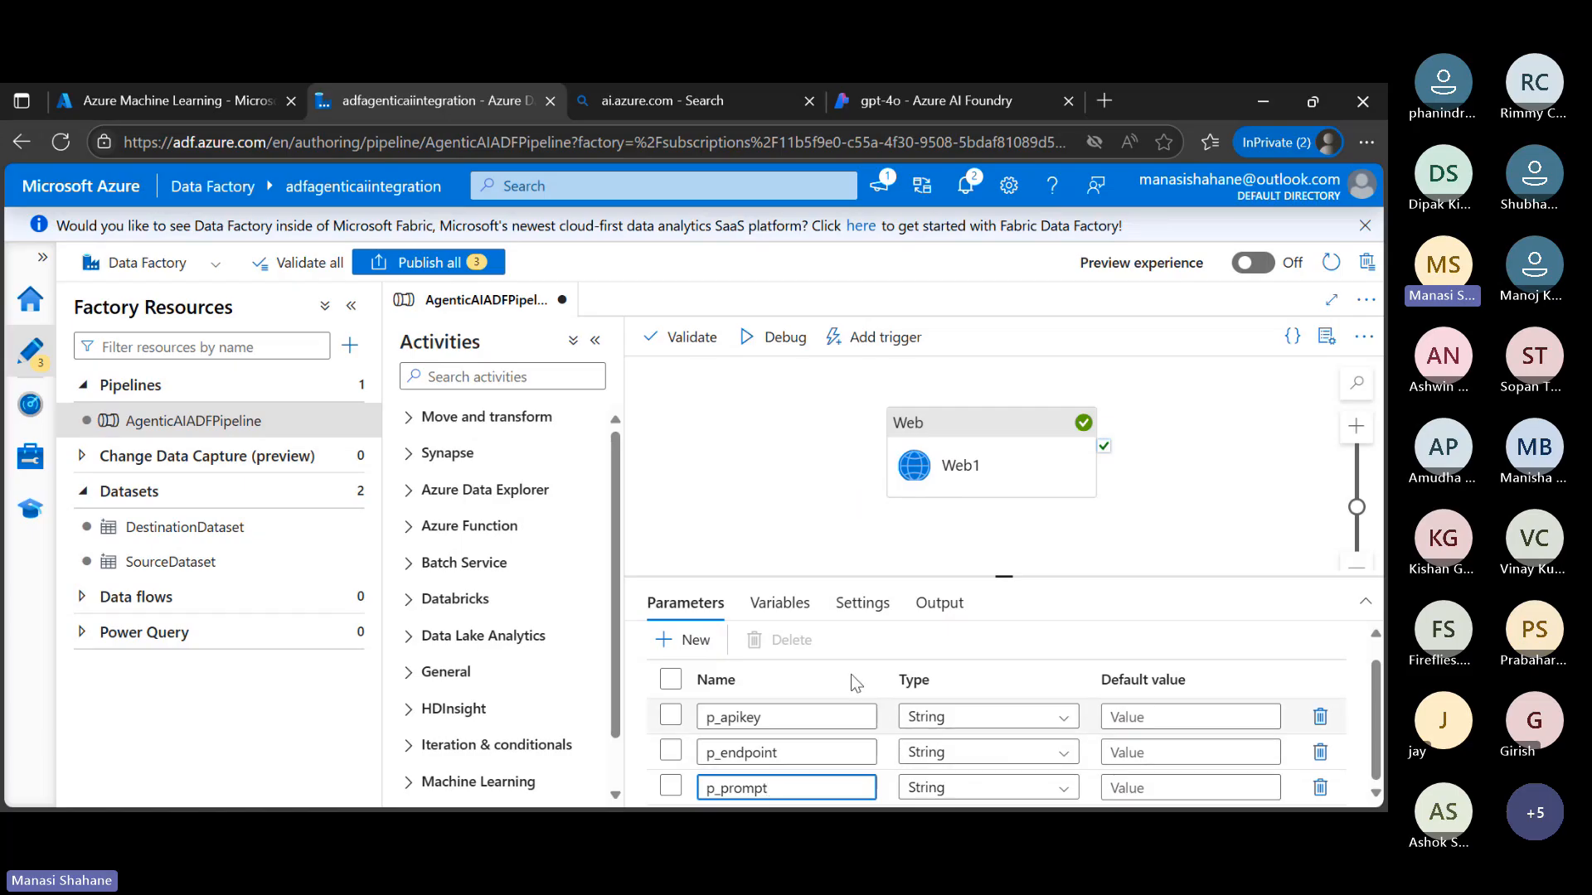
pyautogui.click(1006, 428)
pyautogui.click(1006, 428)
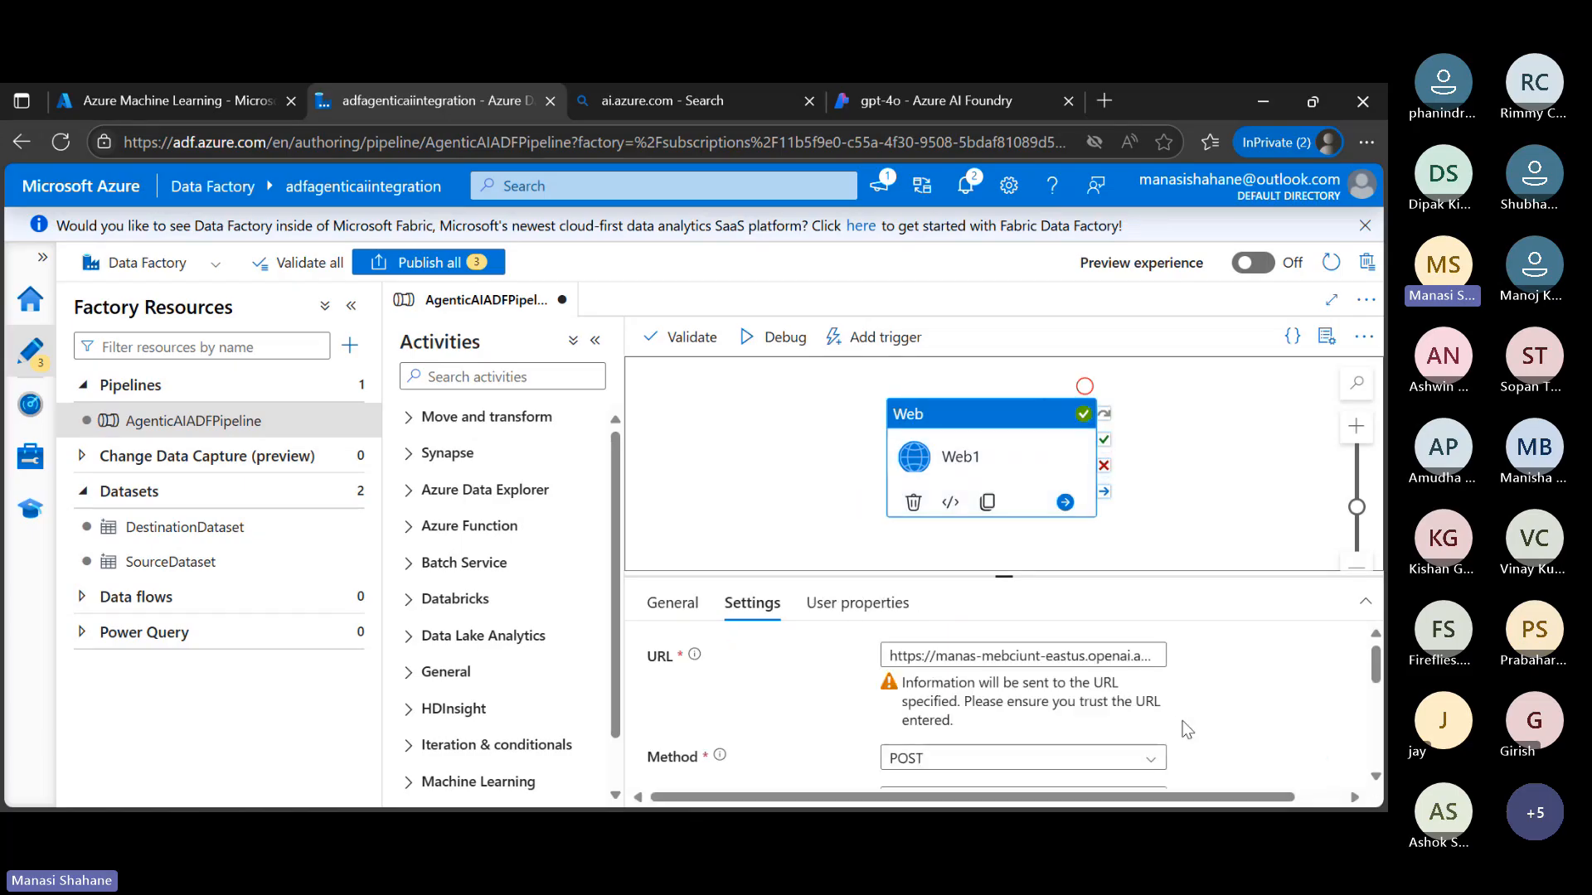
pyautogui.click(1126, 658)
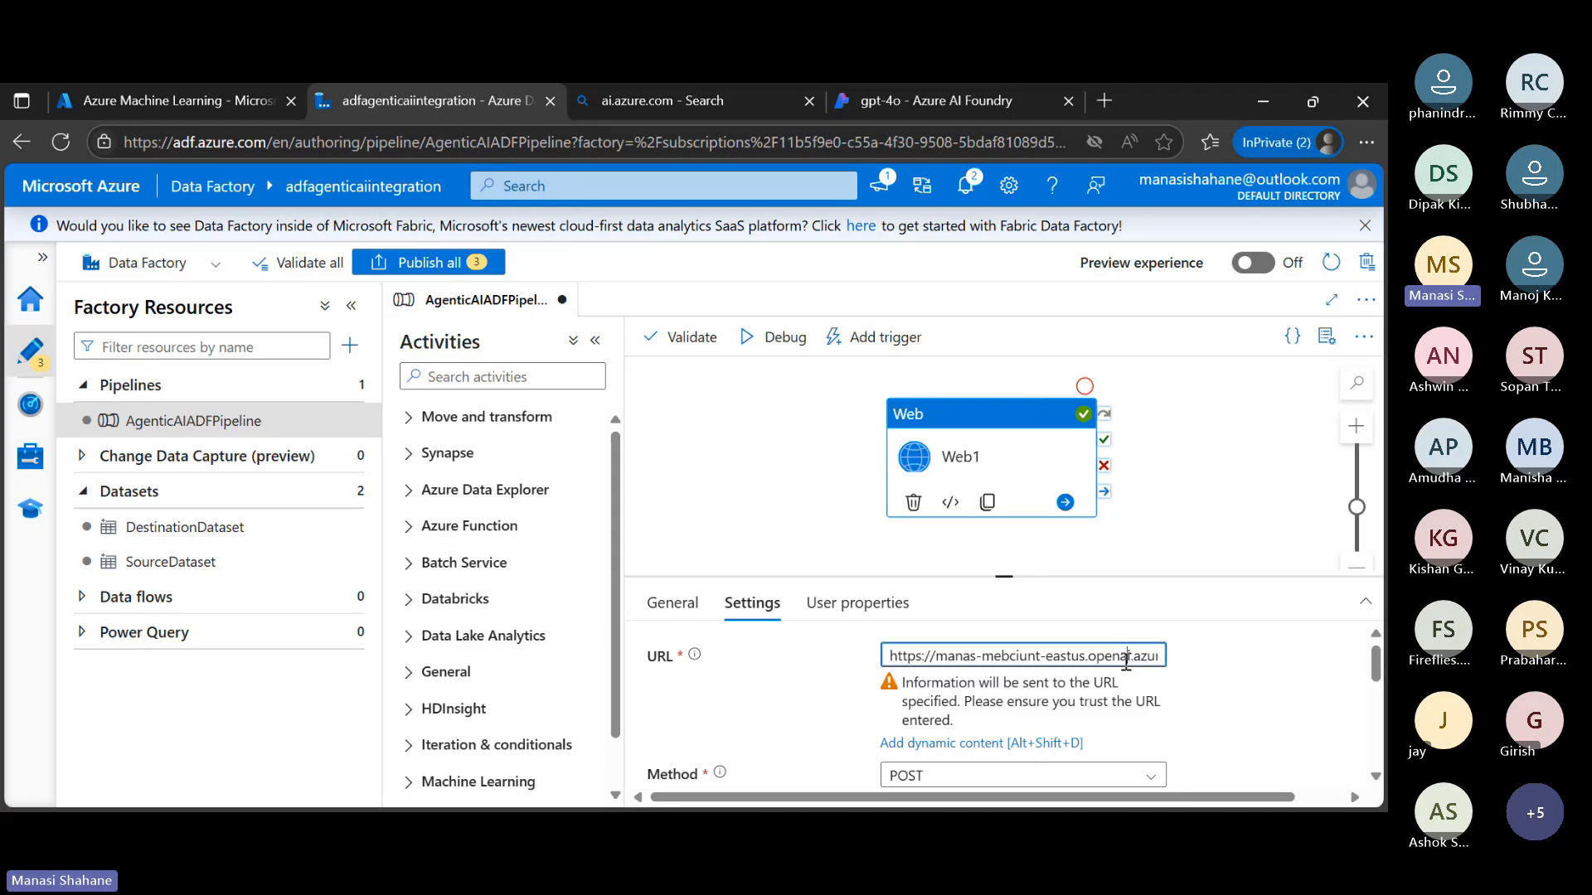
pyautogui.hotkey('ctrl', 'a')
pyautogui.press('BackSpace')
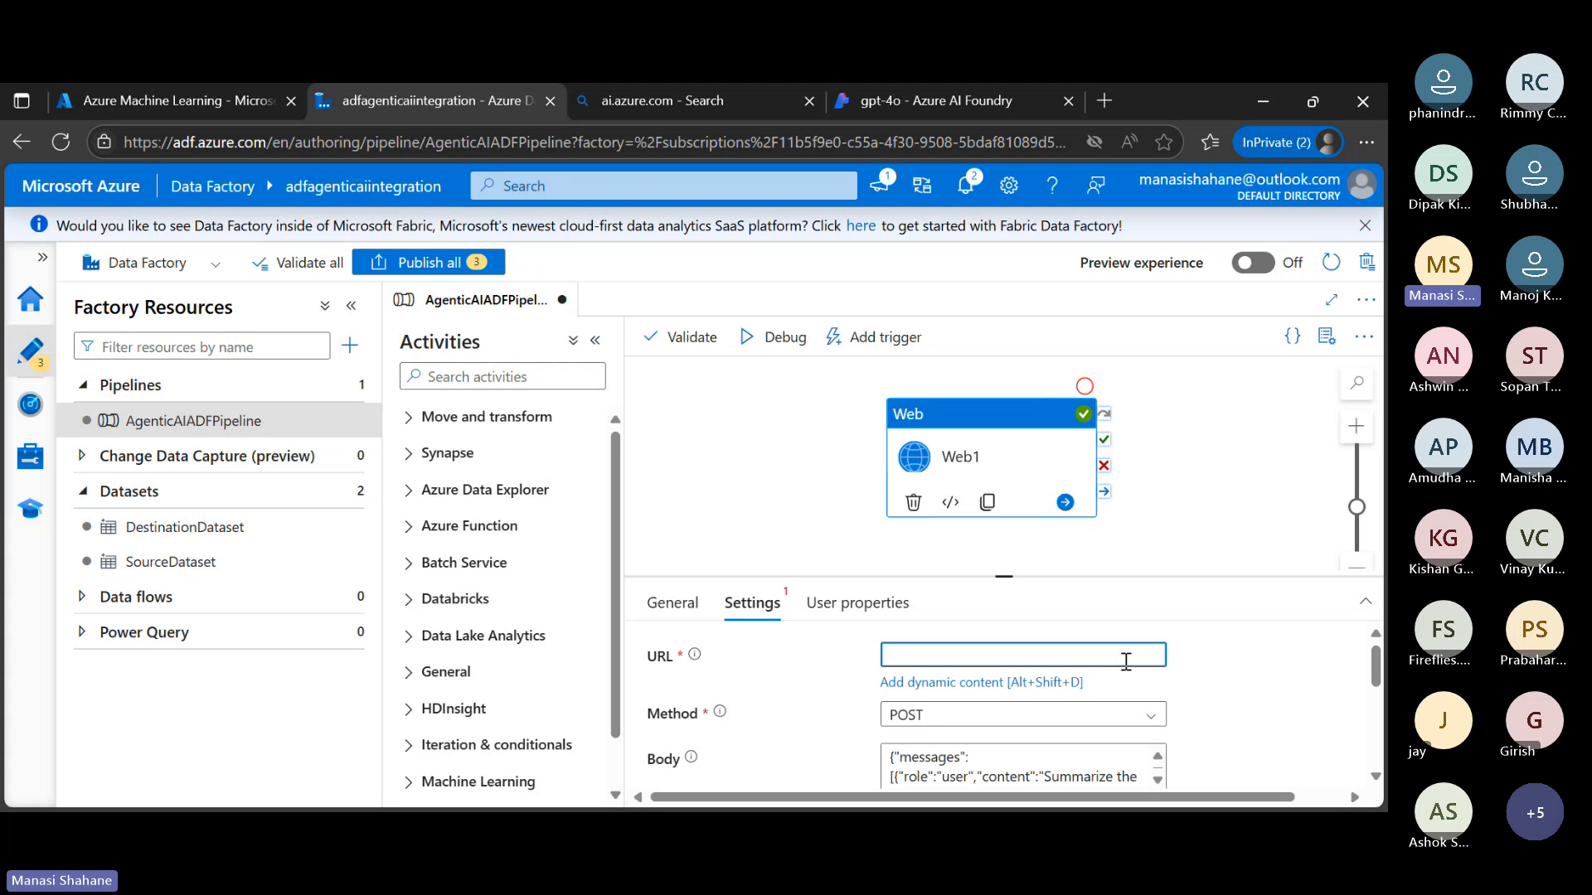
pyautogui.click(981, 683)
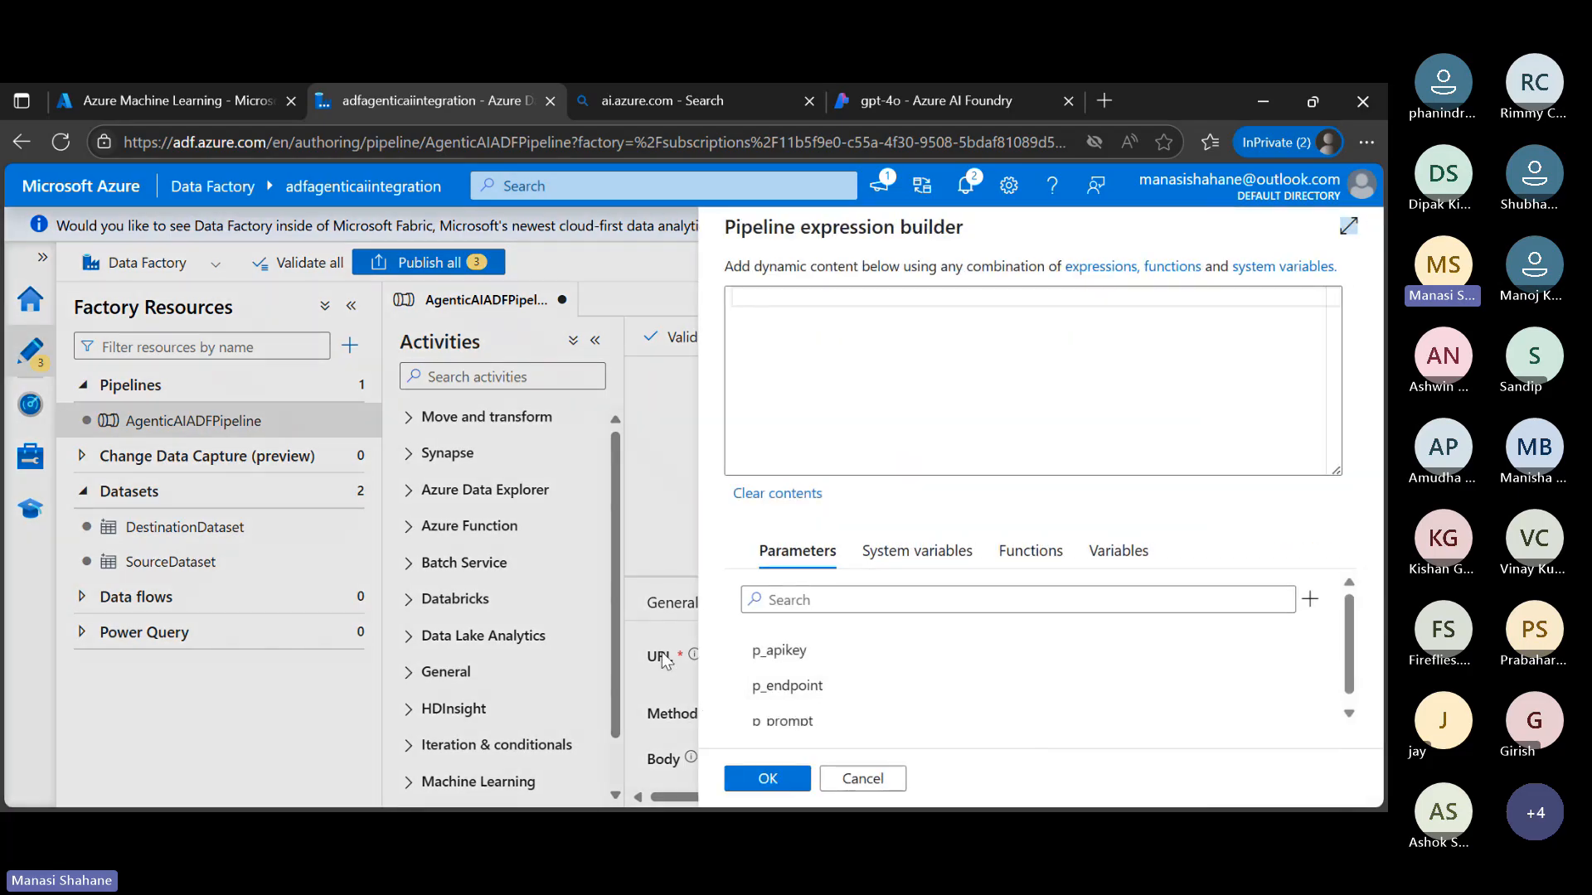
pyautogui.click(812, 687)
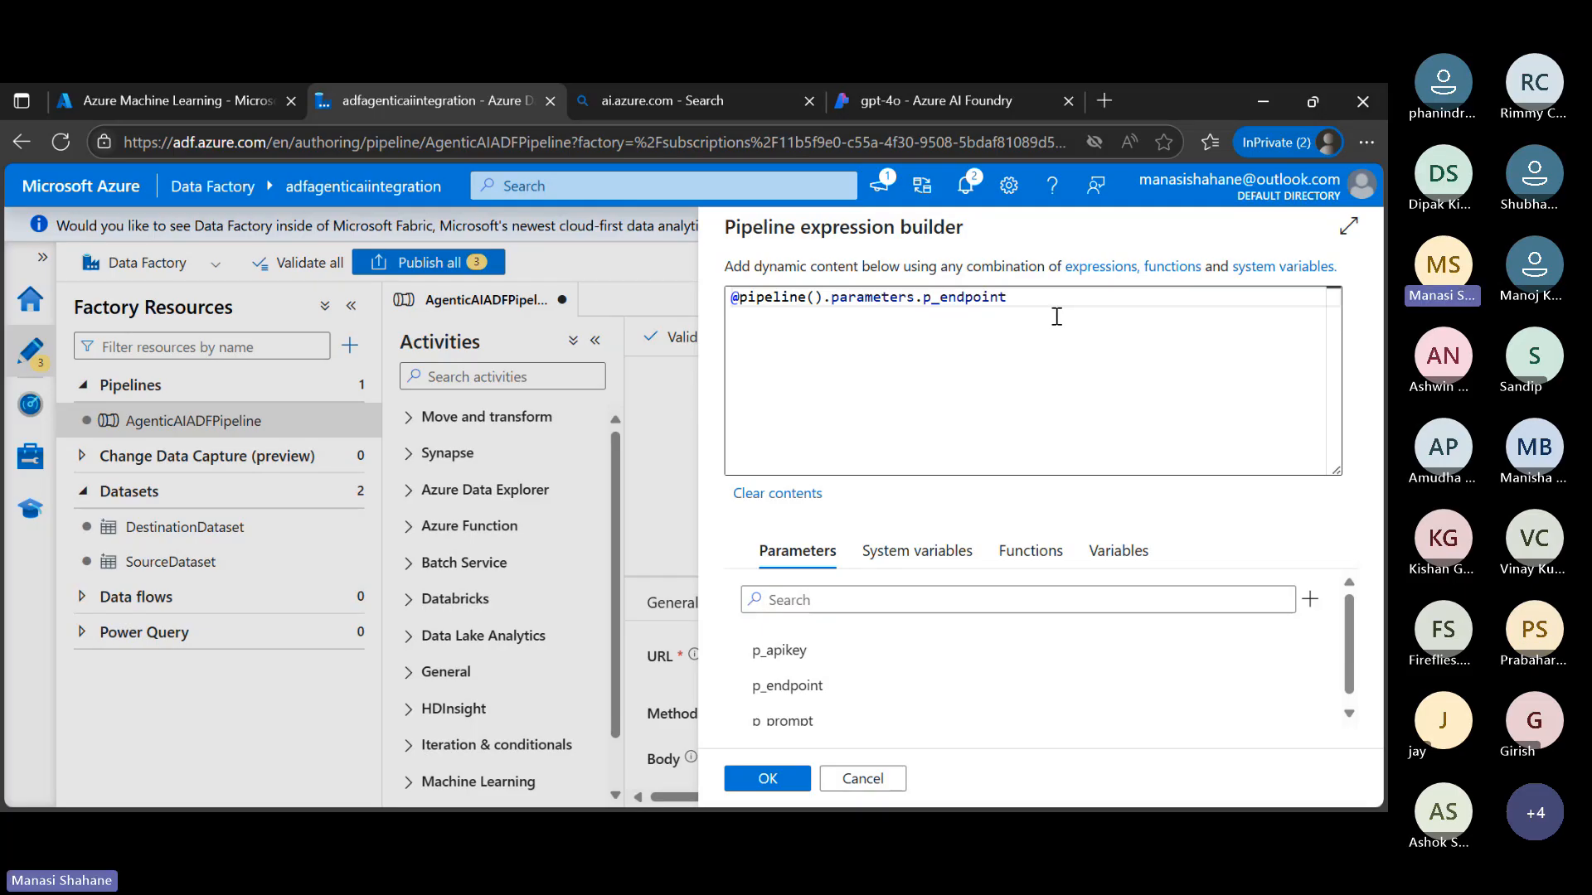
pyautogui.click(794, 781)
pyautogui.scroll(-3, 1028, 704)
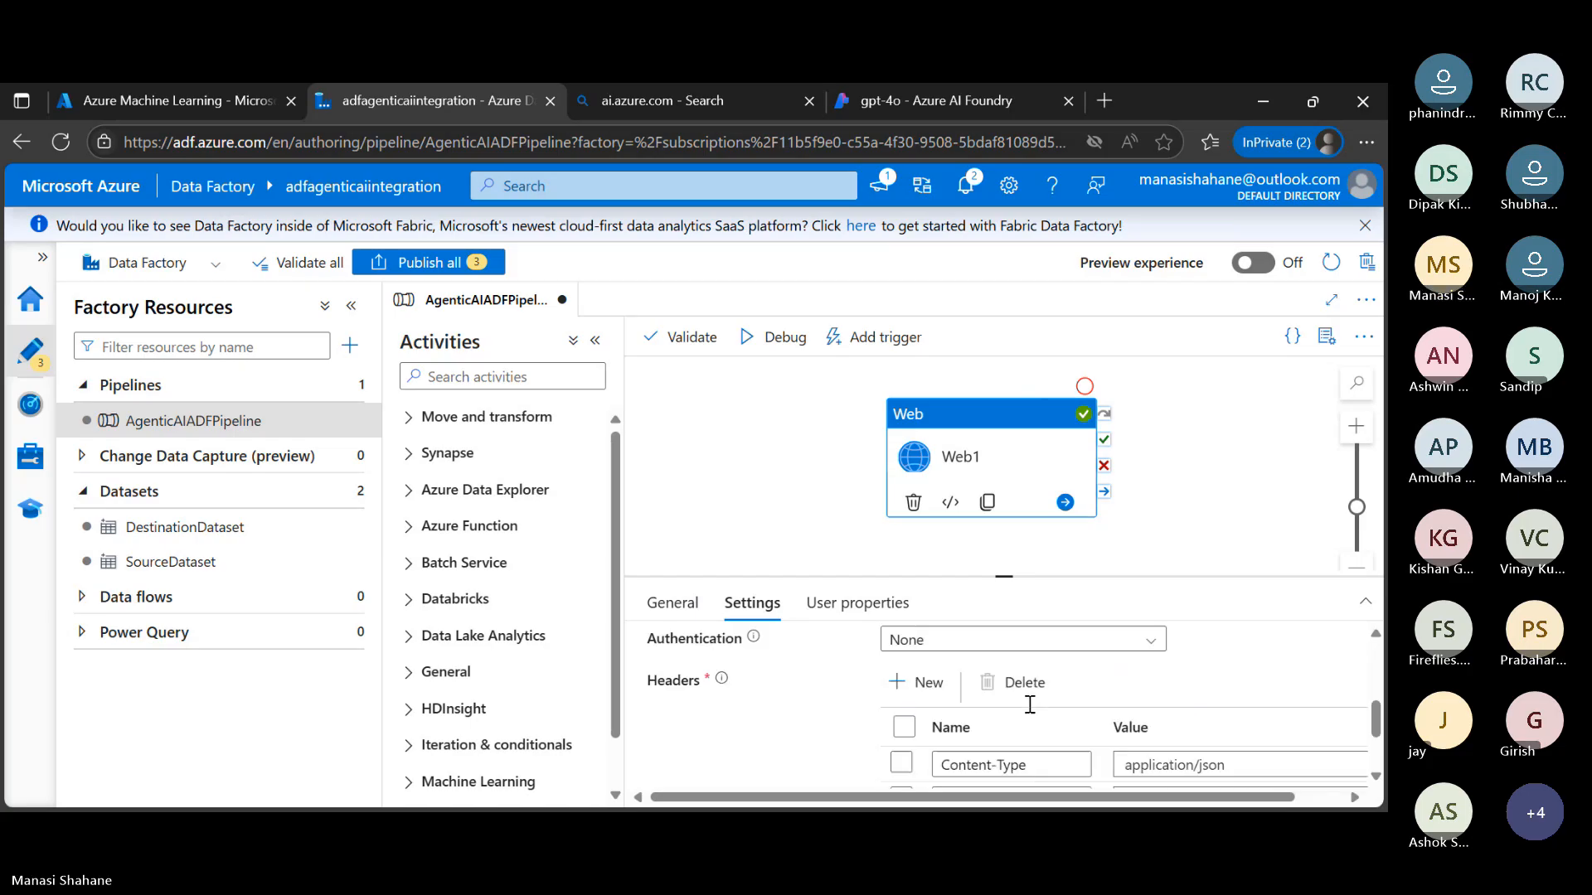
# Replace the Web1 activity's body with JSON whose user content is @{pipeline().parameters.p_prompt} and whose max_tokens is 200
pyautogui.scroll(1, 1028, 704)
pyautogui.click(1049, 664)
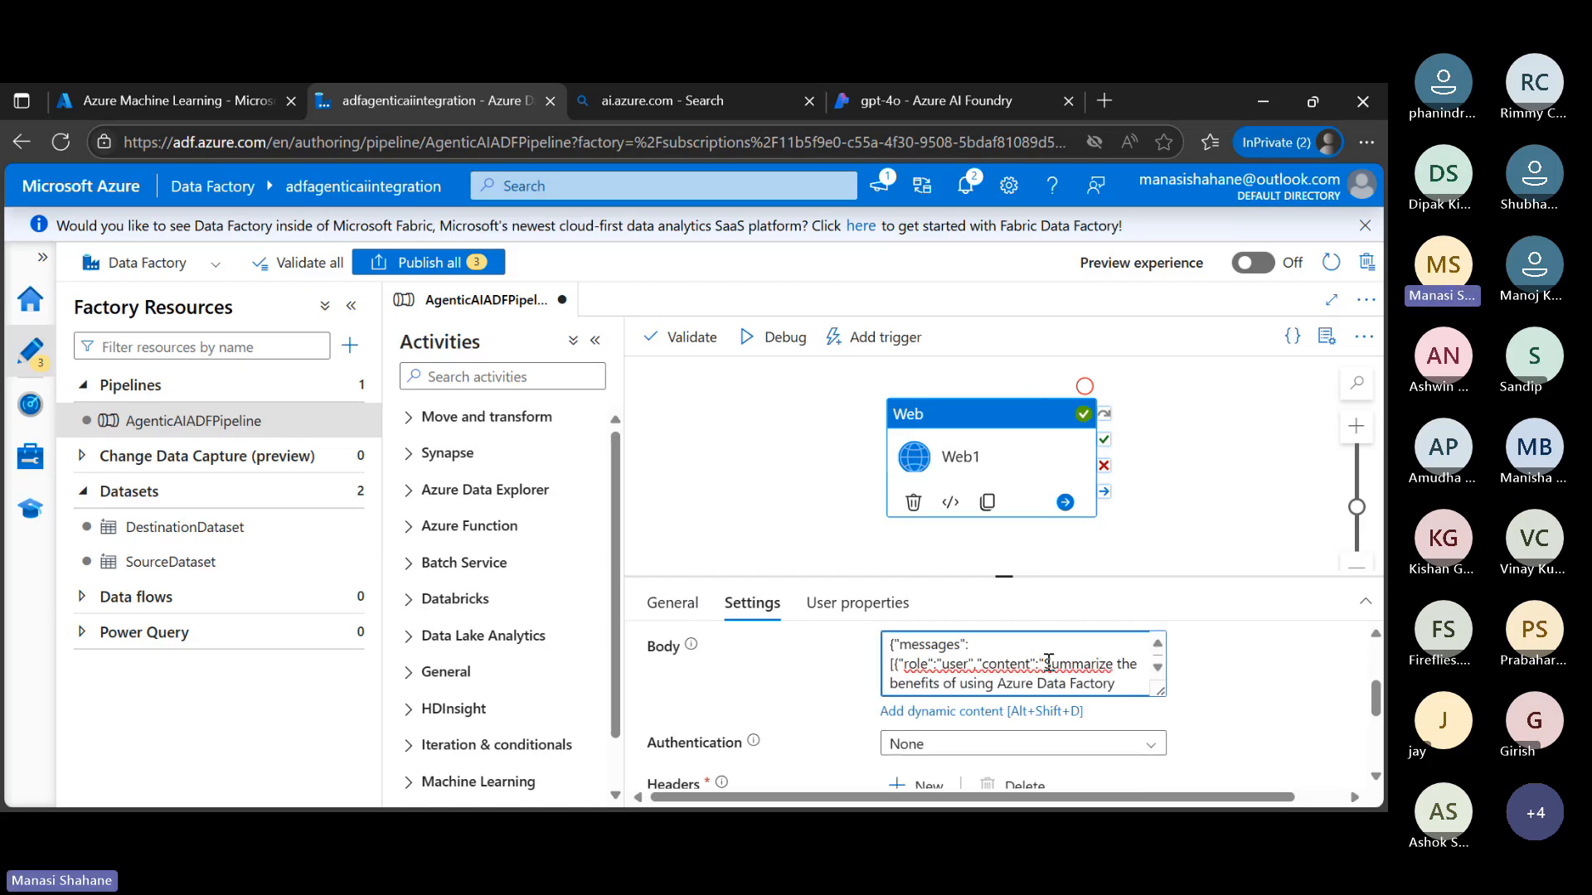
pyautogui.hotkey('ctrl', 'a')
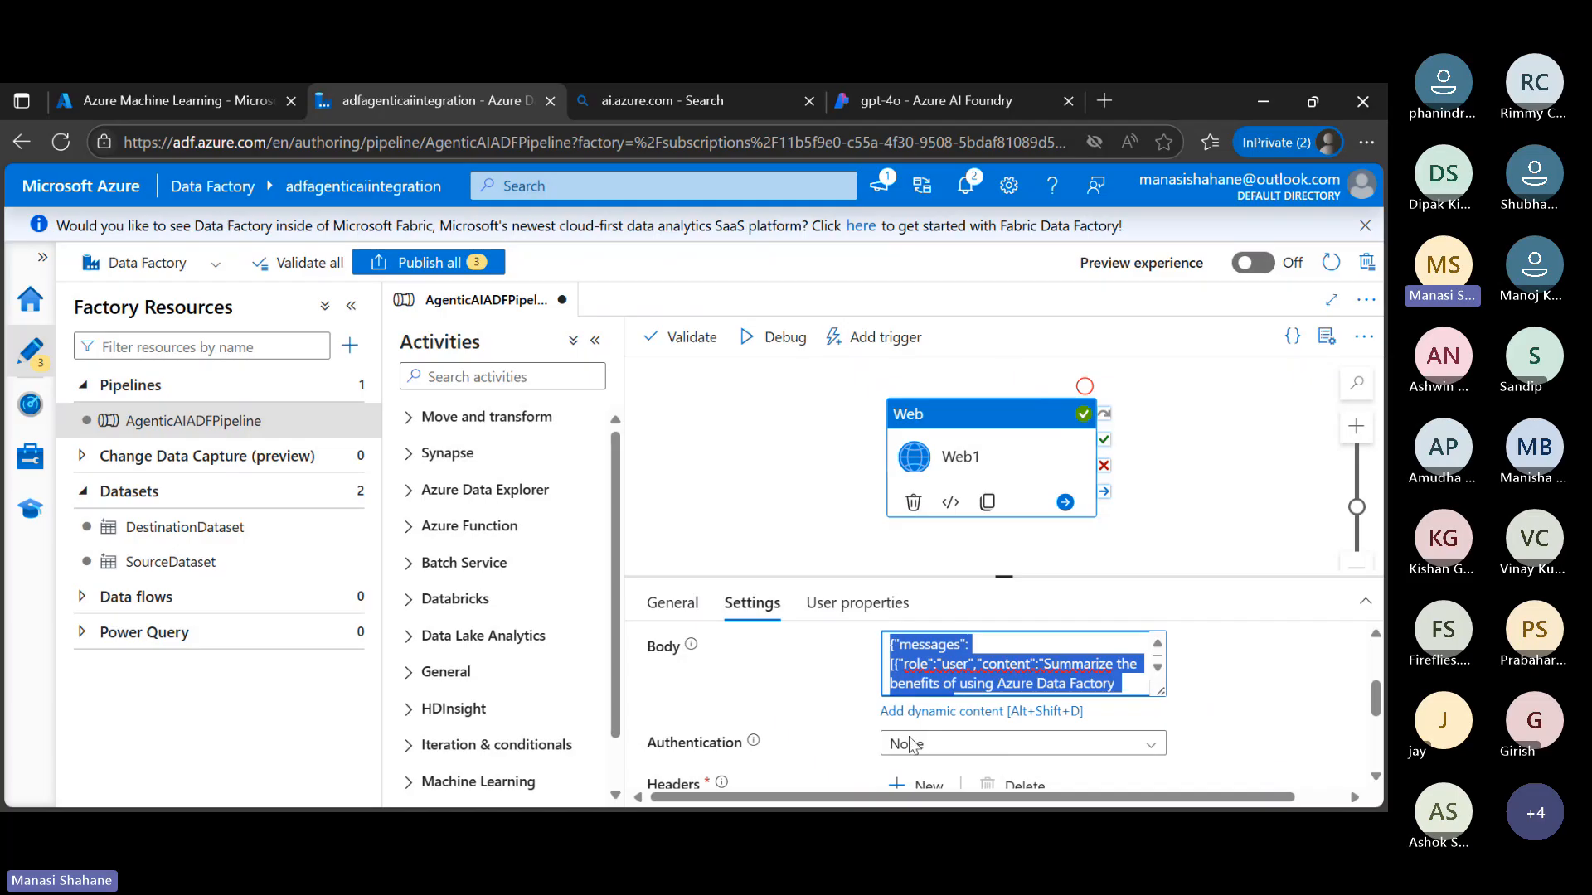
pyautogui.hotkey('alt', 'Tab')
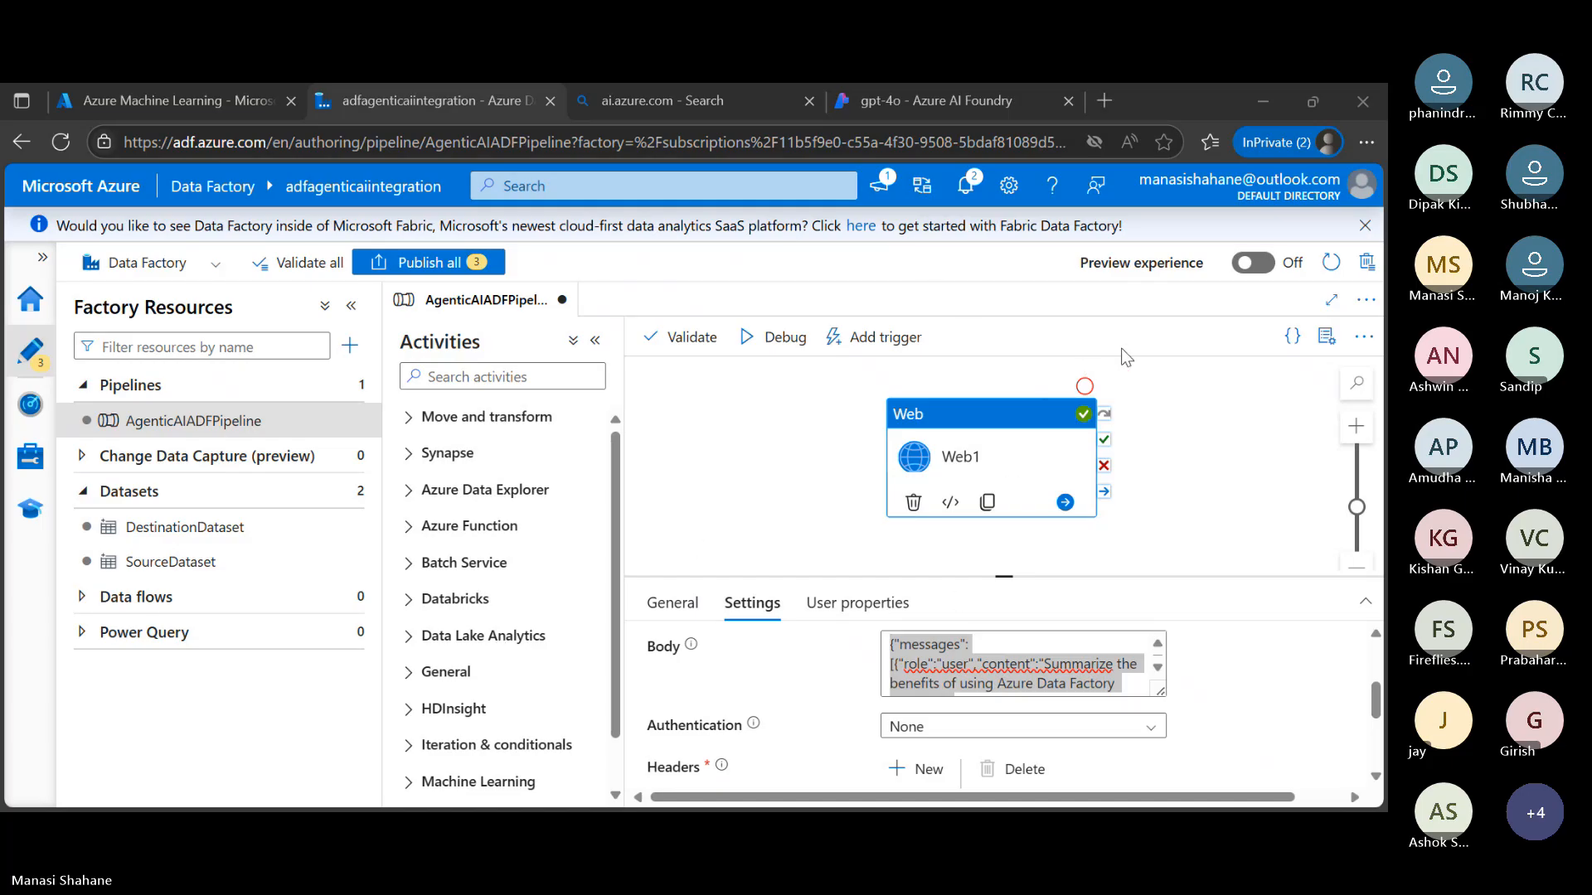
pyautogui.hotkey('alt', 'Tab')
pyautogui.hotkey('ctrl', 'v')
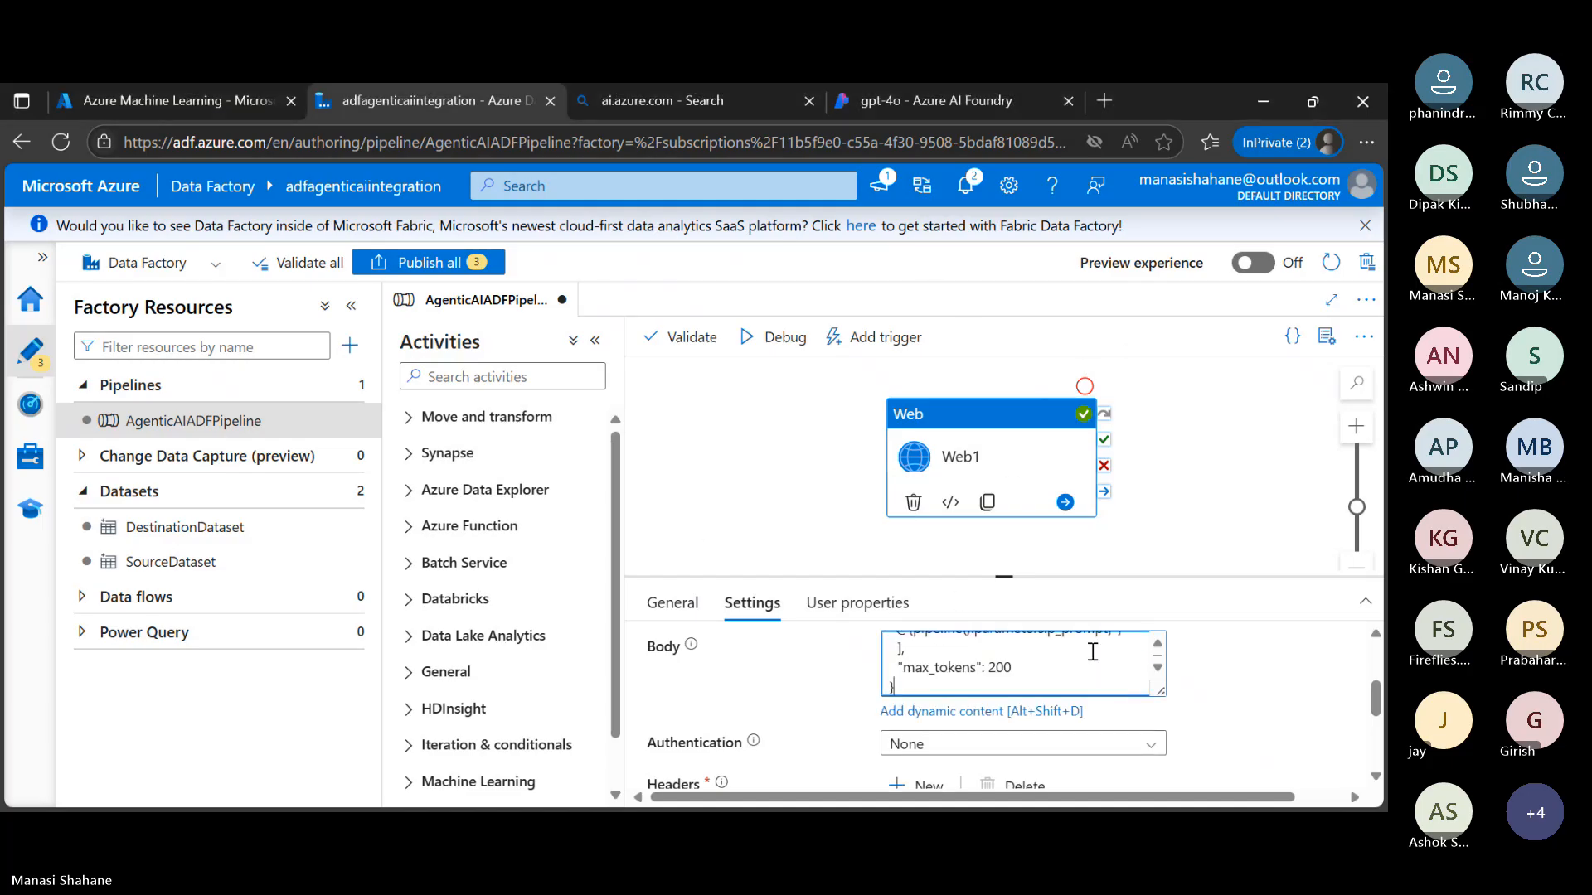
pyautogui.scroll(3, 1026, 670)
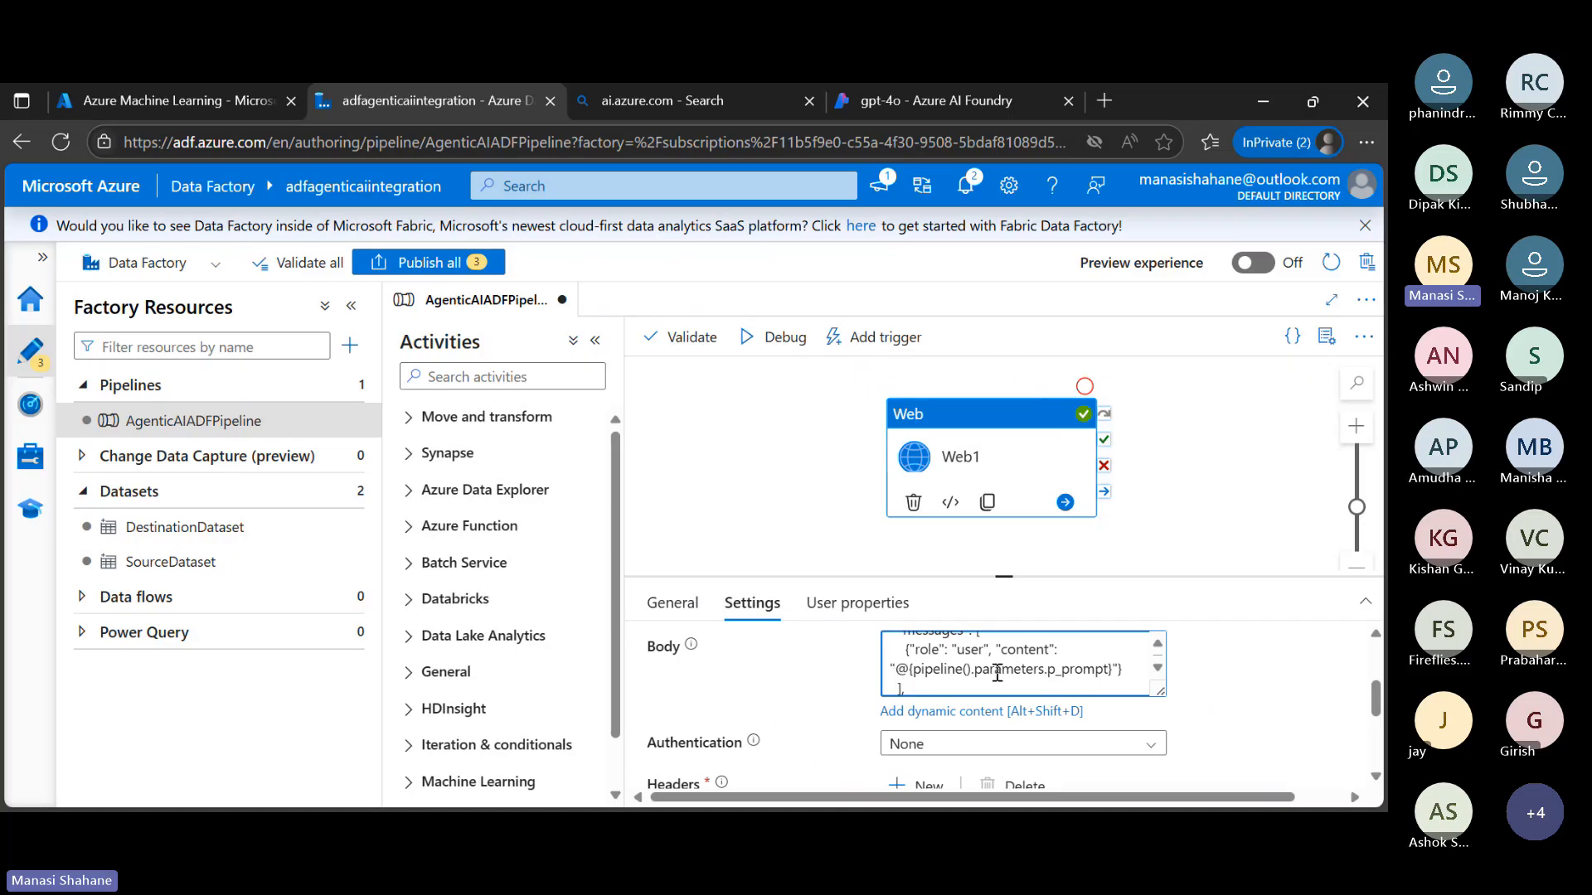
pyautogui.scroll(-4, 1164, 716)
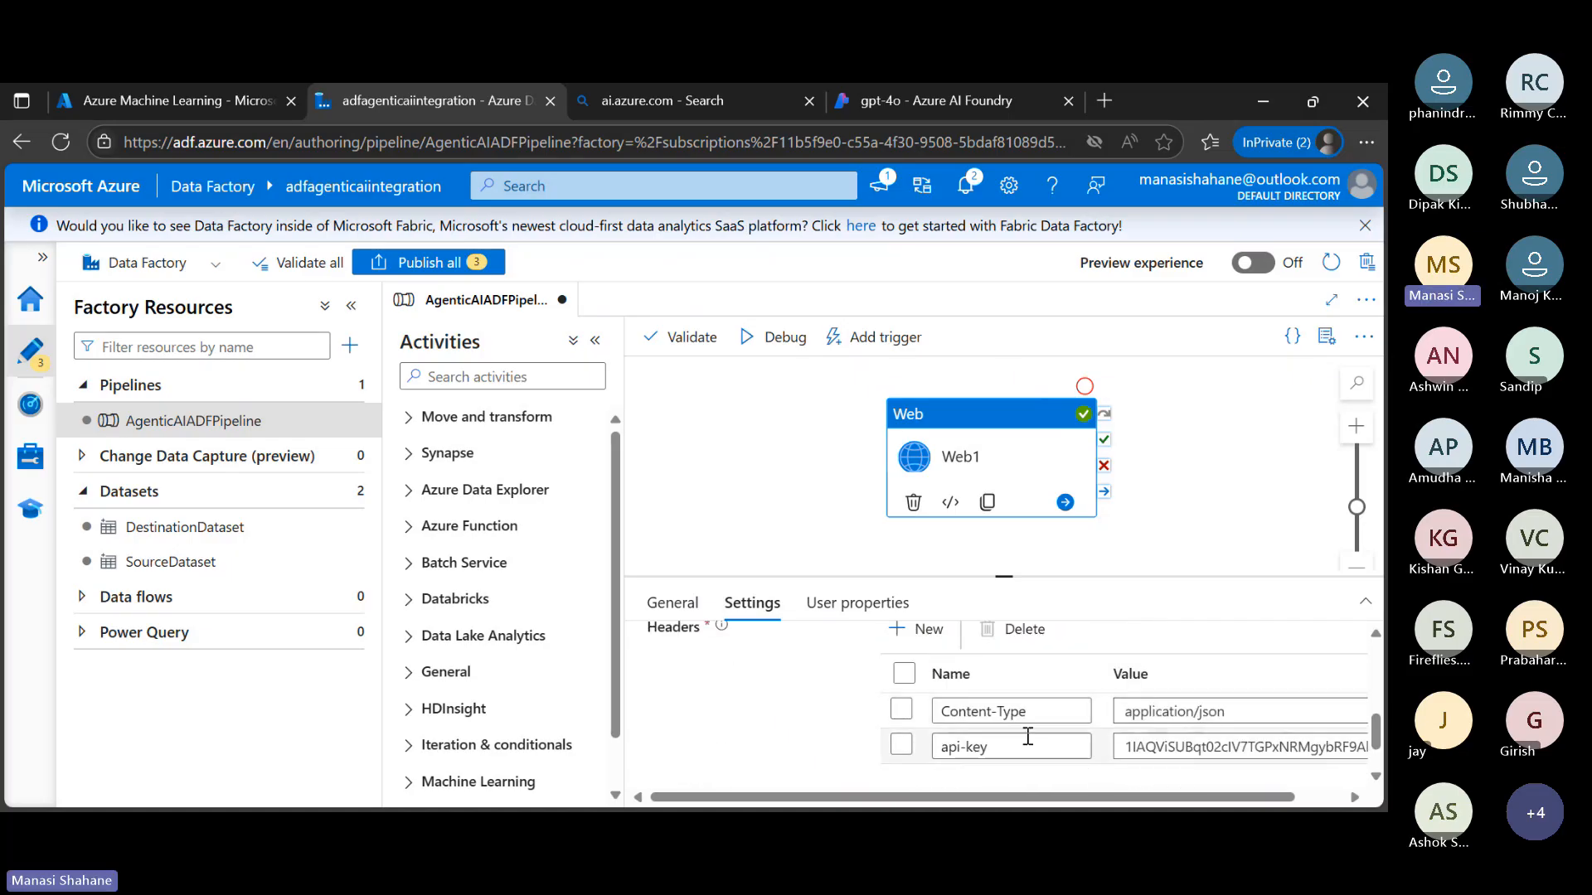
pyautogui.click(1182, 742)
pyautogui.hotkey('ctrl', 'a')
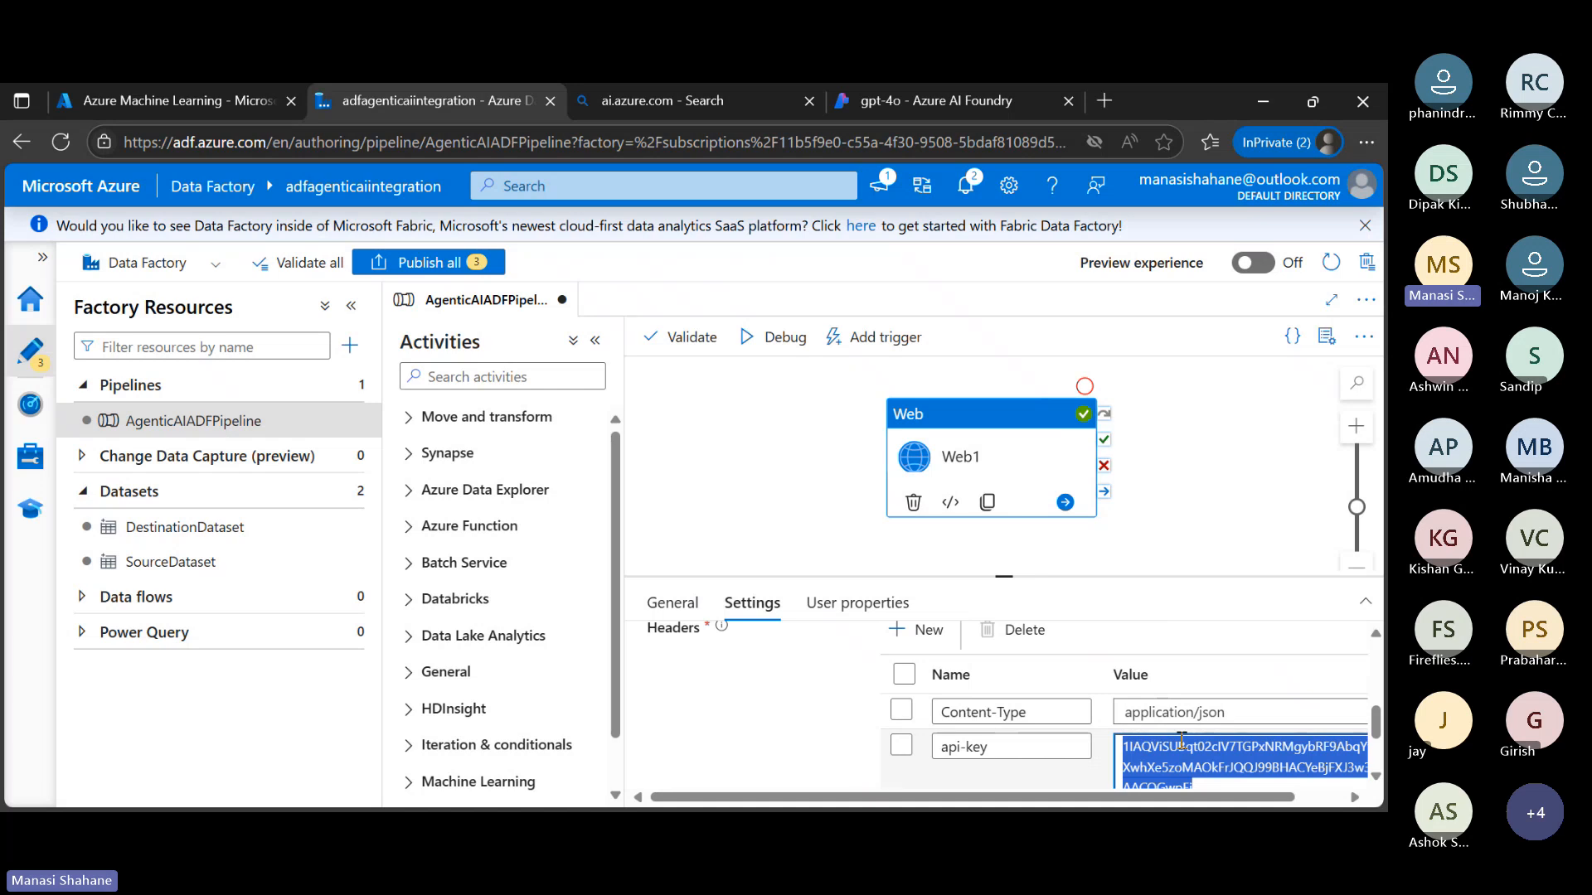
pyautogui.press('BackSpace')
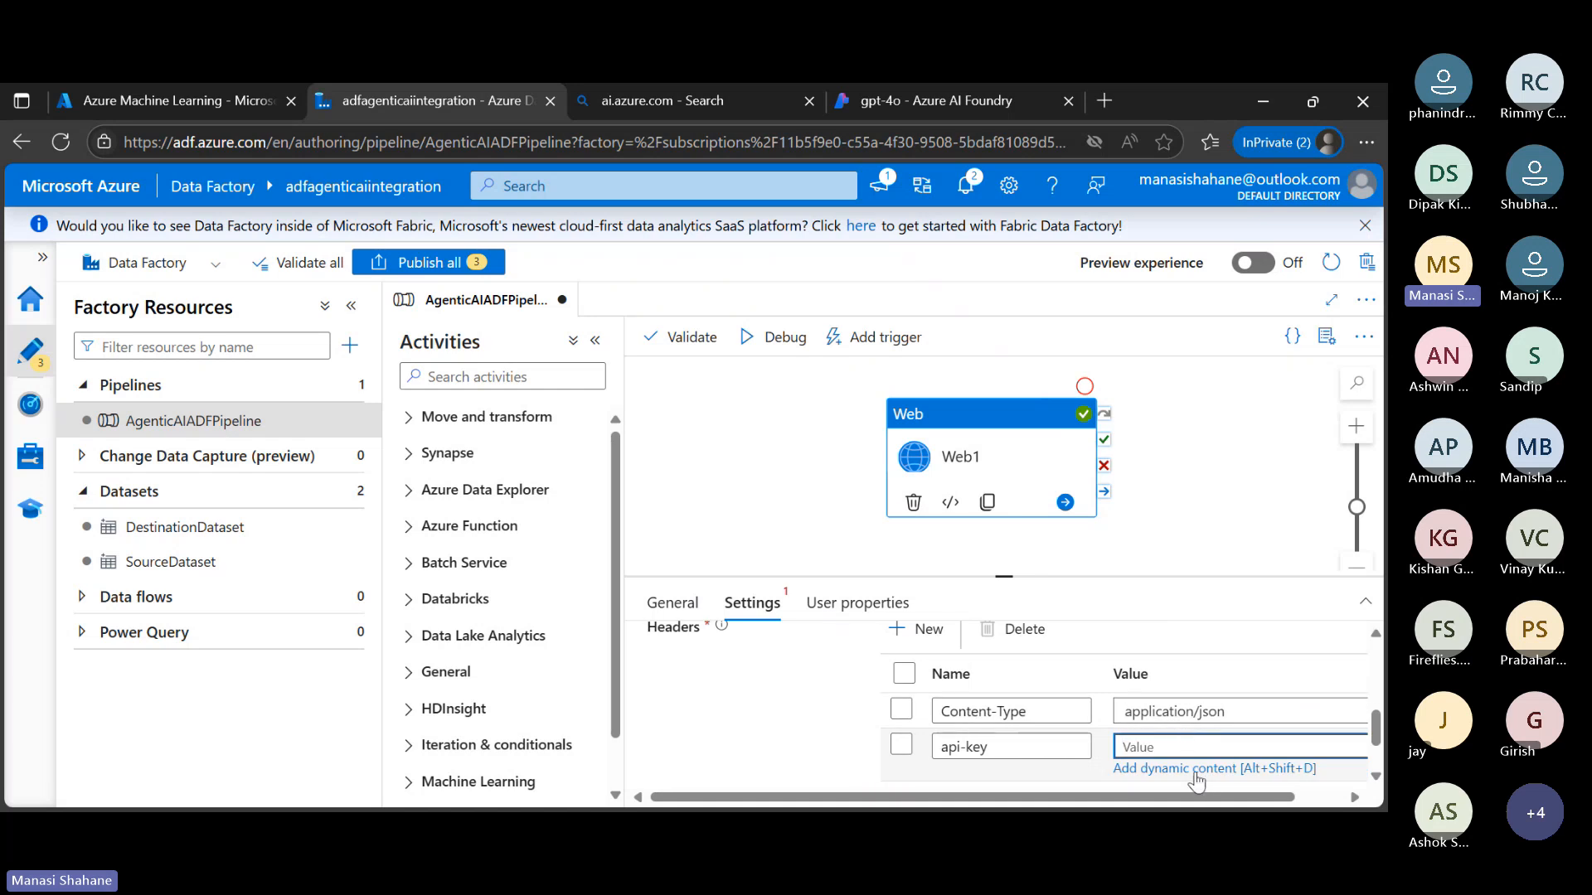
pyautogui.click(1195, 770)
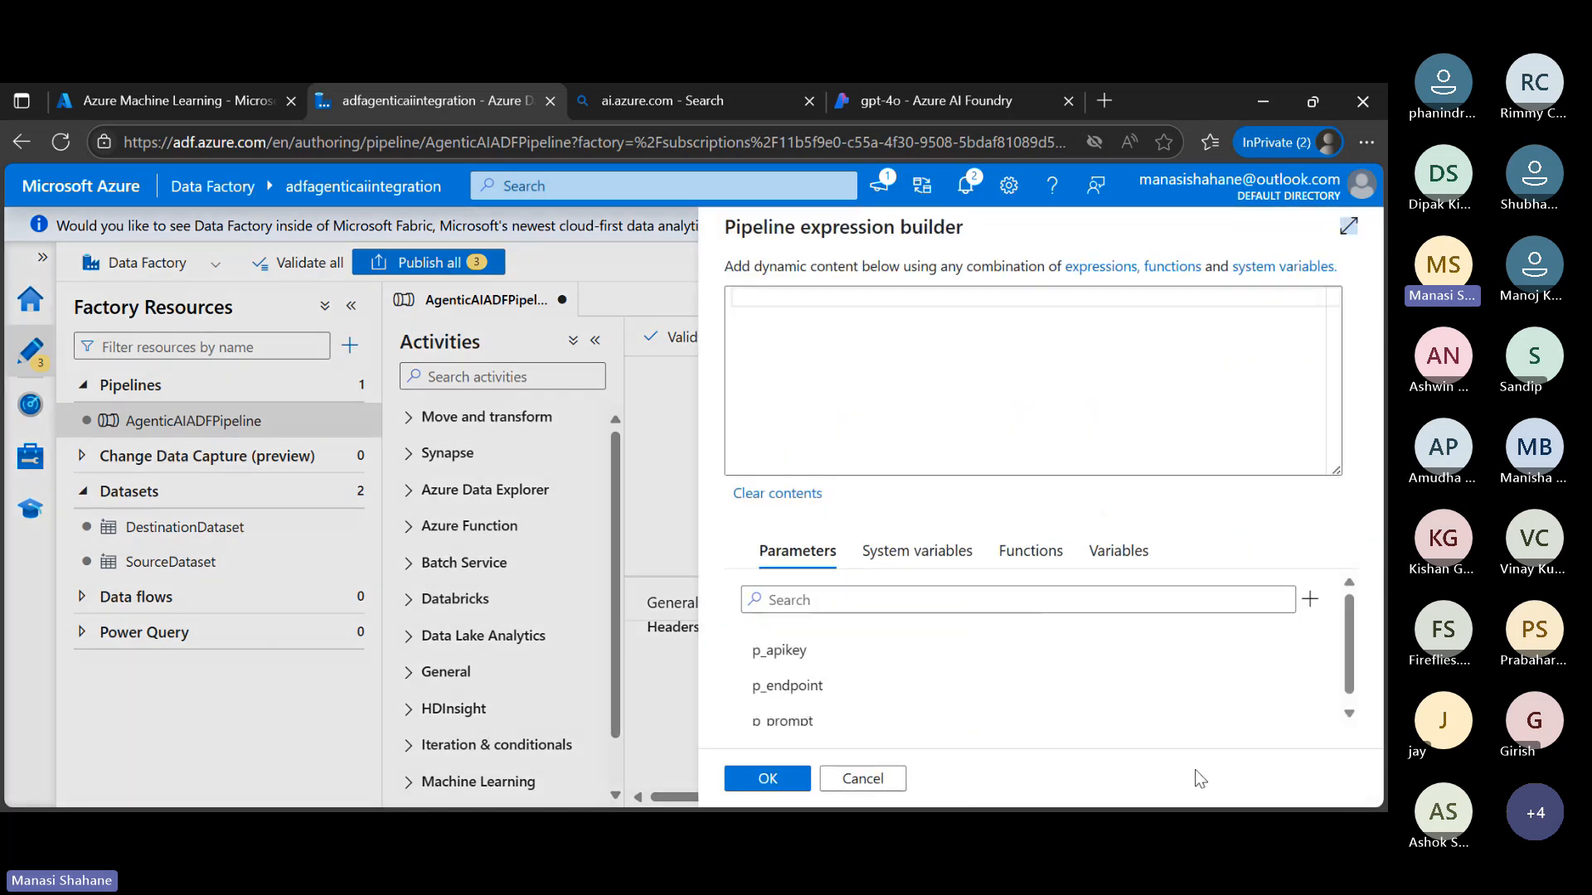
pyautogui.click(788, 652)
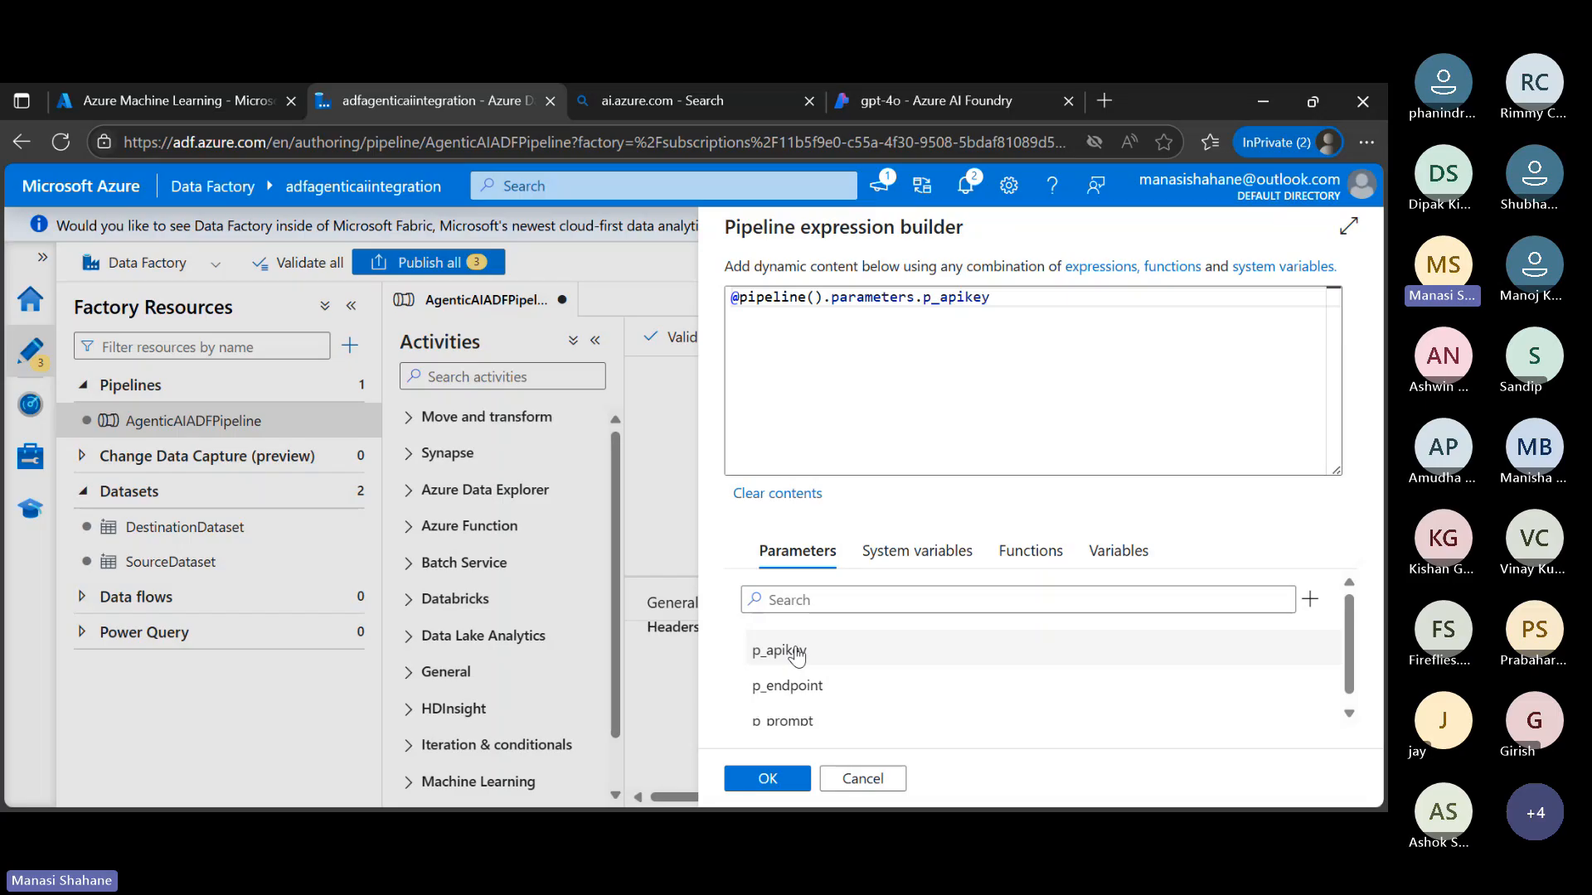
pyautogui.click(787, 778)
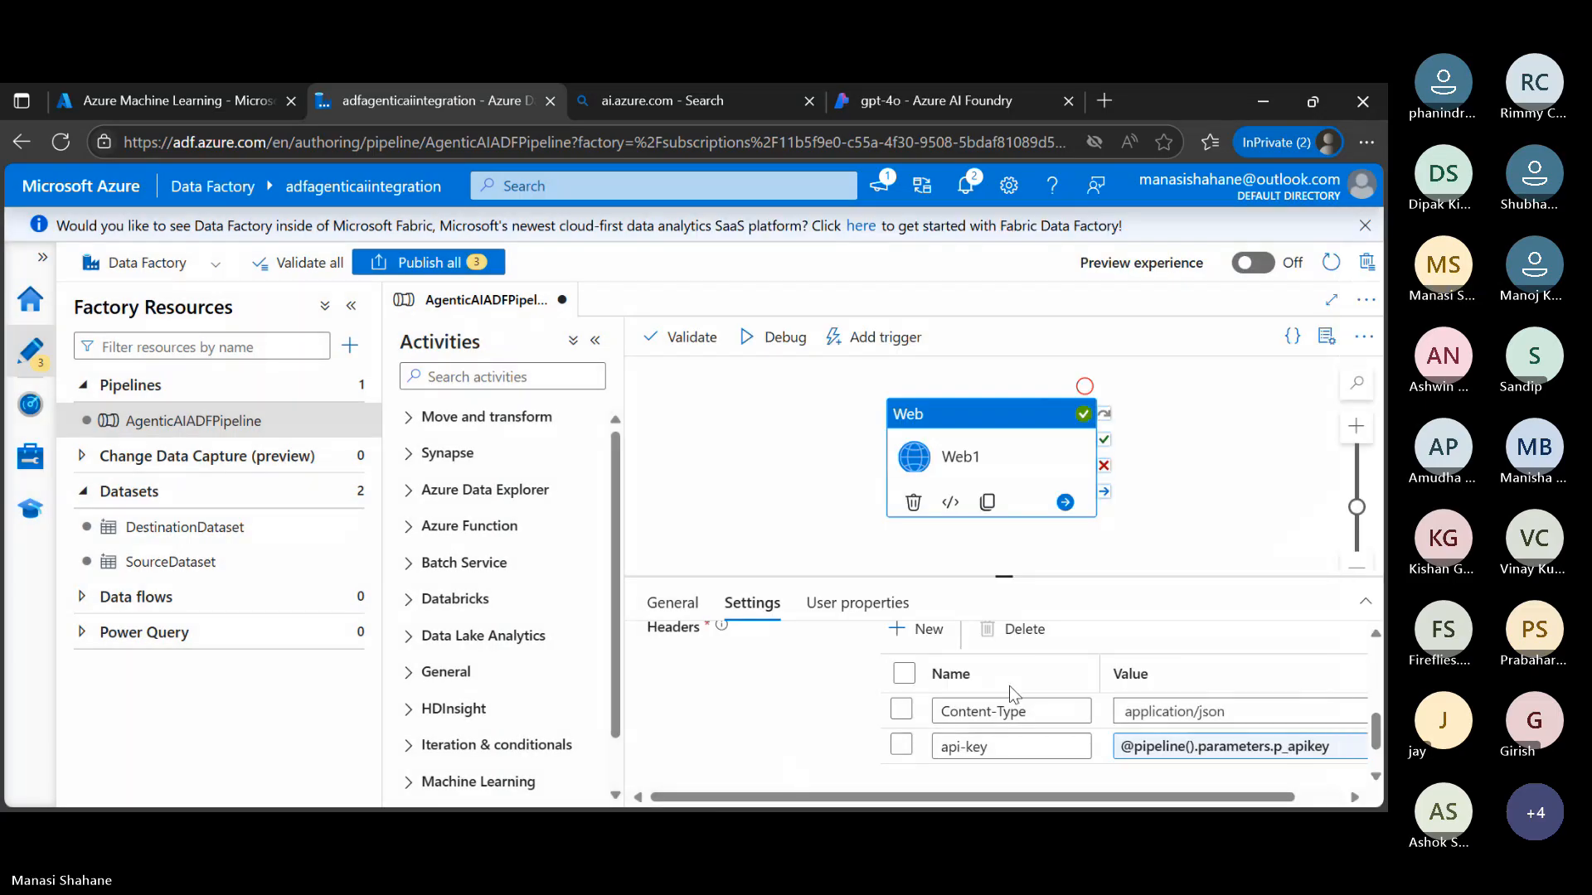
# Start a debug run of the pipeline and copy the gpt-4o deployment's key from Azure AI Foundry
pyautogui.scroll(3, 1008, 684)
pyautogui.scroll(-5, 1006, 685)
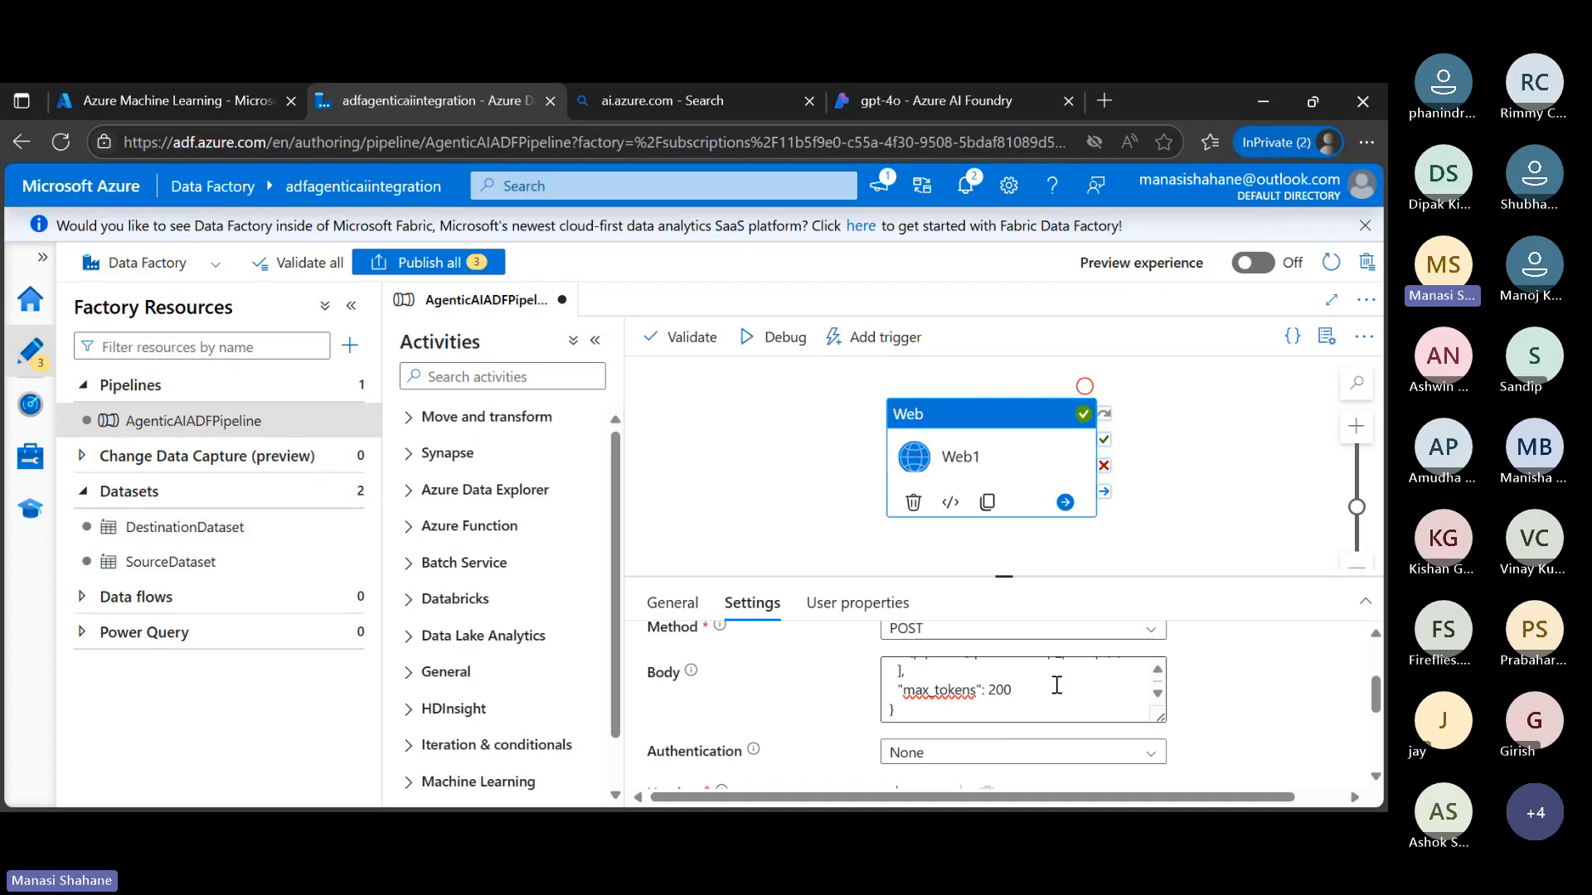
pyautogui.click(780, 340)
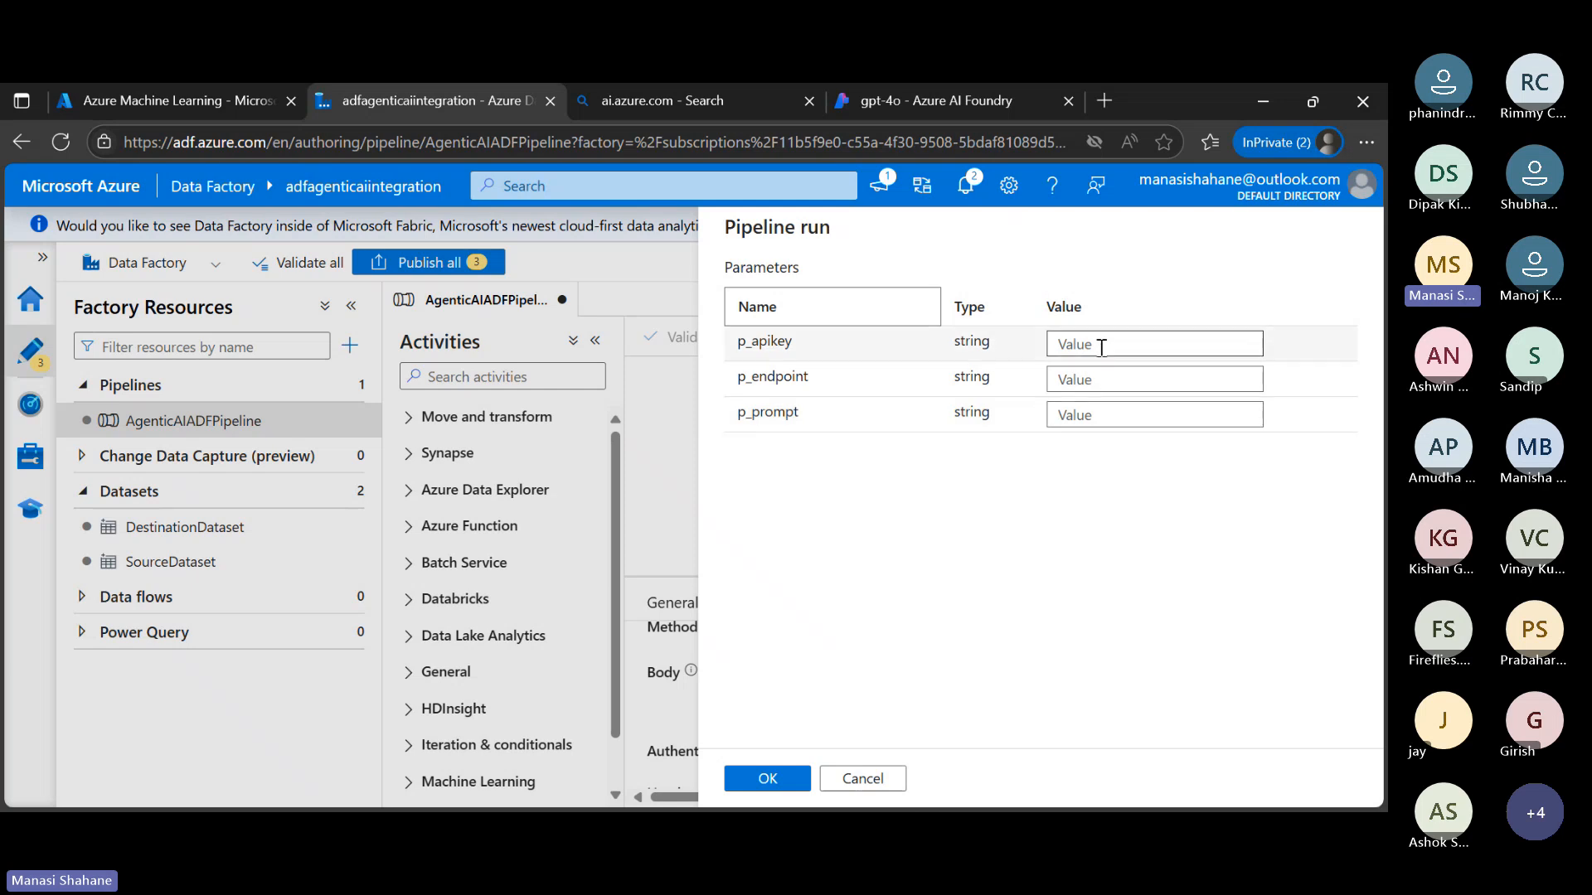
pyautogui.click(1307, 108)
pyautogui.click(747, 32)
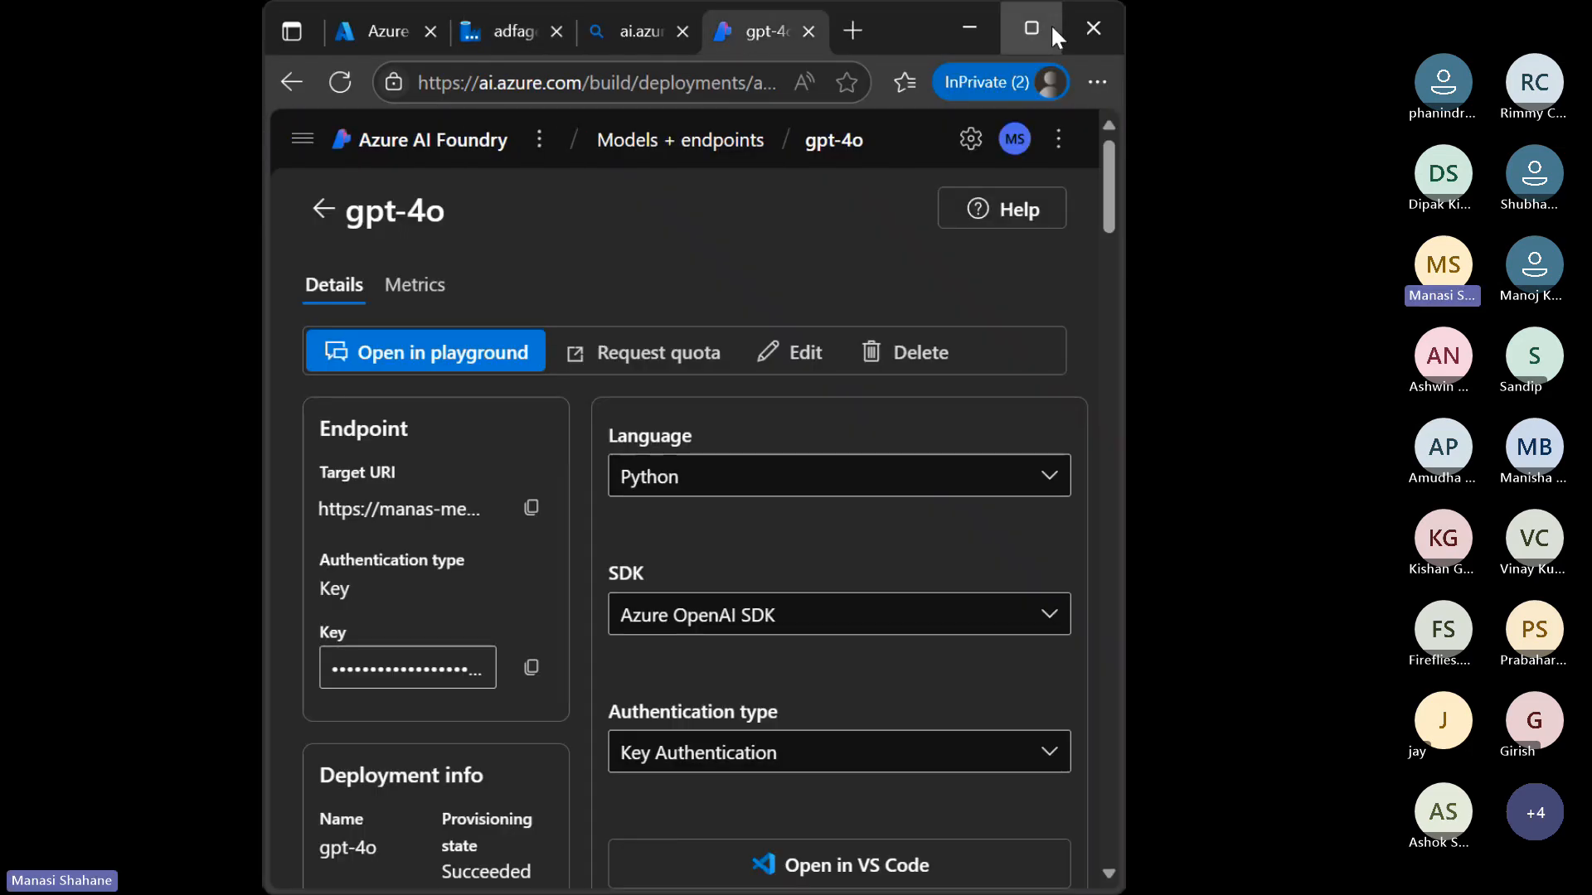
pyautogui.click(1032, 29)
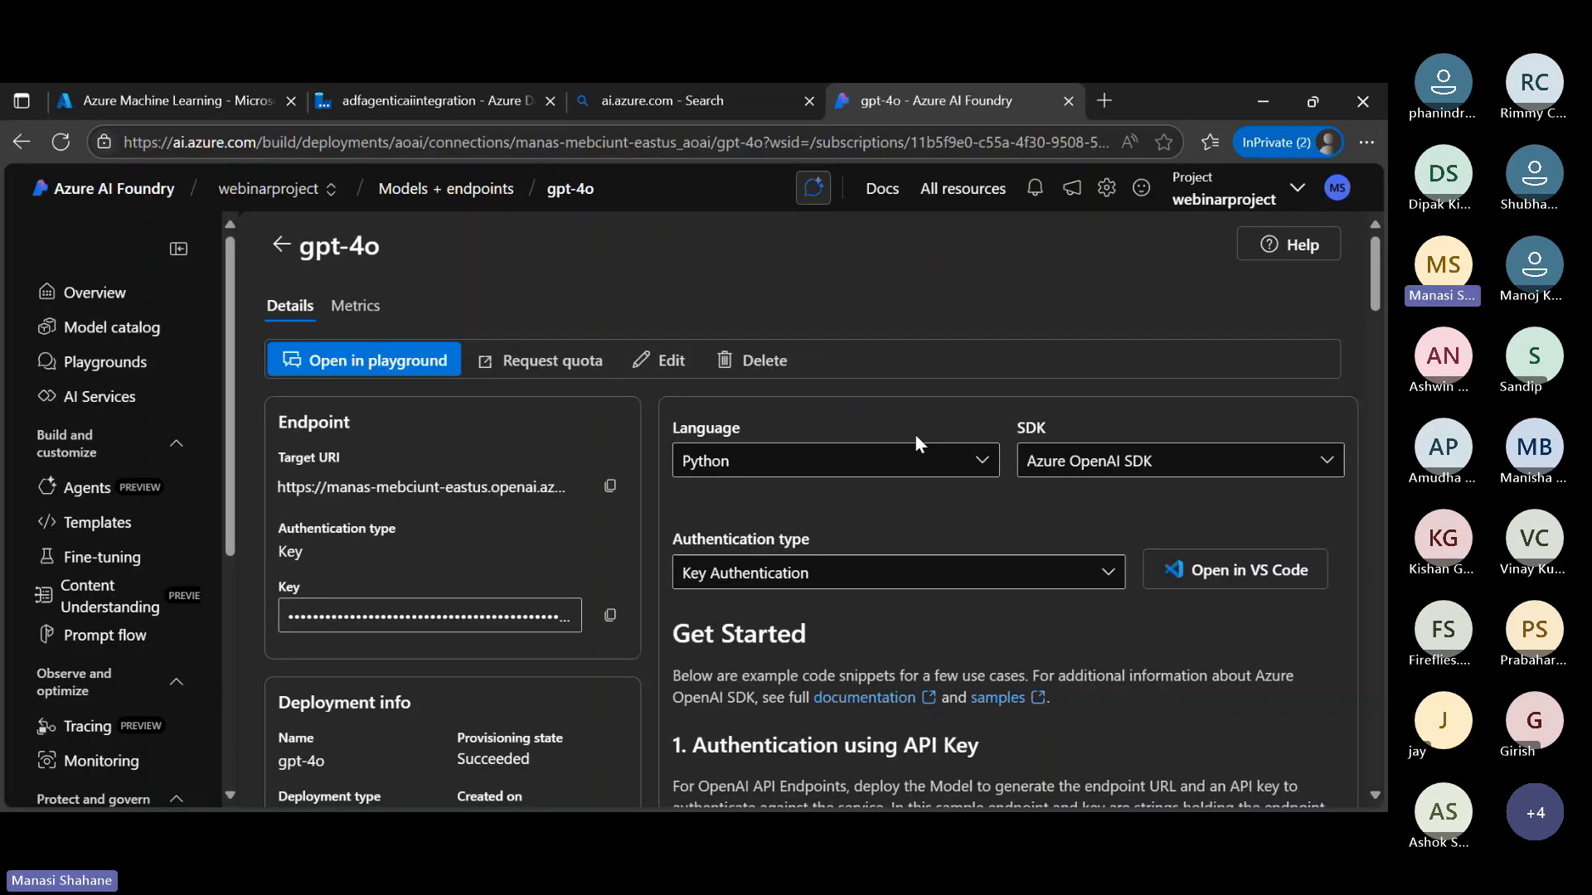
pyautogui.click(610, 615)
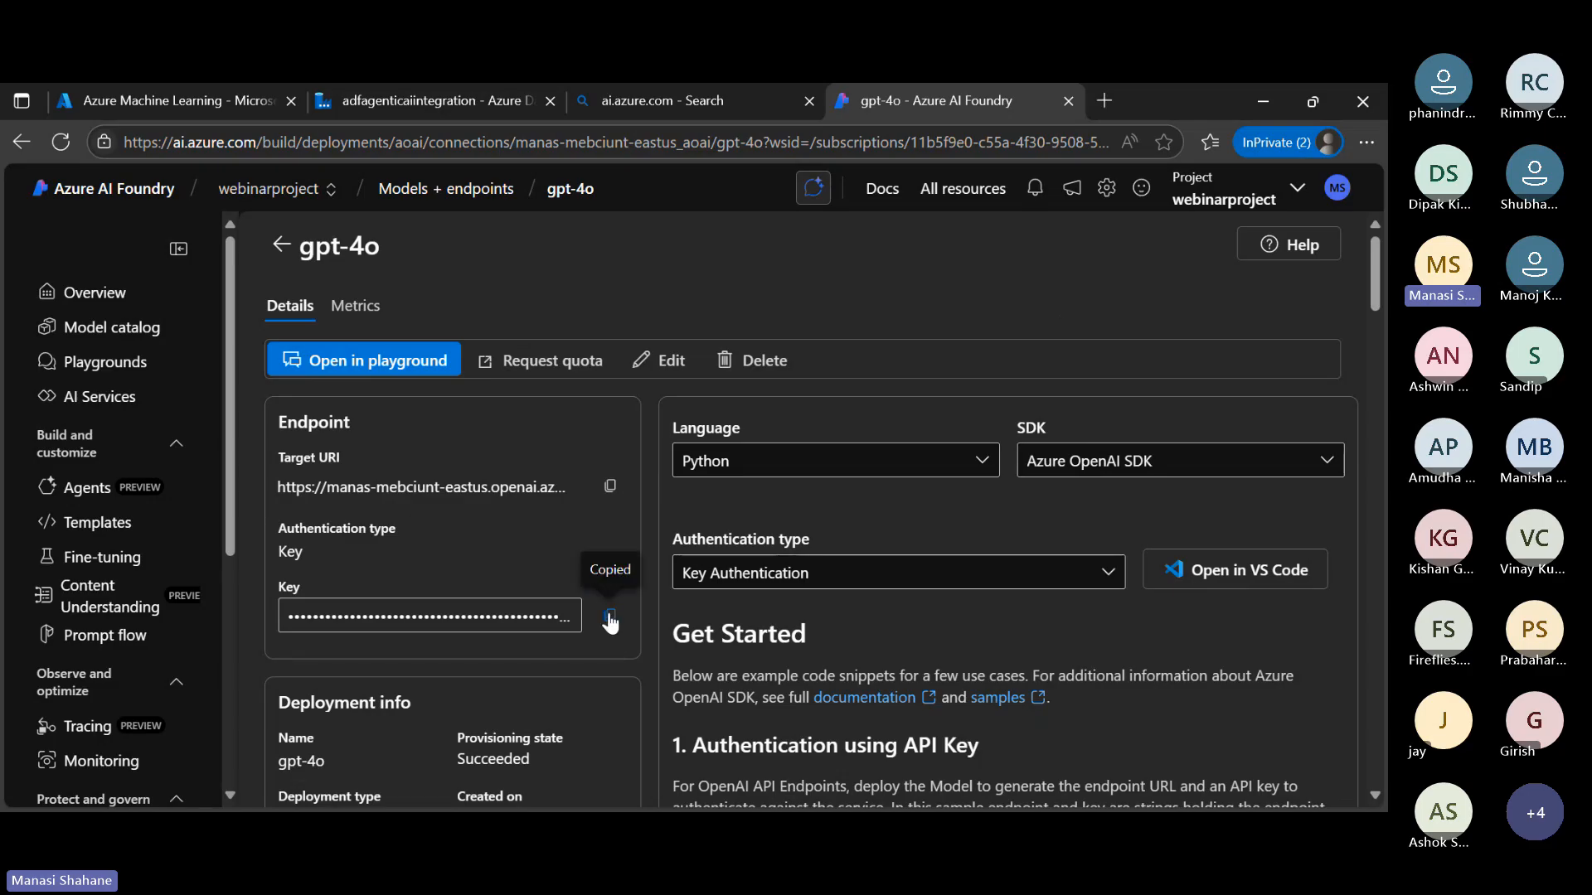
# Return to Data Factory and paste the API key as the p_apikey run value, undoing its misplaced paste into p_endpoint
pyautogui.click(1313, 98)
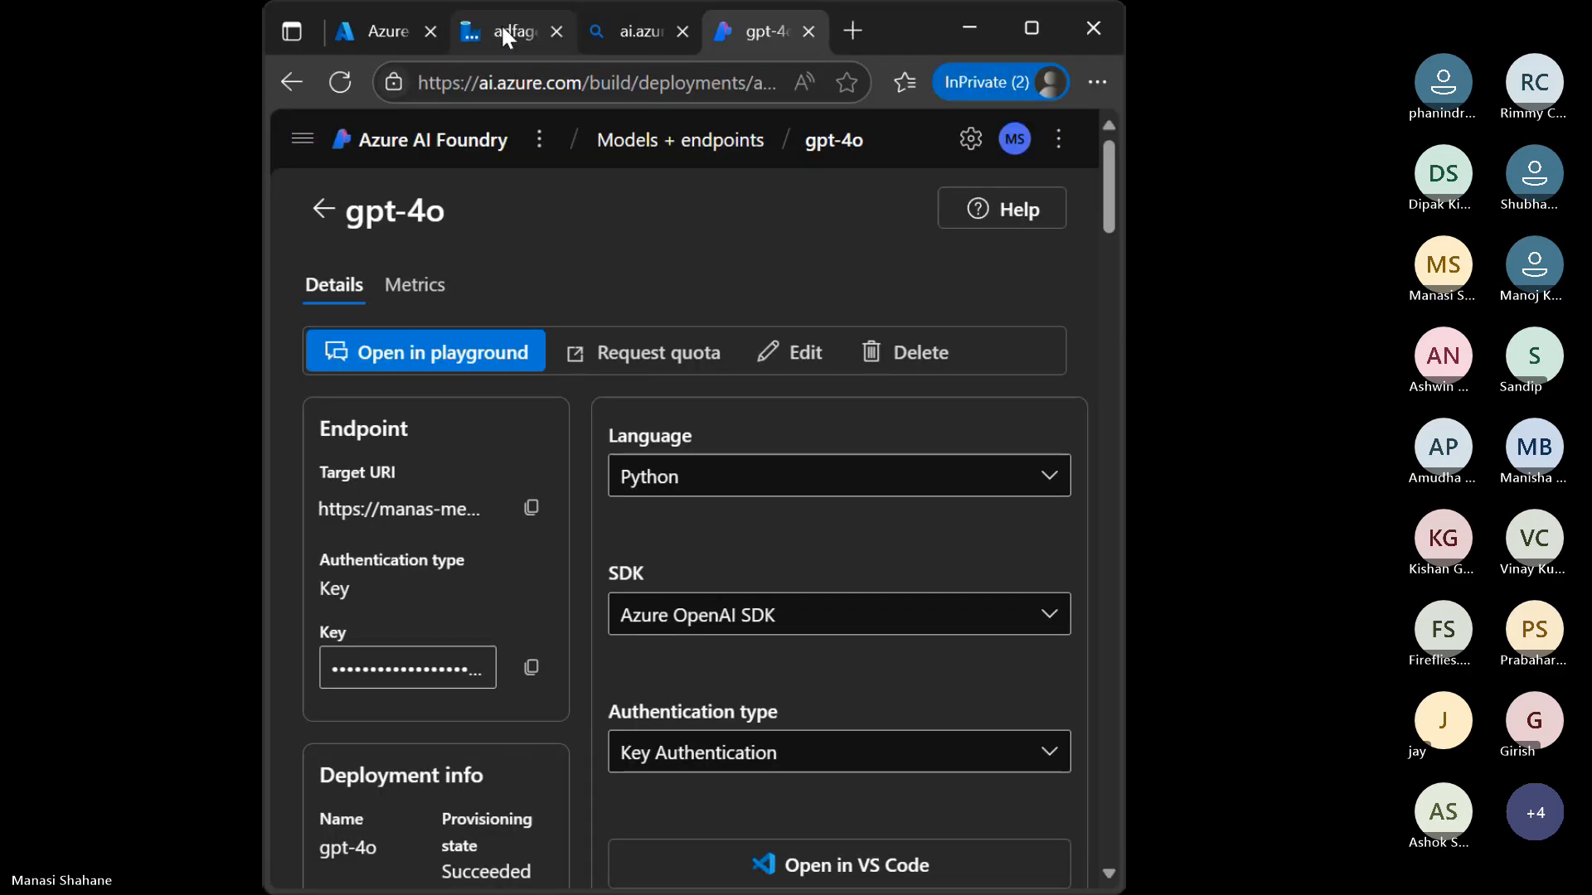
pyautogui.click(502, 31)
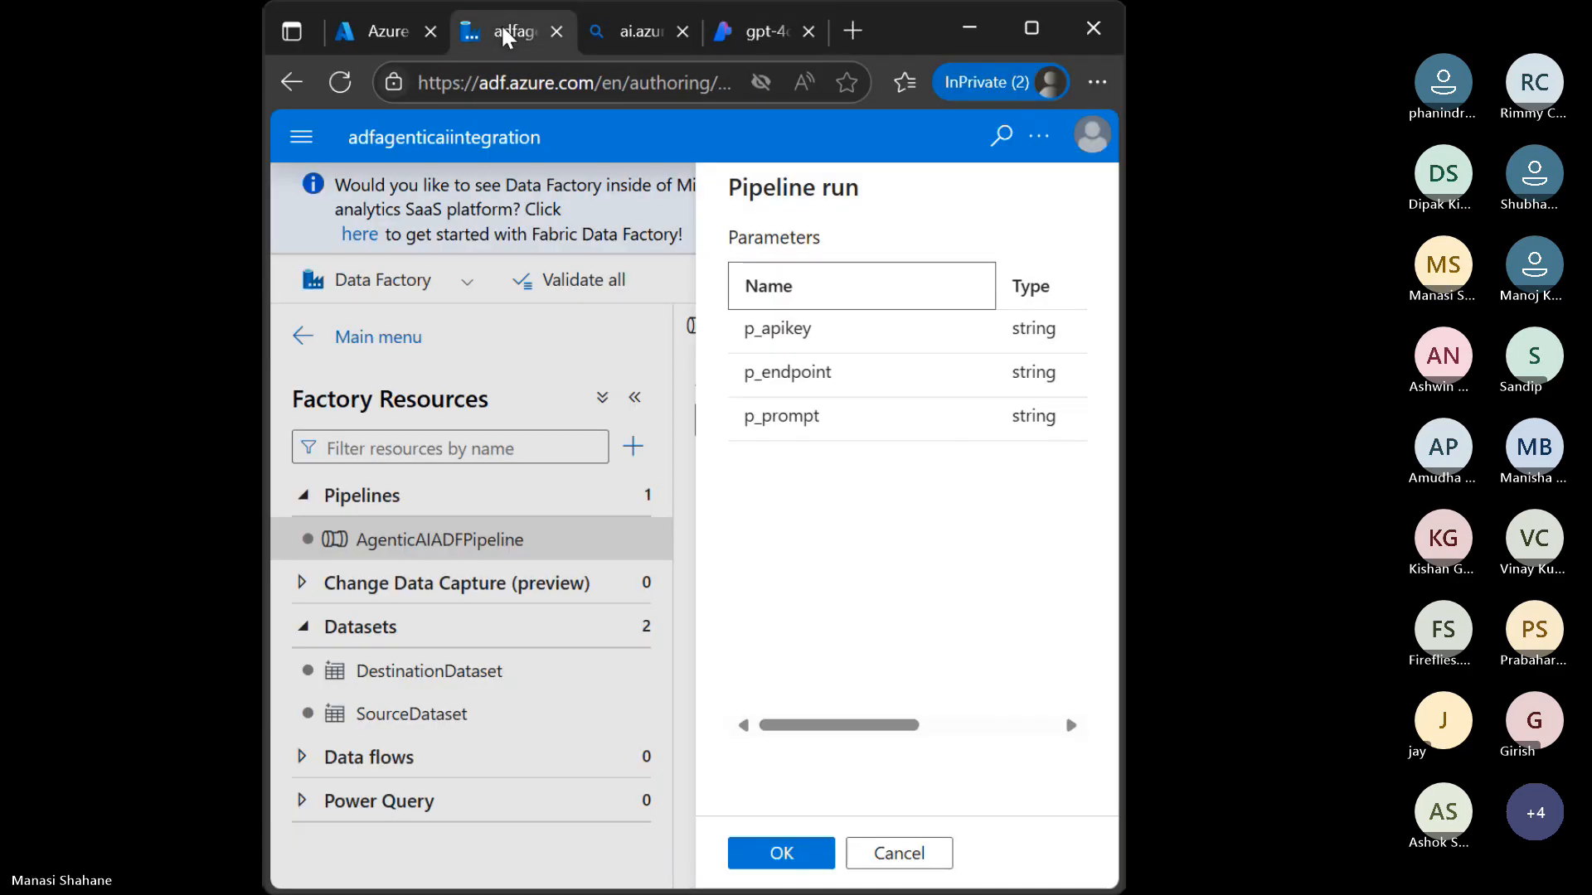
pyautogui.click(1030, 33)
pyautogui.click(1110, 377)
pyautogui.hotkey('ctrl', 'v')
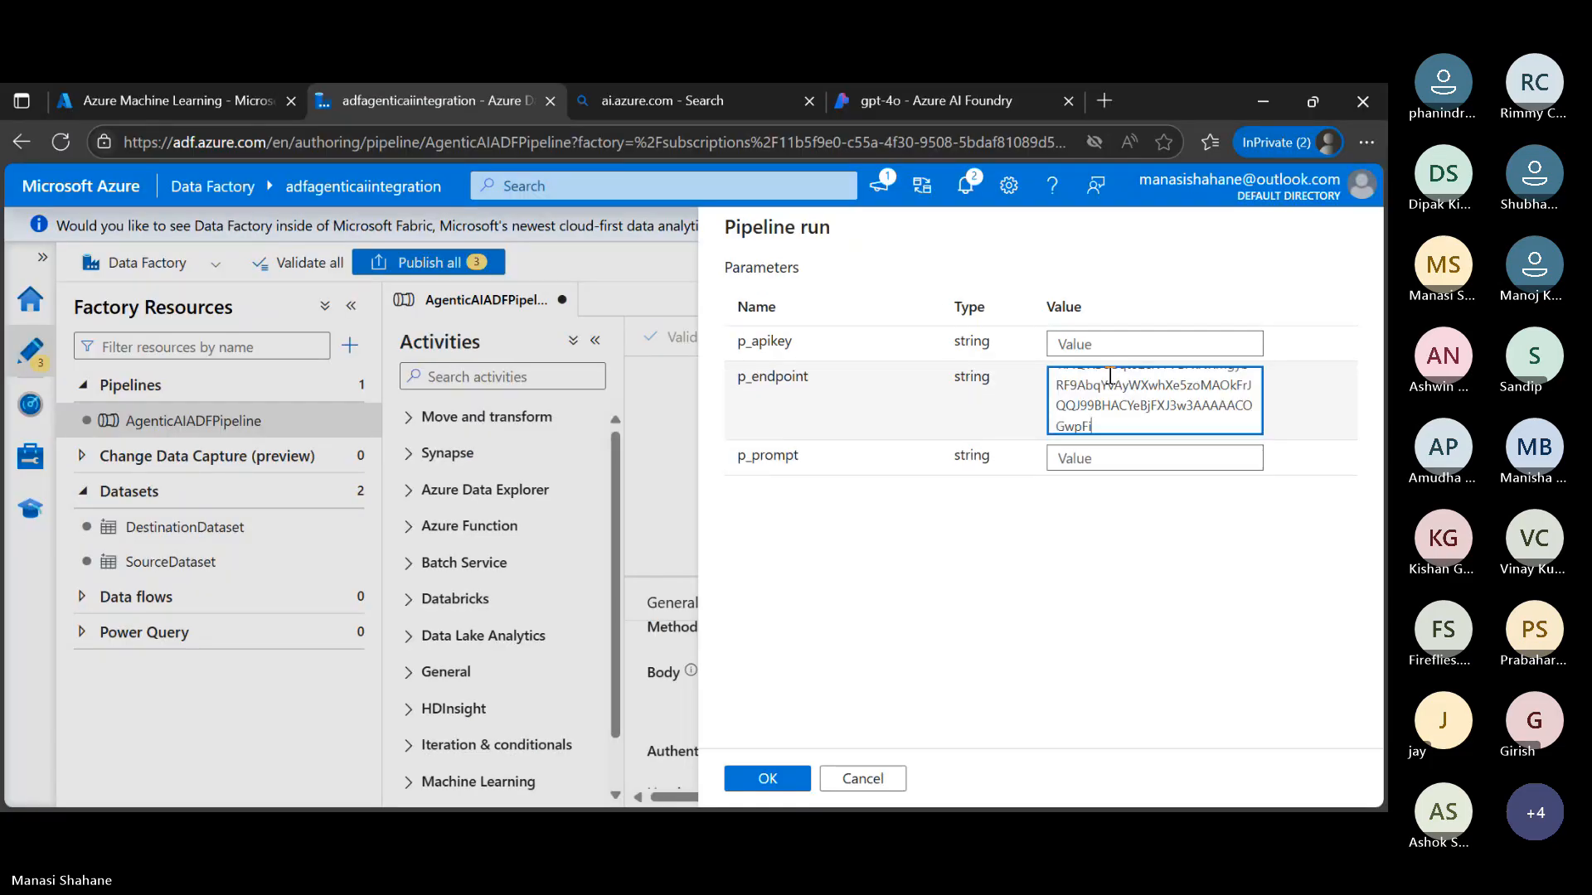
pyautogui.hotkey('ctrl', 'z')
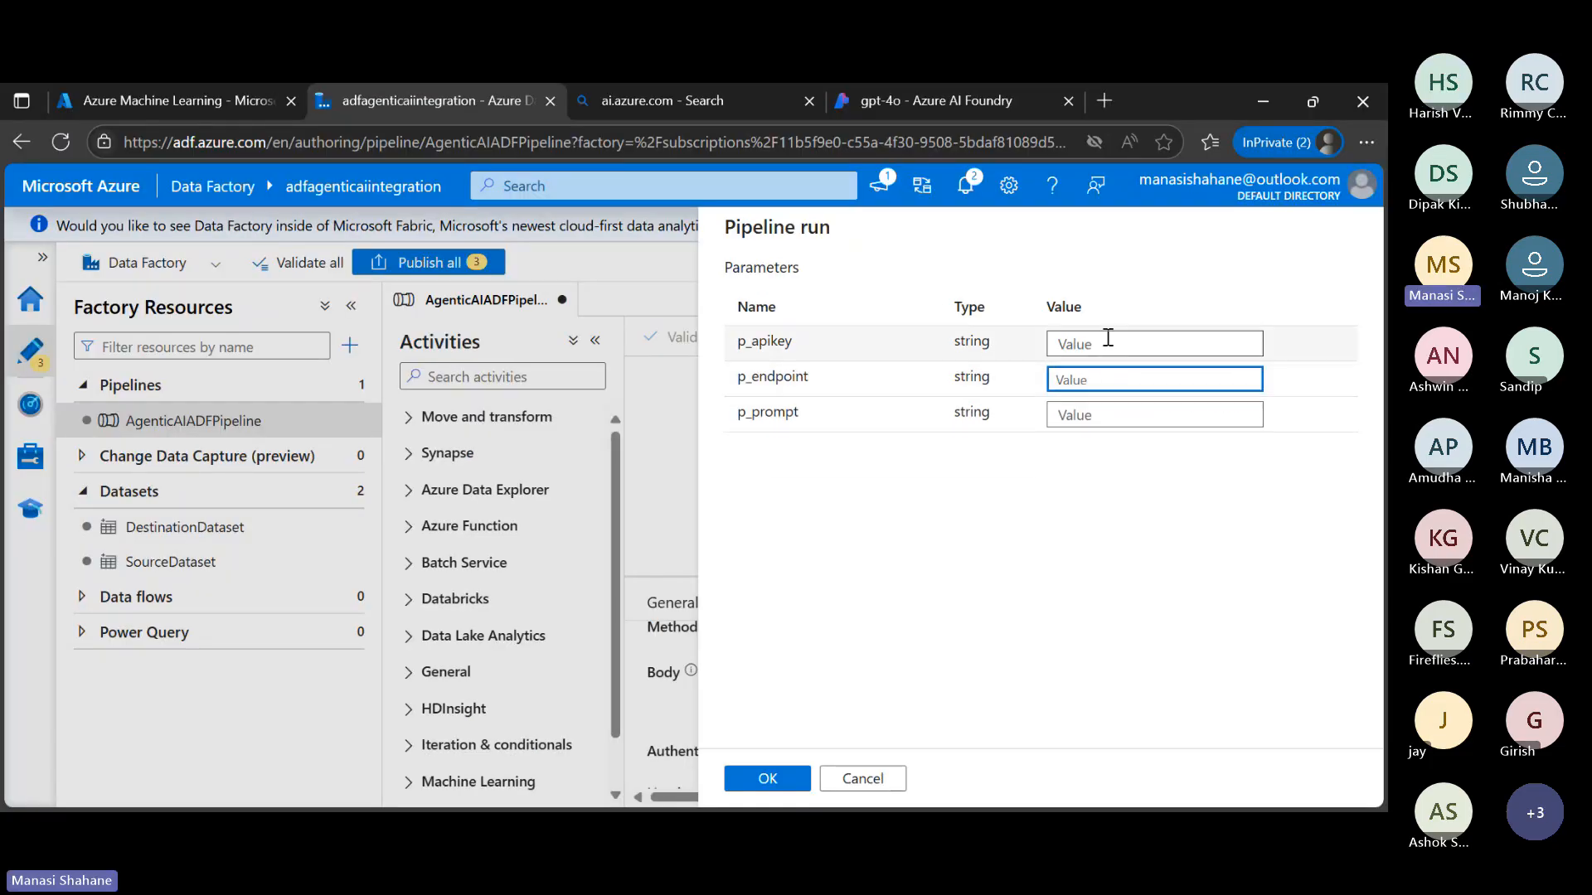
pyautogui.click(1110, 350)
pyautogui.hotkey('ctrl', 'v')
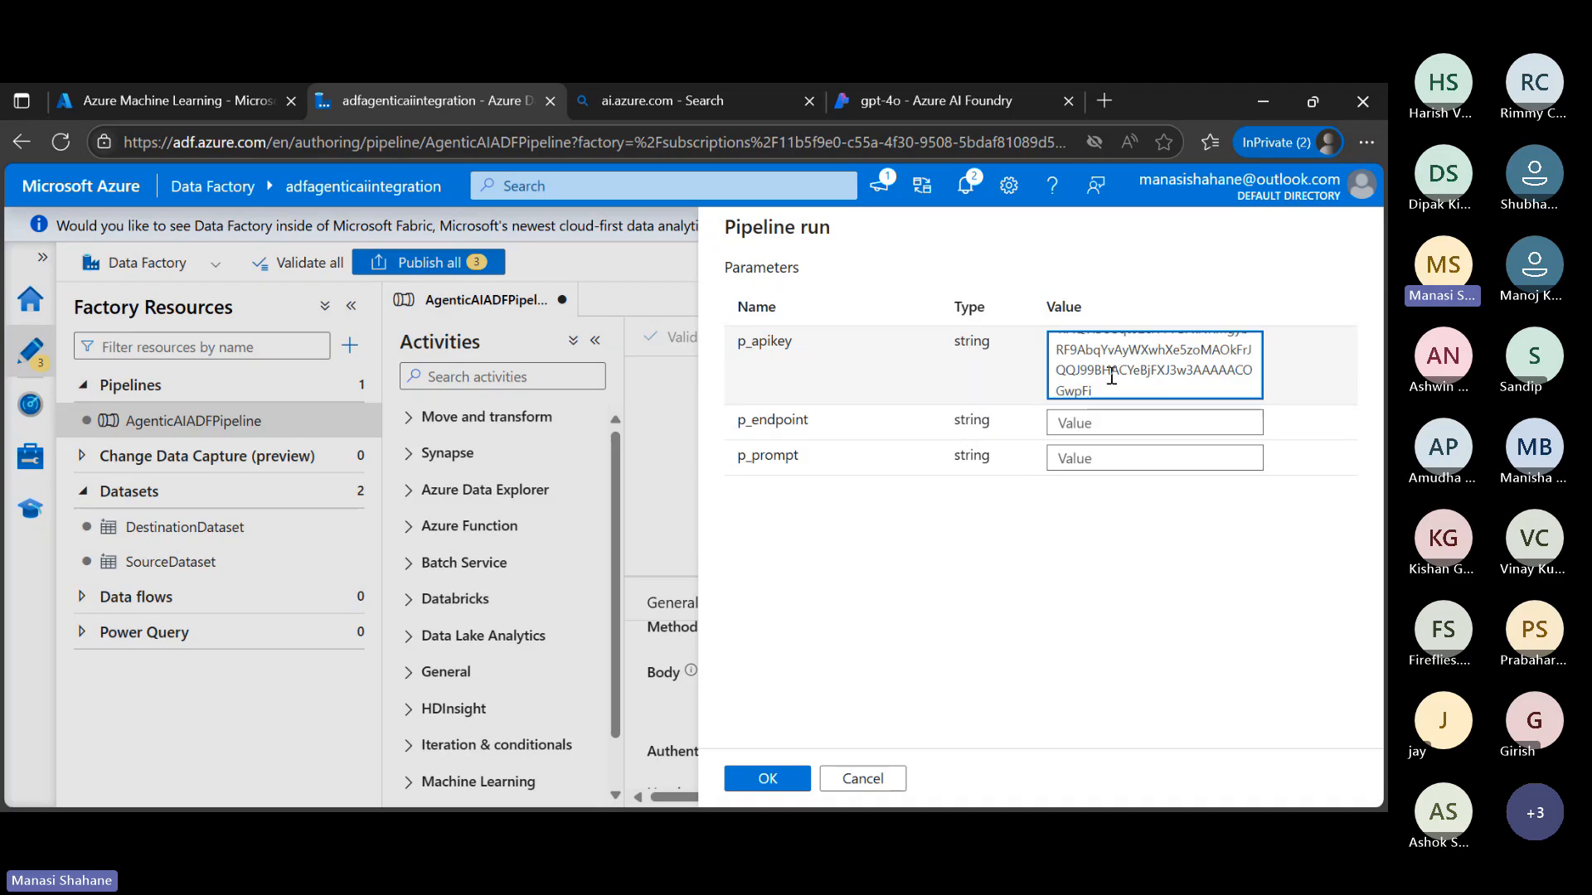
# Switch to Azure AI Foundry and copy the gpt-4o deployment's Target URI for the p_endpoint parameter
pyautogui.click(1110, 419)
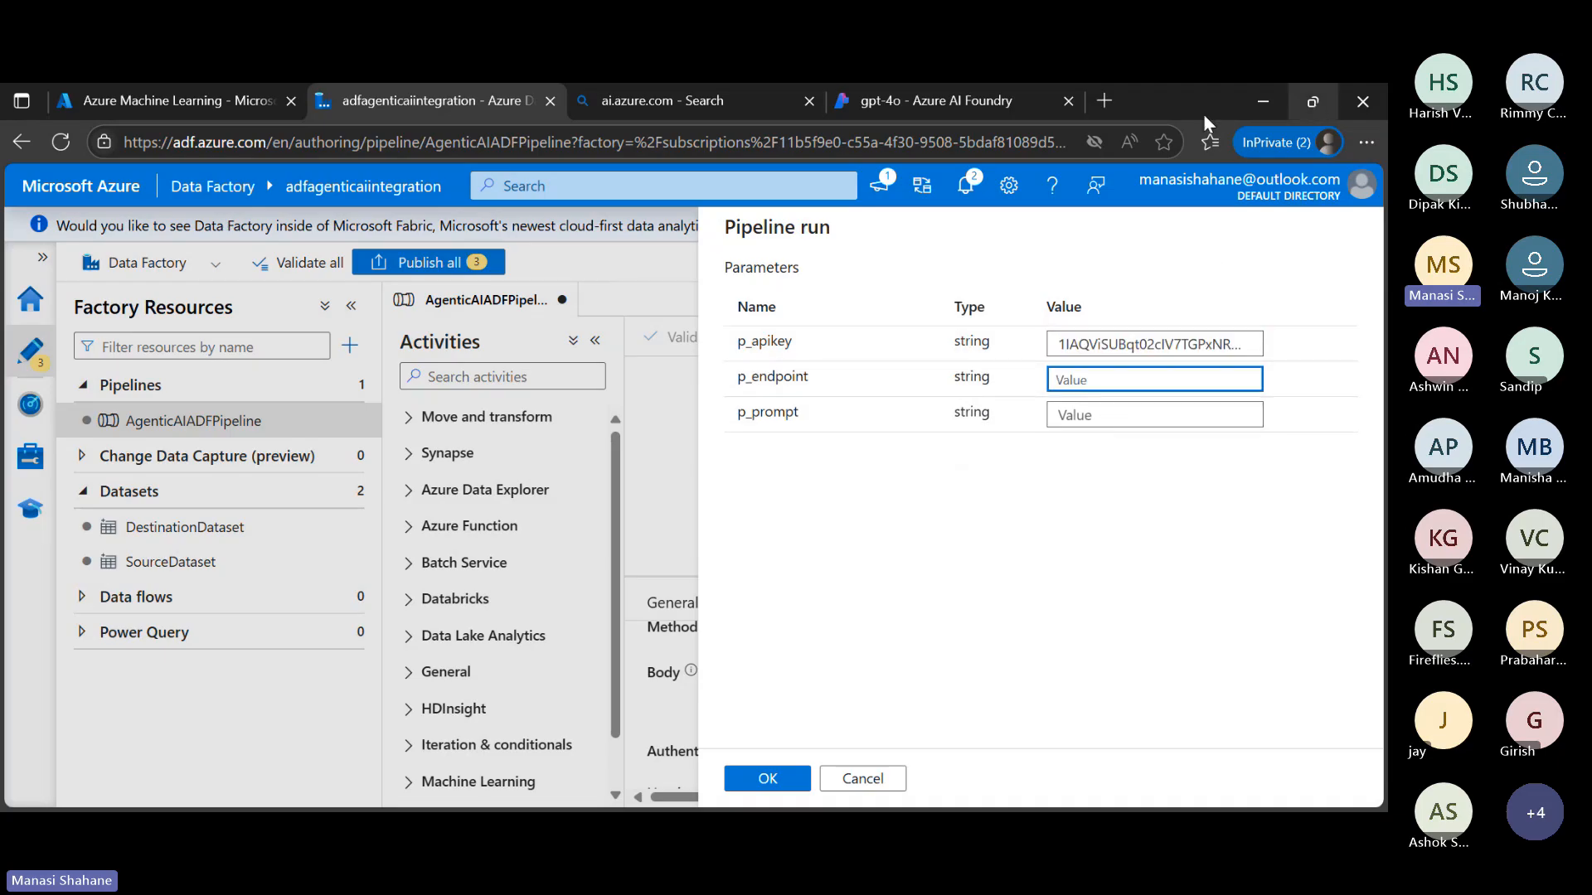
pyautogui.click(1309, 99)
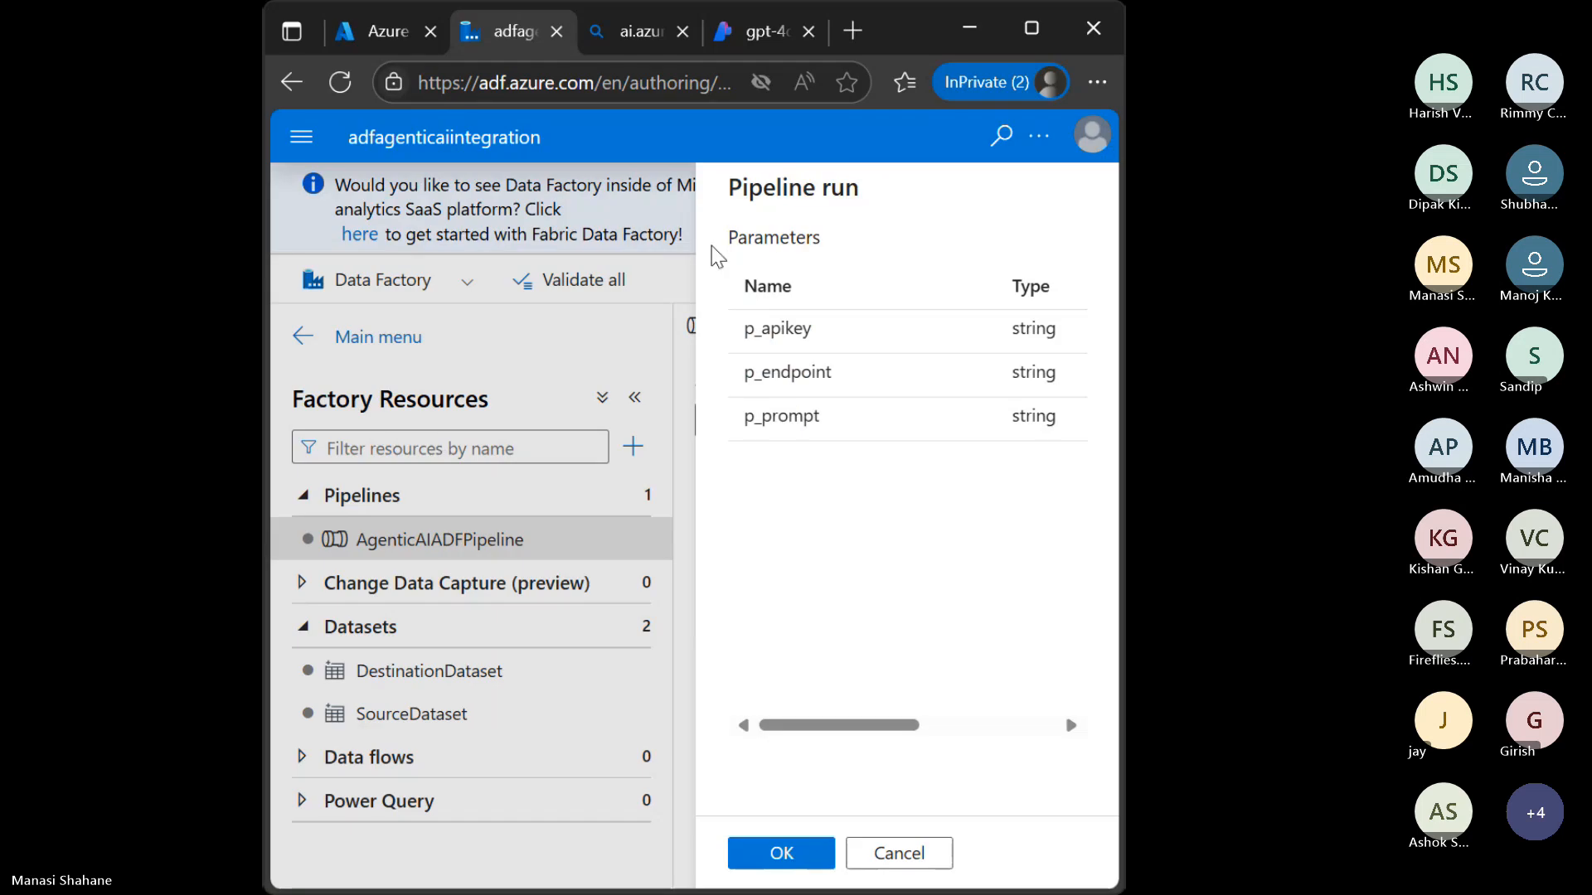
pyautogui.click(765, 31)
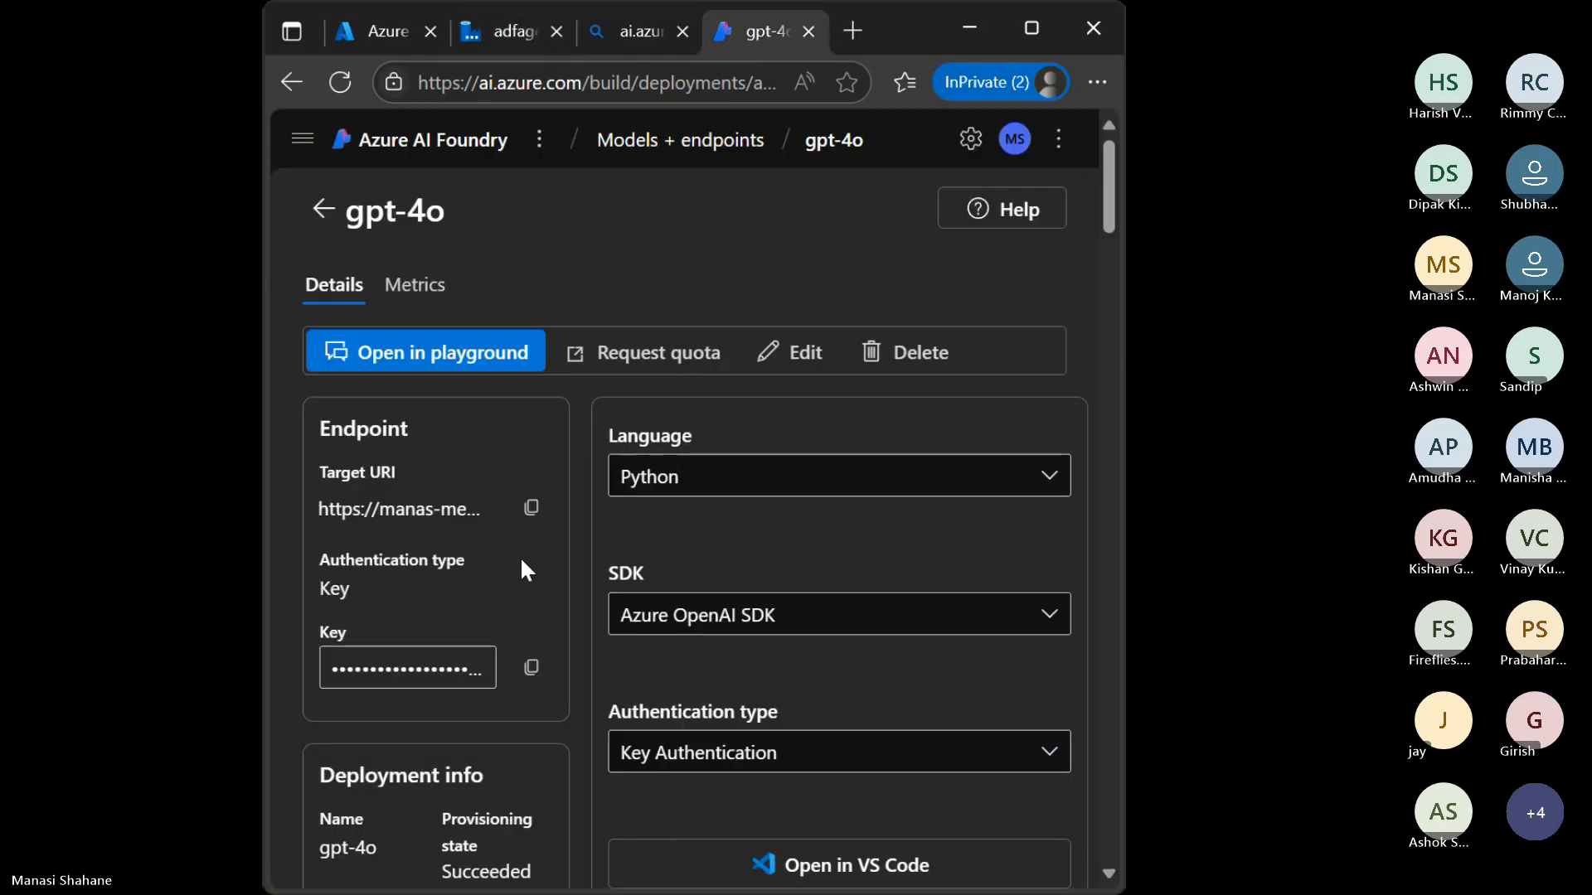
pyautogui.click(1031, 30)
pyautogui.click(610, 485)
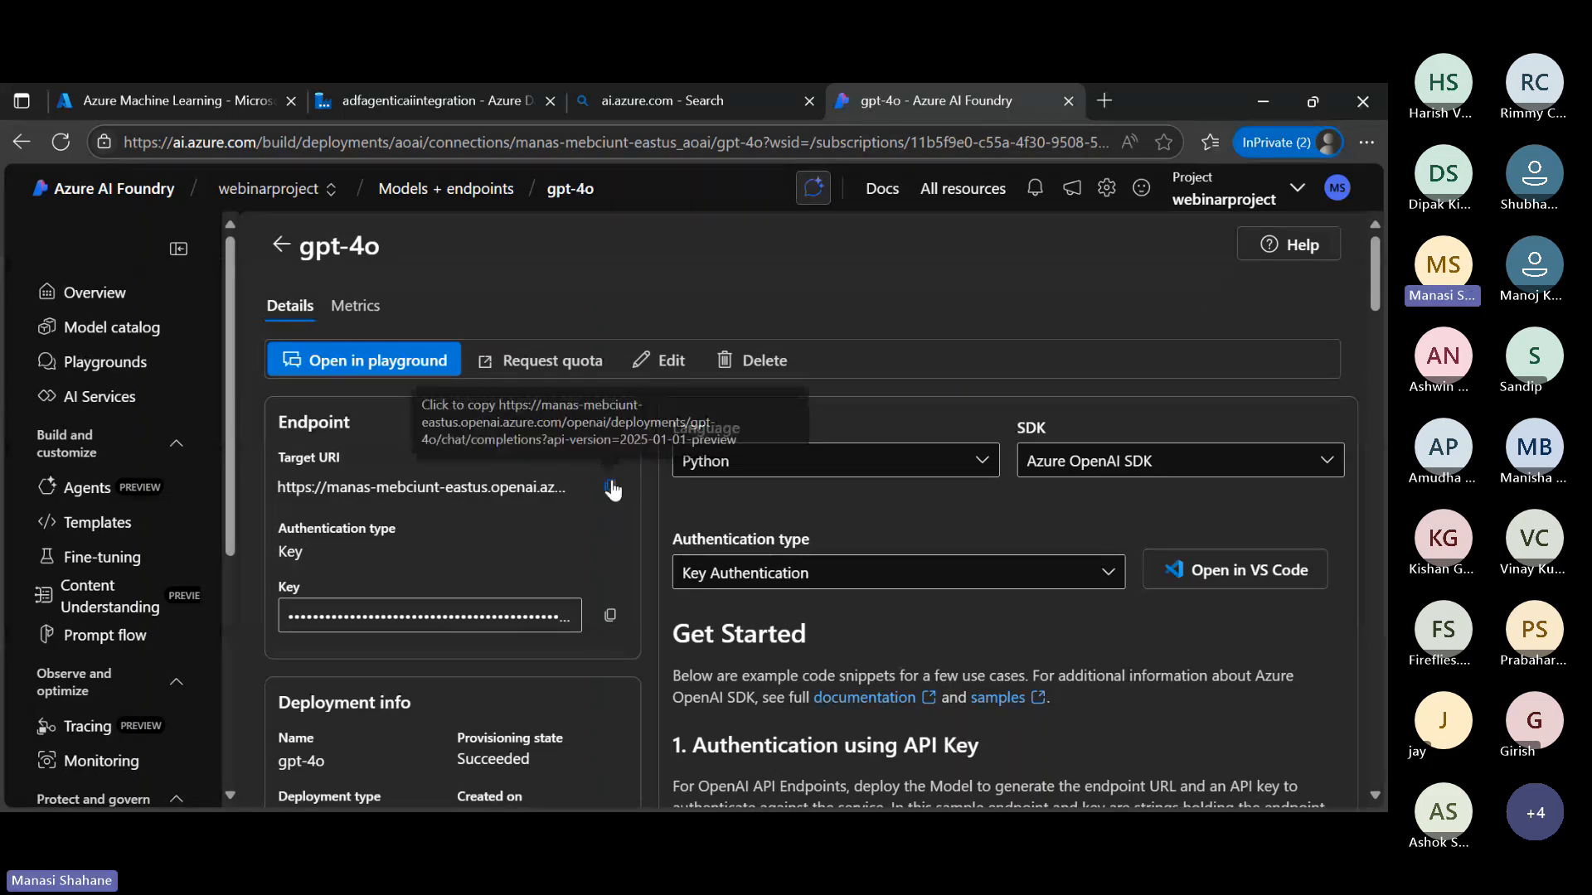
pyautogui.click(611, 488)
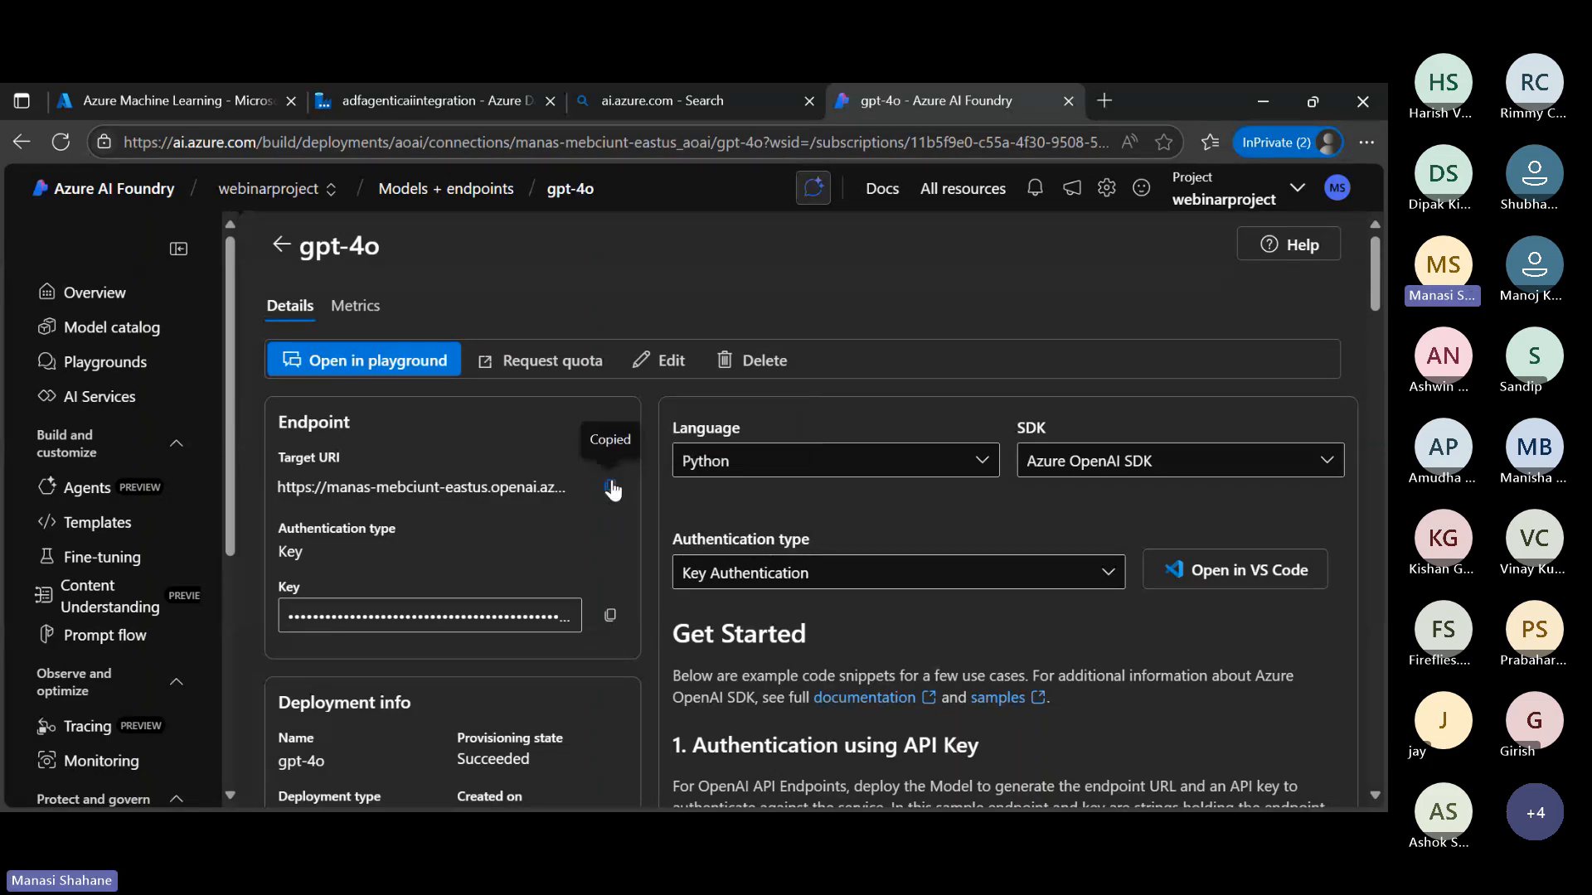
# Return to Data Factory and paste the gpt-4o Target URI as the p_endpoint value of the pipeline run
pyautogui.click(1312, 102)
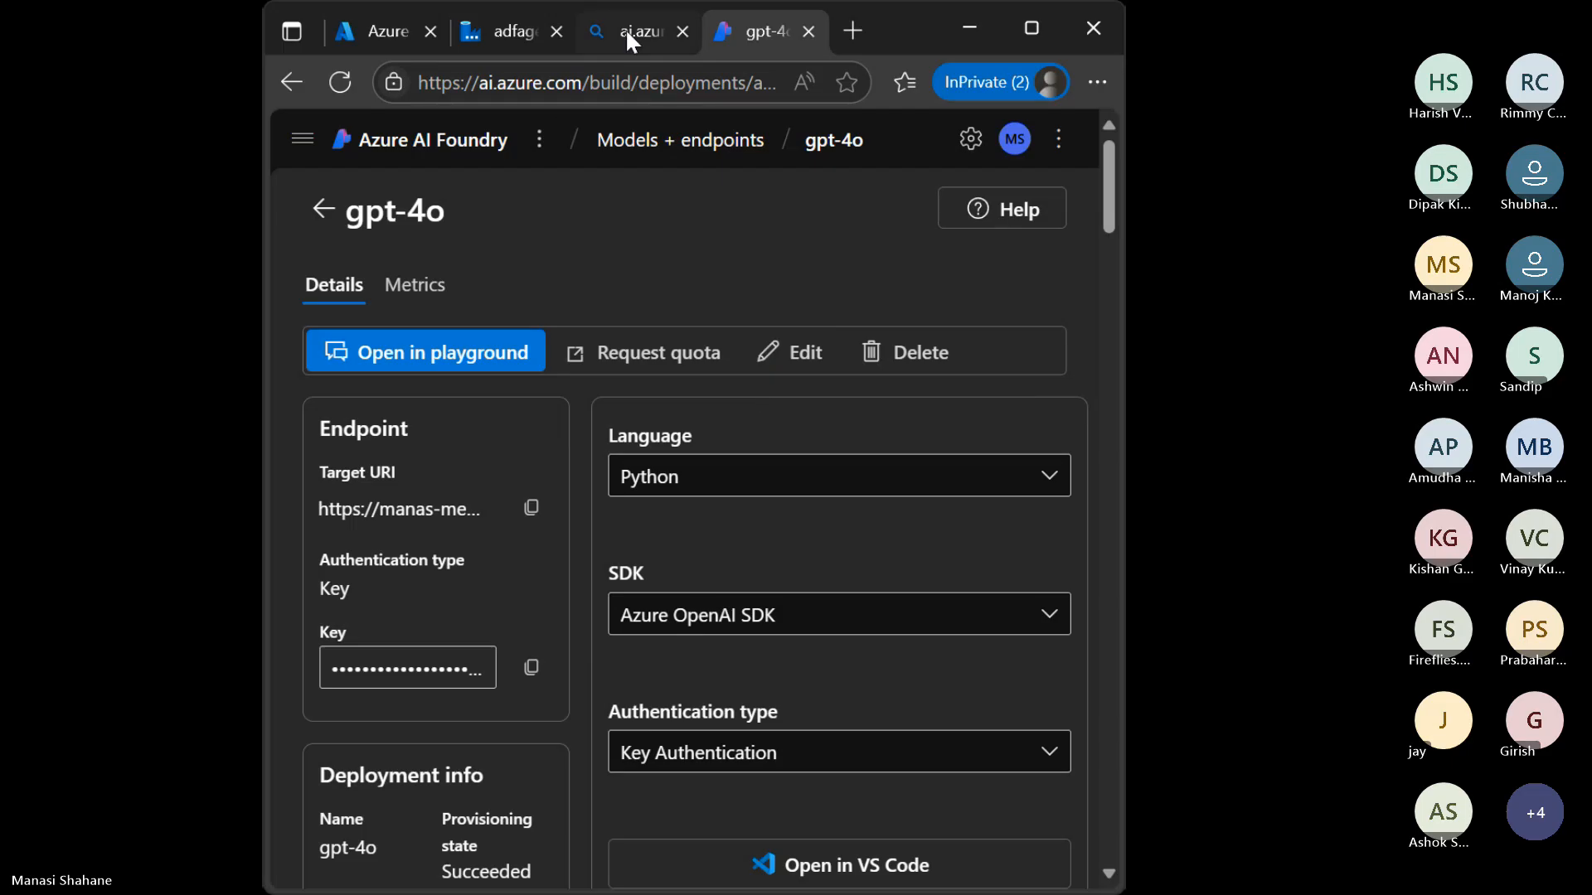
pyautogui.click(518, 41)
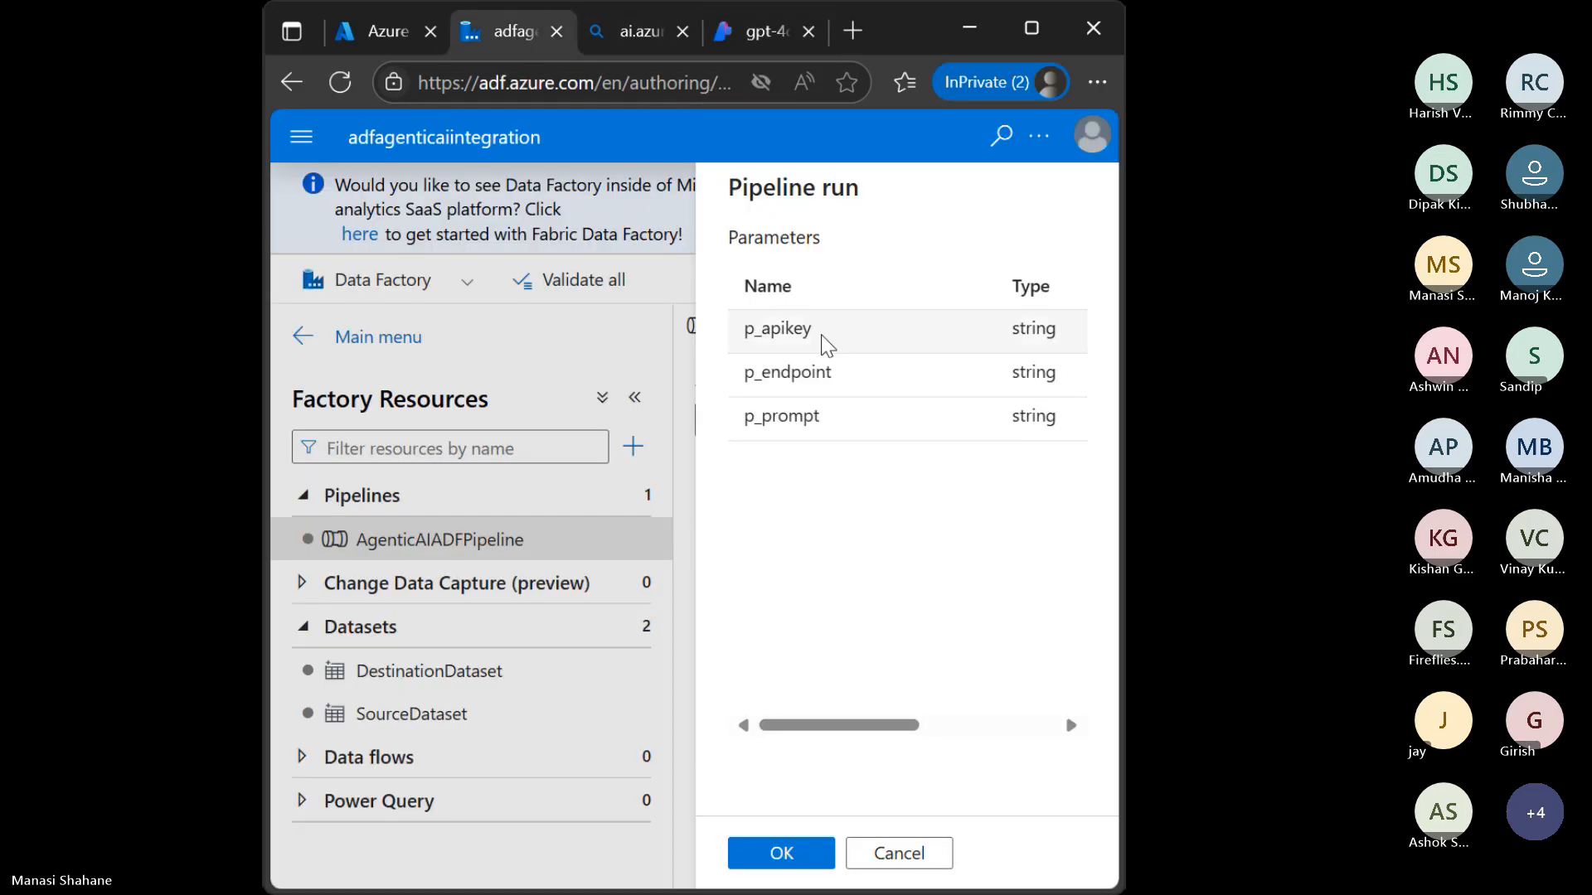
pyautogui.click(1031, 31)
pyautogui.click(1067, 373)
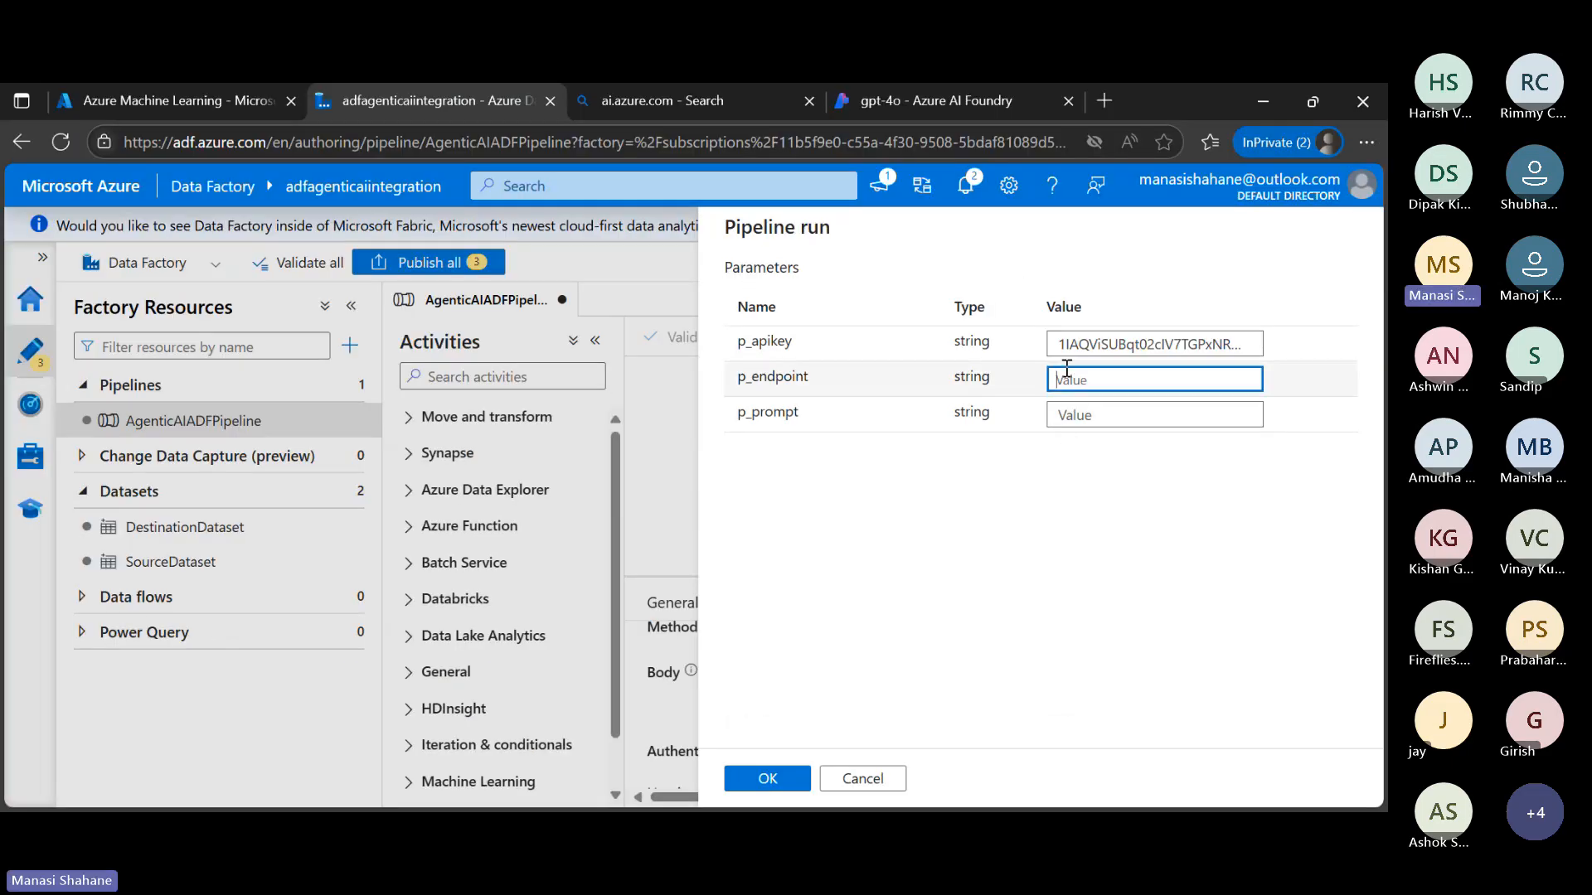
pyautogui.hotkey('ctrl', 'v')
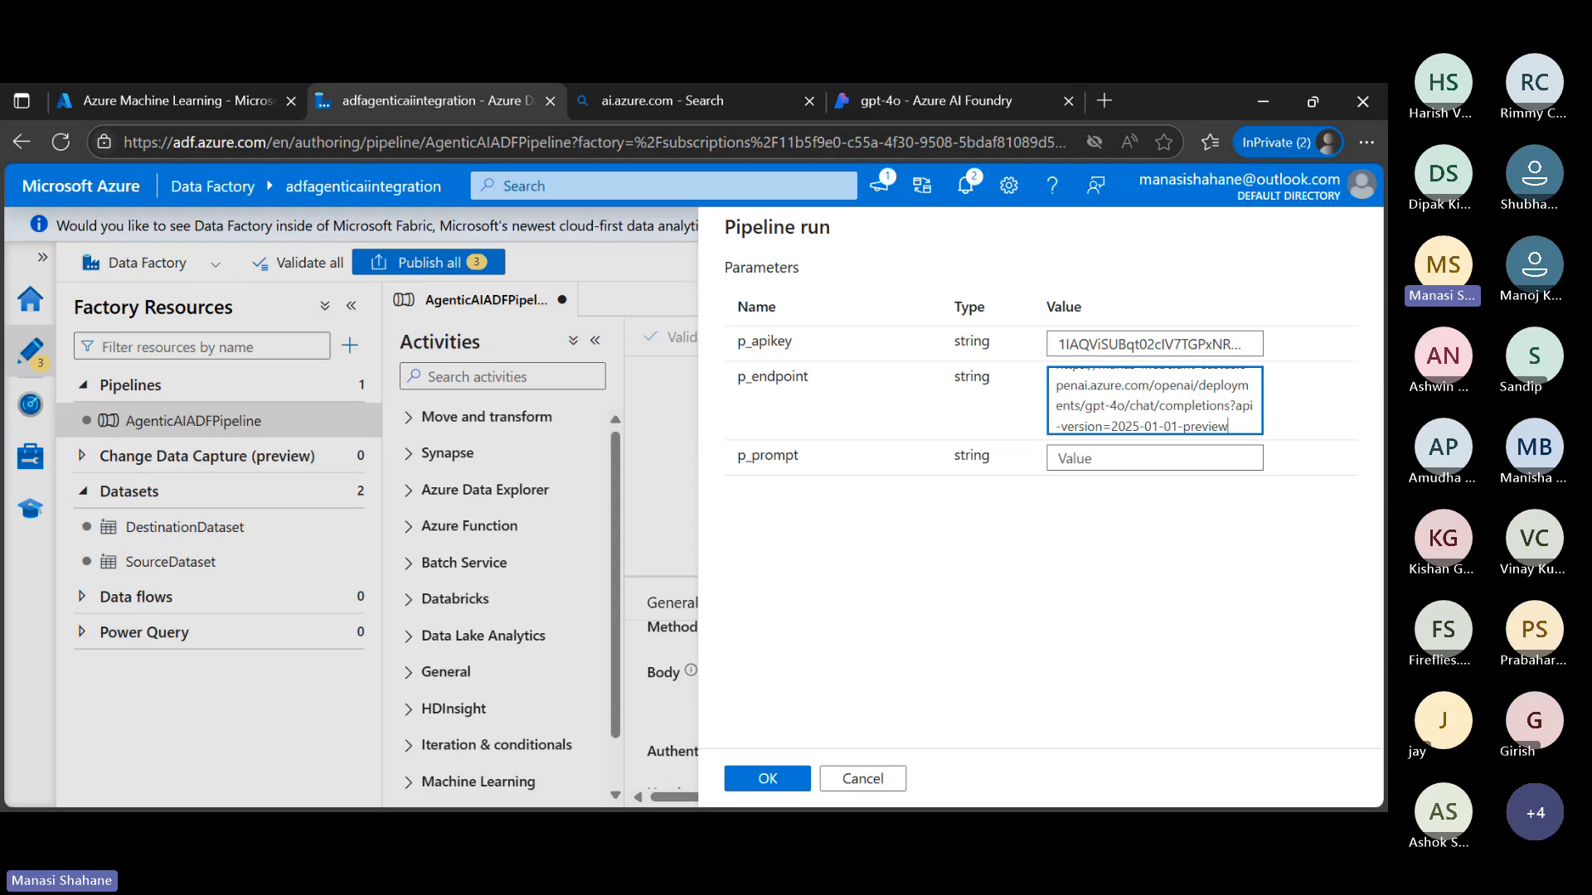
# Set p_prompt to Summarize the benefits of using Azure Data Factory with AI. without surrounding quotes, and launch the debug run
pyautogui.hotkey('alt', 'Tab')
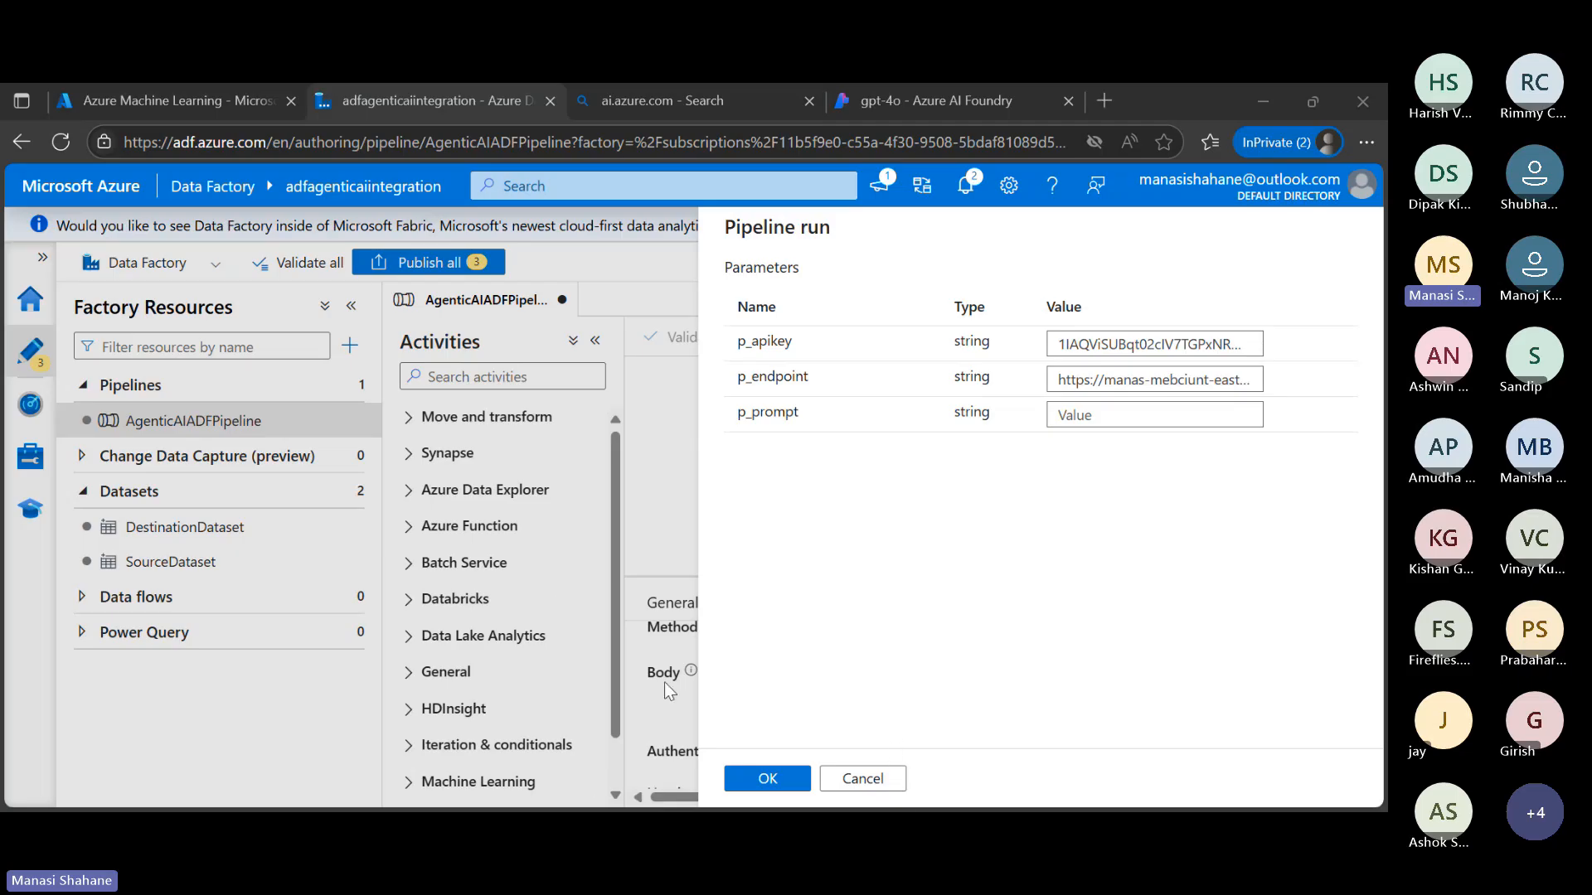
pyautogui.click(1123, 415)
pyautogui.hotkey('ctrl', 'v')
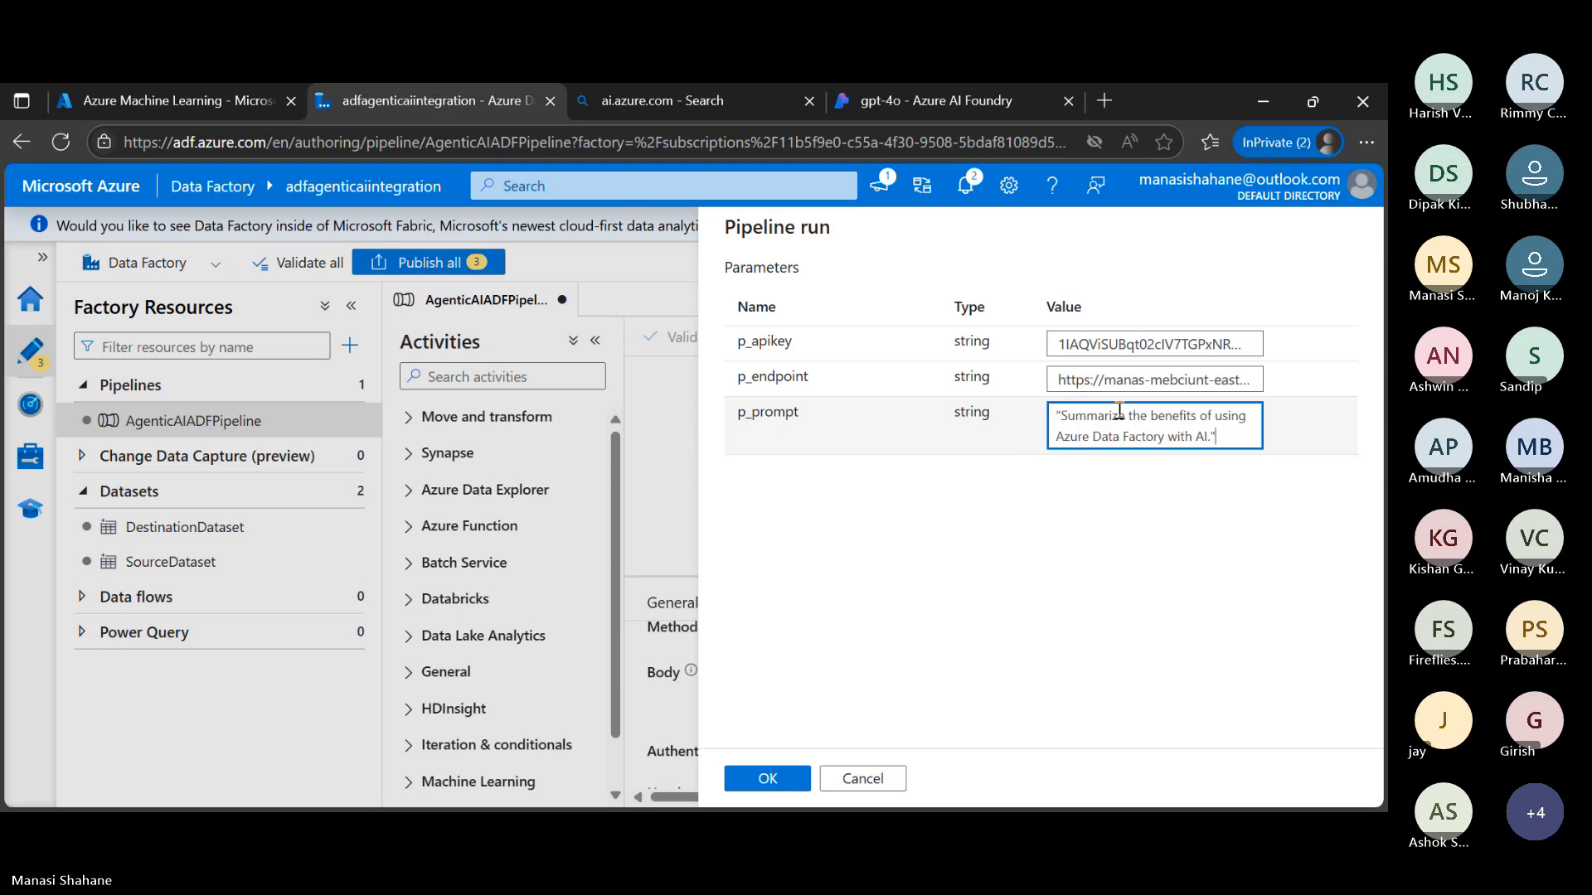
pyautogui.press('BackSpace')
pyautogui.click(1061, 415)
pyautogui.press('BackSpace')
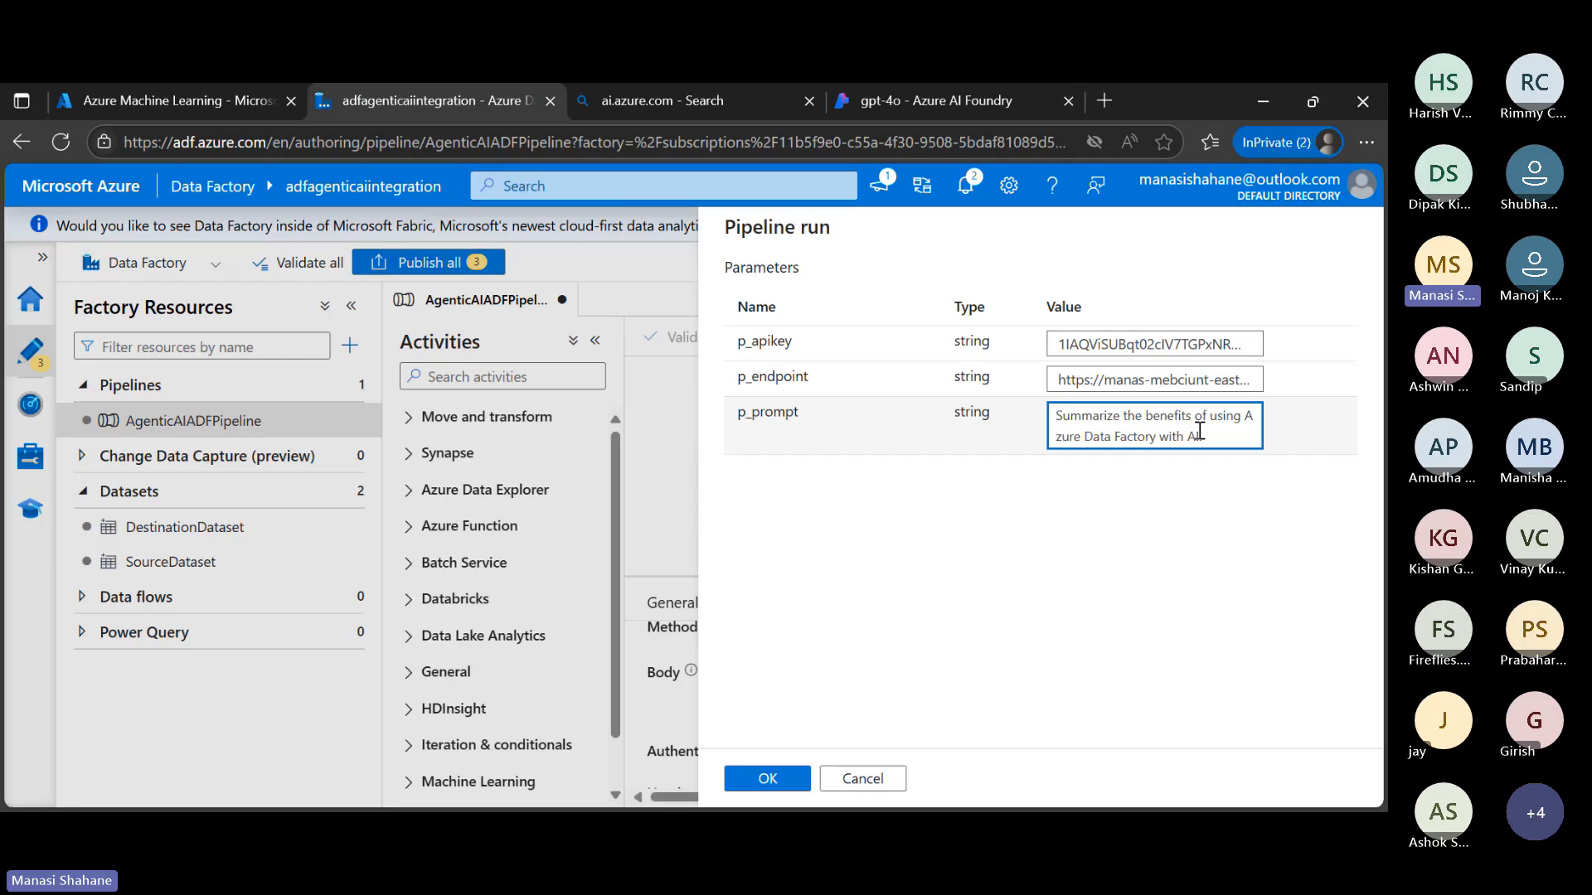
pyautogui.click(767, 779)
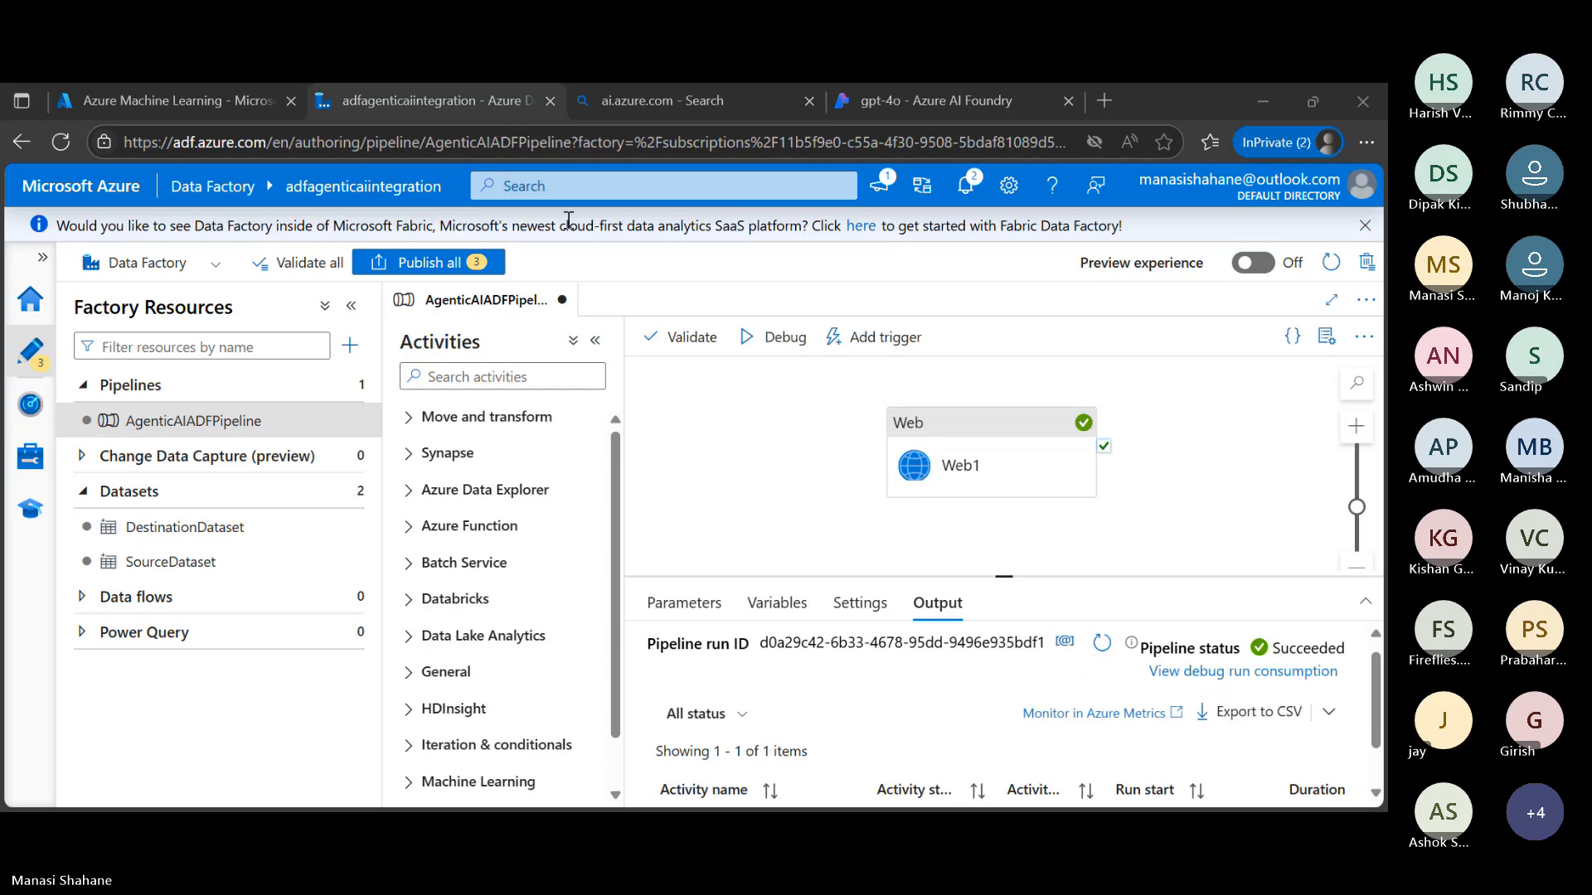
# Review the Web1 activity's input JSON from the debug run, examining its headers, URL and message body, and close it
pyautogui.scroll(-2, 836, 708)
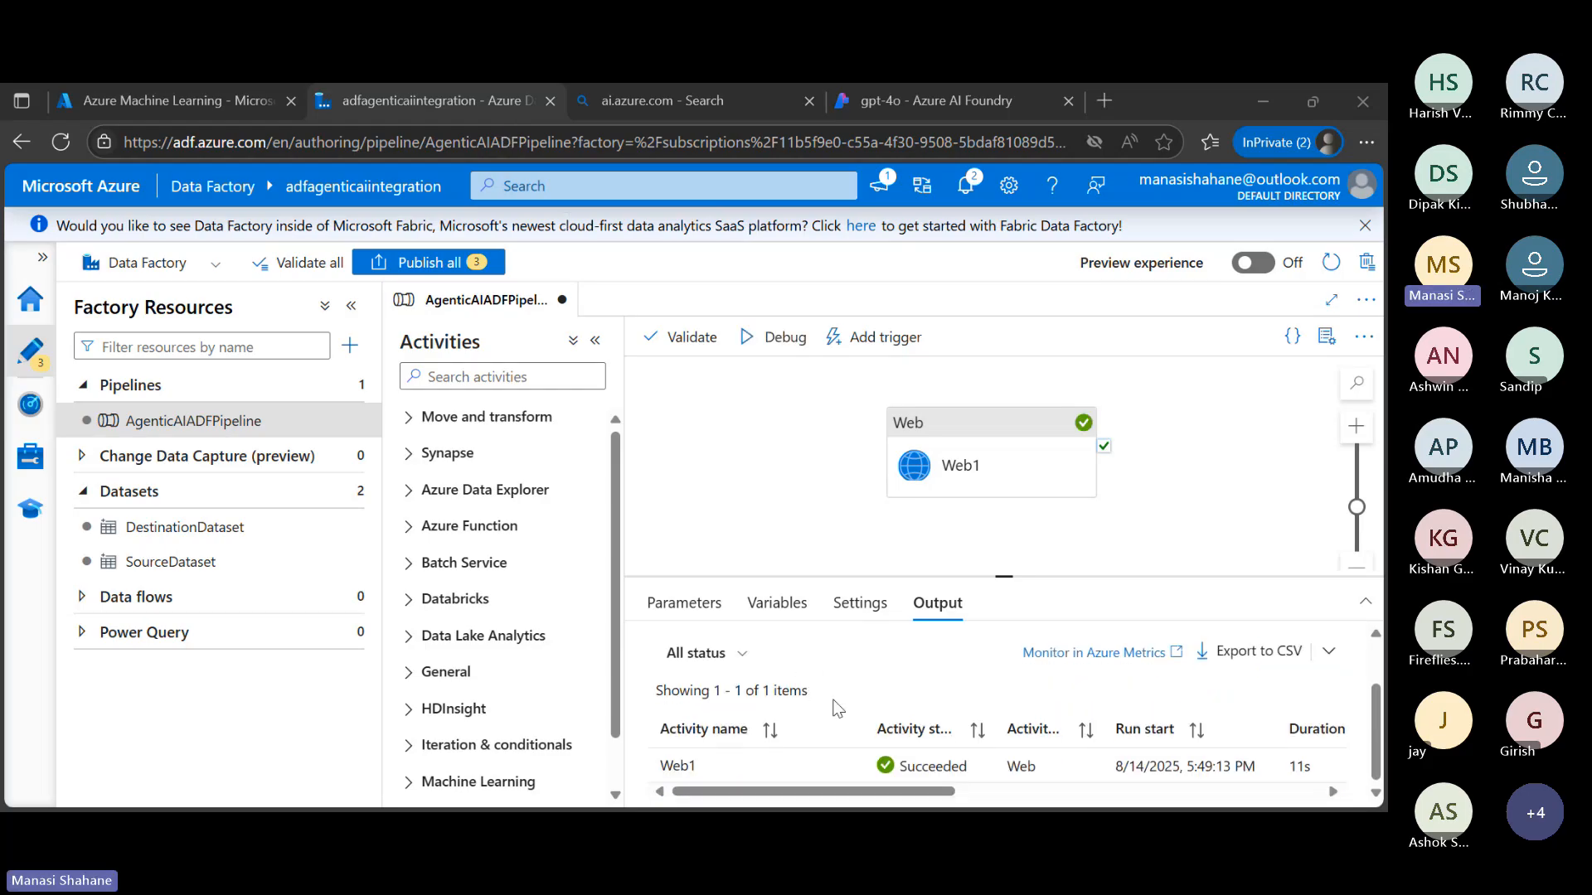
pyautogui.moveTo(761, 774)
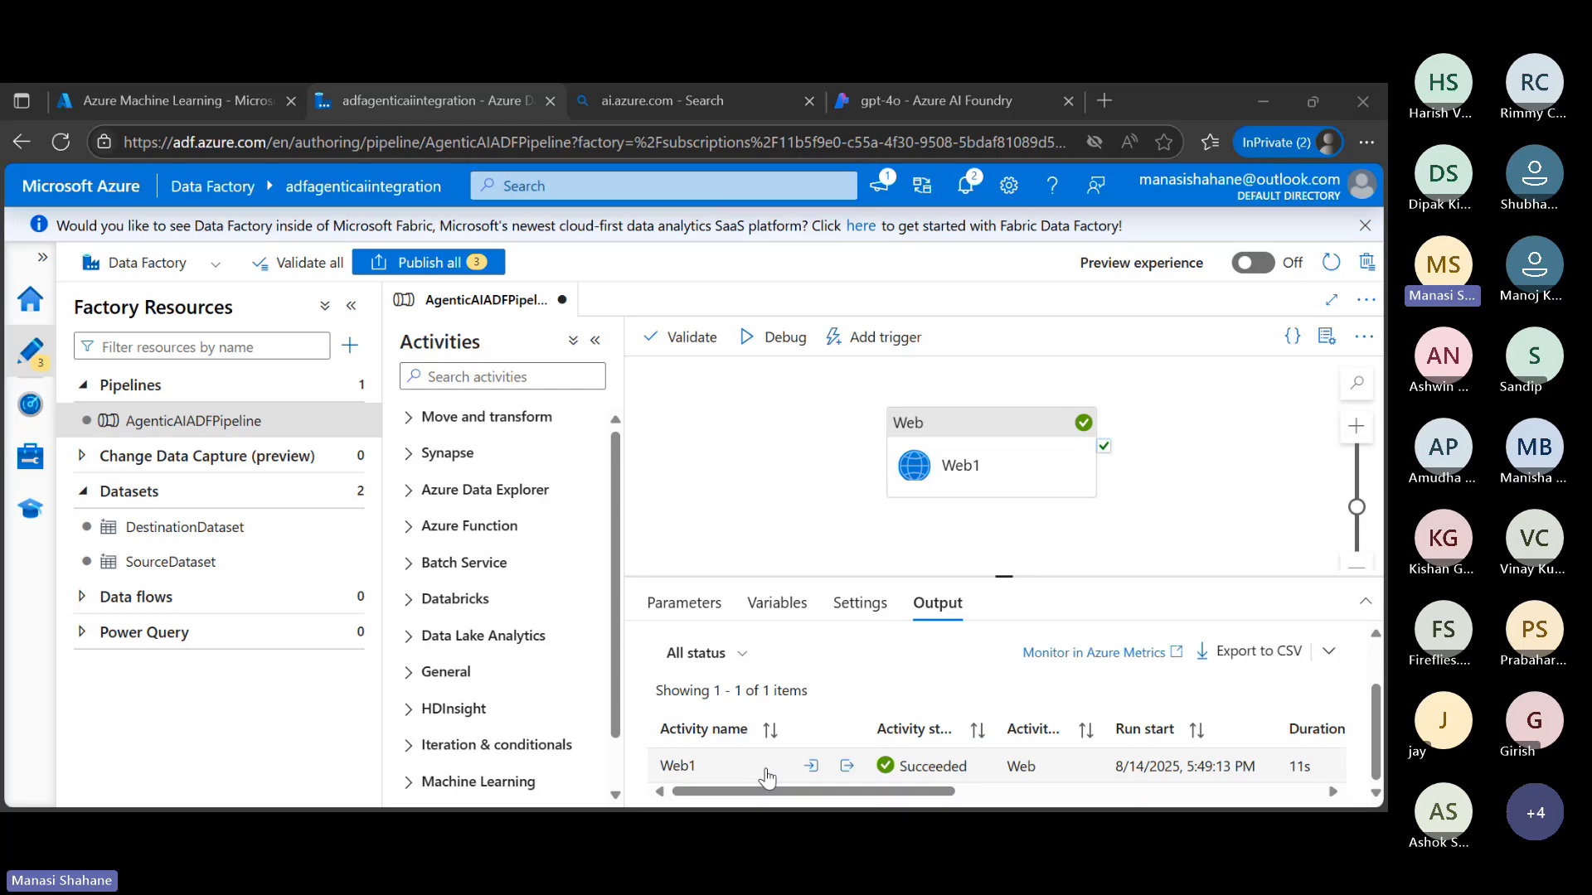
pyautogui.click(813, 767)
pyautogui.scroll(-1, 804, 699)
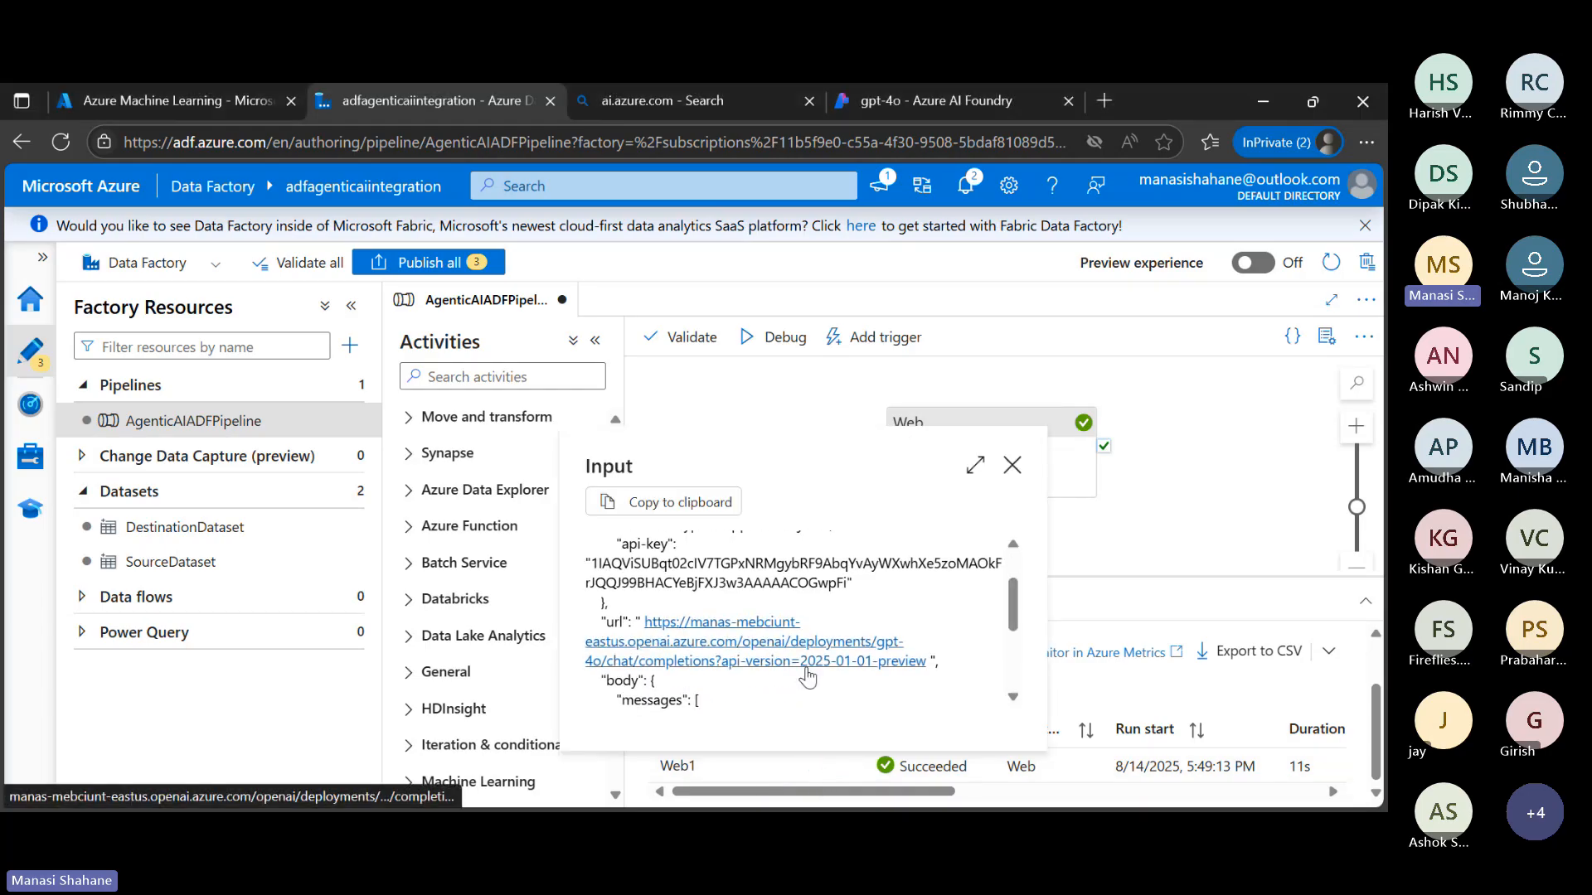
pyautogui.scroll(-4, 762, 580)
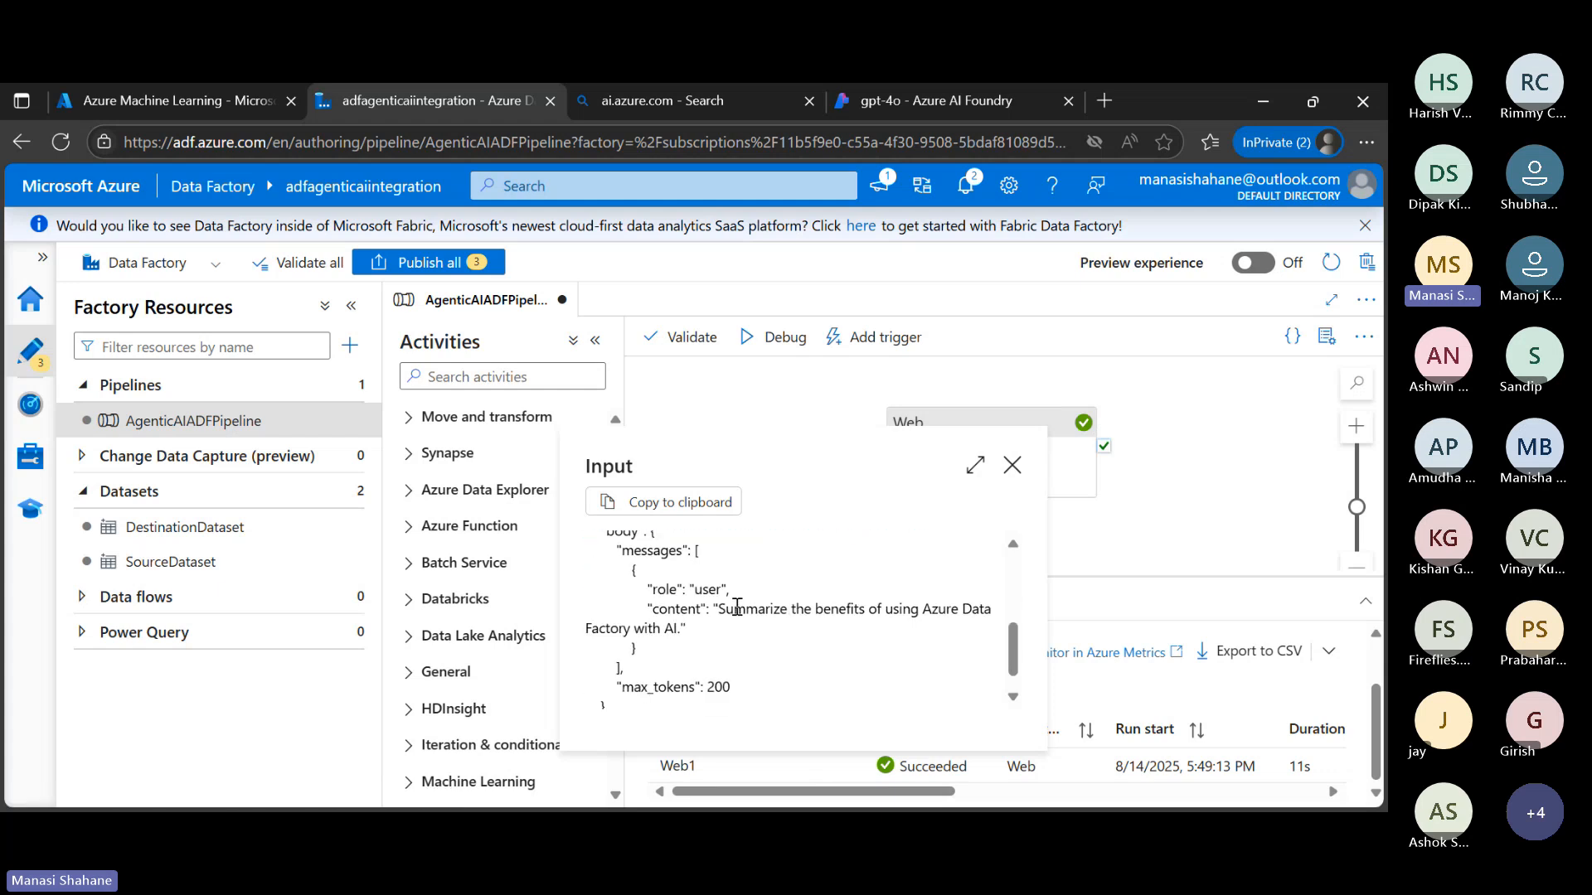
pyautogui.scroll(-1, 737, 607)
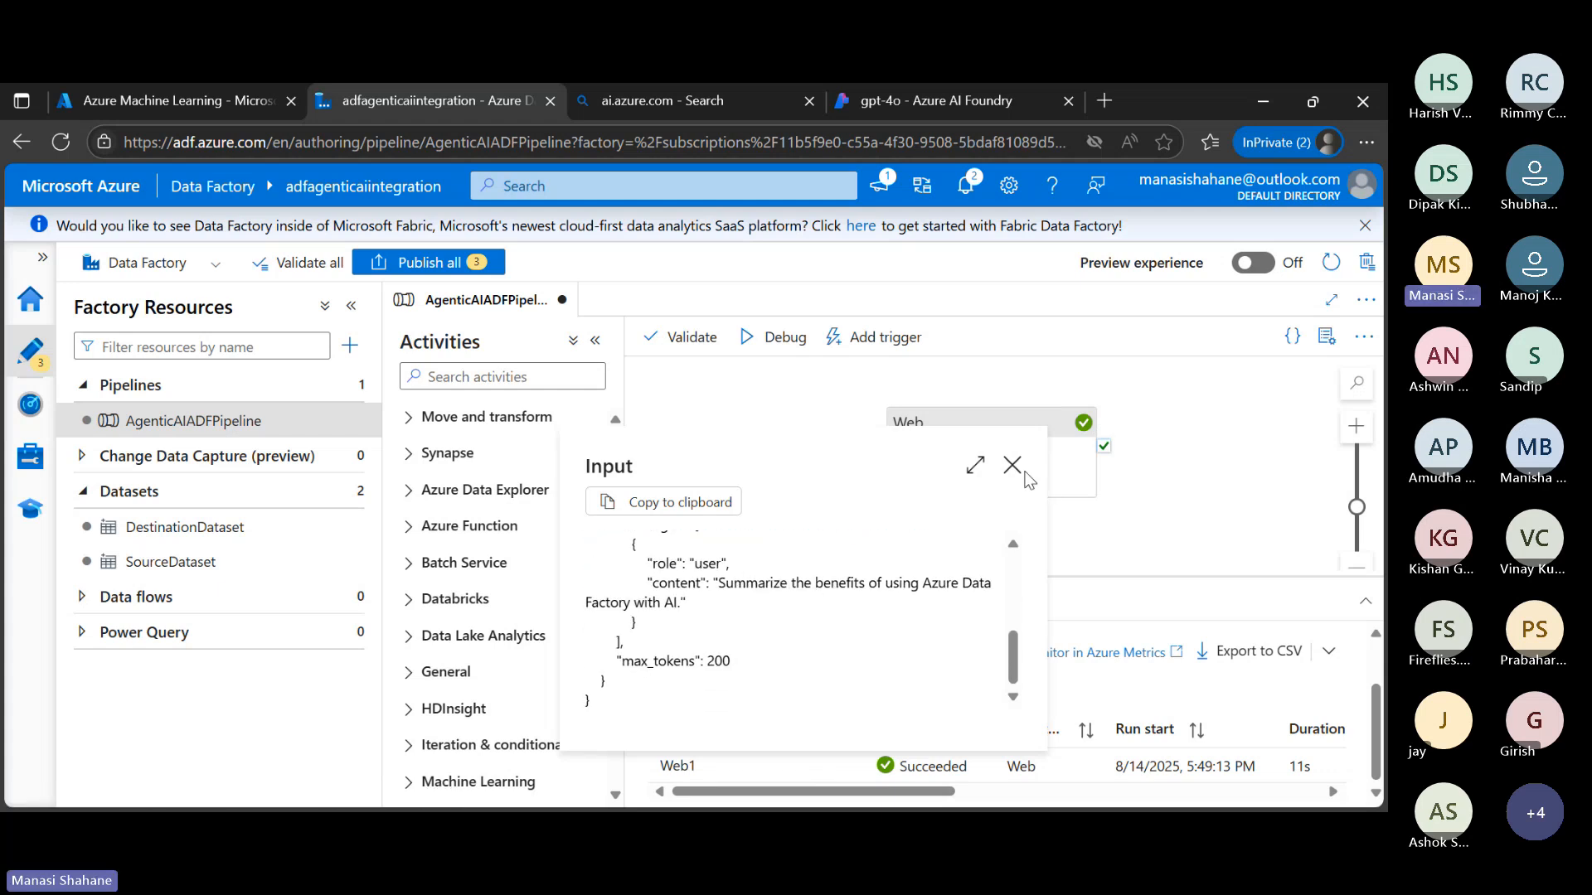
pyautogui.scroll(5, 830, 653)
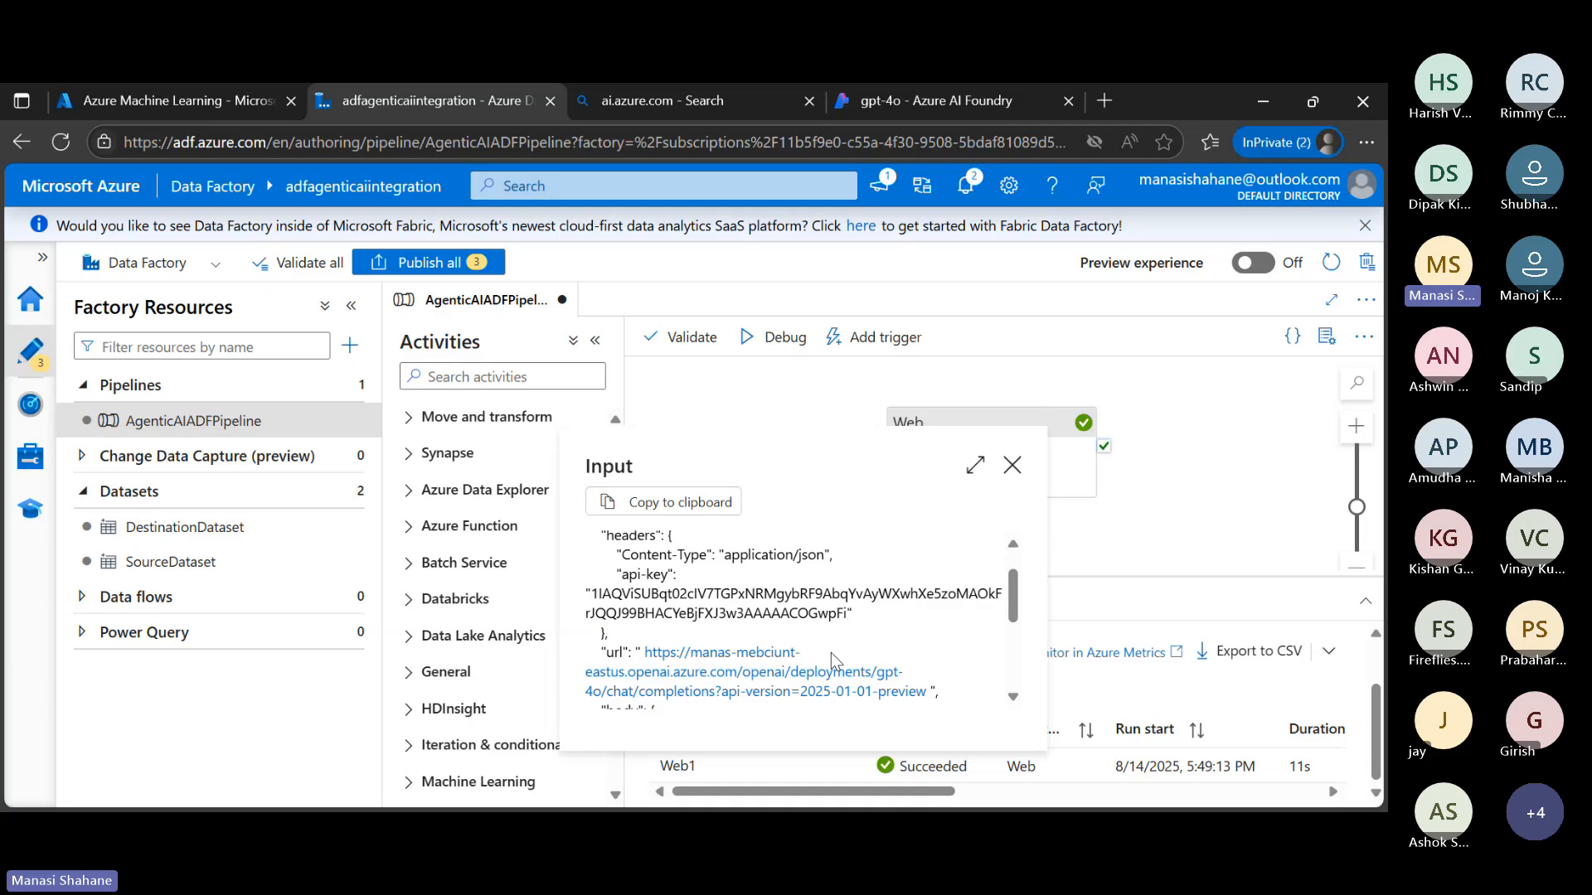
pyautogui.click(1012, 465)
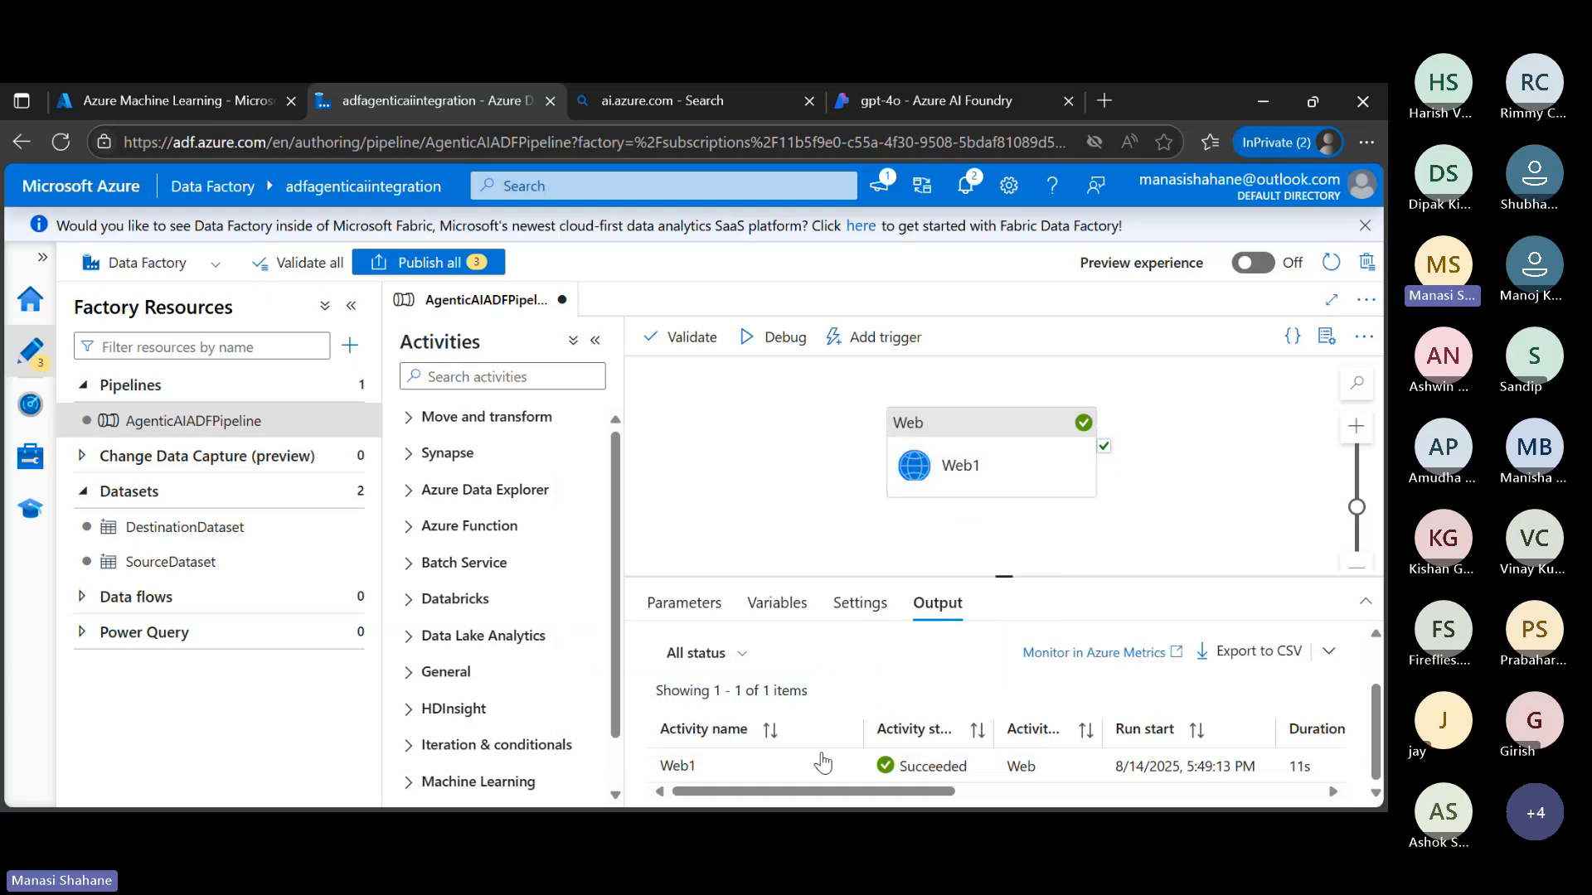
# Examine the Web1 activity's output JSON in the maximized view, reading the content filter results and the gpt-4o response content, and close it
pyautogui.moveTo(851, 765)
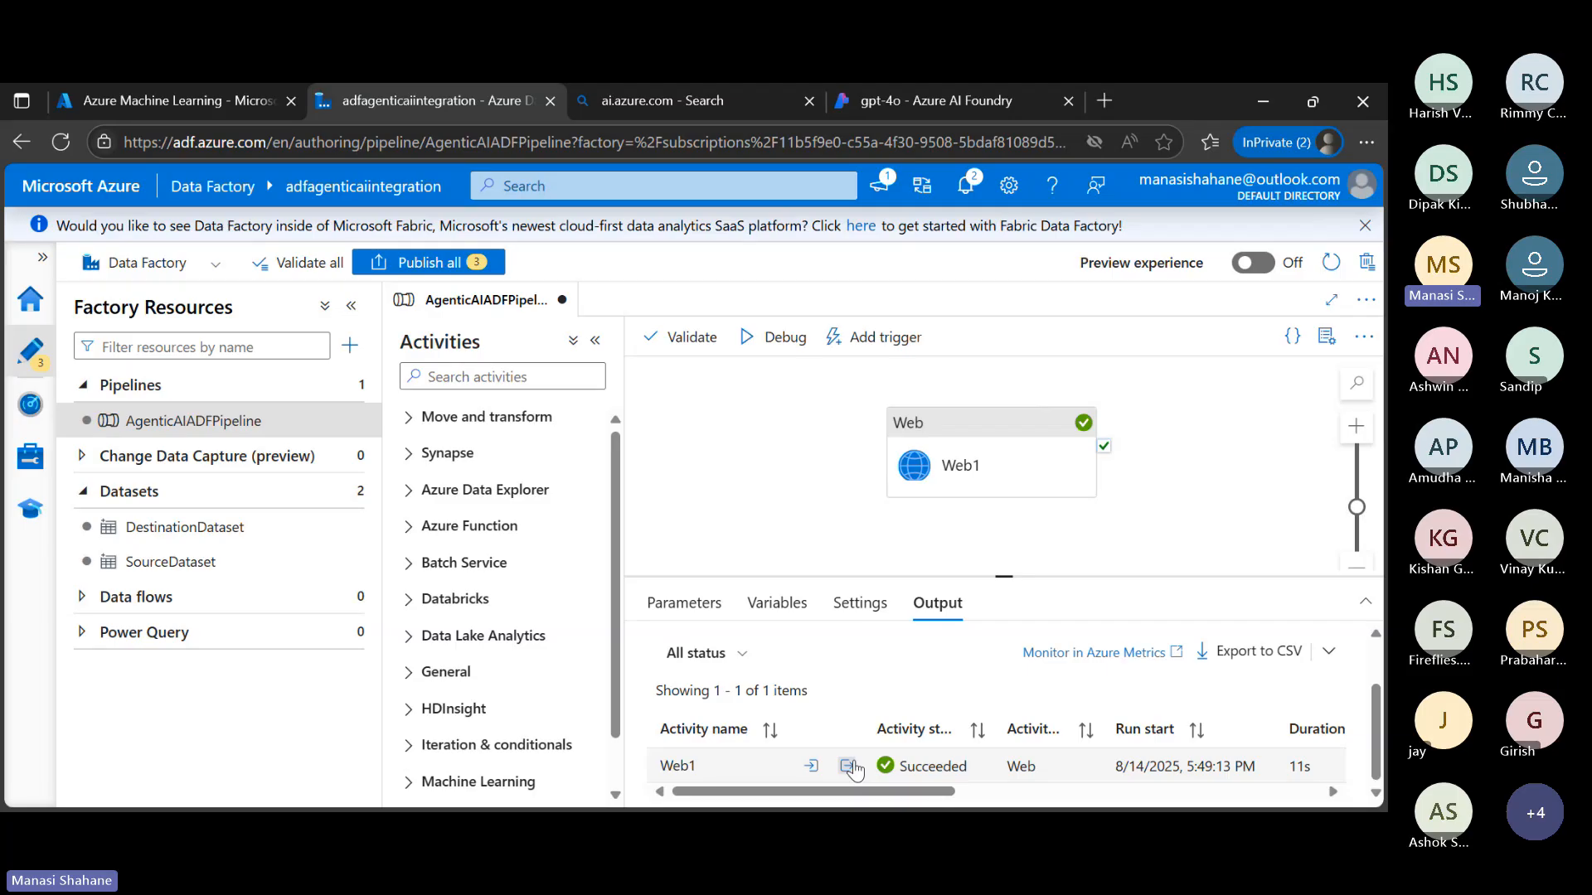
pyautogui.click(848, 767)
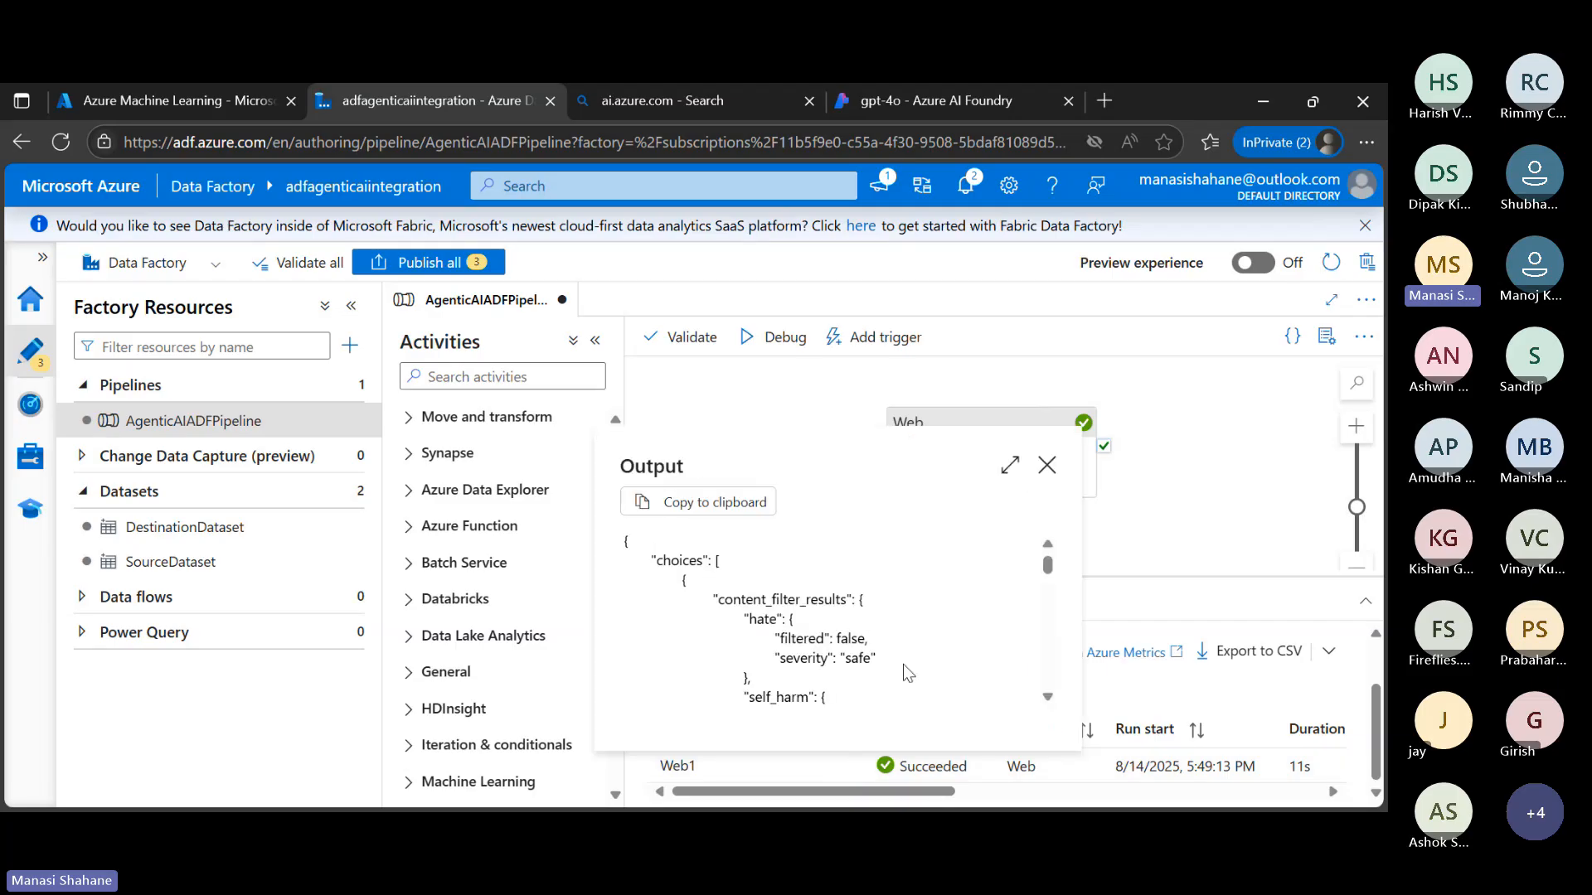
pyautogui.click(1010, 470)
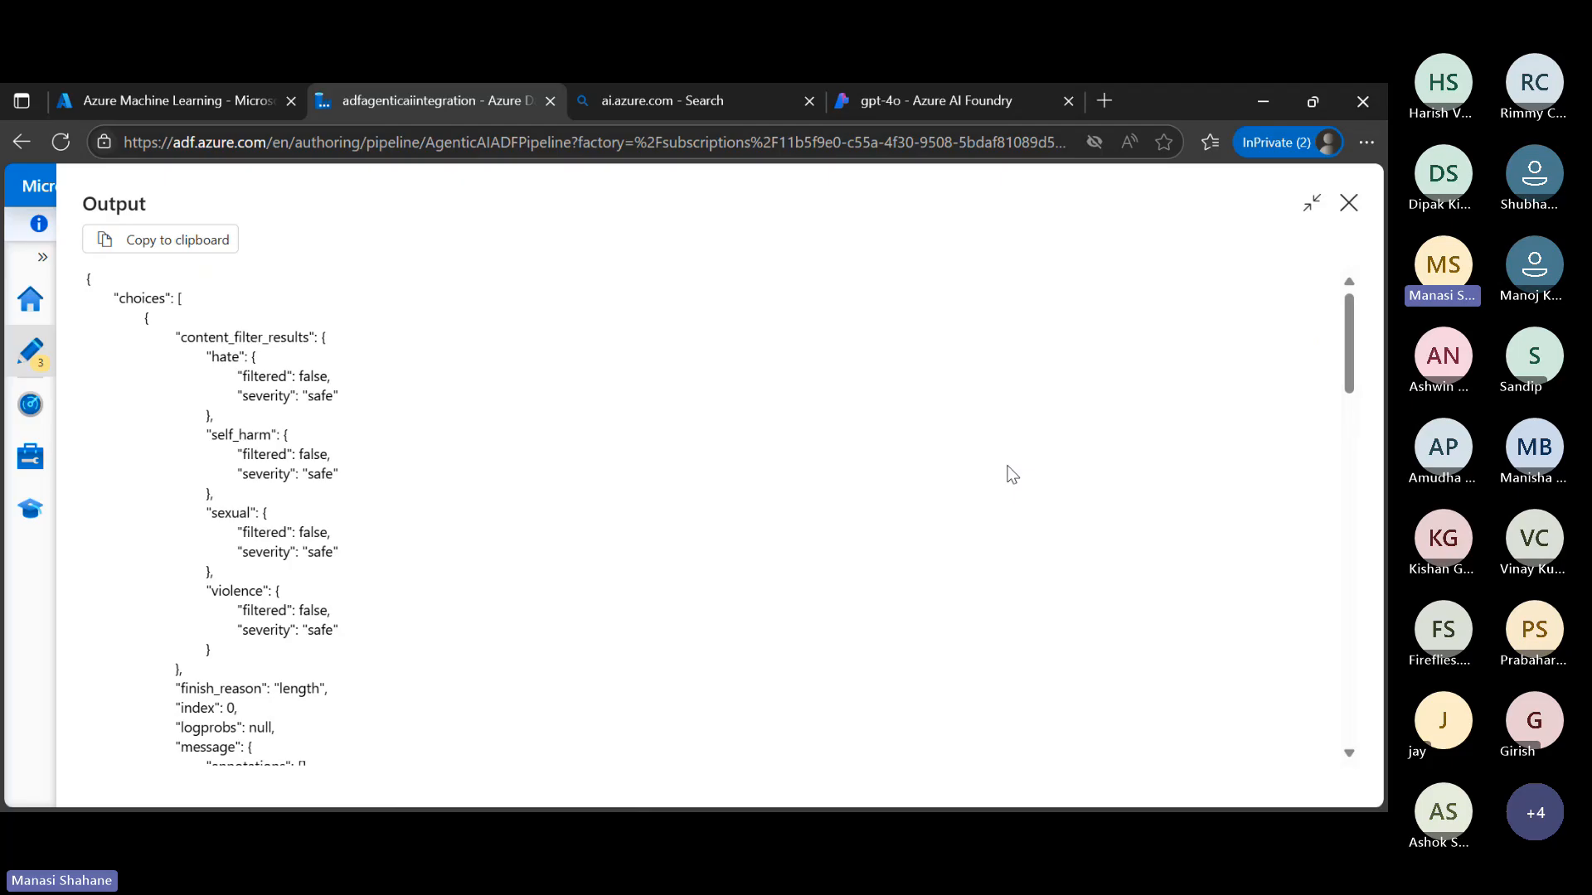
pyautogui.scroll(-4, 1012, 473)
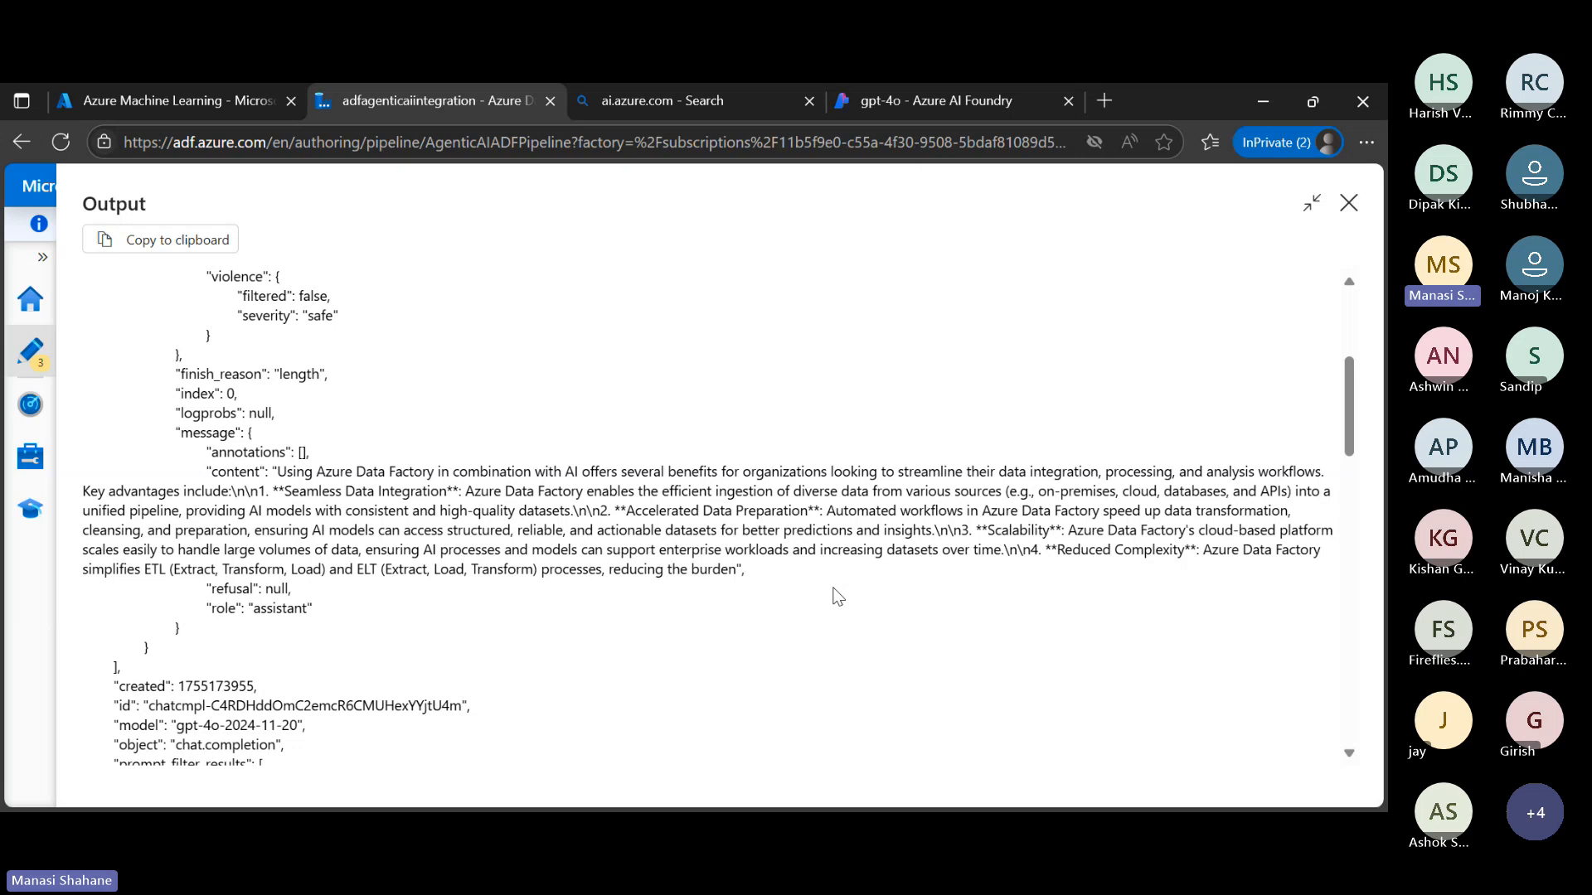
pyautogui.scroll(3, 837, 597)
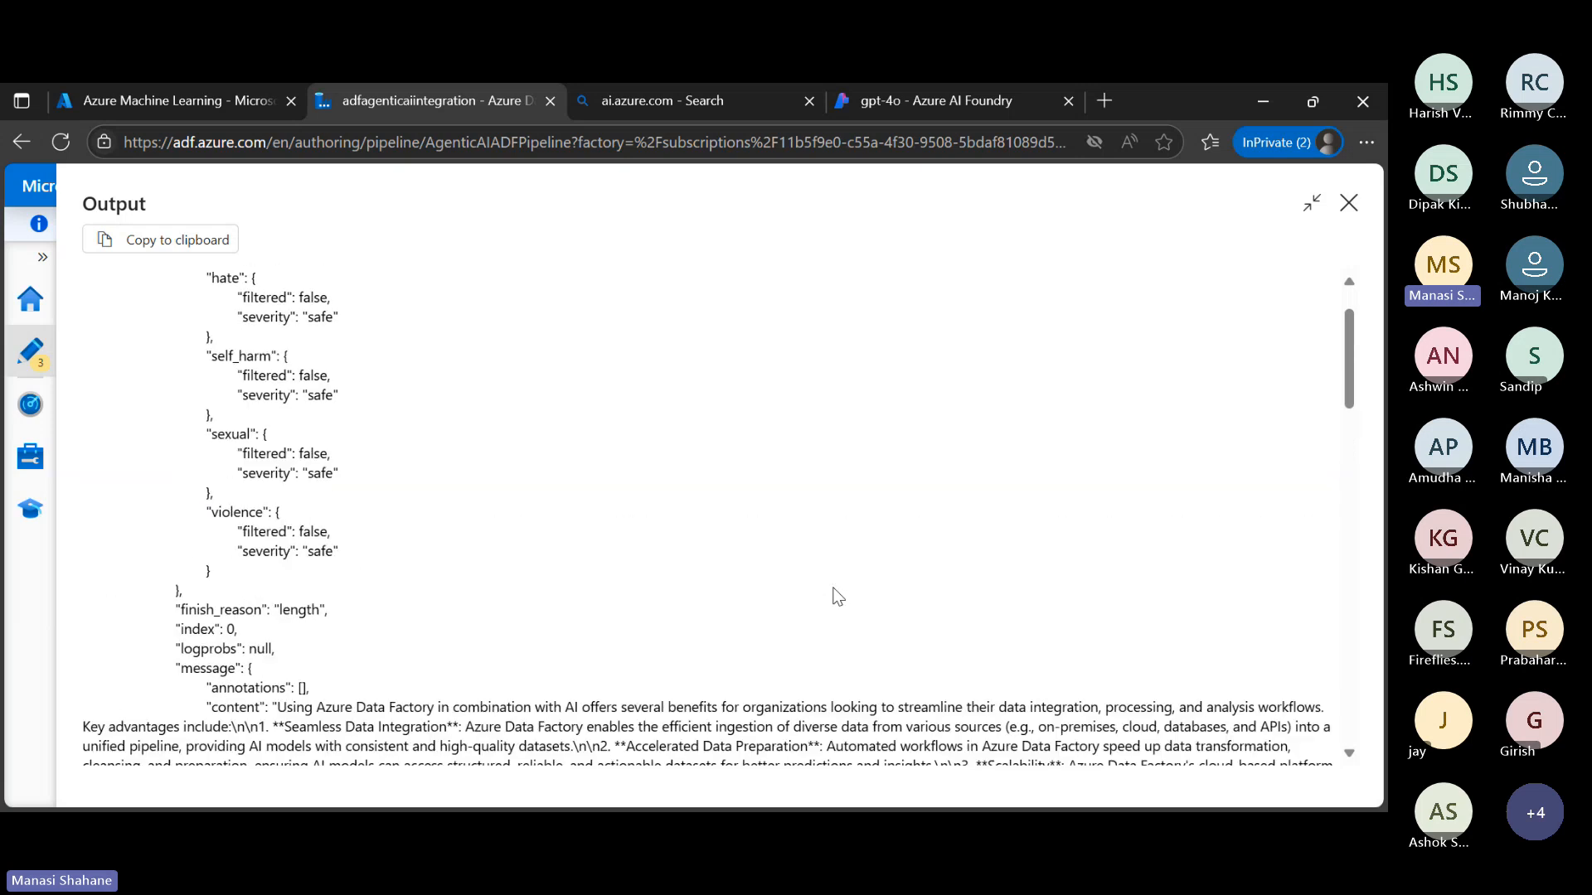
pyautogui.scroll(-2, 837, 597)
pyautogui.scroll(3, 746, 564)
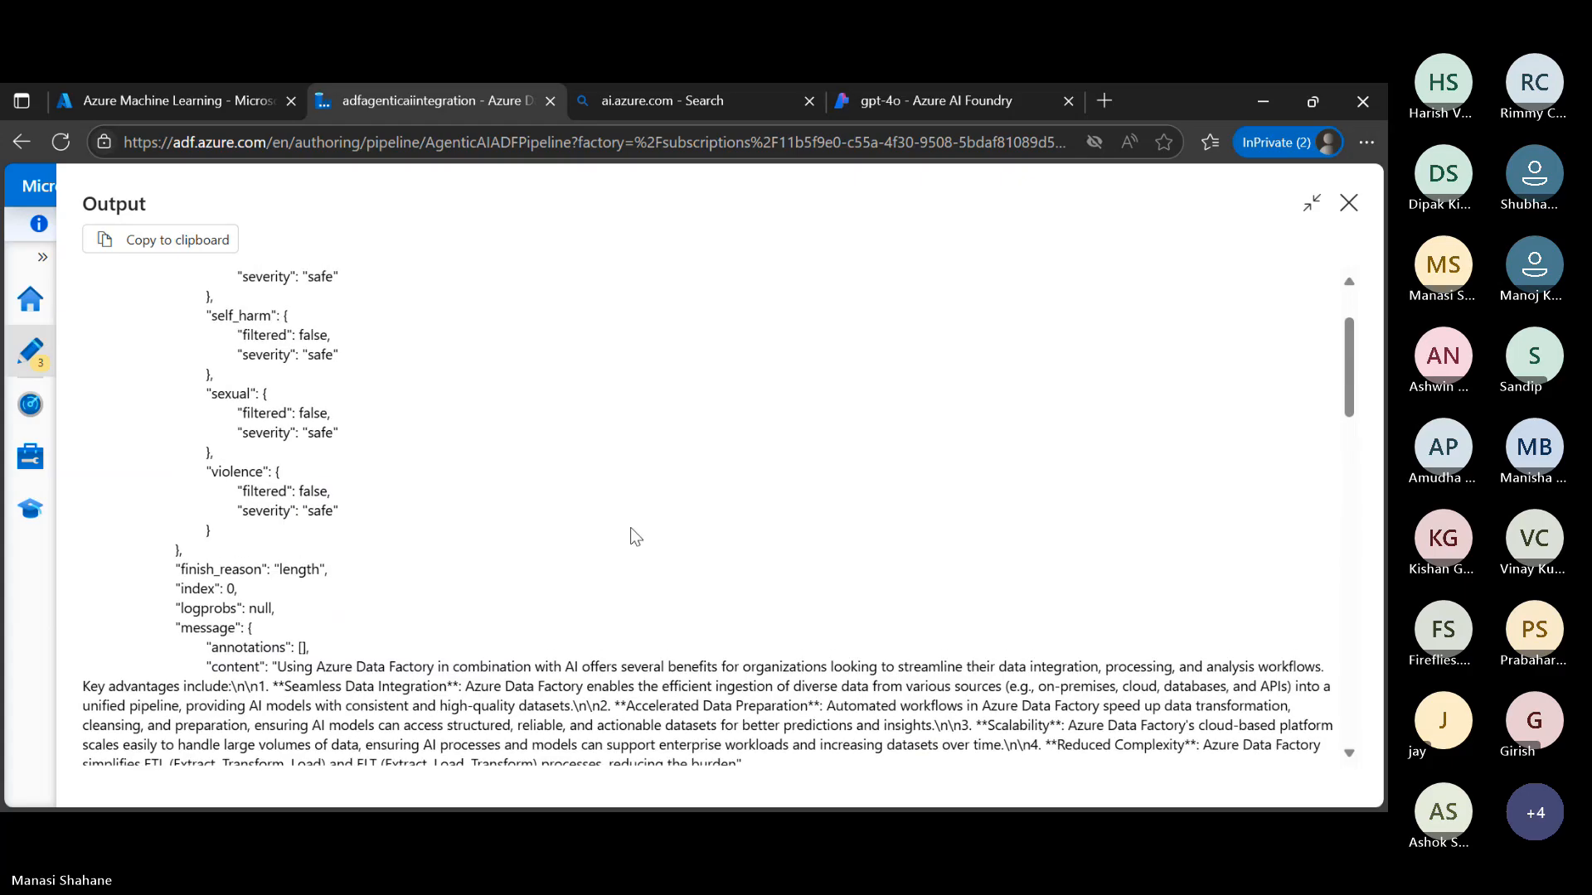
pyautogui.scroll(2, 497, 464)
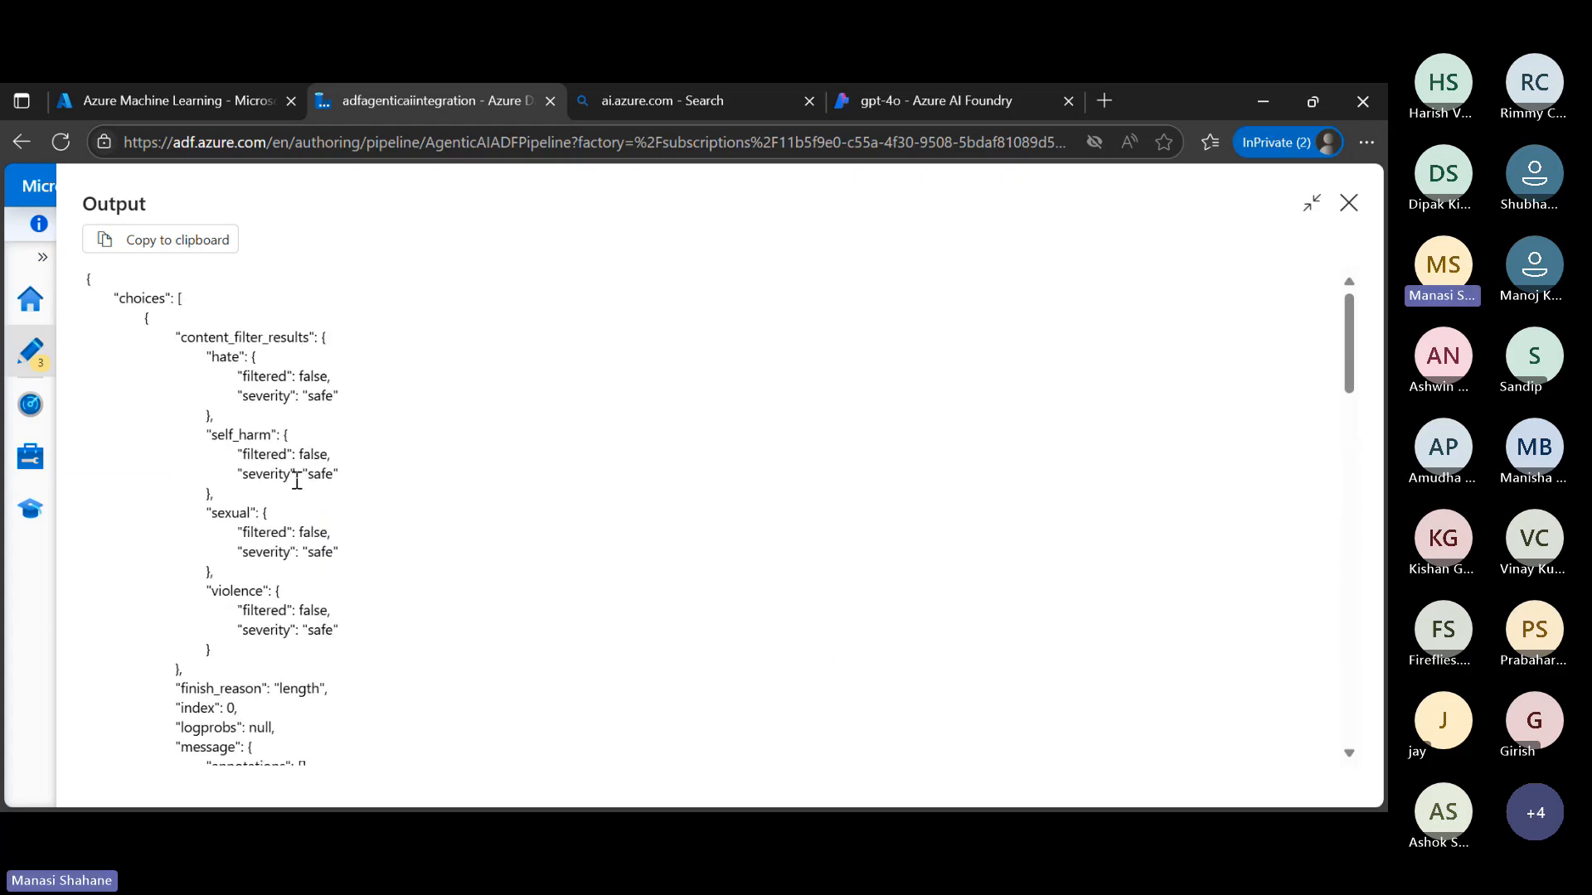
pyautogui.scroll(-4, 464, 536)
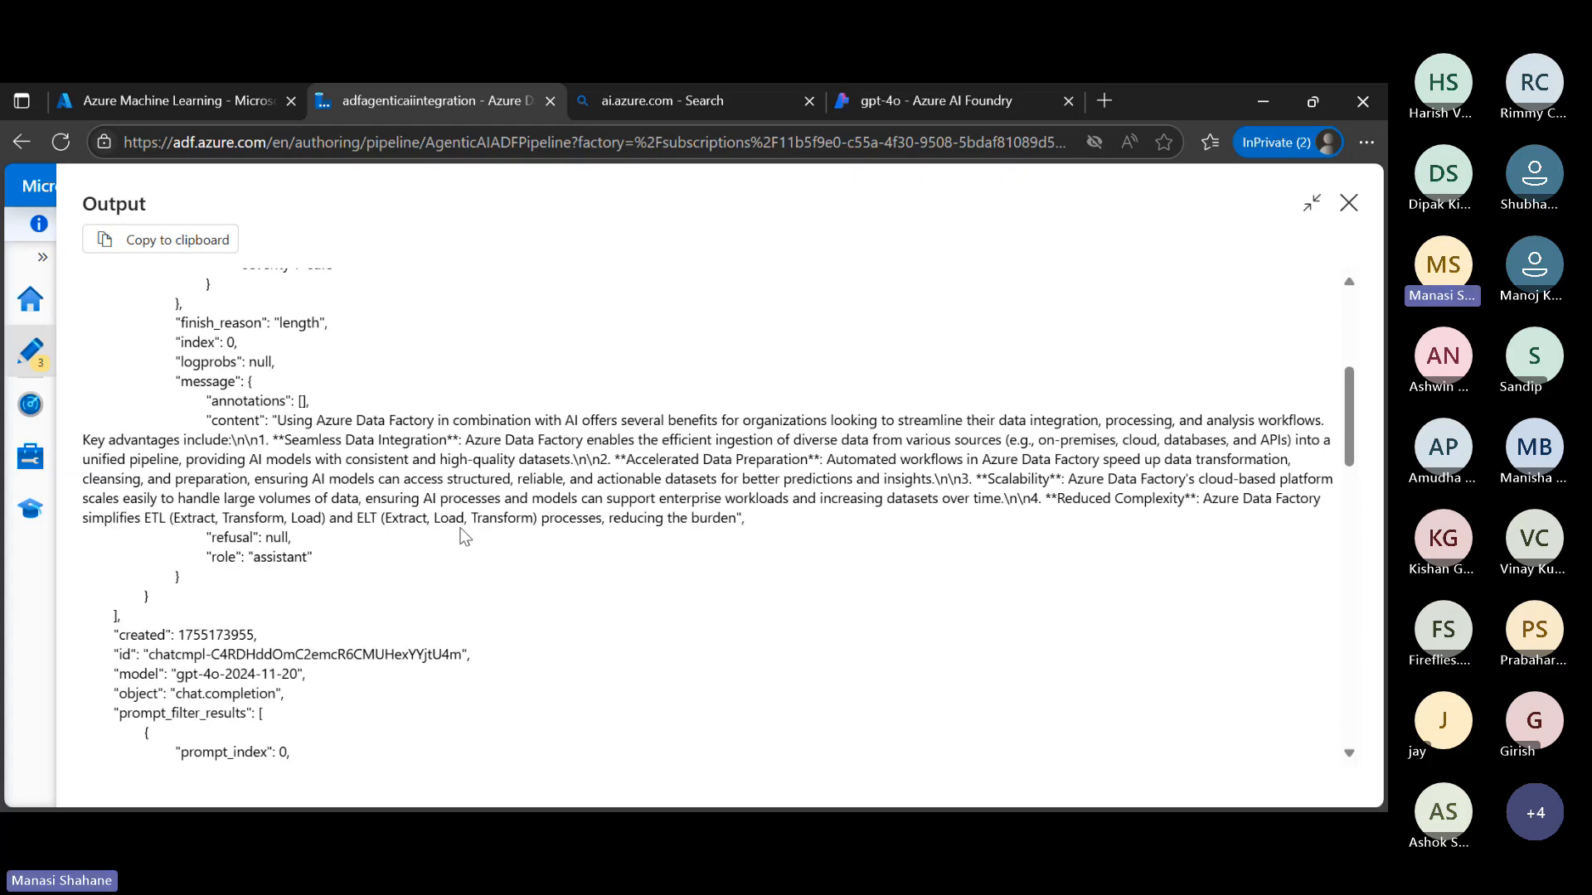
pyautogui.scroll(-1, 486, 535)
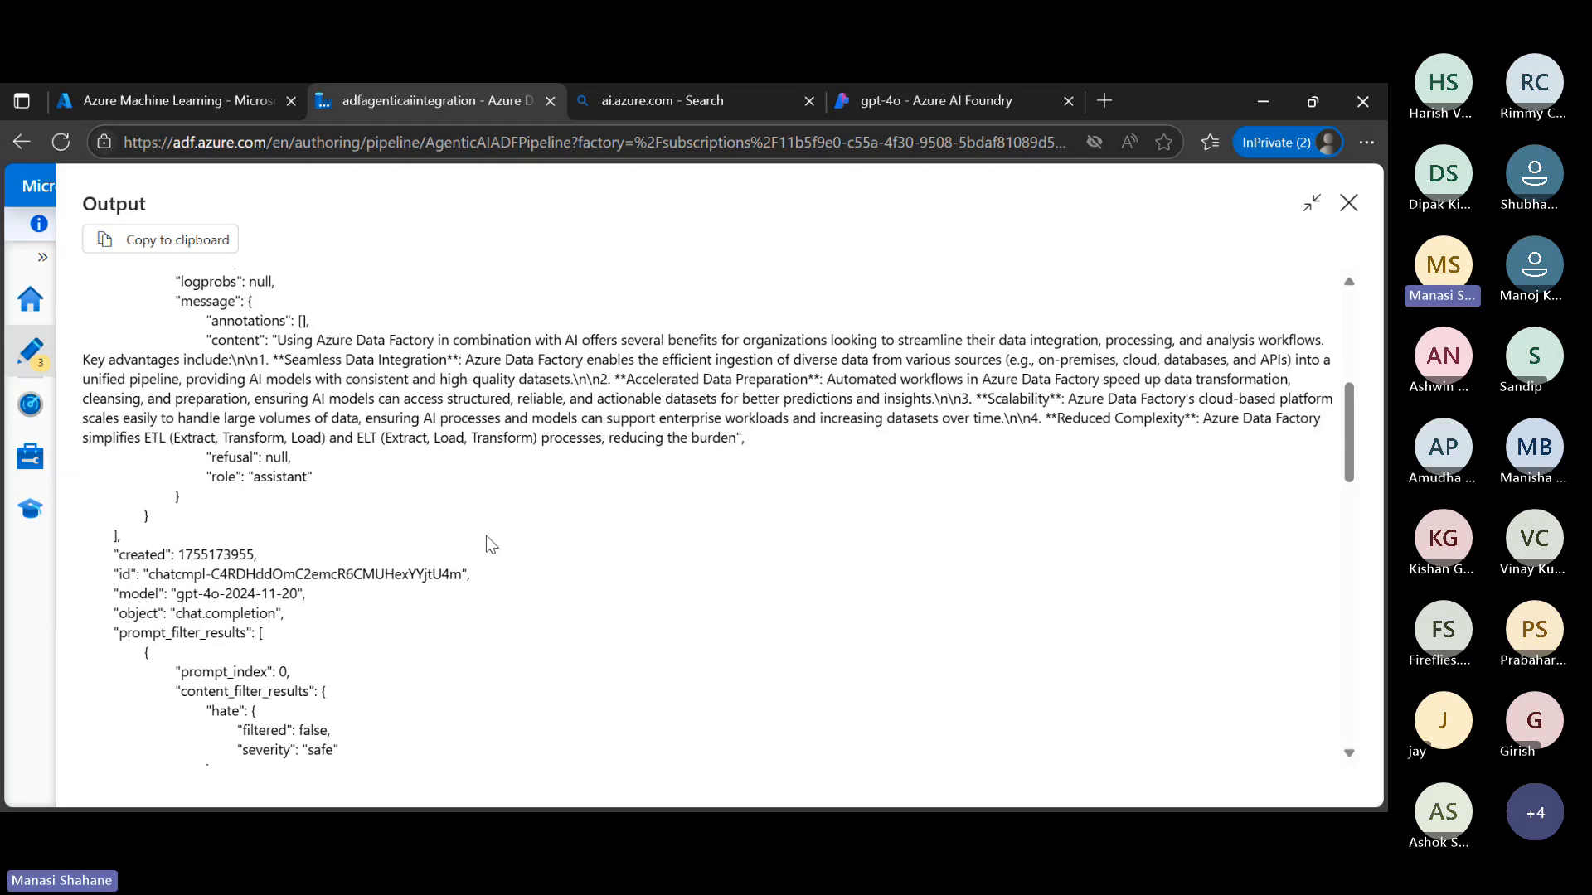
pyautogui.scroll(-2, 486, 536)
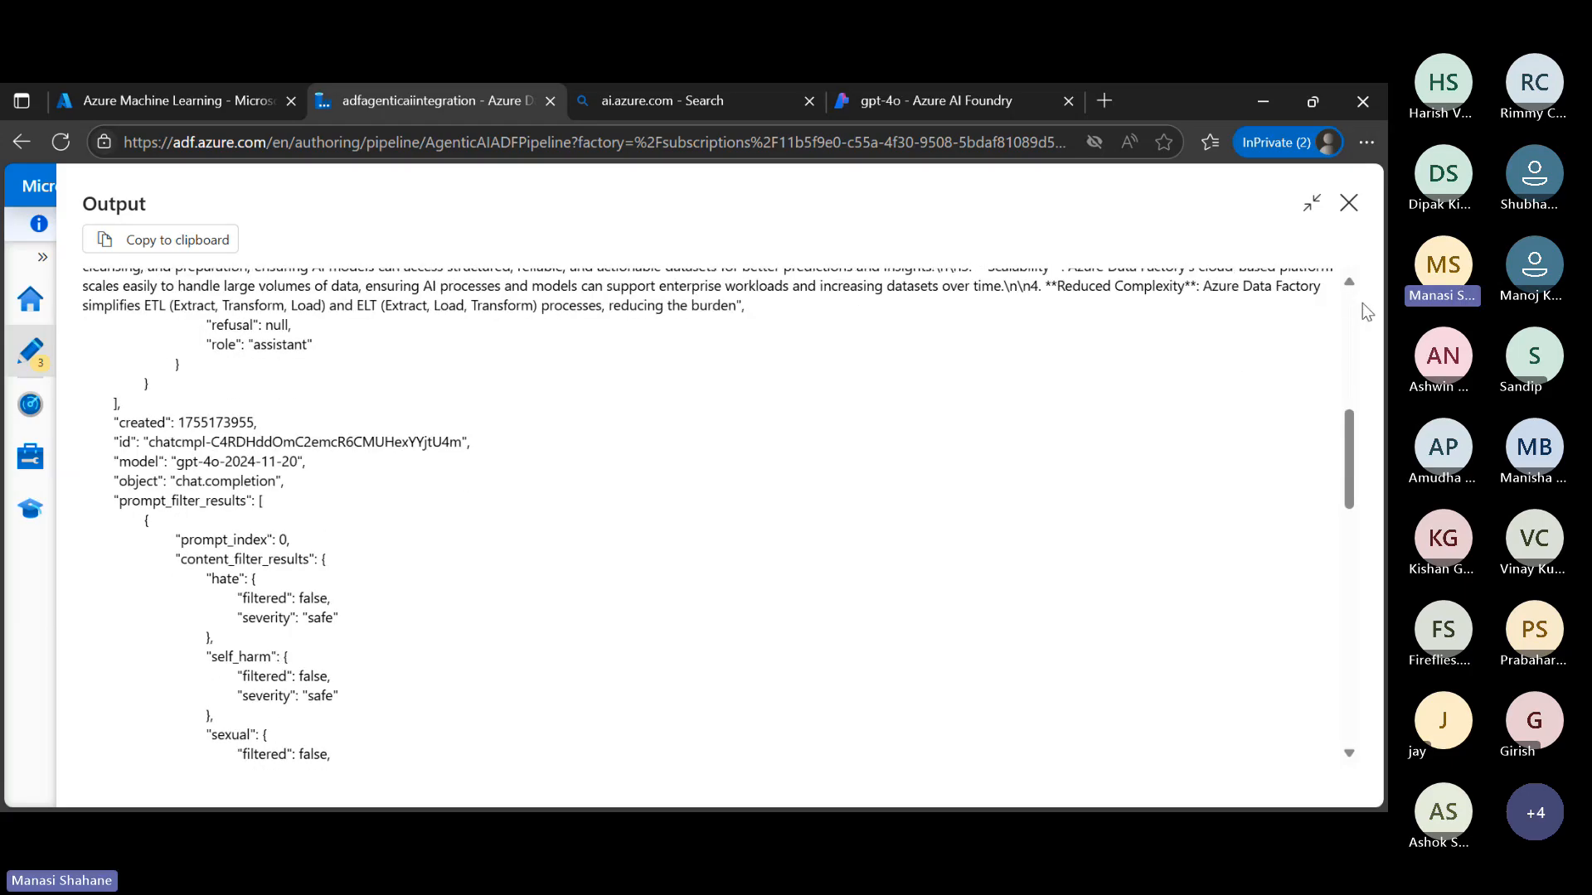
pyautogui.click(1349, 203)
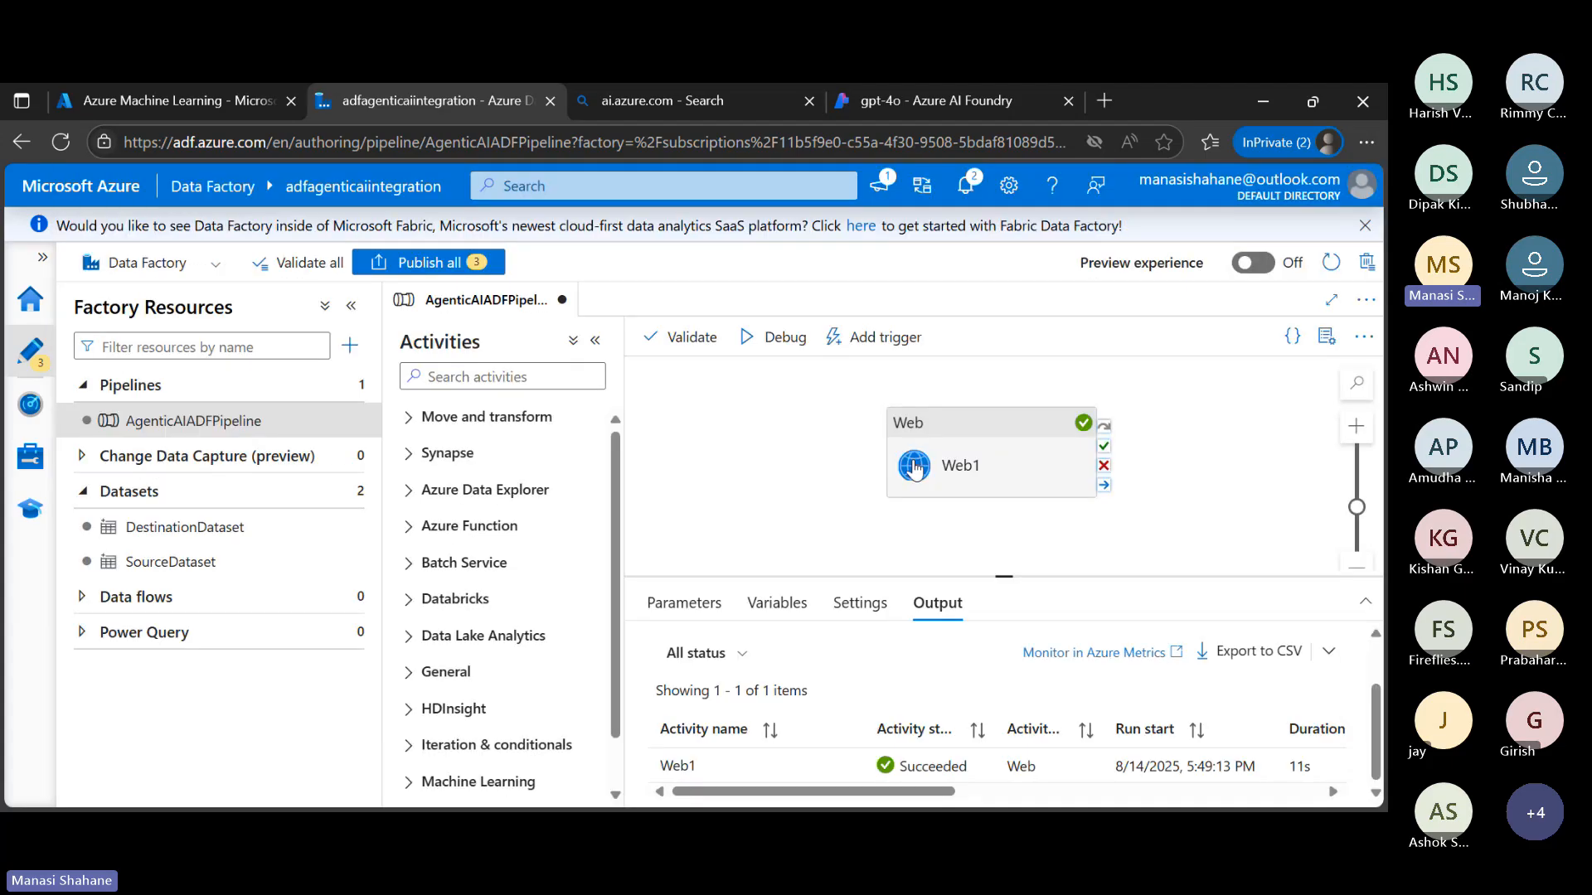